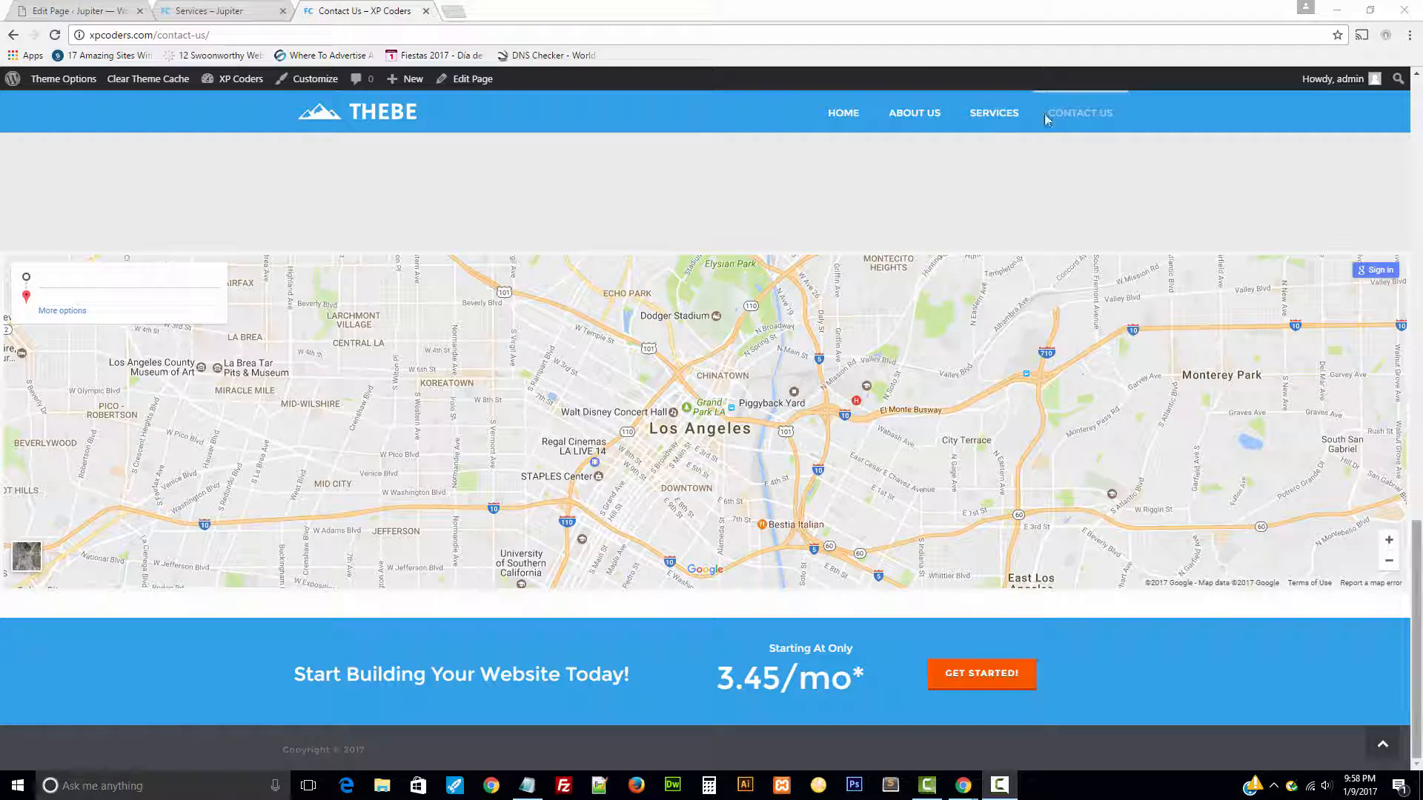
- Open the Services page of the XP Coders demo site and look through it from header to footer
{"action": "left_click", "coordinate": [978, 116]}
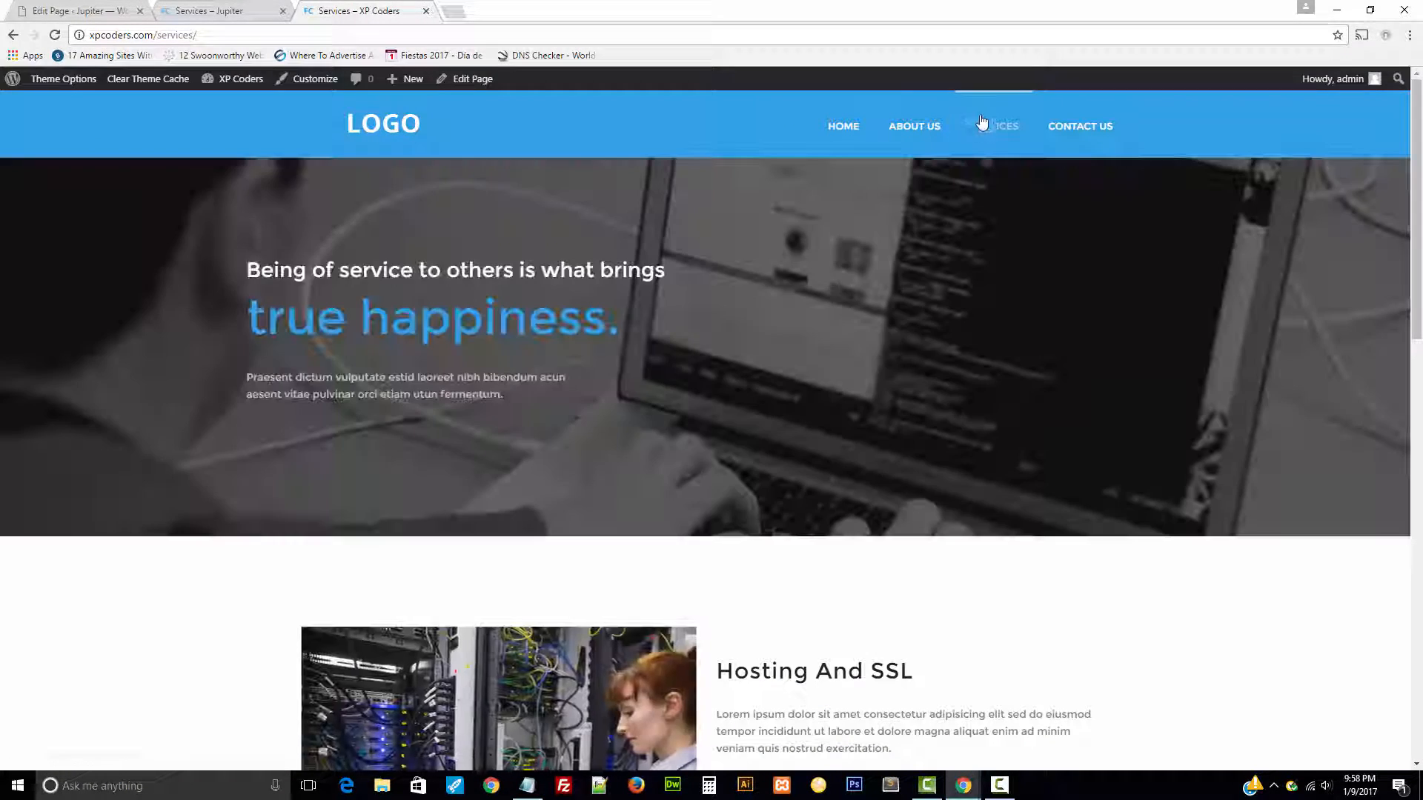
{"action": "left_click_drag", "start_coordinate": [1415, 154], "coordinate": [1410, 188]}
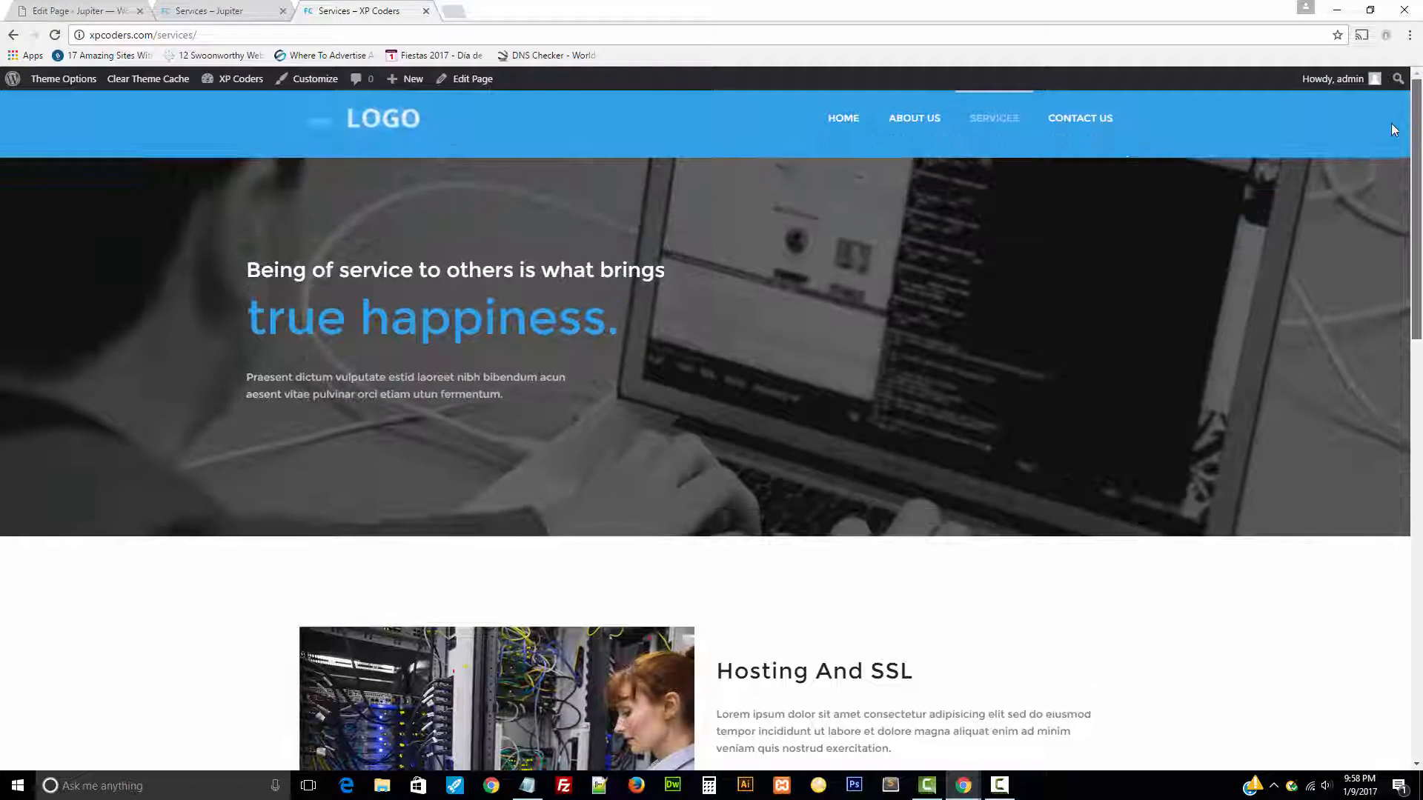
{"action": "scroll", "coordinate": [1375, 296], "scroll_direction": "down", "scroll_amount": 9}
{"action": "scroll", "coordinate": [1382, 415], "scroll_direction": "down", "scroll_amount": 6}
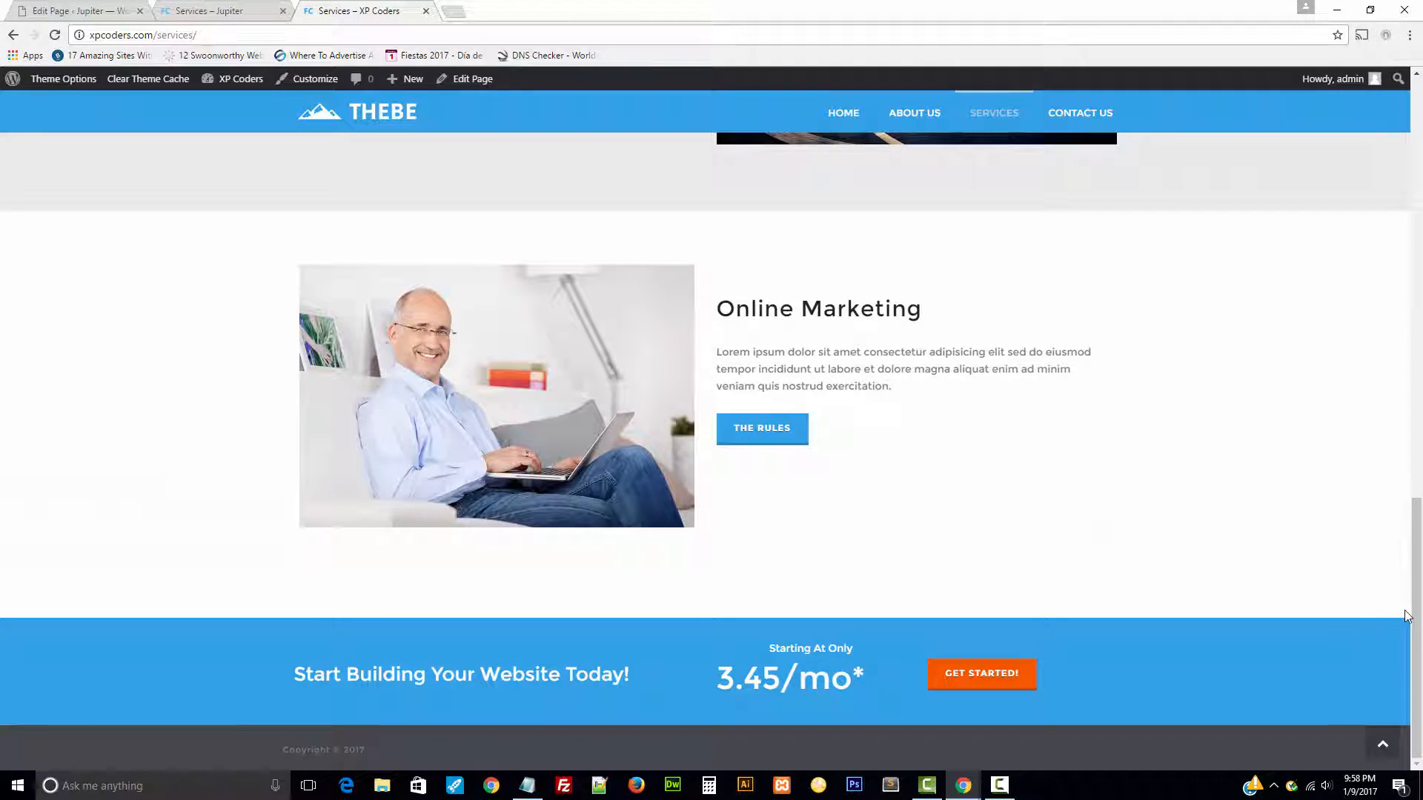
{"action": "left_click_drag", "start_coordinate": [1413, 615], "coordinate": [1385, 199]}
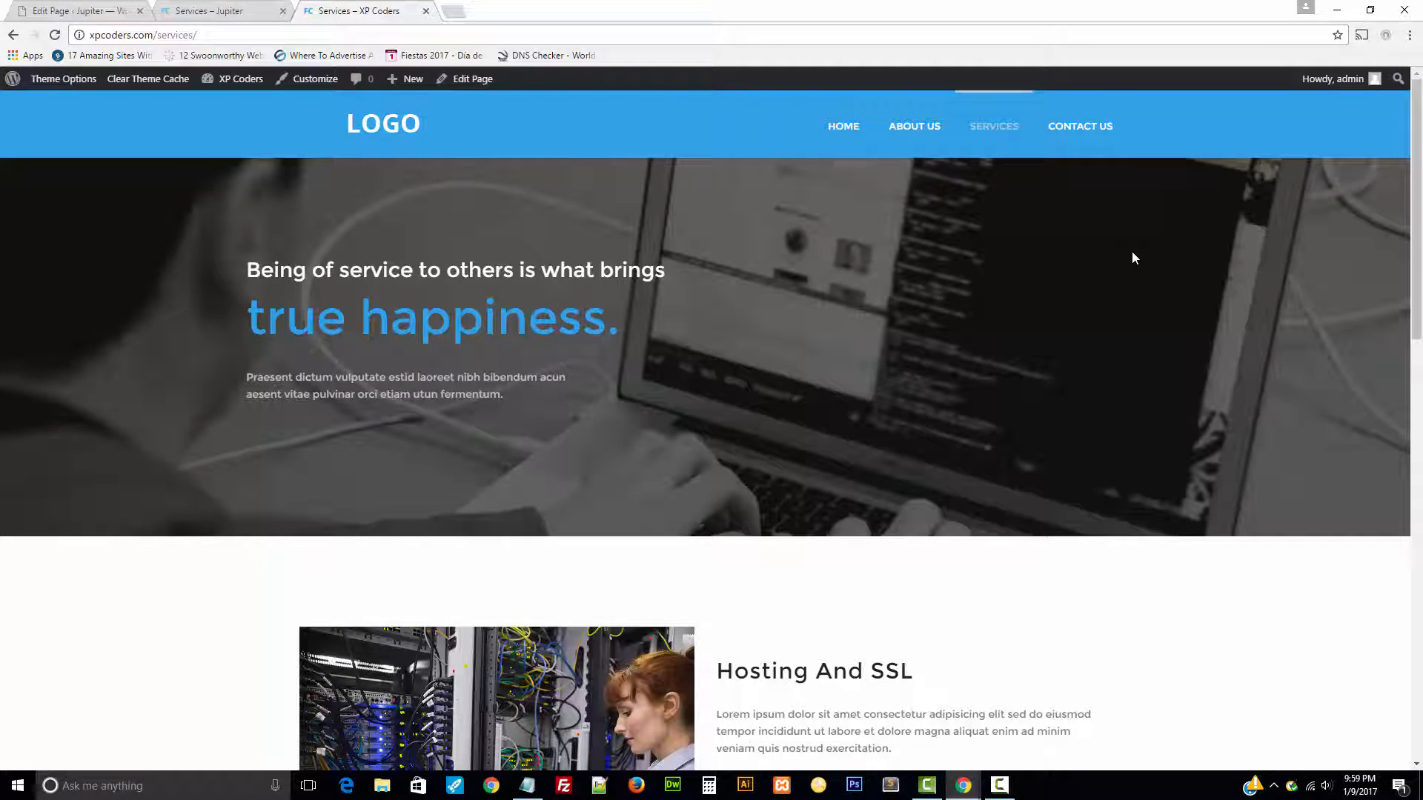
- Open the demo site's Contact Us page and examine its hero header and contact details section
{"action": "left_click", "coordinate": [1070, 139]}
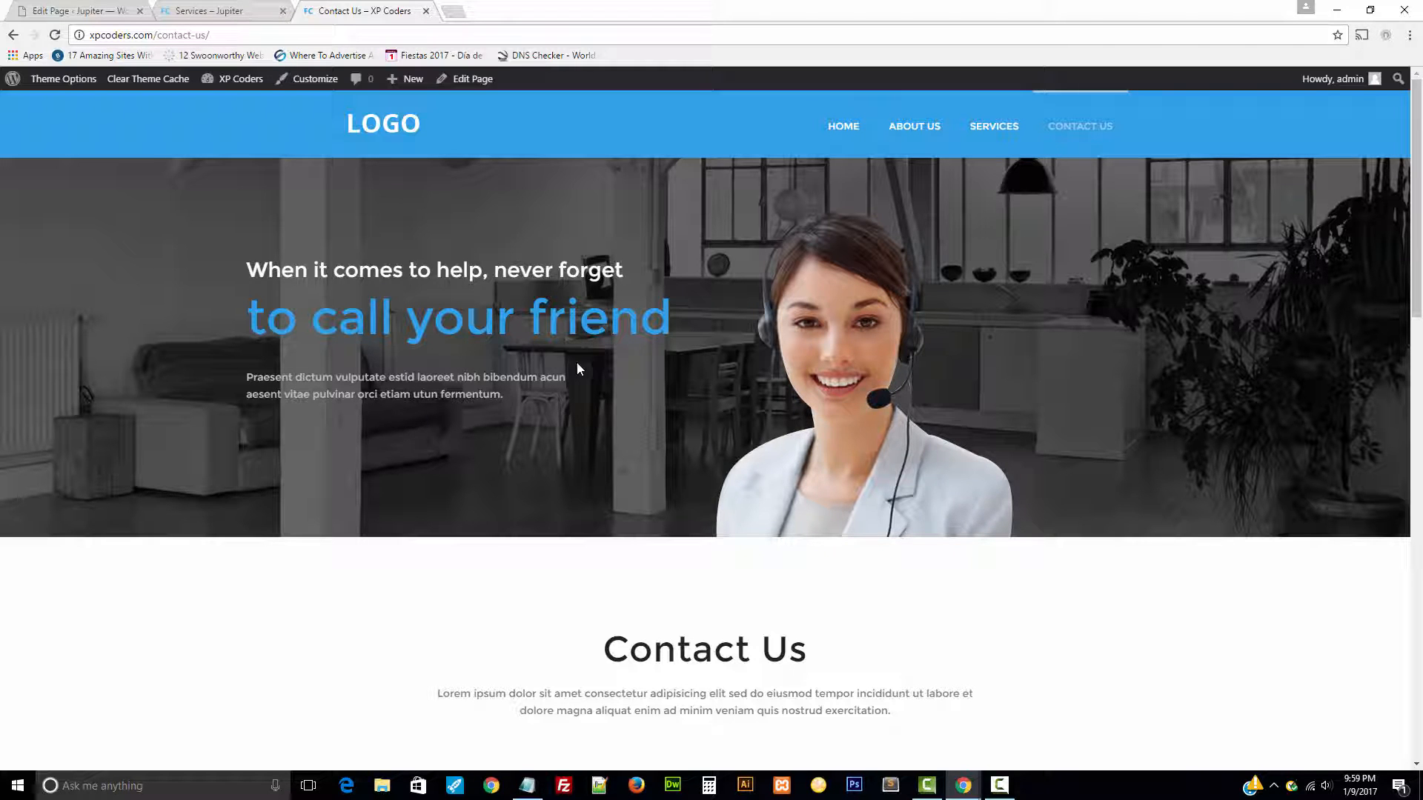
{"action": "scroll", "coordinate": [1097, 422], "scroll_direction": "down", "scroll_amount": 3}
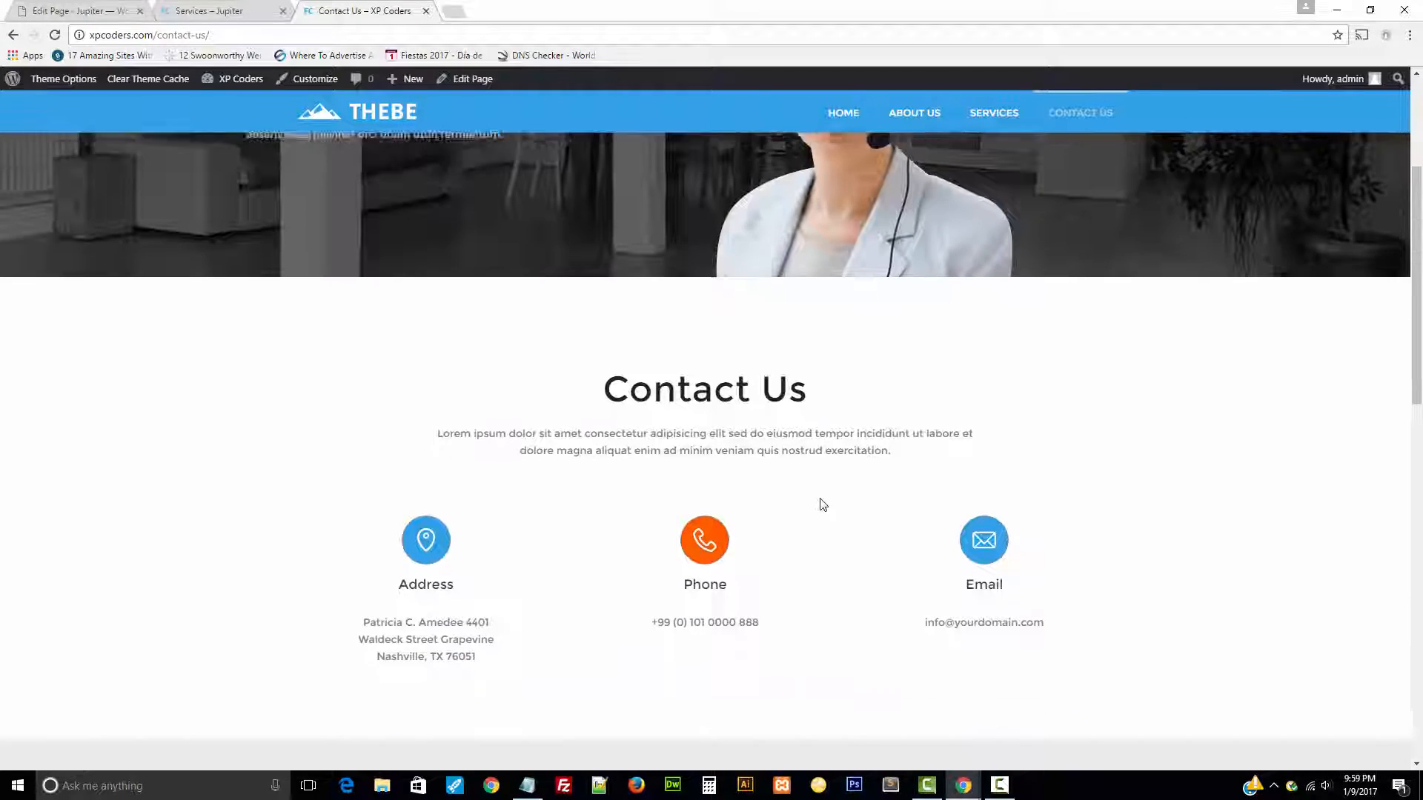
{"action": "scroll", "coordinate": [822, 505], "scroll_direction": "down", "scroll_amount": 1}
{"action": "left_click_drag", "start_coordinate": [898, 425], "coordinate": [419, 387]}
{"action": "left_click", "coordinate": [417, 391]}
{"action": "scroll", "coordinate": [1134, 512], "scroll_direction": "down", "scroll_amount": 1}
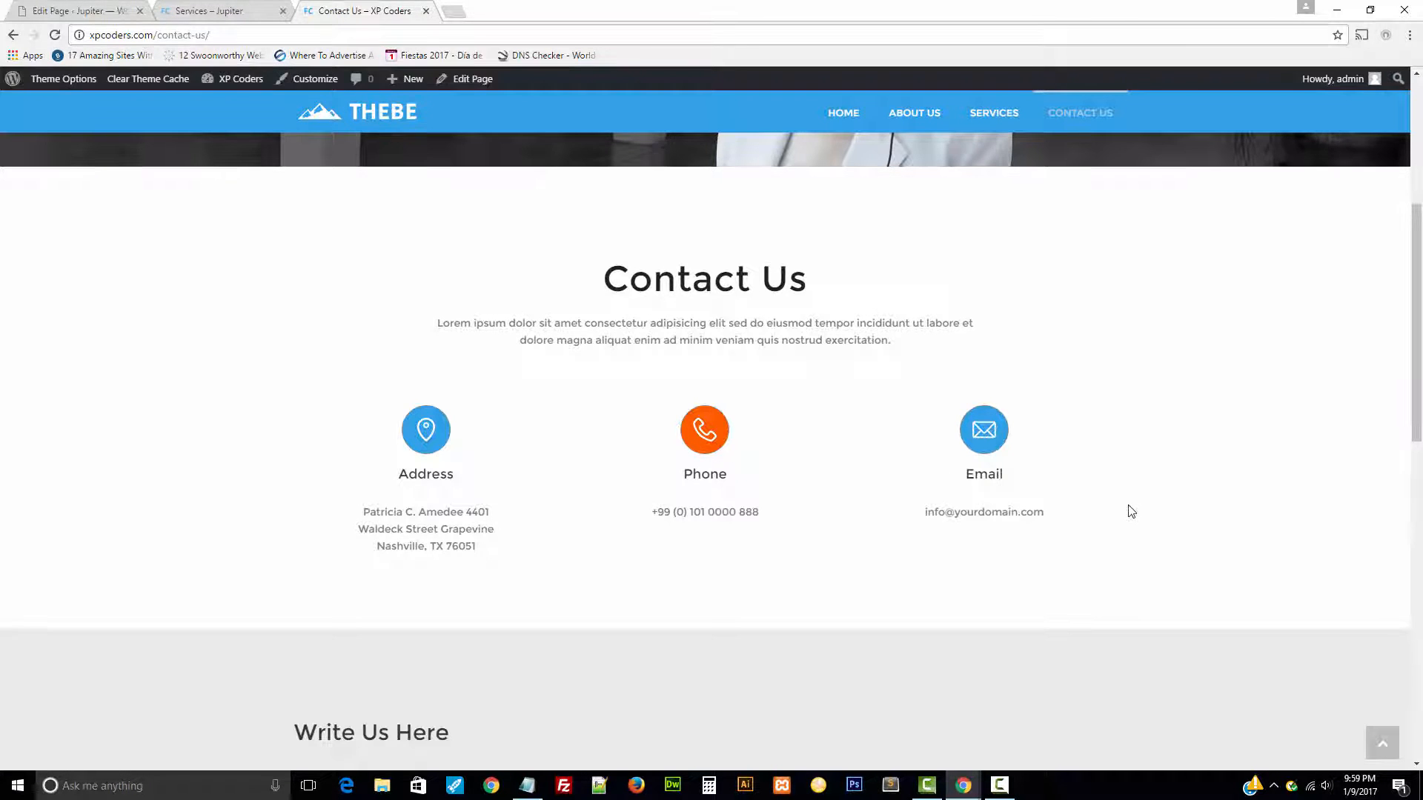
- Examine the layout and fields of the Write Us Here contact form on the demo page
{"action": "scroll", "coordinate": [1127, 508], "scroll_direction": "down", "scroll_amount": 2}
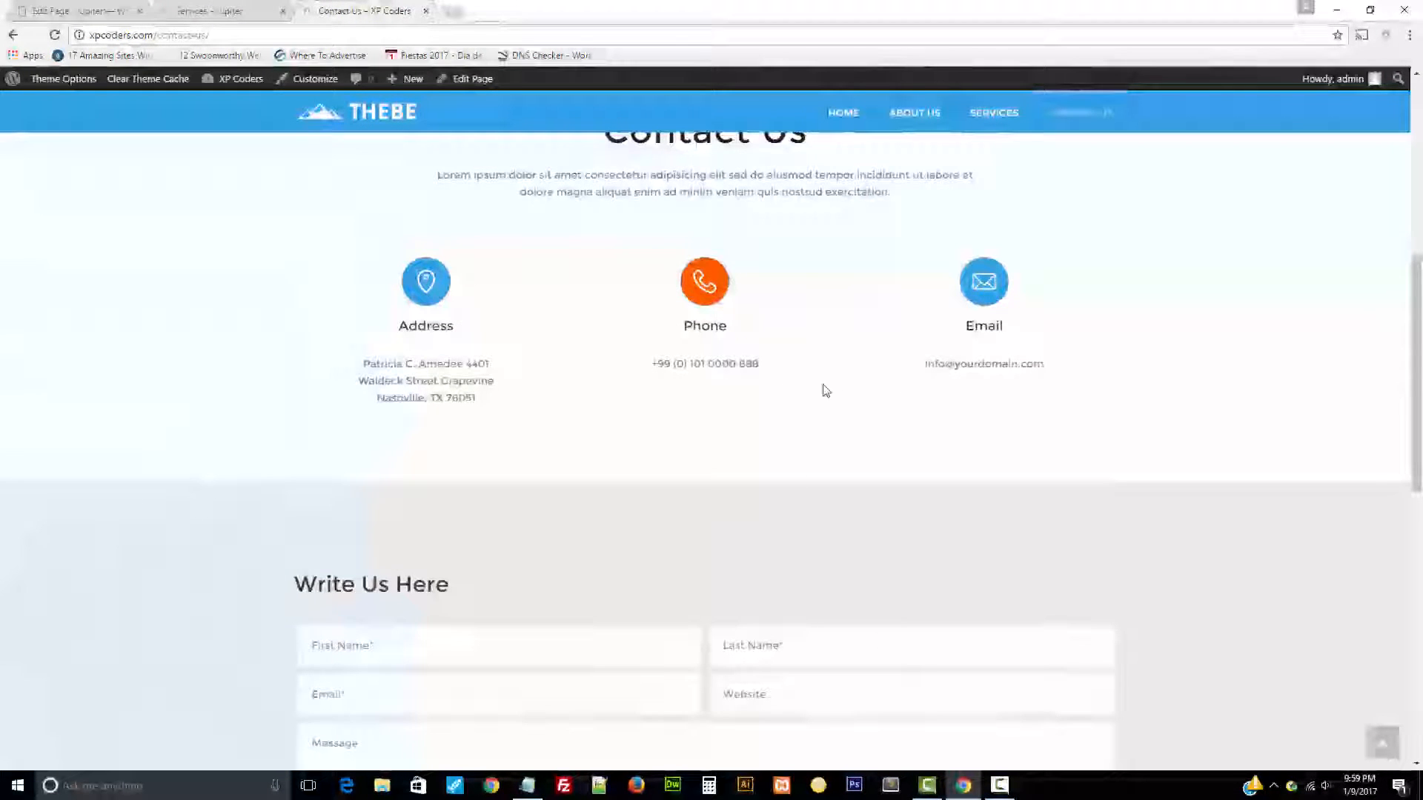
{"action": "scroll", "coordinate": [801, 400], "scroll_direction": "down", "scroll_amount": 2}
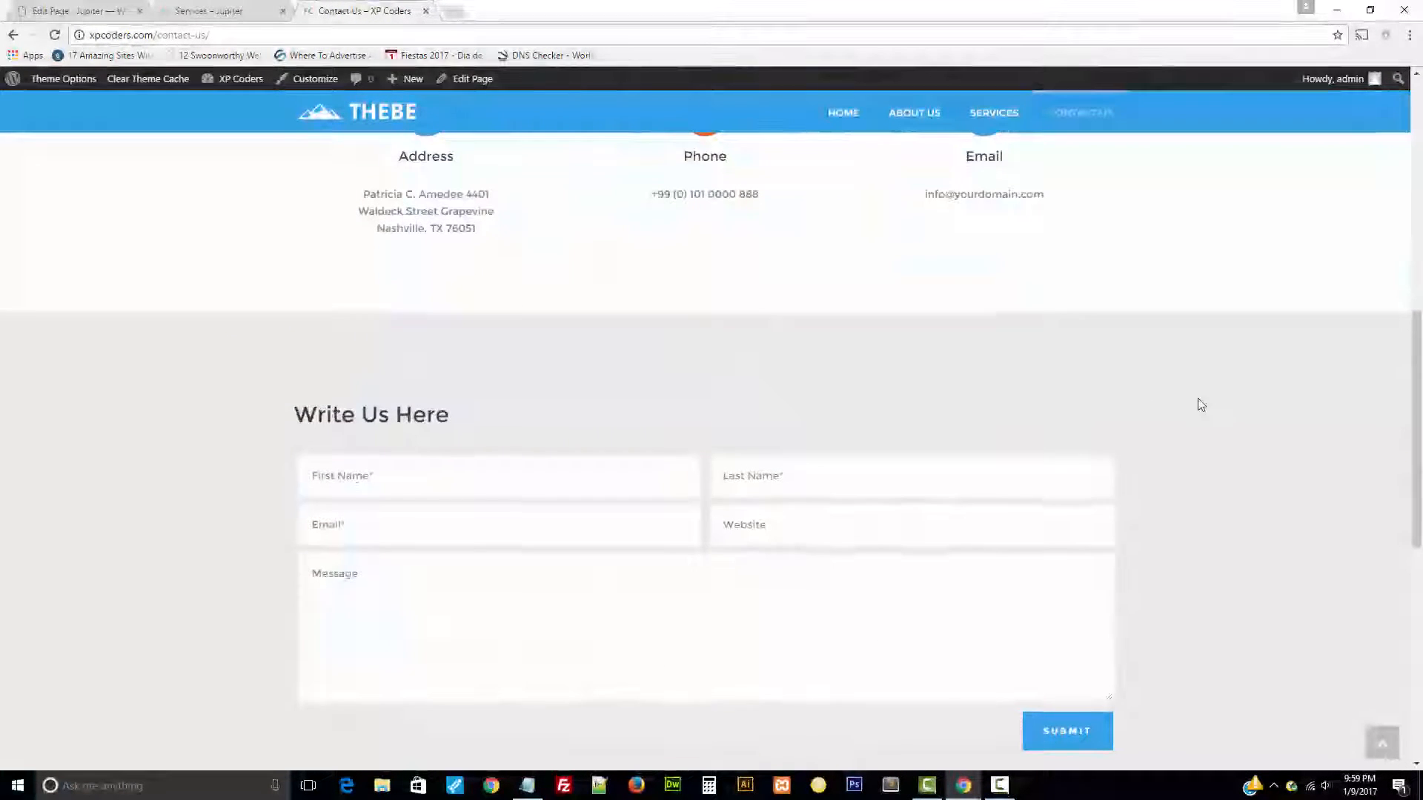
{"action": "scroll", "coordinate": [423, 397], "scroll_direction": "down", "scroll_amount": 1}
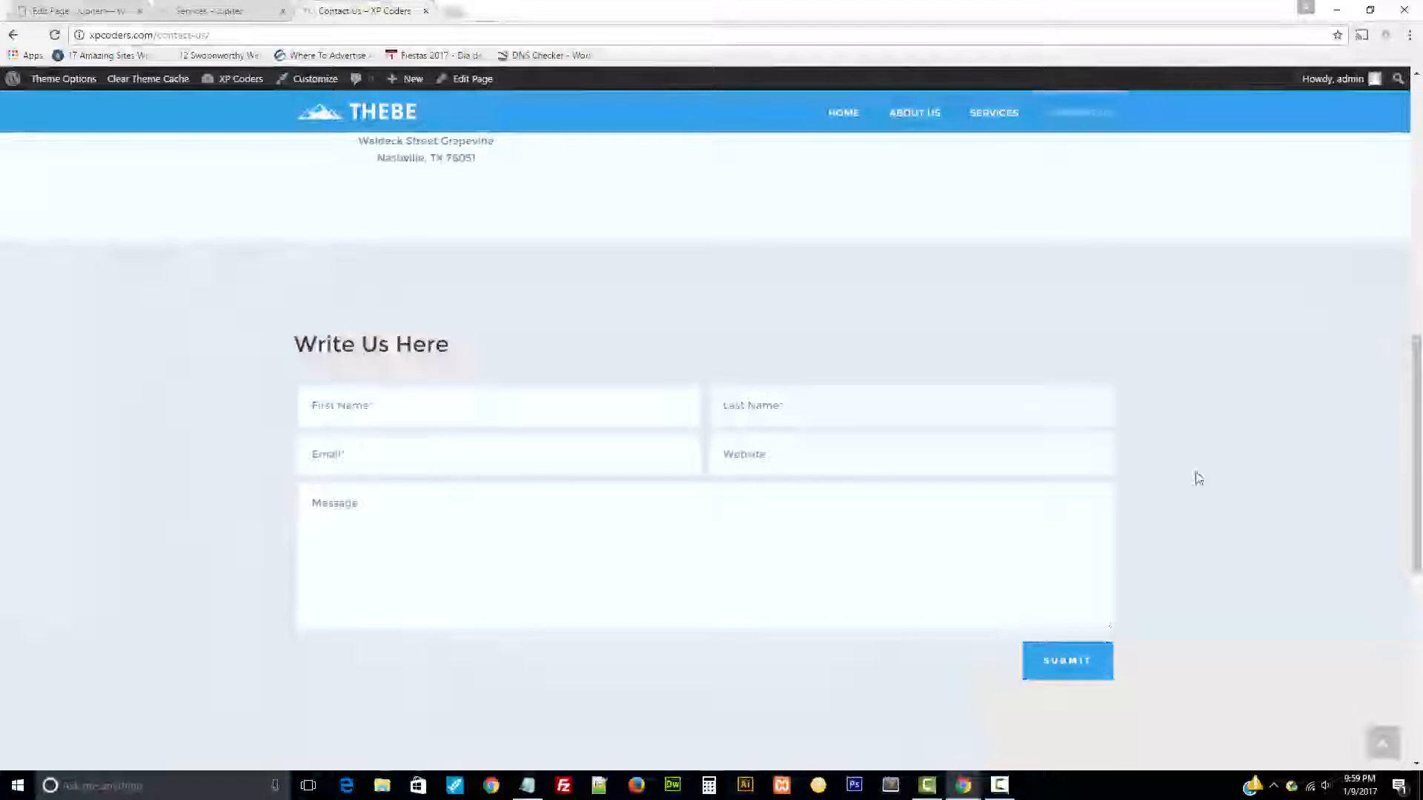
{"action": "scroll", "coordinate": [1204, 483], "scroll_direction": "down", "scroll_amount": 1}
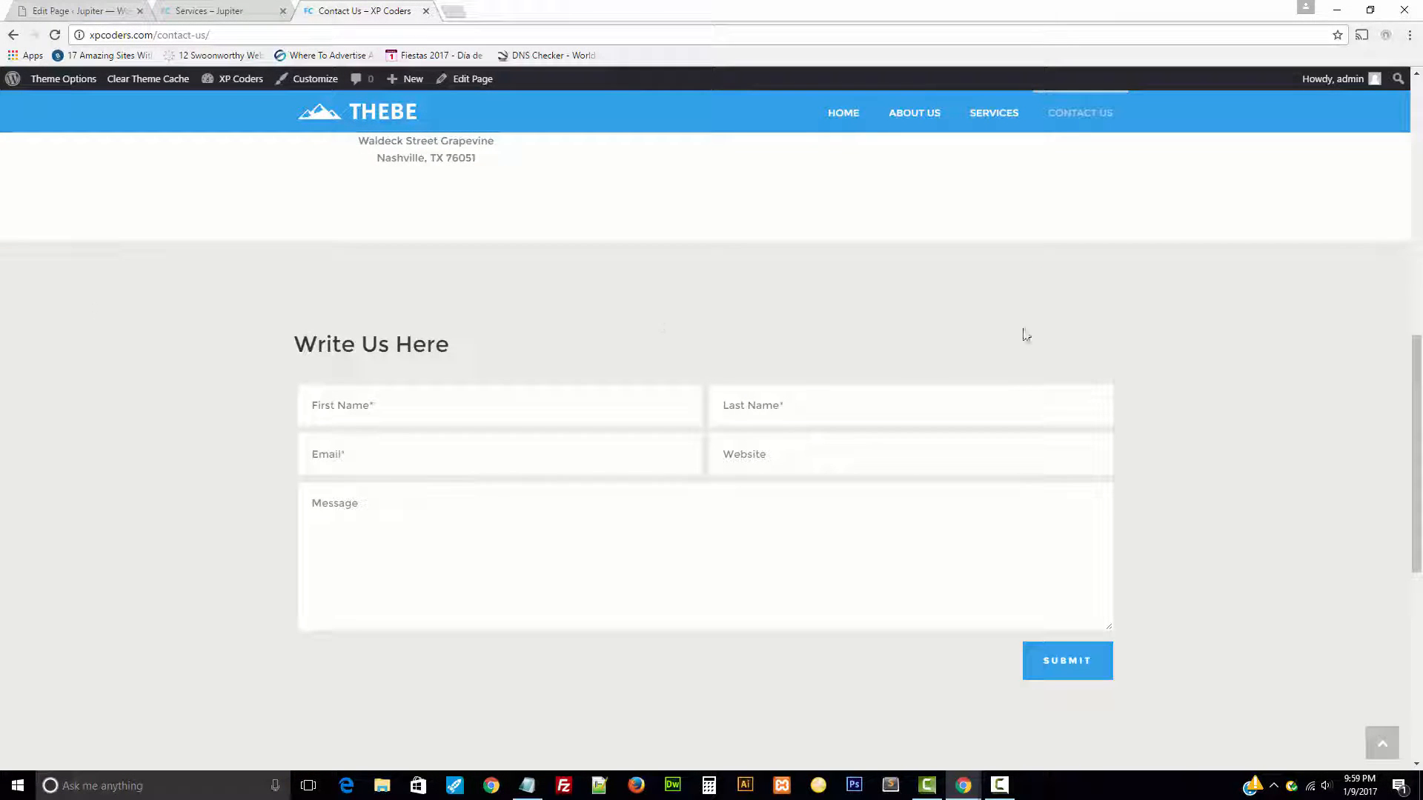
{"action": "scroll", "coordinate": [585, 338], "scroll_direction": "down", "scroll_amount": 2}
{"action": "scroll", "coordinate": [583, 342], "scroll_direction": "up", "scroll_amount": 2}
{"action": "scroll", "coordinate": [584, 345], "scroll_direction": "down", "scroll_amount": 2}
{"action": "scroll", "coordinate": [1078, 524], "scroll_direction": "down", "scroll_amount": 2}
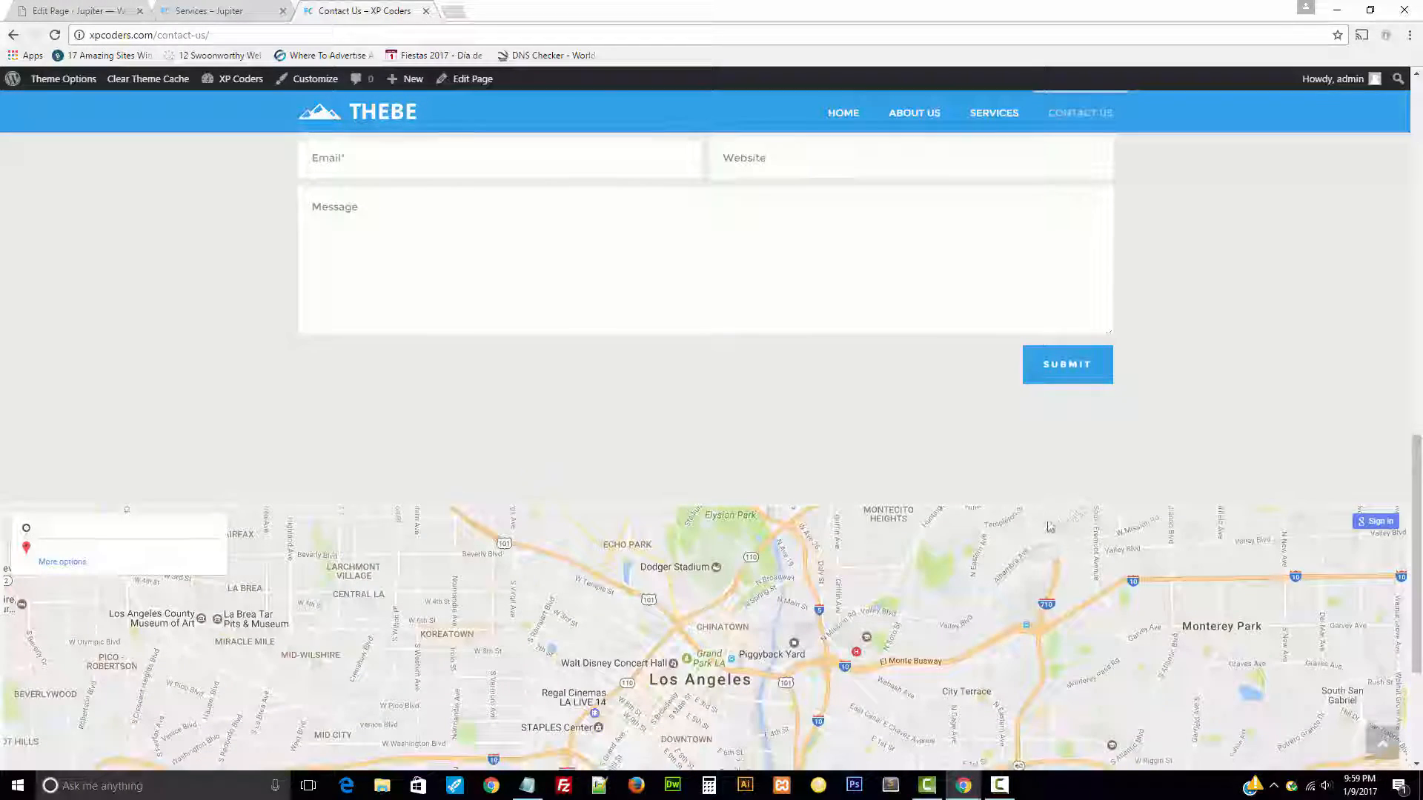
- Examine the map and call-to-action strip, and review the whole demo Contact Us page once more
{"action": "scroll", "coordinate": [594, 583], "scroll_direction": "down", "scroll_amount": 2}
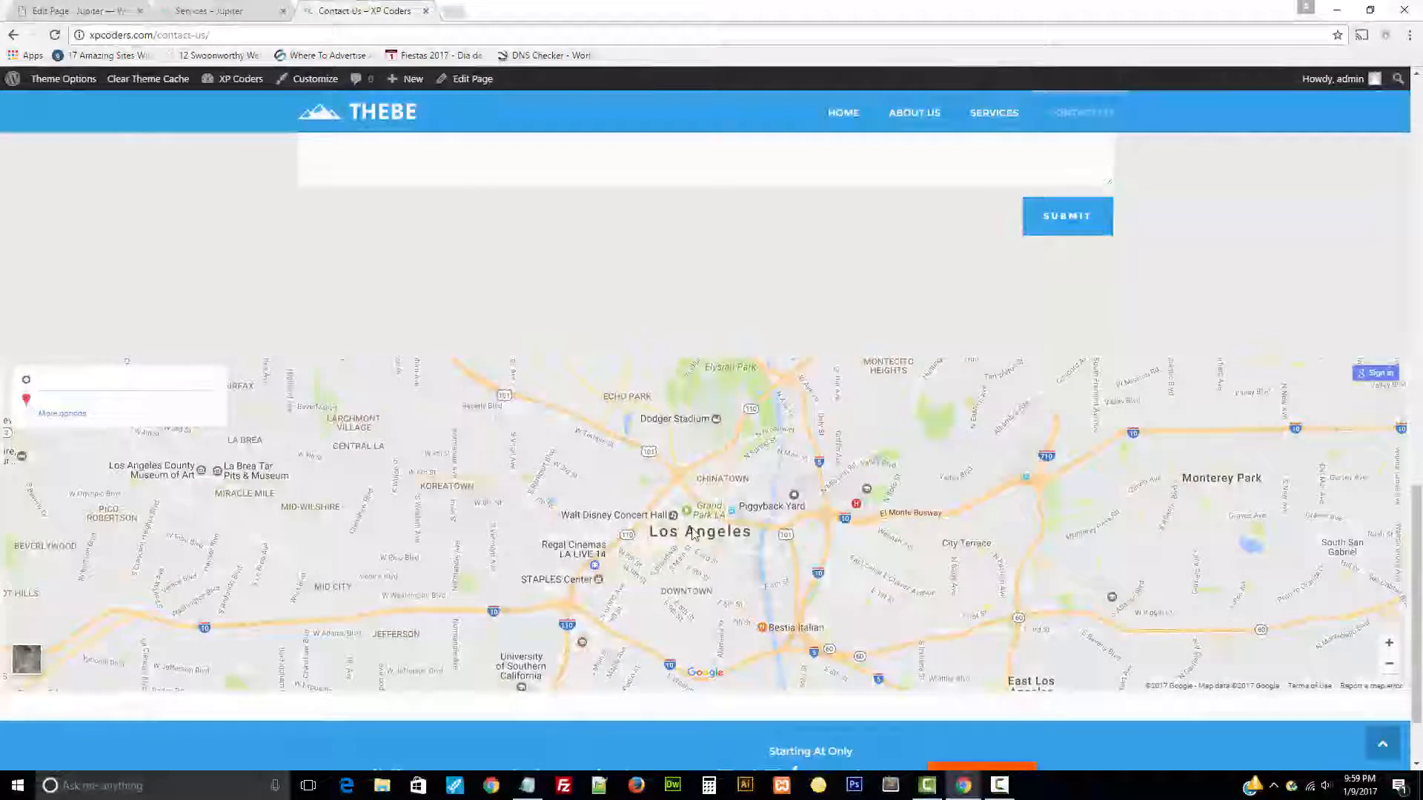
{"action": "scroll", "coordinate": [691, 534], "scroll_direction": "down", "scroll_amount": 1}
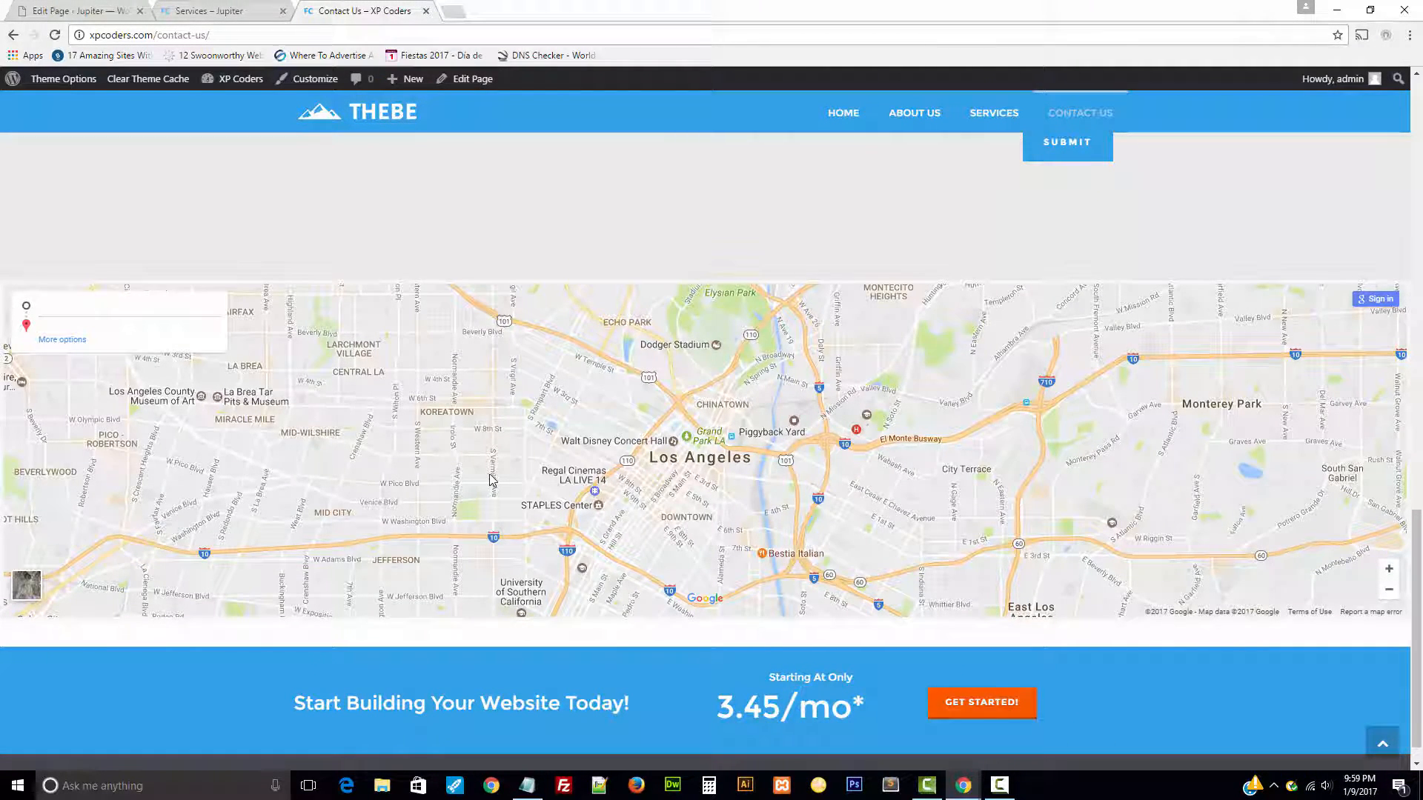
{"action": "scroll", "coordinate": [483, 481], "scroll_direction": "up", "scroll_amount": 10}
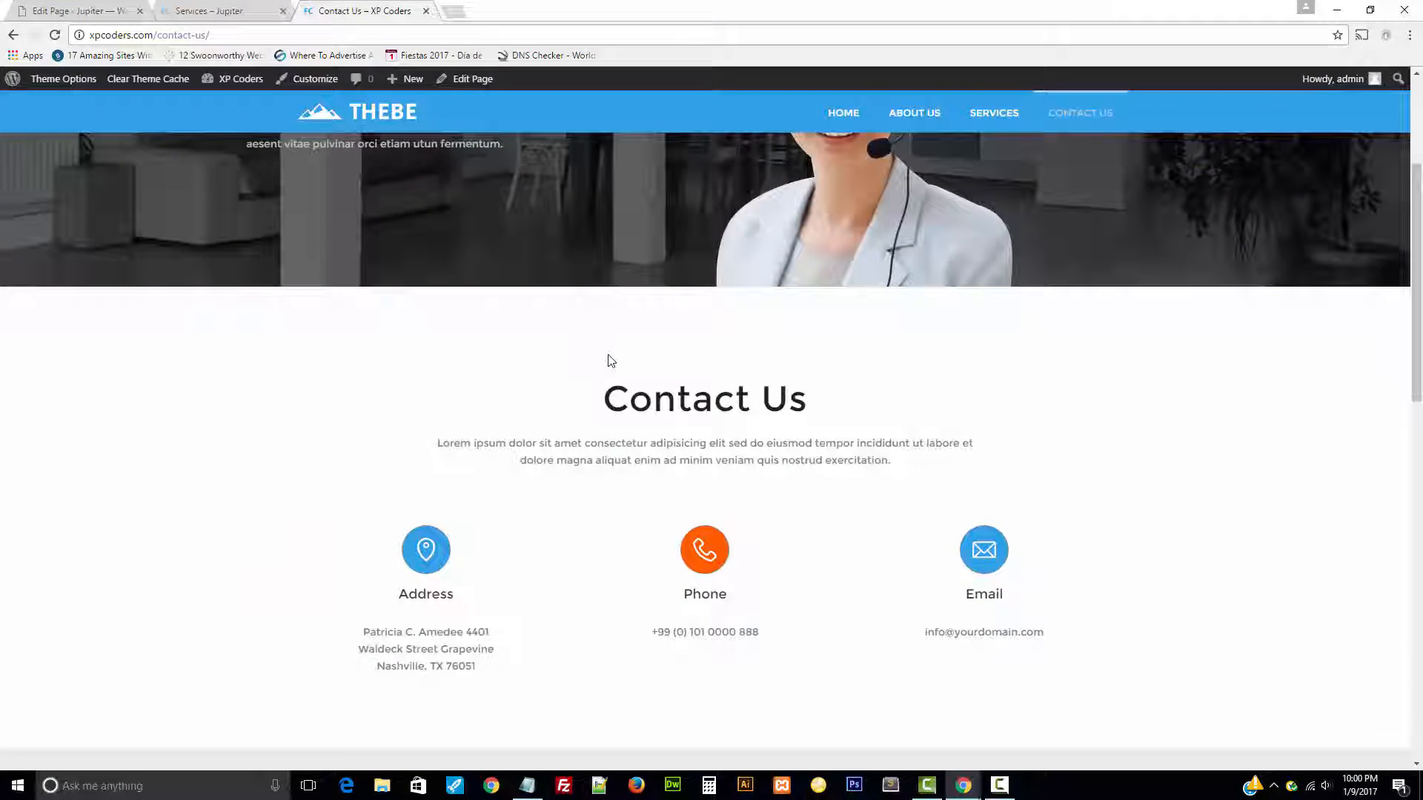
{"action": "scroll", "coordinate": [608, 367], "scroll_direction": "down", "scroll_amount": 2}
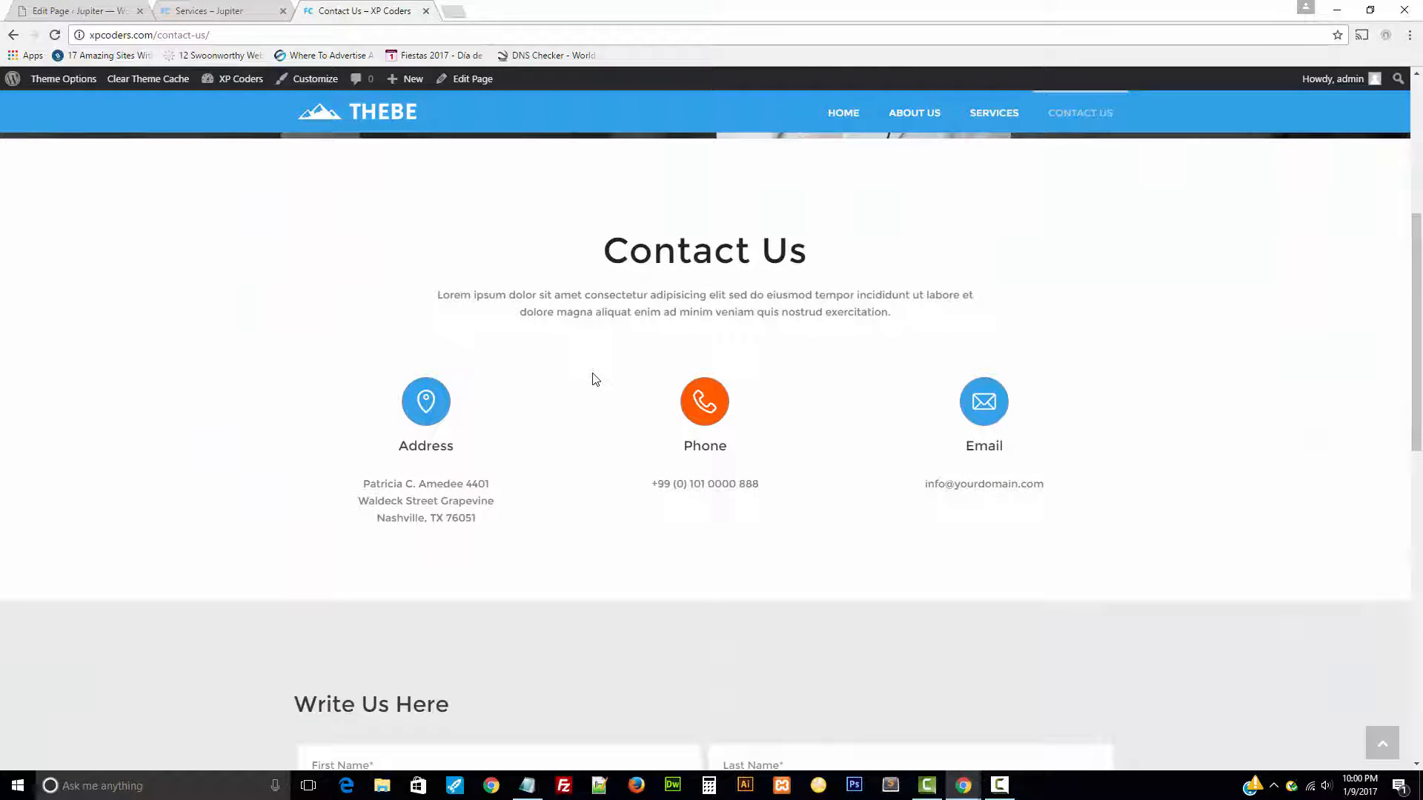
{"action": "scroll", "coordinate": [592, 379], "scroll_direction": "down", "scroll_amount": 8}
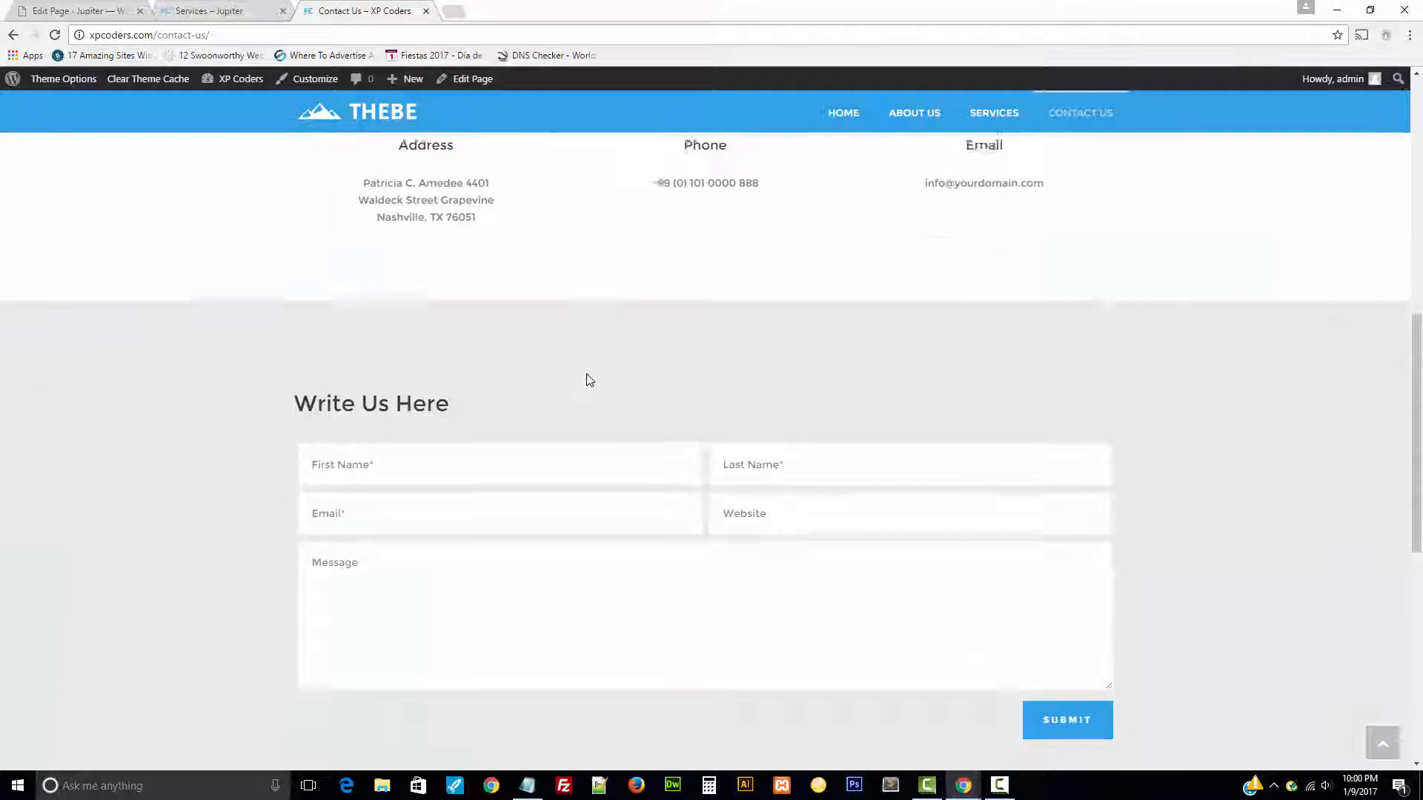
{"action": "scroll", "coordinate": [581, 377], "scroll_direction": "down", "scroll_amount": 3}
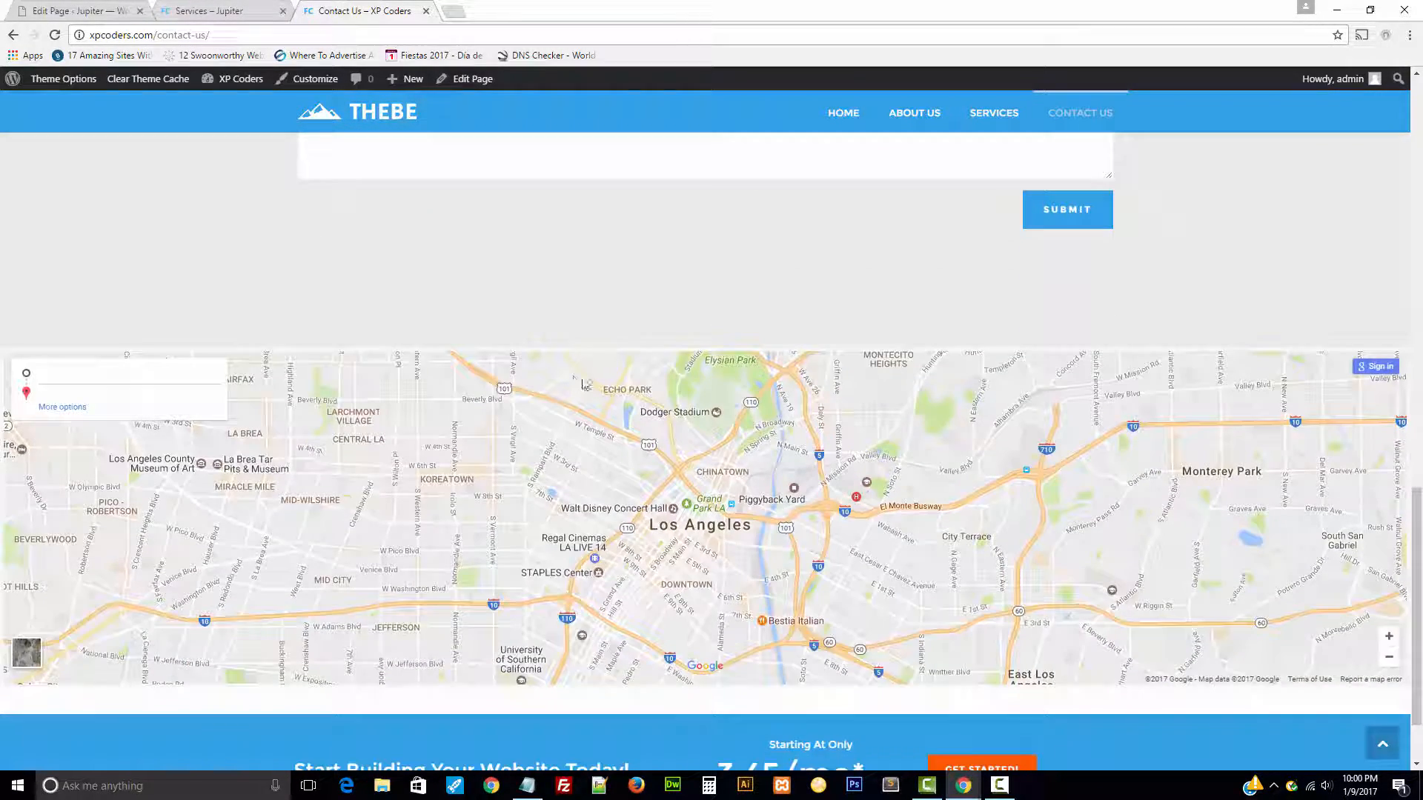
{"action": "scroll", "coordinate": [552, 460], "scroll_direction": "down", "scroll_amount": 1}
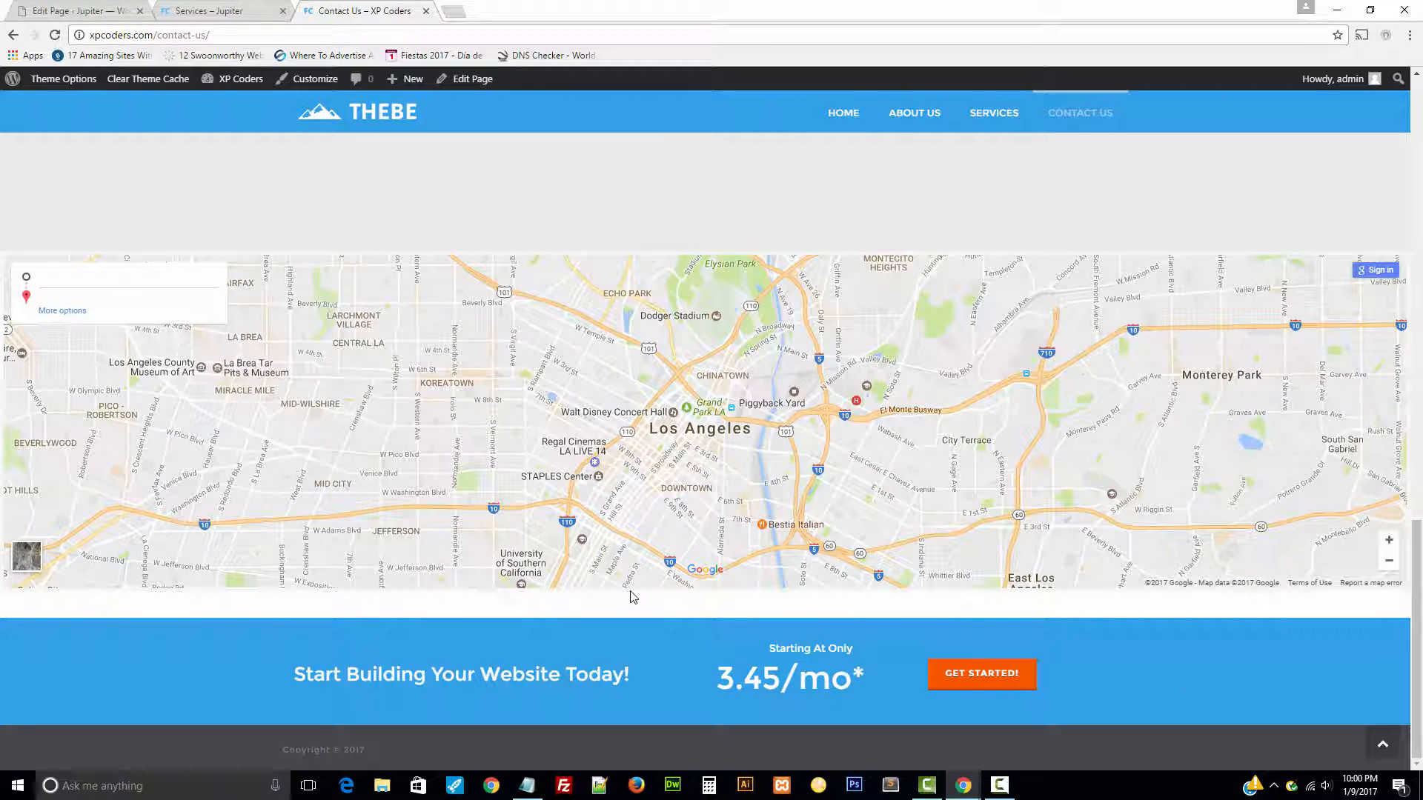
{"action": "scroll", "coordinate": [632, 598], "scroll_direction": "up", "scroll_amount": 15}
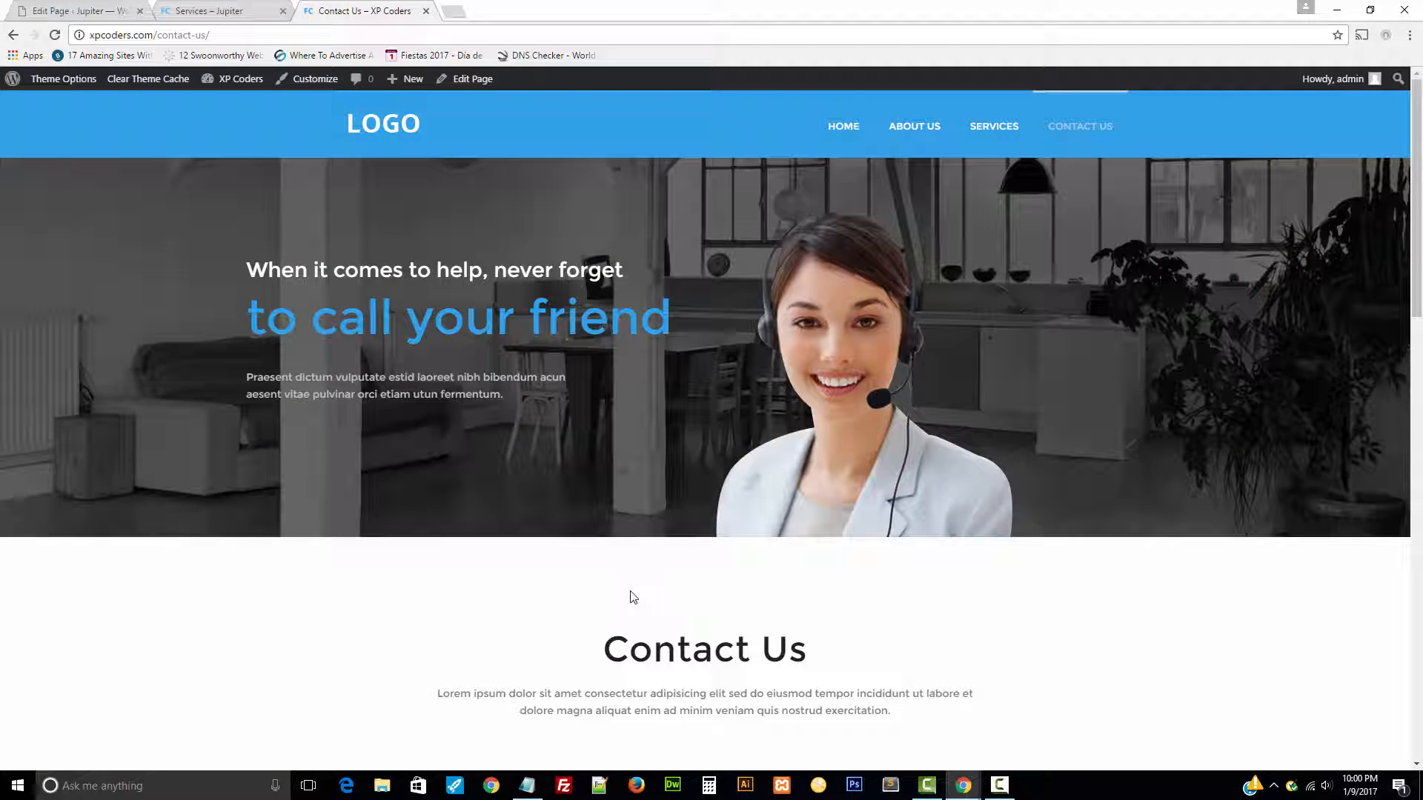
- Open the Contact Us page of the Jupiter site for editing in the WordPress admin
{"action": "left_click", "coordinate": [70, 15]}
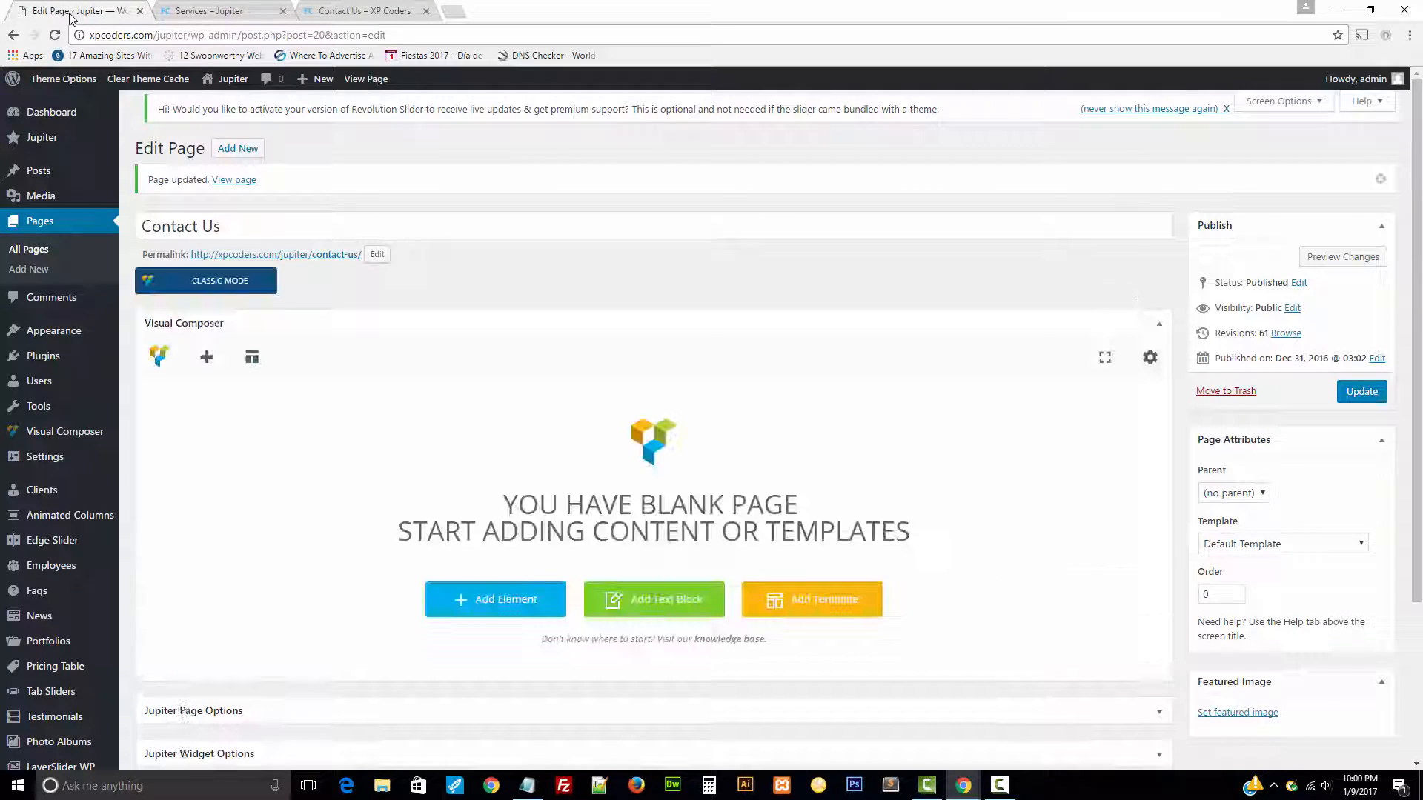
{"action": "left_click", "coordinate": [33, 221]}
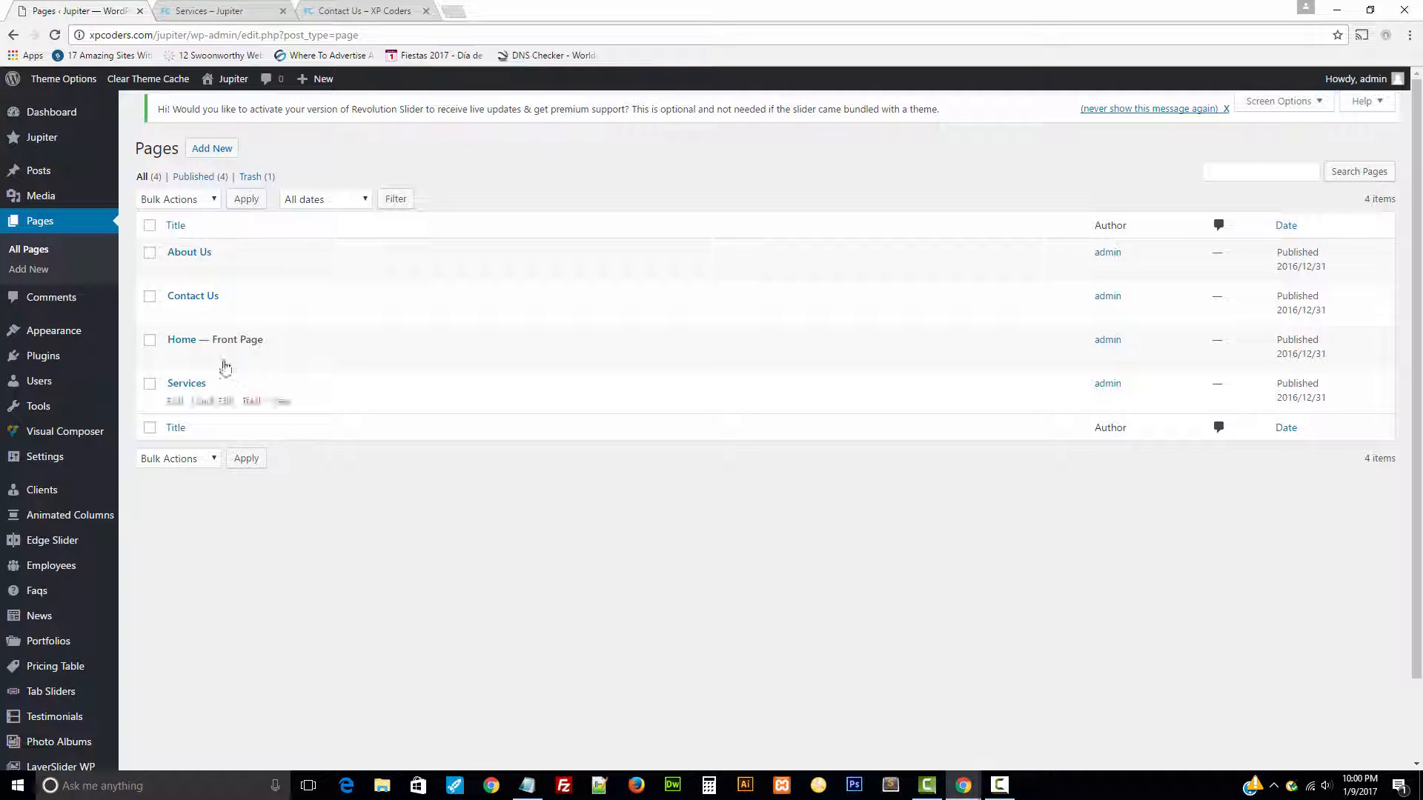
{"action": "left_click", "coordinate": [175, 313]}
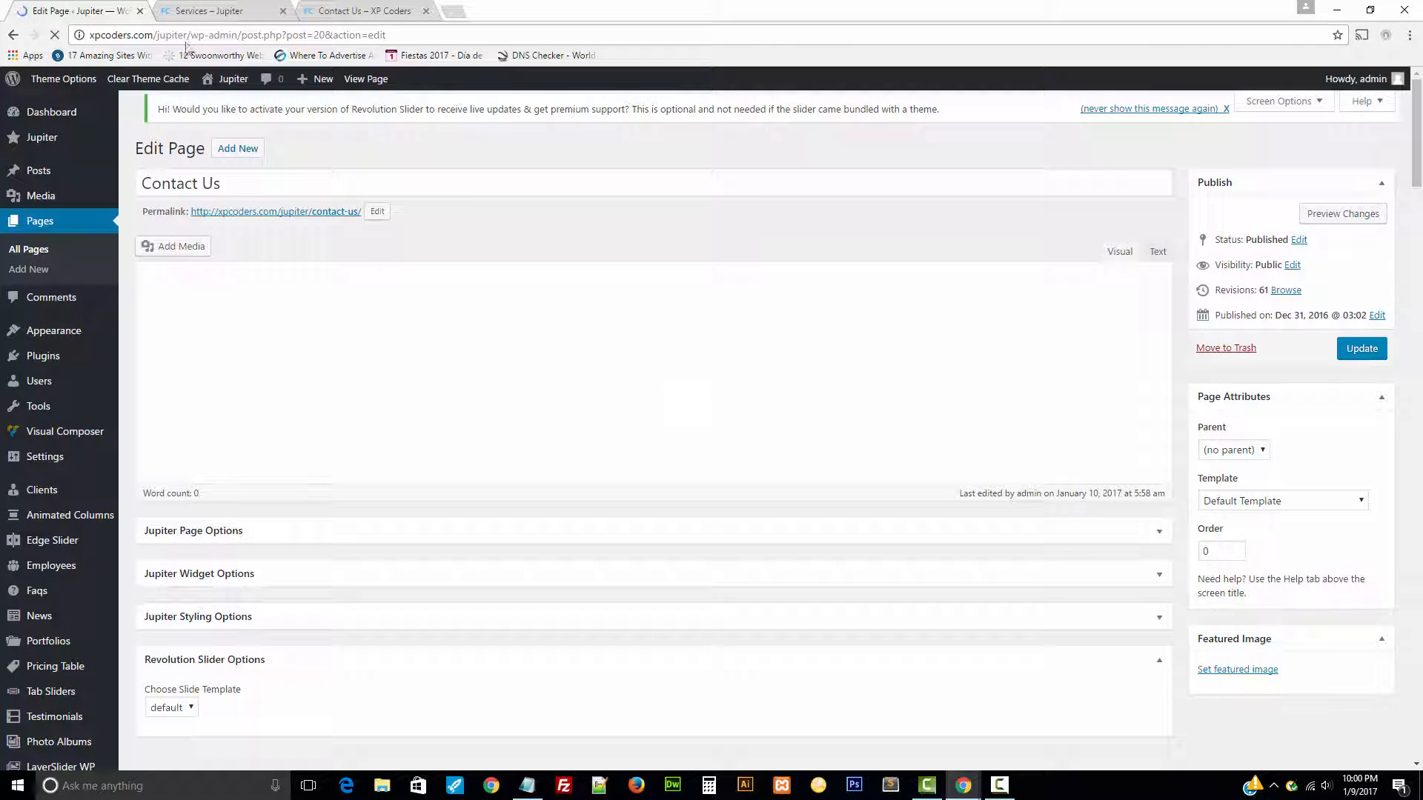
{"action": "key", "text": "ctrl+Tab"}
{"action": "left_click", "coordinate": [391, 12]}
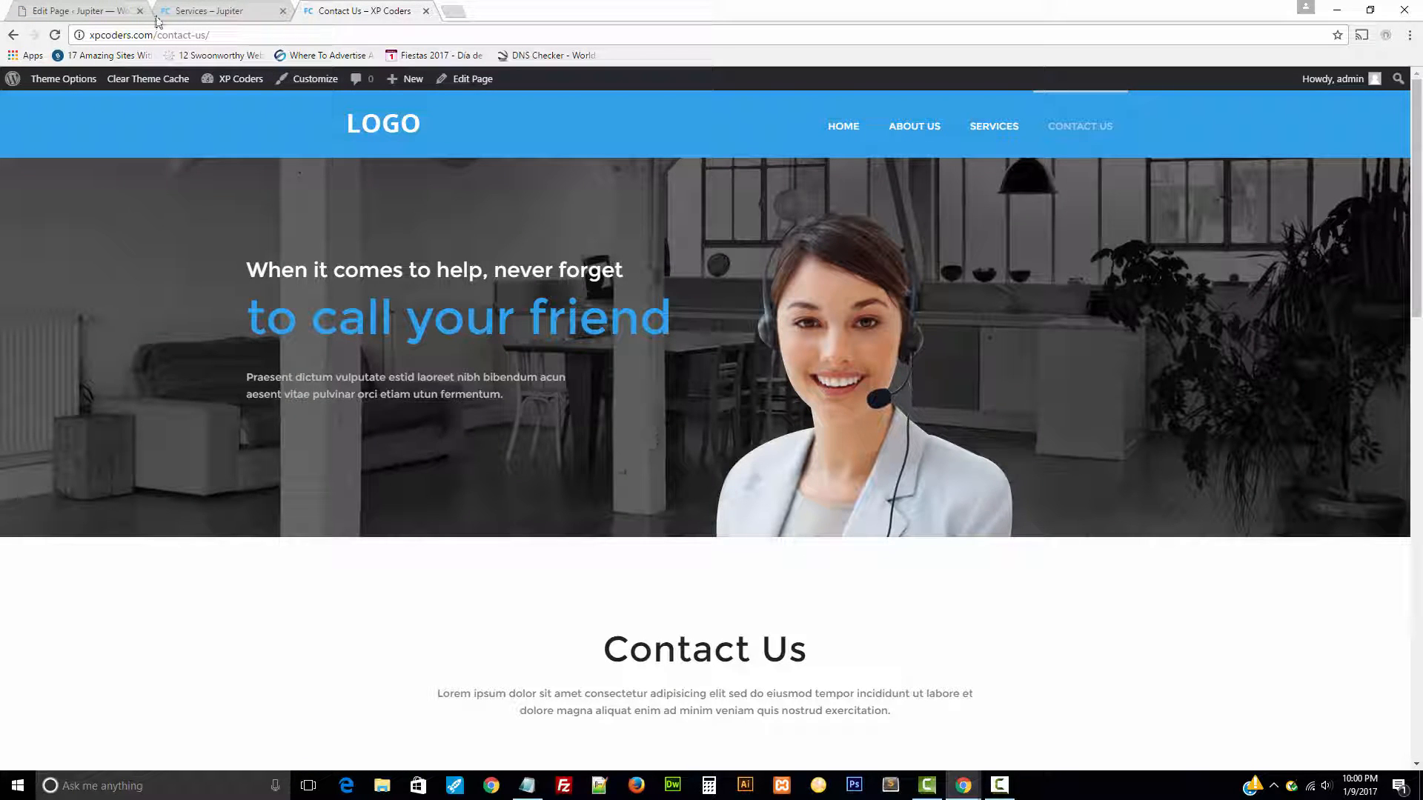
{"action": "left_click", "coordinate": [69, 13]}
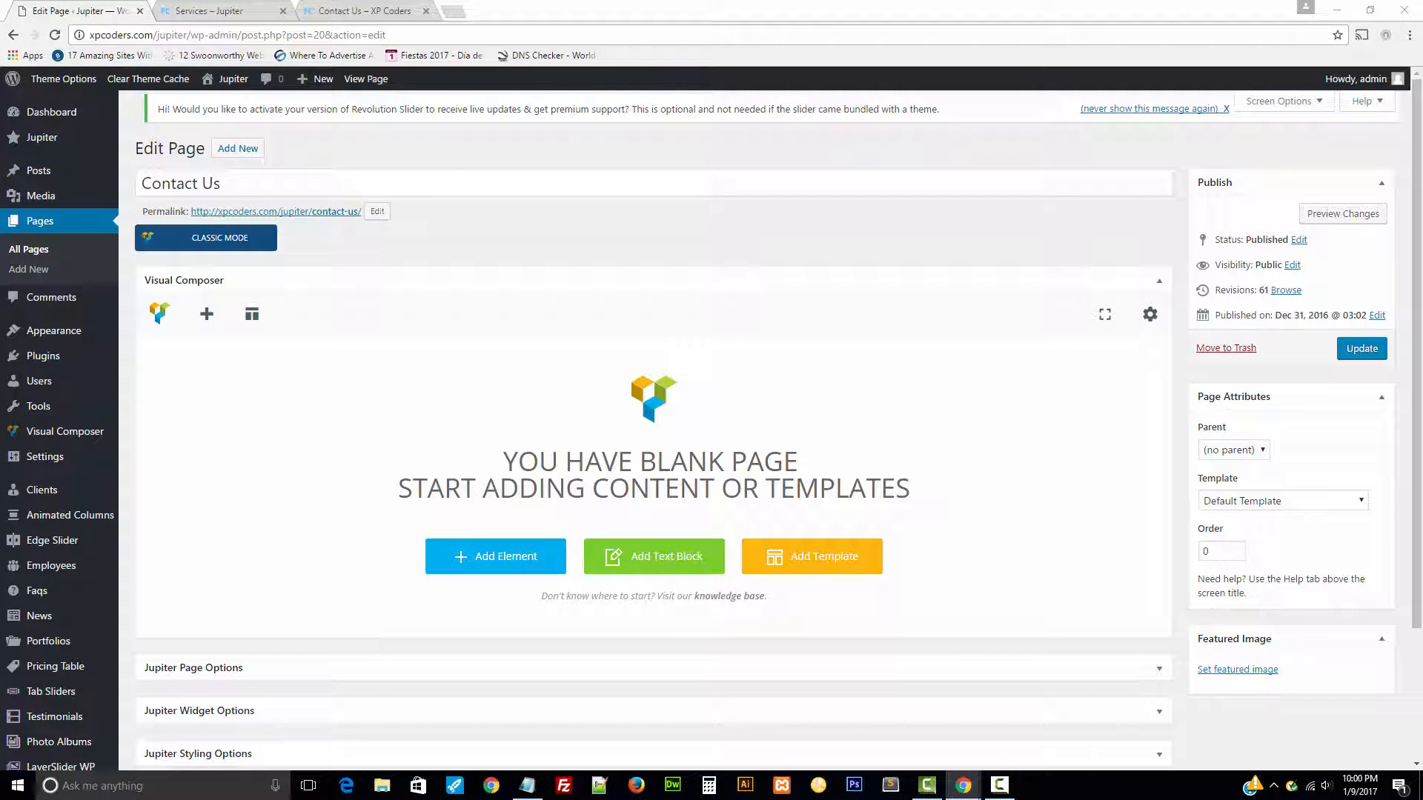
- Add a Page Section element to the blank Contact Us page in Visual Composer
{"action": "scroll", "coordinate": [703, 461], "scroll_direction": "down", "scroll_amount": 2}
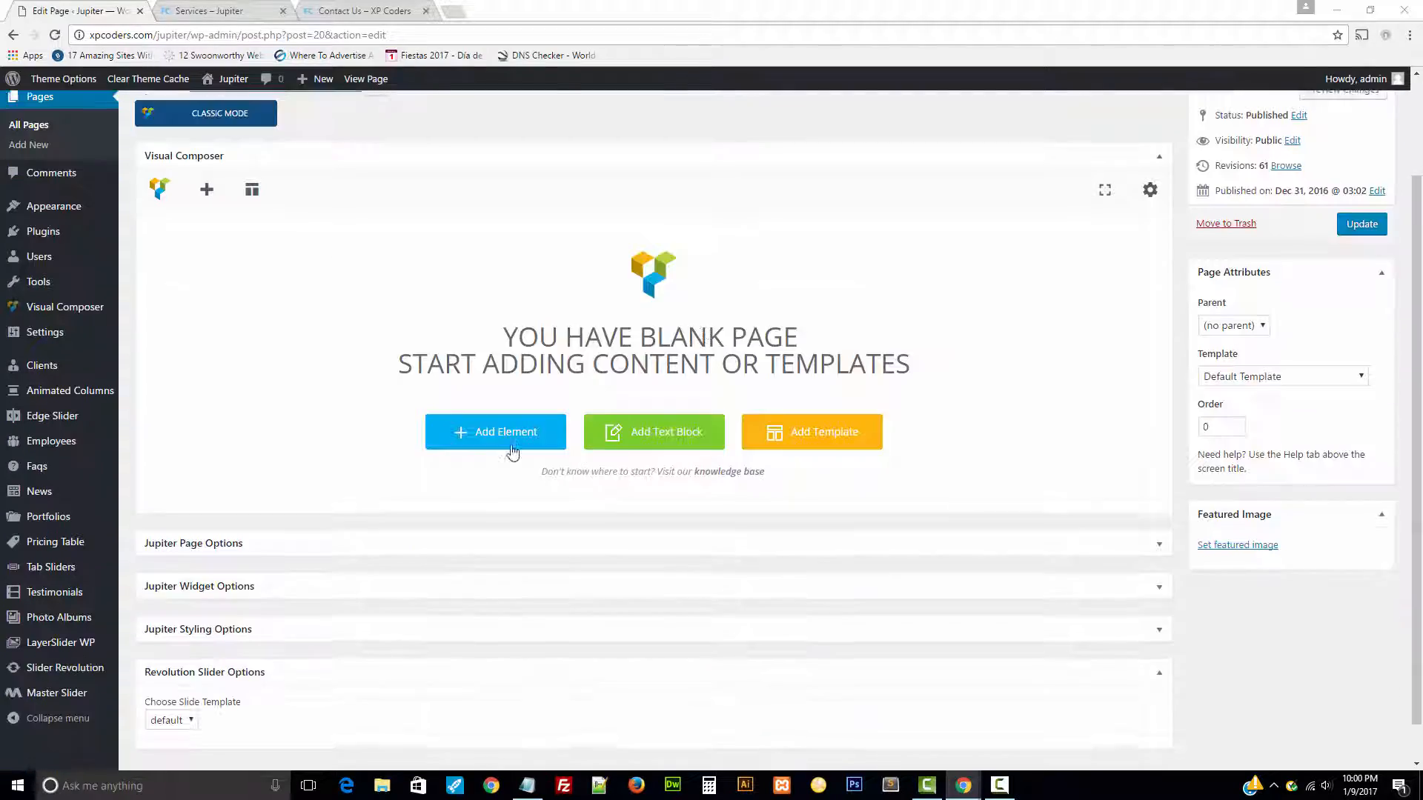
{"action": "left_click", "coordinate": [489, 430]}
{"action": "scroll", "coordinate": [683, 435], "scroll_direction": "down", "scroll_amount": 5}
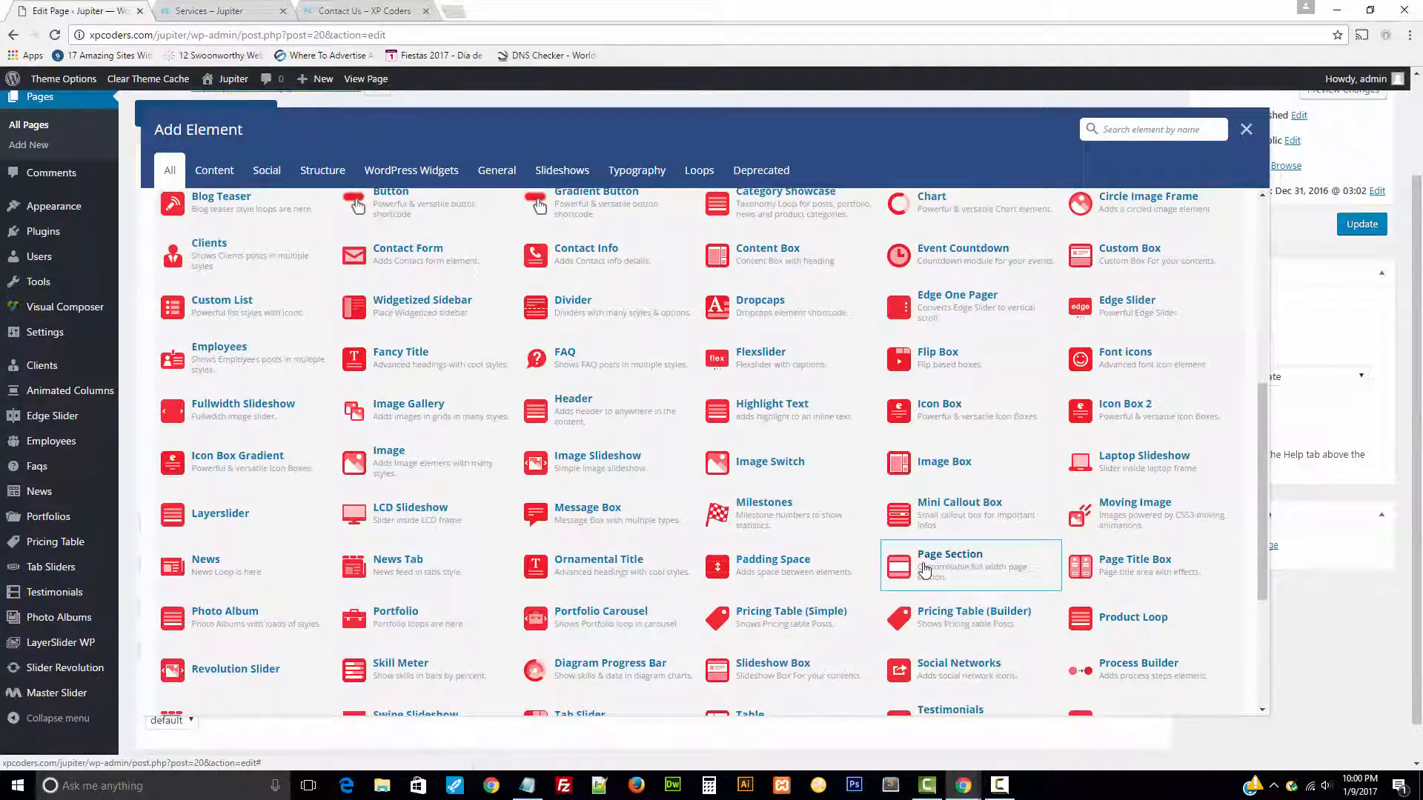
{"action": "left_click", "coordinate": [927, 568]}
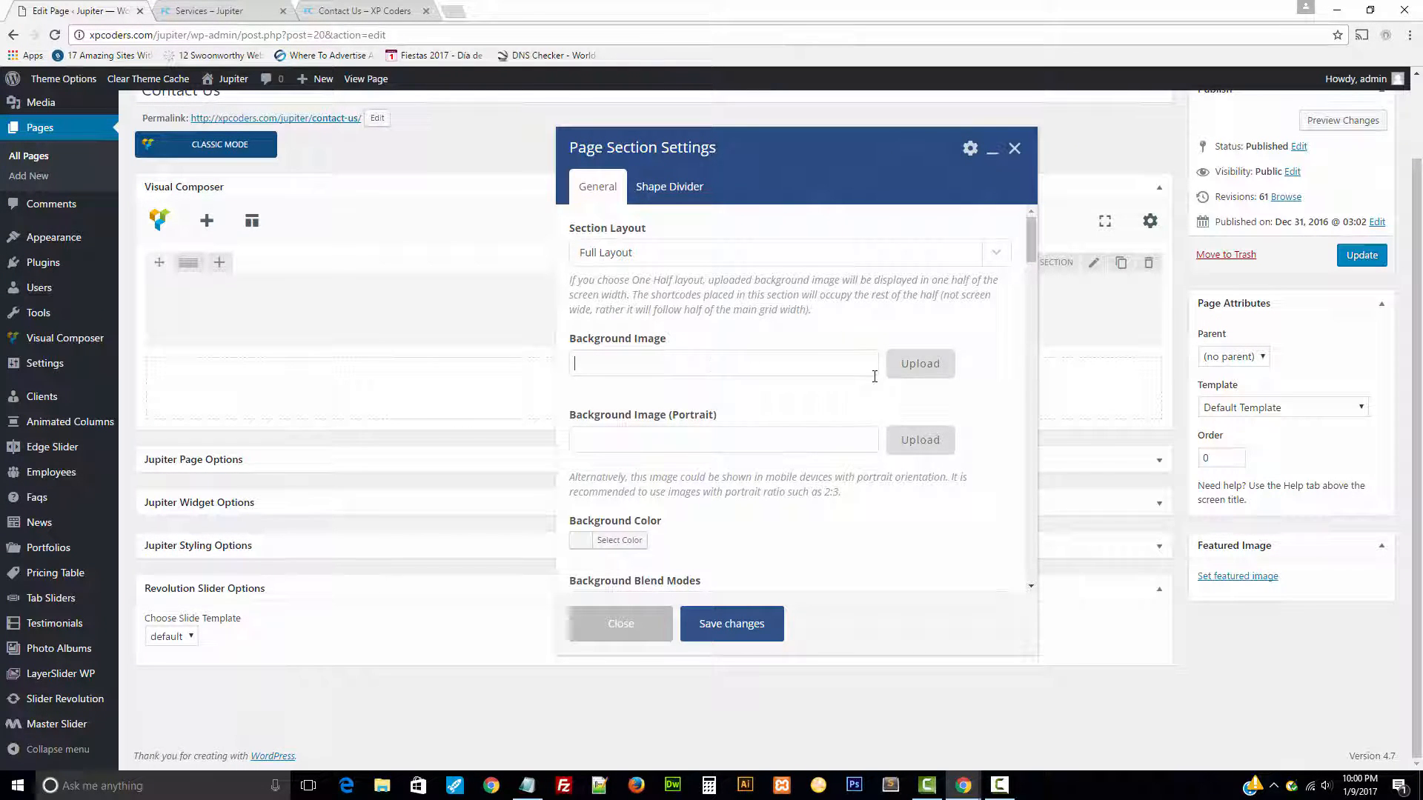
- Set the page section's background image to contact-header-2.jpg from the media library at full size
{"action": "left_click", "coordinate": [898, 360]}
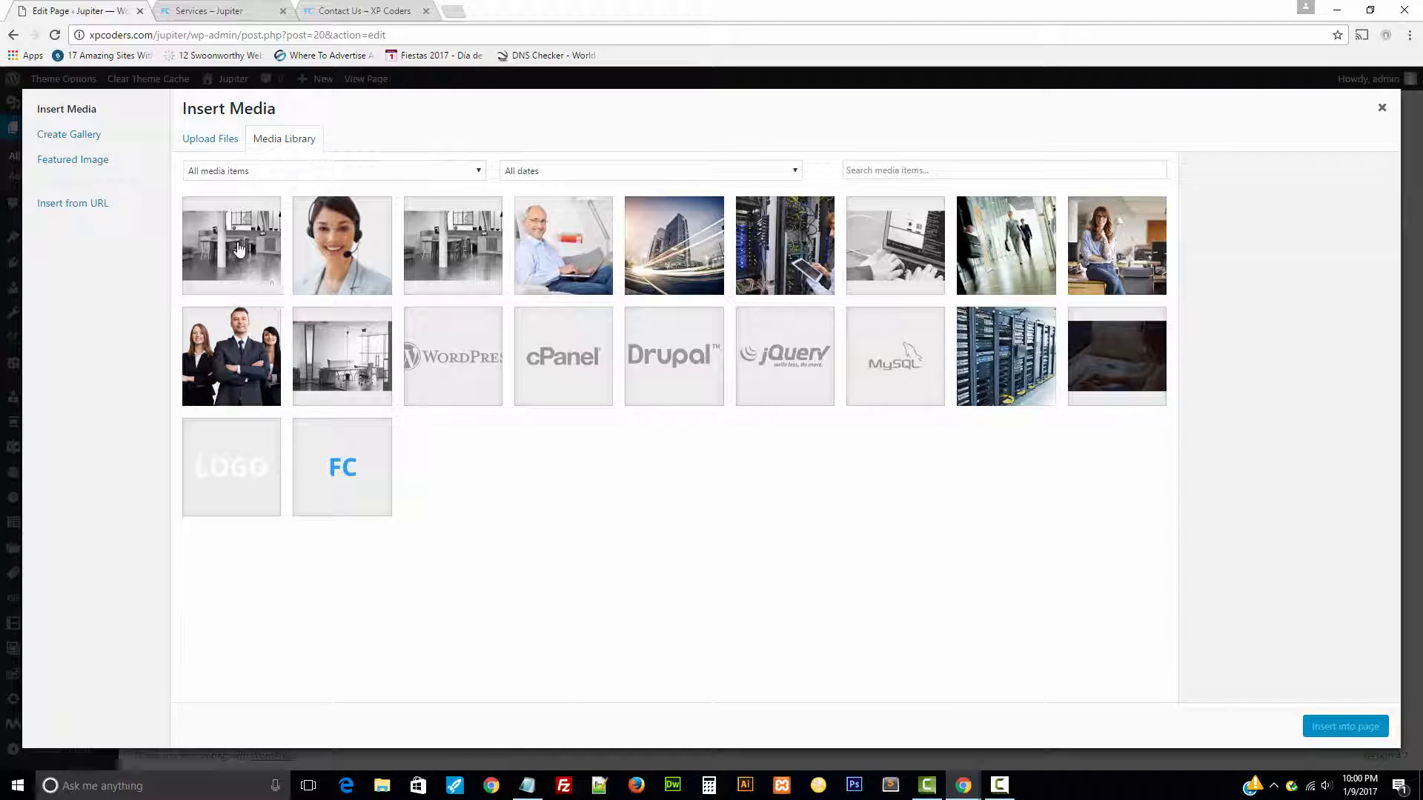
{"action": "left_click", "coordinate": [239, 250]}
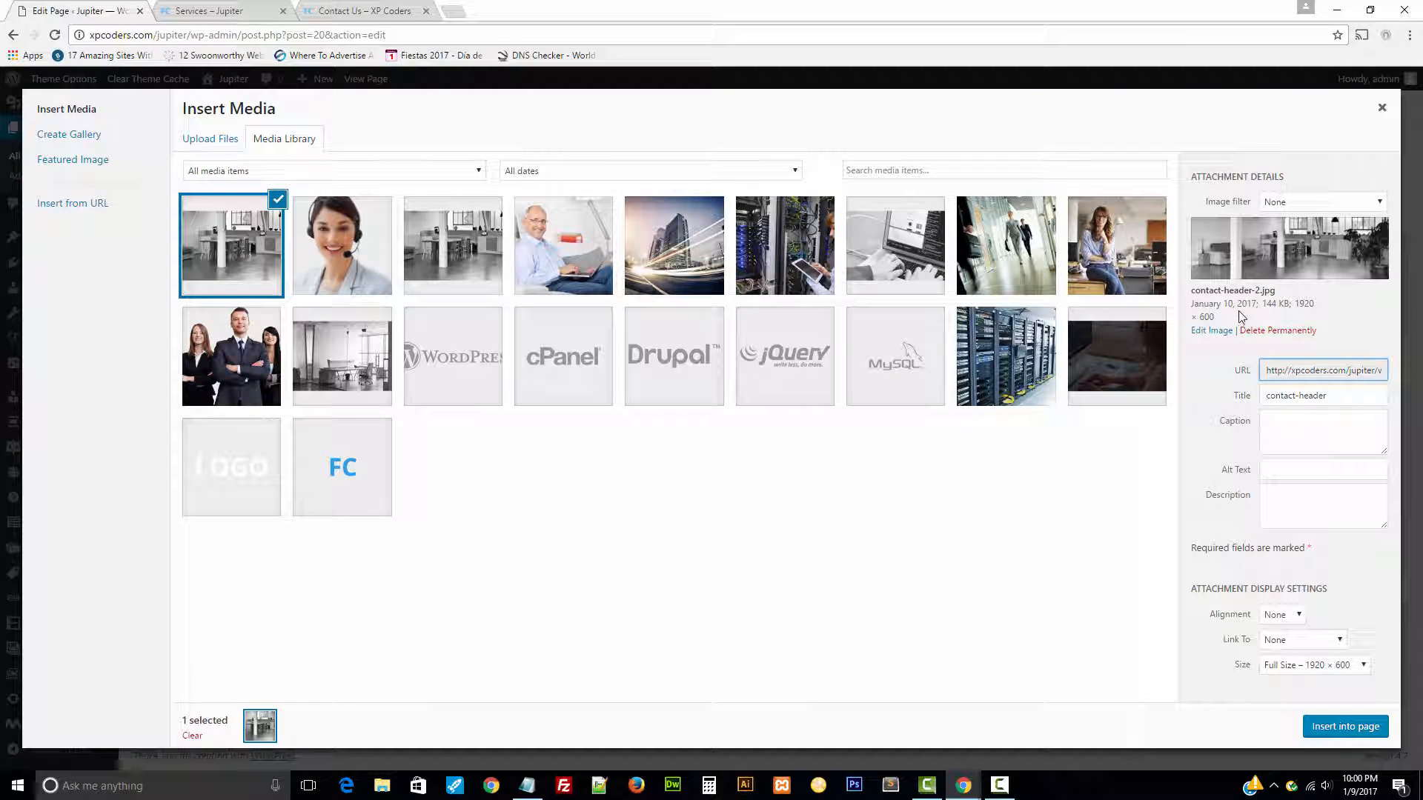
{"action": "left_click", "coordinate": [1345, 726]}
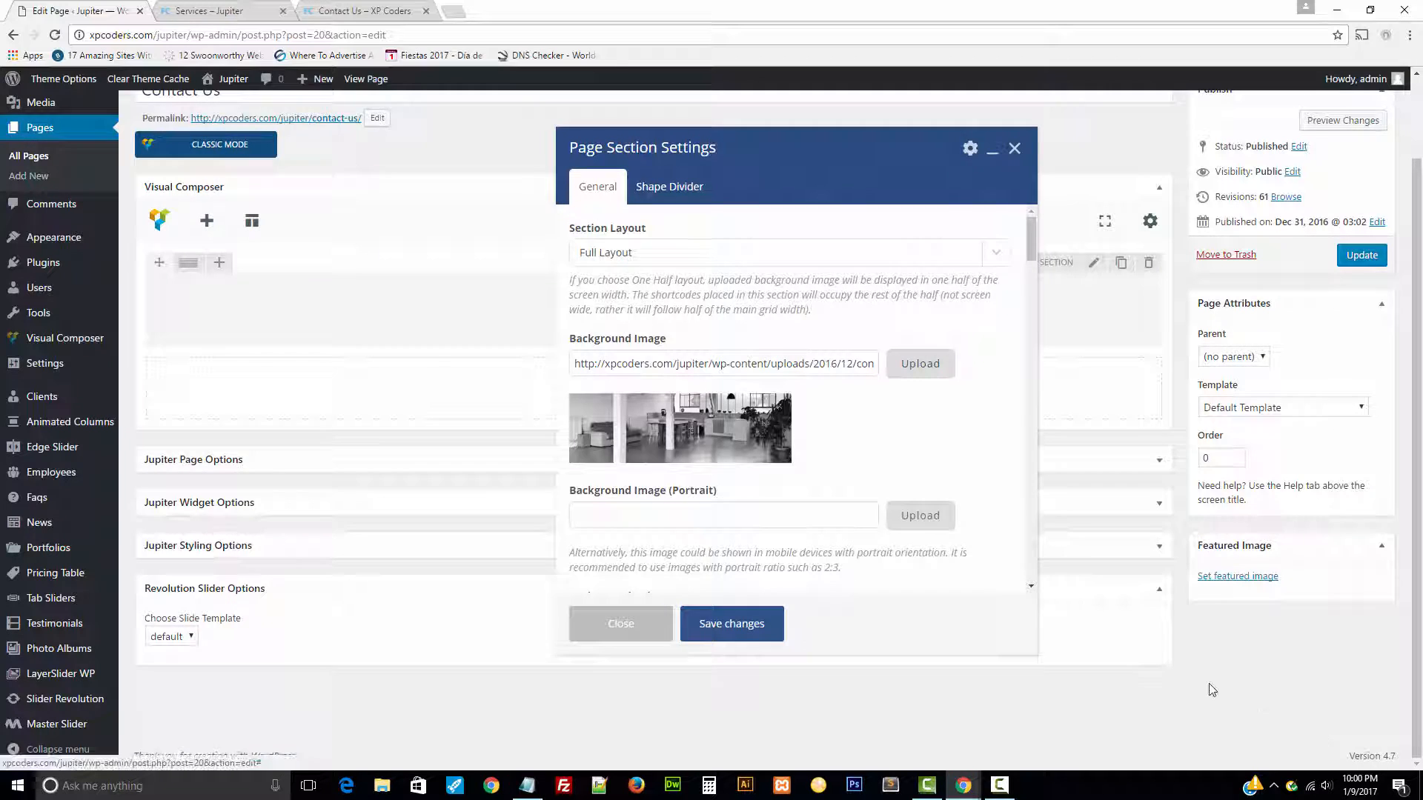
- Make the page section's background image cover the whole background
{"action": "scroll", "coordinate": [819, 526], "scroll_direction": "down", "scroll_amount": 5}
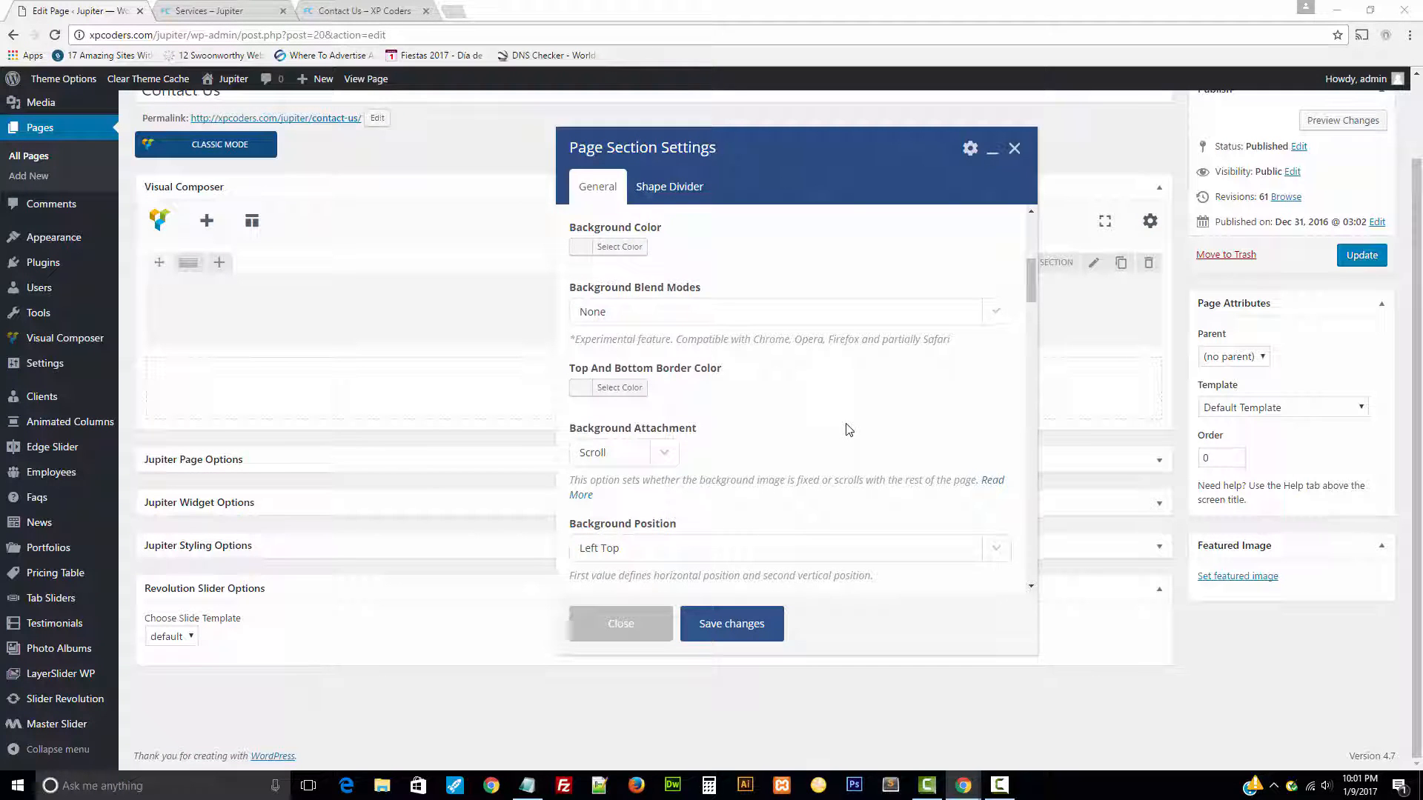
{"action": "scroll", "coordinate": [847, 429], "scroll_direction": "up", "scroll_amount": 2}
{"action": "scroll", "coordinate": [776, 430], "scroll_direction": "up", "scroll_amount": 3}
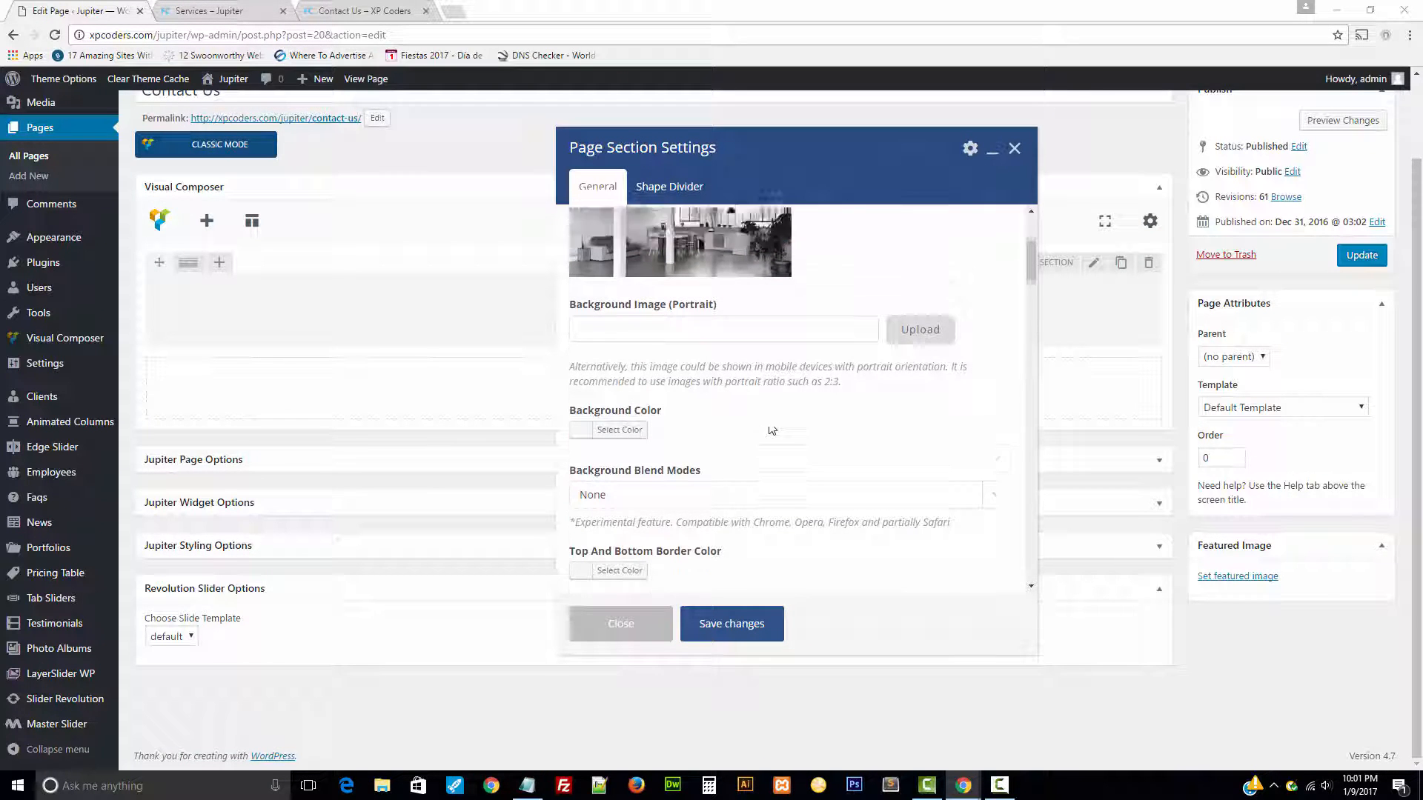
{"action": "scroll", "coordinate": [773, 430], "scroll_direction": "down", "scroll_amount": 3}
{"action": "scroll", "coordinate": [768, 430], "scroll_direction": "down", "scroll_amount": 8}
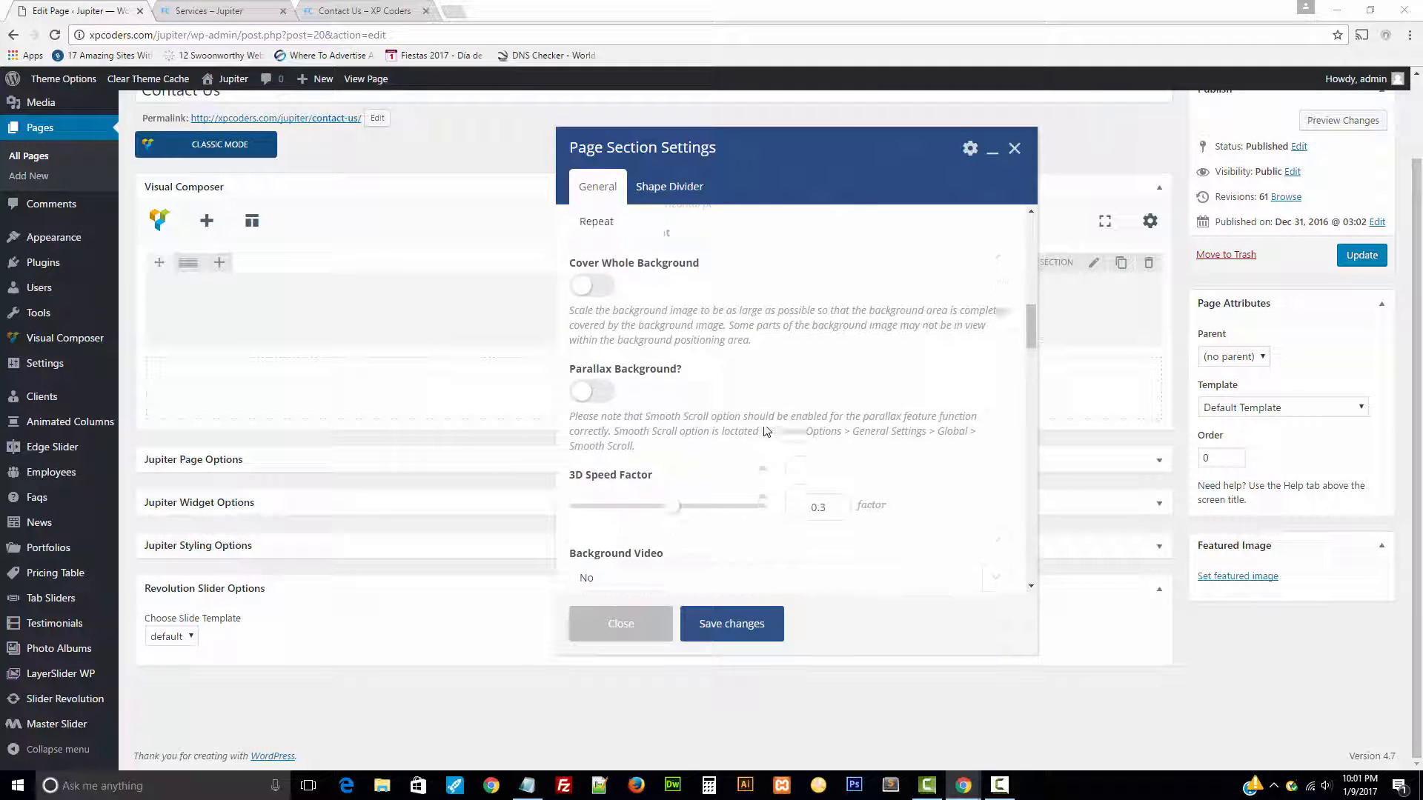
{"action": "scroll", "coordinate": [771, 431], "scroll_direction": "up", "scroll_amount": 1}
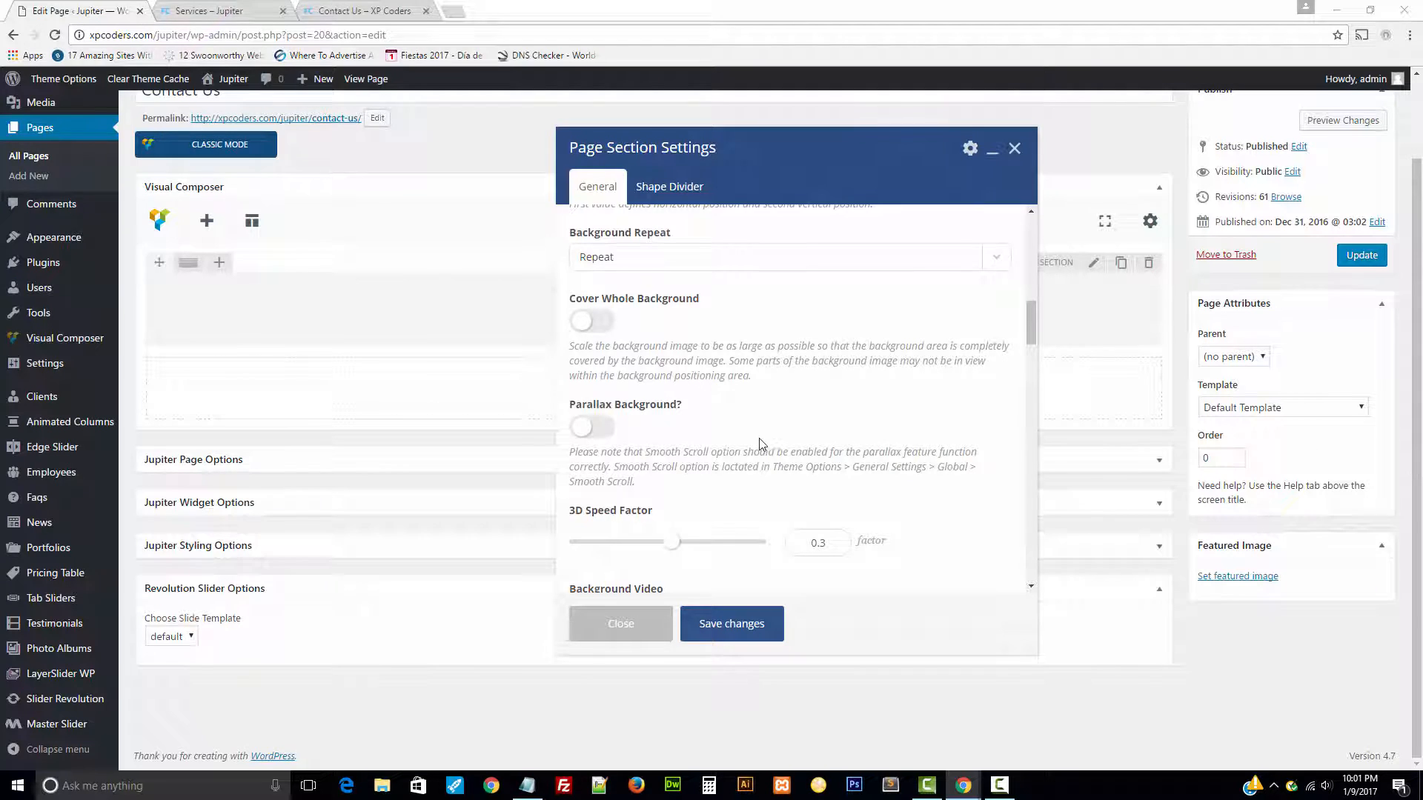
{"action": "scroll", "coordinate": [760, 445], "scroll_direction": "down", "scroll_amount": 2}
{"action": "scroll", "coordinate": [759, 445], "scroll_direction": "up", "scroll_amount": 2}
{"action": "left_click", "coordinate": [604, 325]}
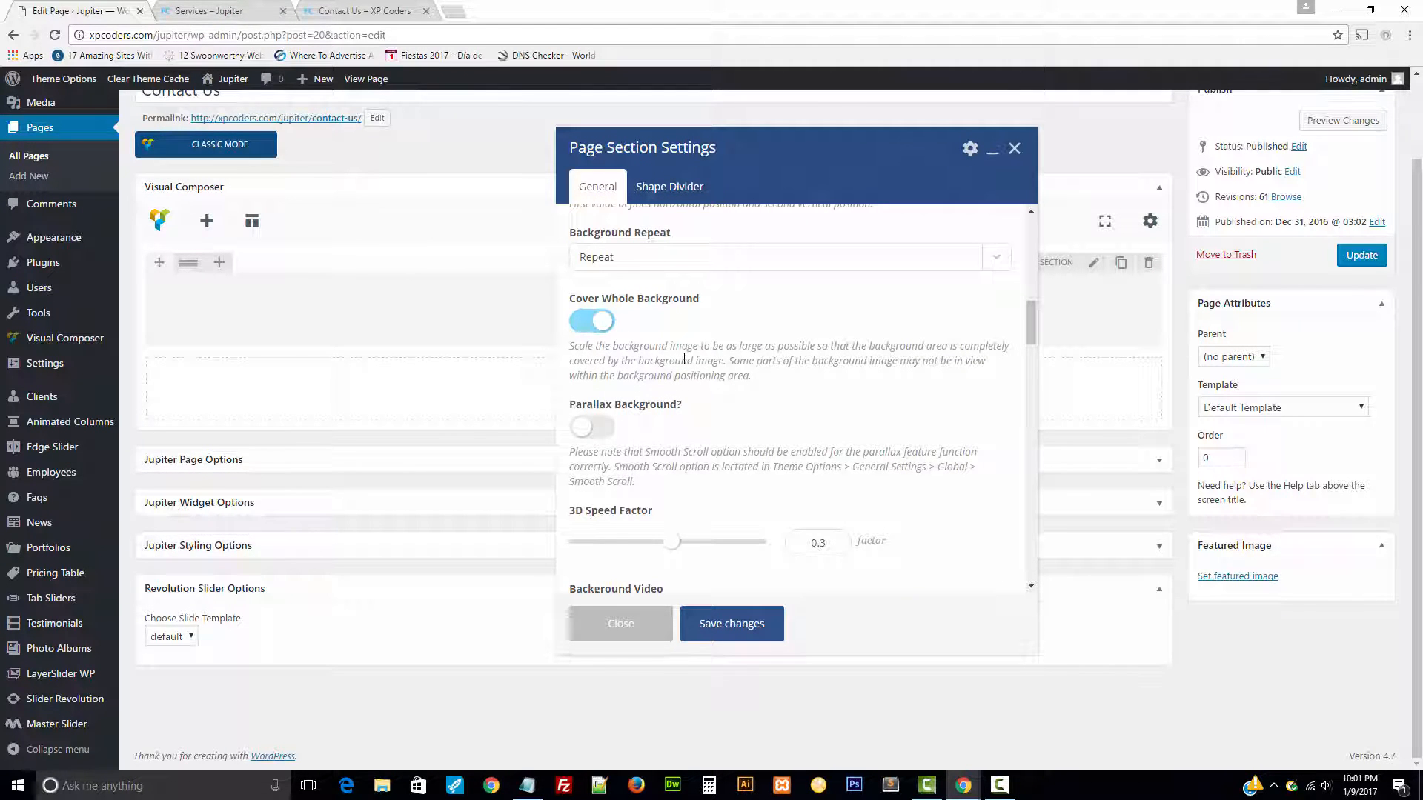
- Set the page section's overlay color to black
{"action": "scroll", "coordinate": [715, 365], "scroll_direction": "down", "scroll_amount": 4}
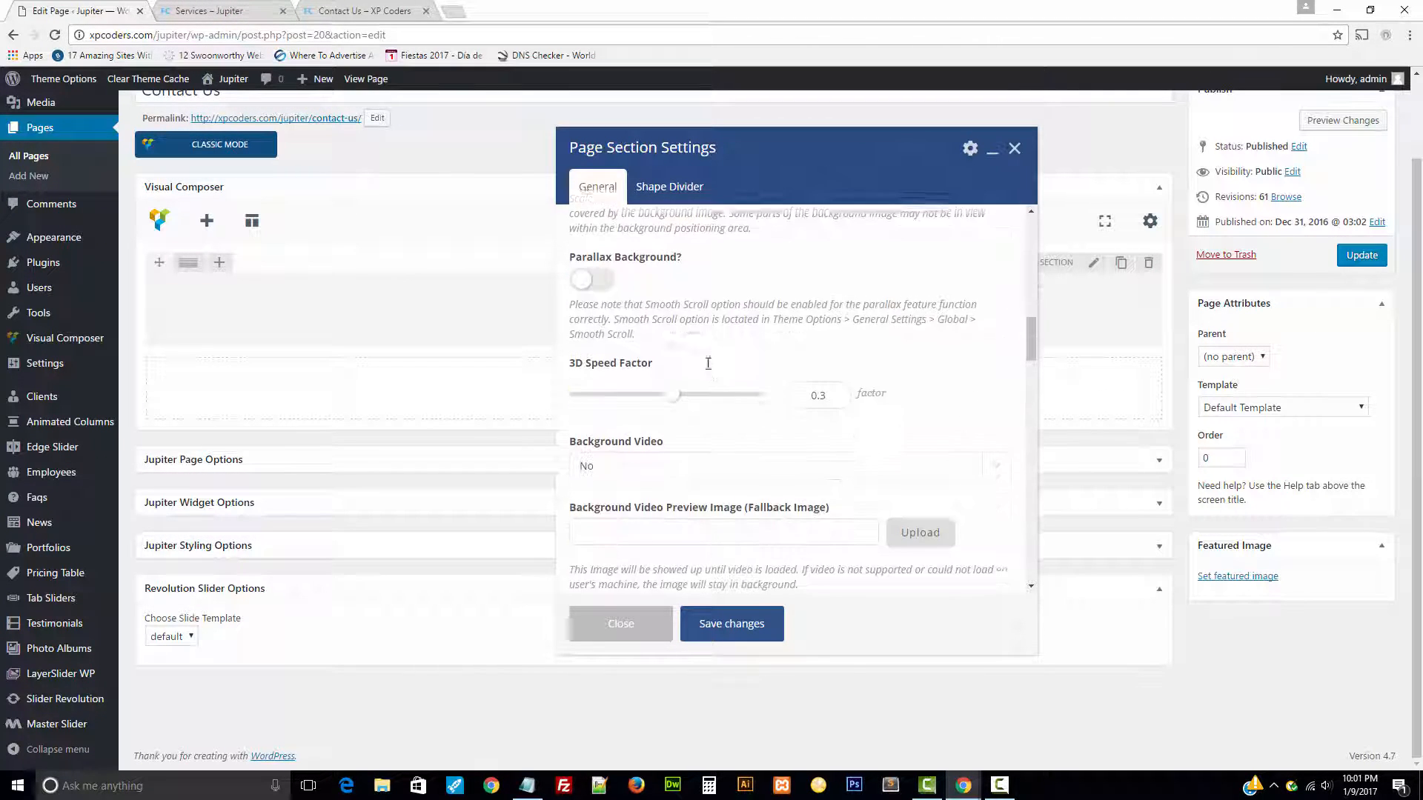
{"action": "scroll", "coordinate": [741, 370], "scroll_direction": "down", "scroll_amount": 1}
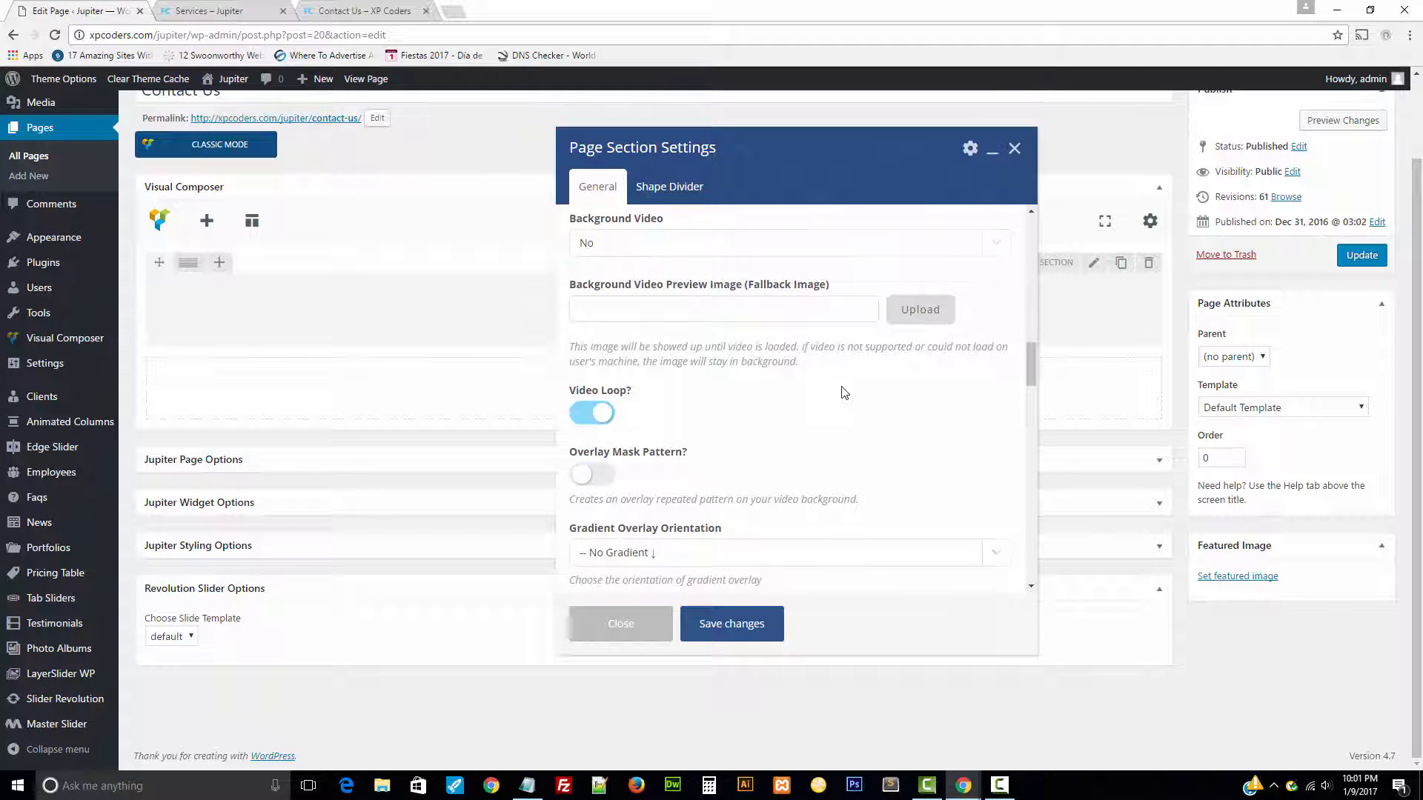
{"action": "scroll", "coordinate": [845, 393], "scroll_direction": "down", "scroll_amount": 2}
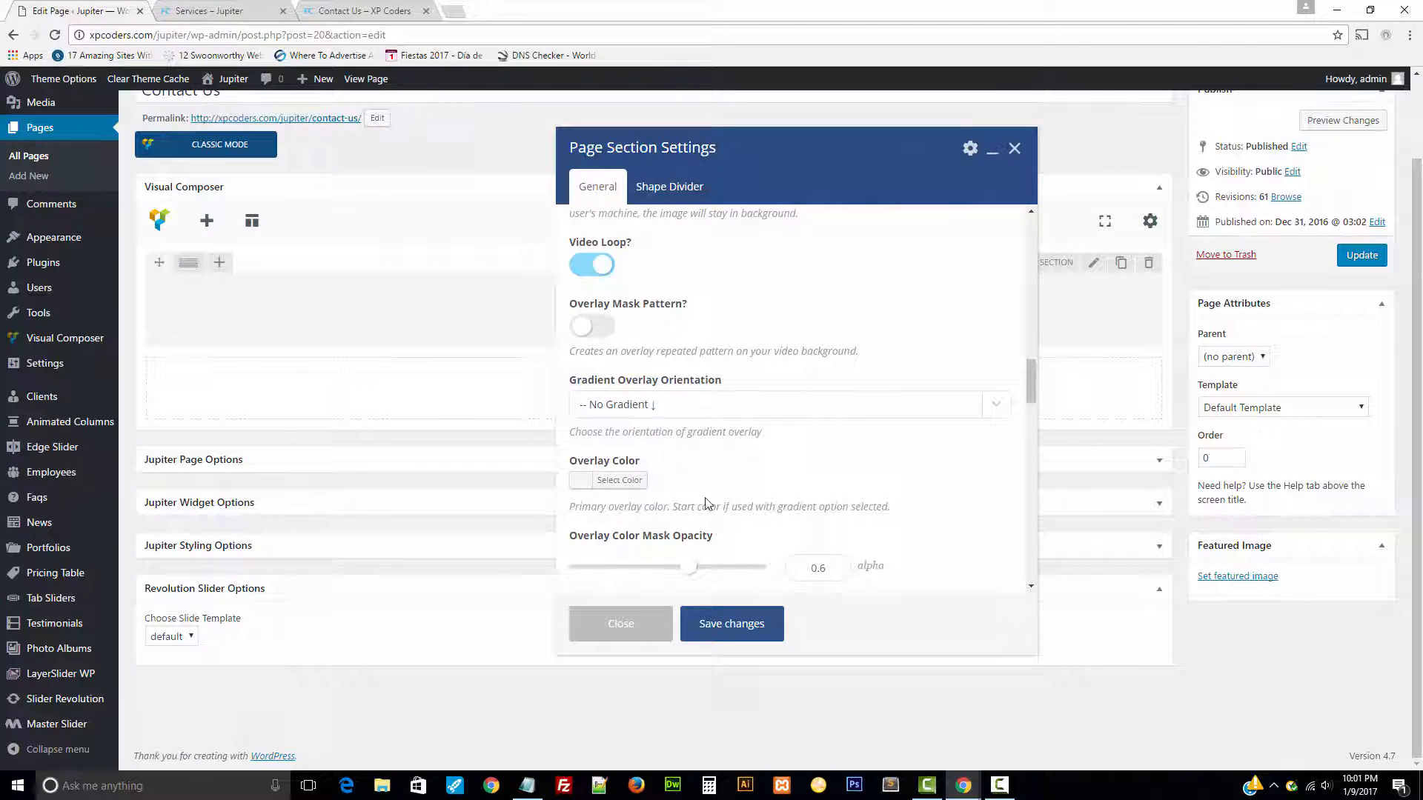
{"action": "left_click", "coordinate": [593, 482]}
{"action": "scroll", "coordinate": [591, 475], "scroll_direction": "down", "scroll_amount": 2}
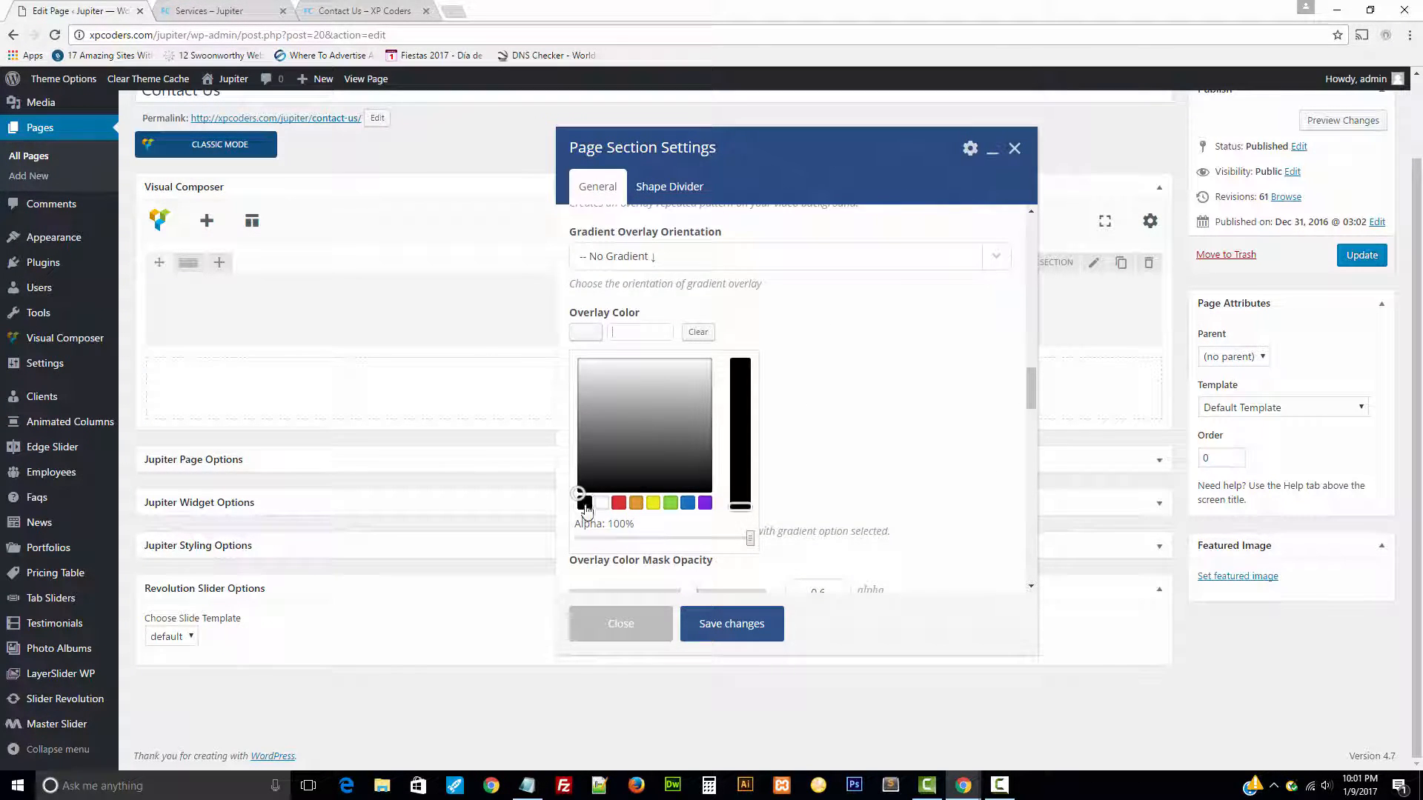
{"action": "left_click", "coordinate": [585, 503]}
{"action": "left_click", "coordinate": [835, 396]}
- Set the page section's top padding to 70 px and bottom padding to 0 px, and save the section settings
{"action": "scroll", "coordinate": [836, 396], "scroll_direction": "down", "scroll_amount": 2}
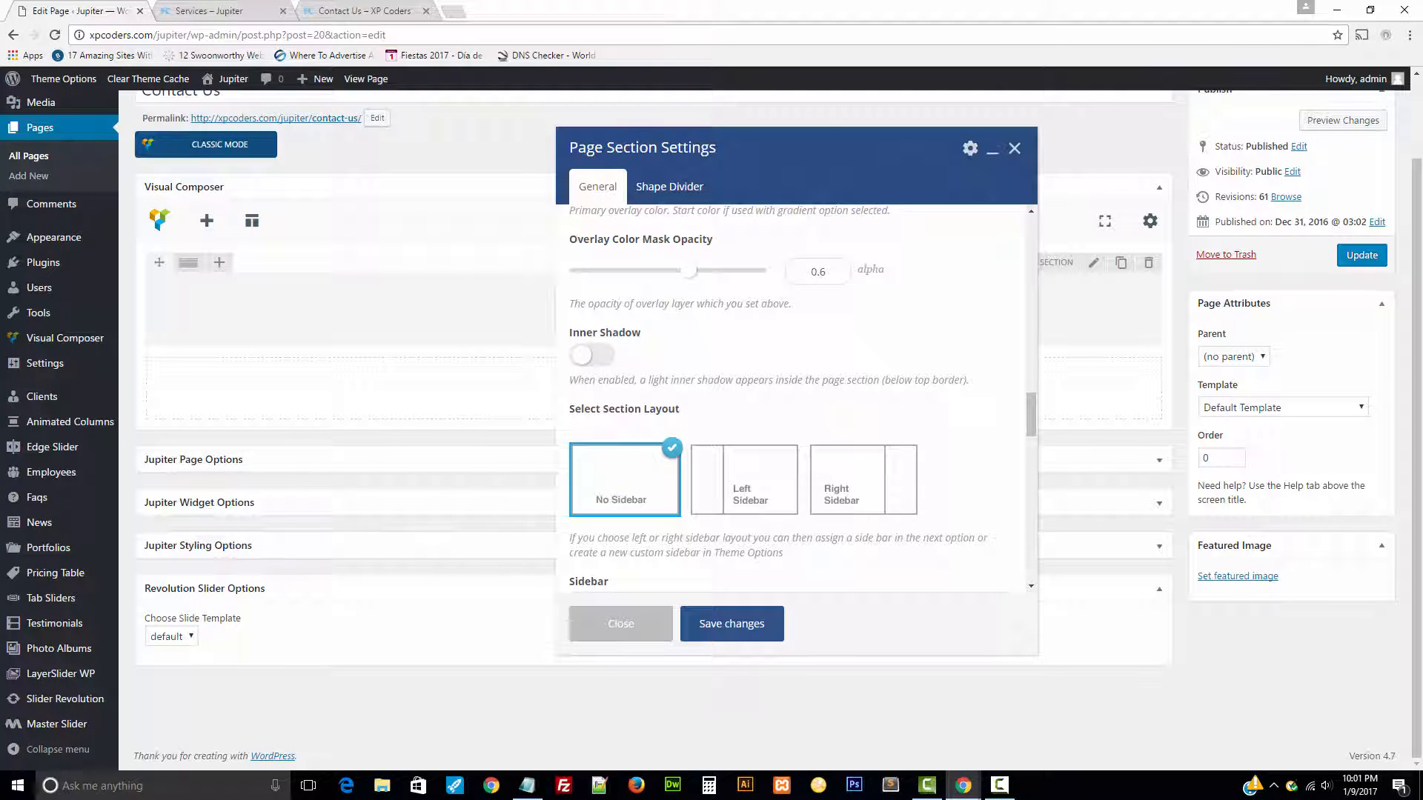
{"action": "scroll", "coordinate": [789, 356], "scroll_direction": "down", "scroll_amount": 5}
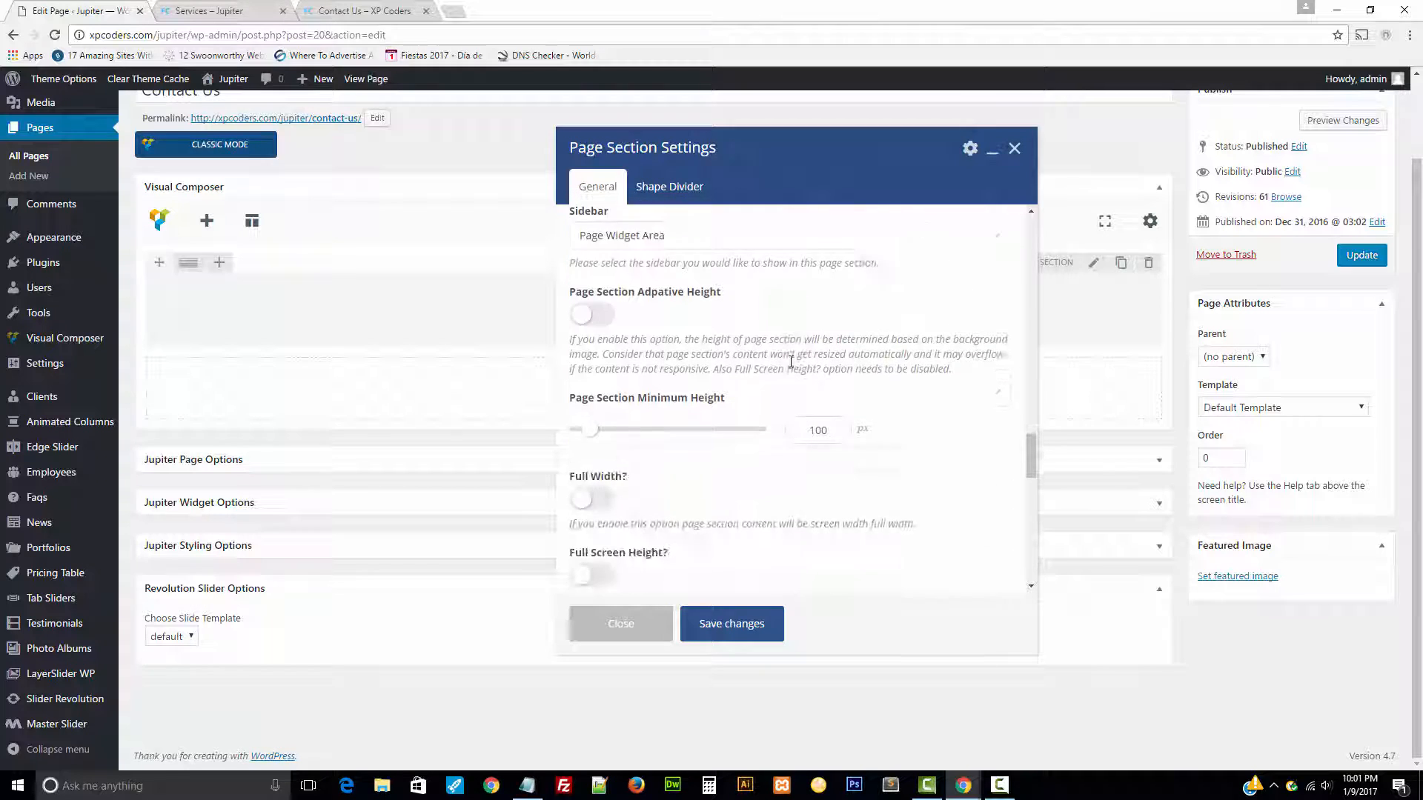
{"action": "scroll", "coordinate": [788, 363], "scroll_direction": "down", "scroll_amount": 5}
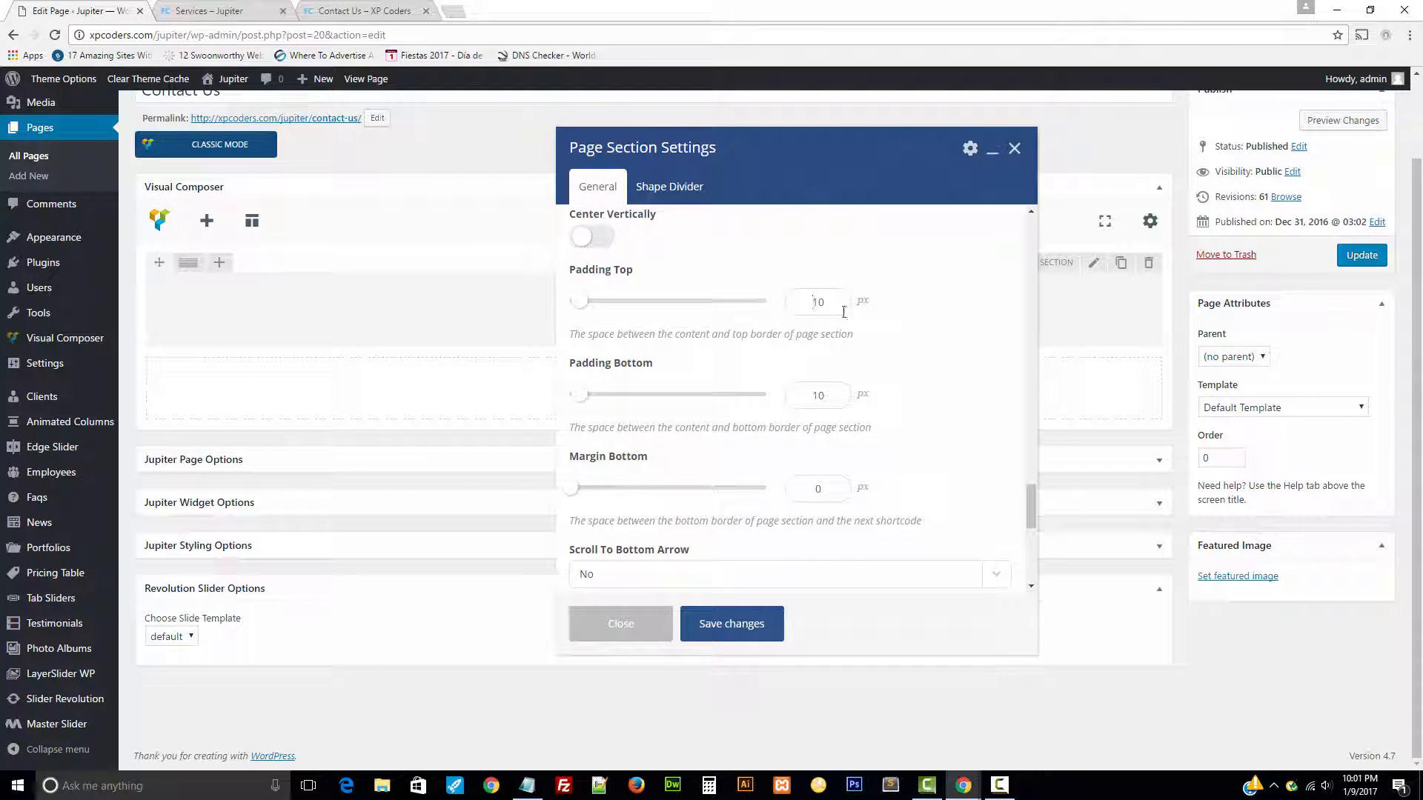
{"action": "left_click_drag", "start_coordinate": [829, 310], "coordinate": [756, 299]}
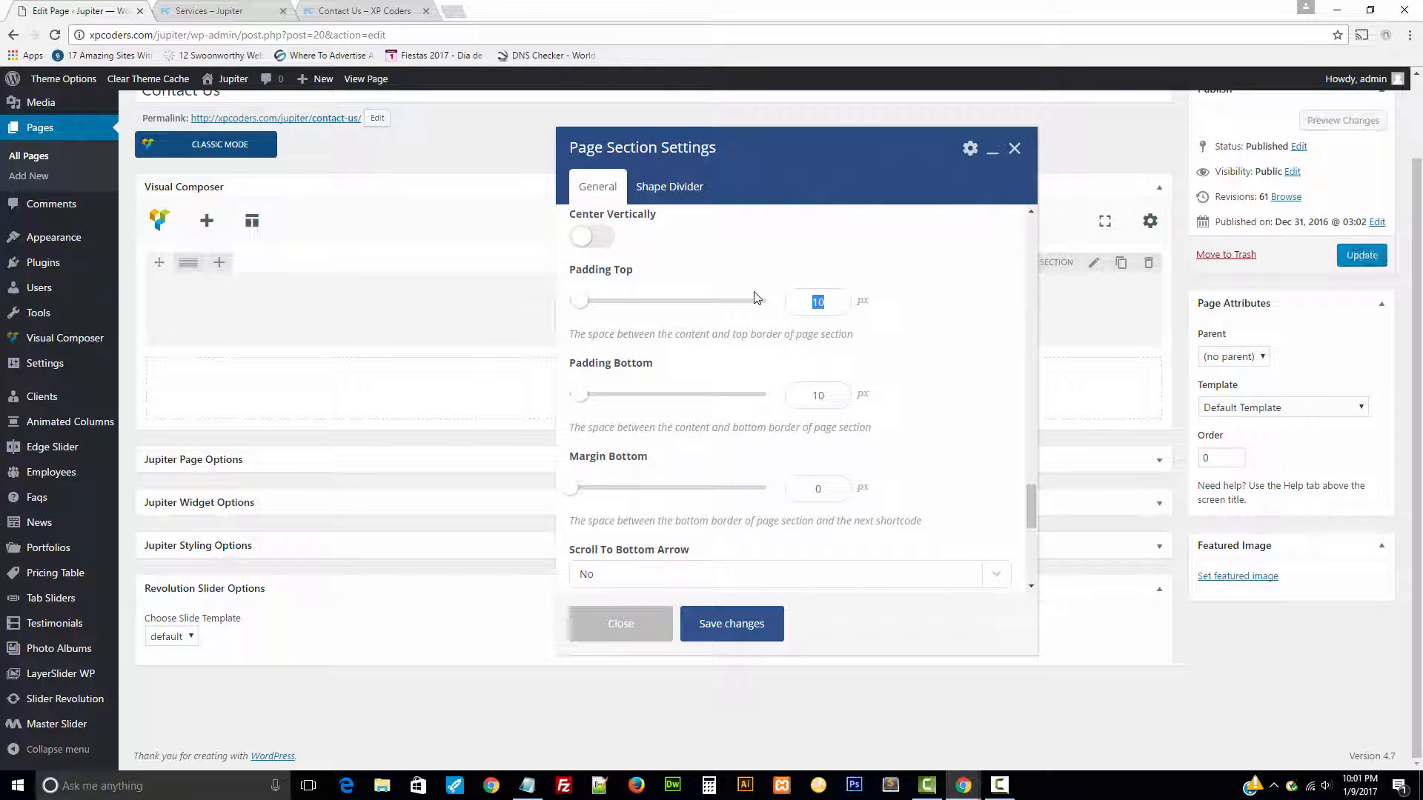
{"action": "type", "text": "7"}
{"action": "left_click_drag", "start_coordinate": [843, 387], "coordinate": [809, 394]}
{"action": "type", "text": "0"}
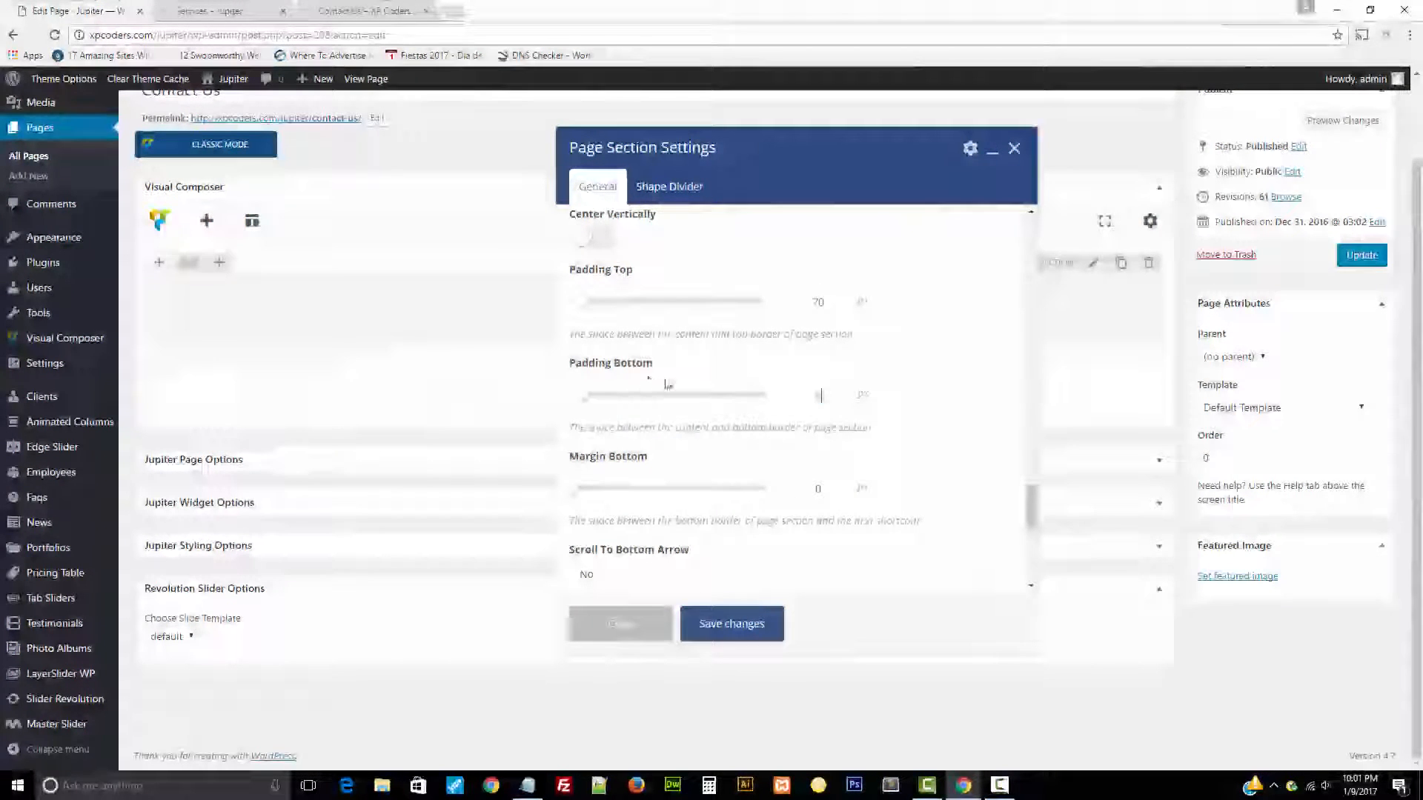
{"action": "scroll", "coordinate": [853, 412], "scroll_direction": "down", "scroll_amount": 8}
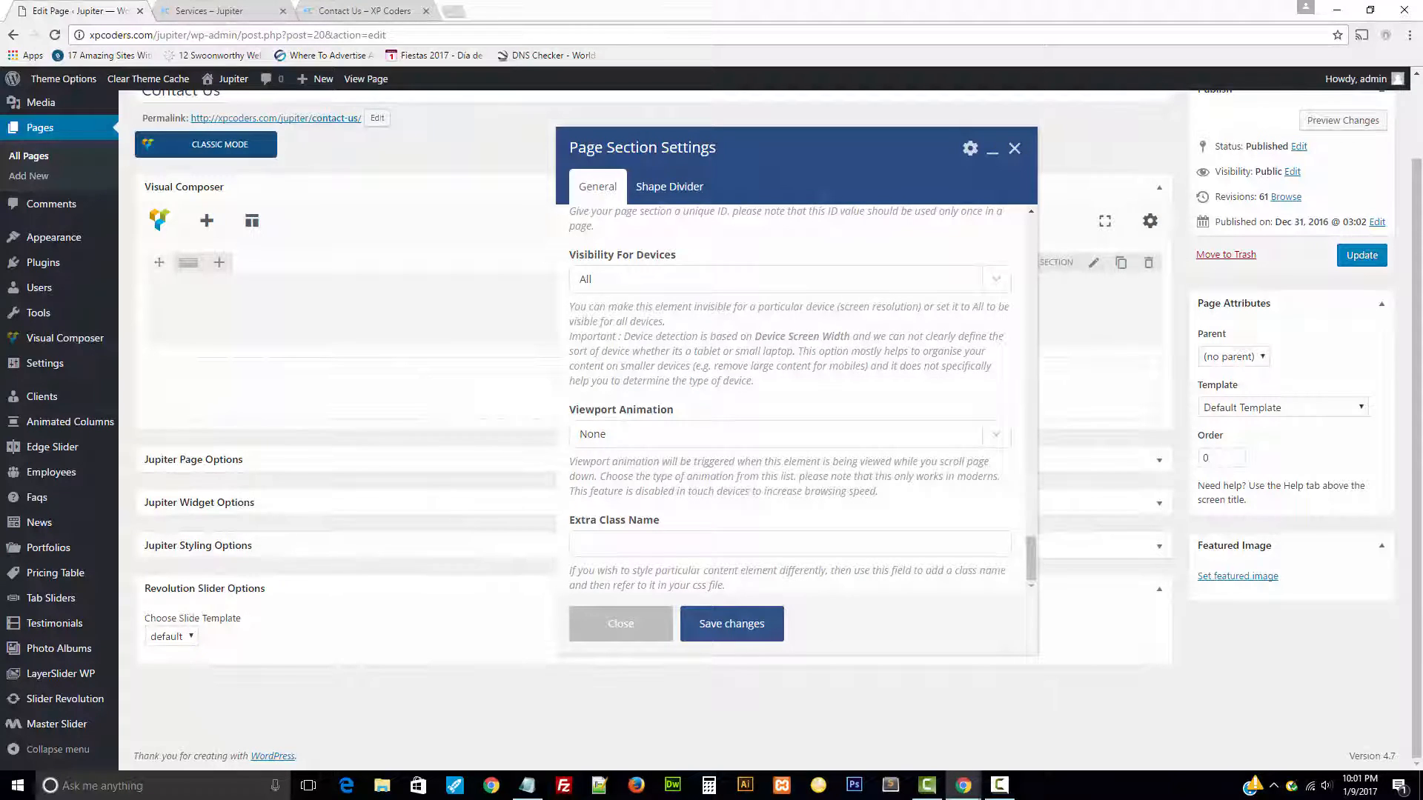
{"action": "left_click", "coordinate": [740, 626]}
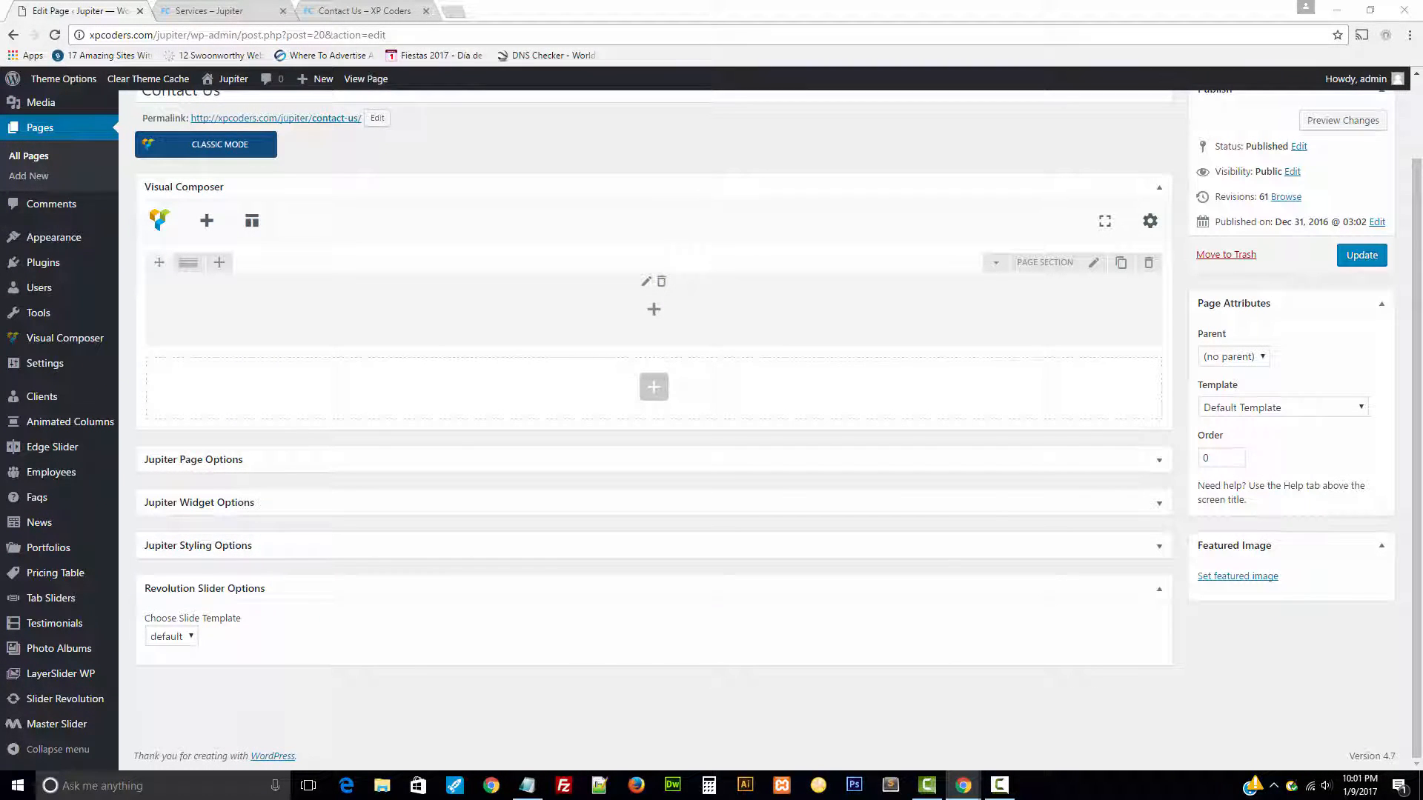
- Apply a custom 2/6 + 2/6 + 3/6 column layout to the page section
{"action": "left_click", "coordinate": [192, 280]}
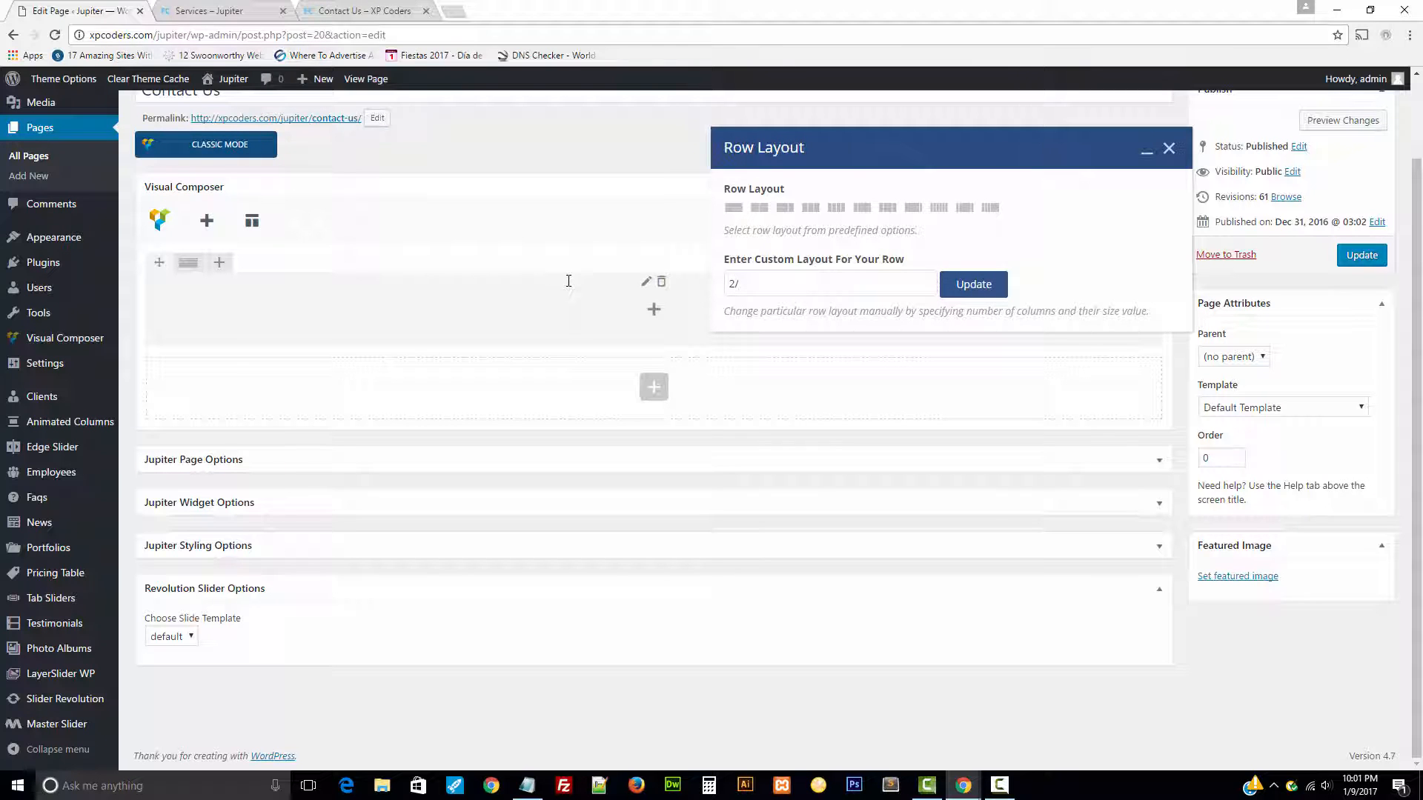
{"action": "type", "text": "2/6 "}
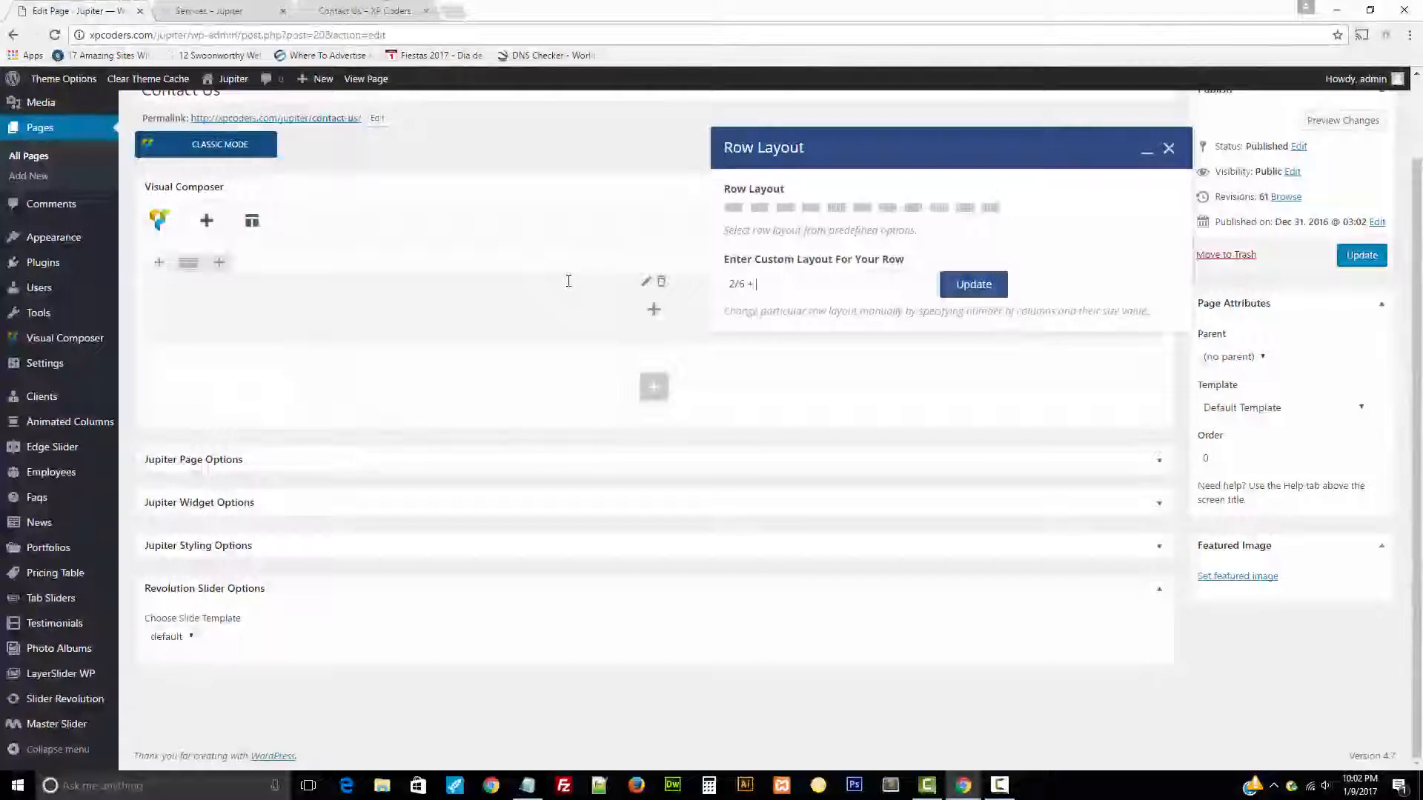
{"action": "type", "text": "+ 2/6"}
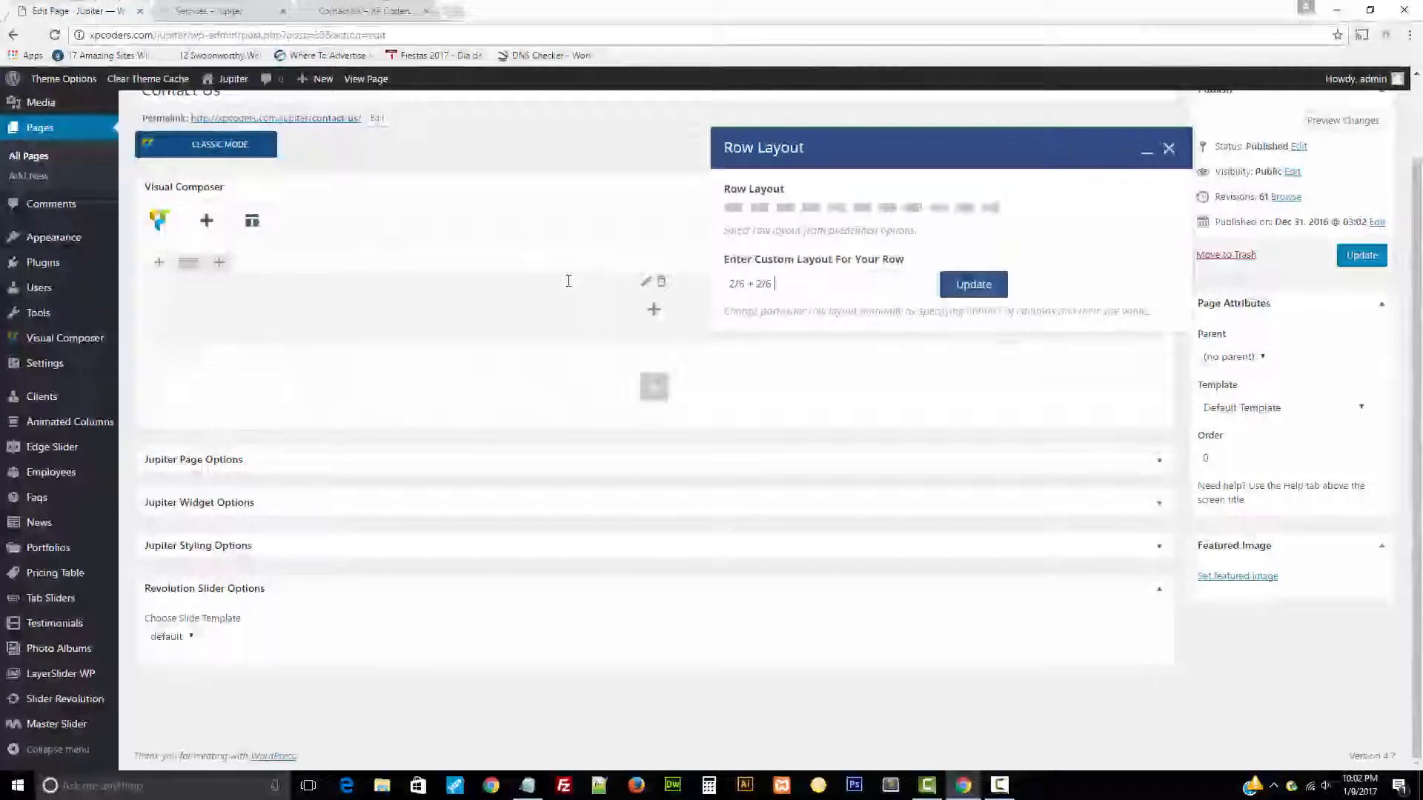
{"action": "type", "text": " + 3"}
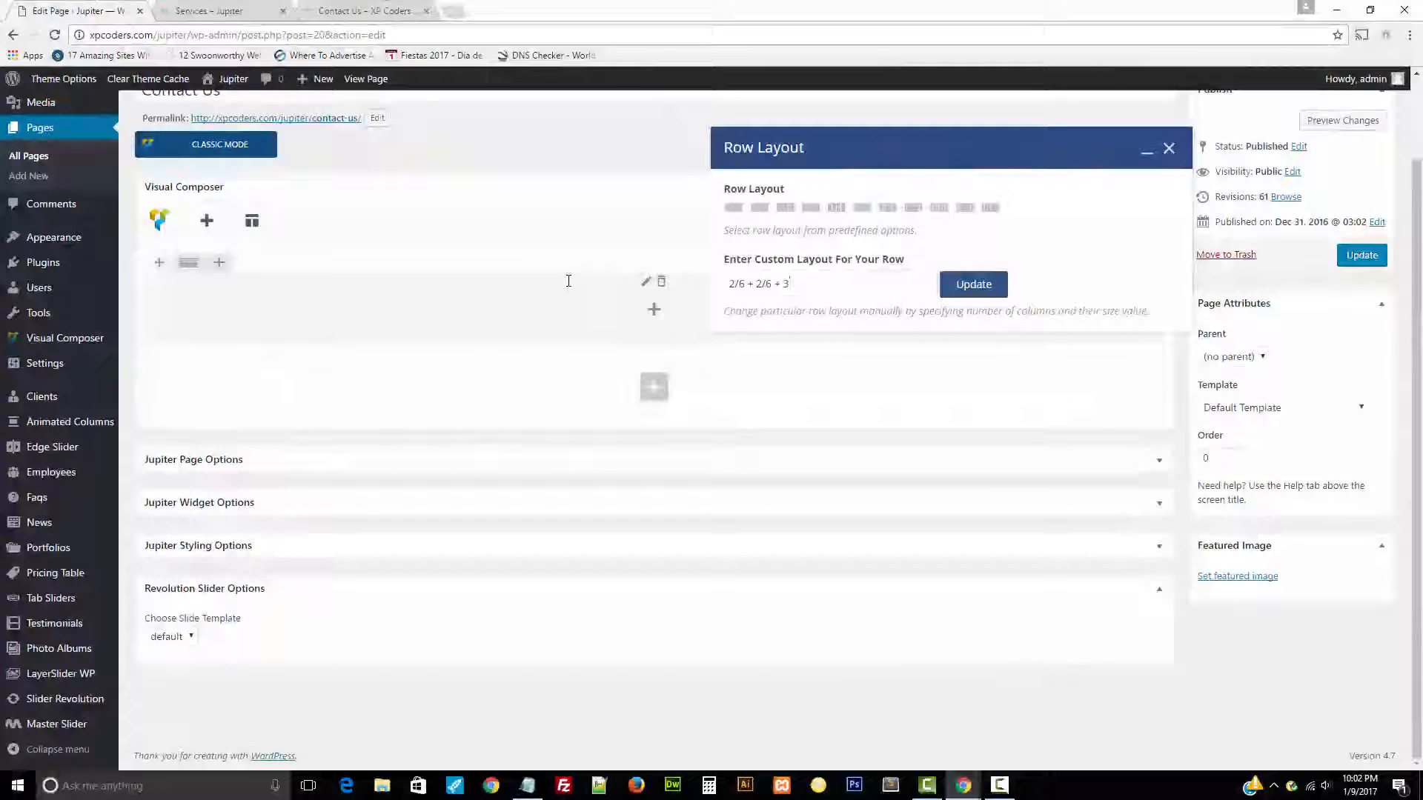
{"action": "type", "text": "/6"}
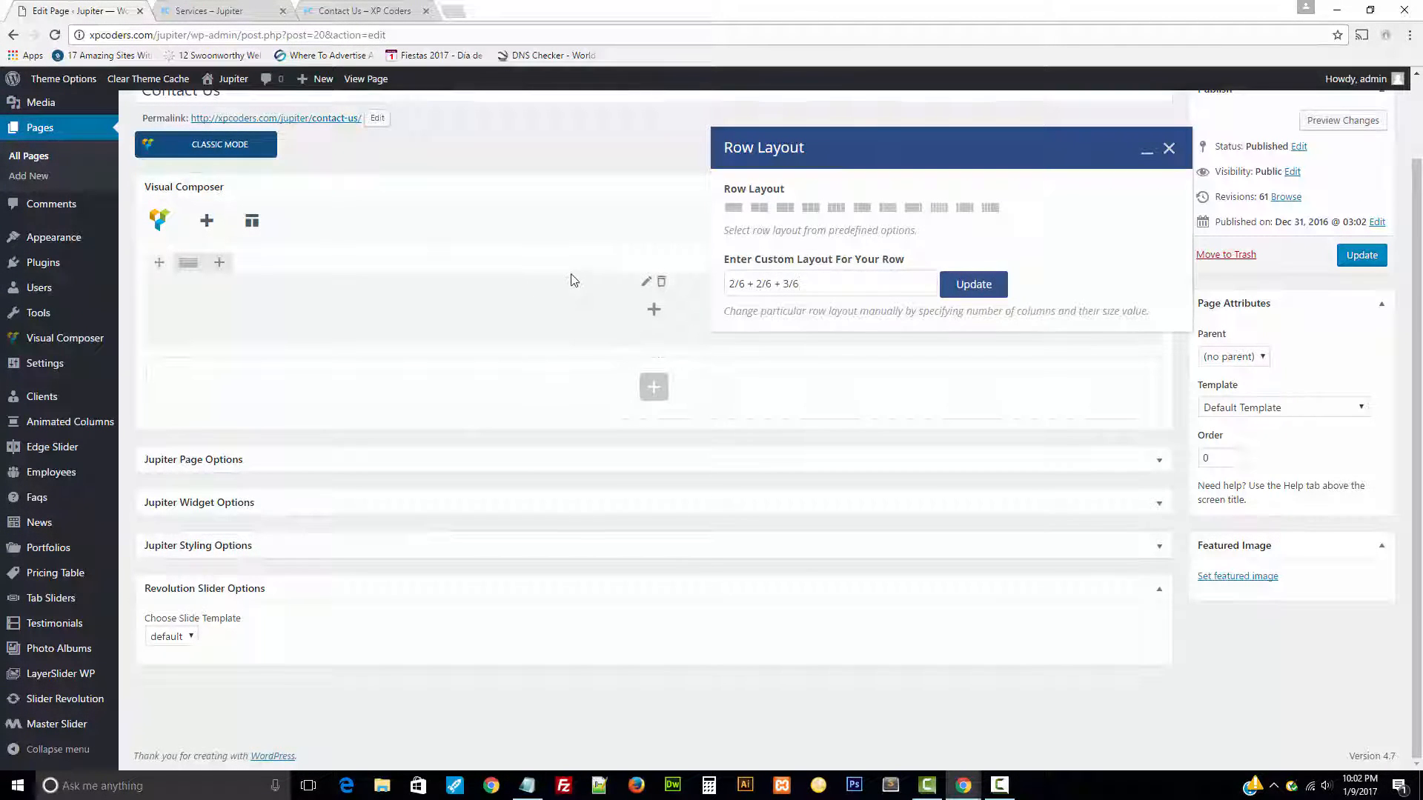
{"action": "left_click", "coordinate": [982, 286]}
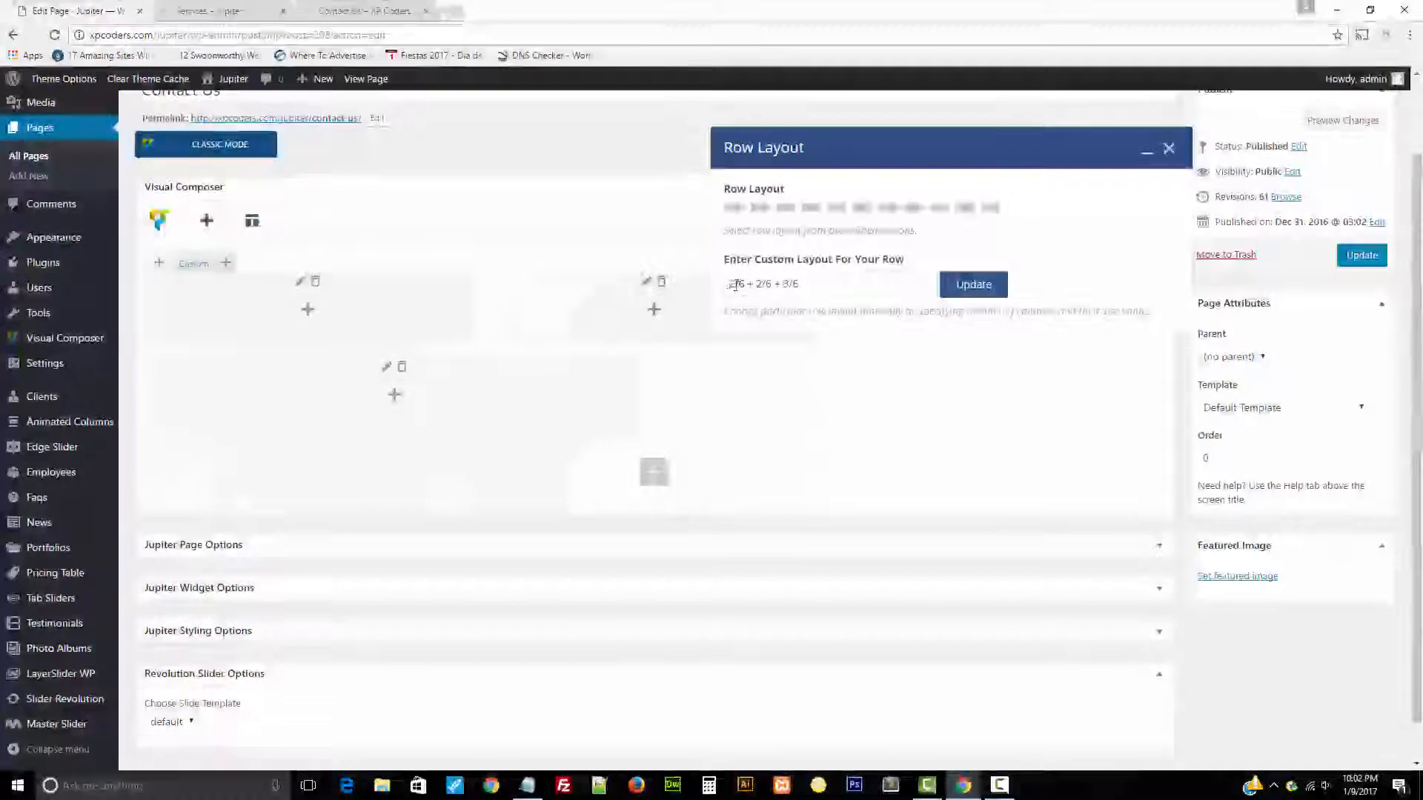
- Change the first column's width to 1/6, giving the section a 1/6 + 2/6 + 3/6 layout, and close the layout settings
{"action": "left_click_drag", "start_coordinate": [735, 286], "coordinate": [698, 288]}
{"action": "type", "text": "1"}
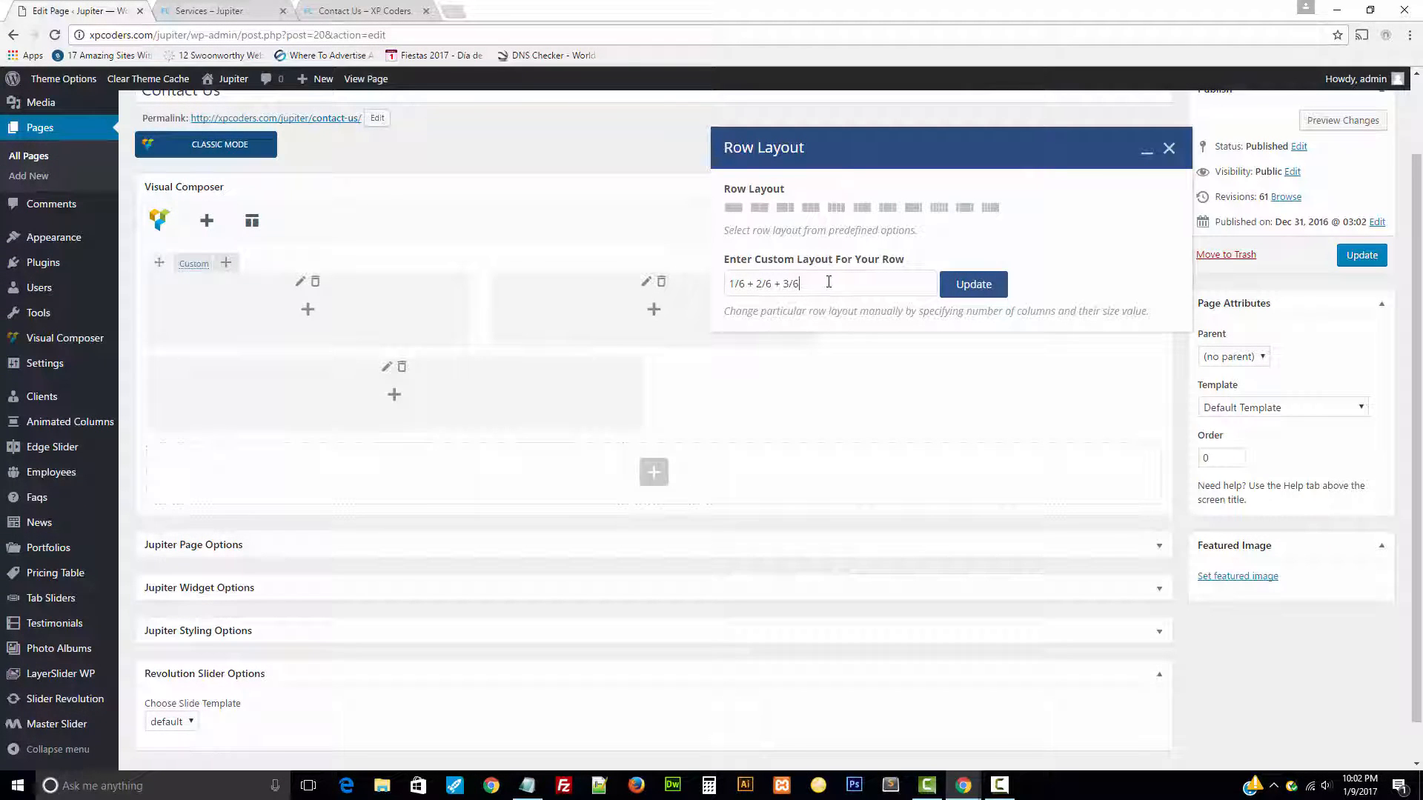
{"action": "left_click", "coordinate": [973, 288]}
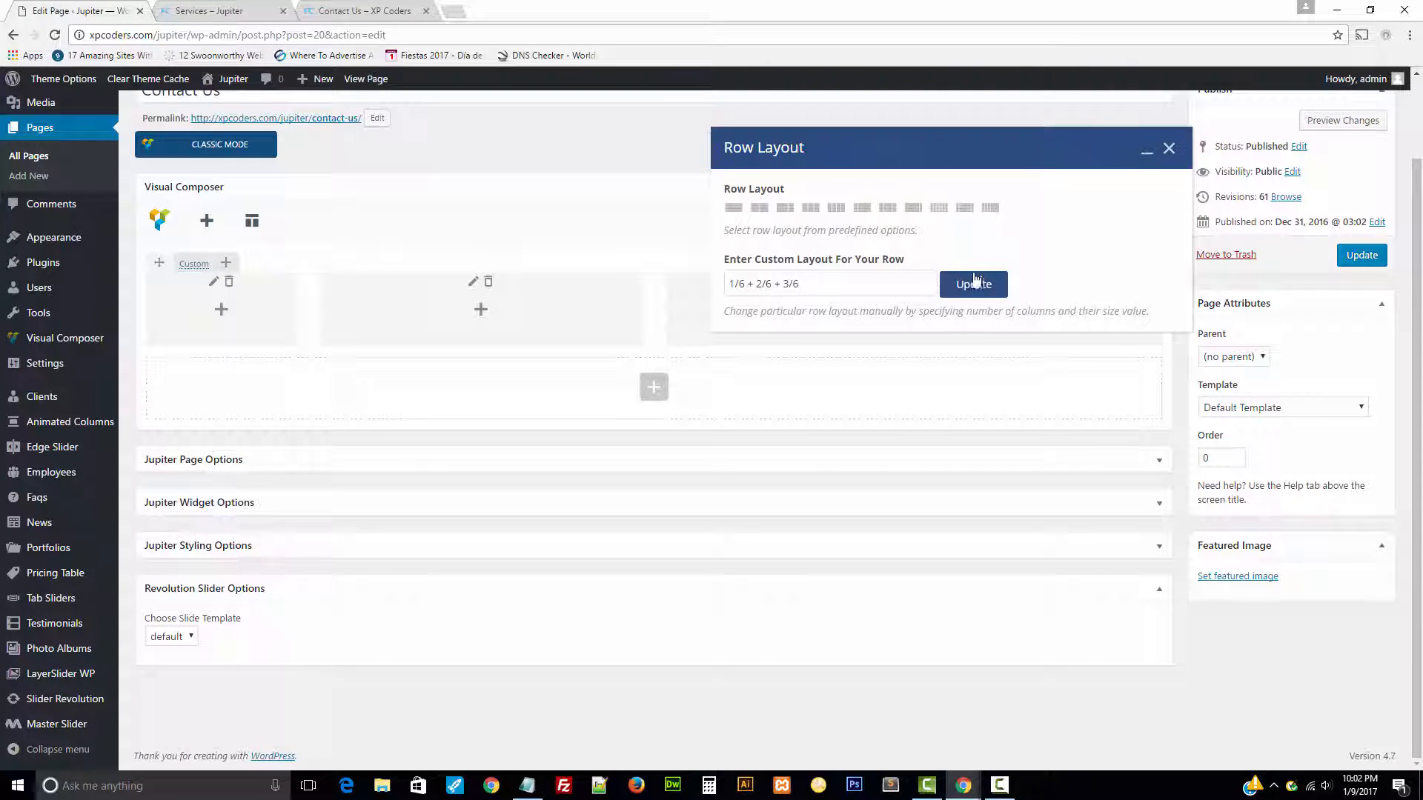
{"action": "left_click", "coordinate": [1169, 148]}
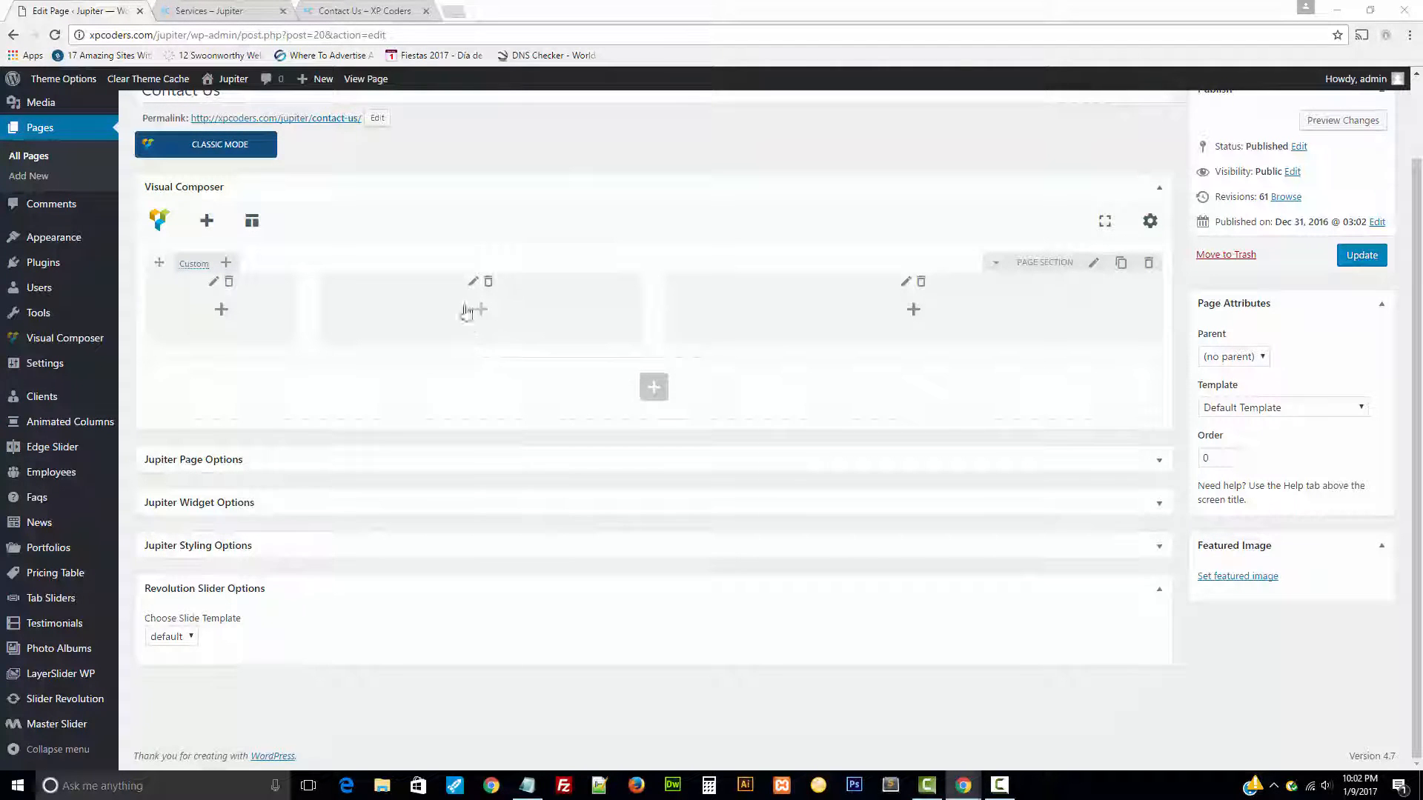
- Compare the Services and demo Contact Us headers, and add a 70 px Padding Space element to the page section's middle column
{"action": "left_click", "coordinate": [178, 7]}
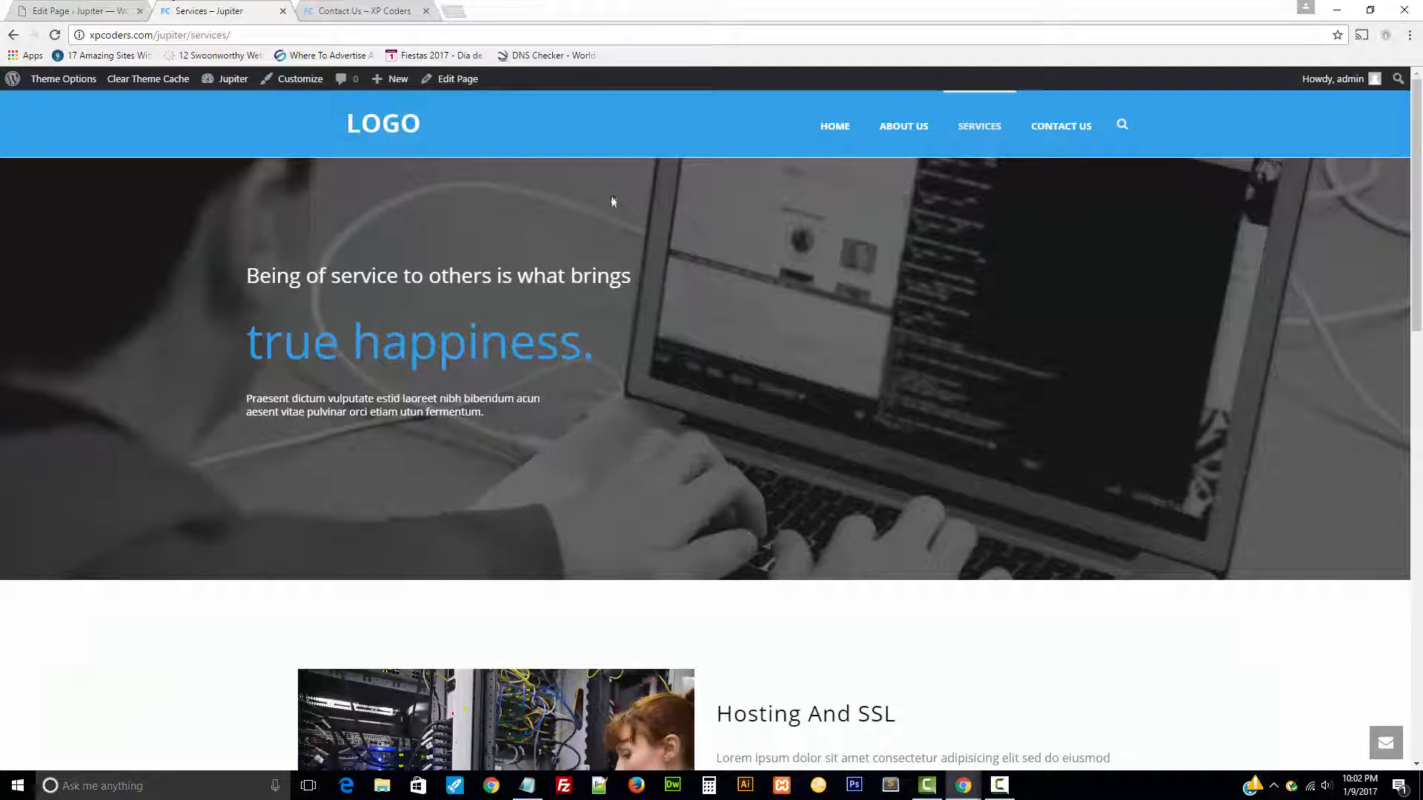
{"action": "left_click", "coordinate": [393, 10]}
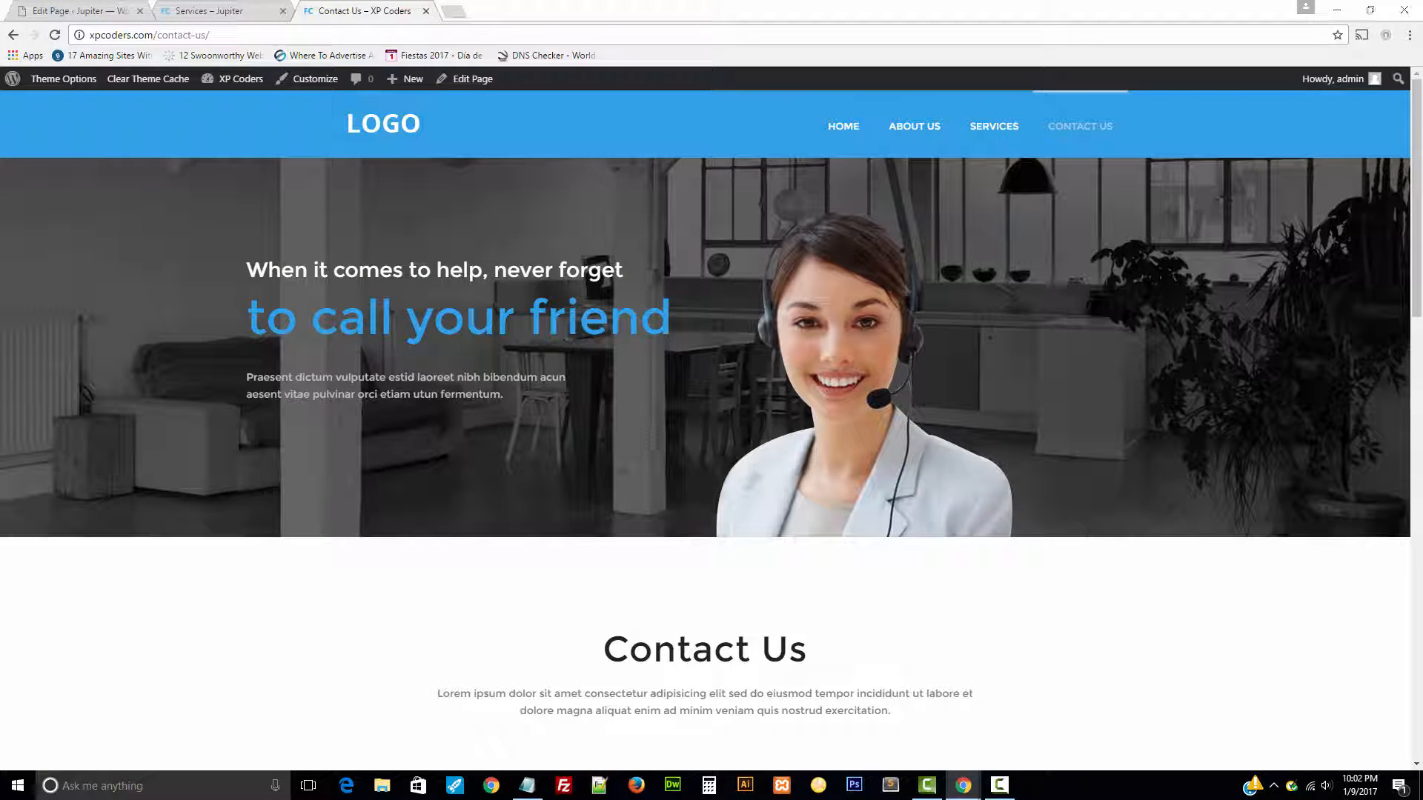
{"action": "left_click", "coordinate": [178, 10]}
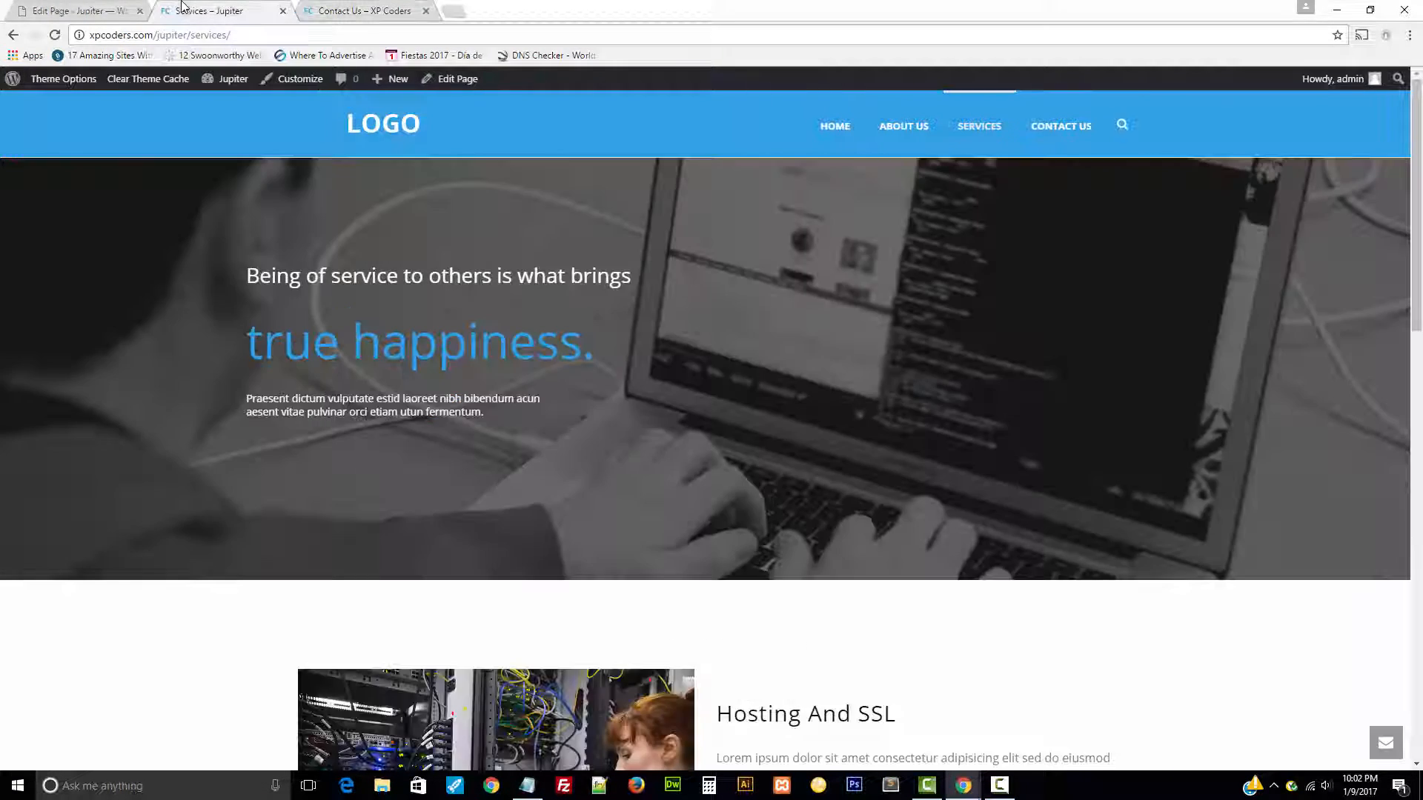
{"action": "left_click", "coordinate": [45, 8]}
{"action": "left_click", "coordinate": [474, 313]}
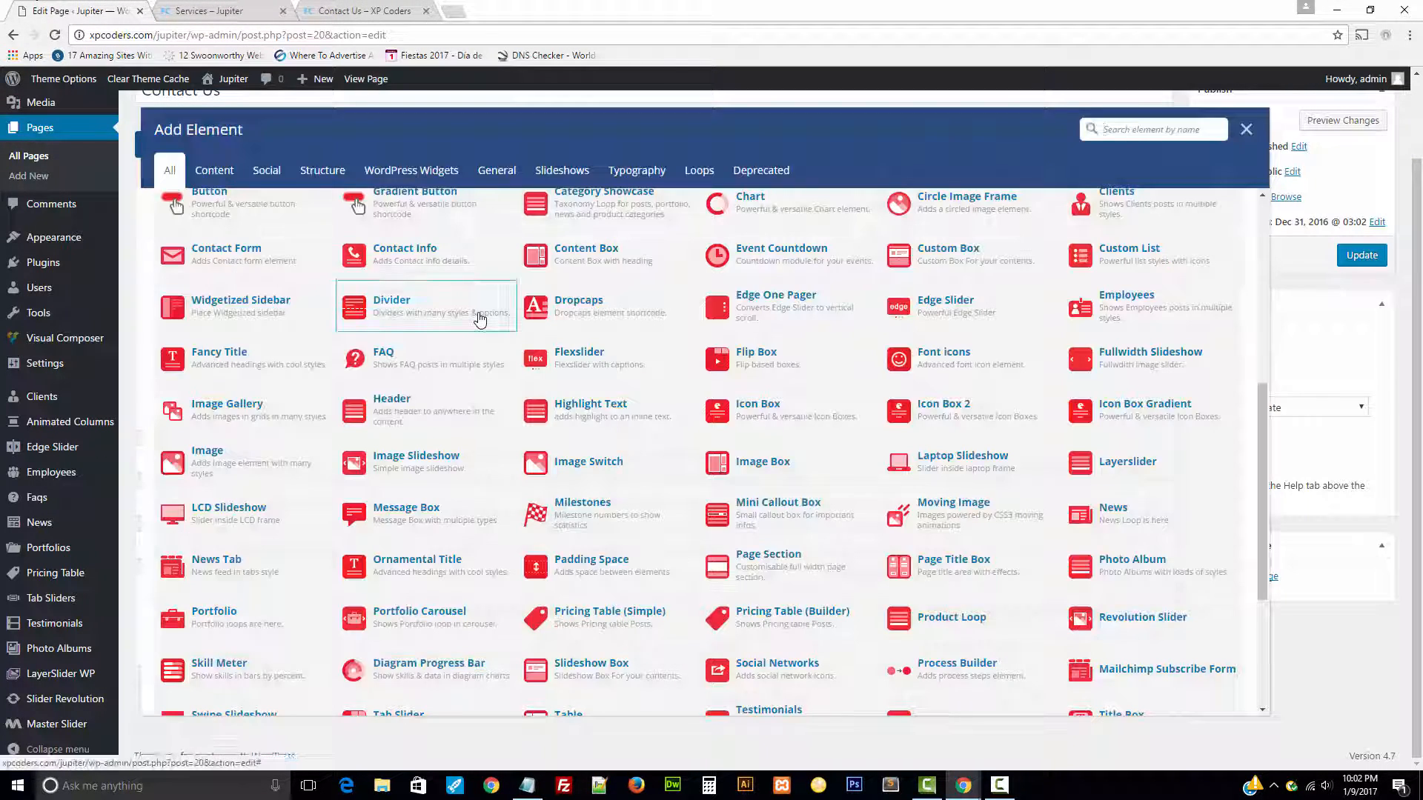
{"action": "left_click", "coordinate": [580, 565]}
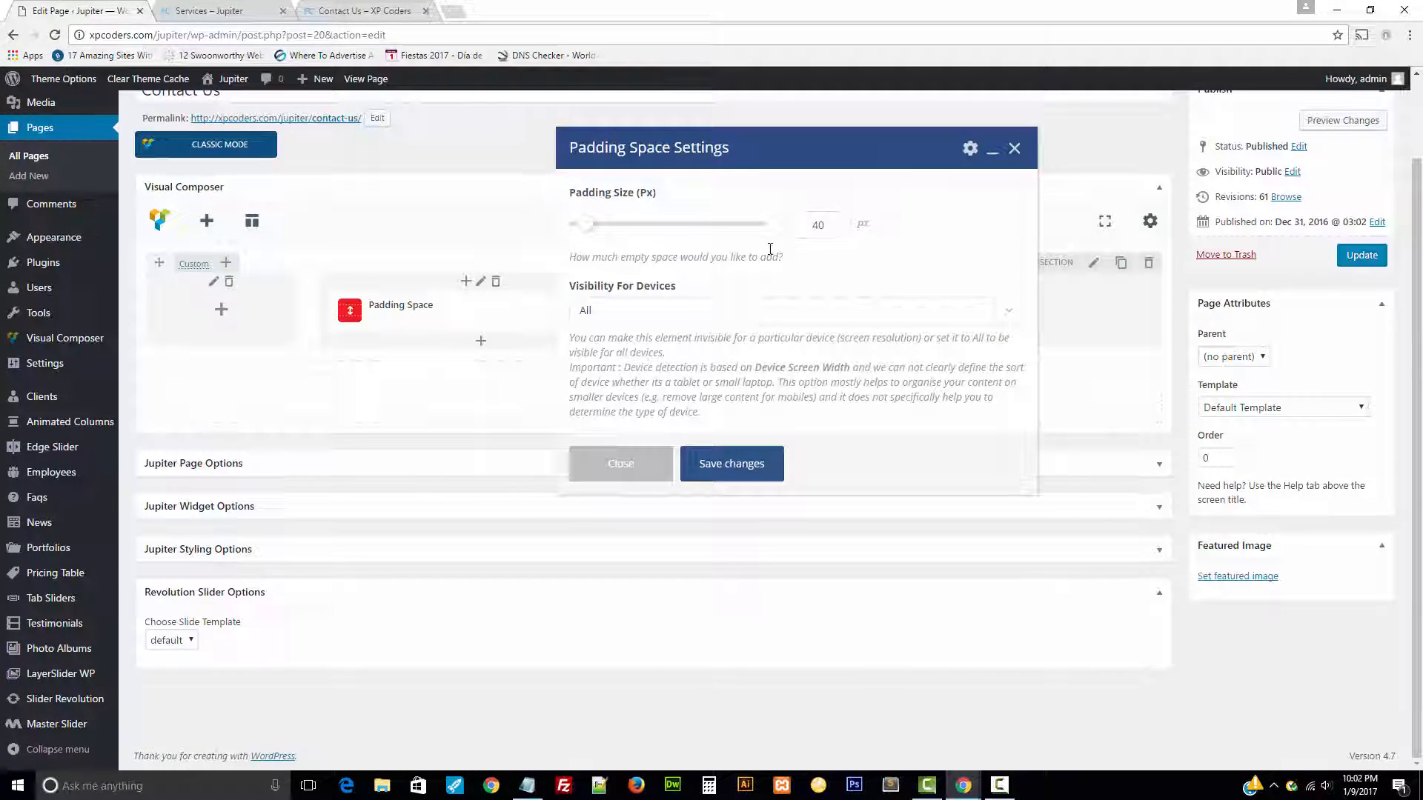
{"action": "type", "text": "70"}
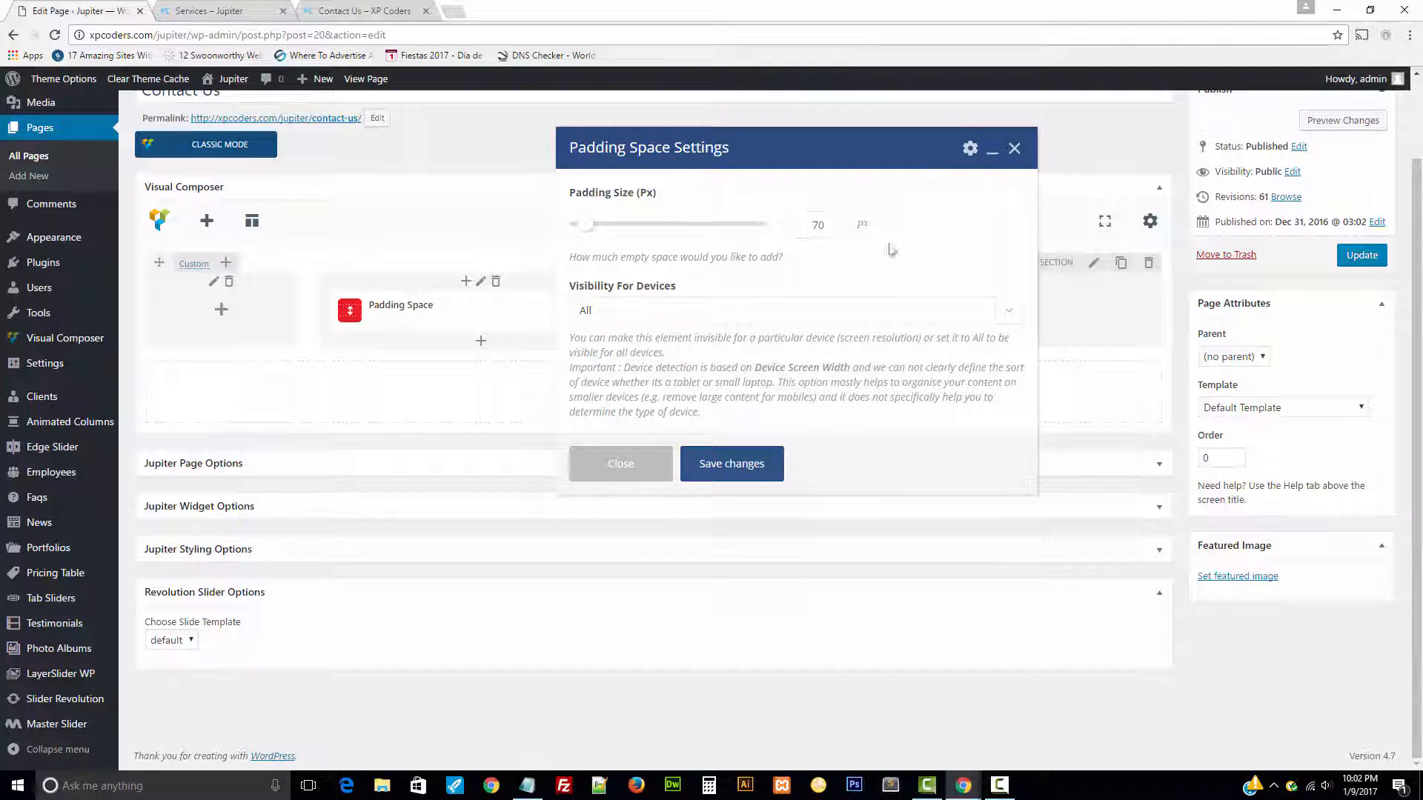
{"action": "left_click", "coordinate": [744, 473]}
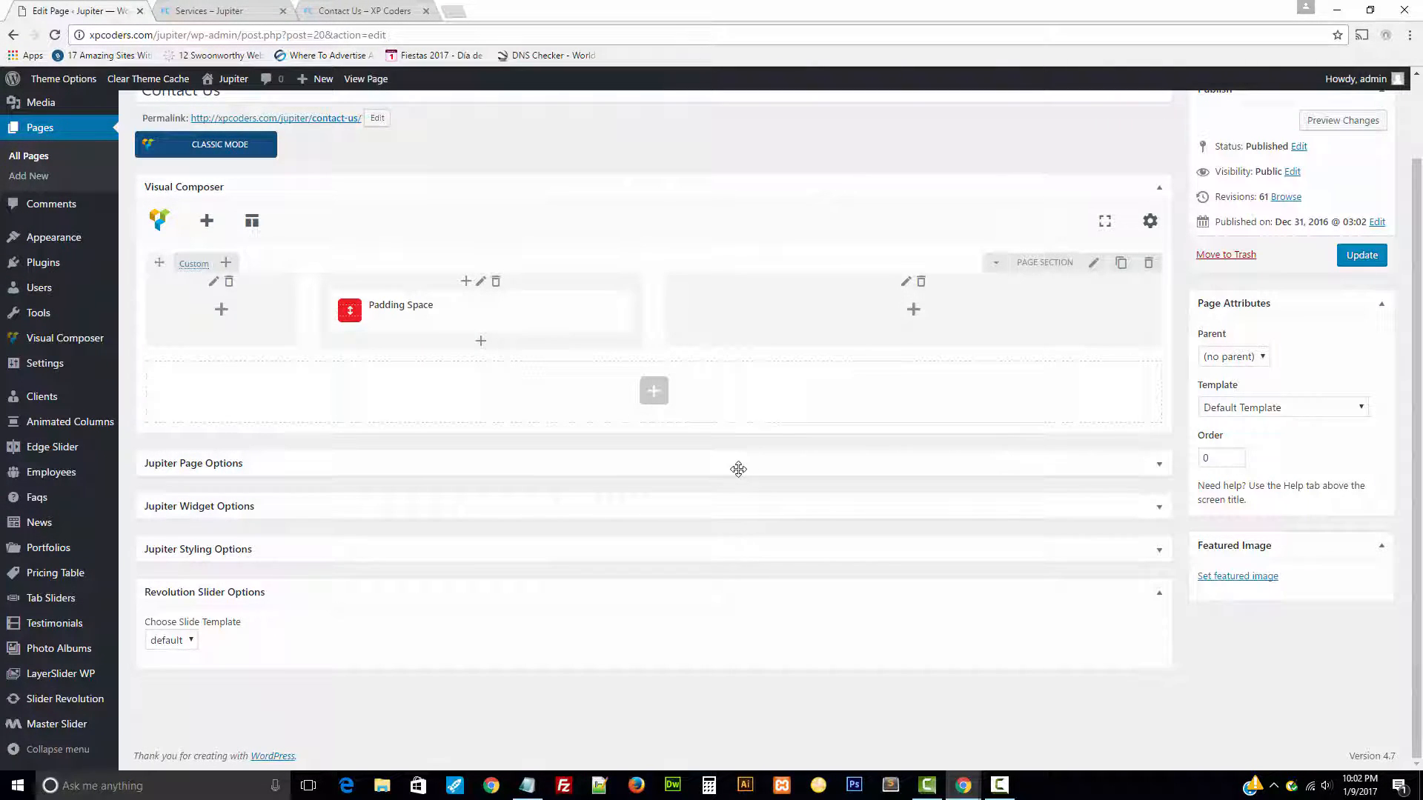
- Copy the demo header's first line, "When it comes to help, never forget", and add a Fancy Title with it below the middle column's Padding Space
{"action": "left_click", "coordinate": [198, 7]}
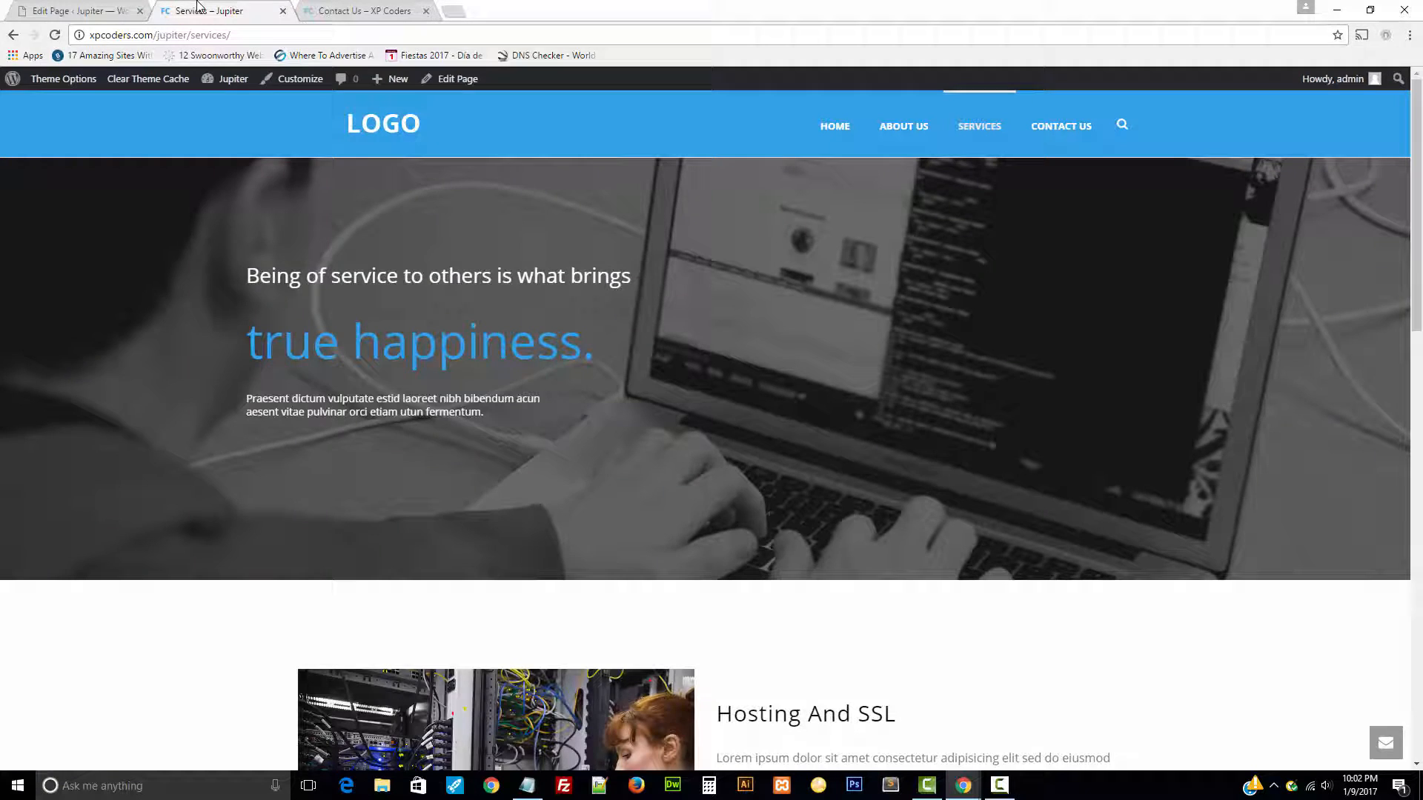
{"action": "left_click", "coordinate": [363, 9]}
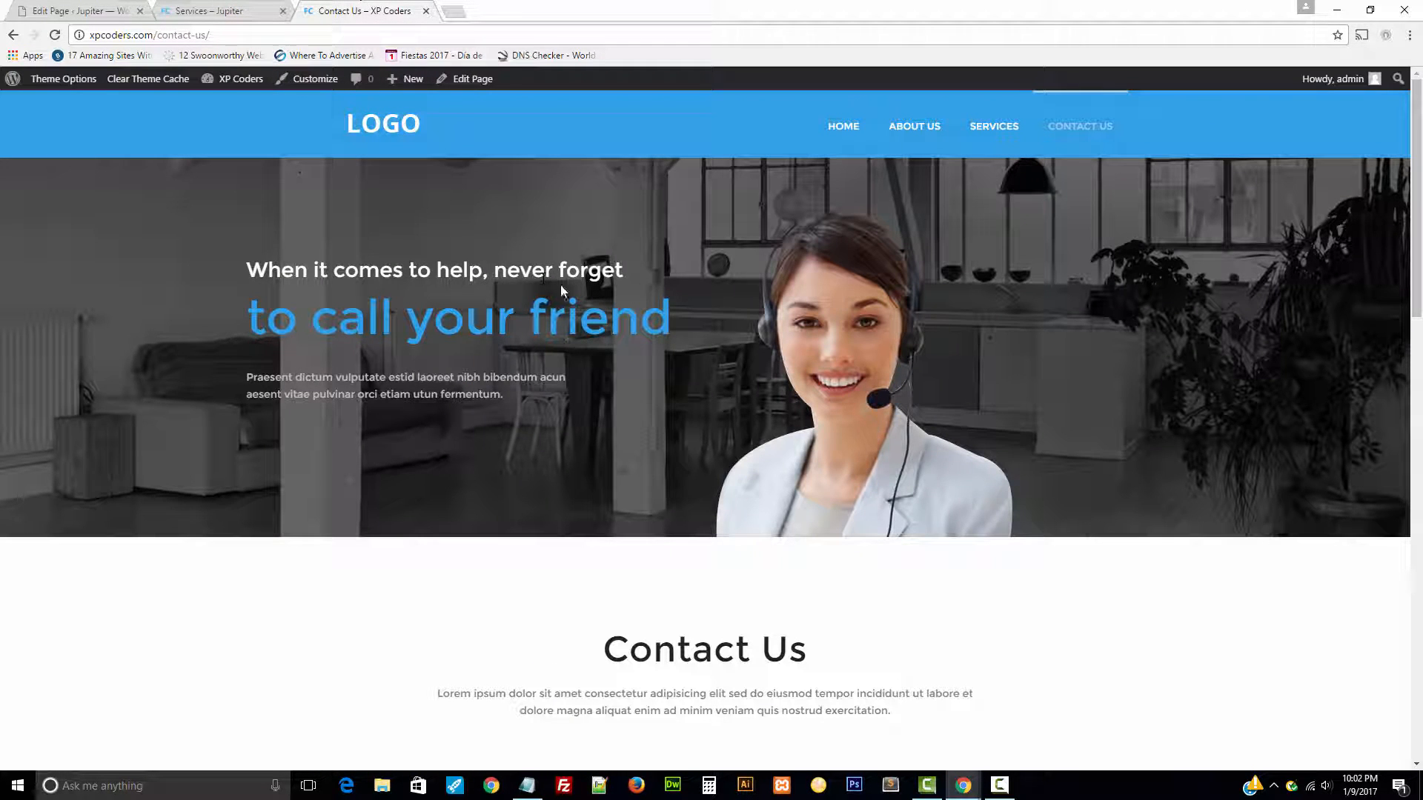
{"action": "left_click_drag", "start_coordinate": [626, 269], "coordinate": [234, 265]}
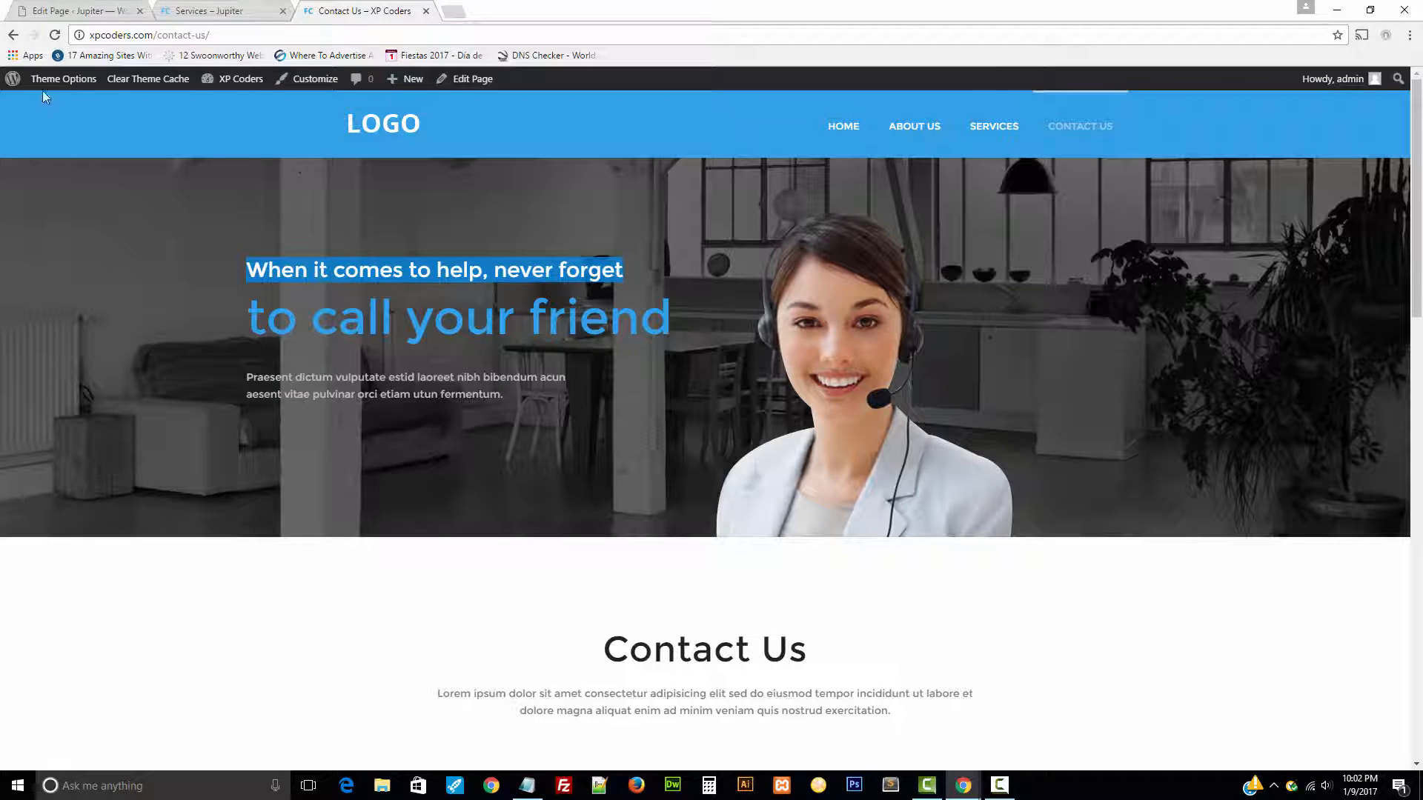
{"action": "left_click", "coordinate": [63, 12]}
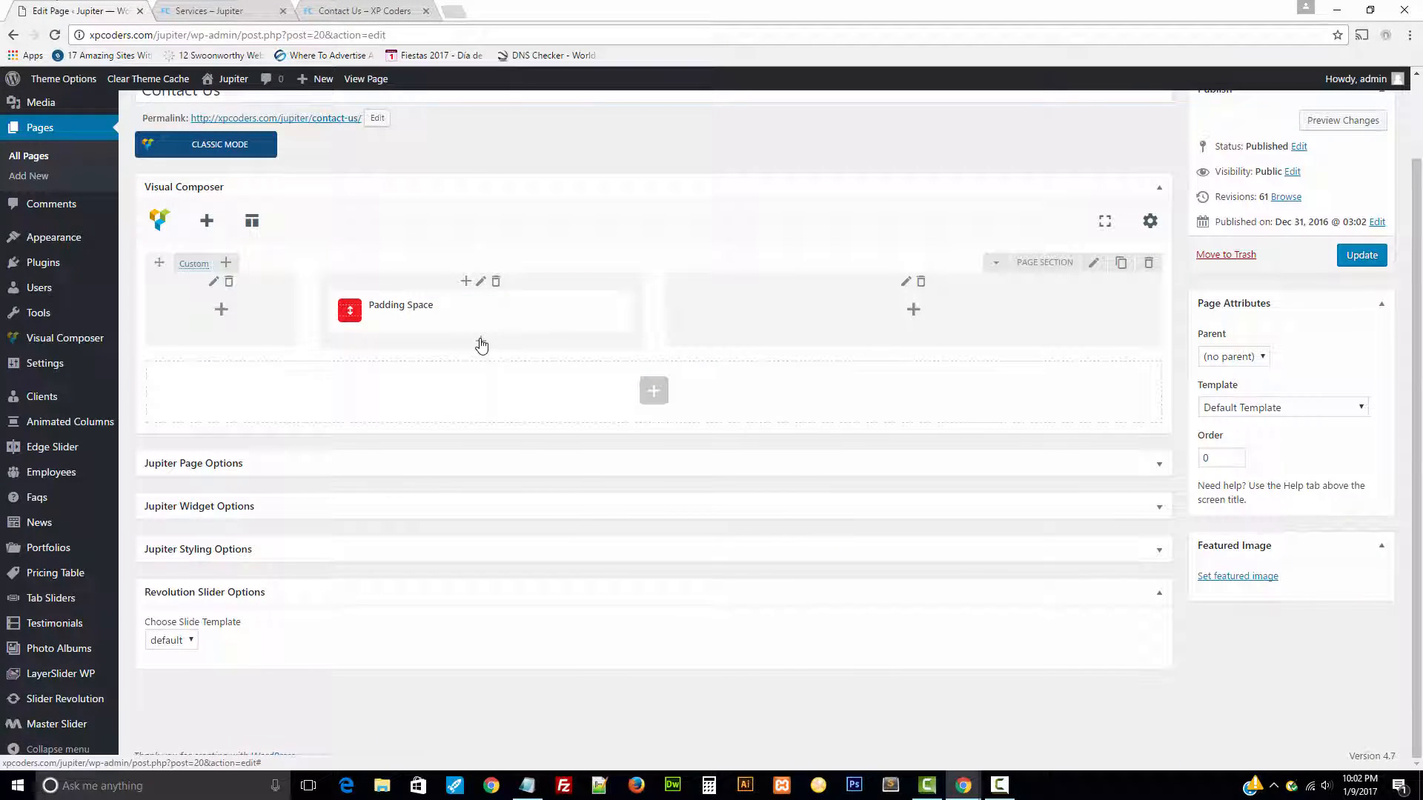
{"action": "left_click", "coordinate": [481, 342]}
{"action": "left_click", "coordinate": [237, 381]}
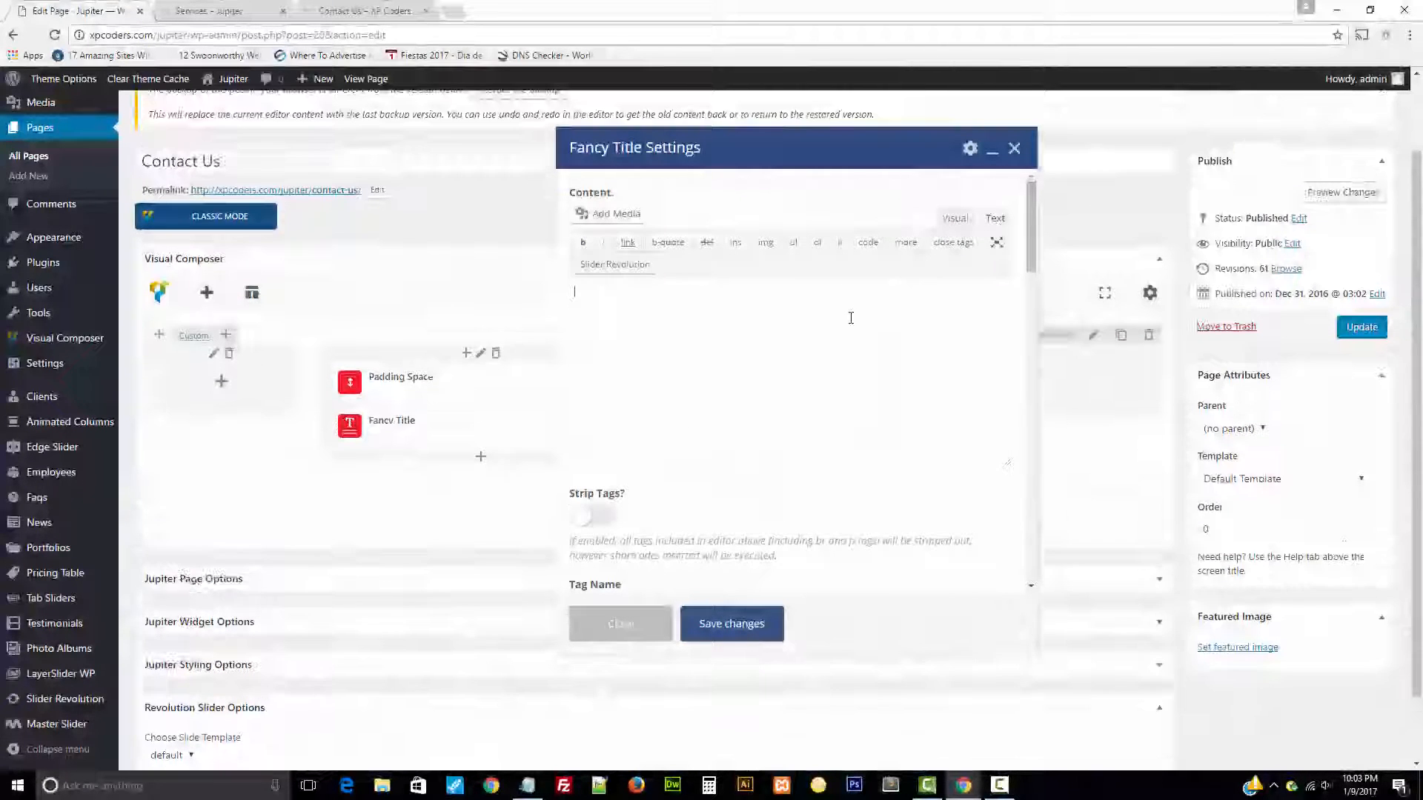
- Set the first Fancy Title's text color and its font size to 28 px, and save the title settings
{"action": "scroll", "coordinate": [837, 370], "scroll_direction": "down", "scroll_amount": 4}
{"action": "scroll", "coordinate": [835, 390], "scroll_direction": "down", "scroll_amount": 2}
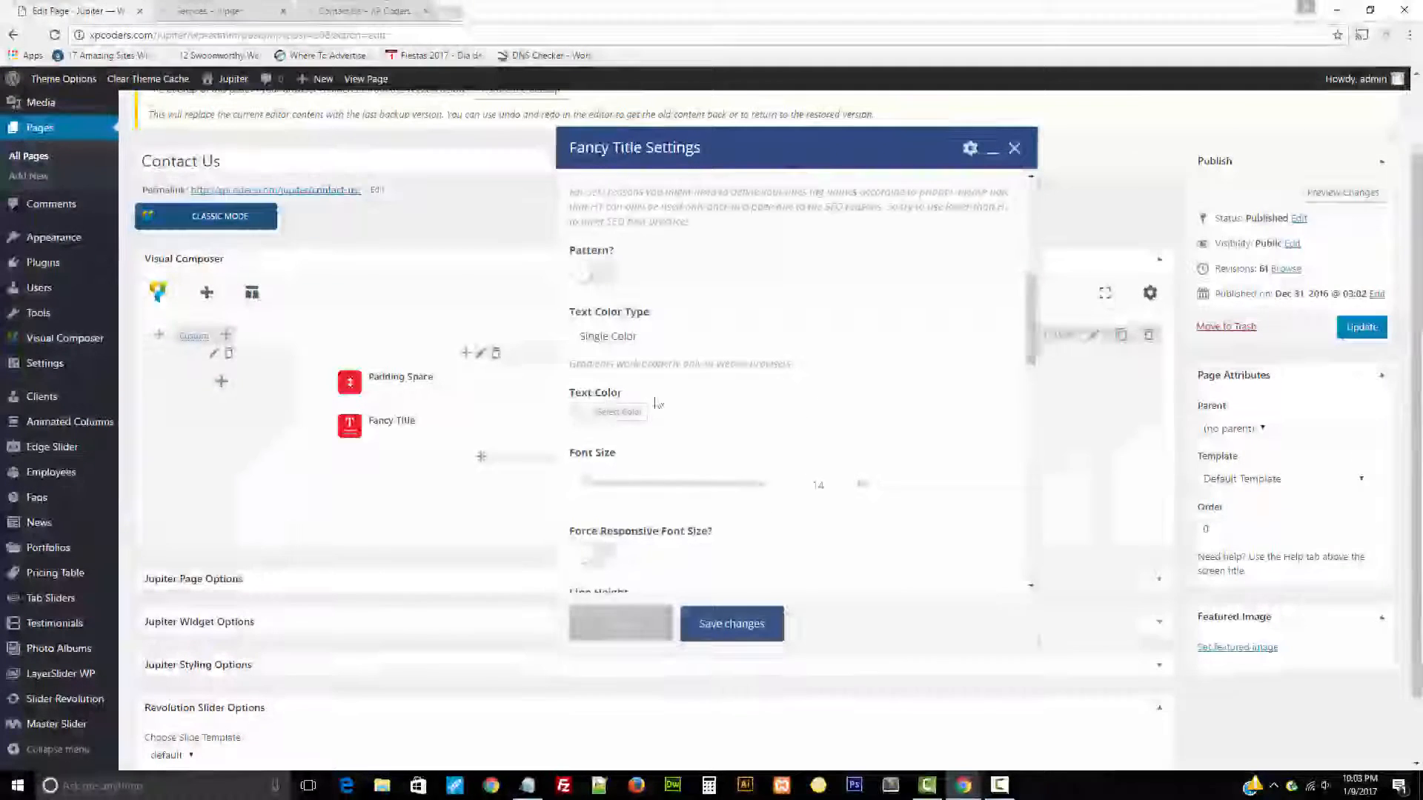
{"action": "left_click", "coordinate": [584, 413]}
{"action": "left_click", "coordinate": [692, 432]}
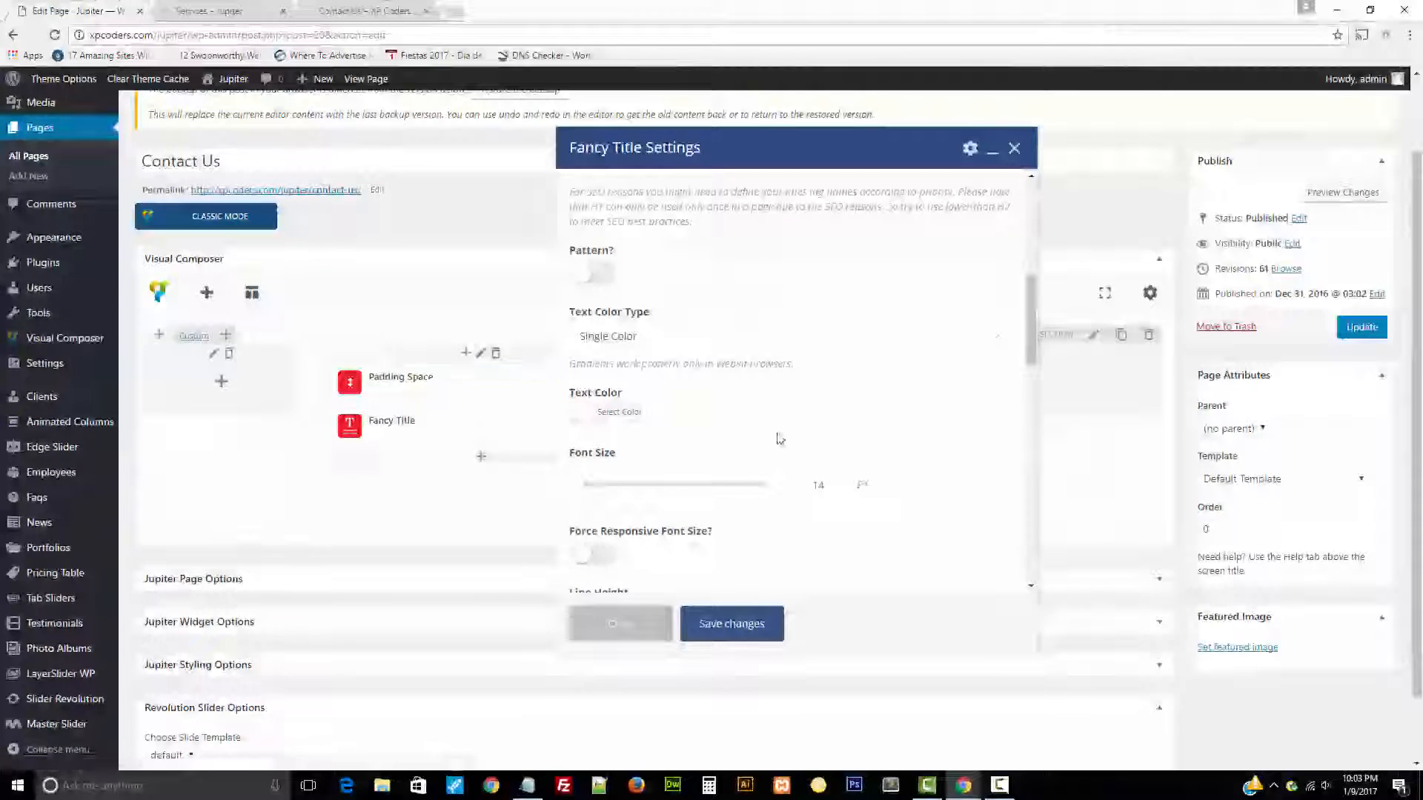
{"action": "scroll", "coordinate": [808, 430], "scroll_direction": "down", "scroll_amount": 1}
{"action": "double_click", "coordinate": [820, 412]}
{"action": "type", "text": "2"}
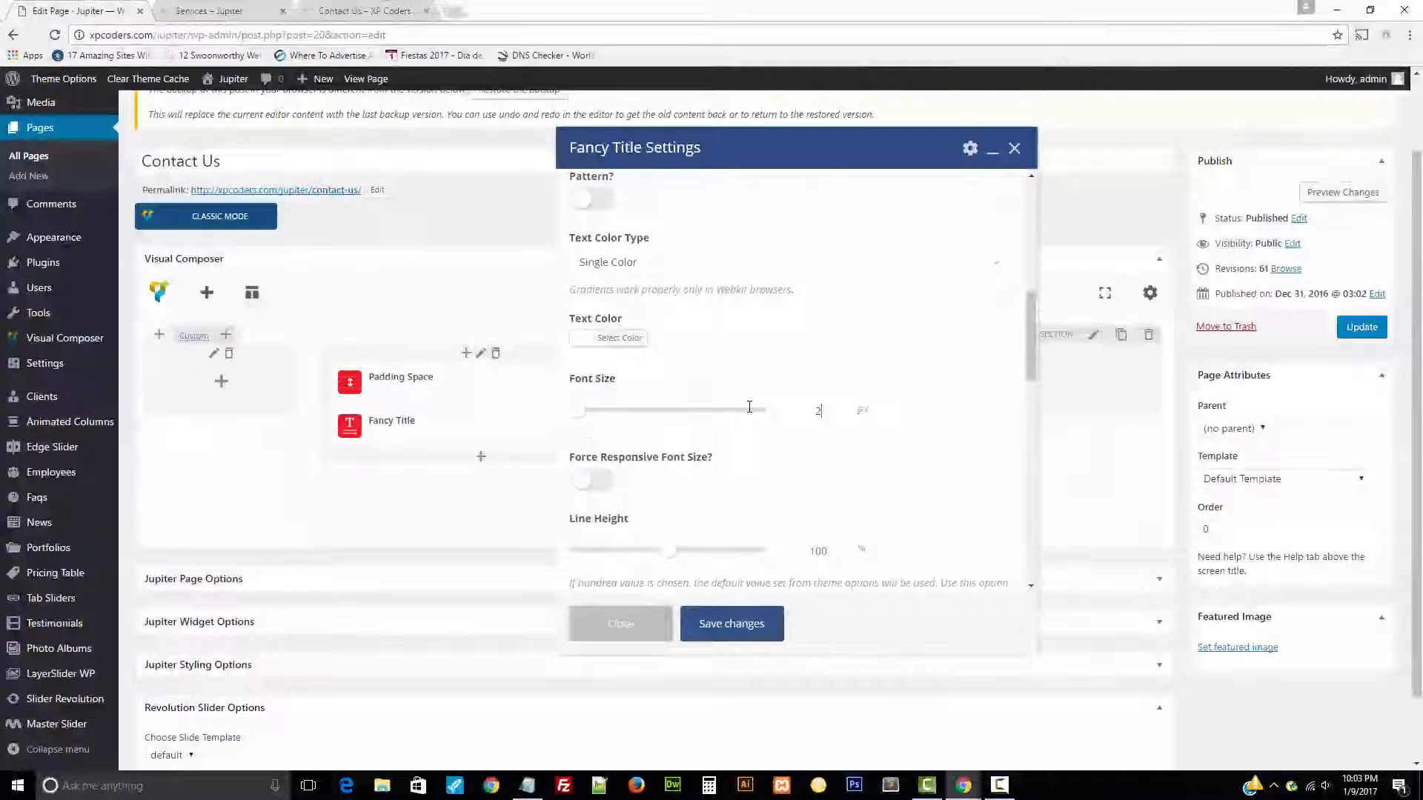
{"action": "type", "text": "8"}
{"action": "scroll", "coordinate": [856, 467], "scroll_direction": "down", "scroll_amount": 3}
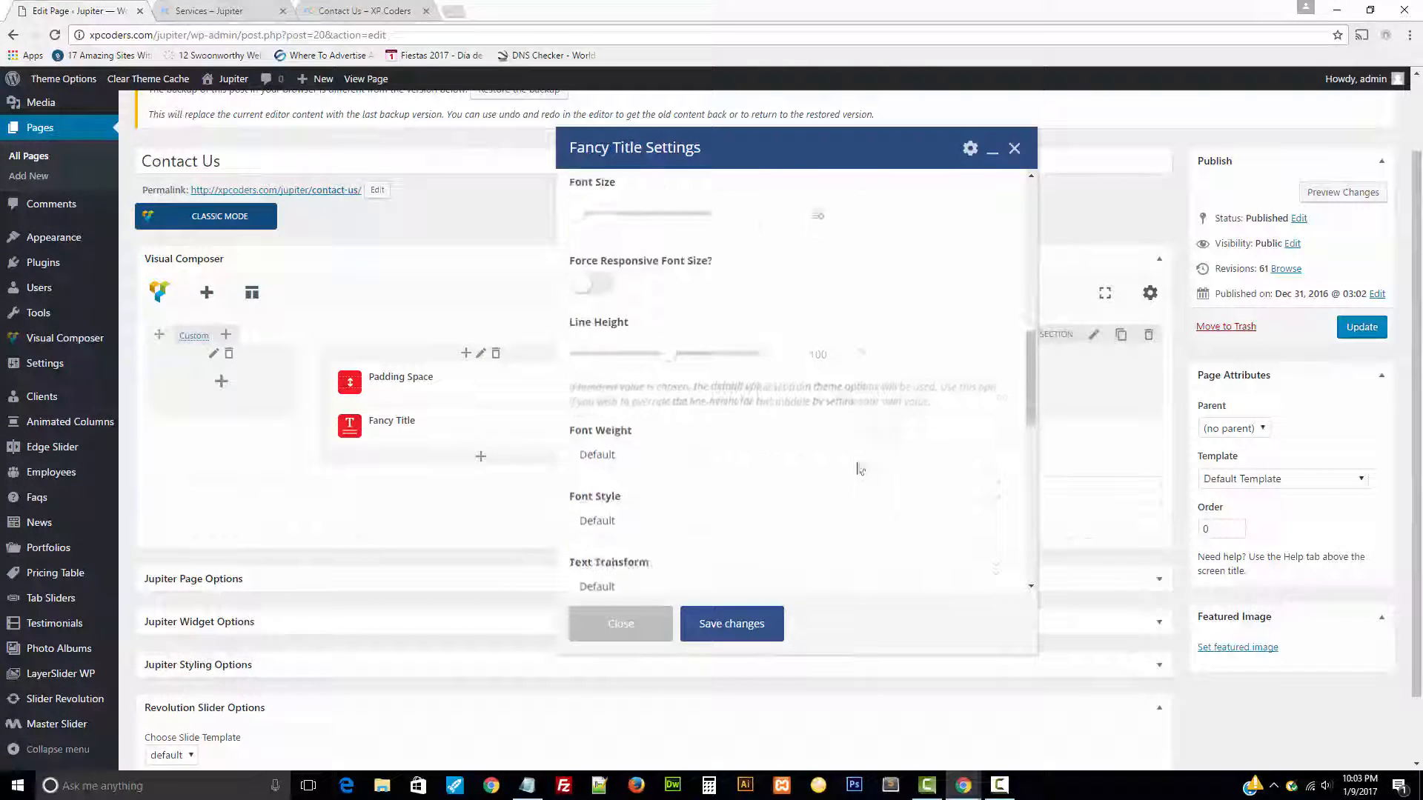
{"action": "scroll", "coordinate": [845, 467], "scroll_direction": "down", "scroll_amount": 4}
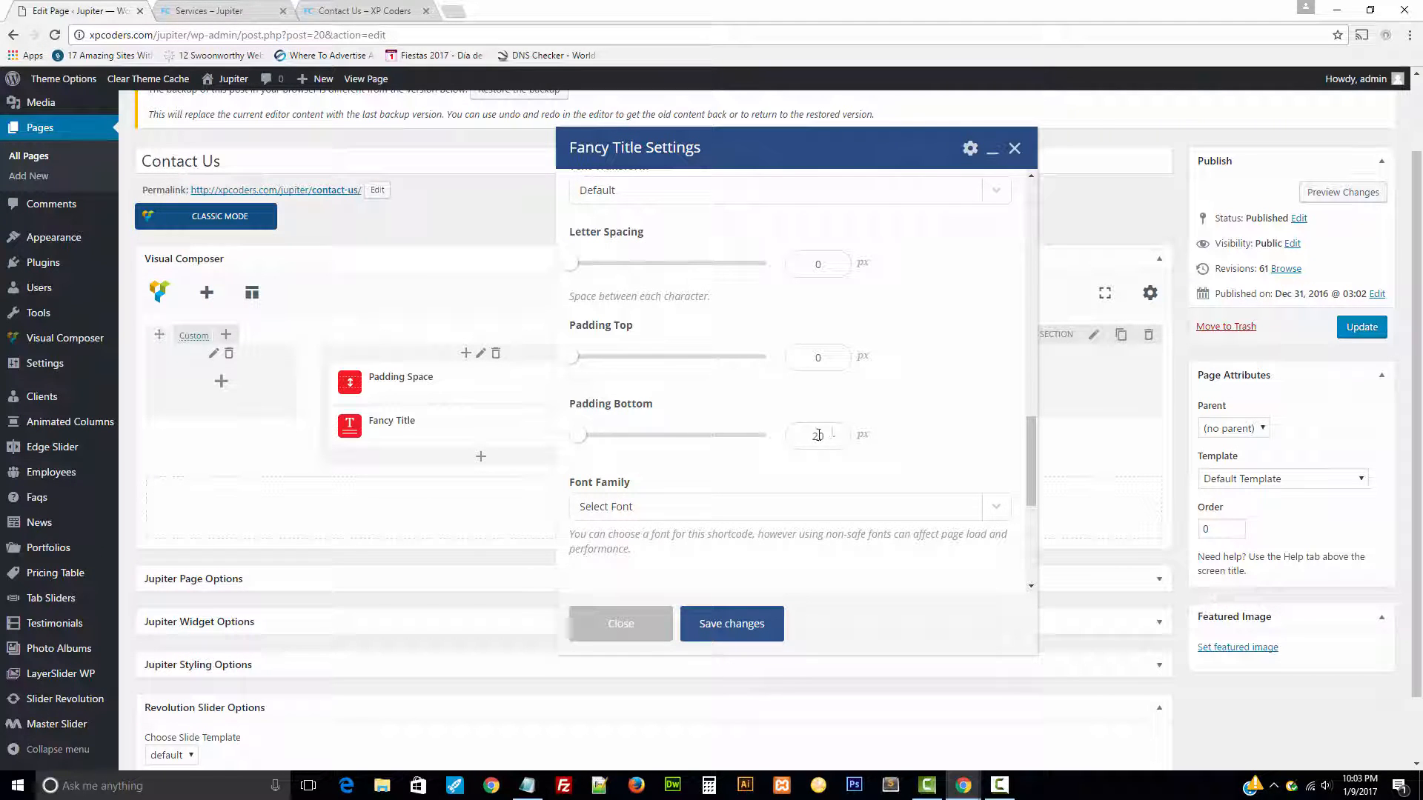
{"action": "scroll", "coordinate": [693, 439], "scroll_direction": "down", "scroll_amount": 4}
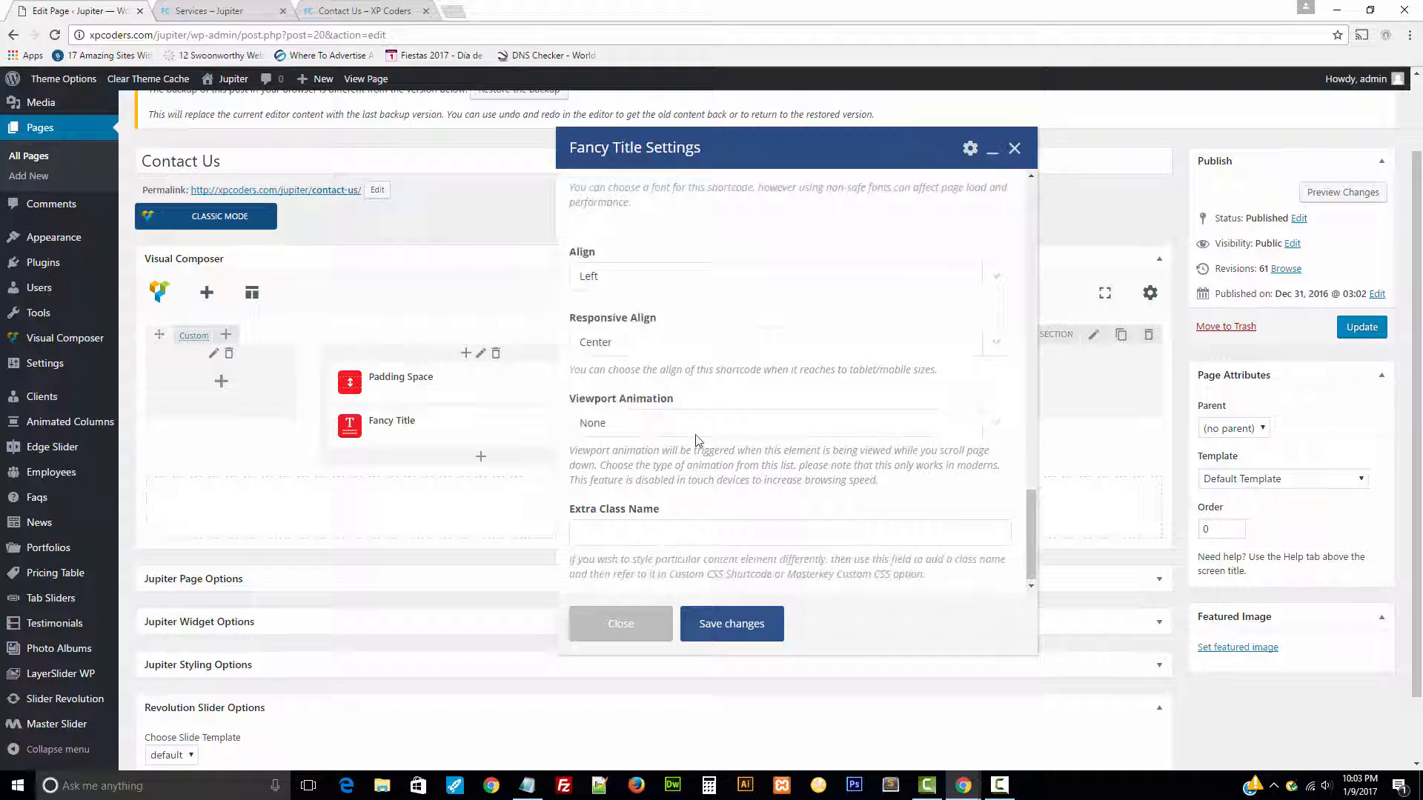
{"action": "left_click", "coordinate": [728, 621]}
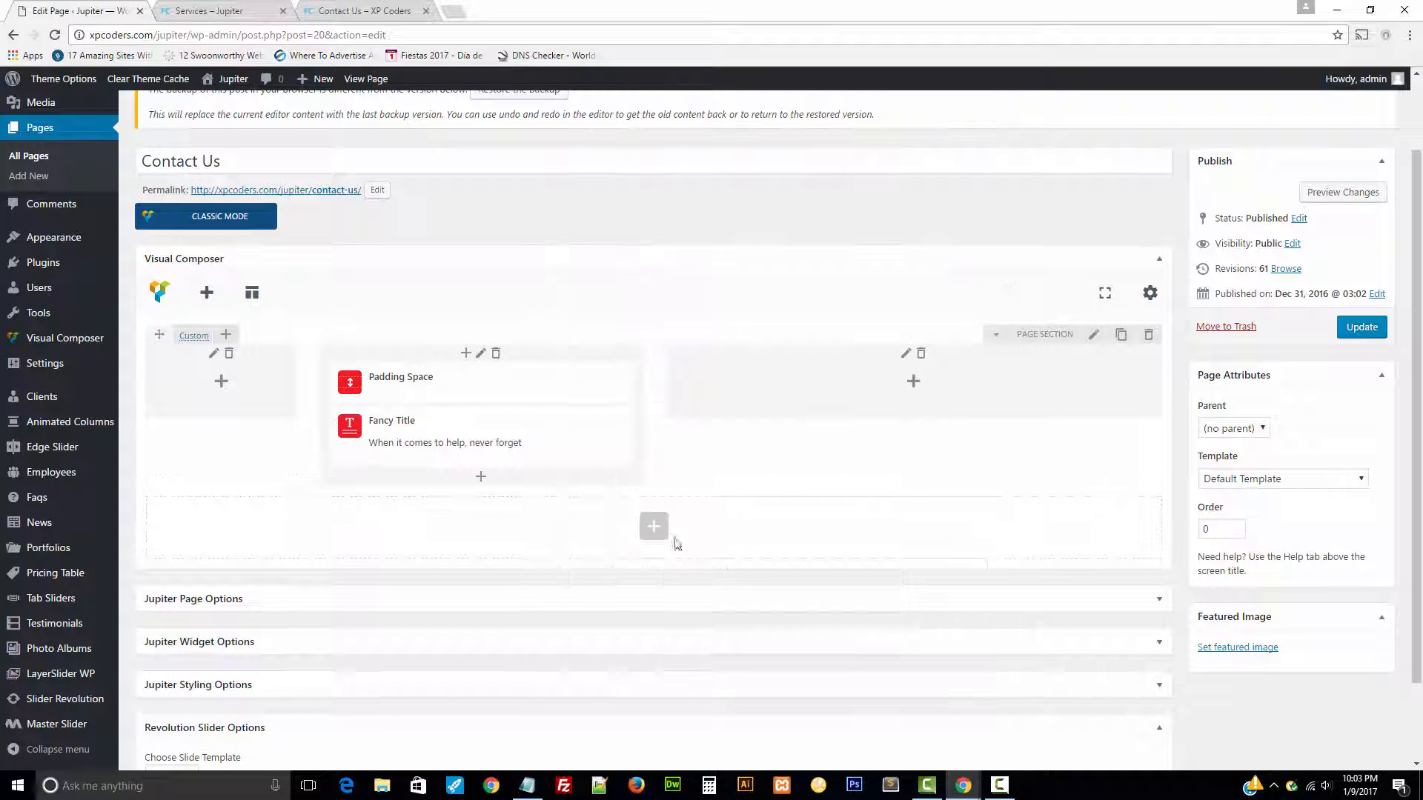
- Copy the demo header's second line and add a second Fancy Title reading "to call your friend" to the middle column
{"action": "left_click", "coordinate": [267, 9]}
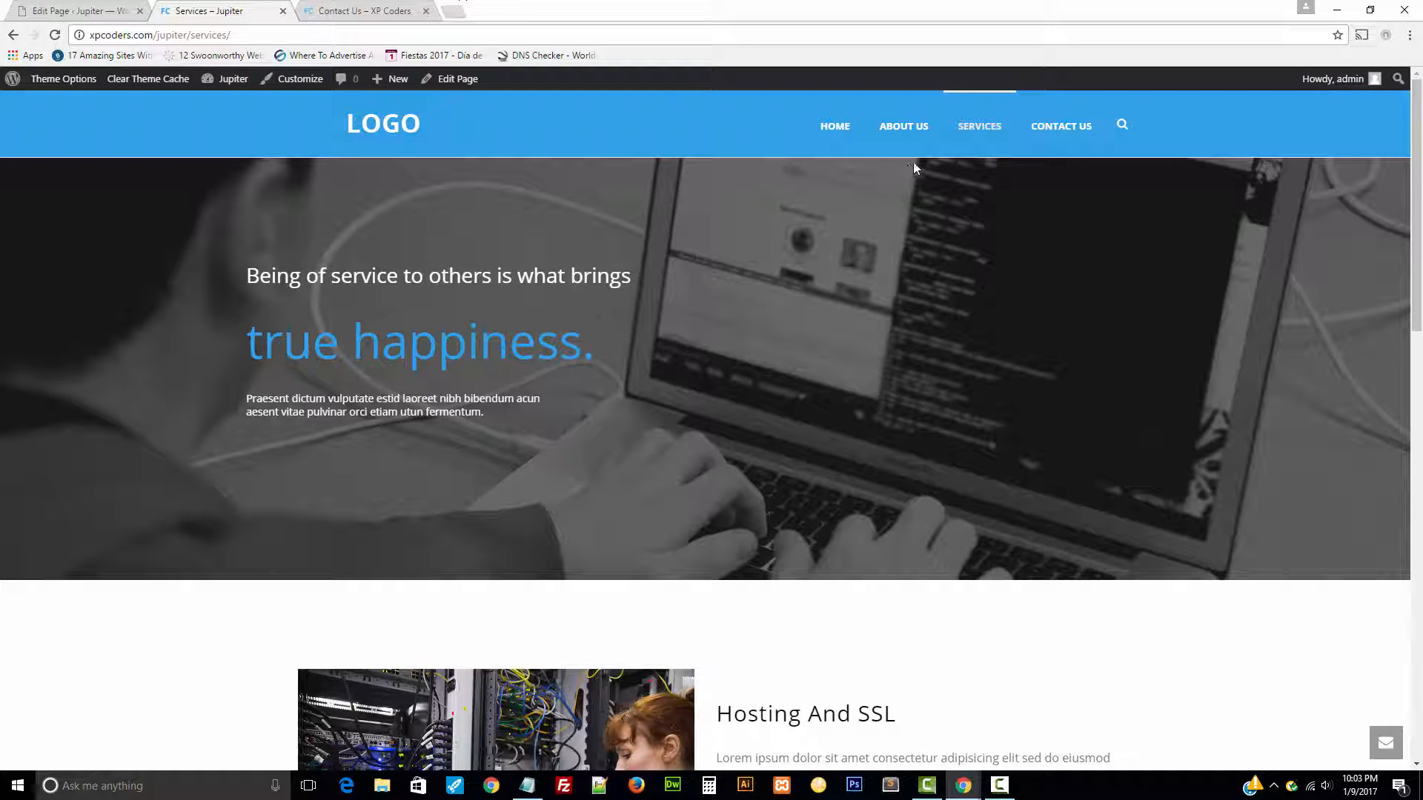
{"action": "left_click", "coordinate": [312, 9]}
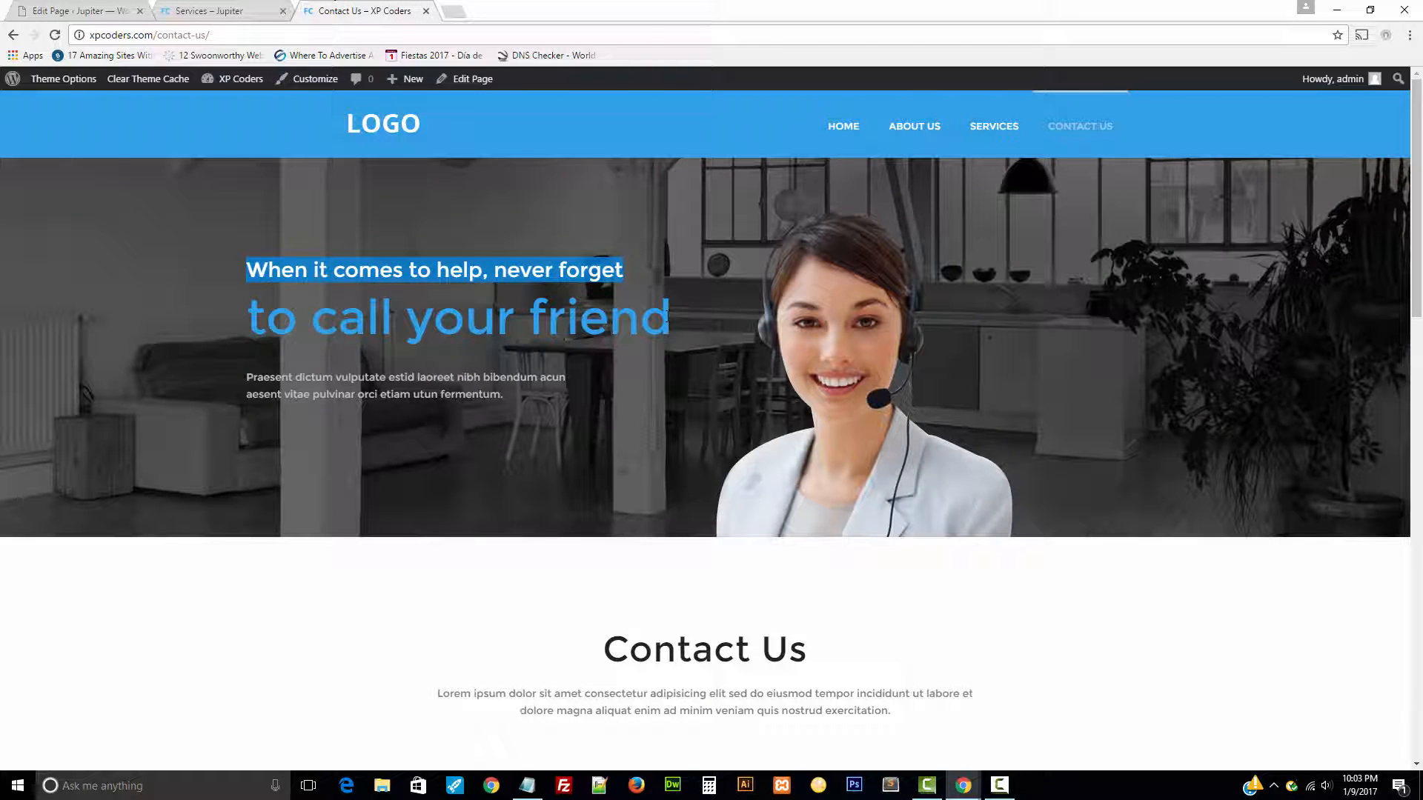
{"action": "left_click_drag", "start_coordinate": [667, 318], "coordinate": [253, 321]}
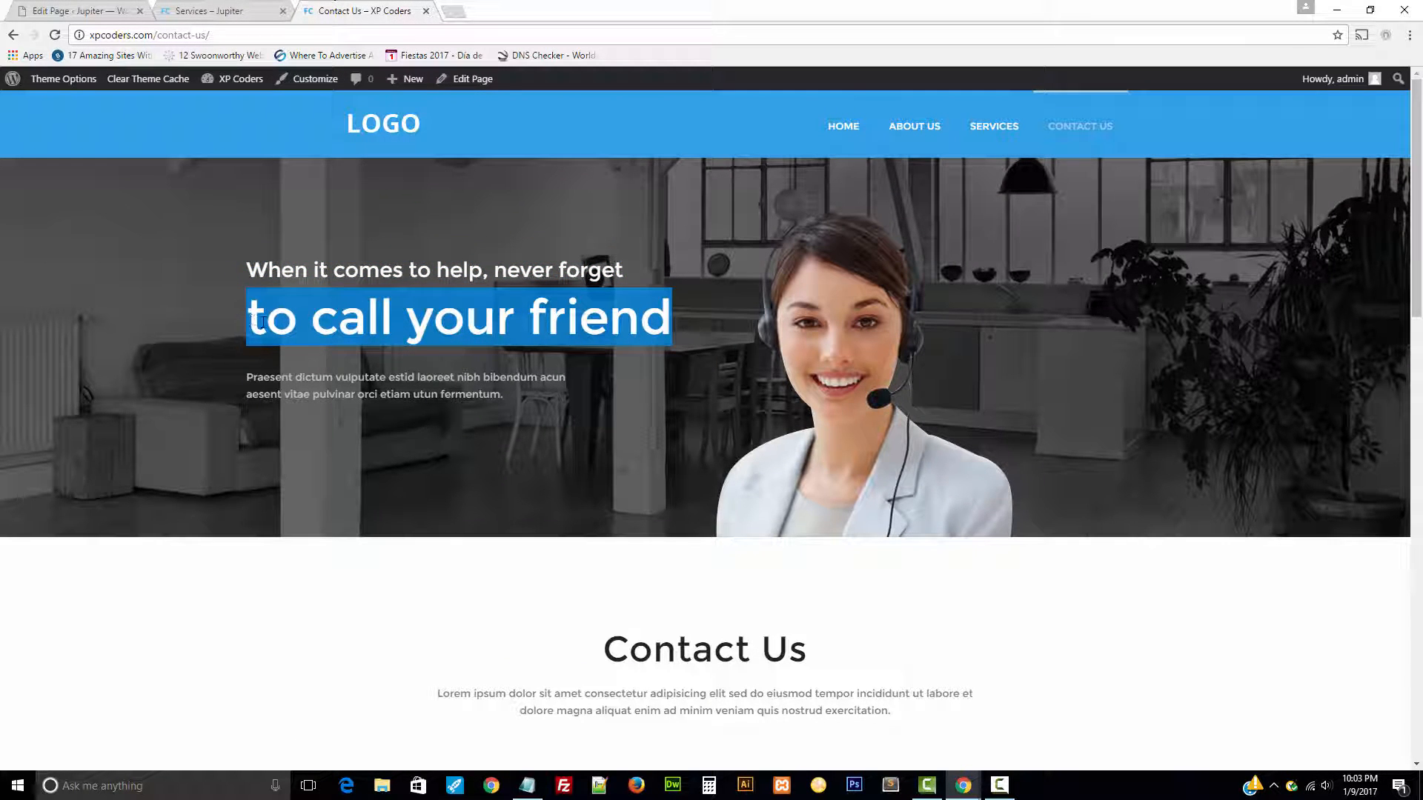
{"action": "left_click", "coordinate": [70, 11]}
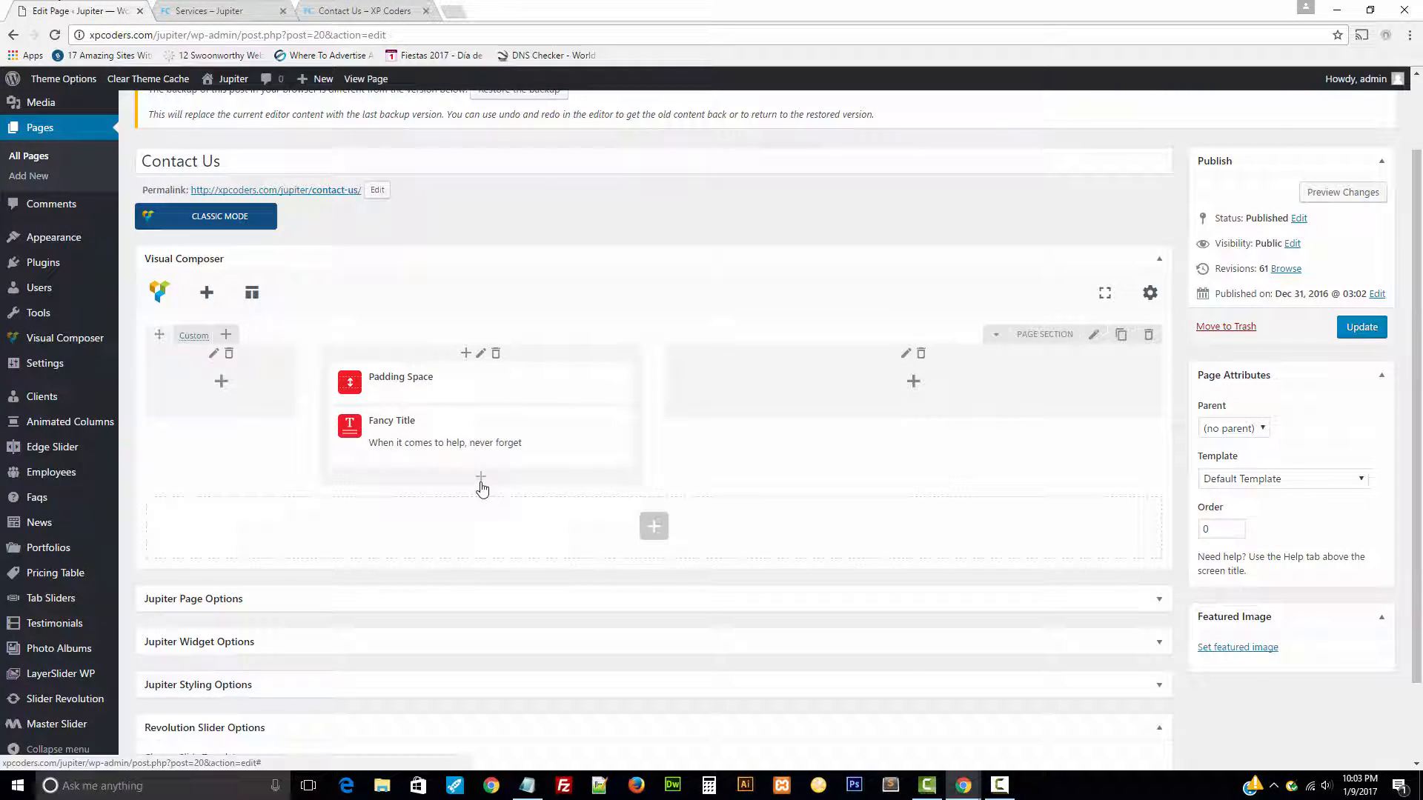
{"action": "left_click", "coordinate": [479, 481]}
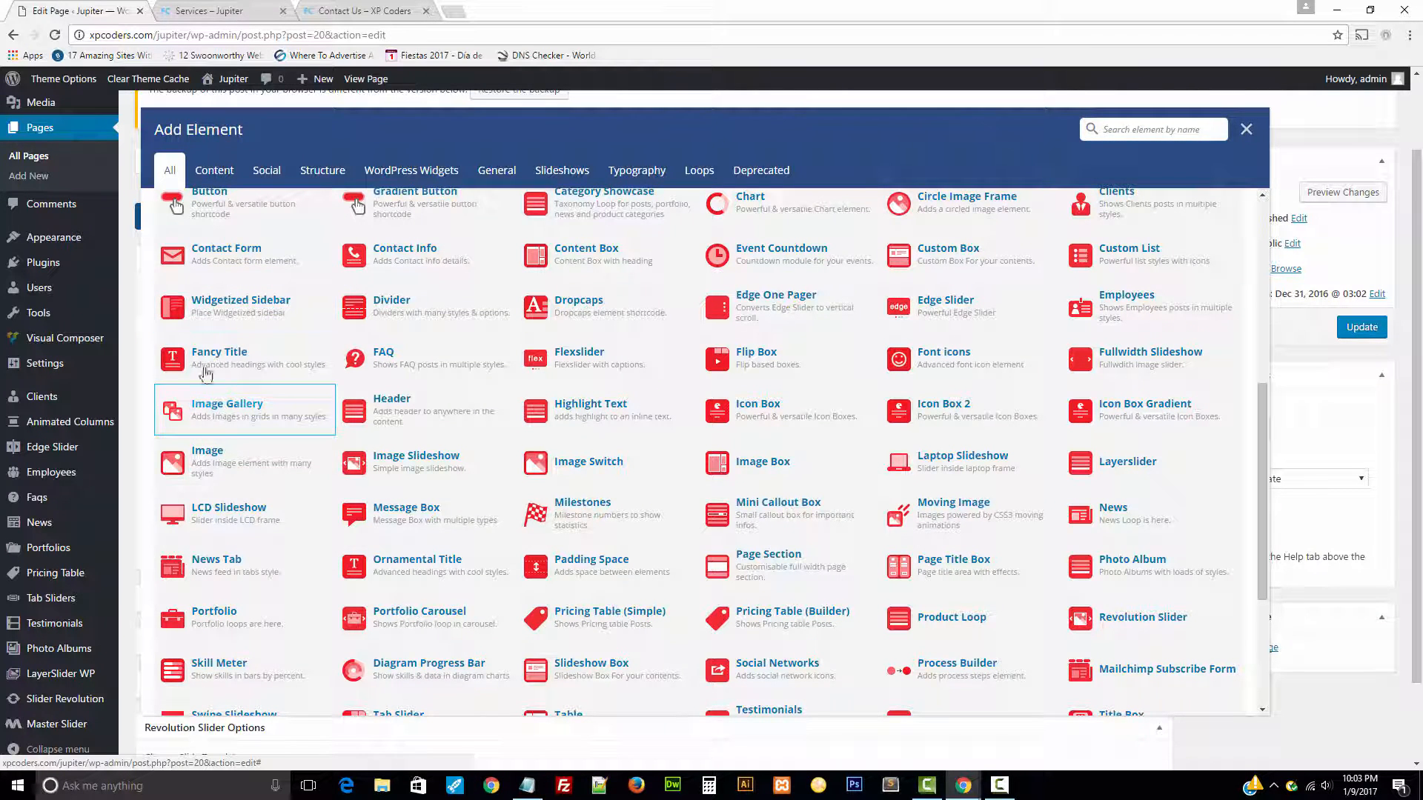
{"action": "left_click", "coordinate": [205, 369]}
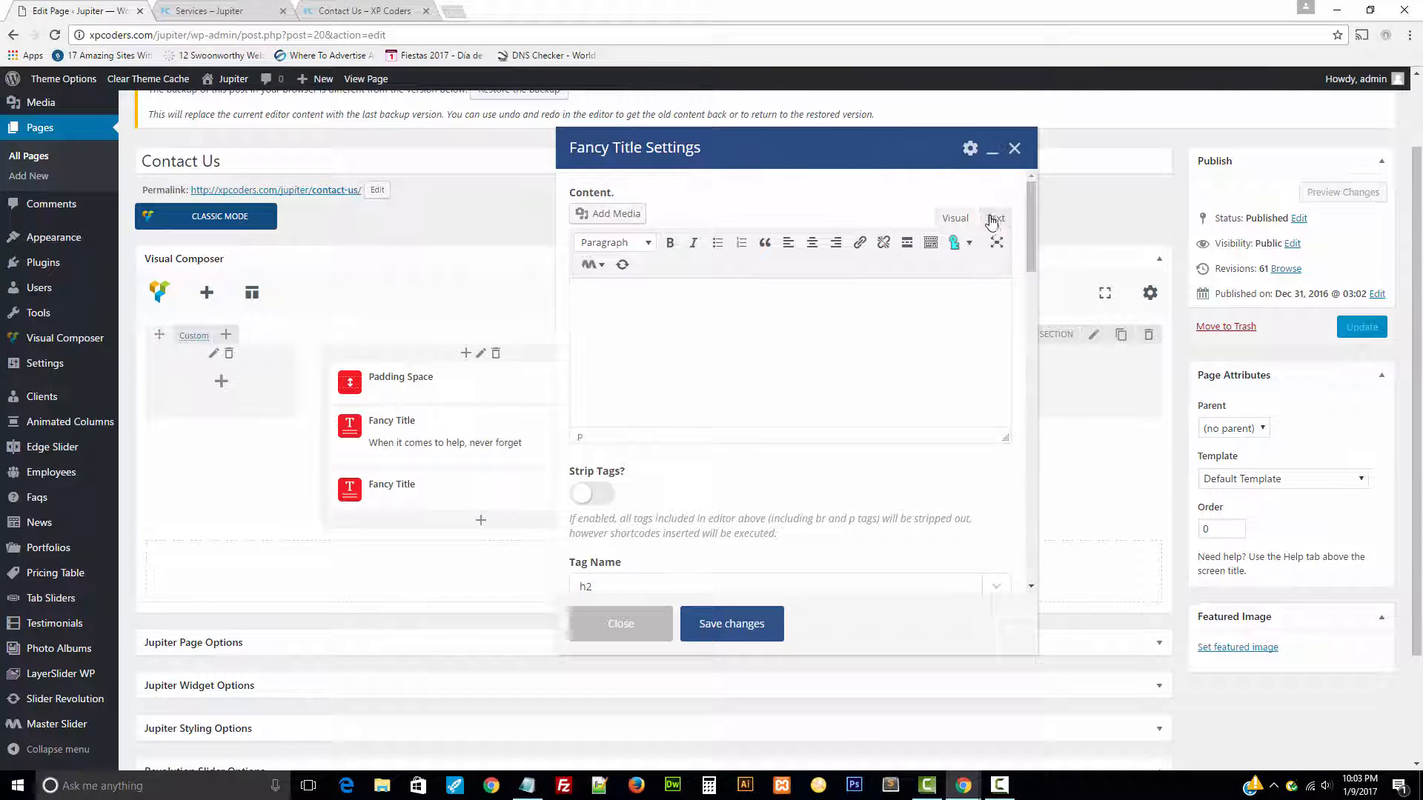
{"action": "left_click", "coordinate": [996, 218]}
{"action": "type", "text": "to call your friend"}
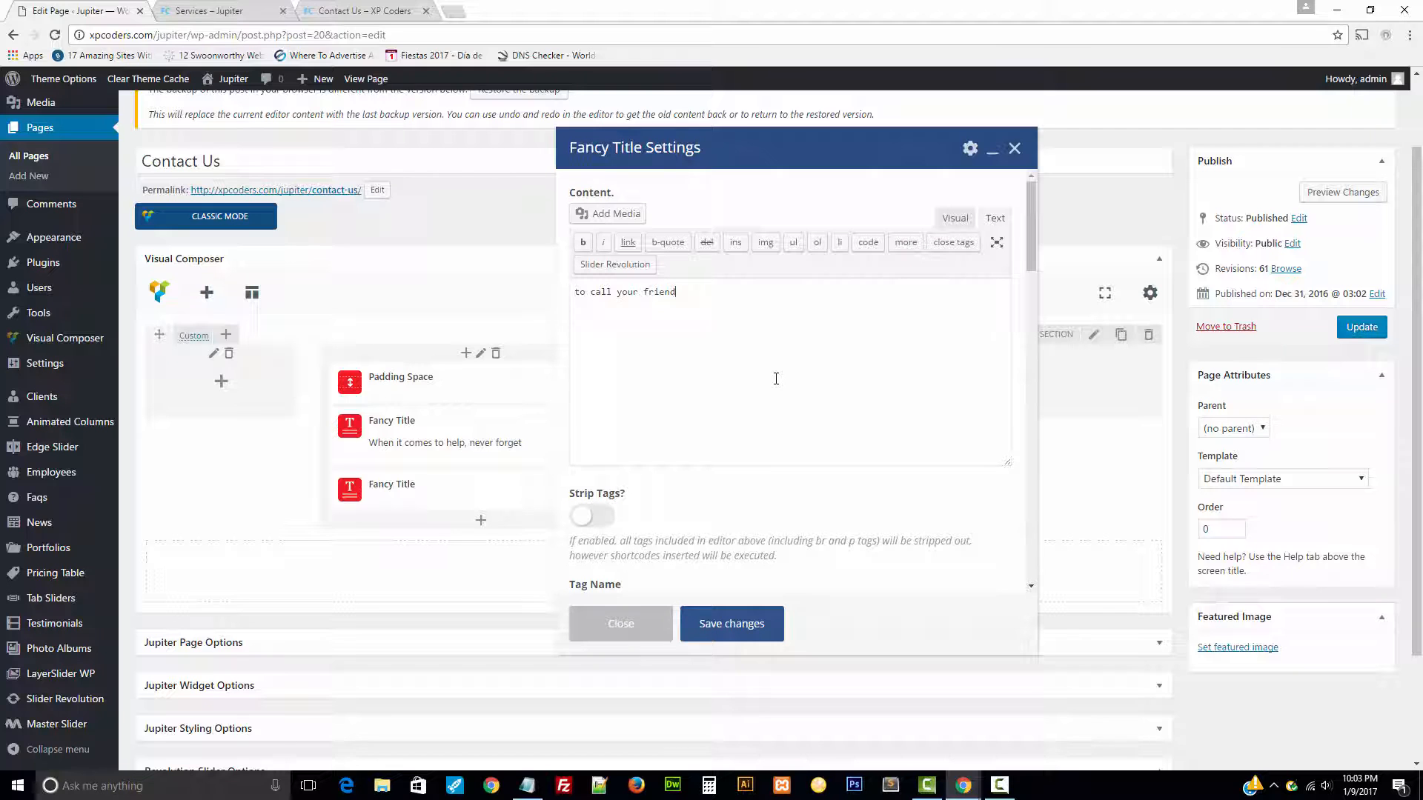
- Set the second Fancy Title's text color to the blue #30a0e7 listed in the Notepad notes
{"action": "scroll", "coordinate": [775, 380], "scroll_direction": "down", "scroll_amount": 7}
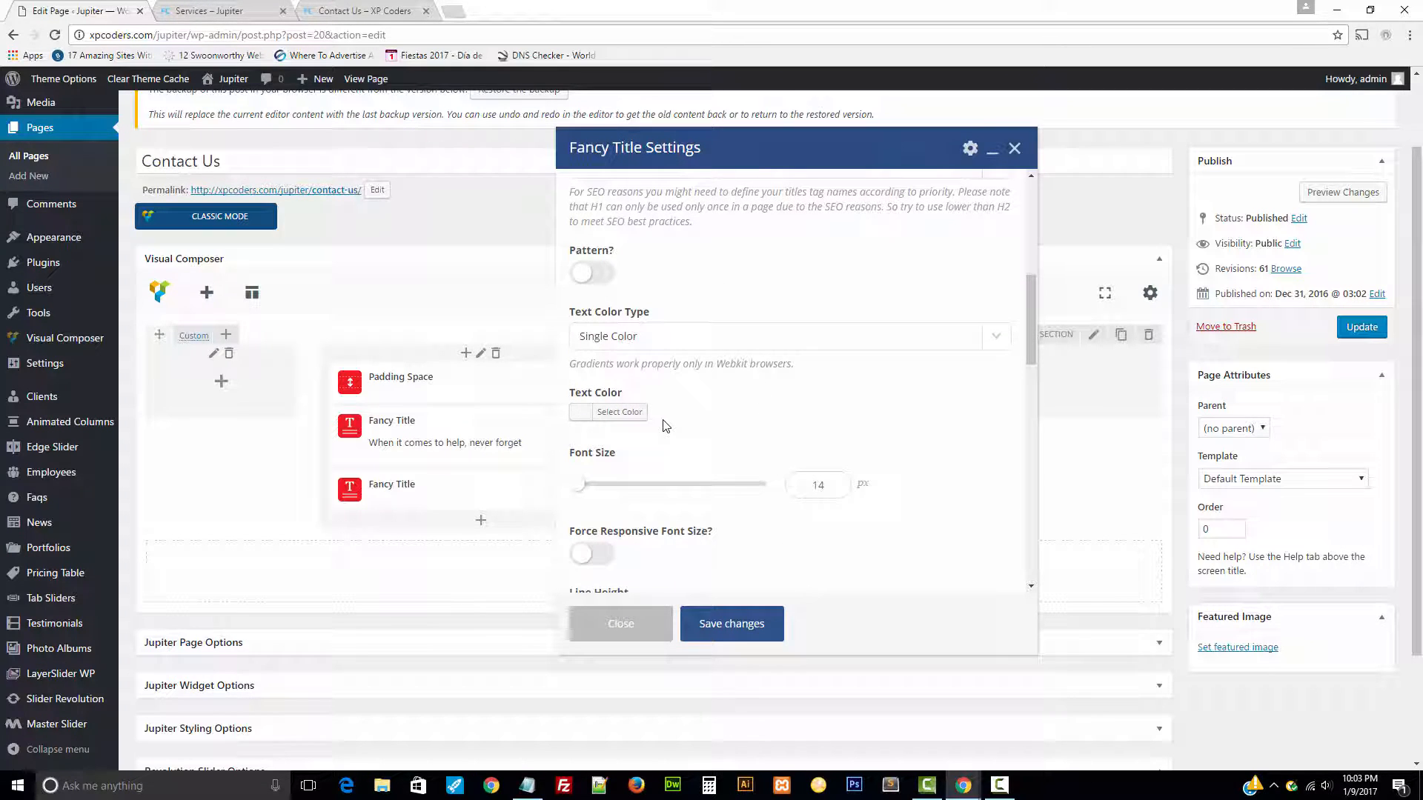
{"action": "left_click", "coordinate": [600, 413]}
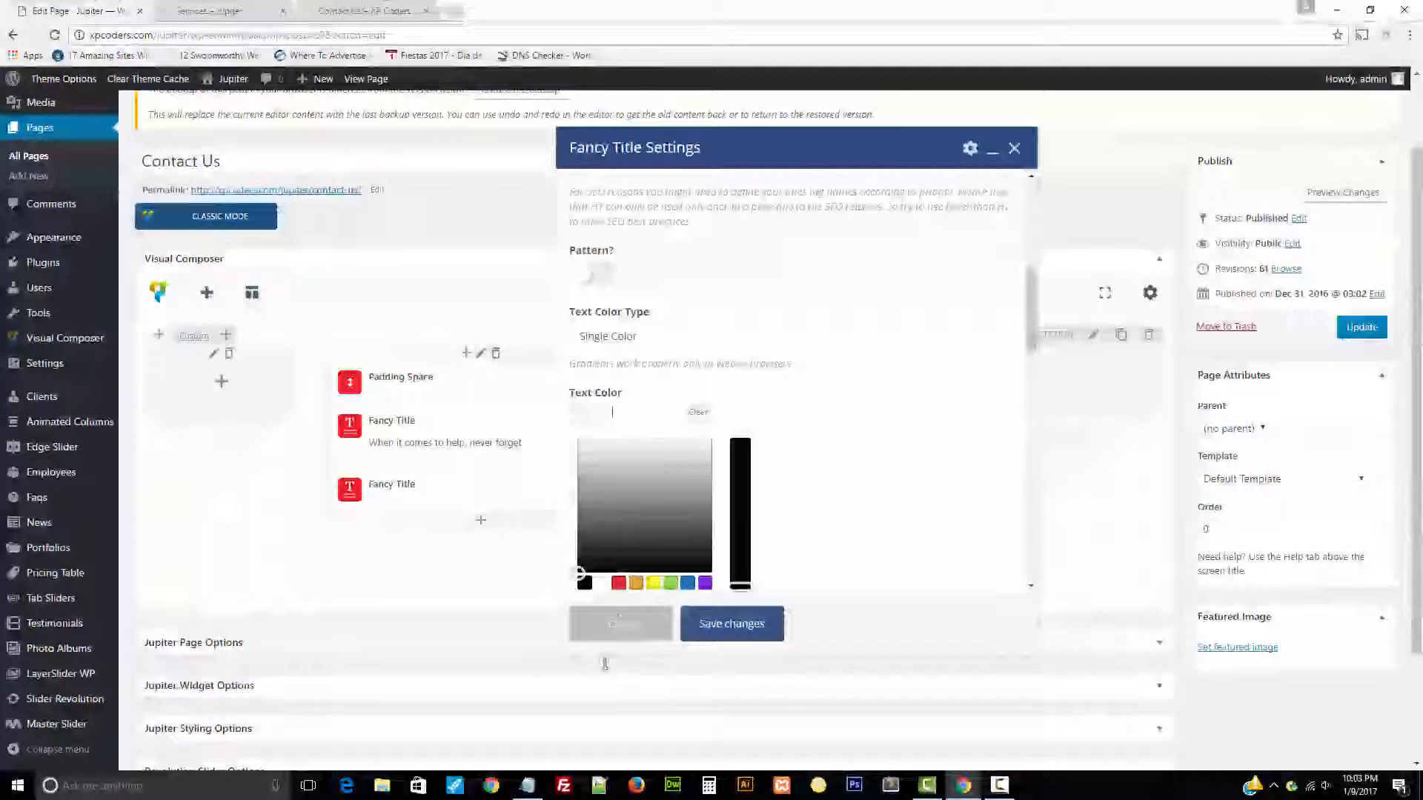
{"action": "left_click", "coordinate": [528, 784]}
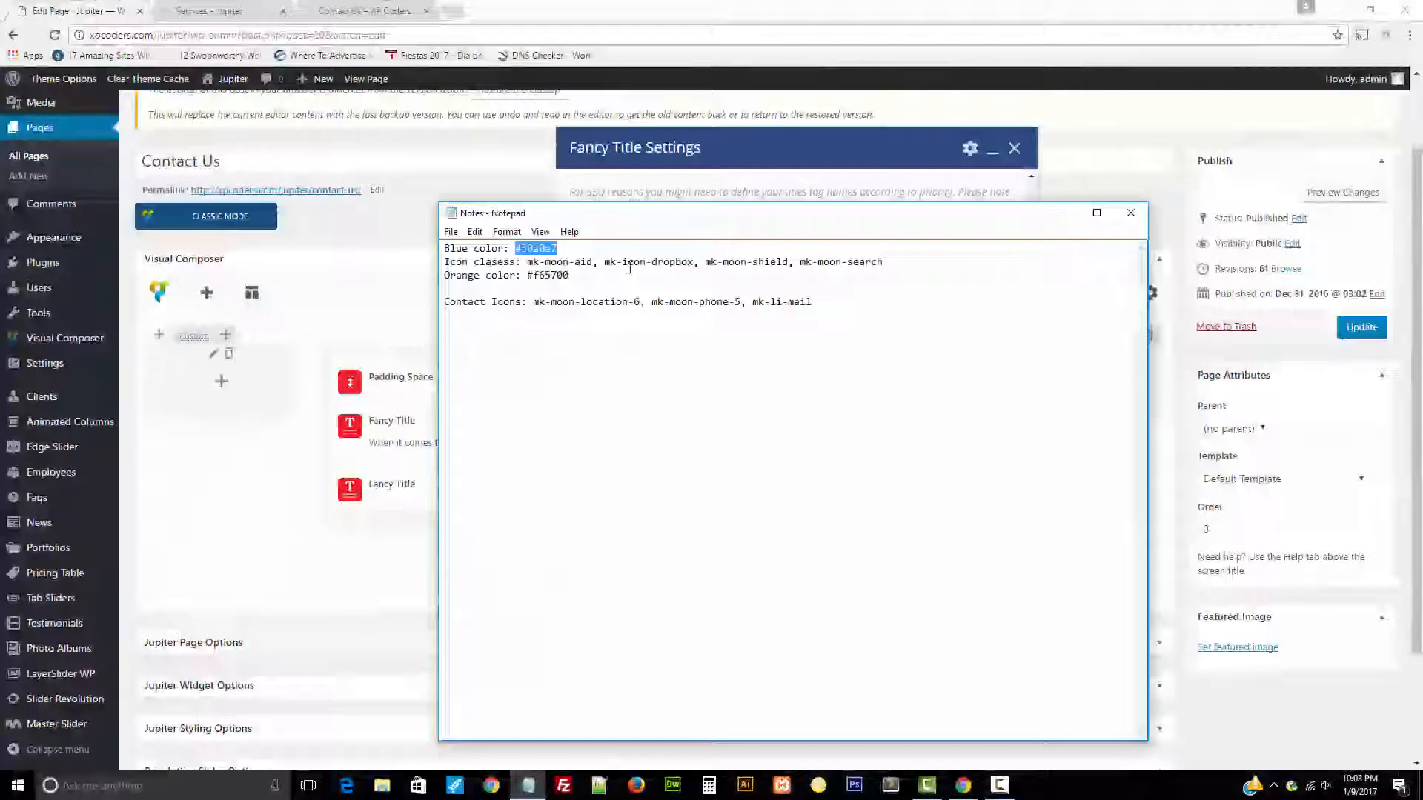
{"action": "left_click", "coordinate": [652, 174]}
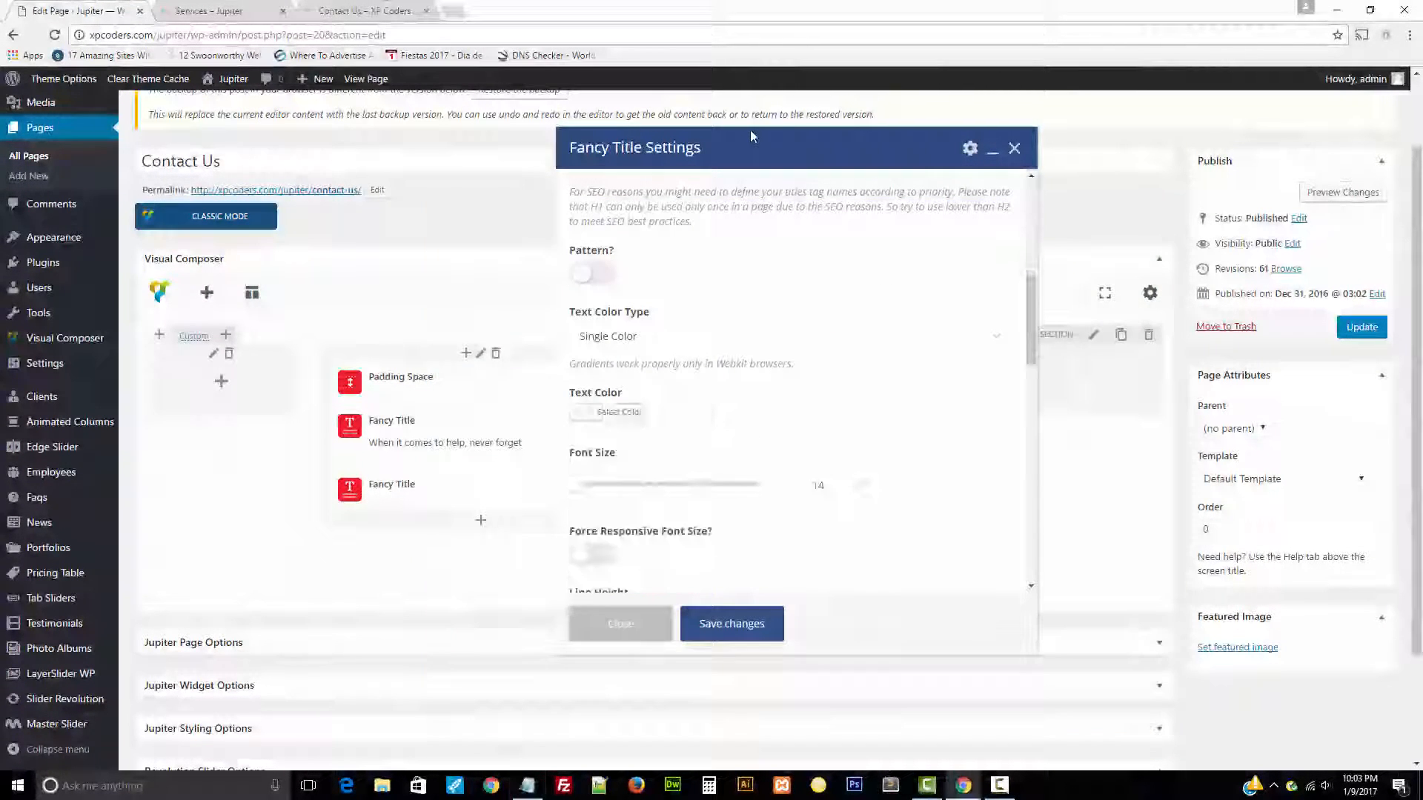
{"action": "left_click", "coordinate": [650, 410]}
{"action": "type", "text": "#30a0e7"}
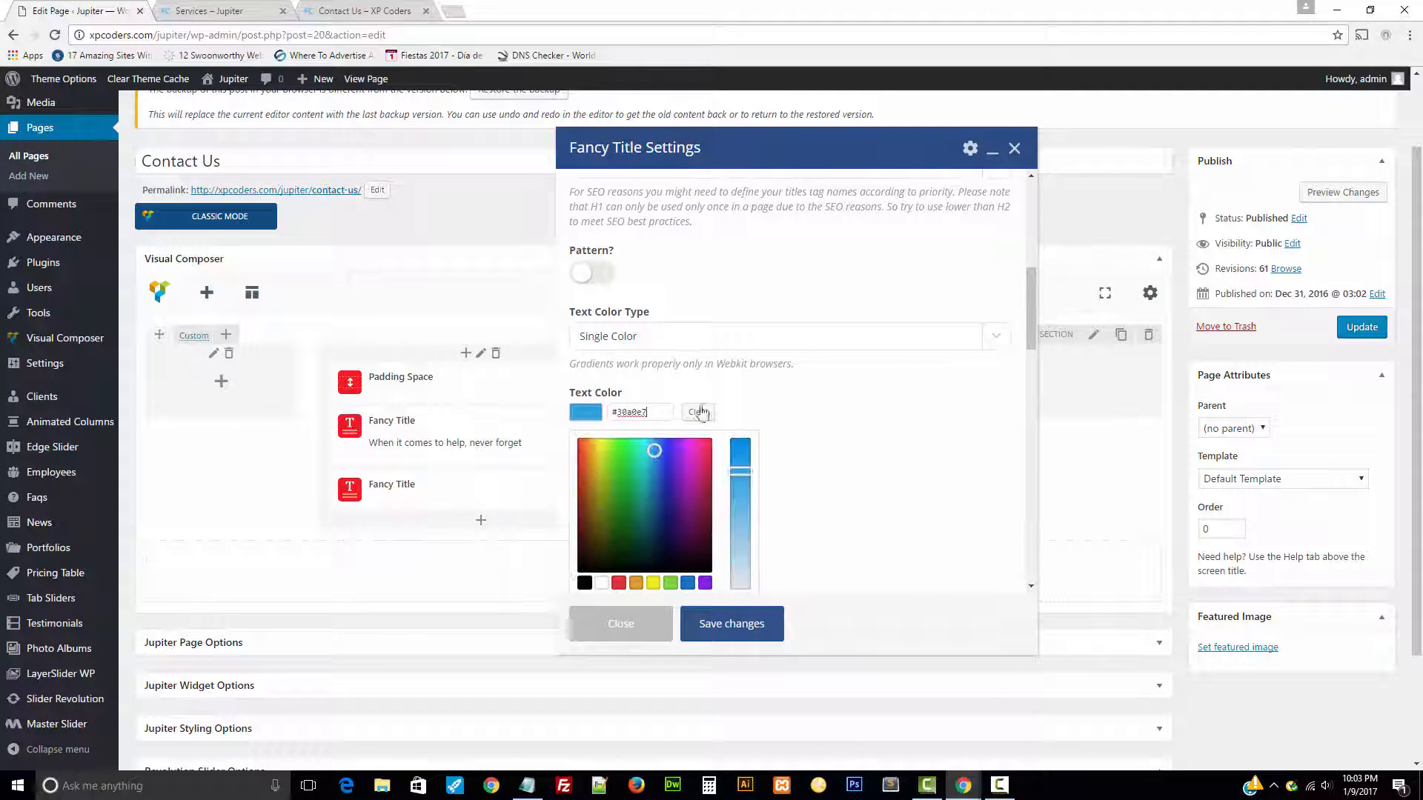
{"action": "left_click", "coordinate": [821, 410]}
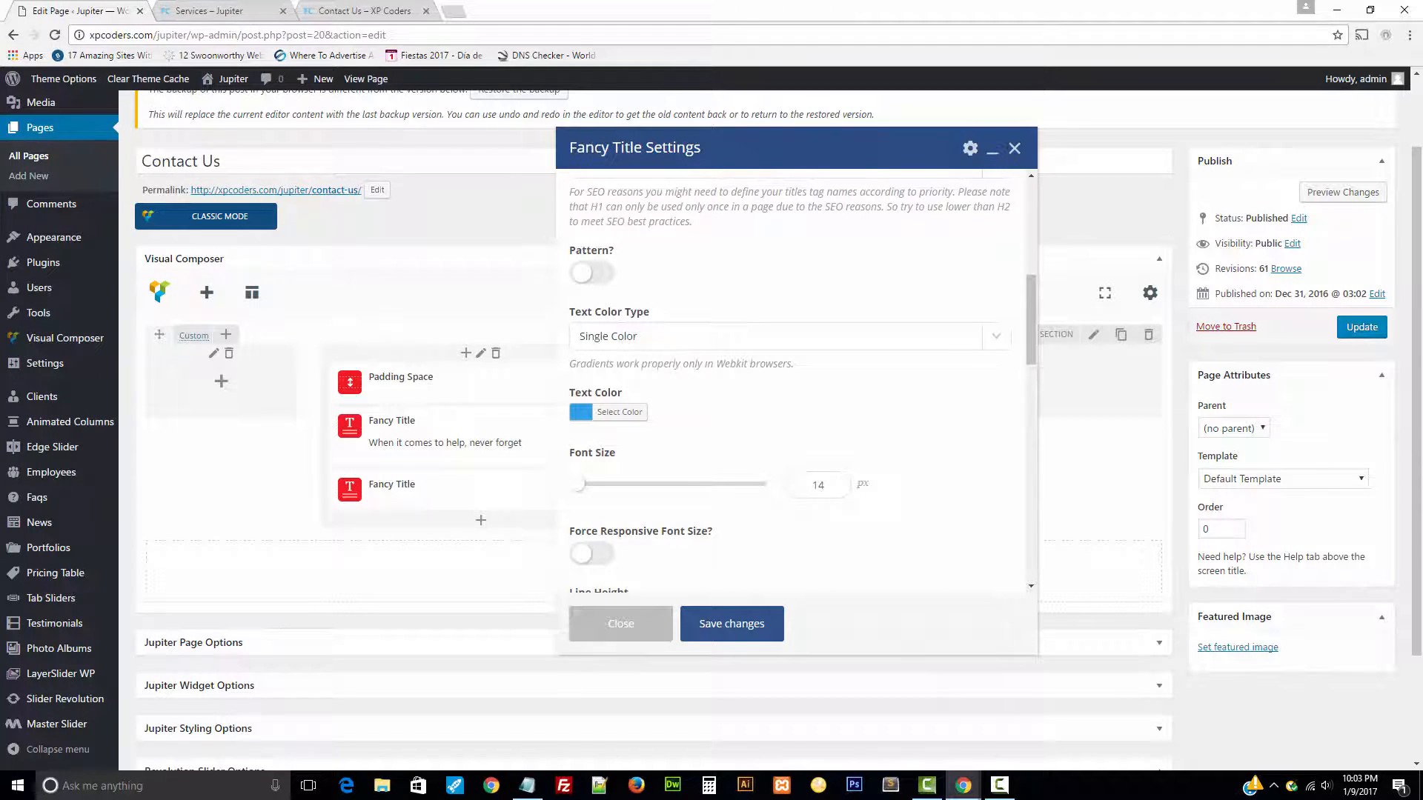
- Set the second Fancy Title's font size to 65 px and top padding to 10 px, and save the title settings
{"action": "scroll", "coordinate": [822, 452], "scroll_direction": "down", "scroll_amount": 1}
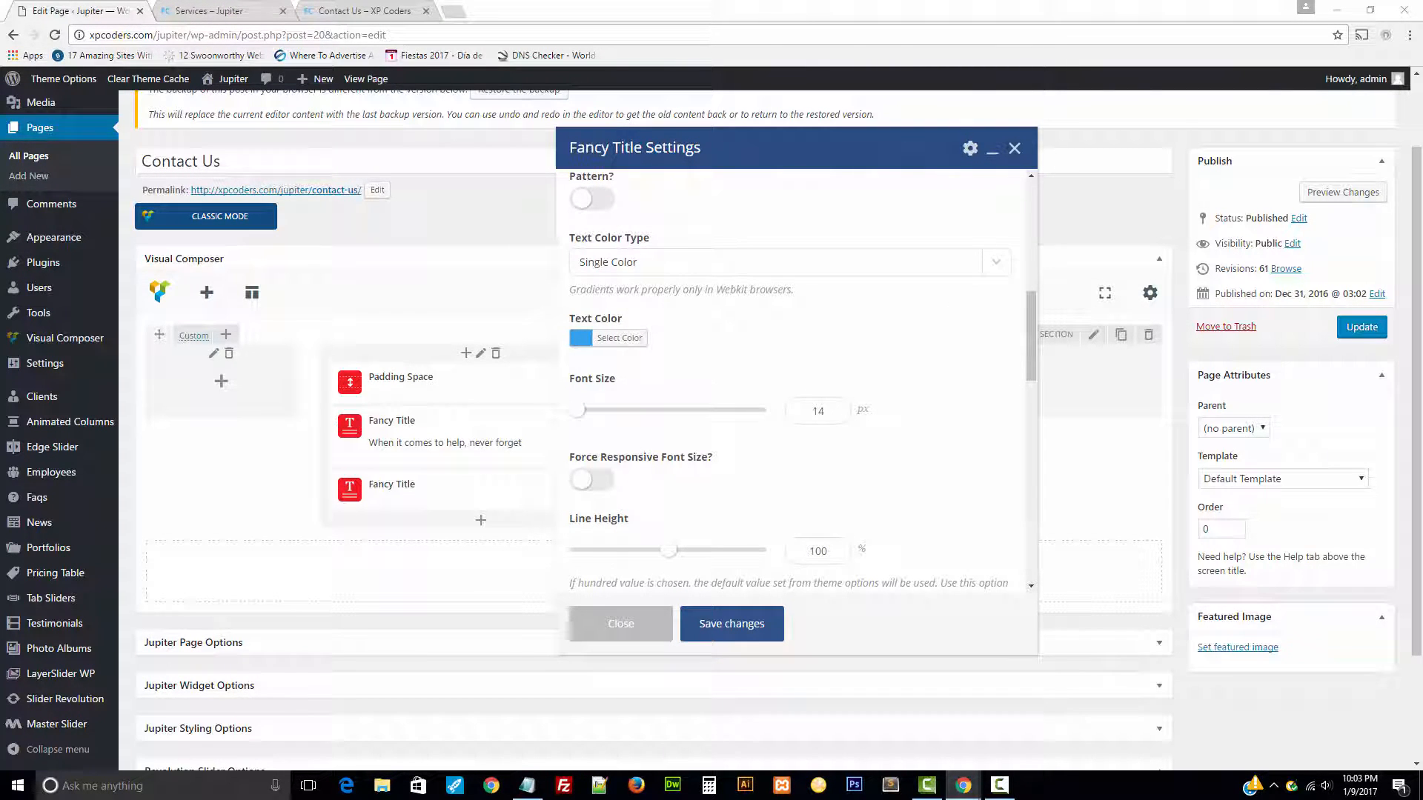
{"action": "left_click_drag", "start_coordinate": [838, 412], "coordinate": [744, 413]}
{"action": "scroll", "coordinate": [893, 499], "scroll_direction": "down", "scroll_amount": 6}
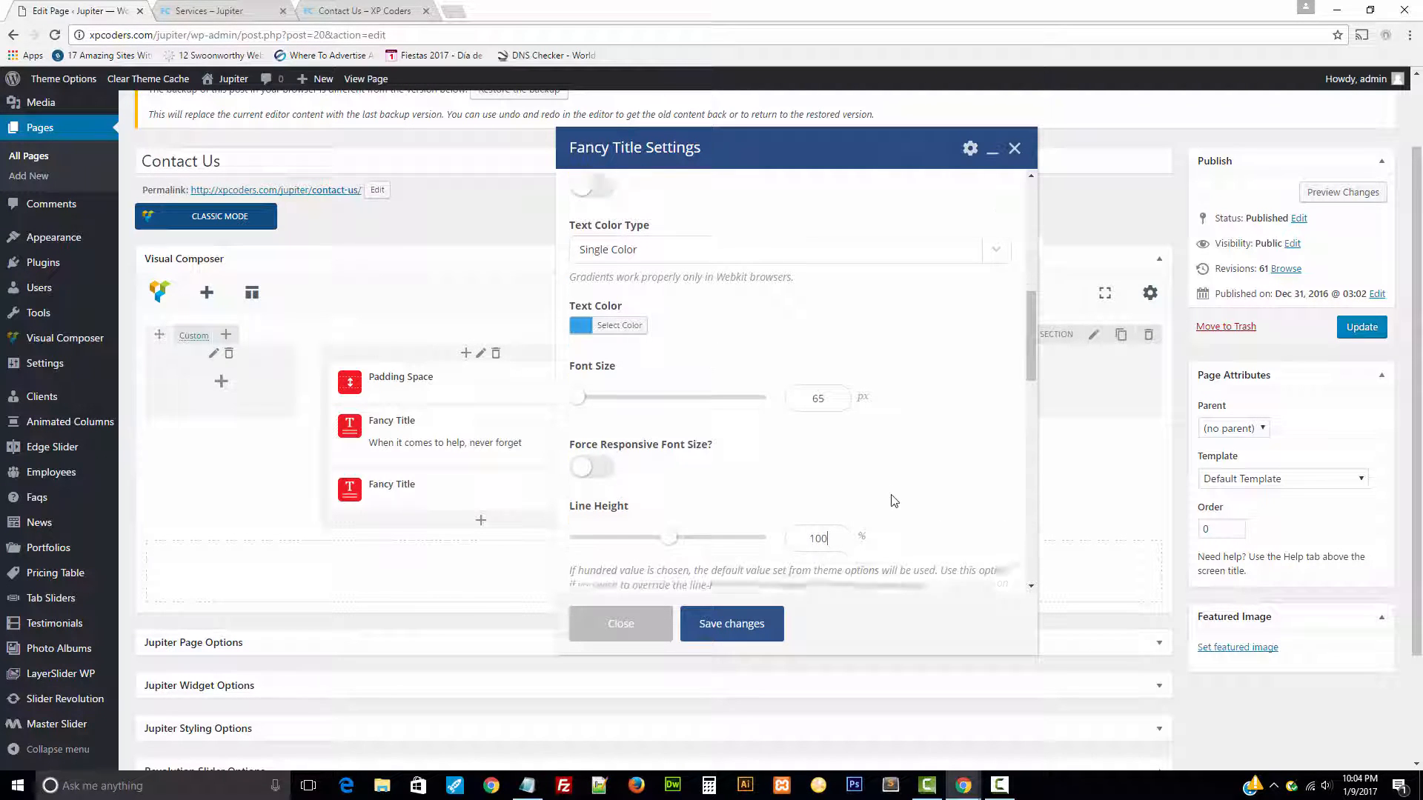
{"action": "scroll", "coordinate": [900, 500], "scroll_direction": "down", "scroll_amount": 2}
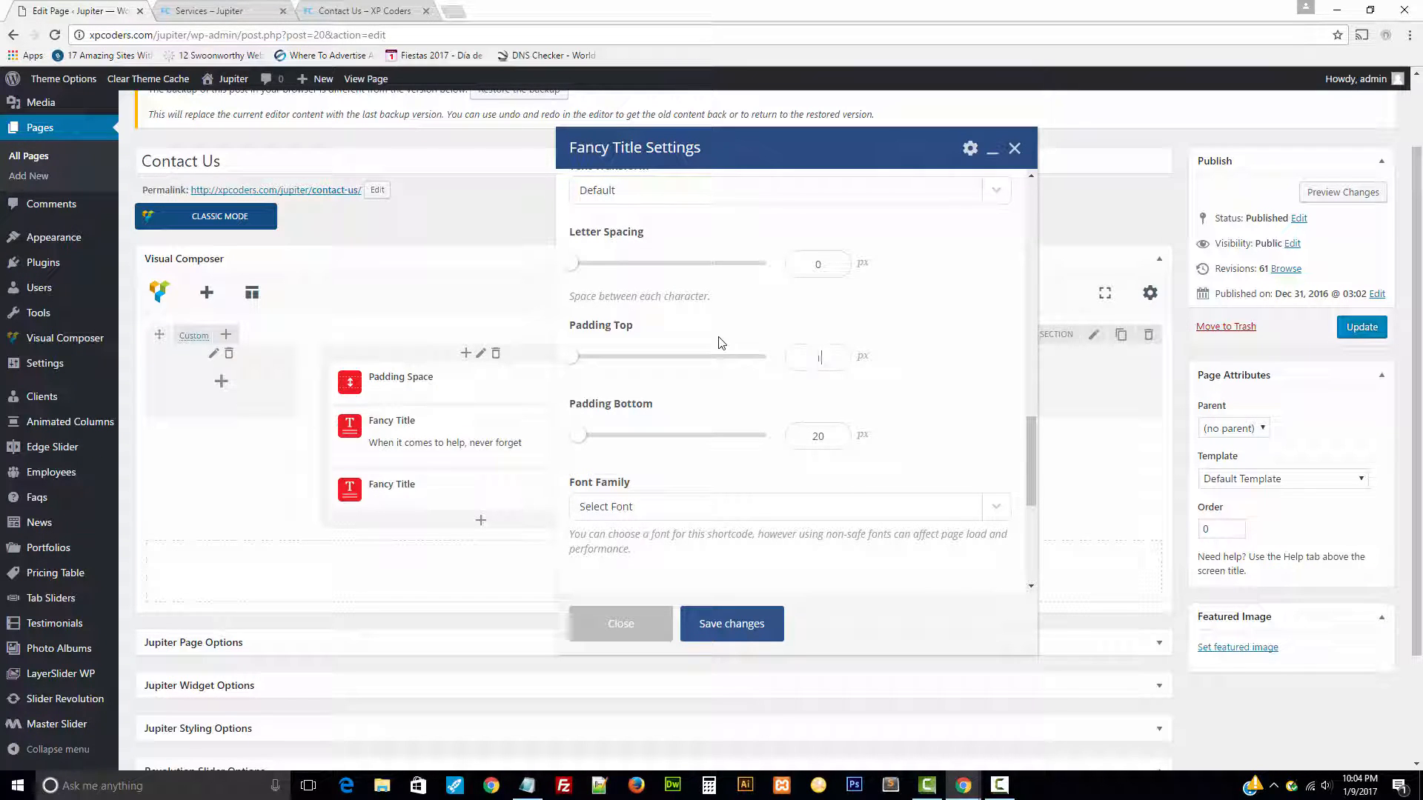
{"action": "type", "text": "10"}
{"action": "scroll", "coordinate": [791, 443], "scroll_direction": "down", "scroll_amount": 5}
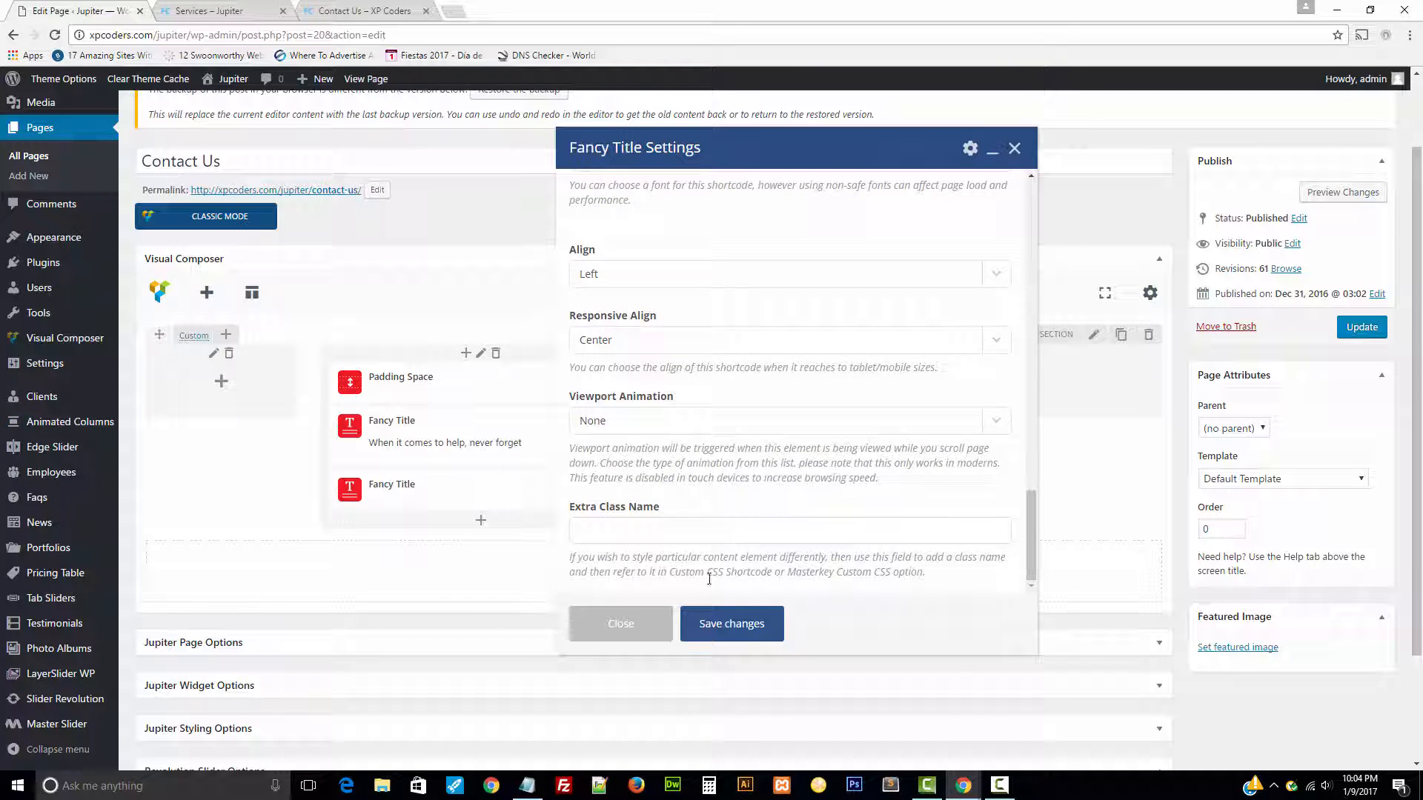
{"action": "left_click", "coordinate": [711, 621]}
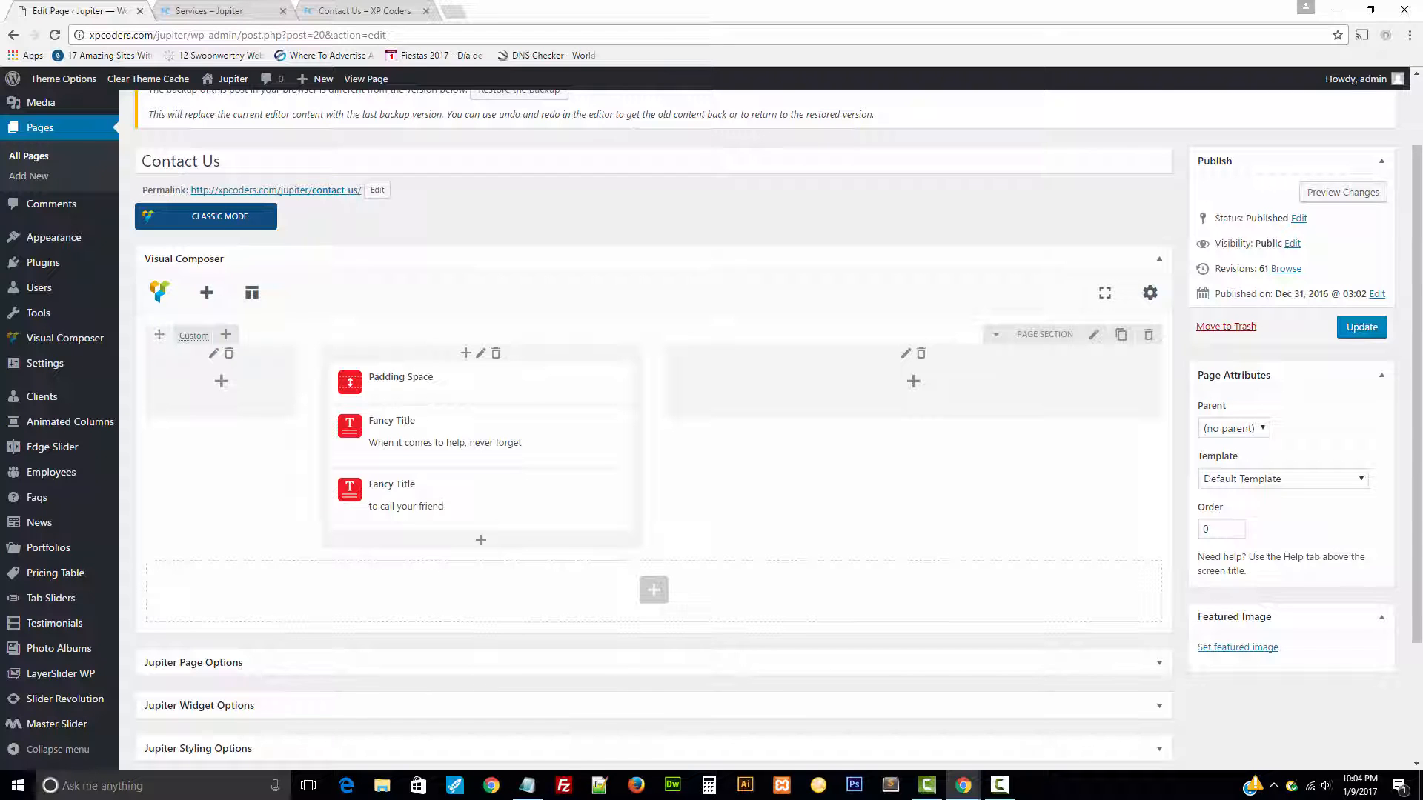
- Copy the demo header's "Praesent dictum vulputate" paragraph and add it as a third Fancy Title in the middle column
{"action": "left_click", "coordinate": [215, 10]}
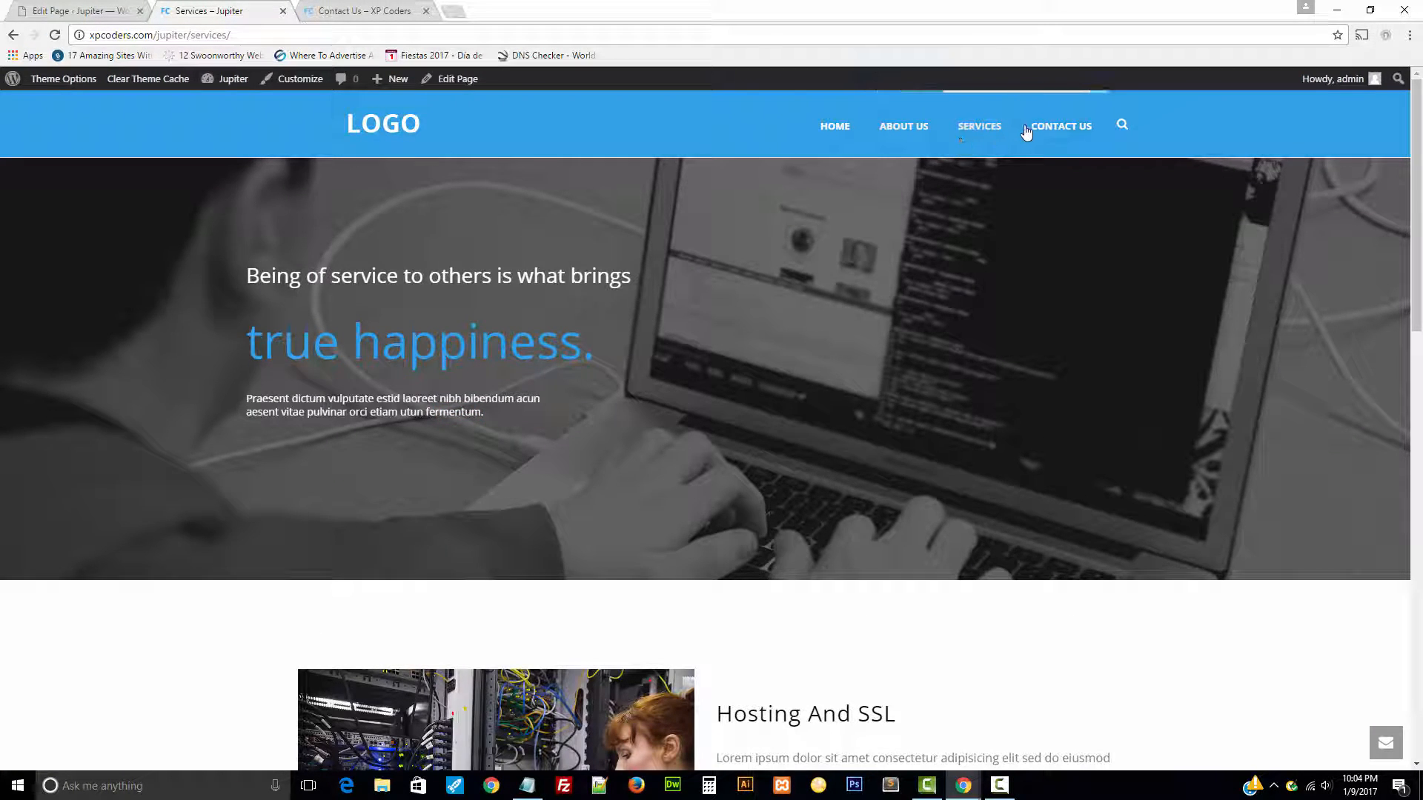
{"action": "left_click", "coordinate": [327, 7]}
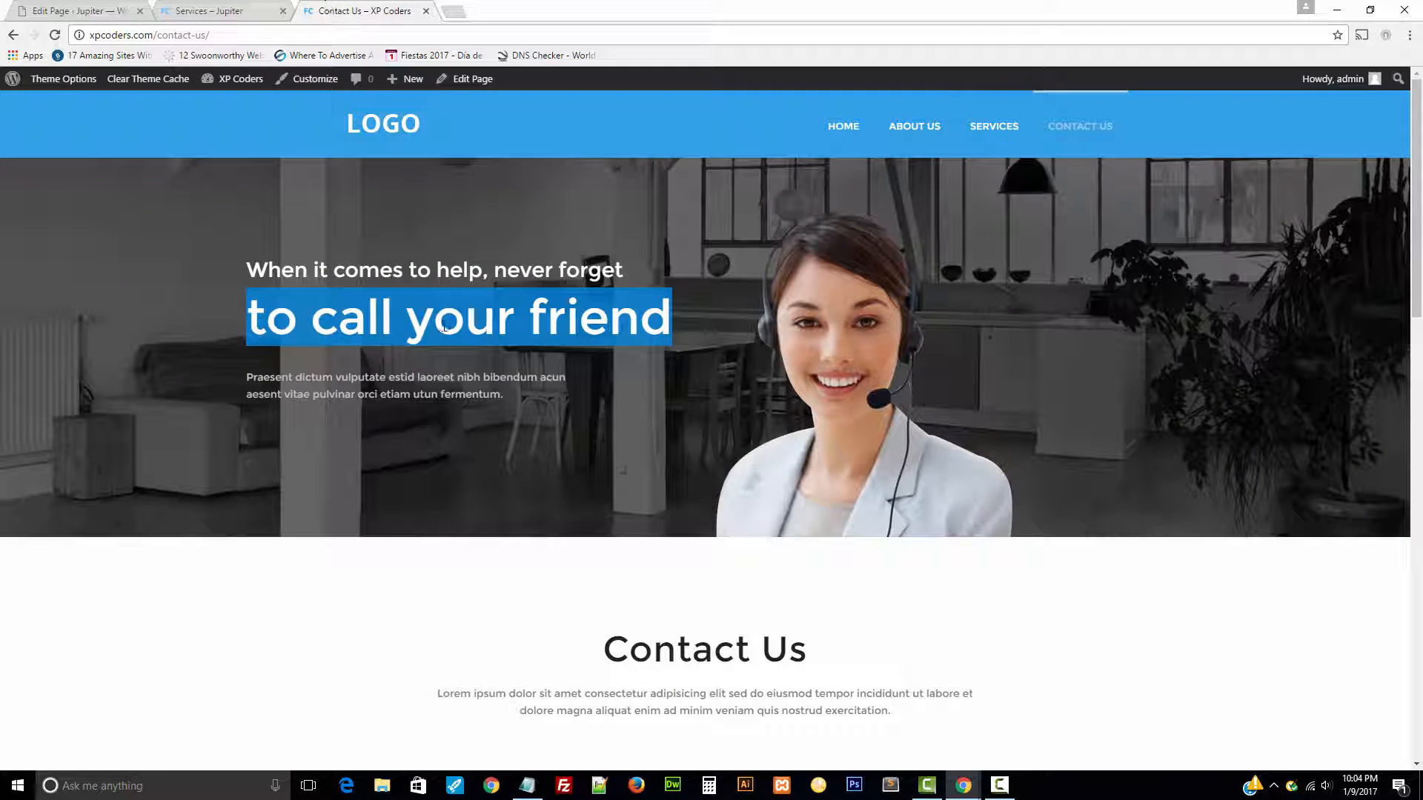
{"action": "left_click_drag", "start_coordinate": [509, 402], "coordinate": [243, 376]}
{"action": "left_click", "coordinate": [44, 8]}
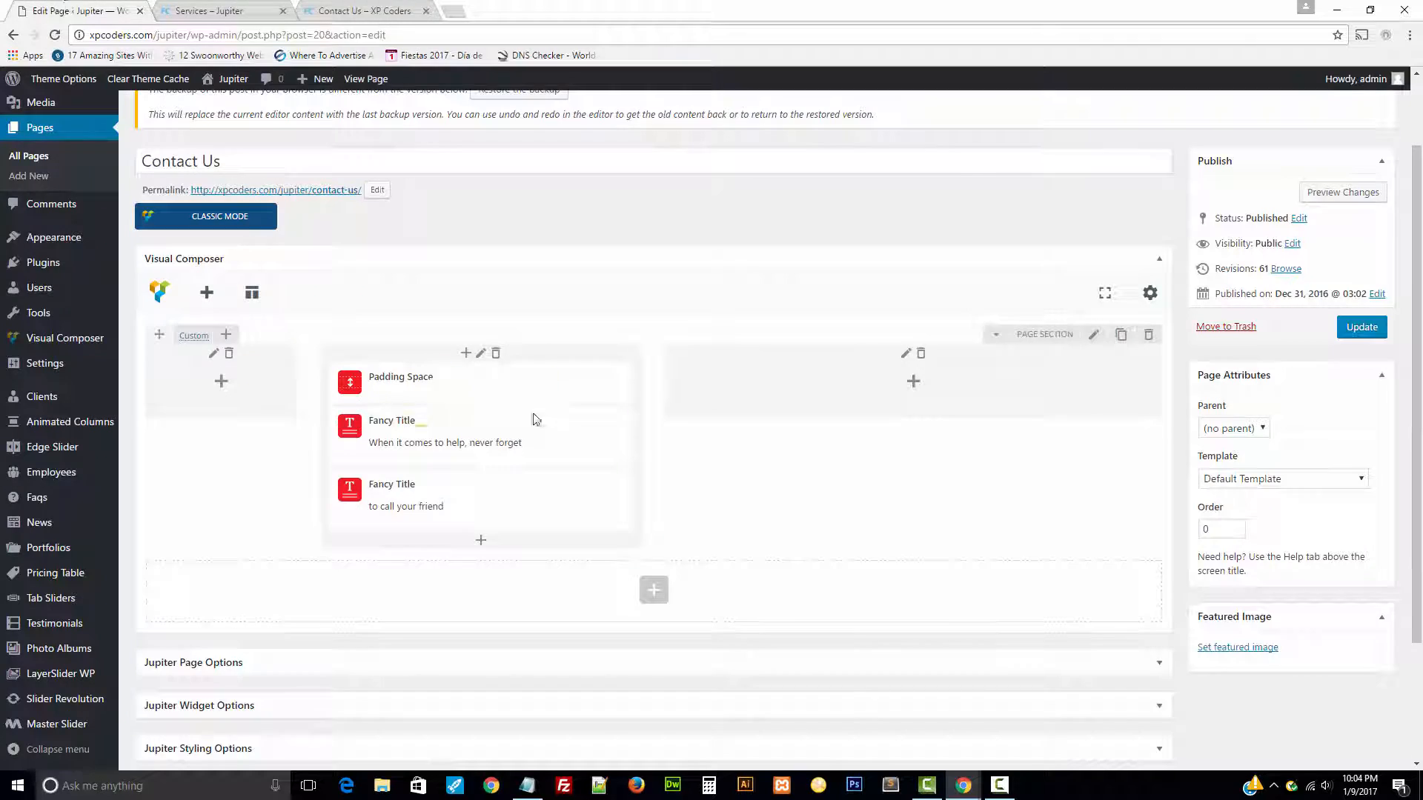
{"action": "scroll", "coordinate": [509, 483], "scroll_direction": "down", "scroll_amount": 2}
{"action": "left_click", "coordinate": [482, 425]}
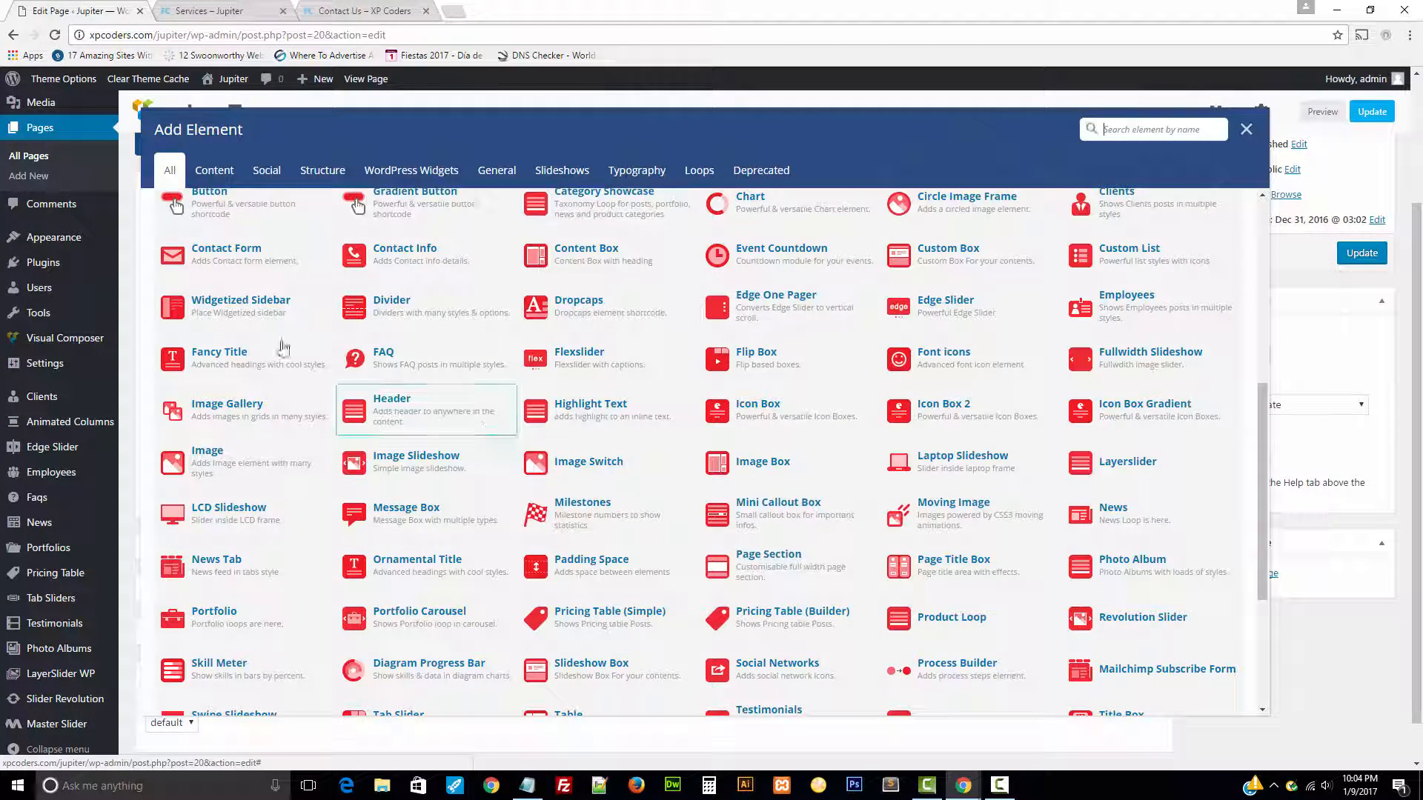
{"action": "scroll", "coordinate": [272, 319], "scroll_direction": "up", "scroll_amount": 1}
{"action": "left_click", "coordinate": [224, 332]}
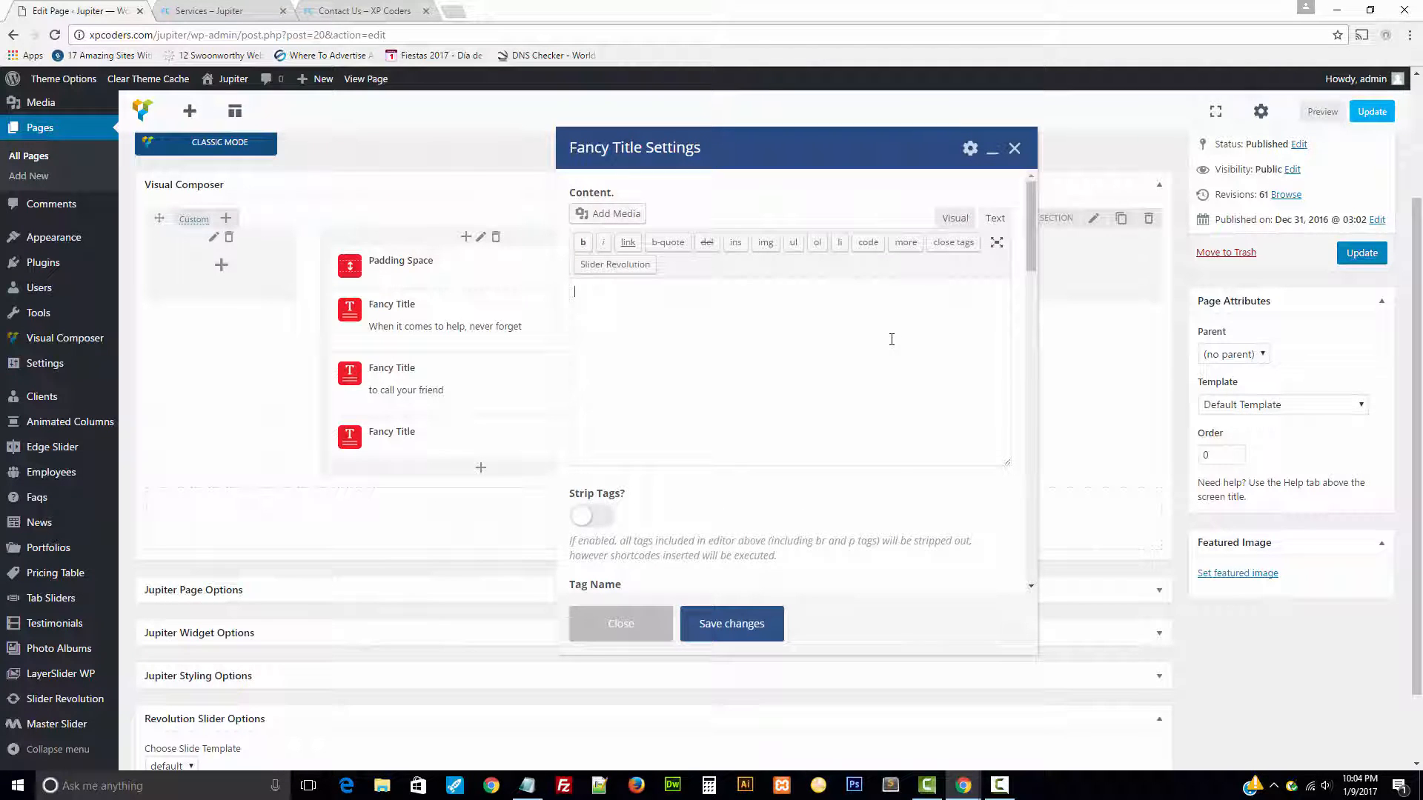
{"action": "key", "text": "ctrl+v"}
- Set the third Fancy Title's text color to white, adjust its bottom padding, and save the title settings
{"action": "scroll", "coordinate": [882, 355], "scroll_direction": "down", "scroll_amount": 2}
{"action": "scroll", "coordinate": [878, 360], "scroll_direction": "down", "scroll_amount": 3}
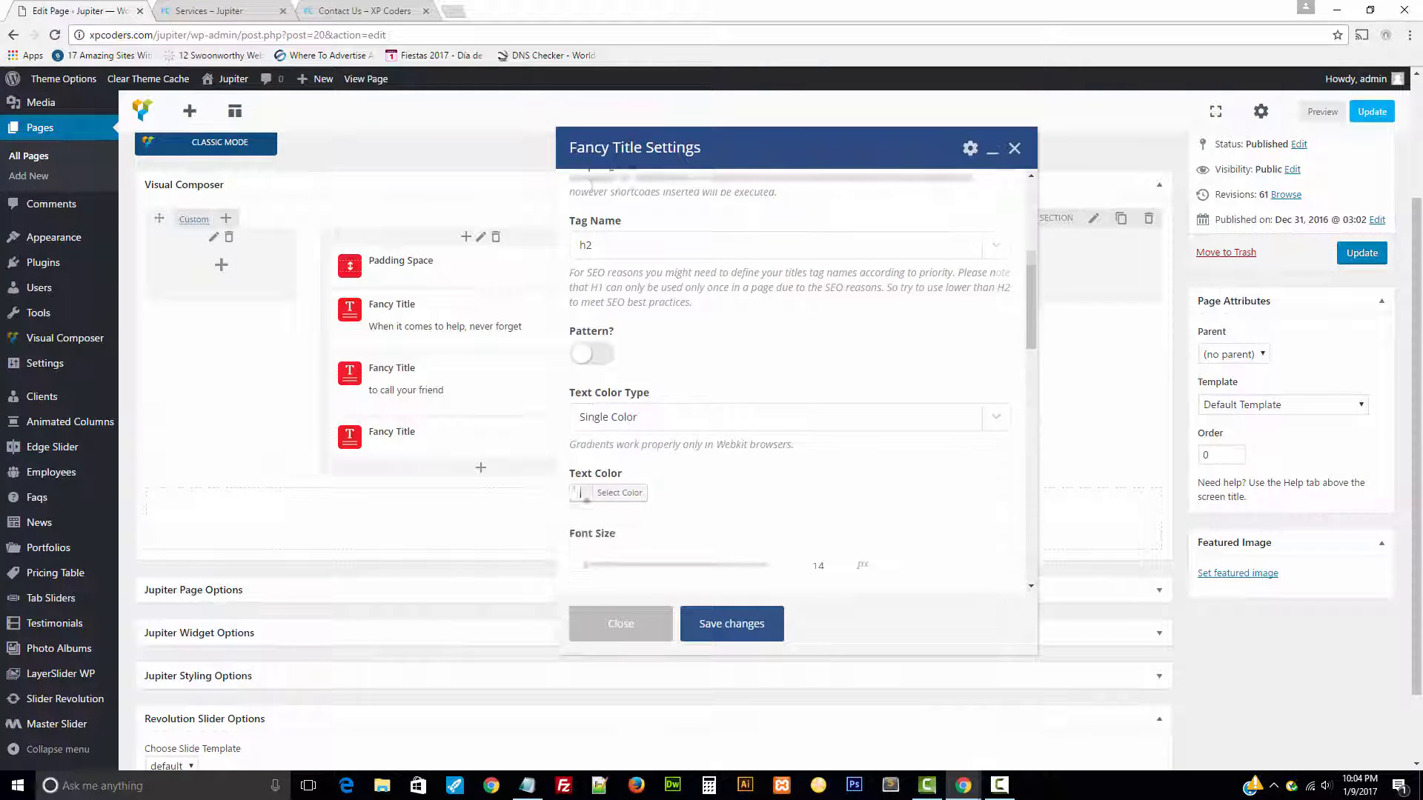
{"action": "left_click", "coordinate": [582, 487]}
{"action": "left_click", "coordinate": [430, 391]}
{"action": "scroll", "coordinate": [794, 460], "scroll_direction": "down", "scroll_amount": 2}
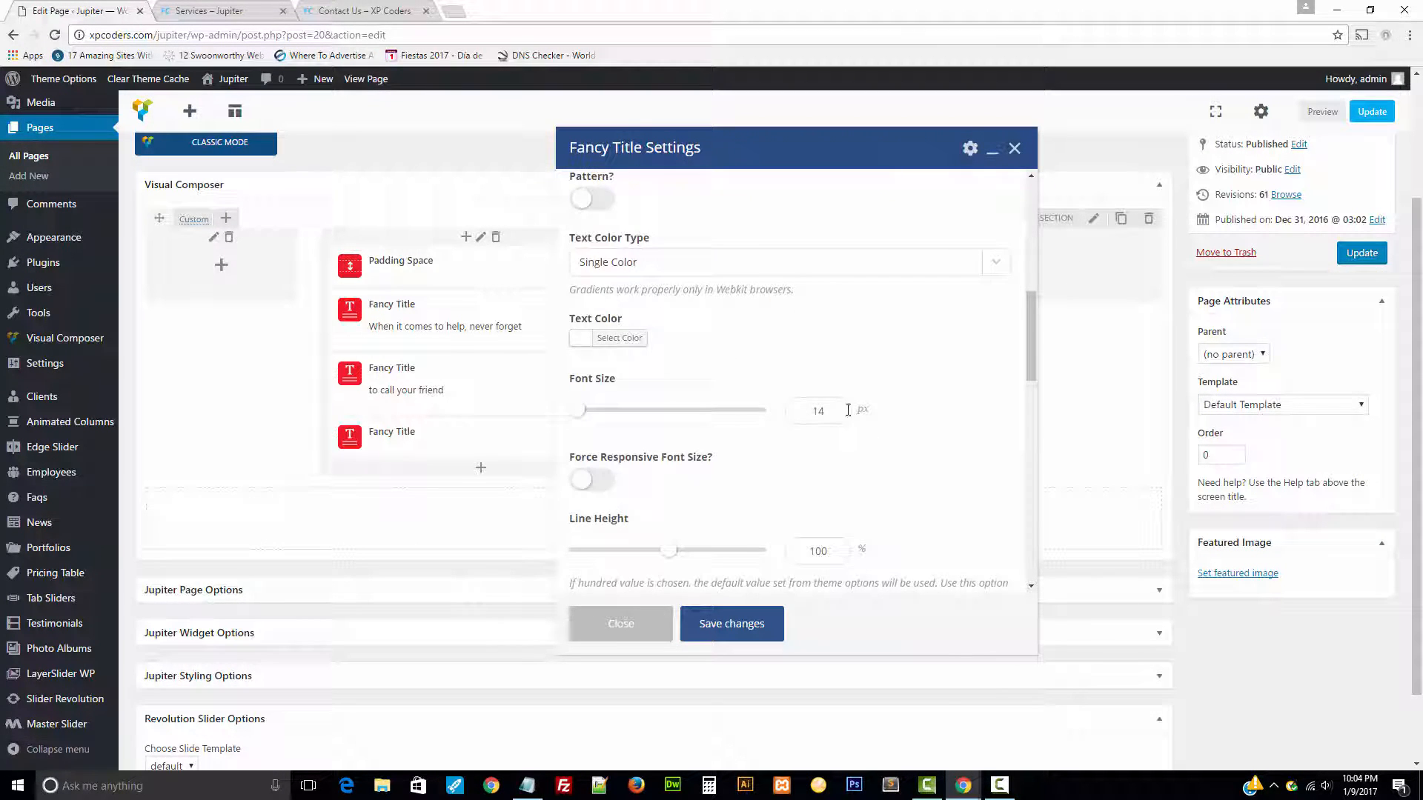
{"action": "scroll", "coordinate": [932, 412], "scroll_direction": "down", "scroll_amount": 6}
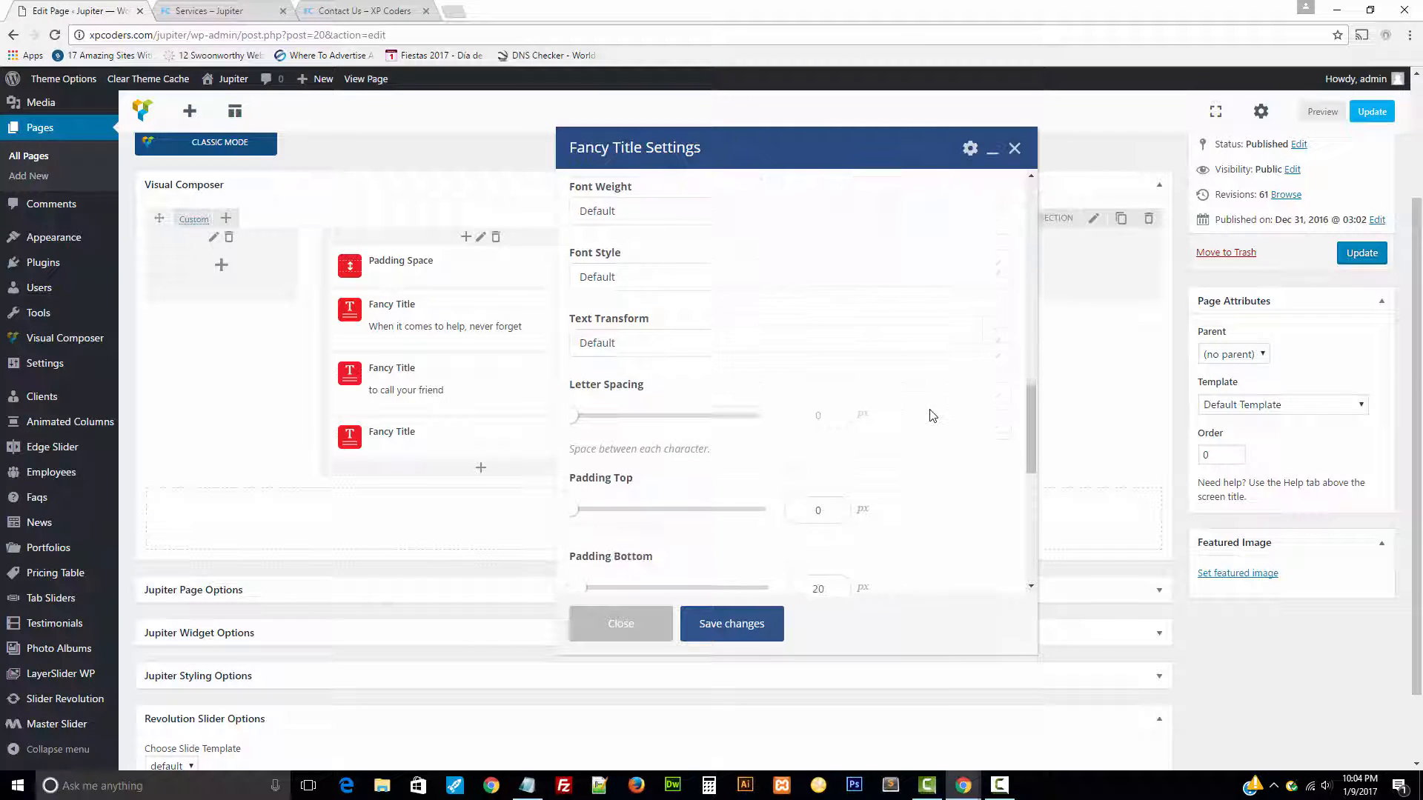
{"action": "left_click_drag", "start_coordinate": [839, 443], "coordinate": [700, 439]}
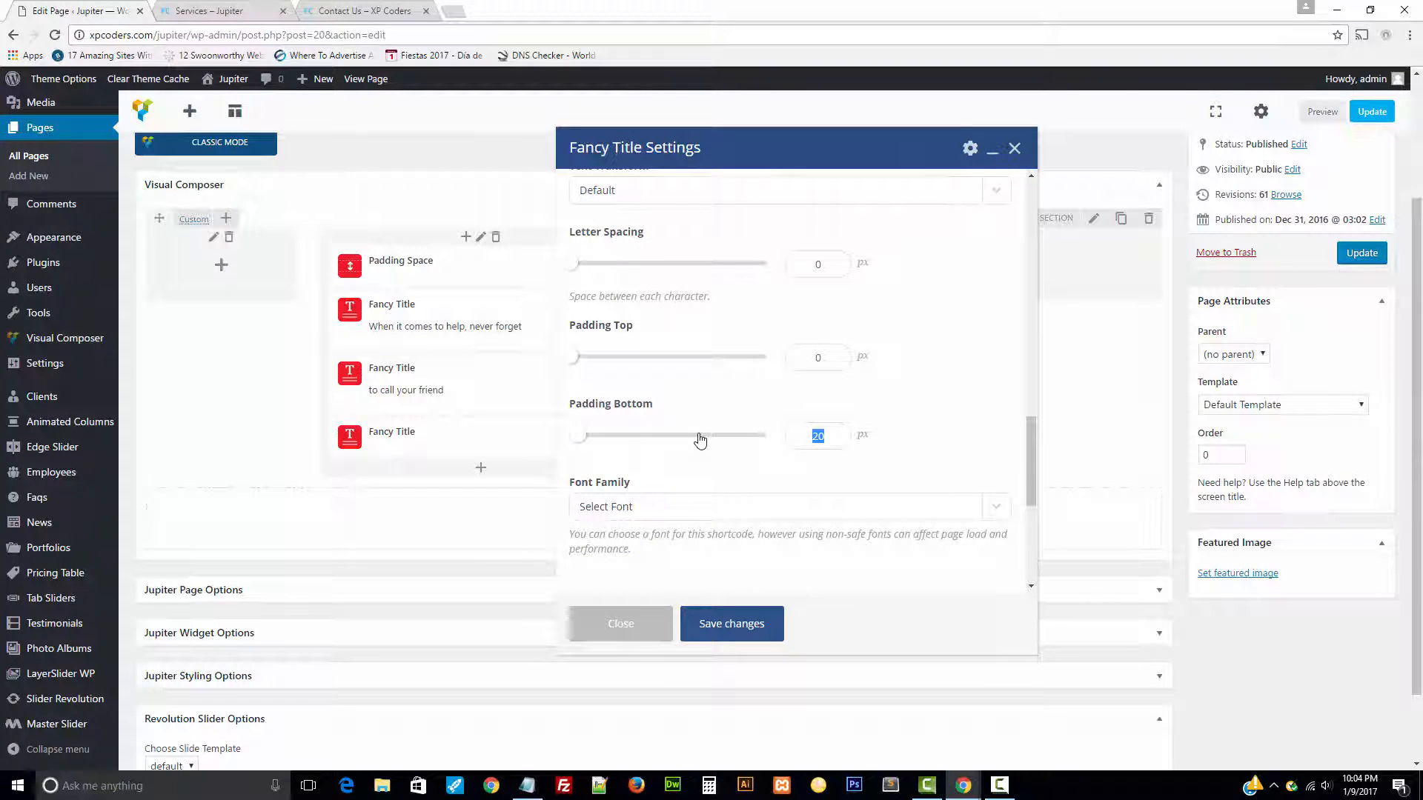
{"action": "left_click", "coordinate": [720, 621]}
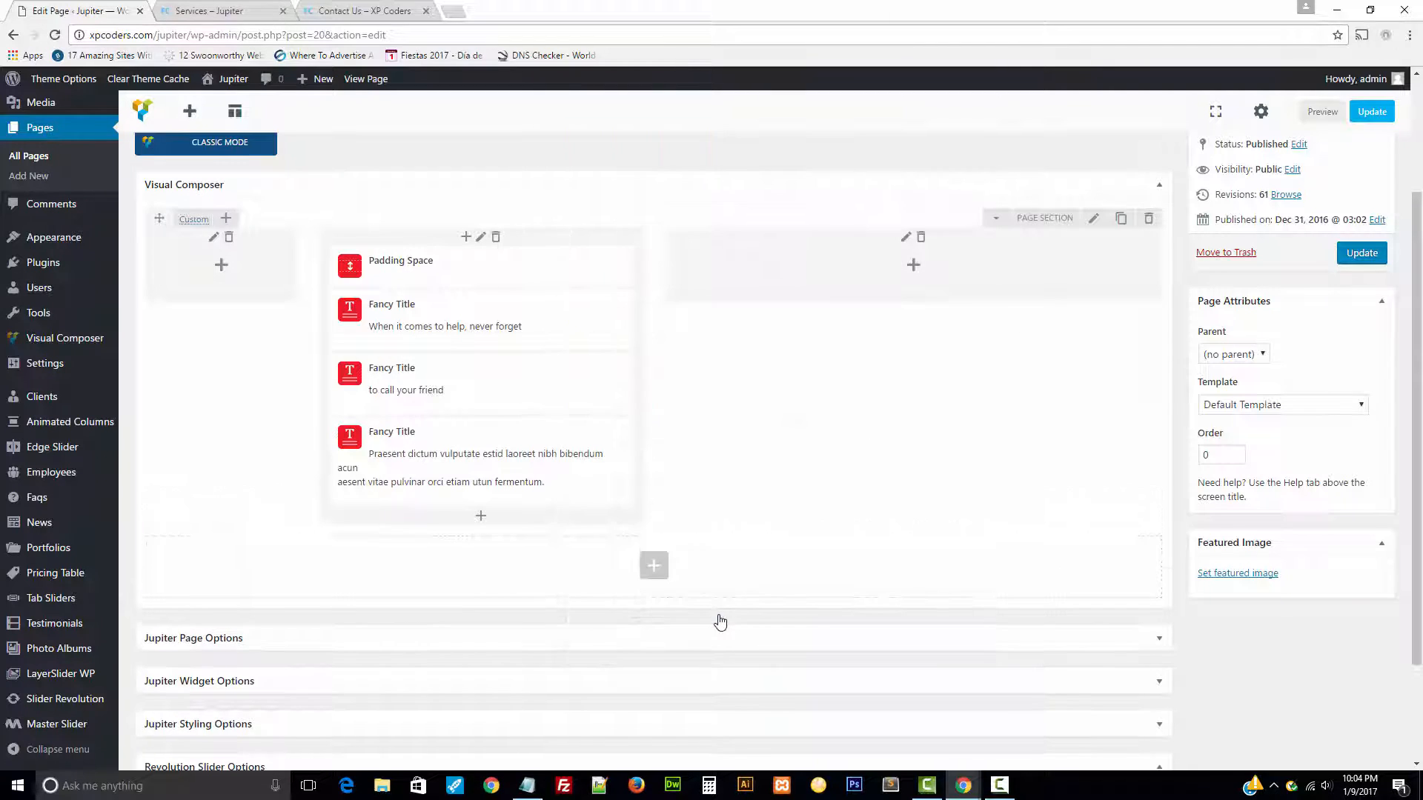
- Add an Image element to the empty third column using the women-02-1.png headset photo from the media library
{"action": "left_click", "coordinate": [912, 267]}
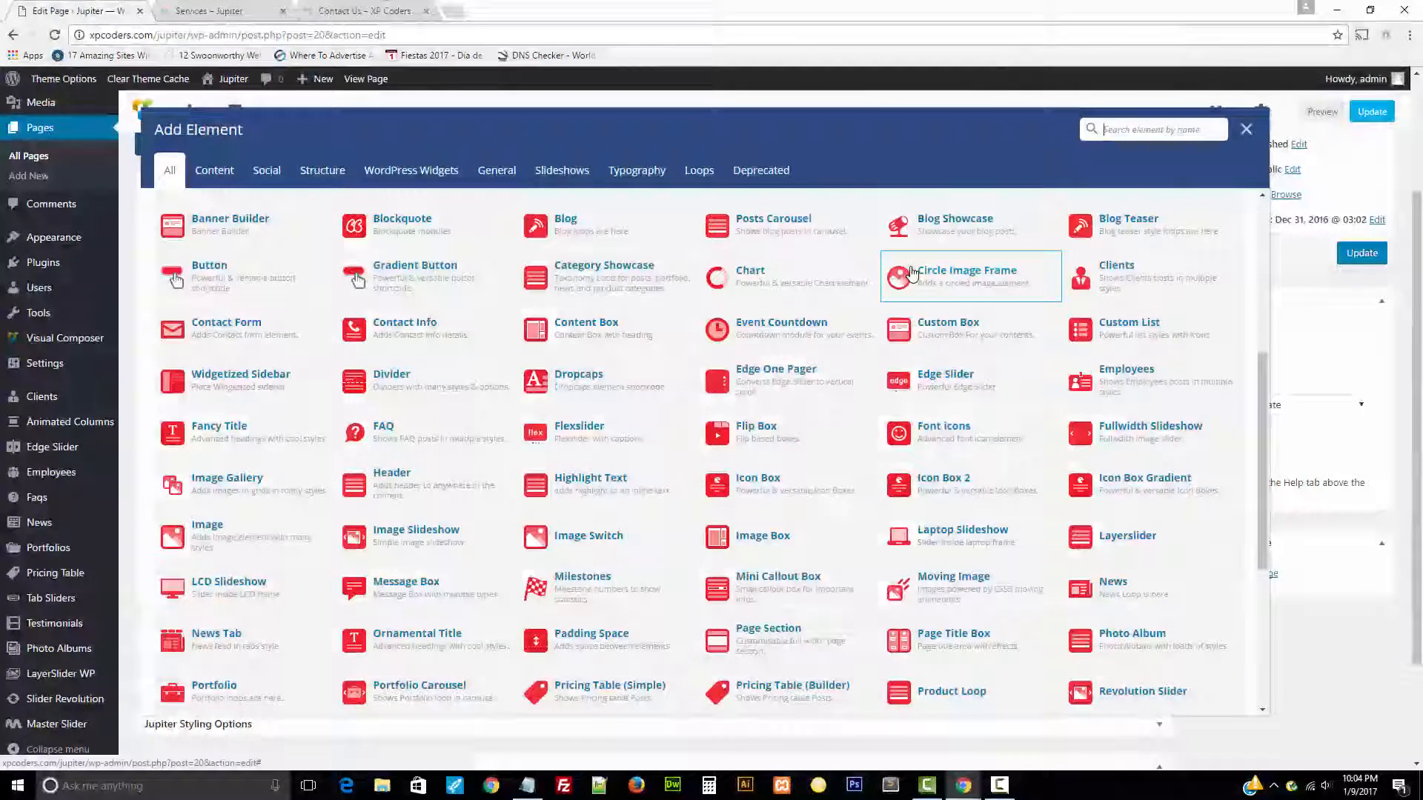
{"action": "scroll", "coordinate": [222, 386], "scroll_direction": "down", "scroll_amount": 1}
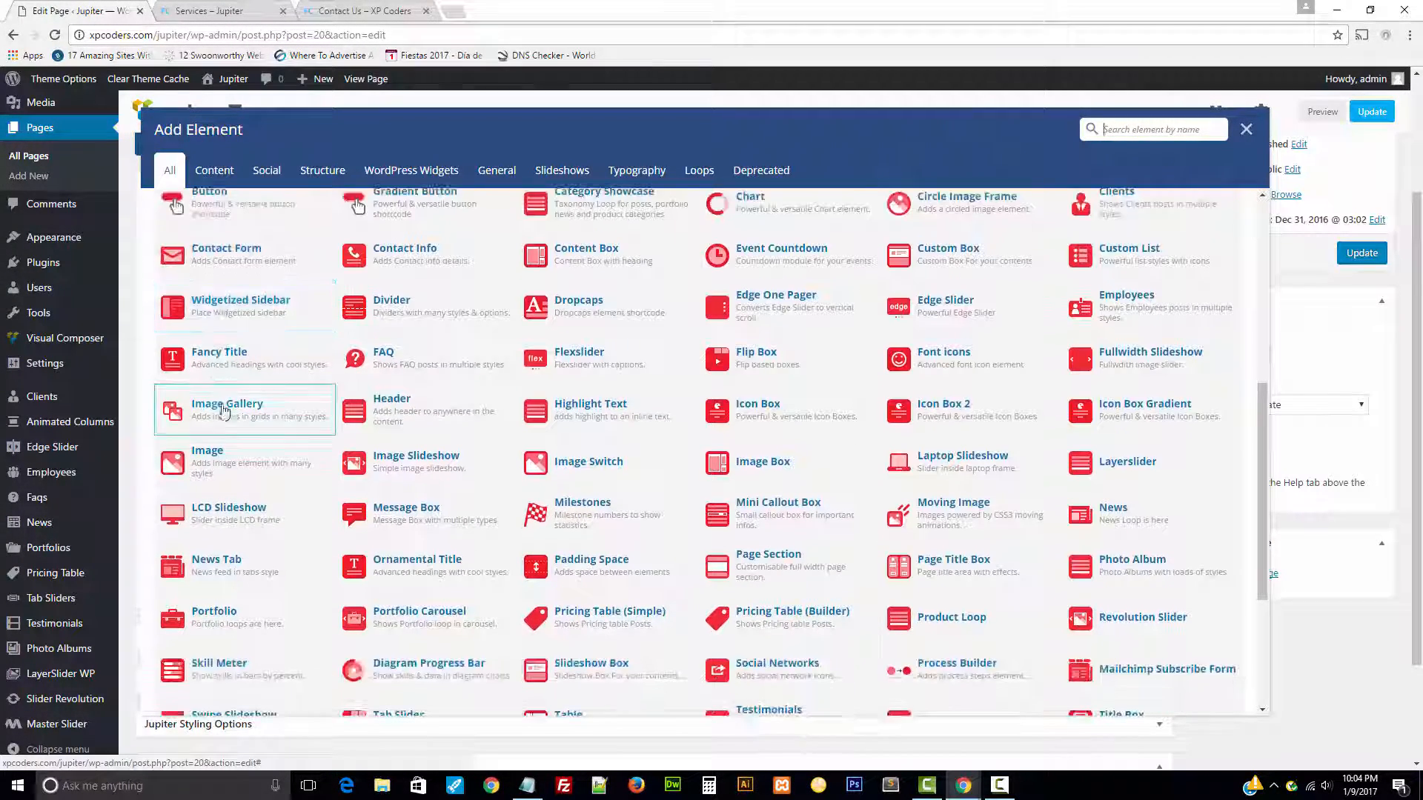
{"action": "left_click", "coordinate": [212, 455]}
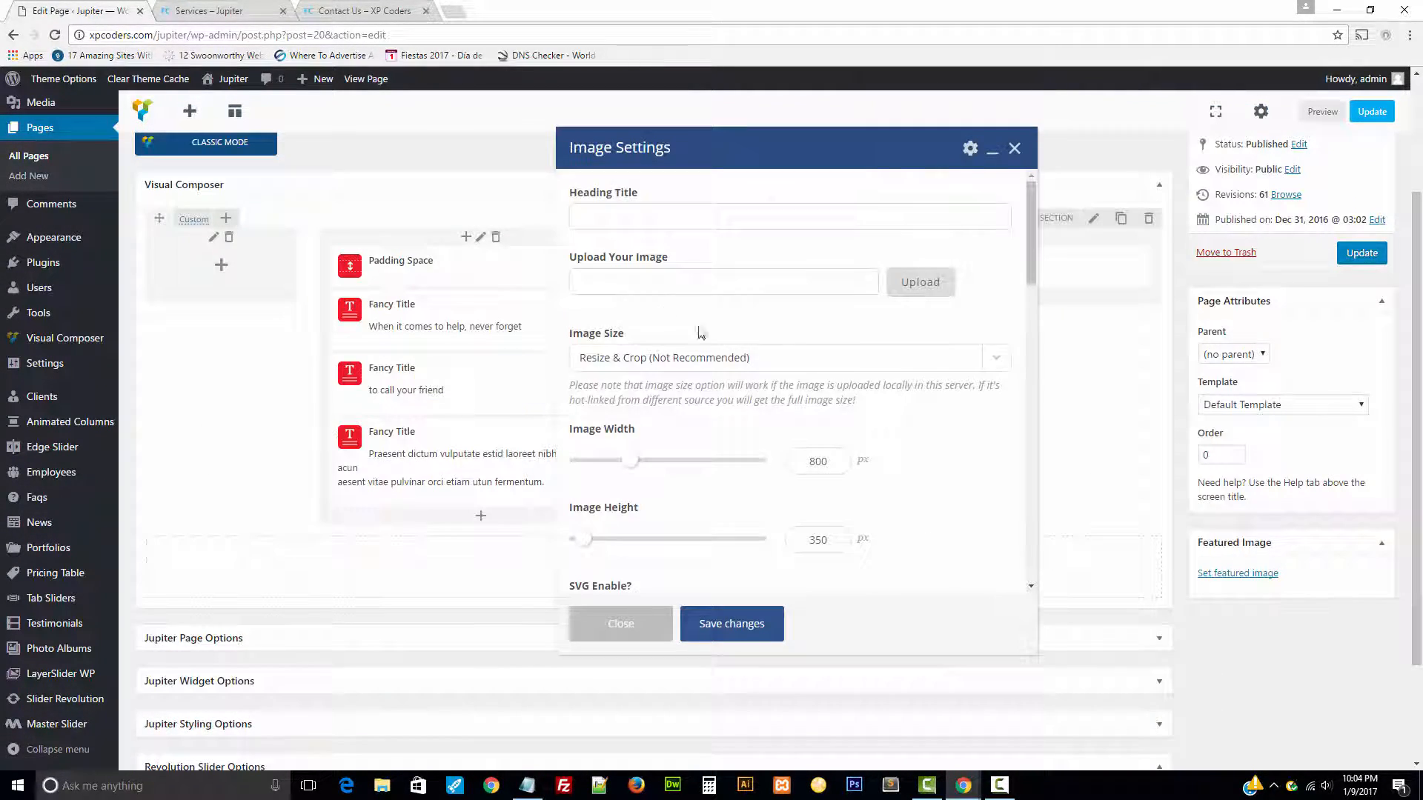
{"action": "left_click", "coordinate": [920, 282]}
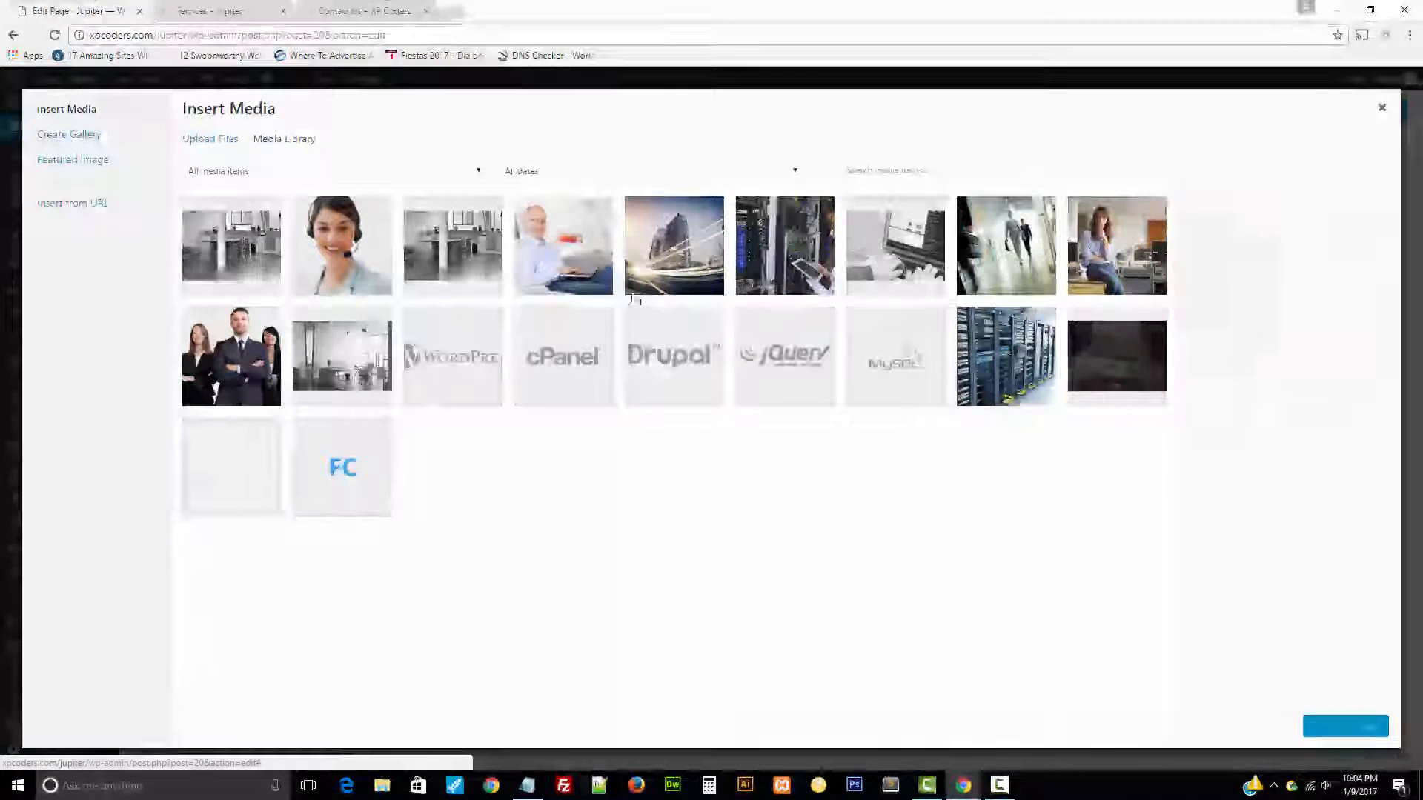
{"action": "left_click", "coordinate": [336, 273]}
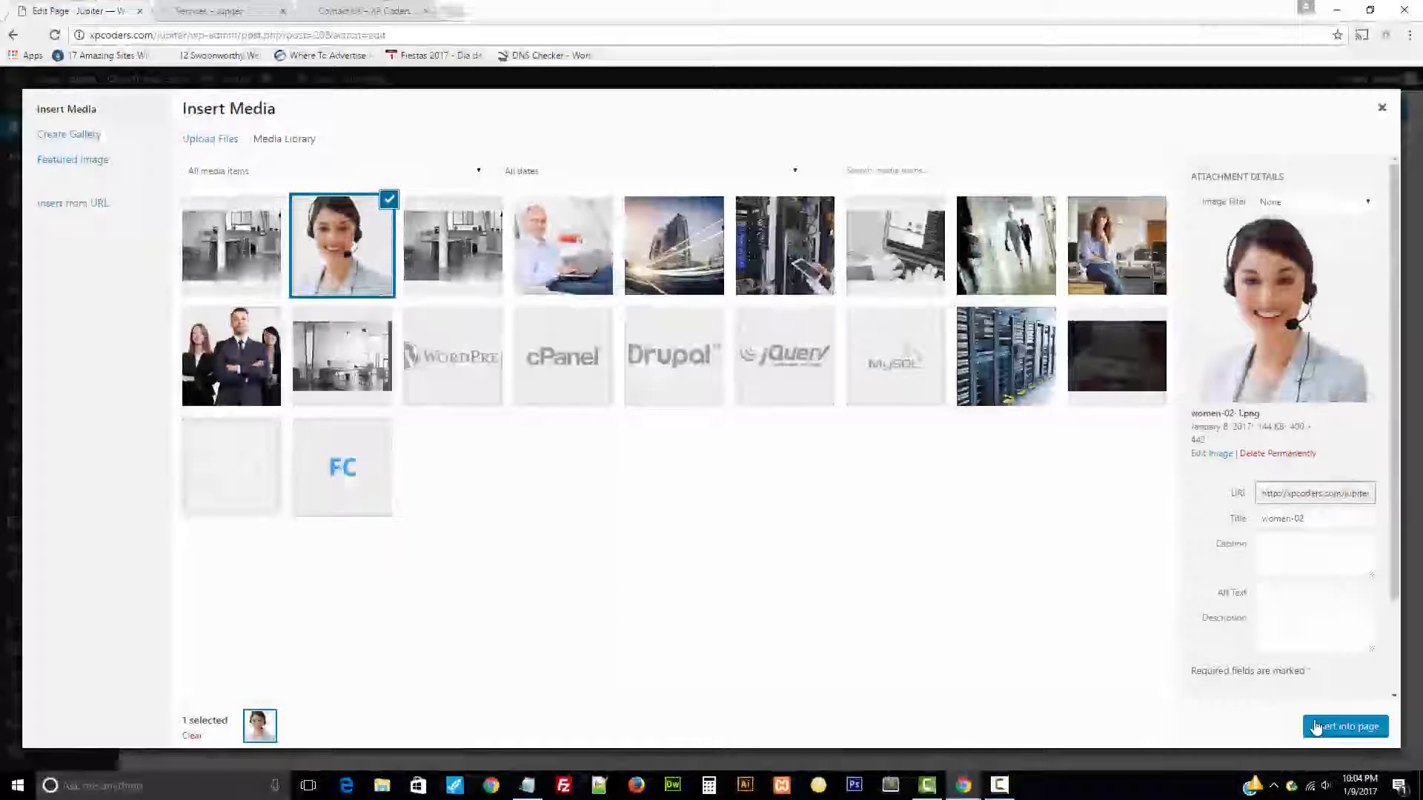
{"action": "left_click", "coordinate": [1316, 727]}
- Set the headset photo's image size to Default - Original Size
{"action": "scroll", "coordinate": [810, 492], "scroll_direction": "down", "scroll_amount": 3}
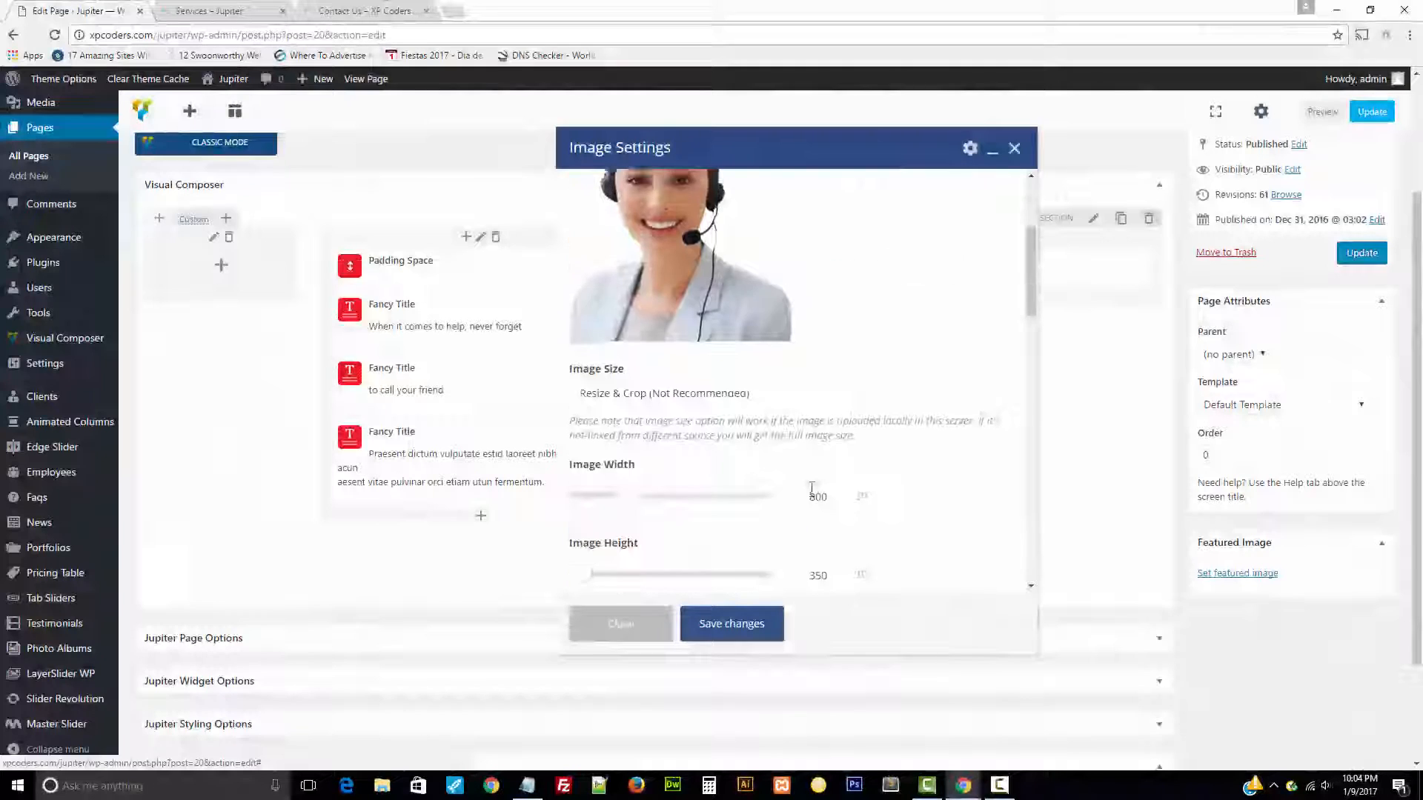
{"action": "left_click", "coordinate": [814, 461]}
{"action": "left_click", "coordinate": [814, 480]}
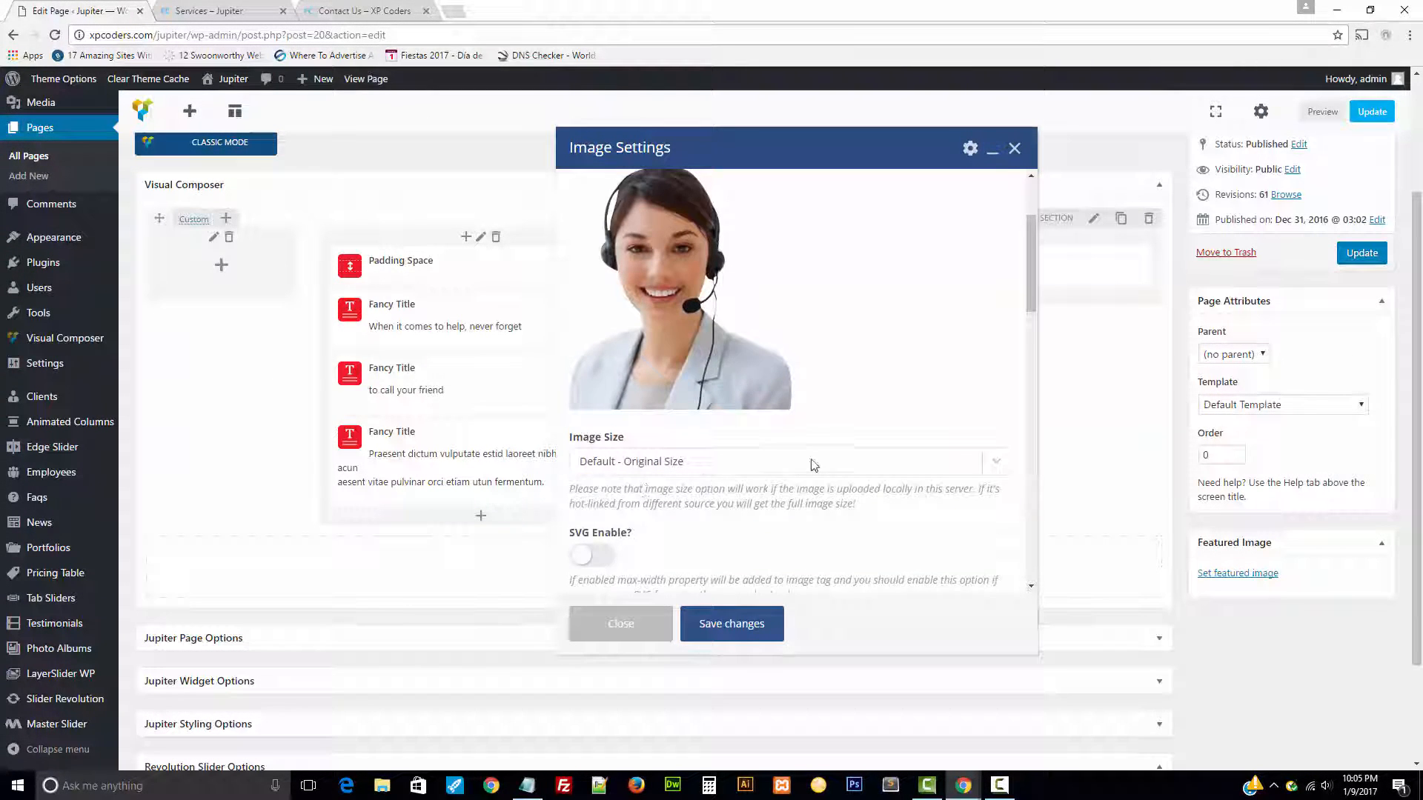
{"action": "scroll", "coordinate": [813, 464], "scroll_direction": "down", "scroll_amount": 4}
{"action": "scroll", "coordinate": [807, 468], "scroll_direction": "up", "scroll_amount": 4}
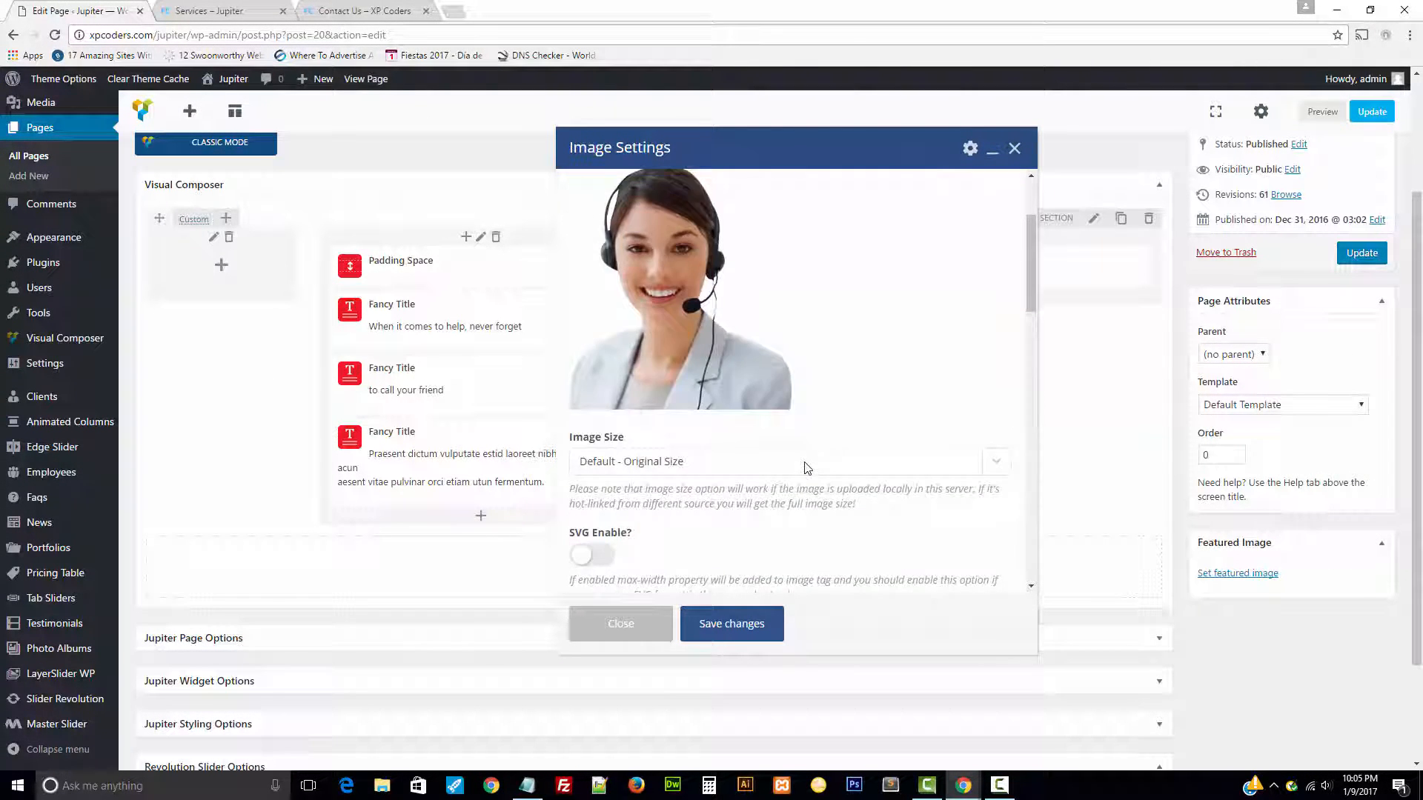
{"action": "scroll", "coordinate": [807, 469], "scroll_direction": "up", "scroll_amount": 2}
- Set the image's bottom margin to 0 px and save the image settings
{"action": "scroll", "coordinate": [804, 469], "scroll_direction": "down", "scroll_amount": 7}
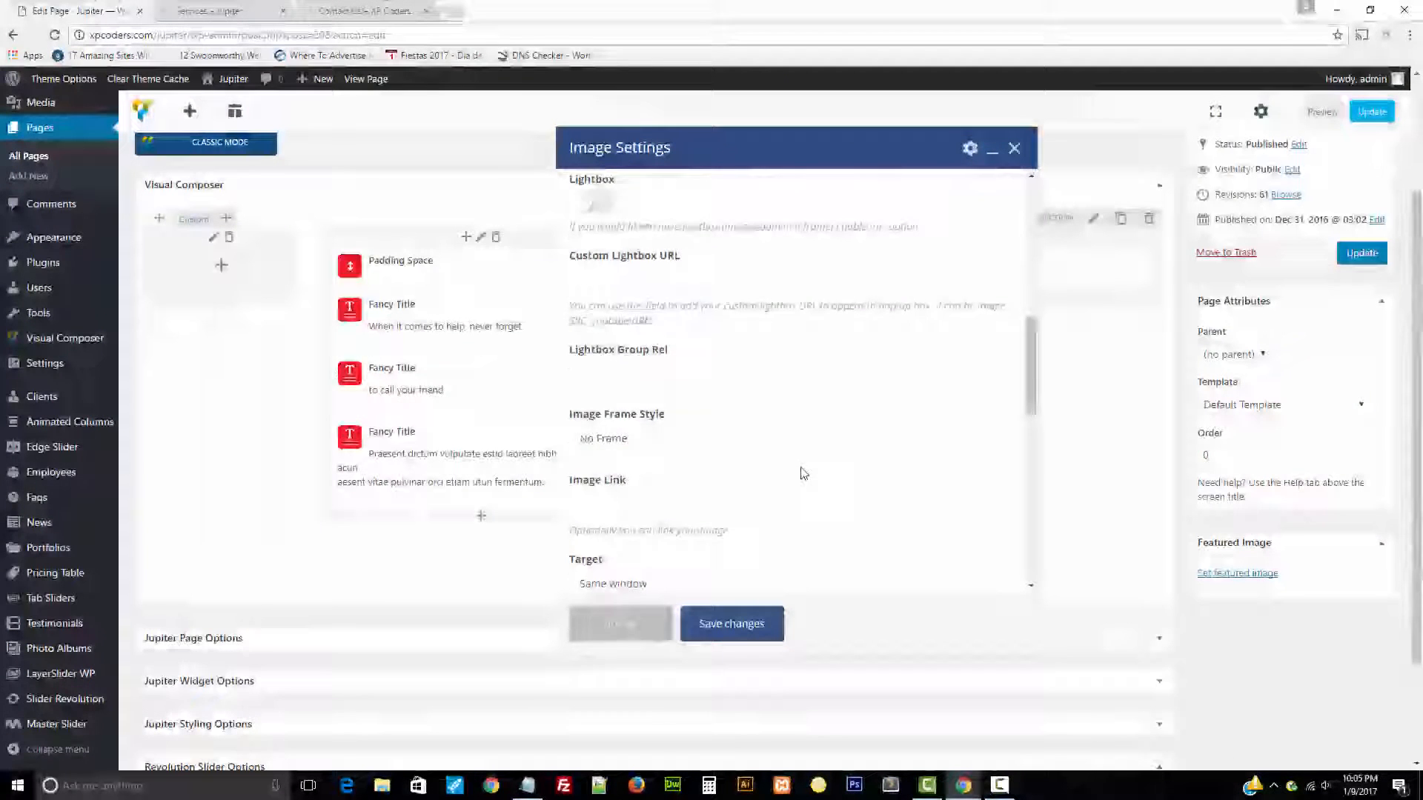
{"action": "scroll", "coordinate": [805, 473], "scroll_direction": "down", "scroll_amount": 2}
{"action": "scroll", "coordinate": [804, 473], "scroll_direction": "up", "scroll_amount": 5}
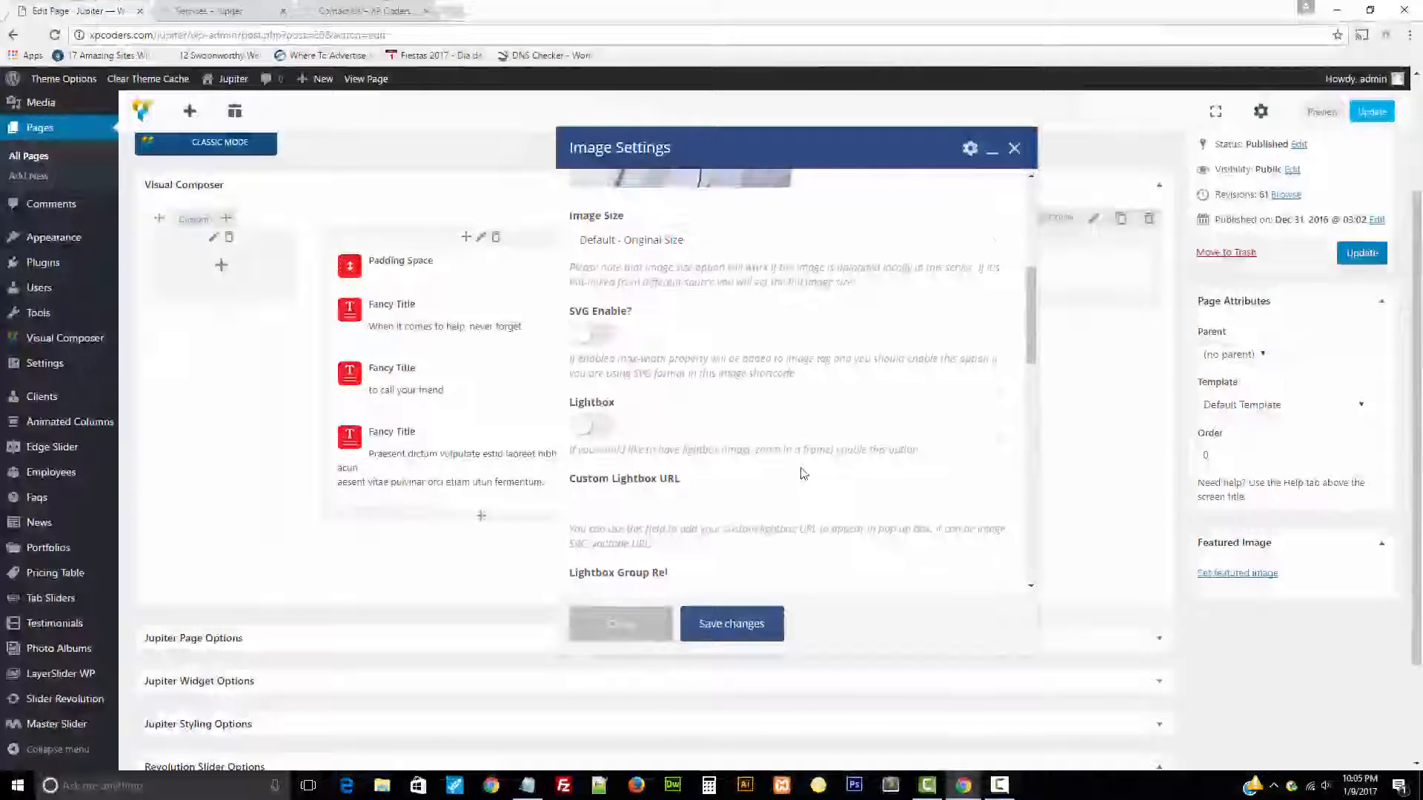
{"action": "scroll", "coordinate": [804, 473], "scroll_direction": "up", "scroll_amount": 3}
{"action": "scroll", "coordinate": [805, 474], "scroll_direction": "down", "scroll_amount": 6}
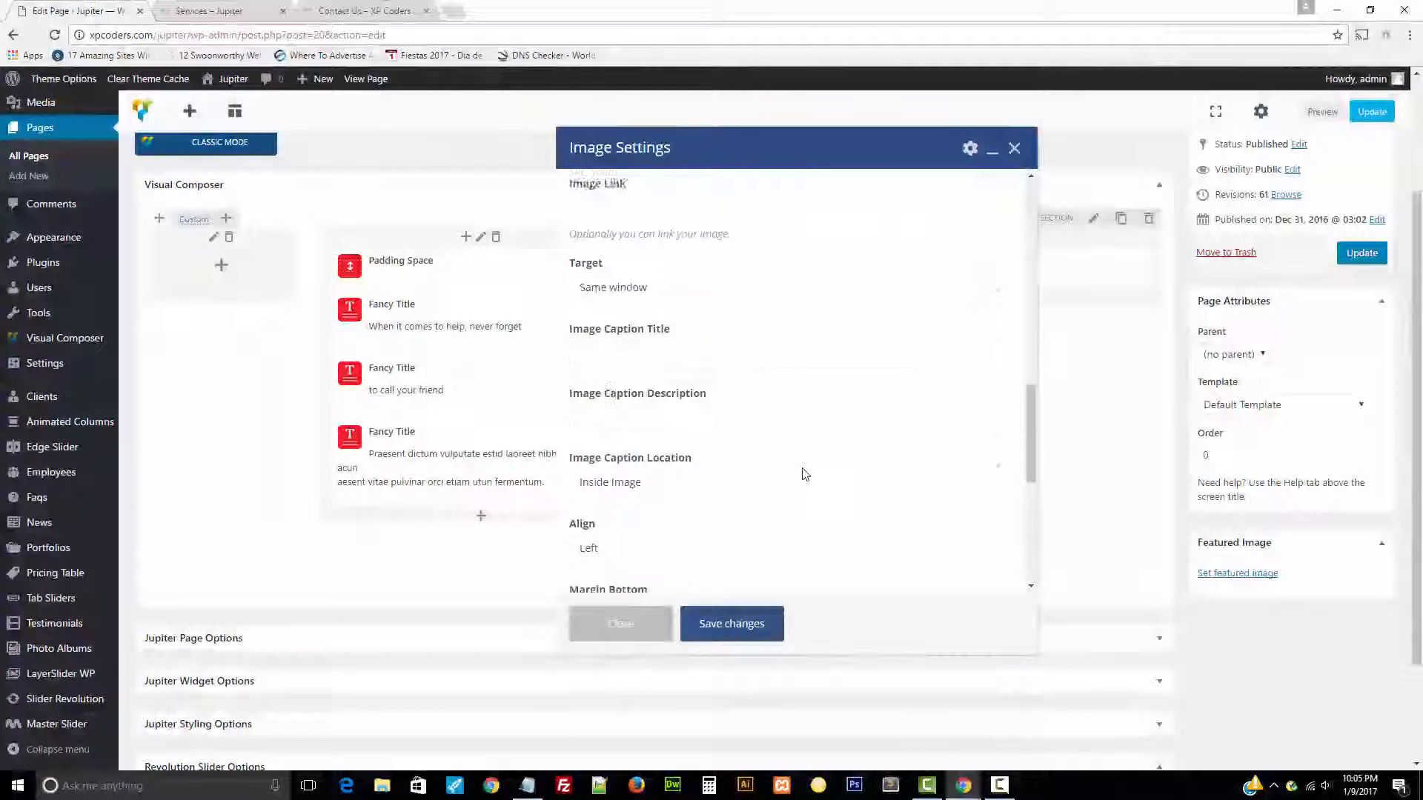
{"action": "scroll", "coordinate": [806, 475], "scroll_direction": "down", "scroll_amount": 4}
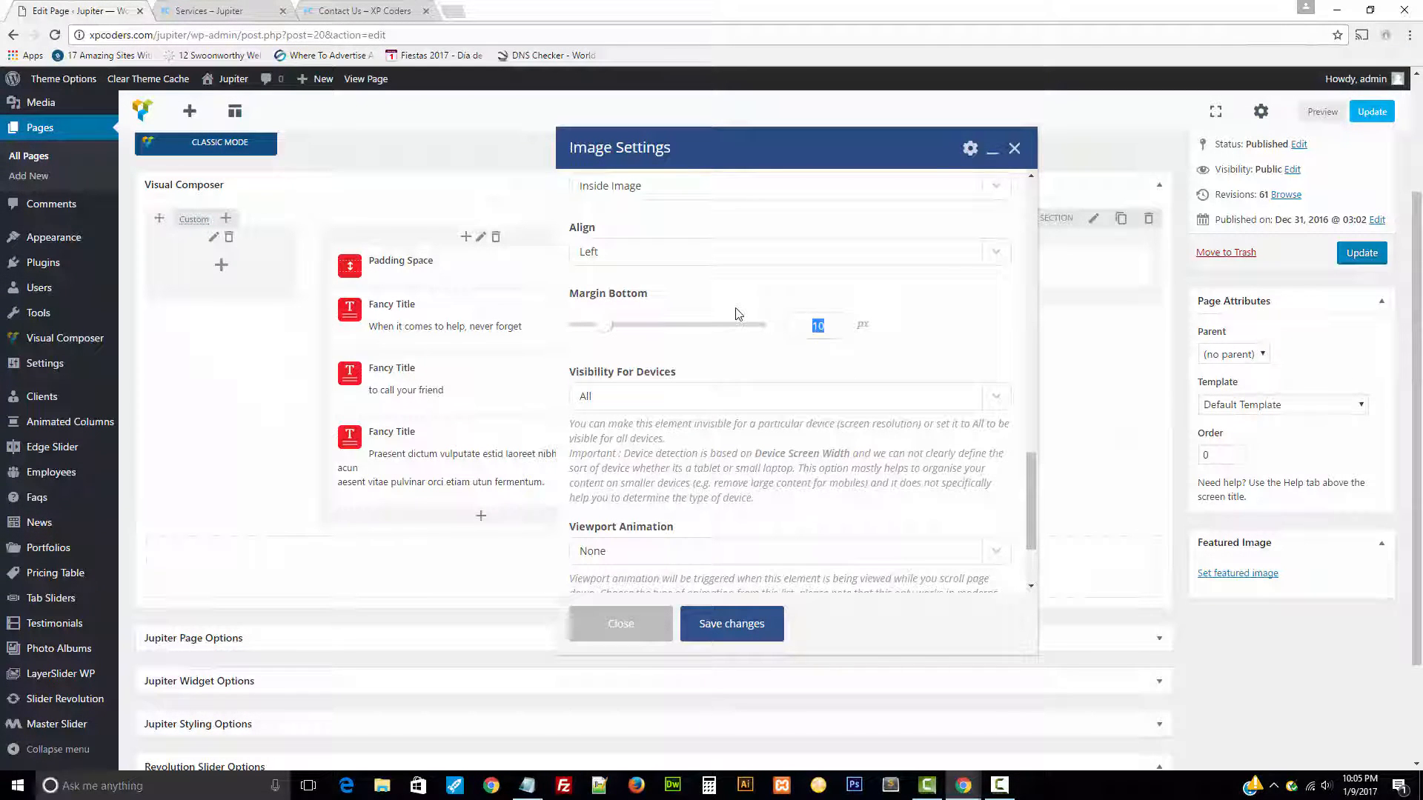
{"action": "scroll", "coordinate": [757, 315], "scroll_direction": "down", "scroll_amount": 5}
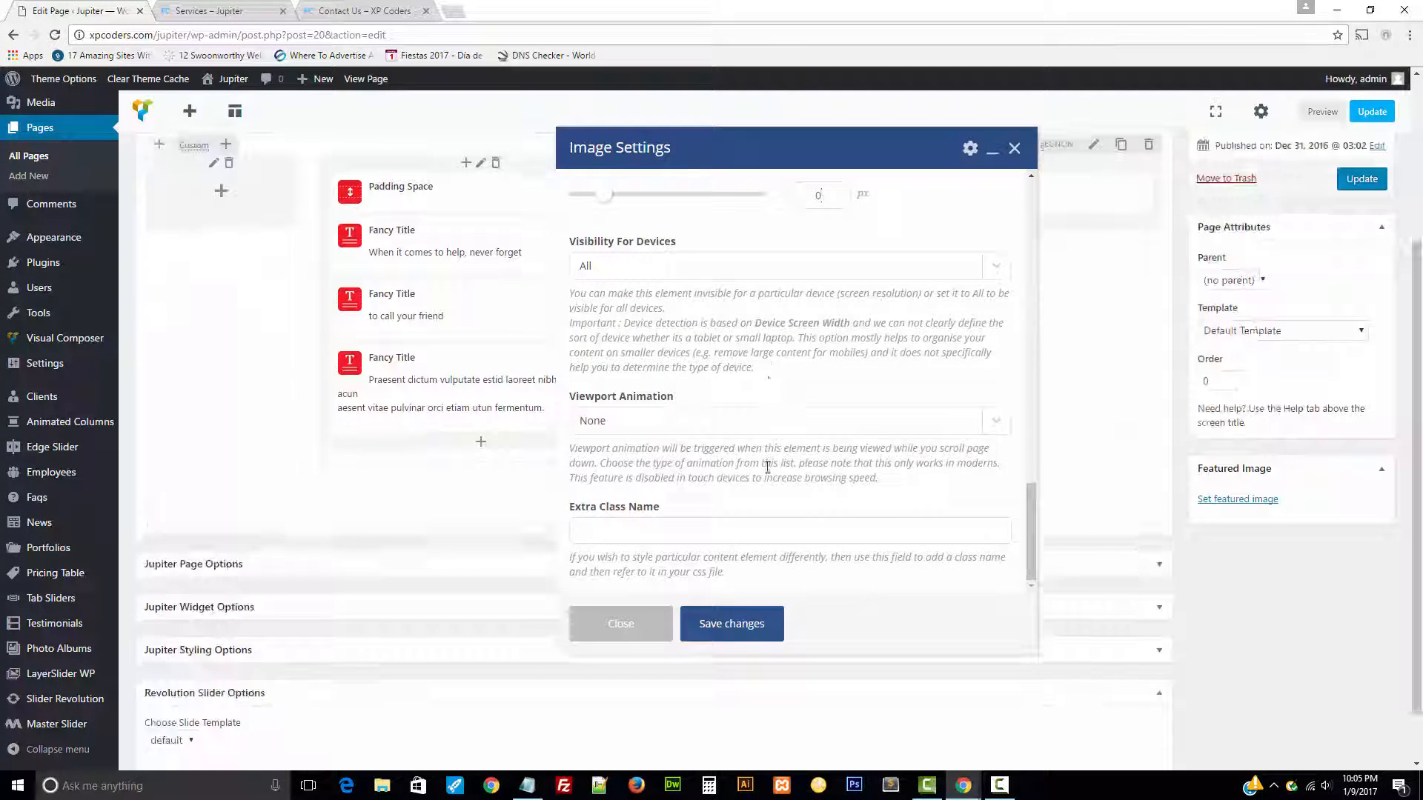
{"action": "left_click", "coordinate": [735, 623]}
- Update the page and open the Jupiter site's live Contact Us page to check the header's layout
{"action": "scroll", "coordinate": [880, 561], "scroll_direction": "up", "scroll_amount": 4}
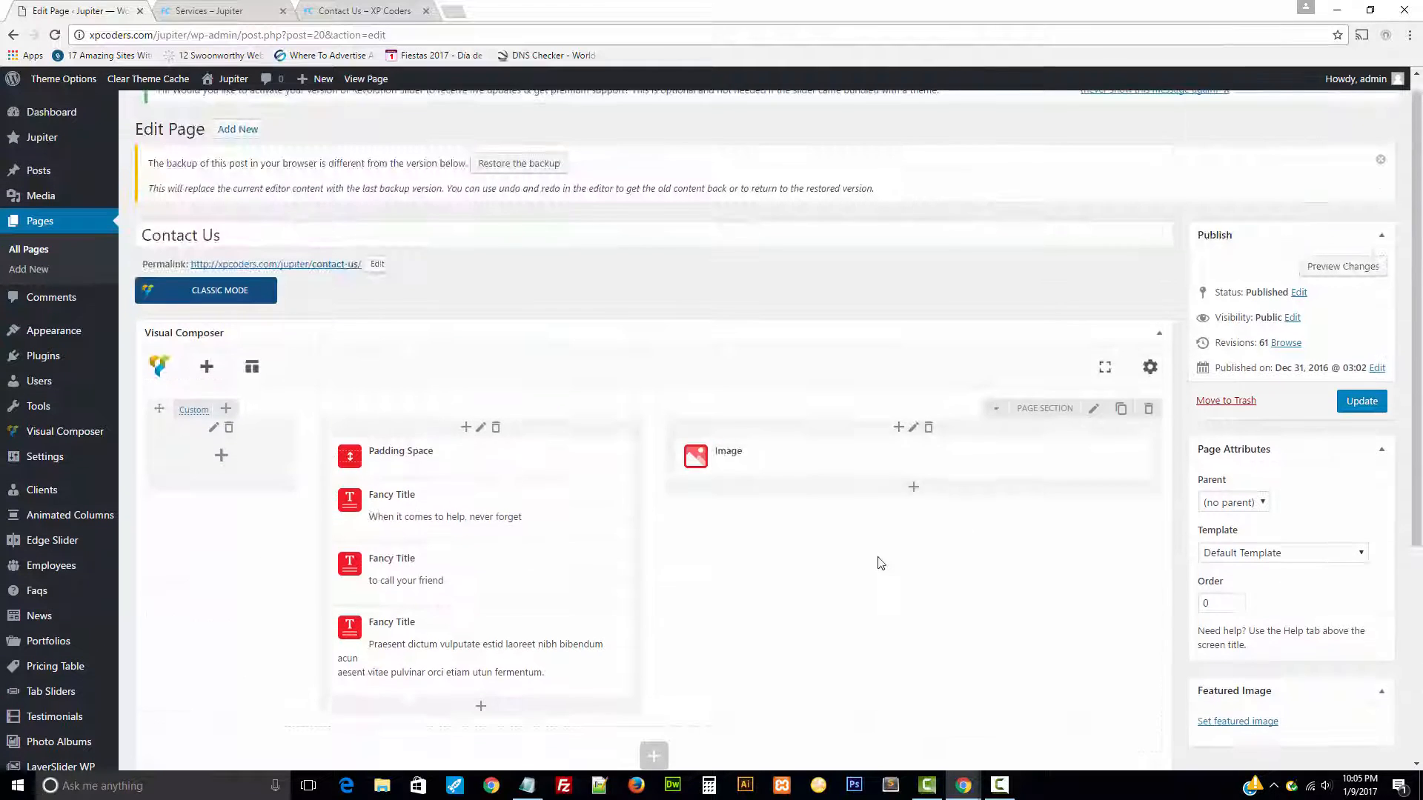
{"action": "left_click", "coordinate": [1371, 404]}
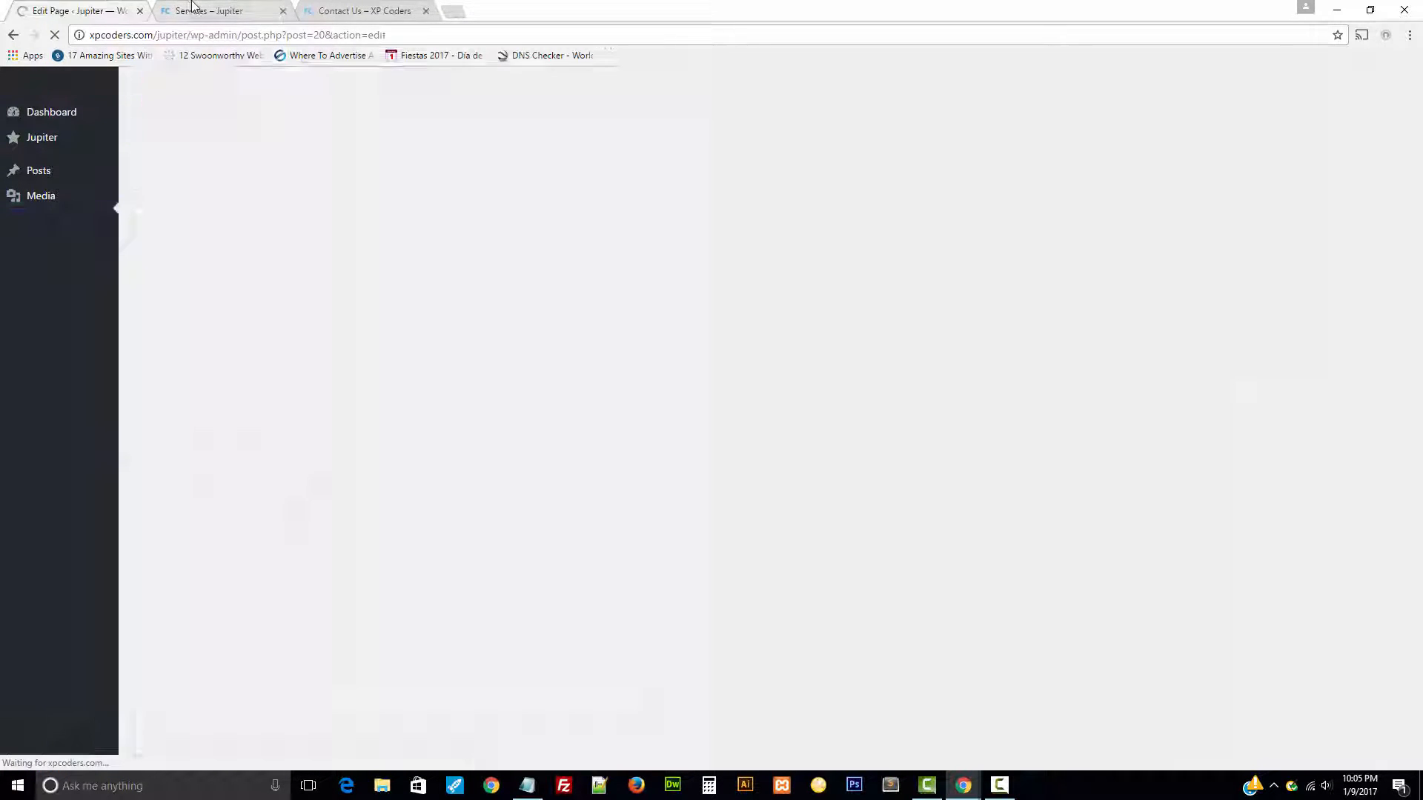
{"action": "left_click", "coordinate": [186, 5]}
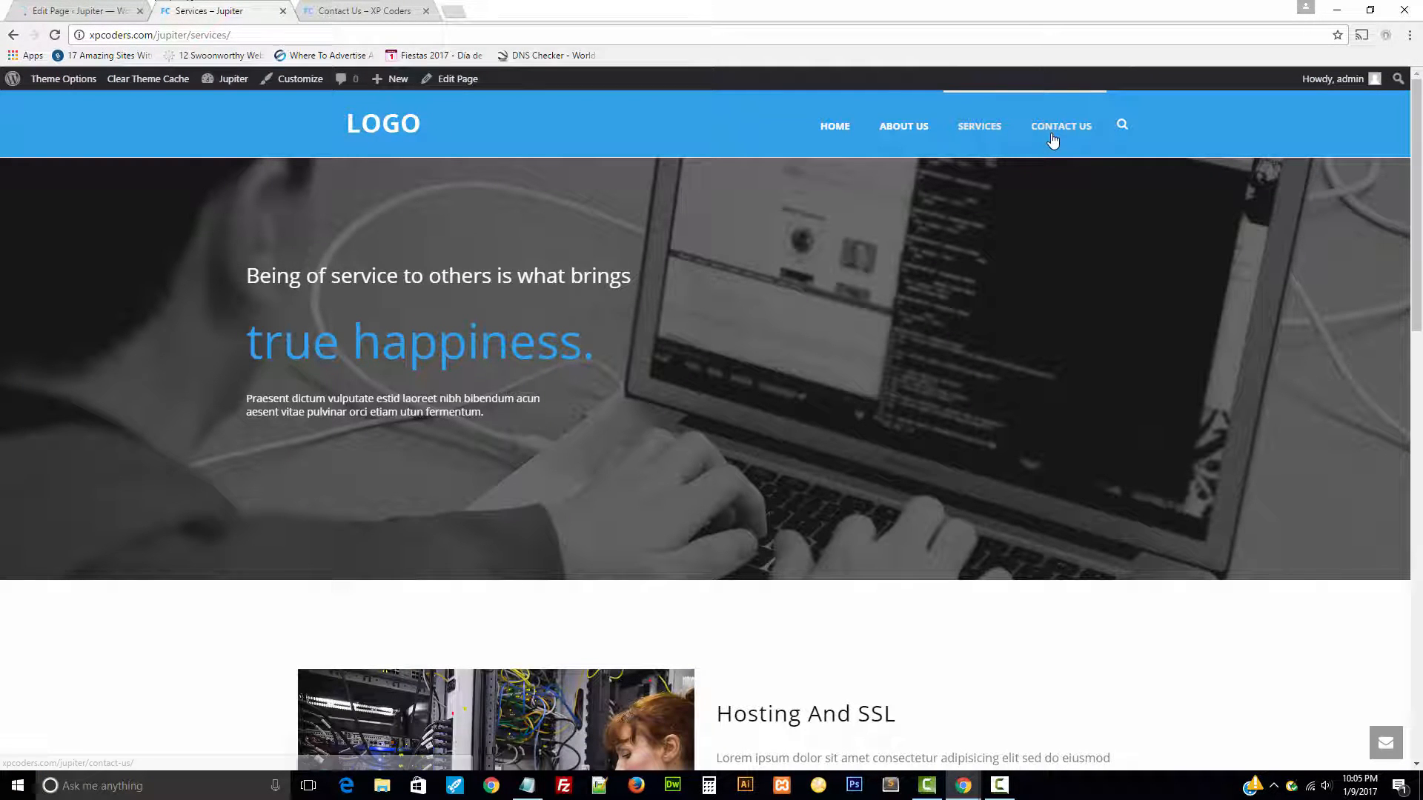
{"action": "left_click", "coordinate": [1052, 140]}
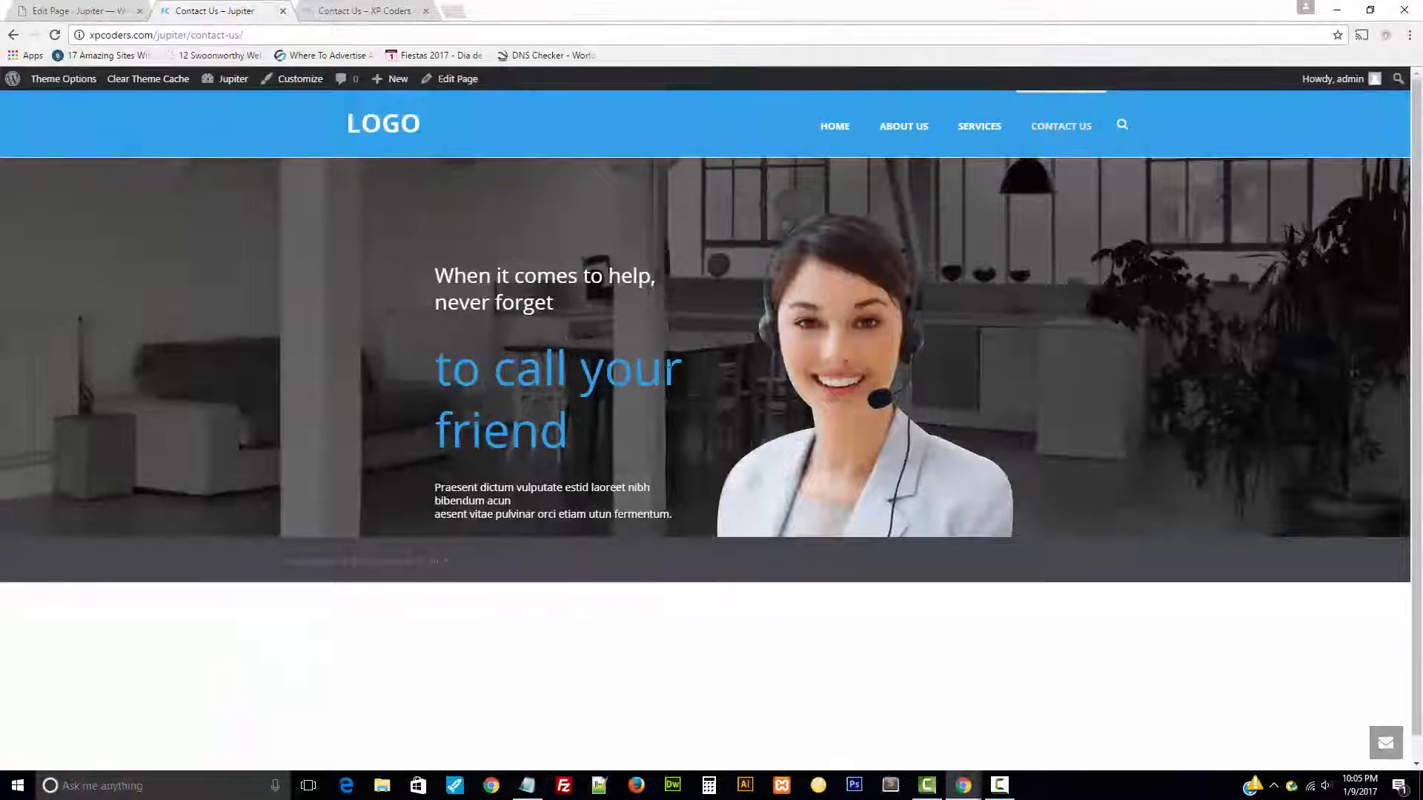
{"action": "left_click_drag", "start_coordinate": [674, 514], "coordinate": [454, 293]}
{"action": "left_click", "coordinate": [473, 328]}
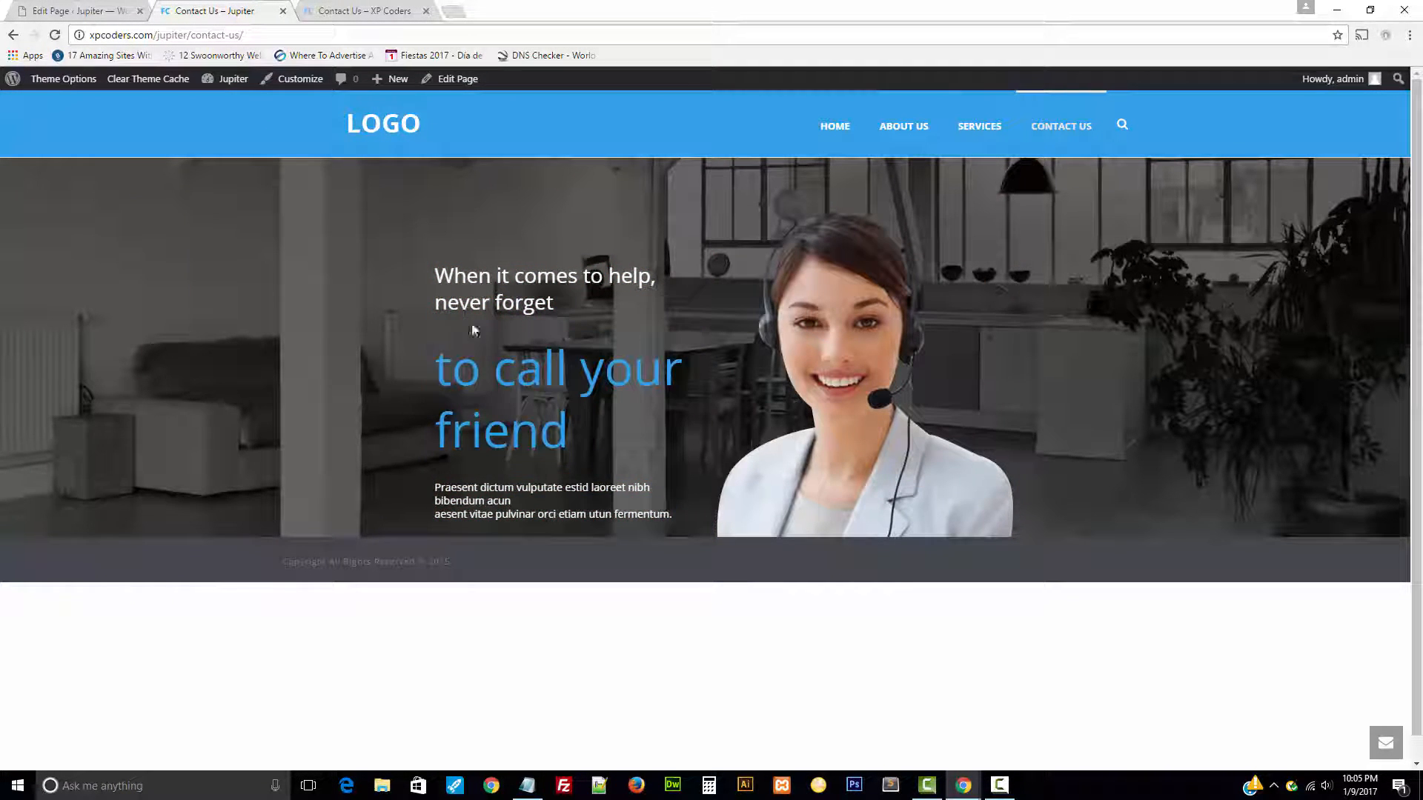
{"action": "left_click_drag", "start_coordinate": [495, 352], "coordinate": [514, 354]}
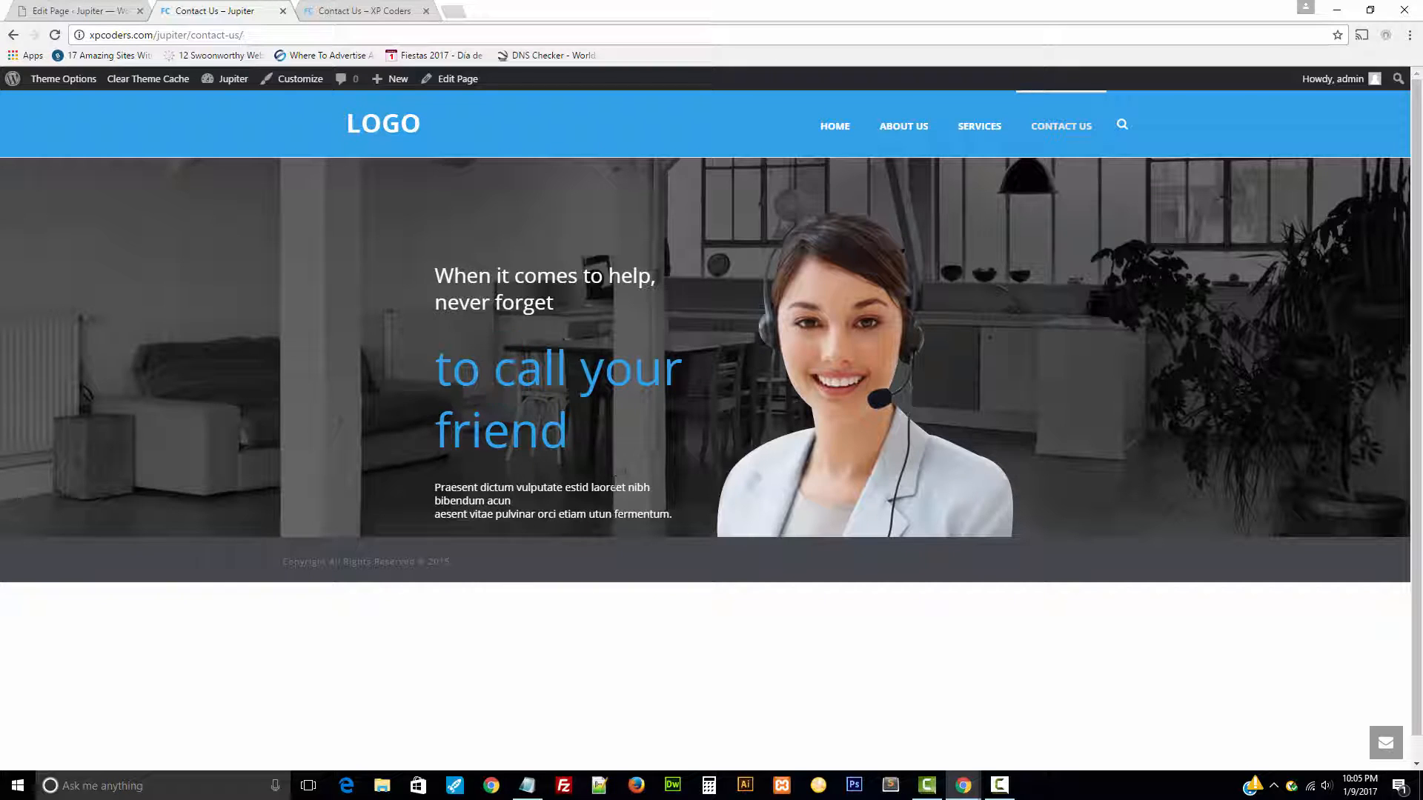
- Enable Full Width for the header page section in its settings and save the changes
{"action": "left_click", "coordinate": [80, 9]}
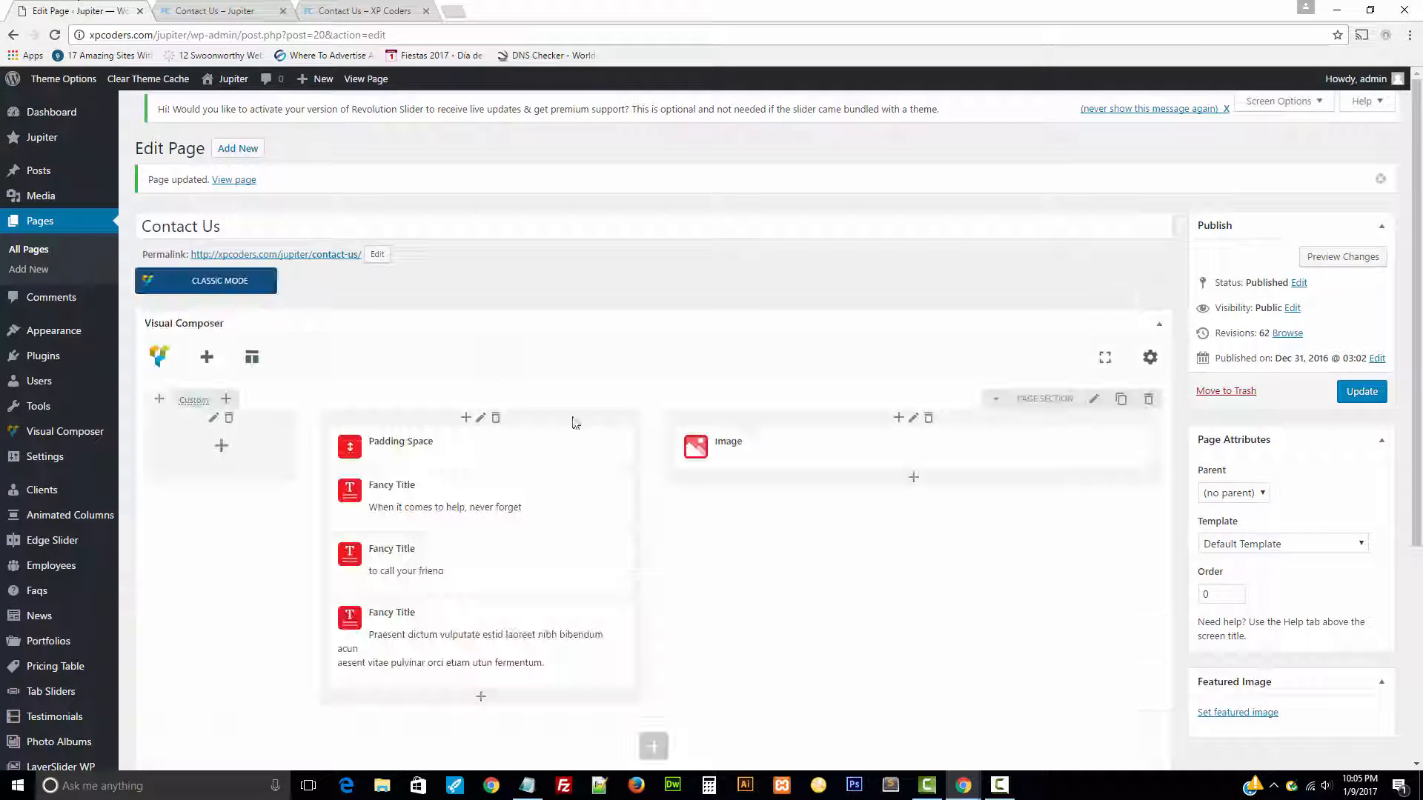
{"action": "scroll", "coordinate": [575, 423], "scroll_direction": "down", "scroll_amount": 4}
{"action": "scroll", "coordinate": [622, 451], "scroll_direction": "up", "scroll_amount": 4}
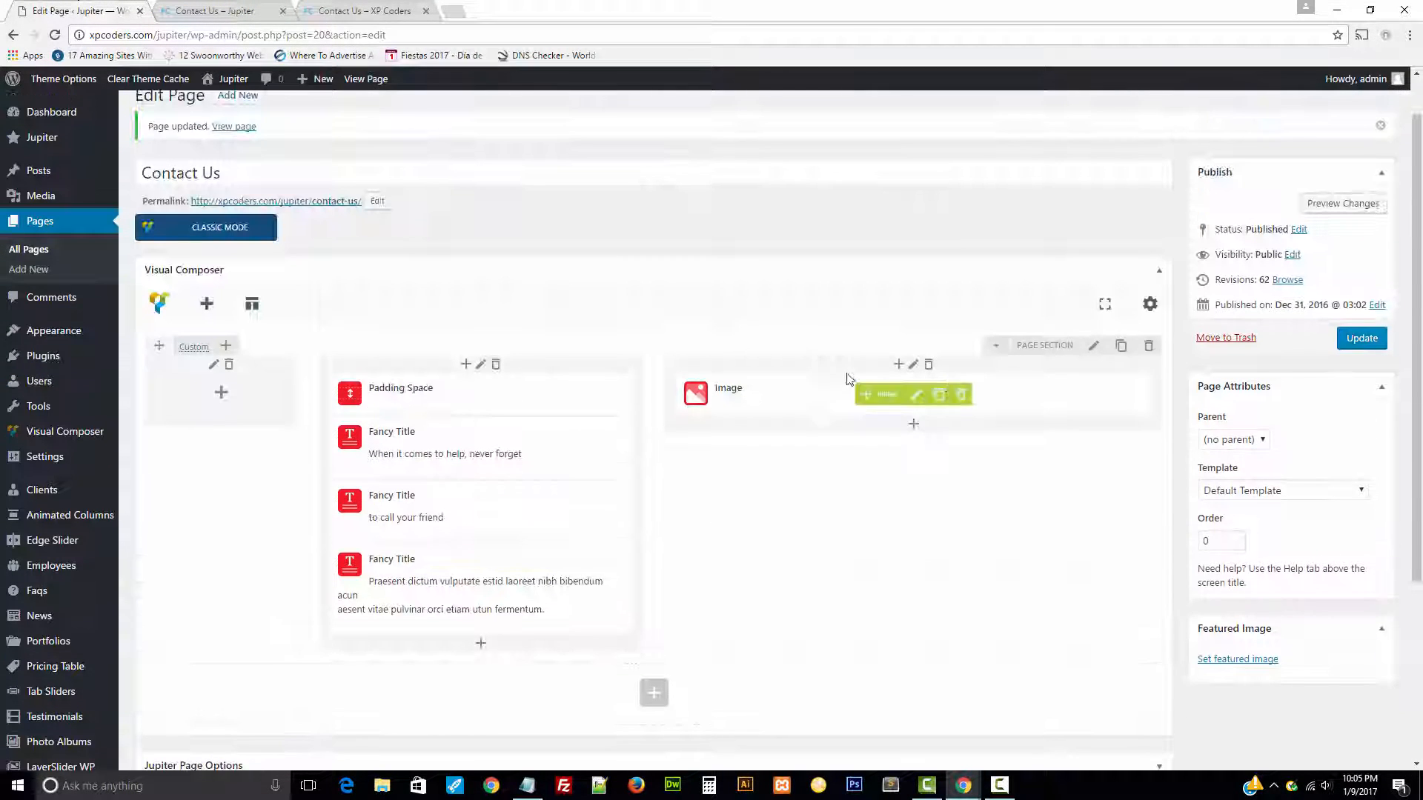
{"action": "left_click", "coordinate": [1093, 346]}
{"action": "scroll", "coordinate": [730, 469], "scroll_direction": "down", "scroll_amount": 6}
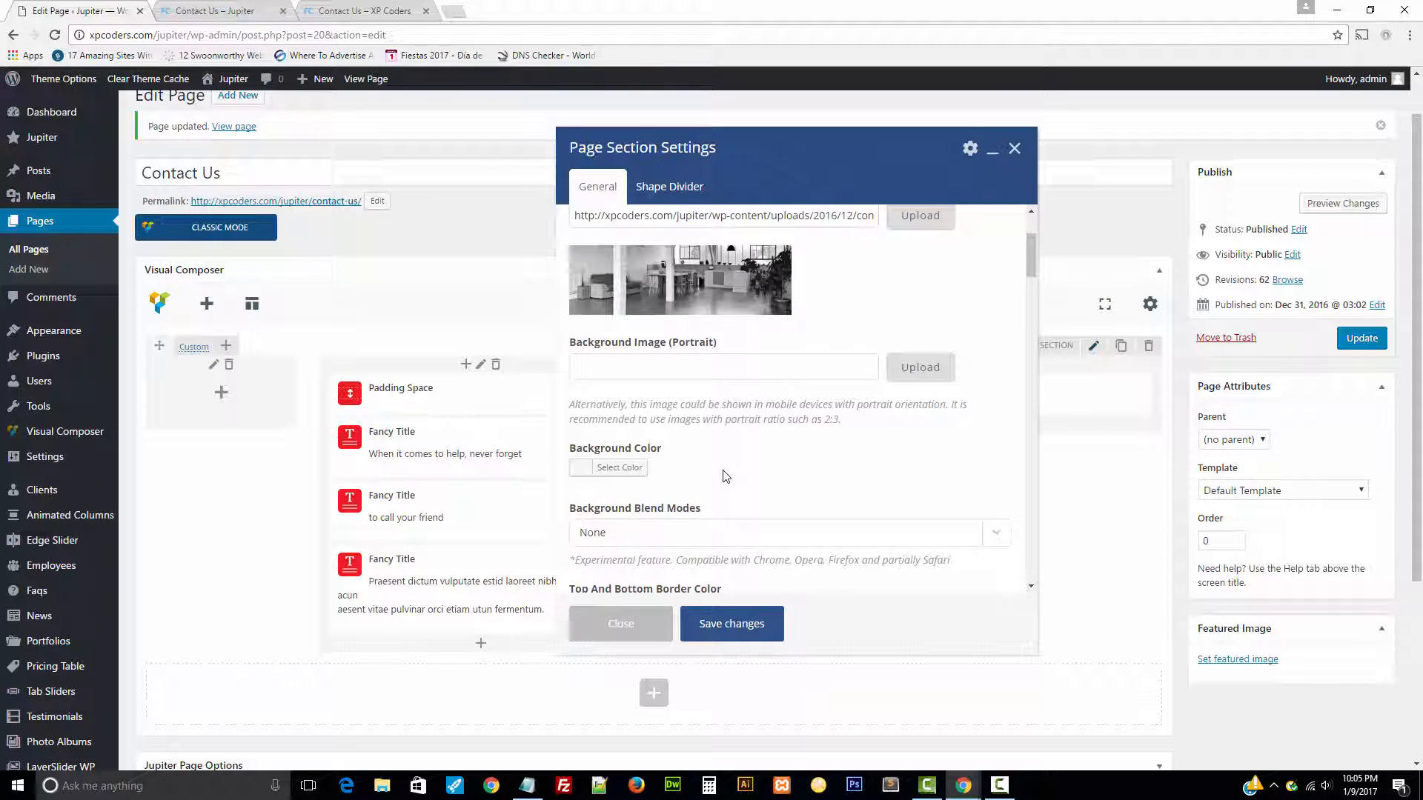
{"action": "scroll", "coordinate": [719, 477], "scroll_direction": "down", "scroll_amount": 4}
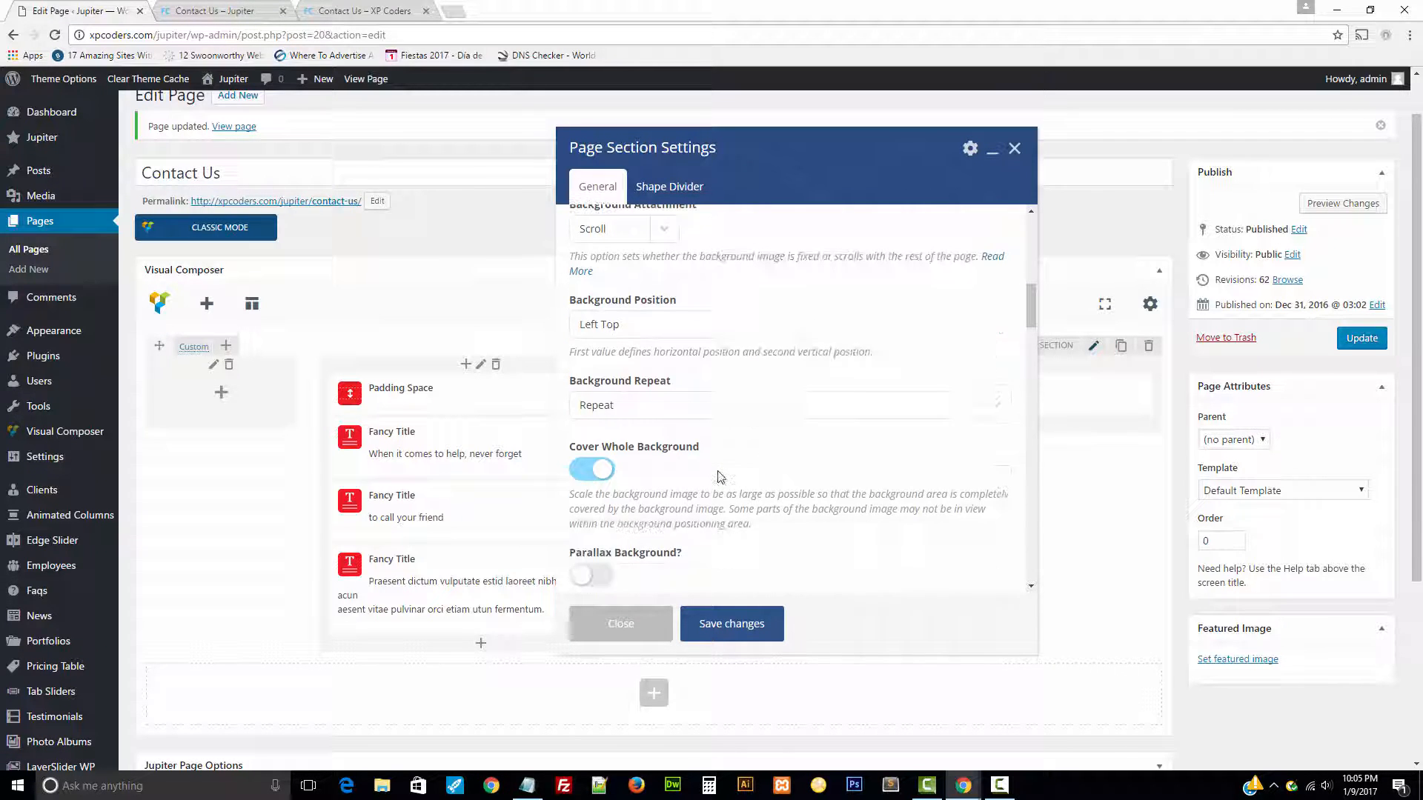
{"action": "scroll", "coordinate": [719, 477], "scroll_direction": "down", "scroll_amount": 6}
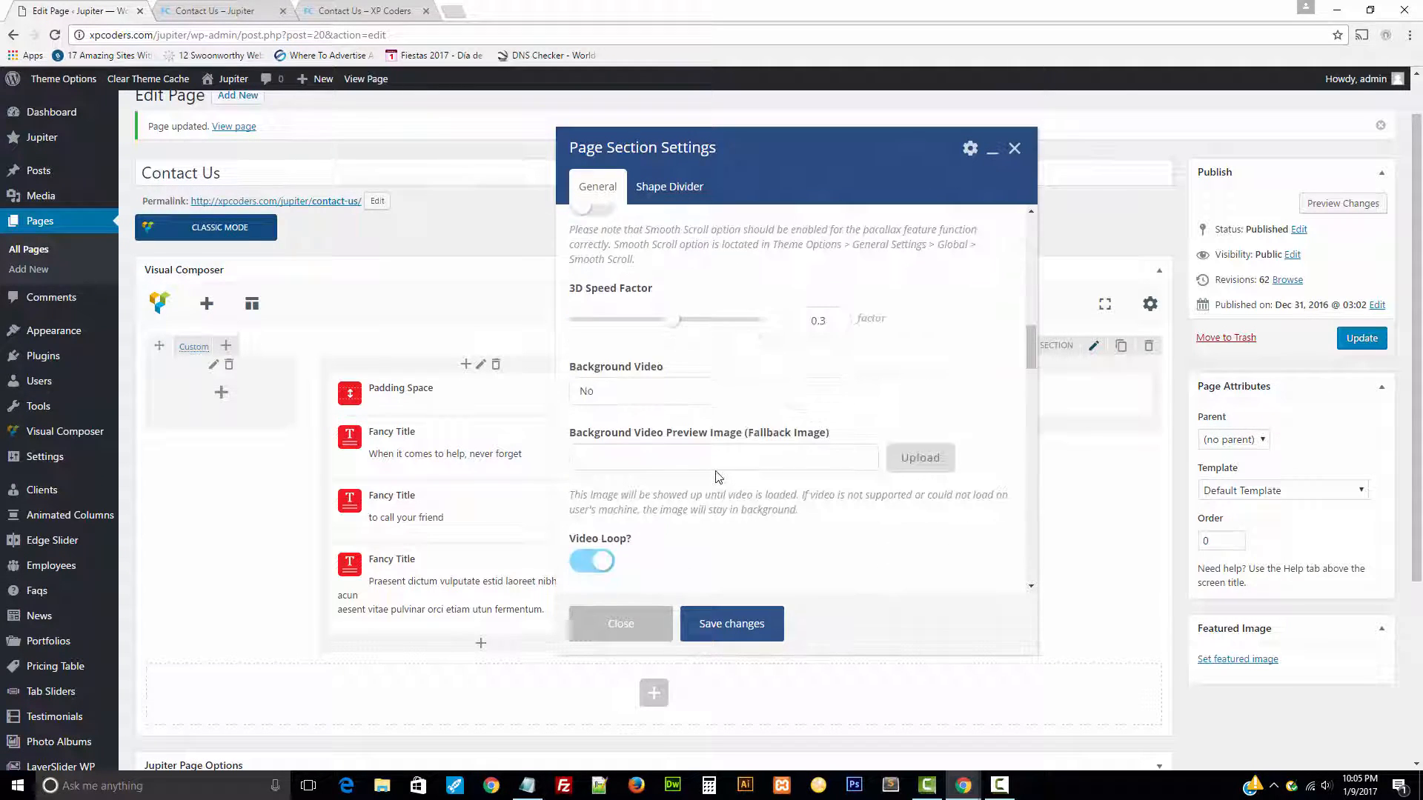
{"action": "scroll", "coordinate": [719, 476], "scroll_direction": "down", "scroll_amount": 8}
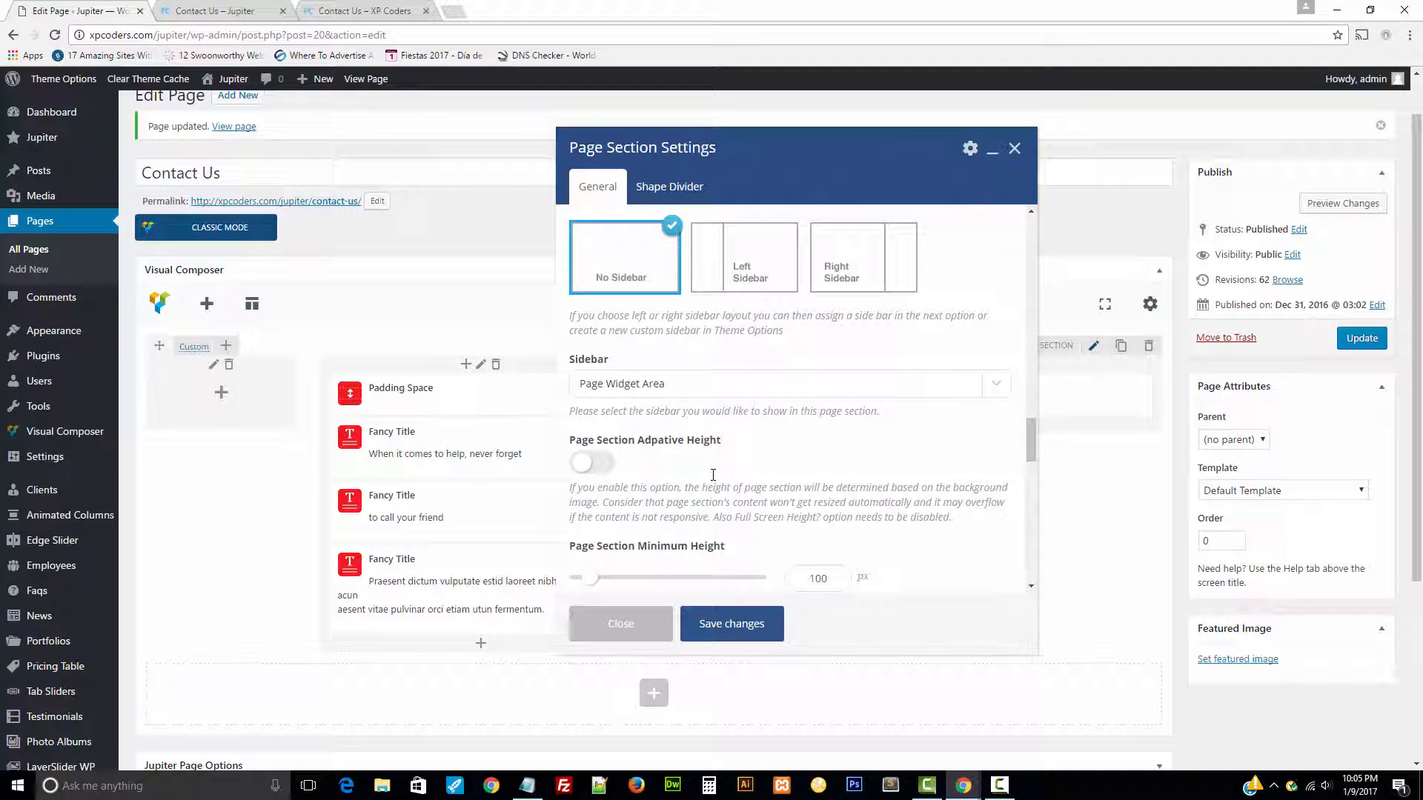
{"action": "scroll", "coordinate": [714, 474], "scroll_direction": "down", "scroll_amount": 3}
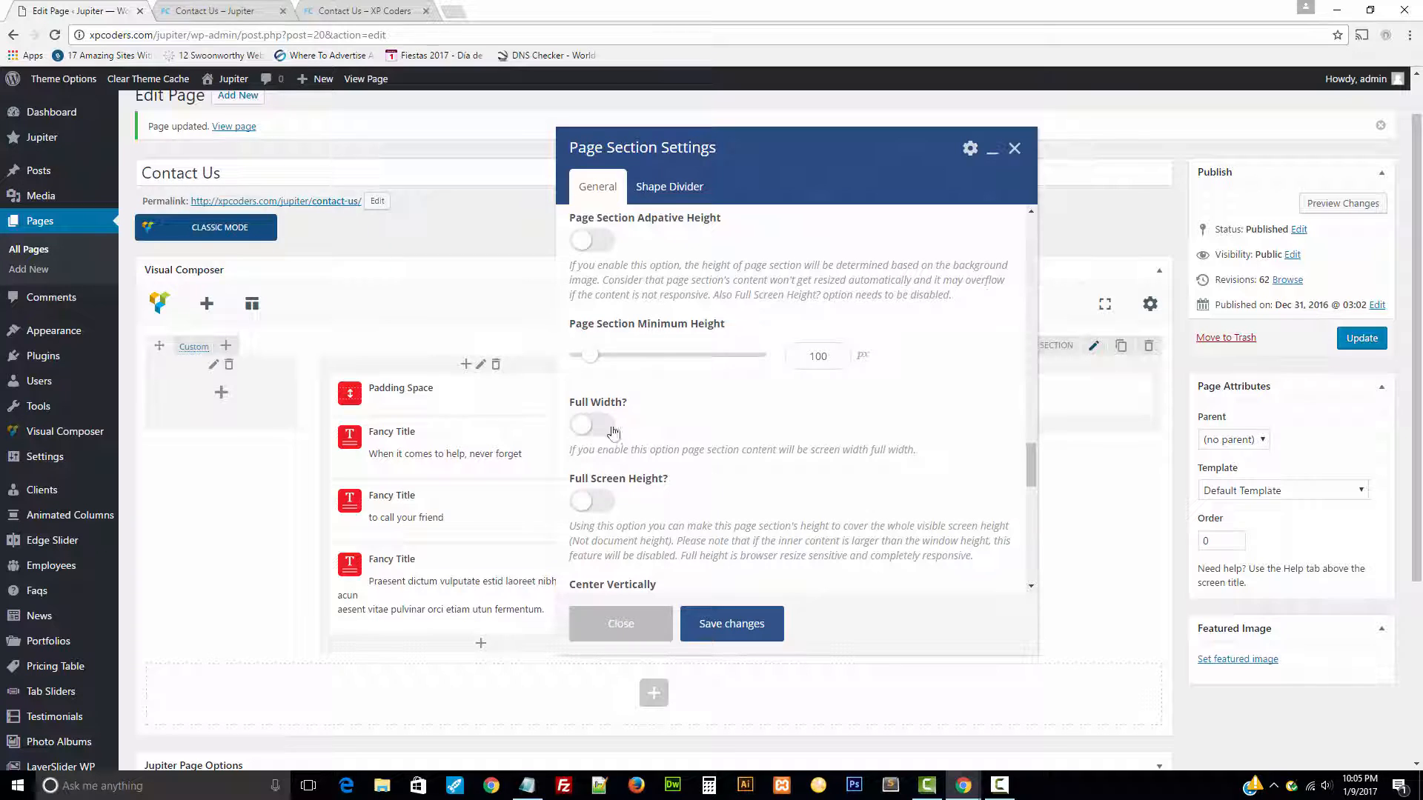
{"action": "left_click", "coordinate": [602, 424]}
{"action": "scroll", "coordinate": [730, 467], "scroll_direction": "down", "scroll_amount": 4}
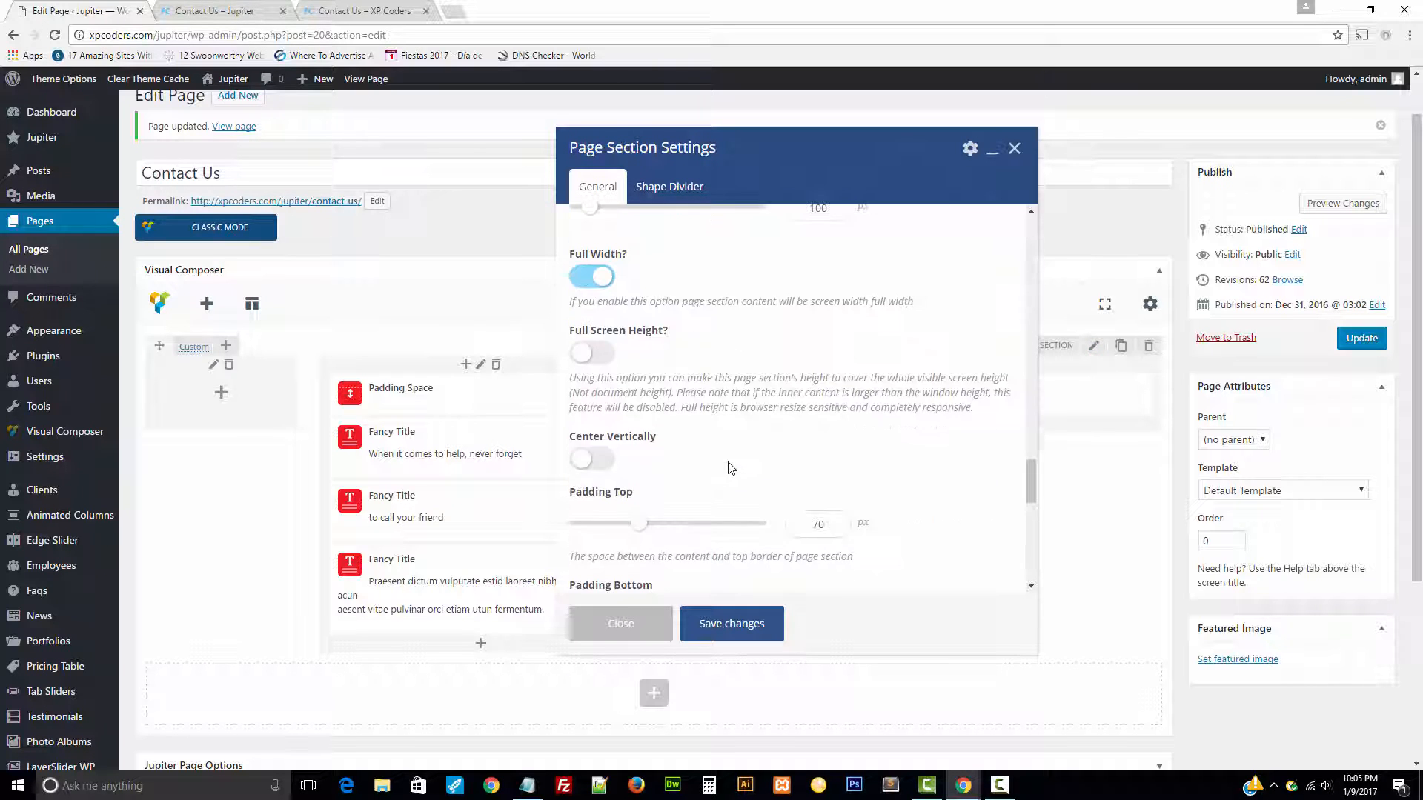
{"action": "left_click", "coordinate": [735, 624]}
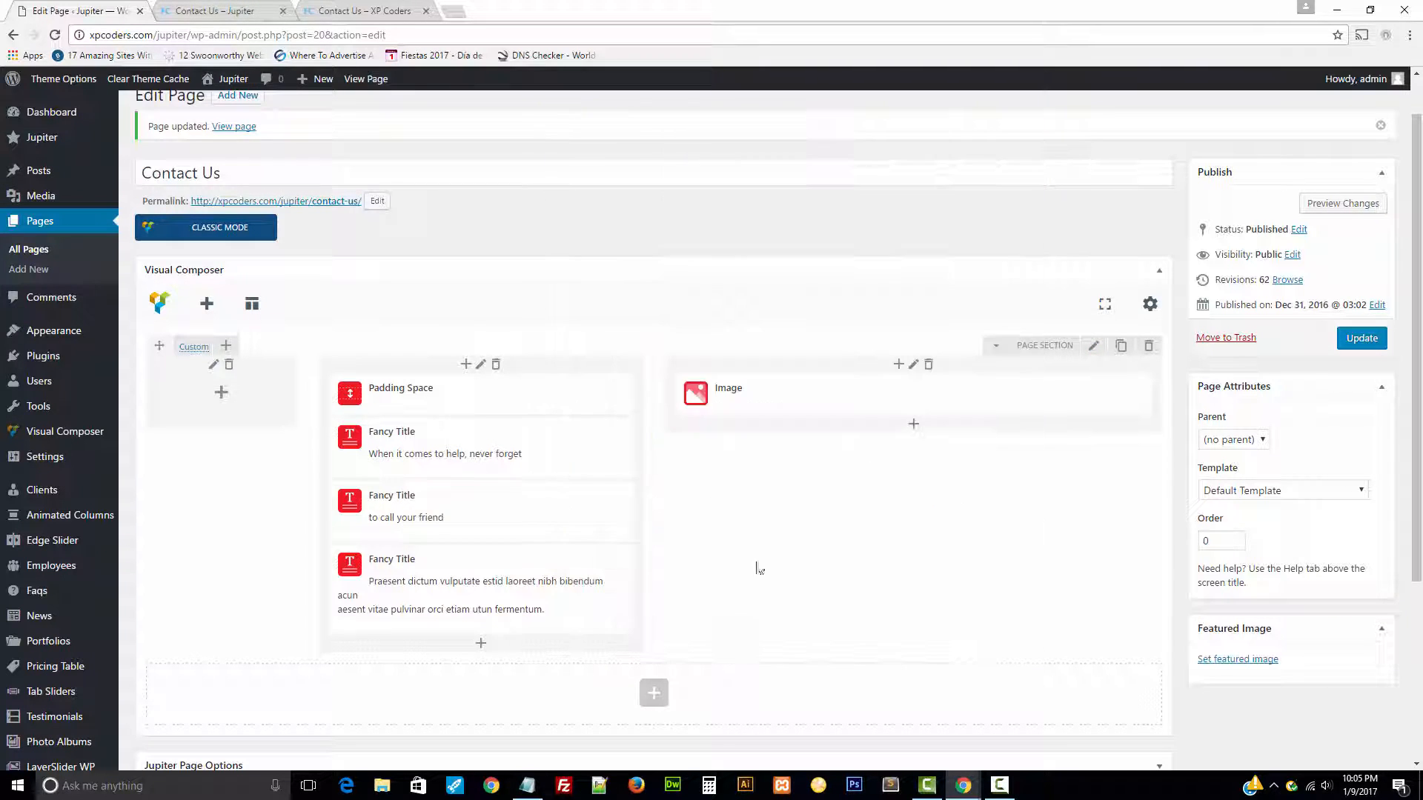
- Update the page and reload the Jupiter site's live Contact Us page to check the full-width header
{"action": "left_click", "coordinate": [1362, 339]}
{"action": "left_click", "coordinate": [211, 11]}
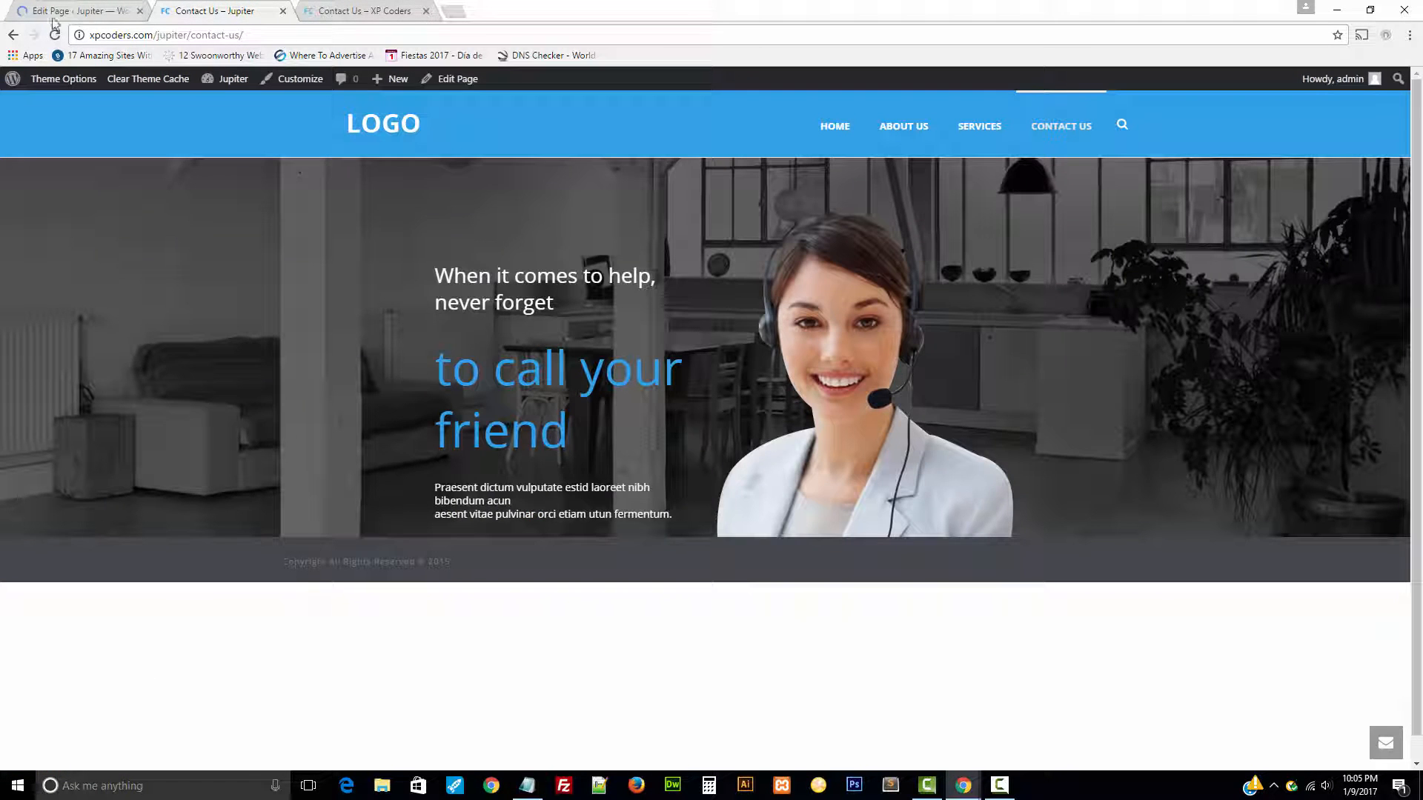
{"action": "left_click", "coordinate": [53, 34]}
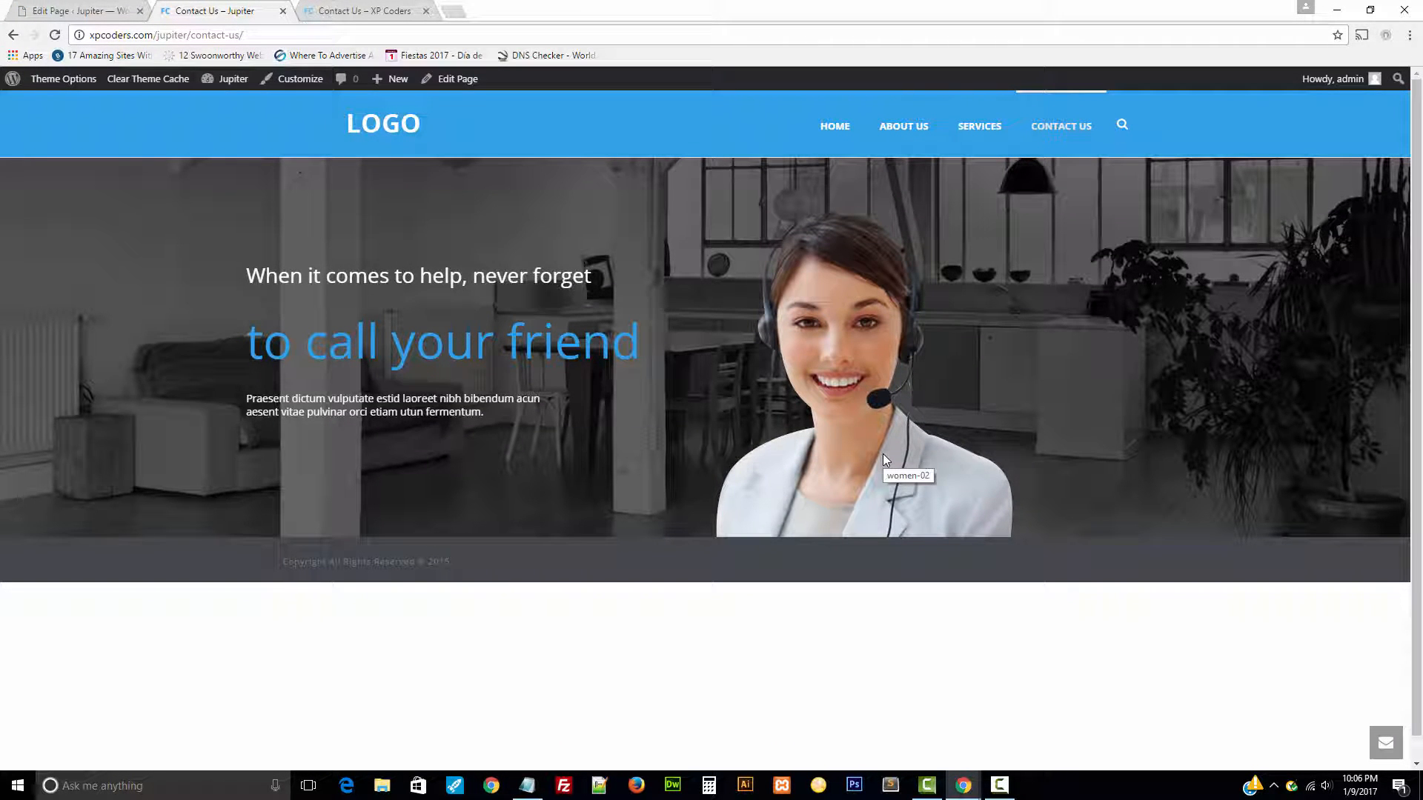
- Copy the "Contact Us" heading text below the header on the XP Coders demo page
{"action": "left_click", "coordinate": [333, 8]}
{"action": "scroll", "coordinate": [830, 484], "scroll_direction": "down", "scroll_amount": 2}
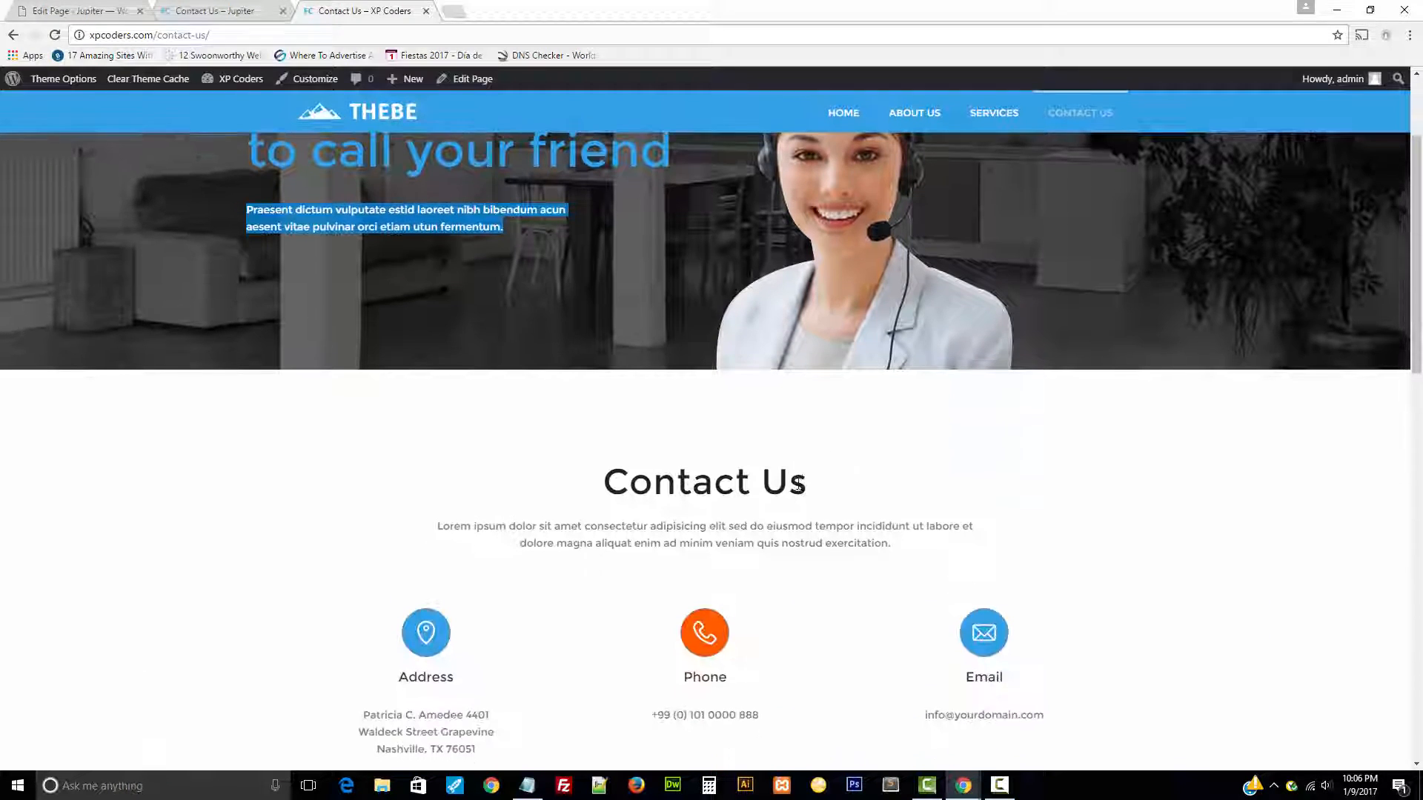
{"action": "left_click_drag", "start_coordinate": [852, 514], "coordinate": [596, 489]}
{"action": "left_click", "coordinate": [596, 489]}
{"action": "left_click_drag", "start_coordinate": [793, 490], "coordinate": [573, 476]}
{"action": "key", "text": "ctrl+c"}
- In the Jupiter page editor, add a row below the header section with a wide middle column between two narrow ones
{"action": "left_click", "coordinate": [227, 9]}
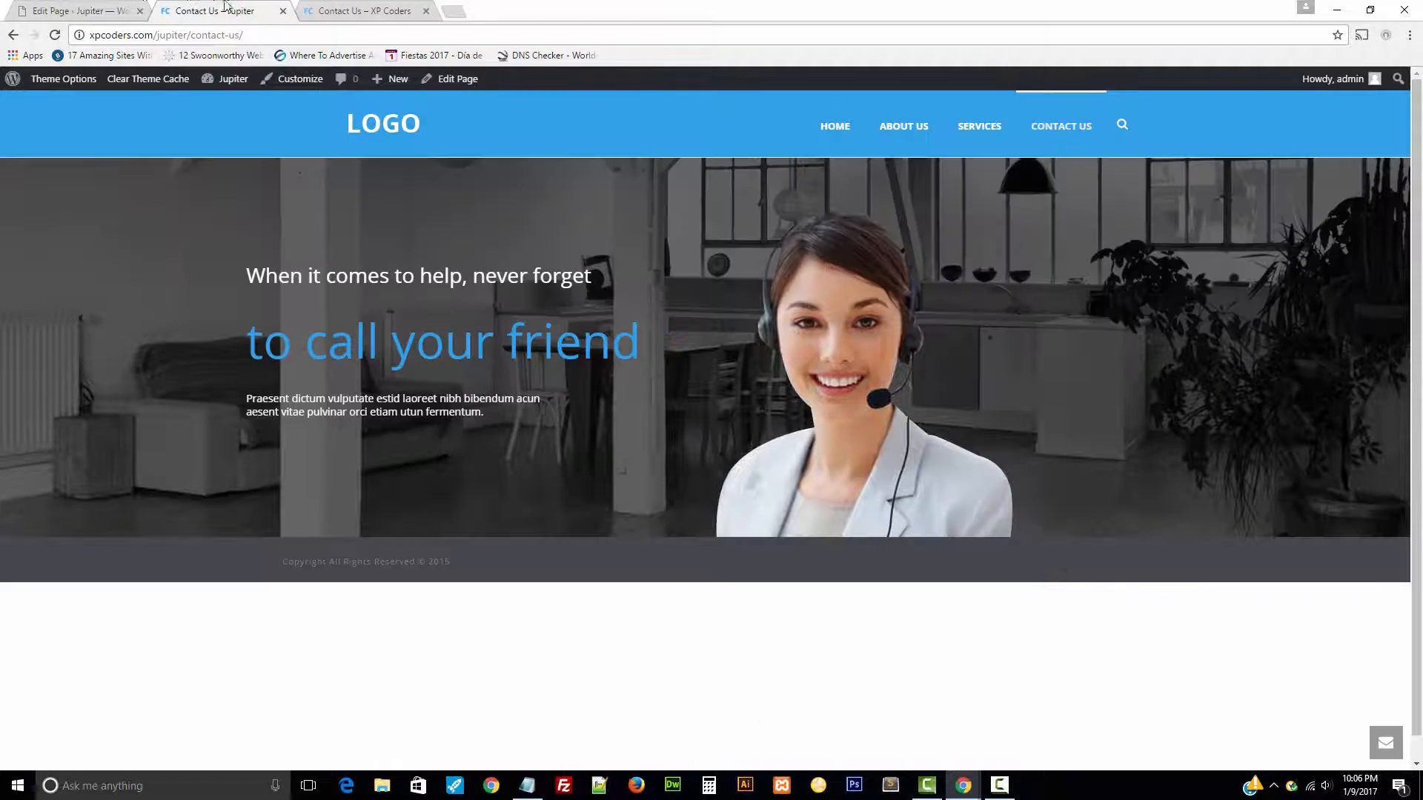
{"action": "left_click", "coordinate": [85, 9]}
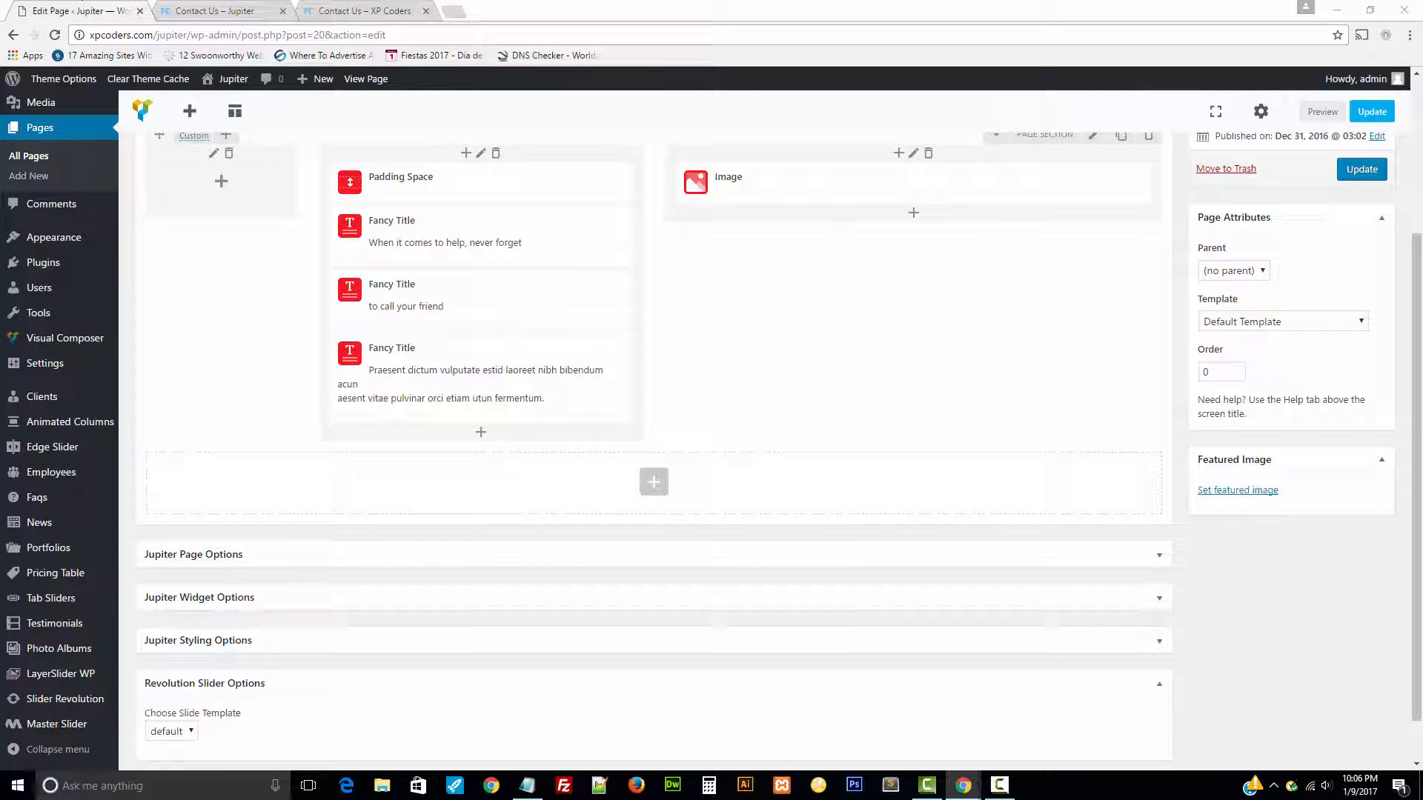
{"action": "left_click", "coordinate": [651, 495]}
{"action": "left_click", "coordinate": [196, 226]}
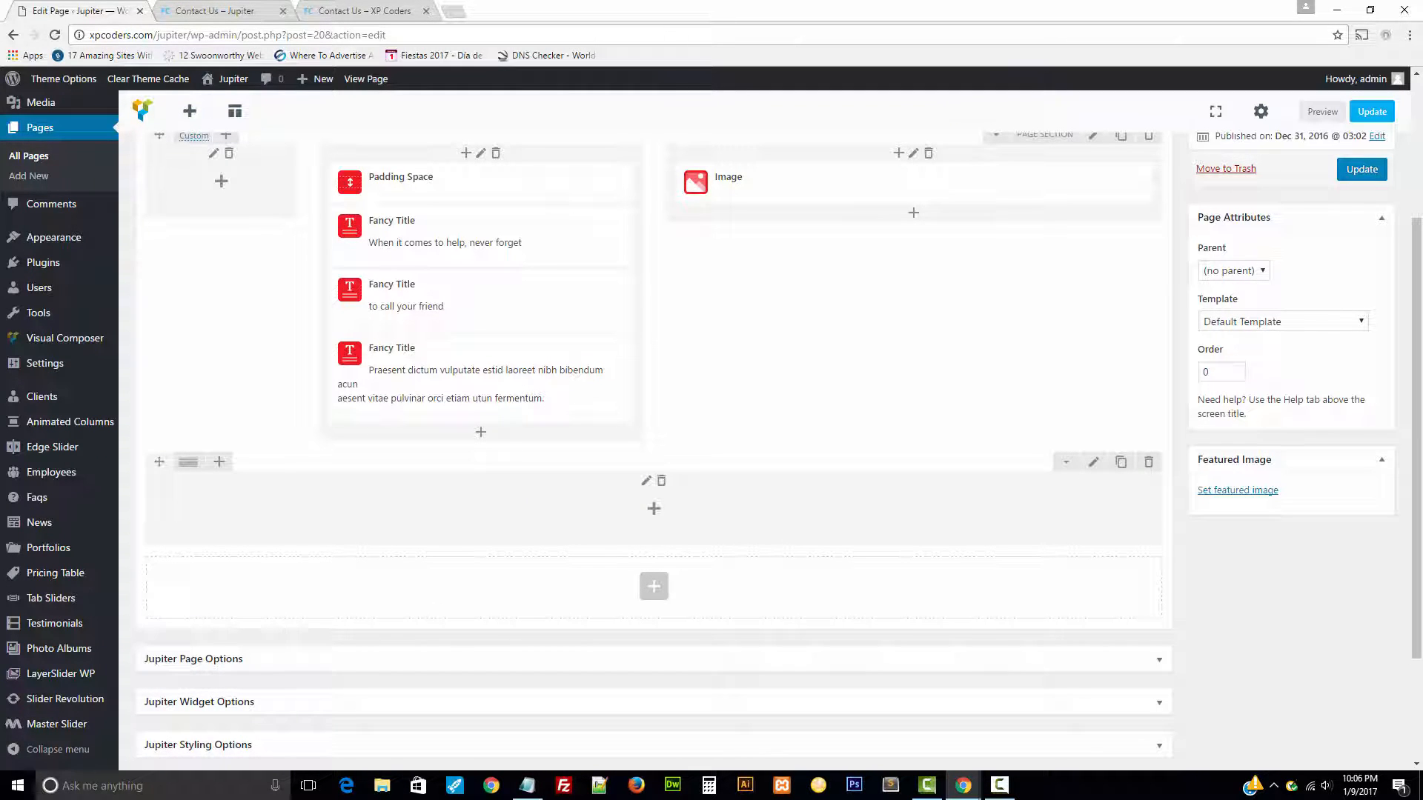
{"action": "mouse_move", "coordinate": [225, 474]}
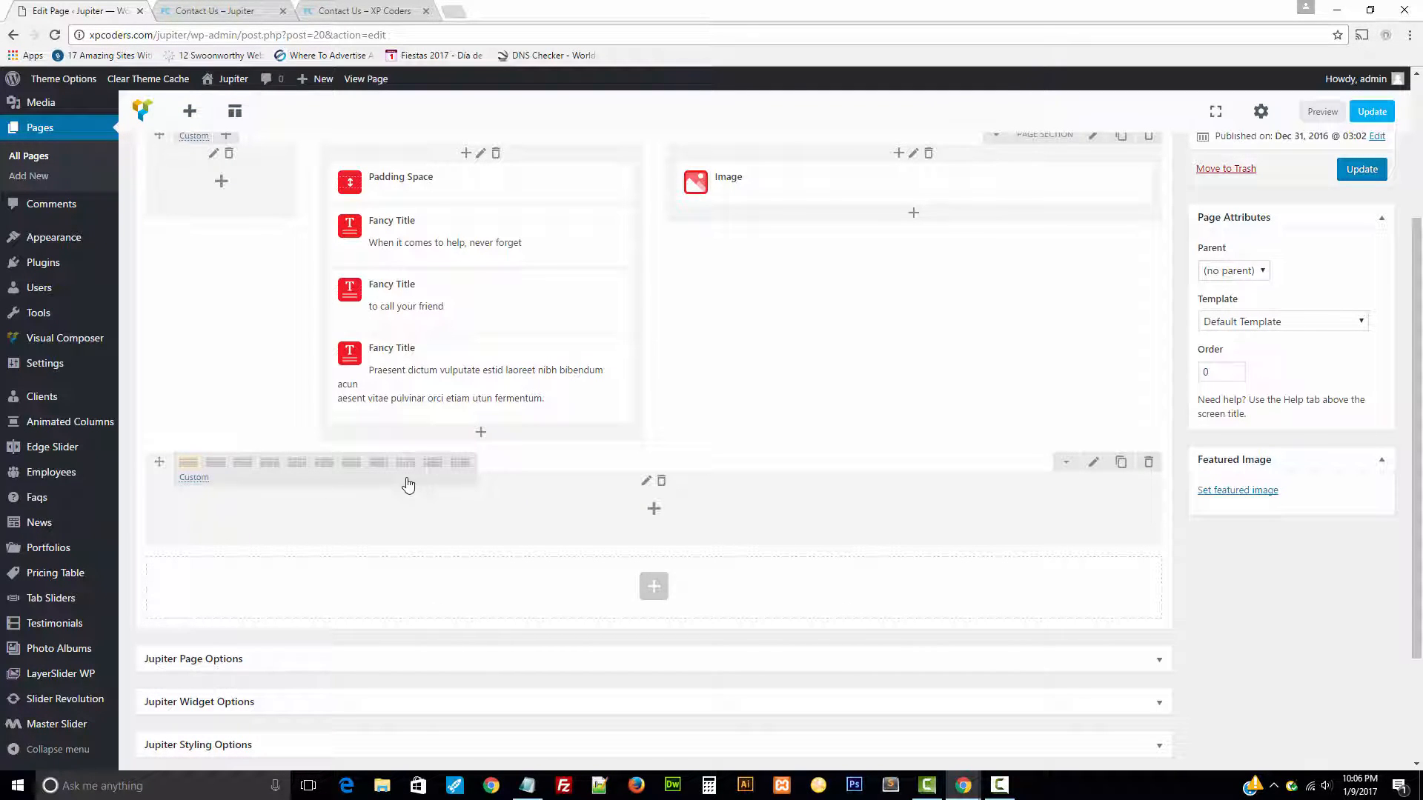
{"action": "left_click", "coordinate": [439, 470]}
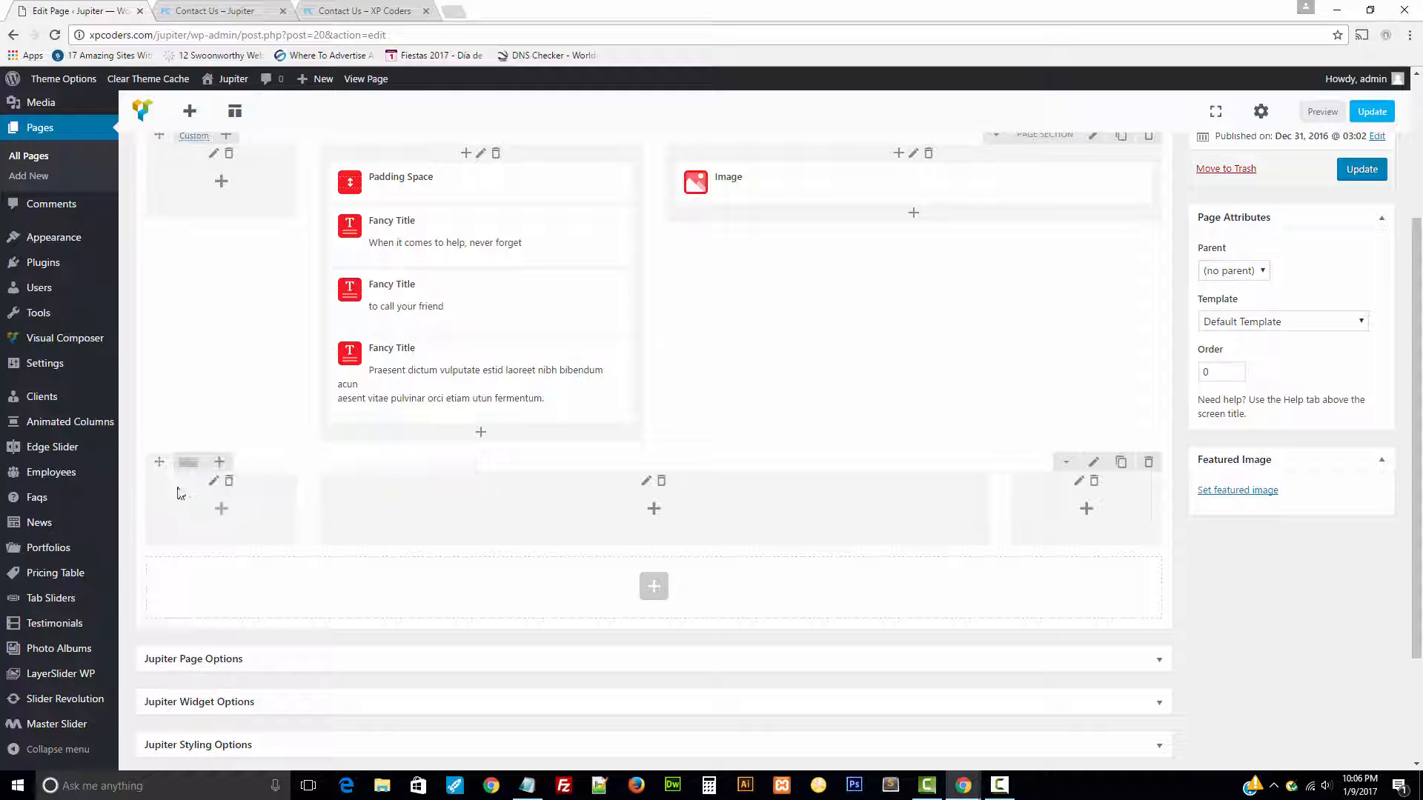
{"action": "mouse_move", "coordinate": [178, 465]}
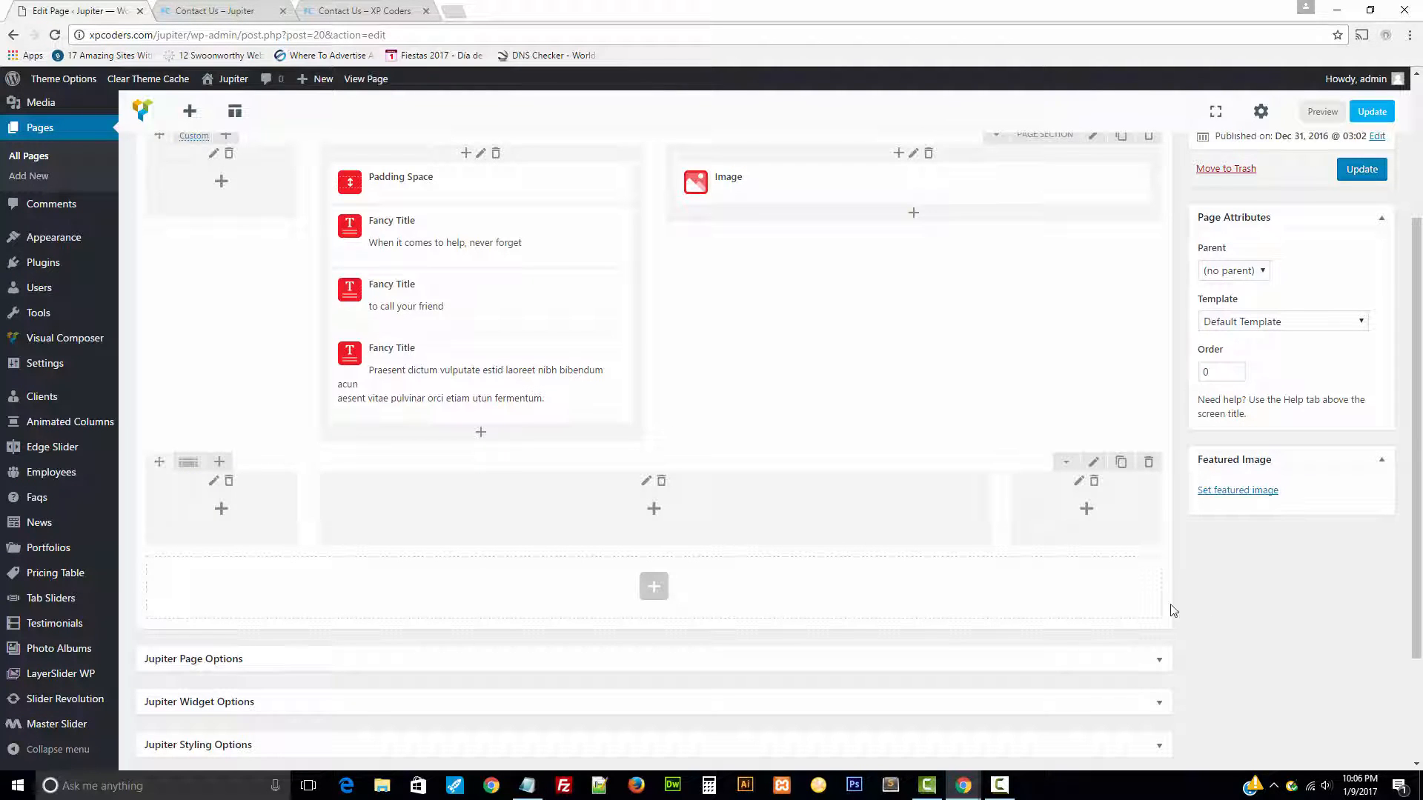
- Add a Fancy Title element to the new row's middle column with the copied text "Contact Us"
{"action": "scroll", "coordinate": [1173, 611], "scroll_direction": "down", "scroll_amount": 2}
{"action": "left_click", "coordinate": [653, 508]}
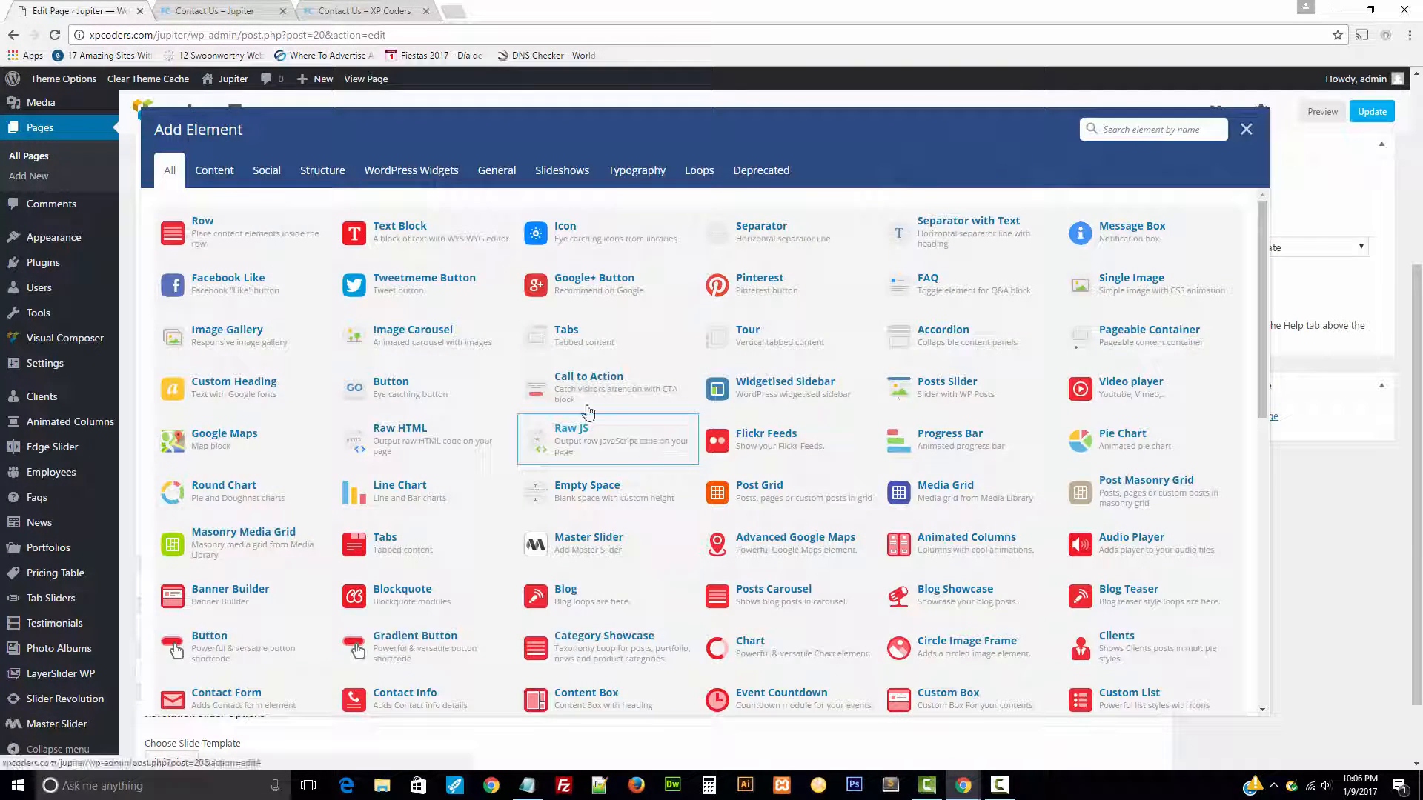
{"action": "scroll", "coordinate": [276, 452], "scroll_direction": "down", "scroll_amount": 3}
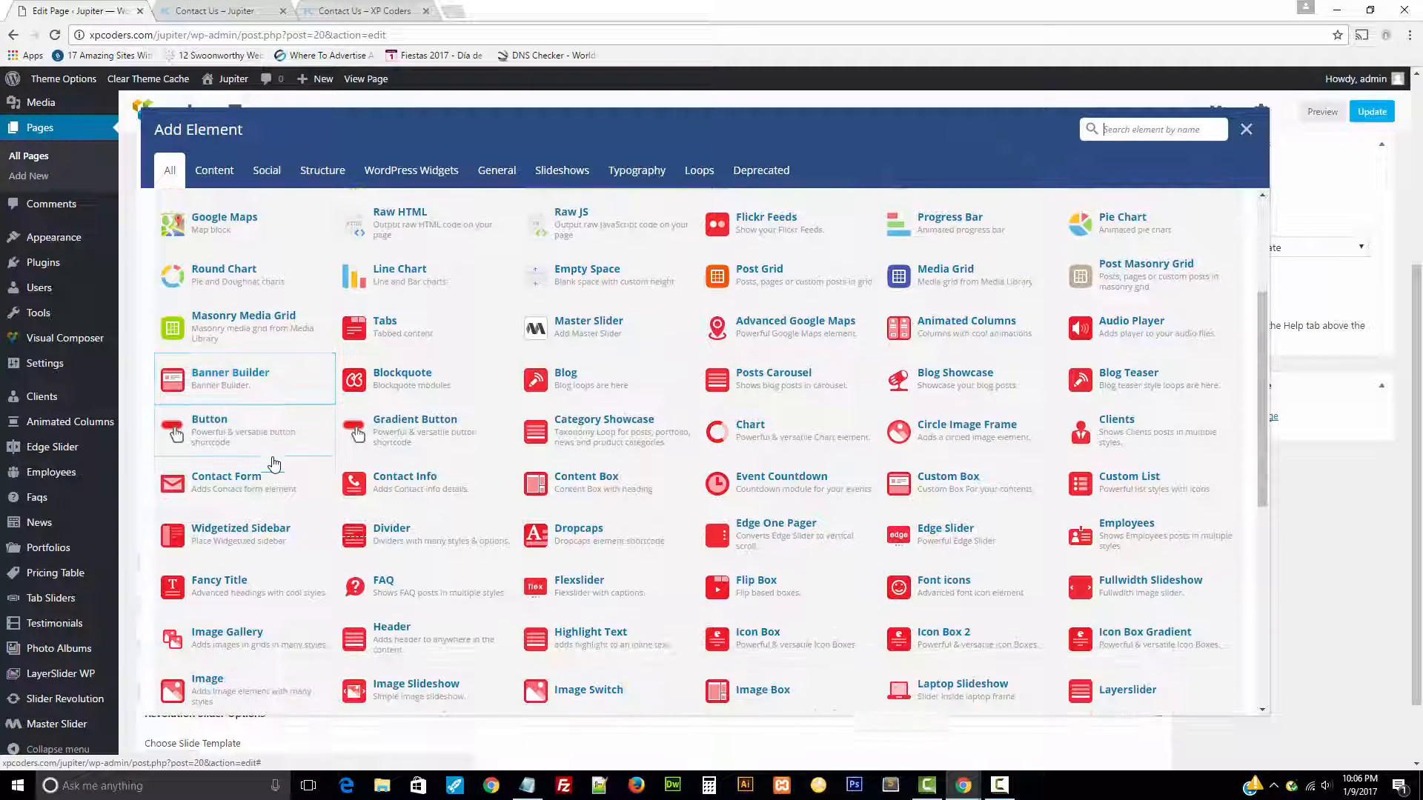
{"action": "left_click", "coordinate": [220, 581]}
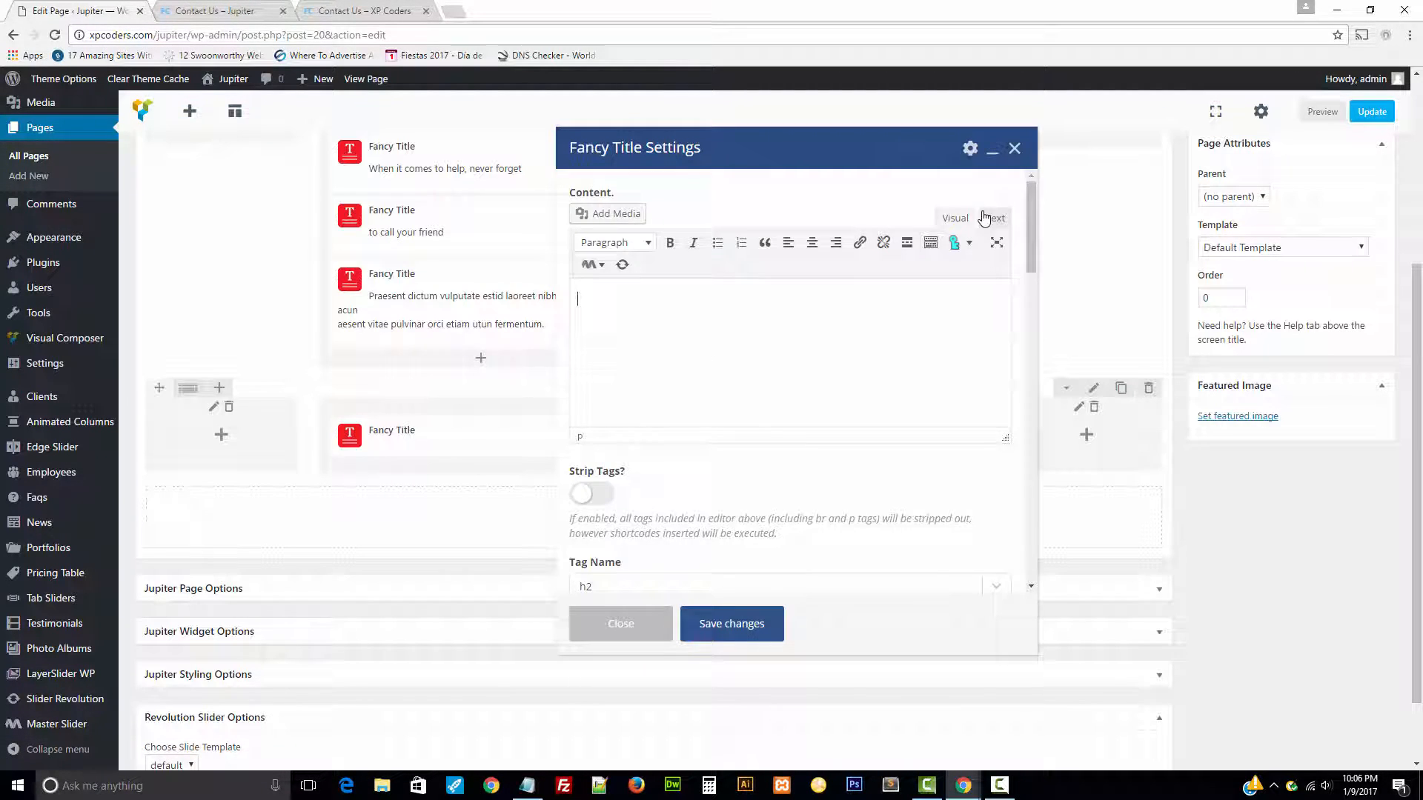
{"action": "left_click", "coordinate": [993, 217]}
{"action": "key", "text": "ctrl+v"}
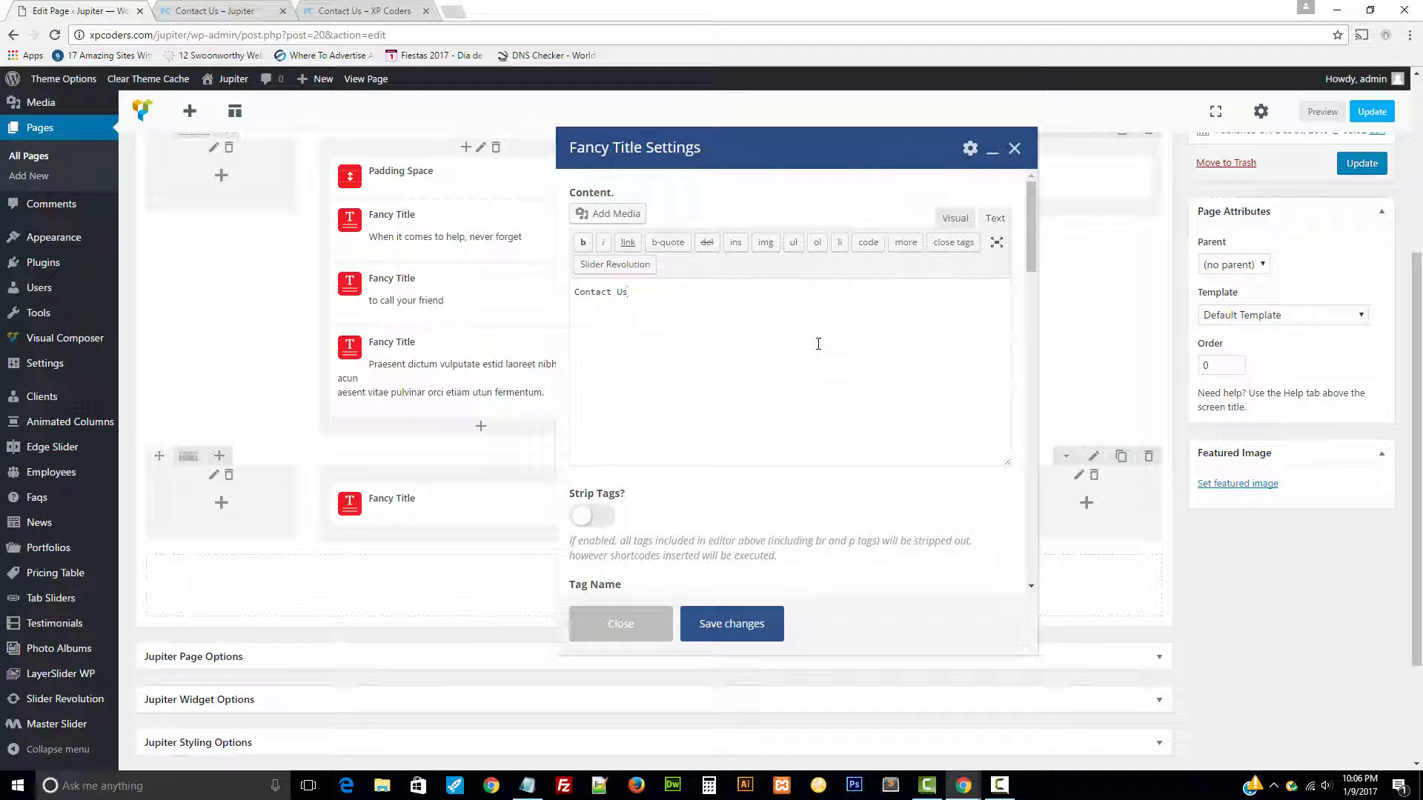
- Set the Contact Us title's text color to black and its font size to 48 px
{"action": "scroll", "coordinate": [819, 344], "scroll_direction": "down", "scroll_amount": 5}
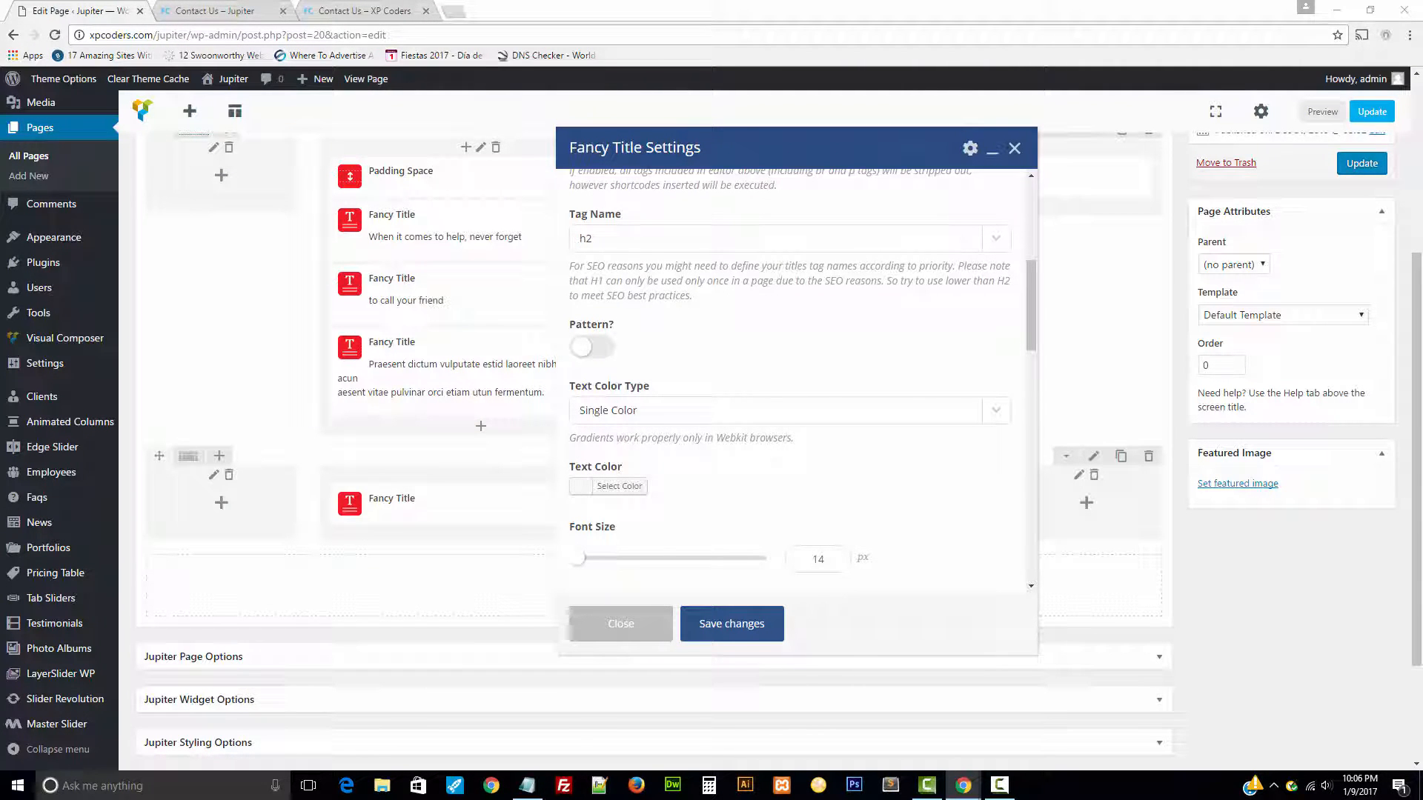
{"action": "left_click", "coordinate": [591, 486]}
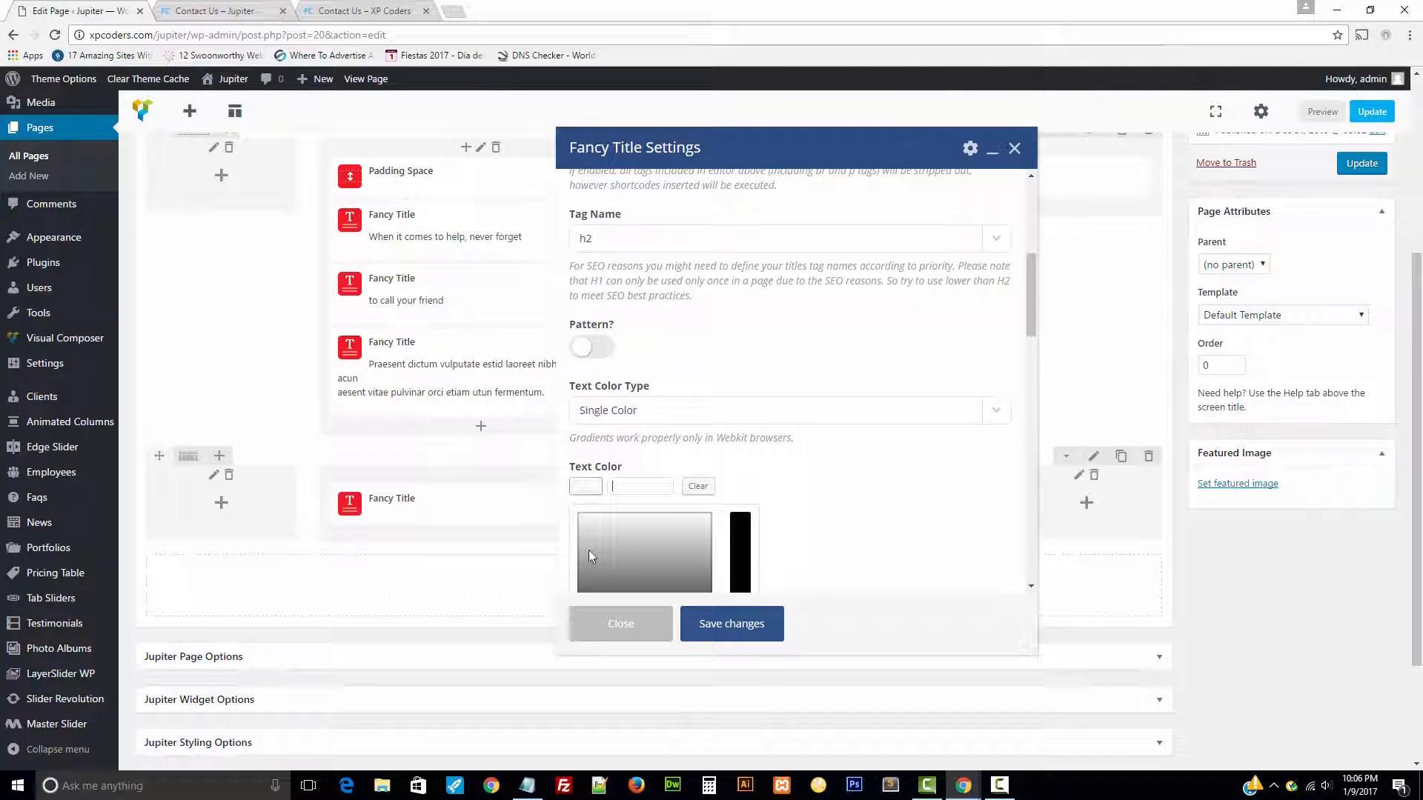
{"action": "scroll", "coordinate": [586, 514], "scroll_direction": "down", "scroll_amount": 2}
{"action": "left_click", "coordinate": [585, 510]}
{"action": "left_click", "coordinate": [827, 435]}
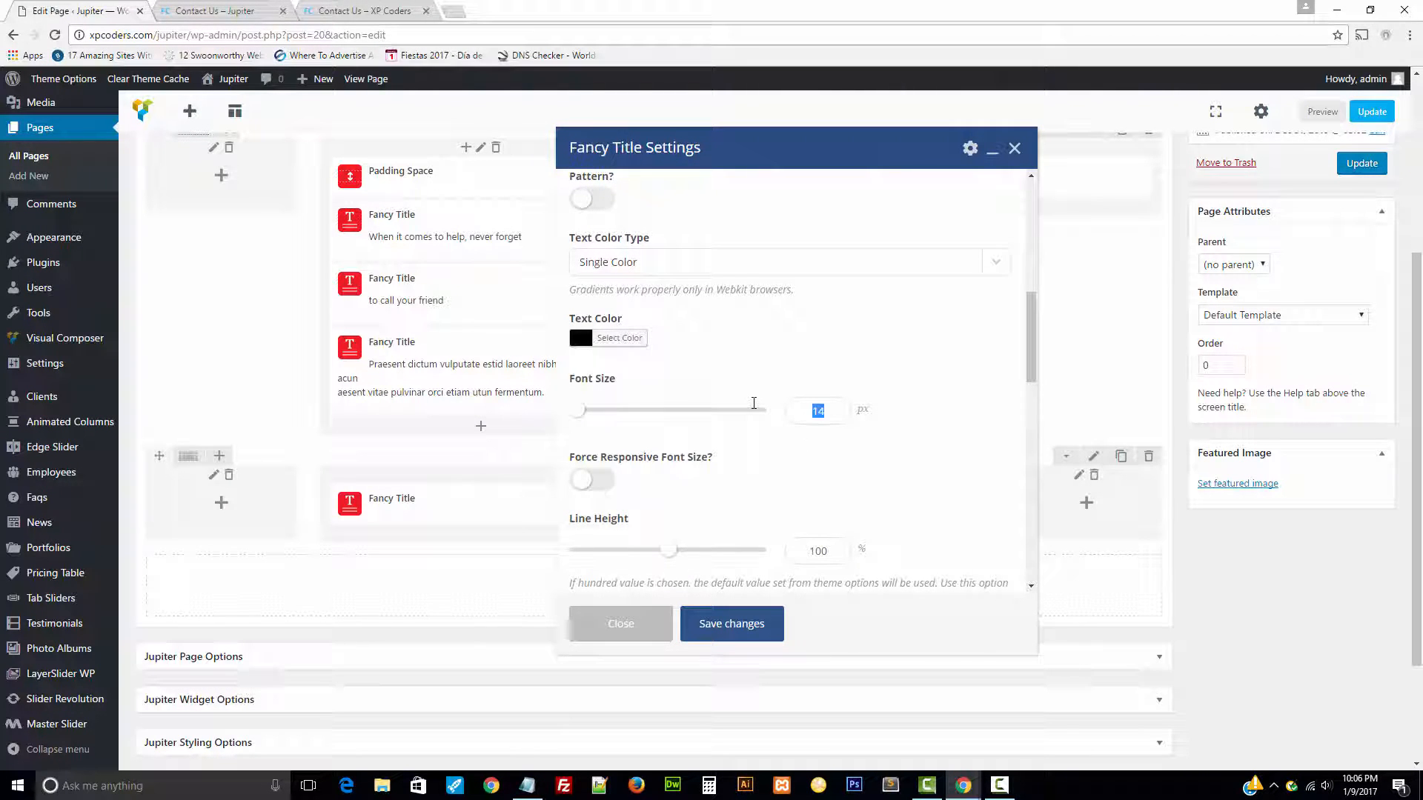
{"action": "type", "text": "48"}
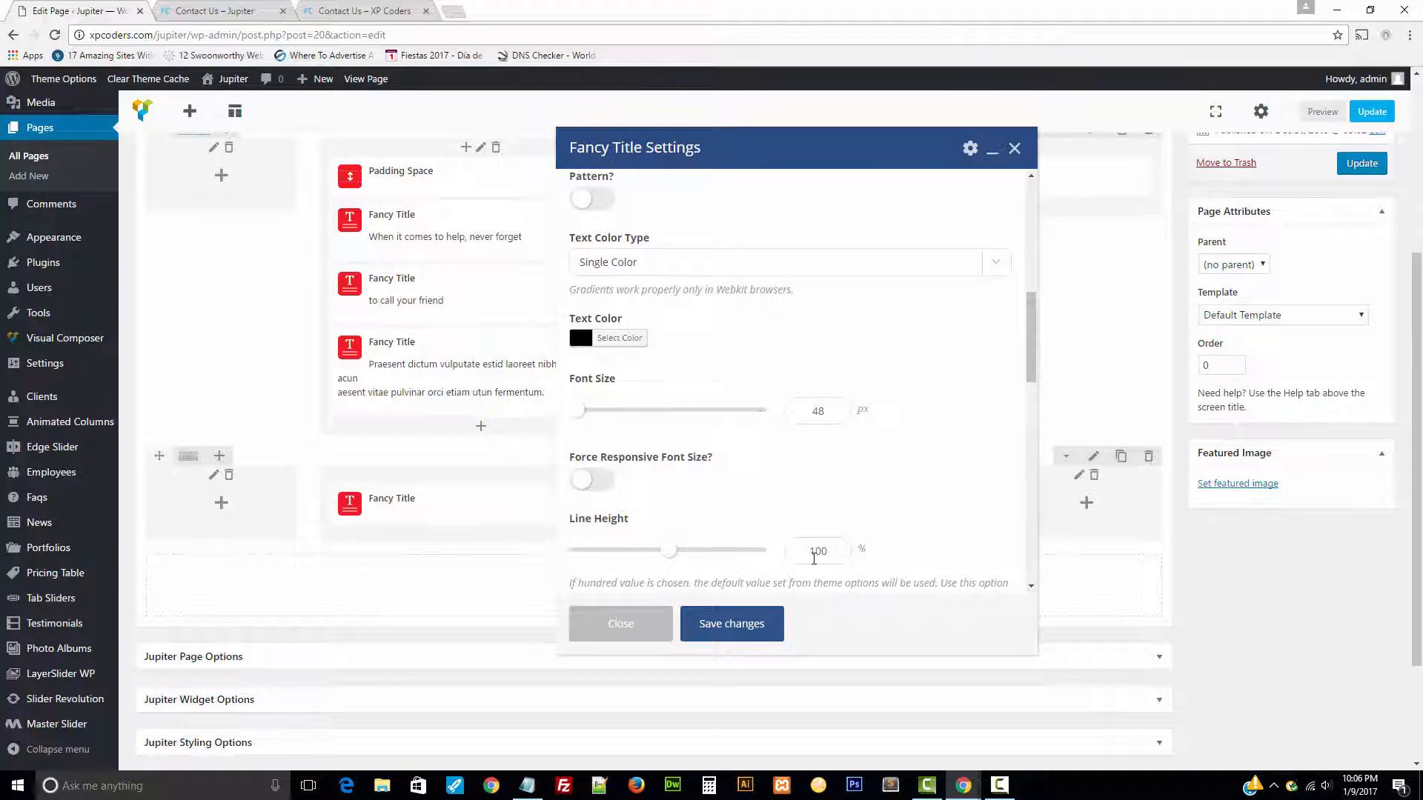
- Set the Contact Us title's top padding to 120 px and save the Fancy Title settings
{"action": "scroll", "coordinate": [884, 508], "scroll_direction": "up", "scroll_amount": 3}
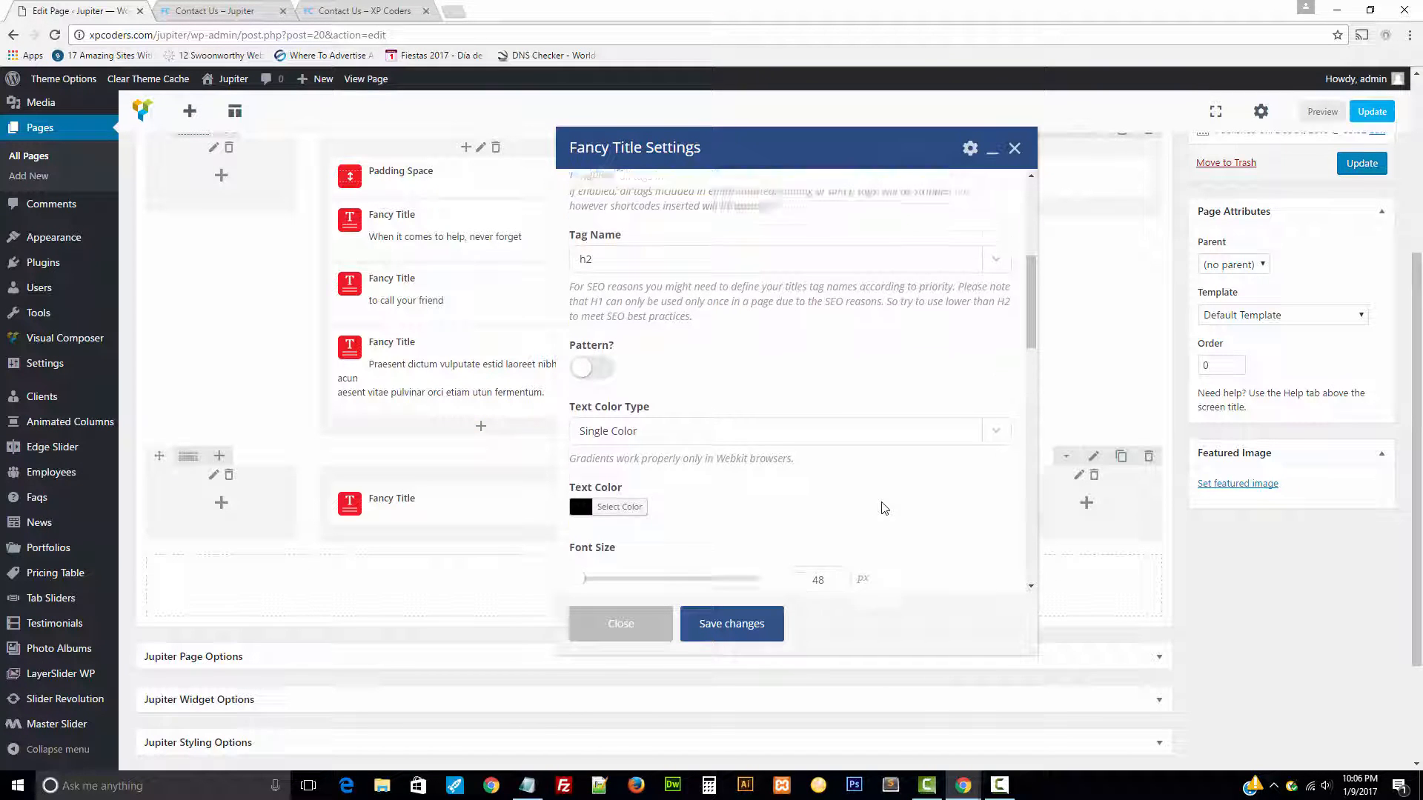
{"action": "scroll", "coordinate": [884, 508], "scroll_direction": "down", "scroll_amount": 3}
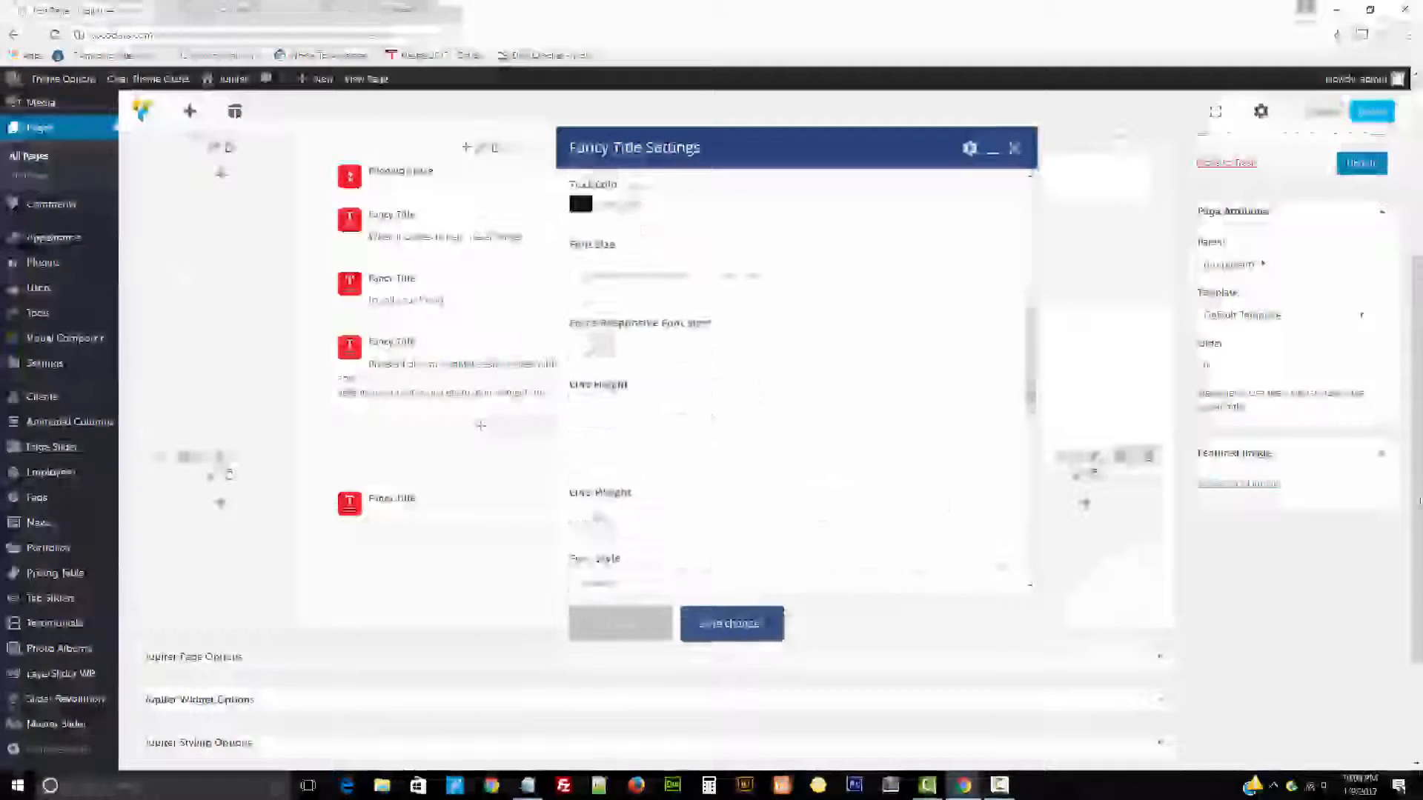
{"action": "scroll", "coordinate": [877, 404], "scroll_direction": "down", "scroll_amount": 5}
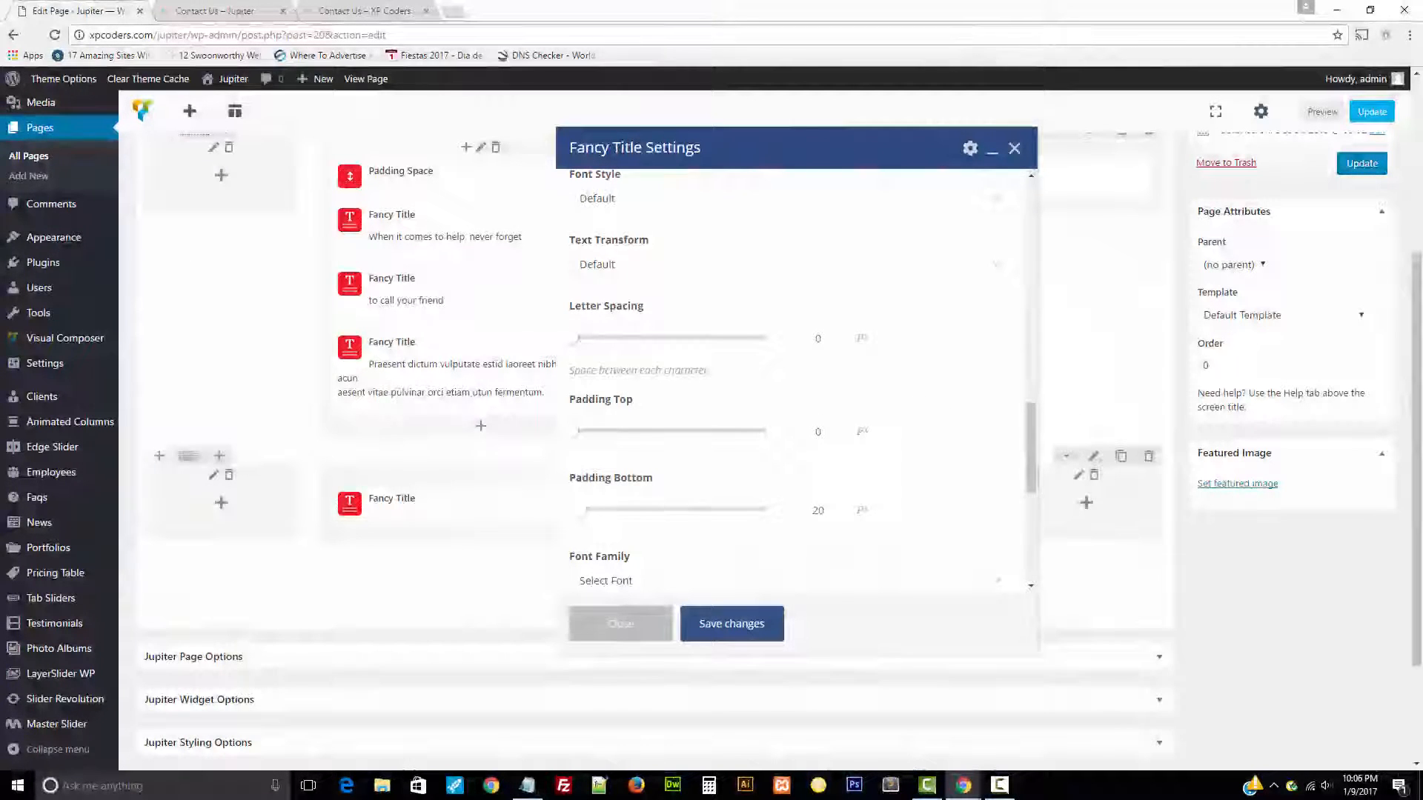
{"action": "left_click_drag", "start_coordinate": [838, 434], "coordinate": [705, 423]}
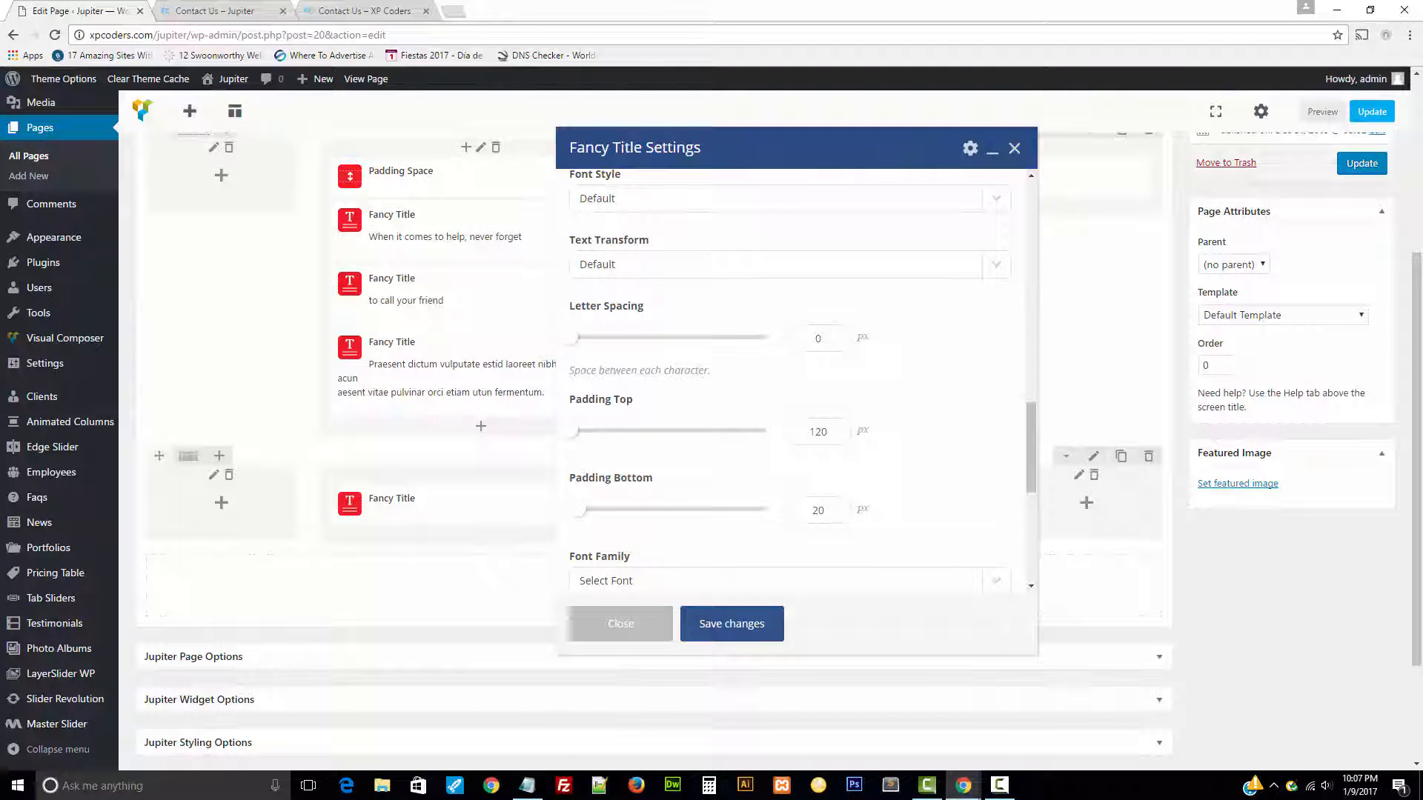
{"action": "left_click", "coordinate": [742, 619]}
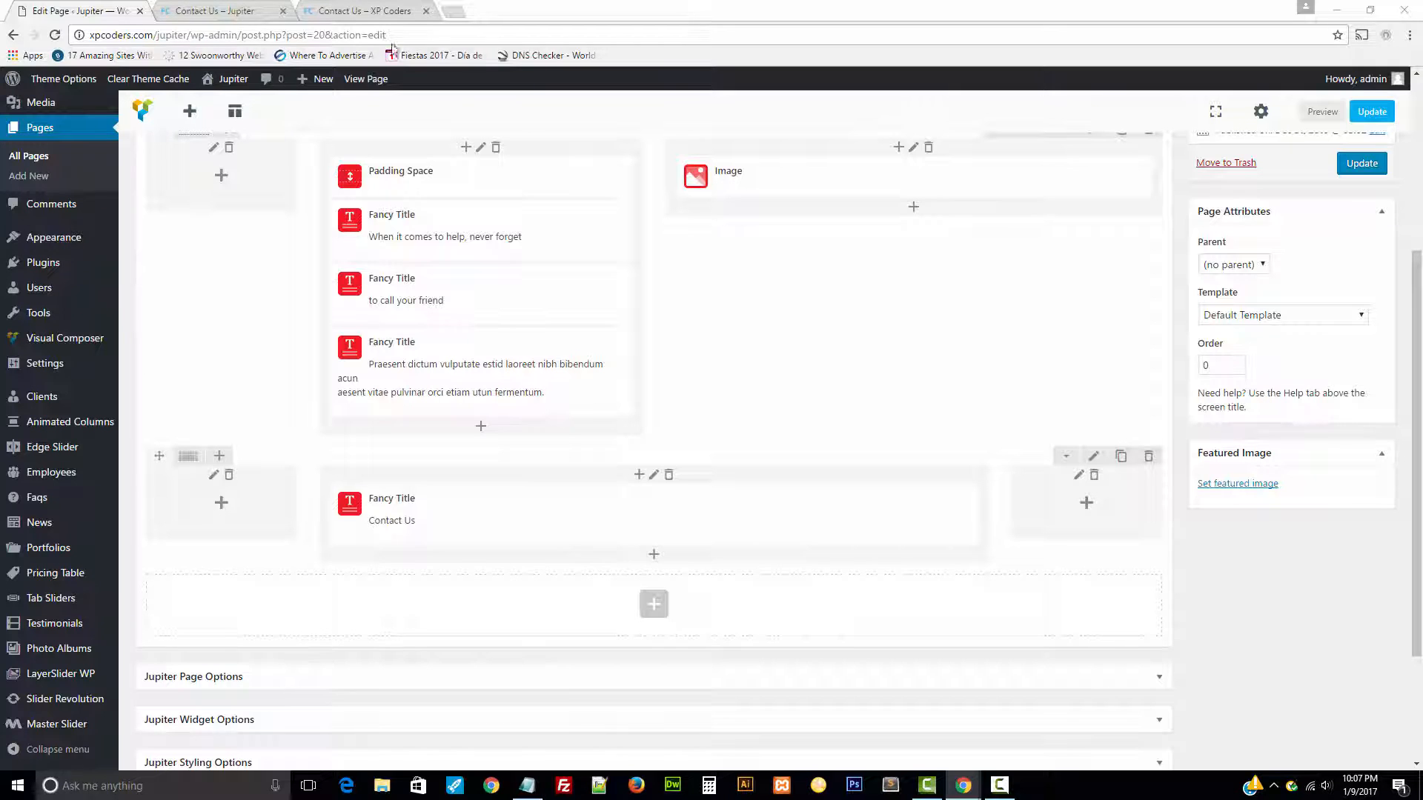
- Copy the Lorem ipsum paragraph under the Contact Us heading on the demo page and return to the Jupiter page editor
{"action": "left_click", "coordinate": [235, 9]}
{"action": "left_click", "coordinate": [396, 9]}
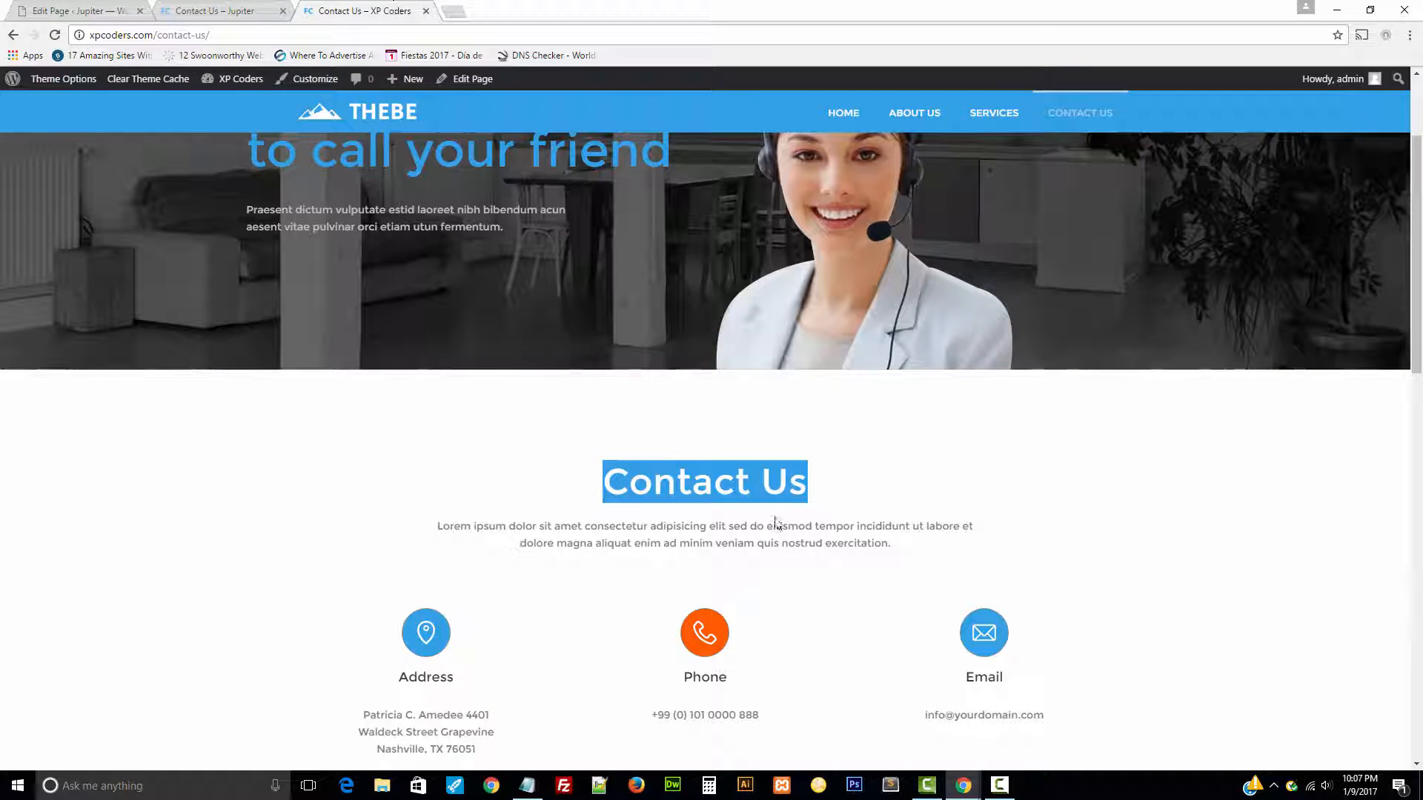
{"action": "left_click_drag", "start_coordinate": [902, 553], "coordinate": [438, 502]}
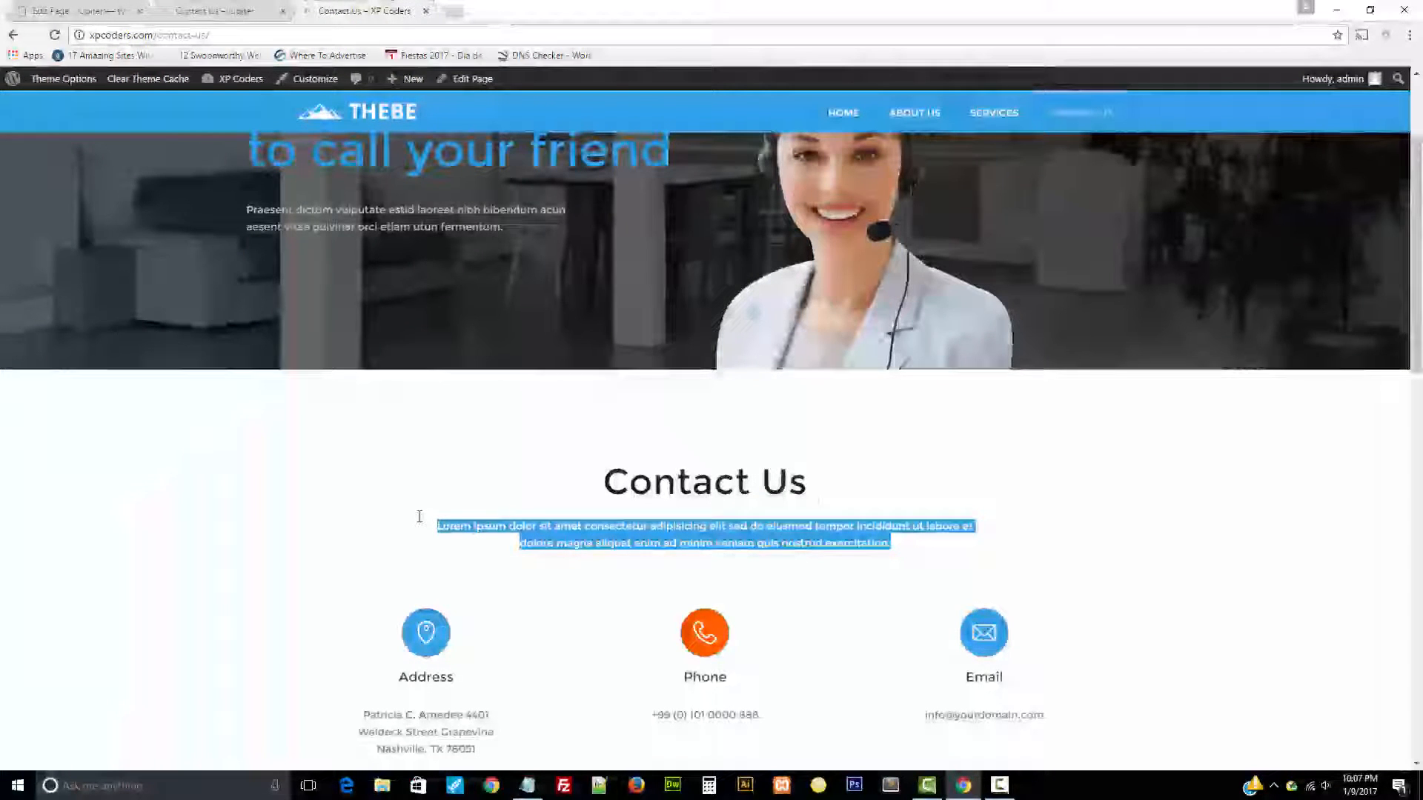
{"action": "left_click", "coordinate": [74, 10]}
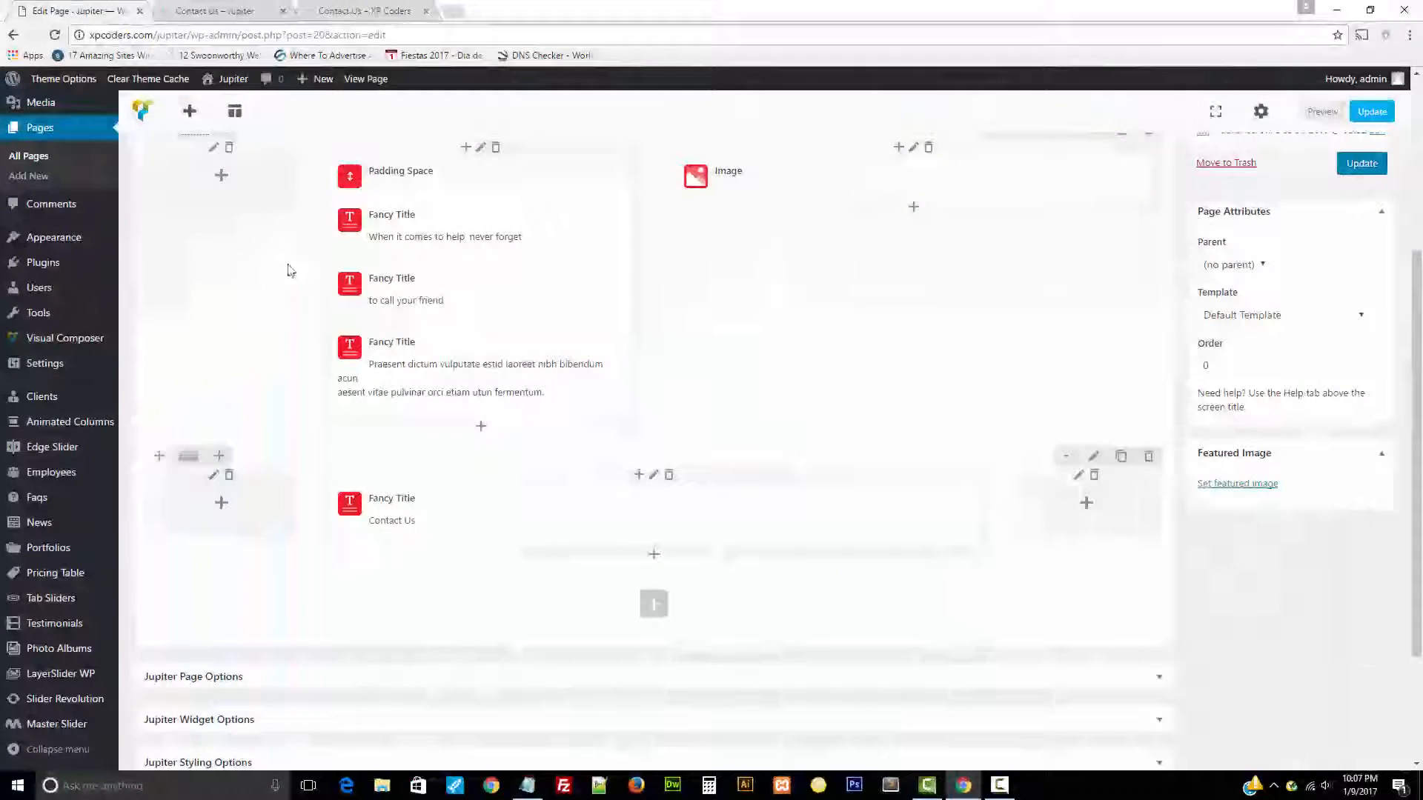
- Add a Text Block containing the copied Lorem ipsum paragraph below the Contact Us title and save it
{"action": "left_click", "coordinate": [652, 560]}
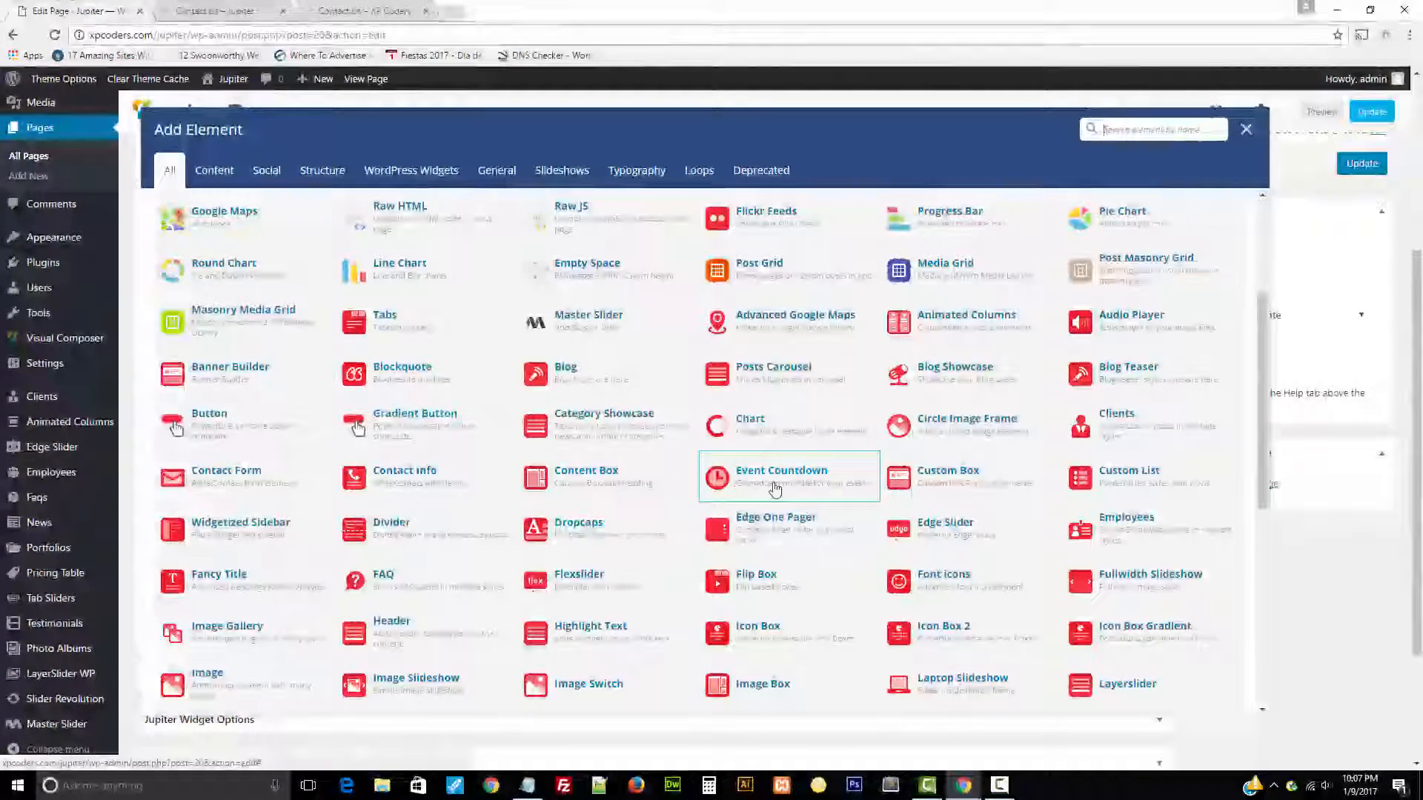
{"action": "scroll", "coordinate": [381, 307], "scroll_direction": "up", "scroll_amount": 3}
{"action": "left_click", "coordinate": [393, 226]}
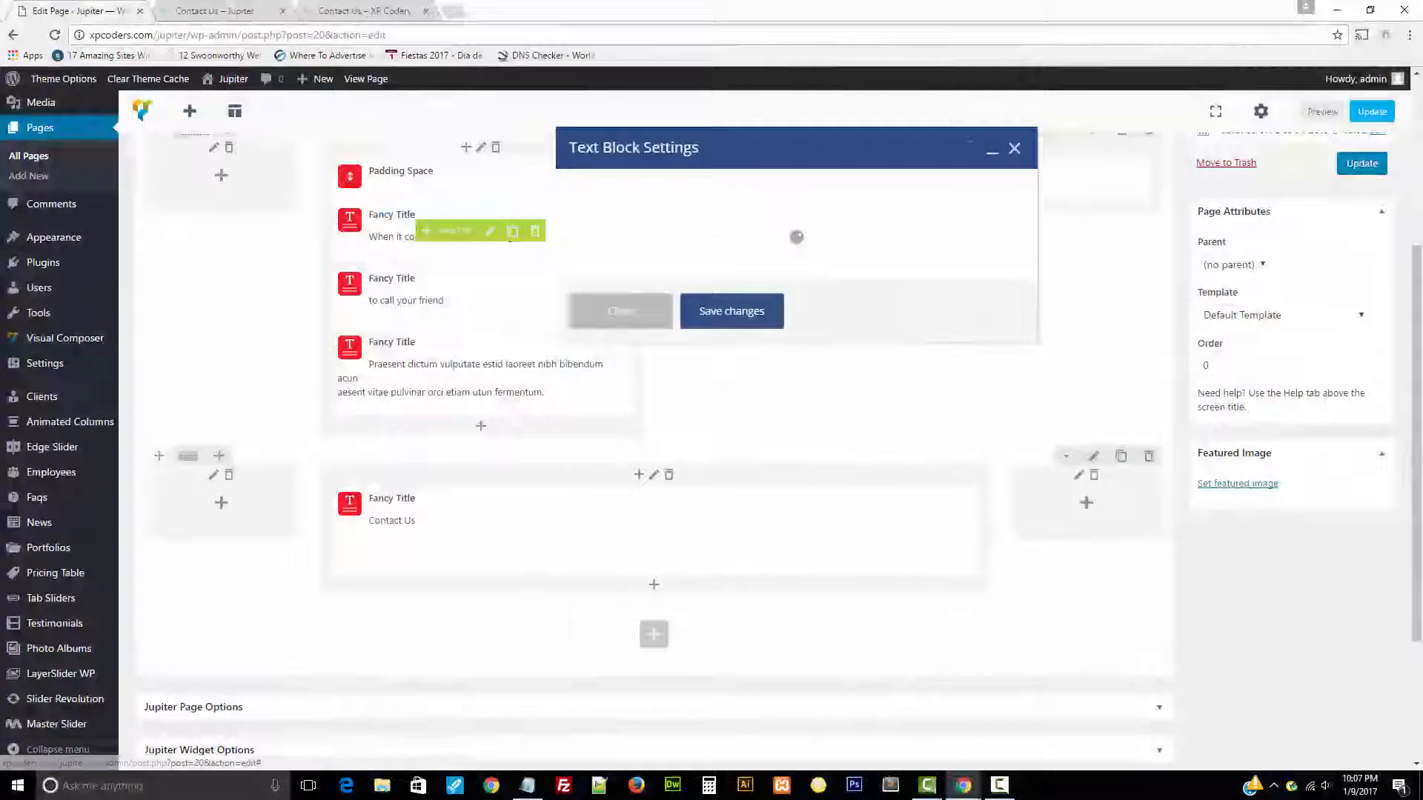
{"action": "left_click", "coordinate": [995, 218]}
{"action": "left_click", "coordinate": [928, 330]}
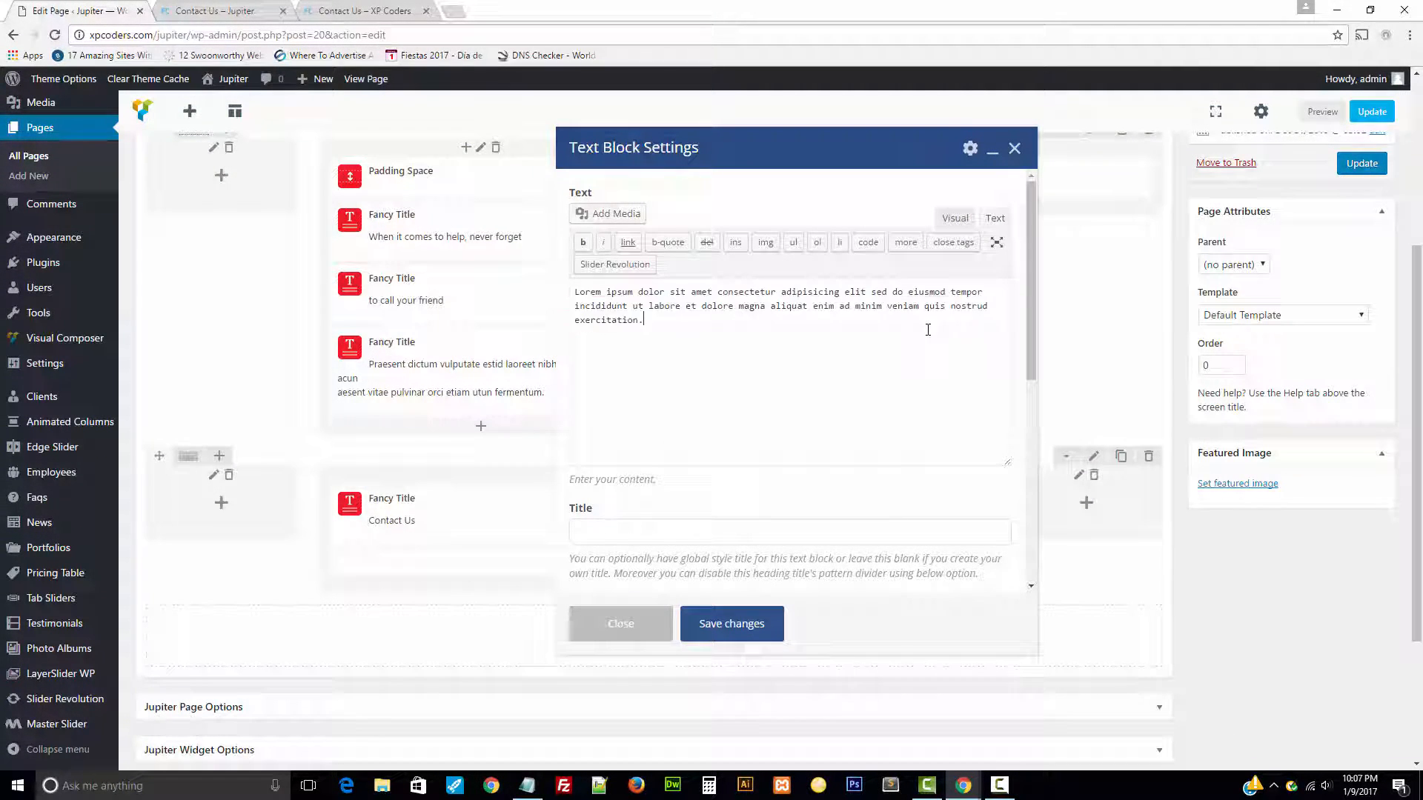
{"action": "scroll", "coordinate": [927, 330], "scroll_direction": "down", "scroll_amount": 5}
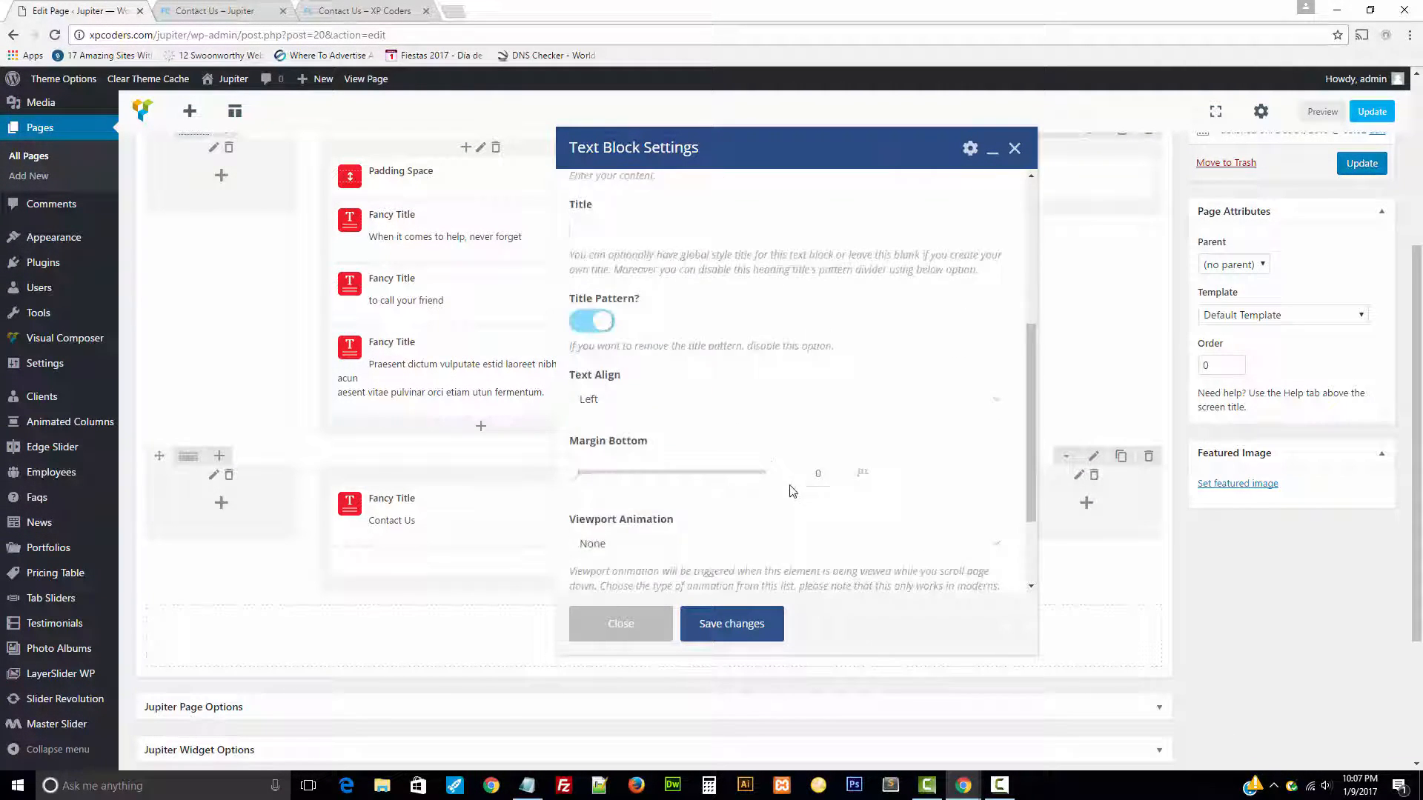
{"action": "left_click", "coordinate": [757, 612]}
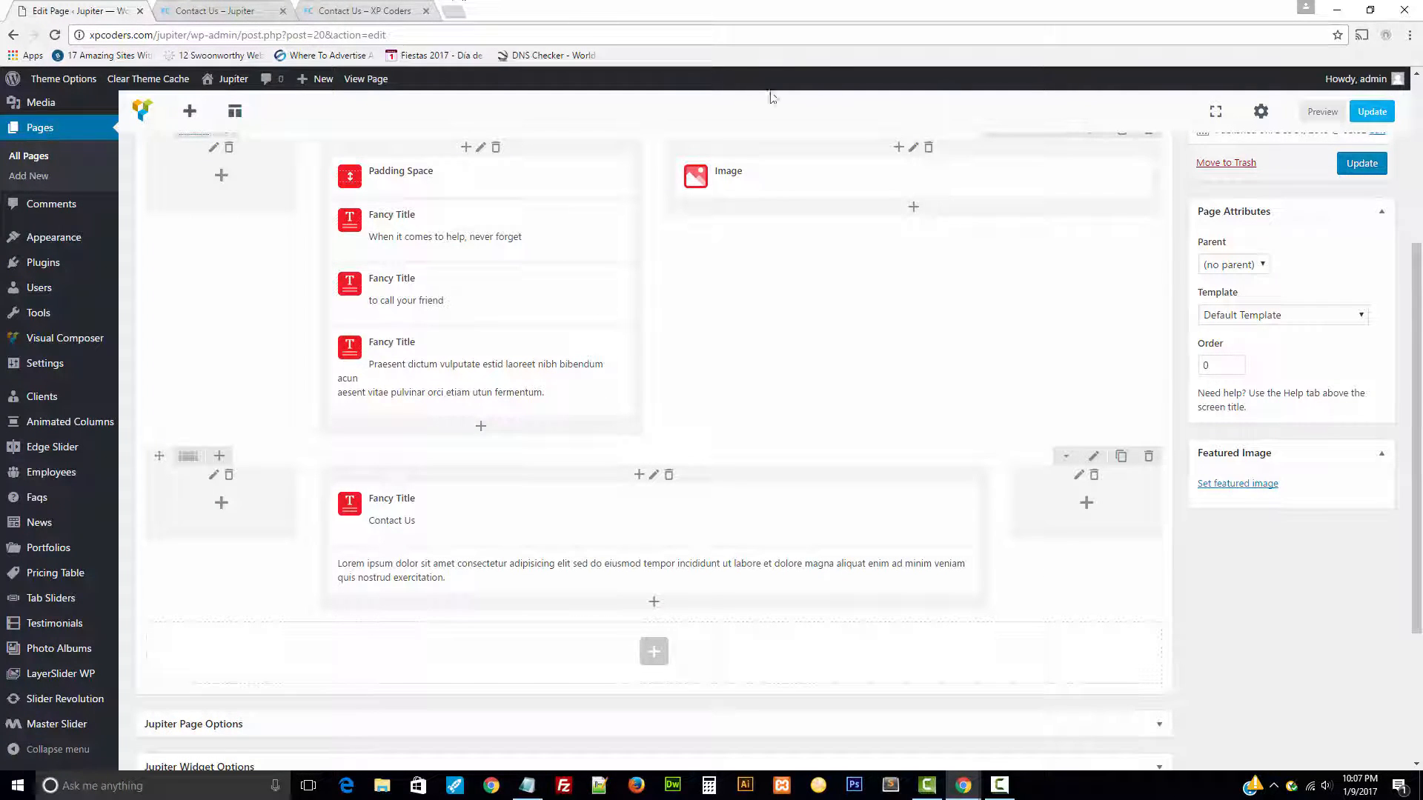
- Add a Padding Space element of 60 px below the Lorem ipsum text block
{"action": "left_click", "coordinate": [652, 602]}
{"action": "scroll", "coordinate": [771, 476], "scroll_direction": "down", "scroll_amount": 3}
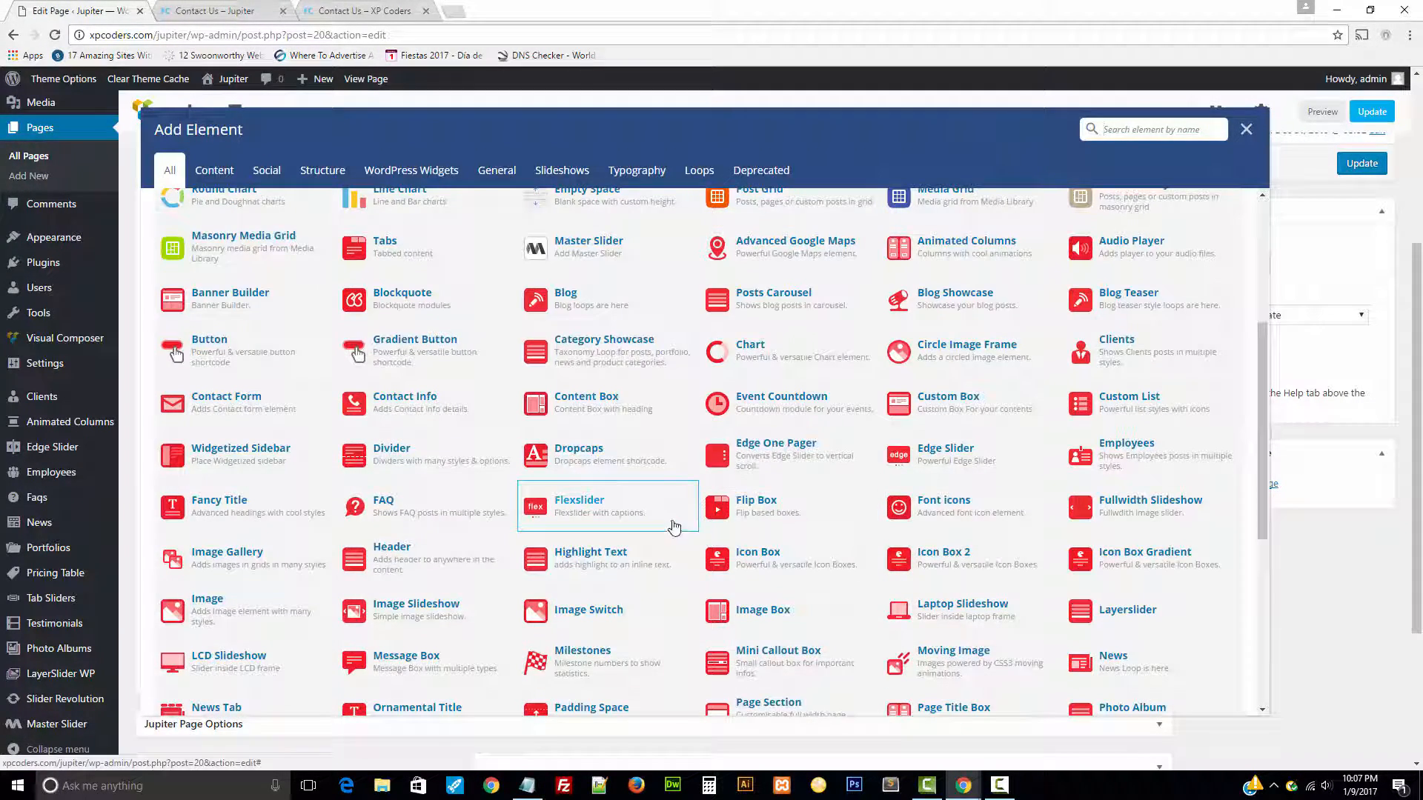
{"action": "scroll", "coordinate": [673, 527], "scroll_direction": "down", "scroll_amount": 3}
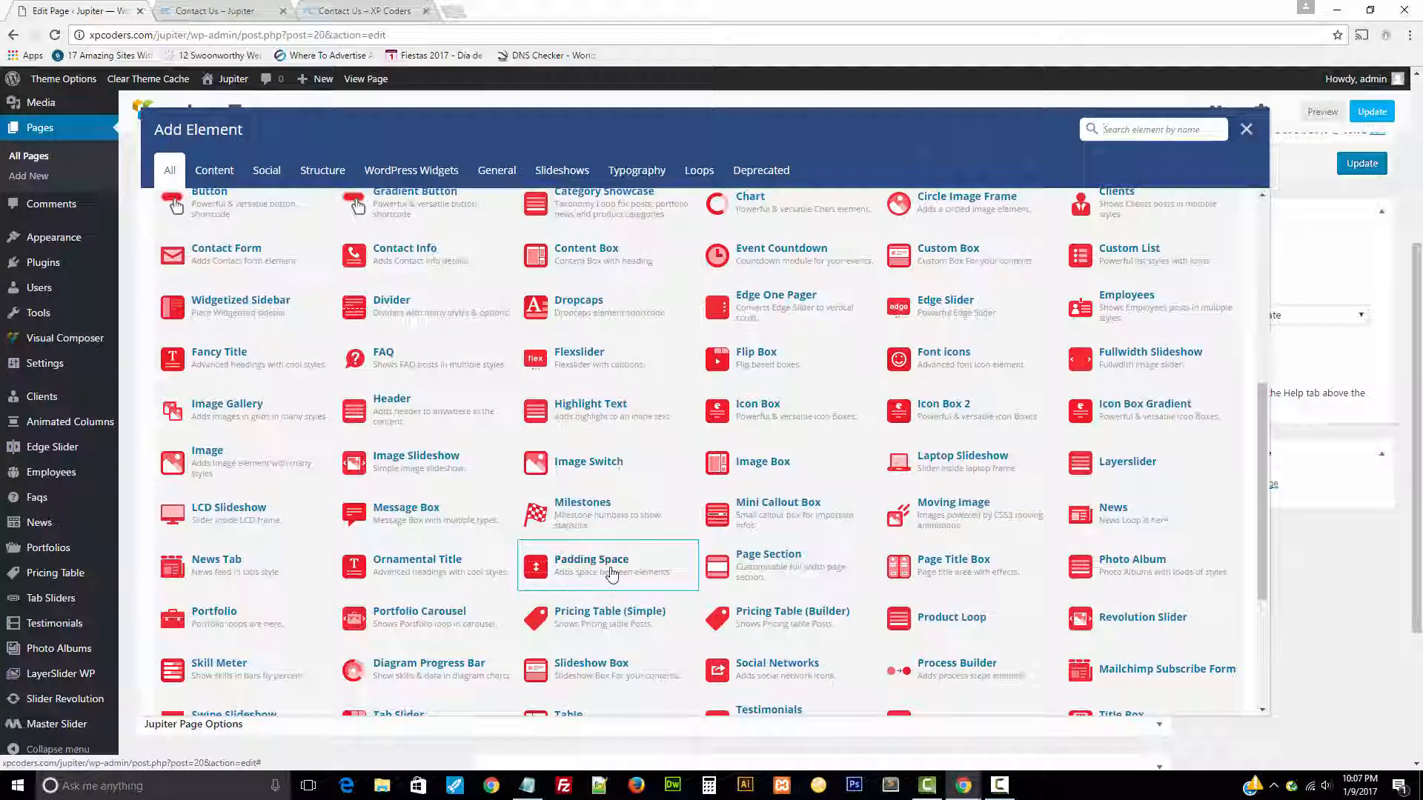
{"action": "left_click", "coordinate": [586, 556]}
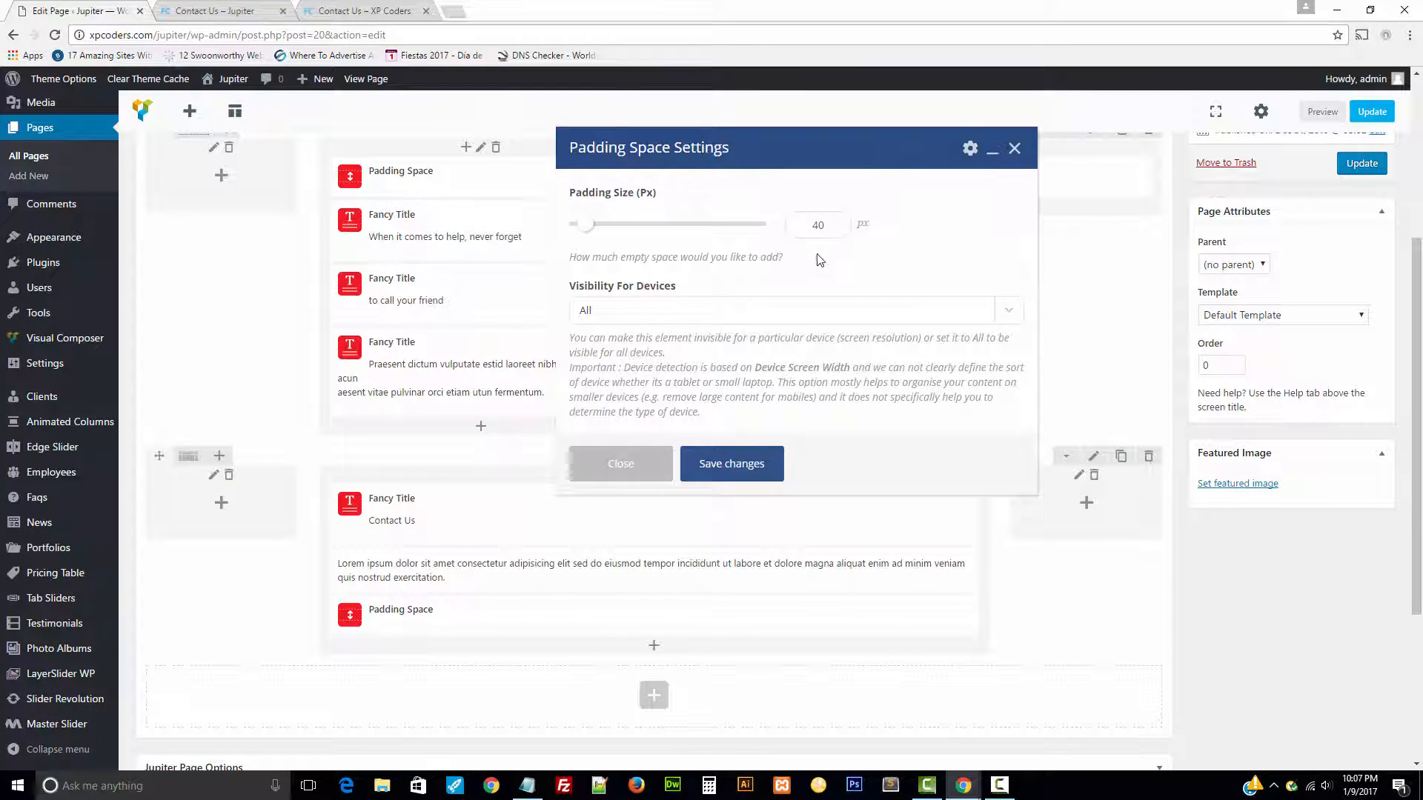
{"action": "left_click", "coordinate": [722, 466]}
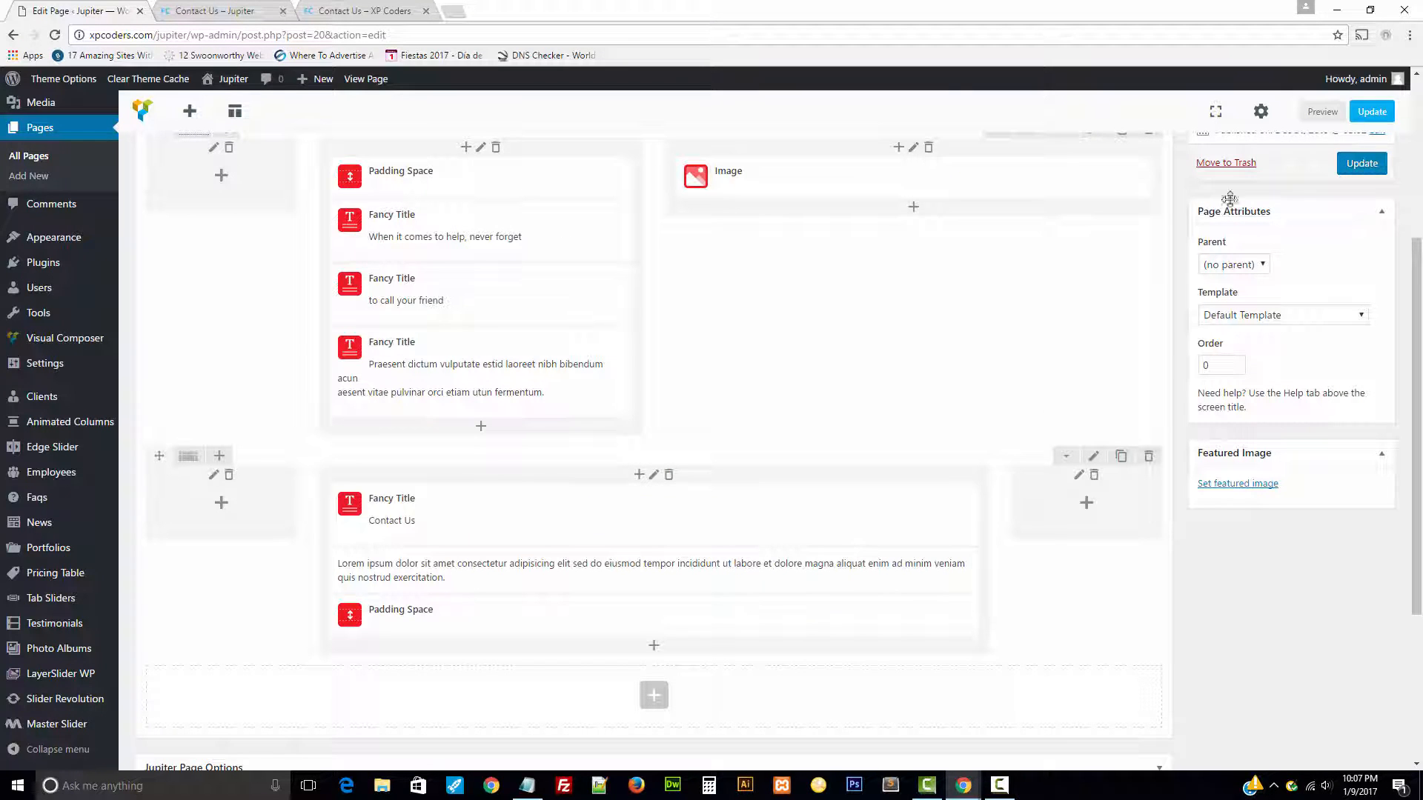
- Update the page and reload the live Jupiter Contact Us page
{"action": "left_click", "coordinate": [1363, 169]}
{"action": "left_click", "coordinate": [227, 8]}
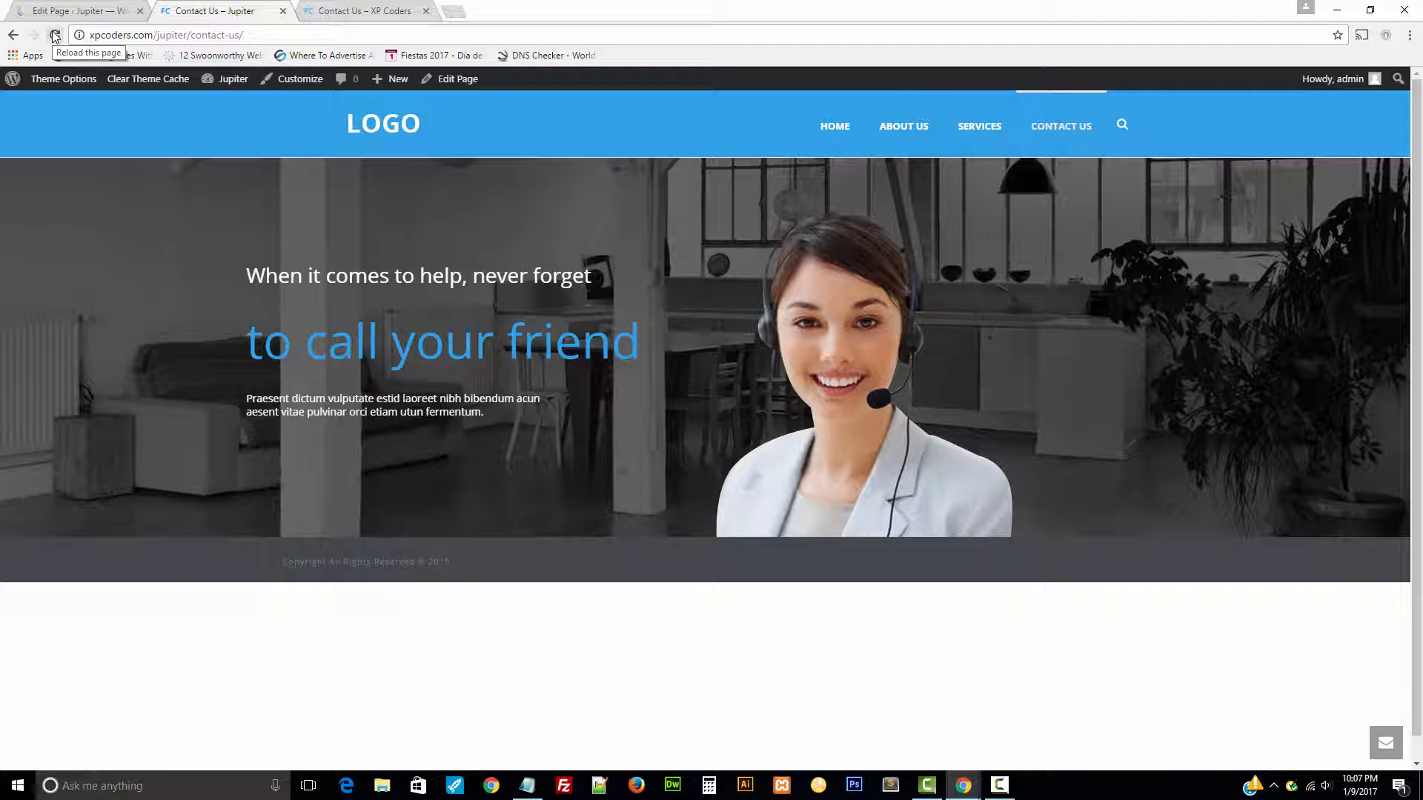
{"action": "left_click", "coordinate": [56, 36]}
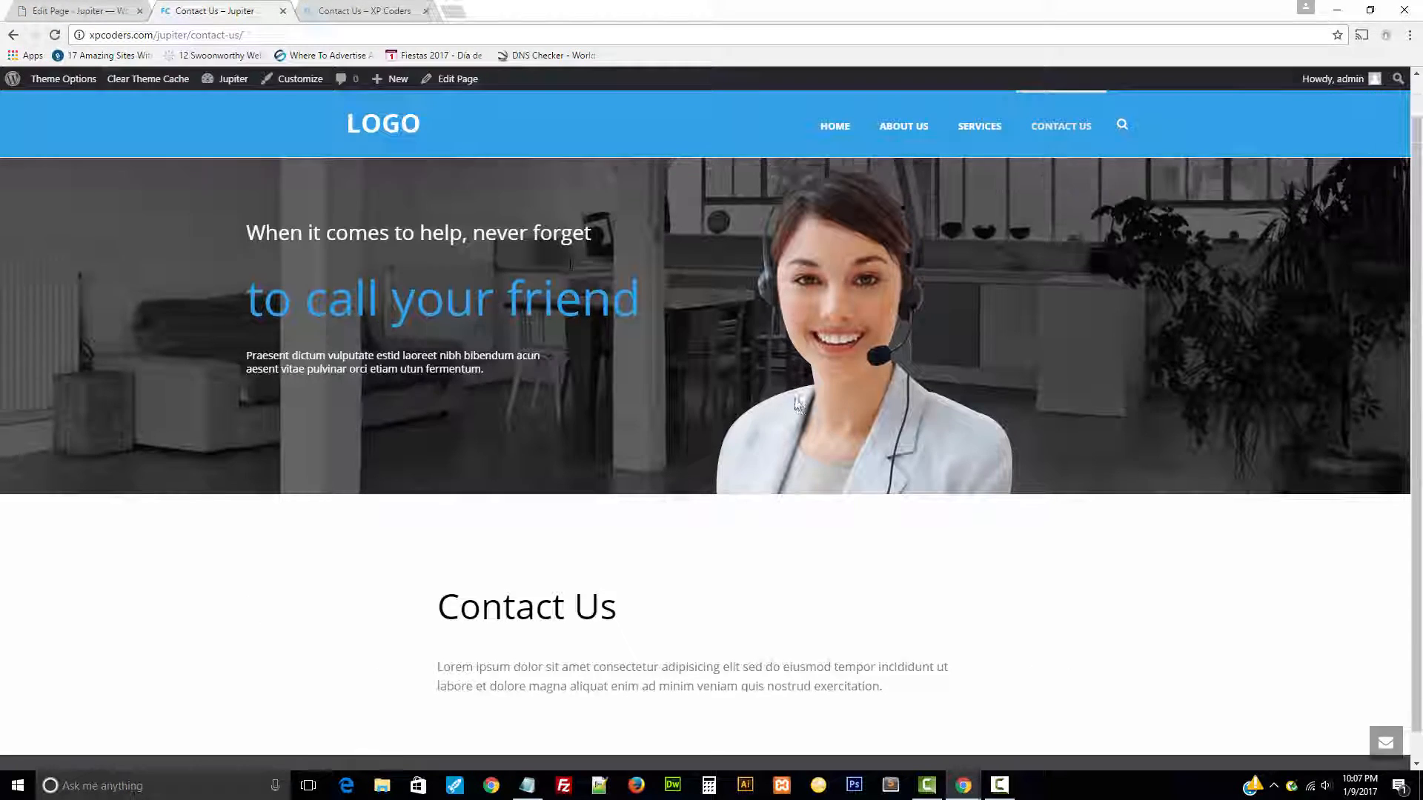
- Compare the alignment of the Contact Us title and paragraph on the live page with the demo page
{"action": "scroll", "coordinate": [697, 617], "scroll_direction": "down", "scroll_amount": 1}
{"action": "left_click_drag", "start_coordinate": [893, 662], "coordinate": [327, 594]}
{"action": "left_click", "coordinate": [326, 594]}
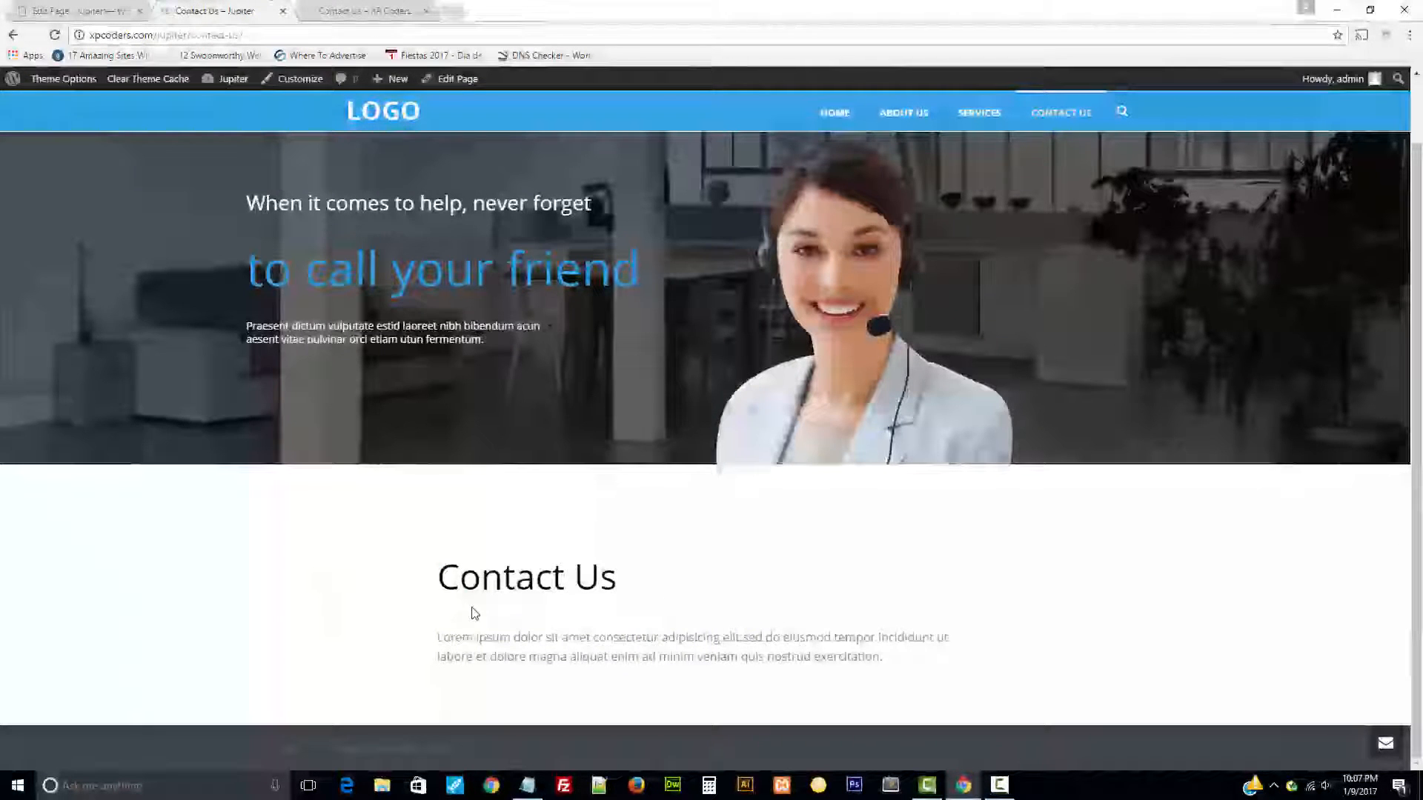
{"action": "left_click_drag", "start_coordinate": [590, 602], "coordinate": [437, 591]}
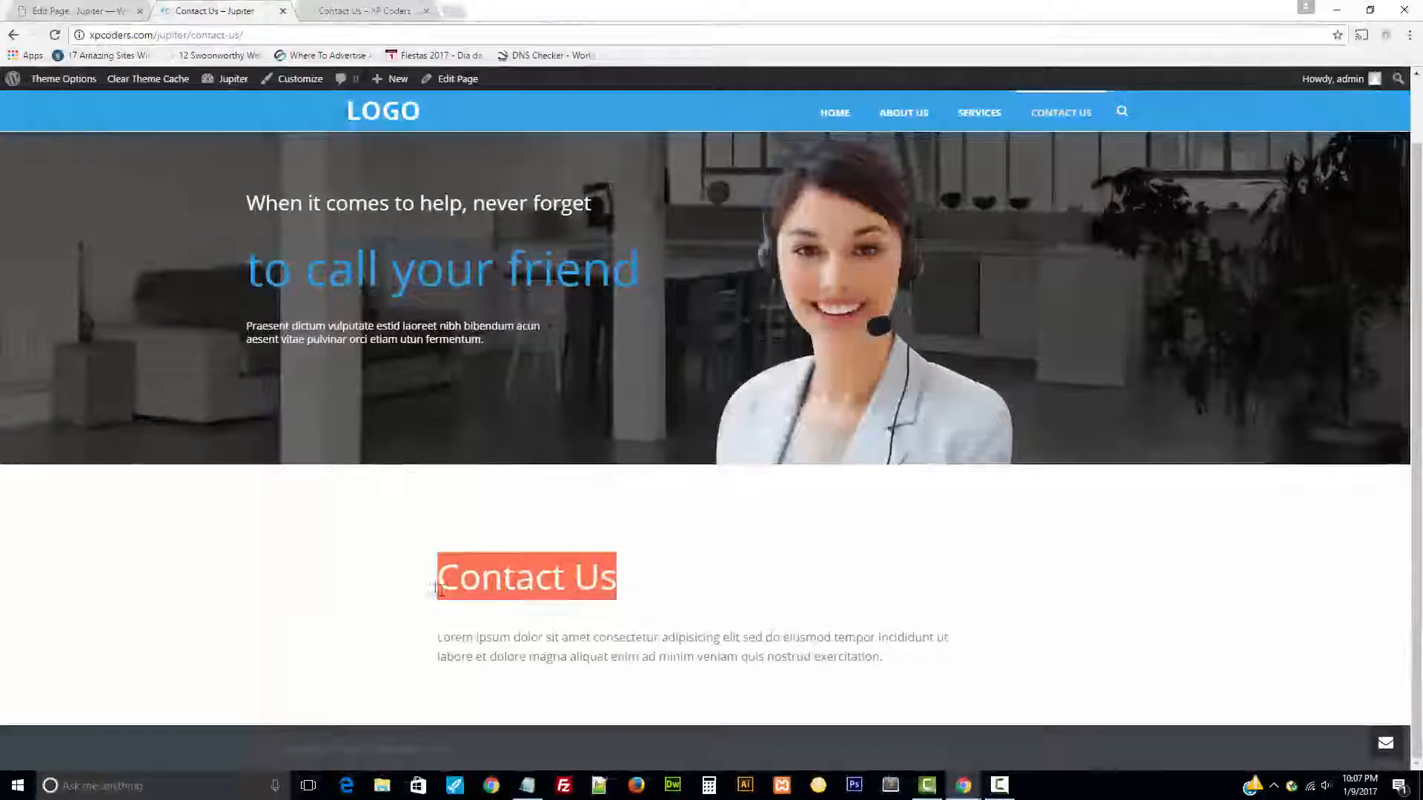
{"action": "left_click", "coordinate": [627, 656]}
{"action": "triple_click", "coordinate": [774, 662]}
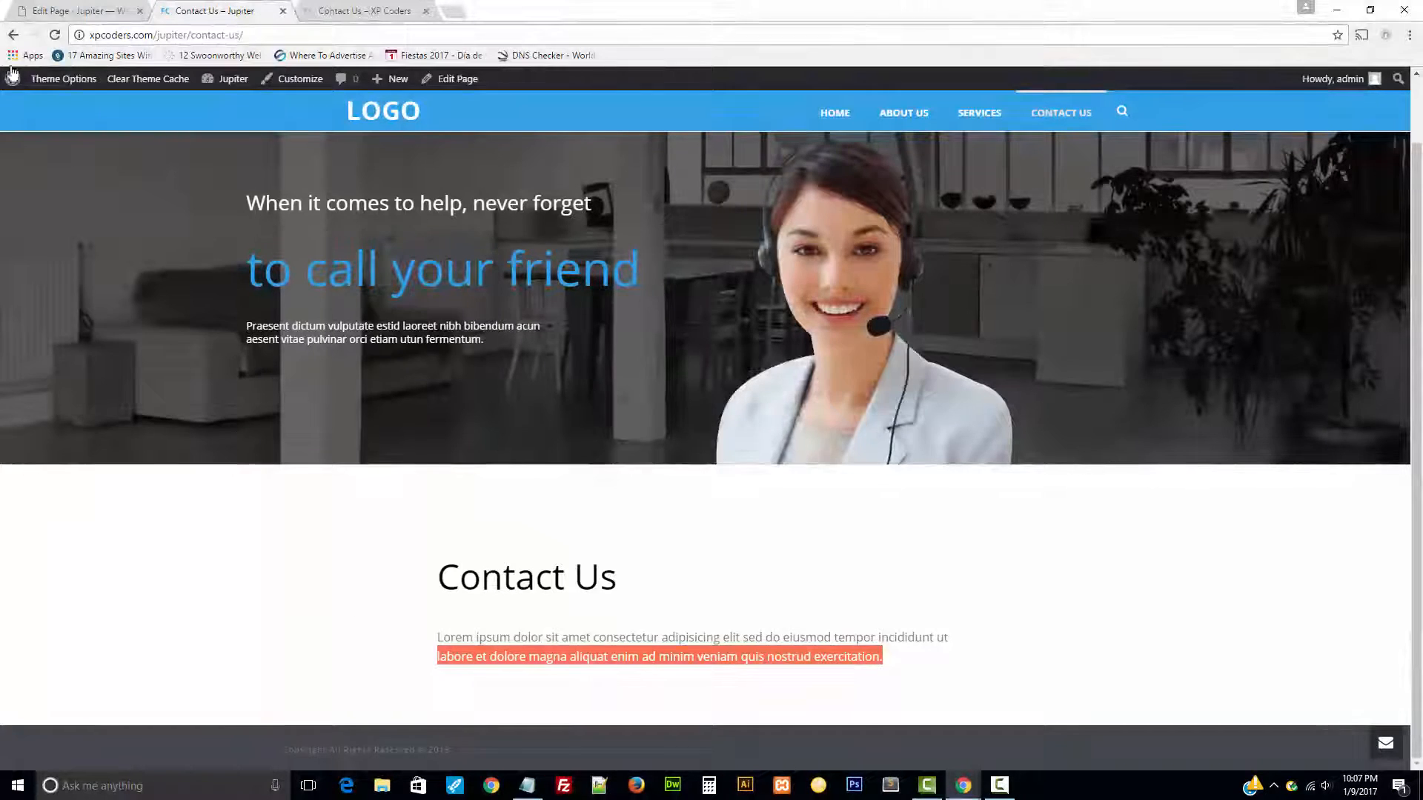
{"action": "left_click", "coordinate": [335, 8]}
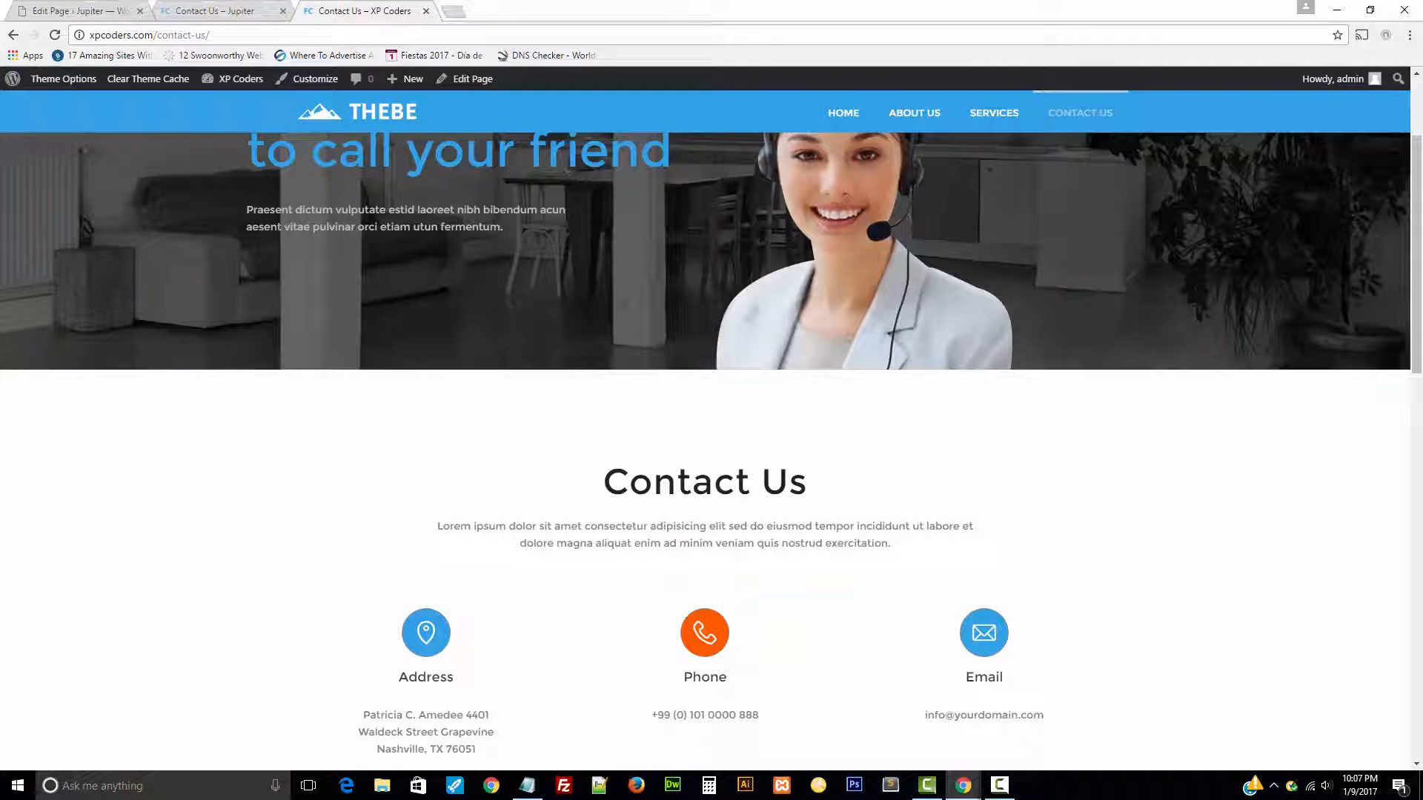
- In the Jupiter page editor, set the Lorem ipsum text block's Text Align to Center and save the settings
{"action": "left_click", "coordinate": [16, 10]}
{"action": "scroll", "coordinate": [734, 580], "scroll_direction": "down", "scroll_amount": 10}
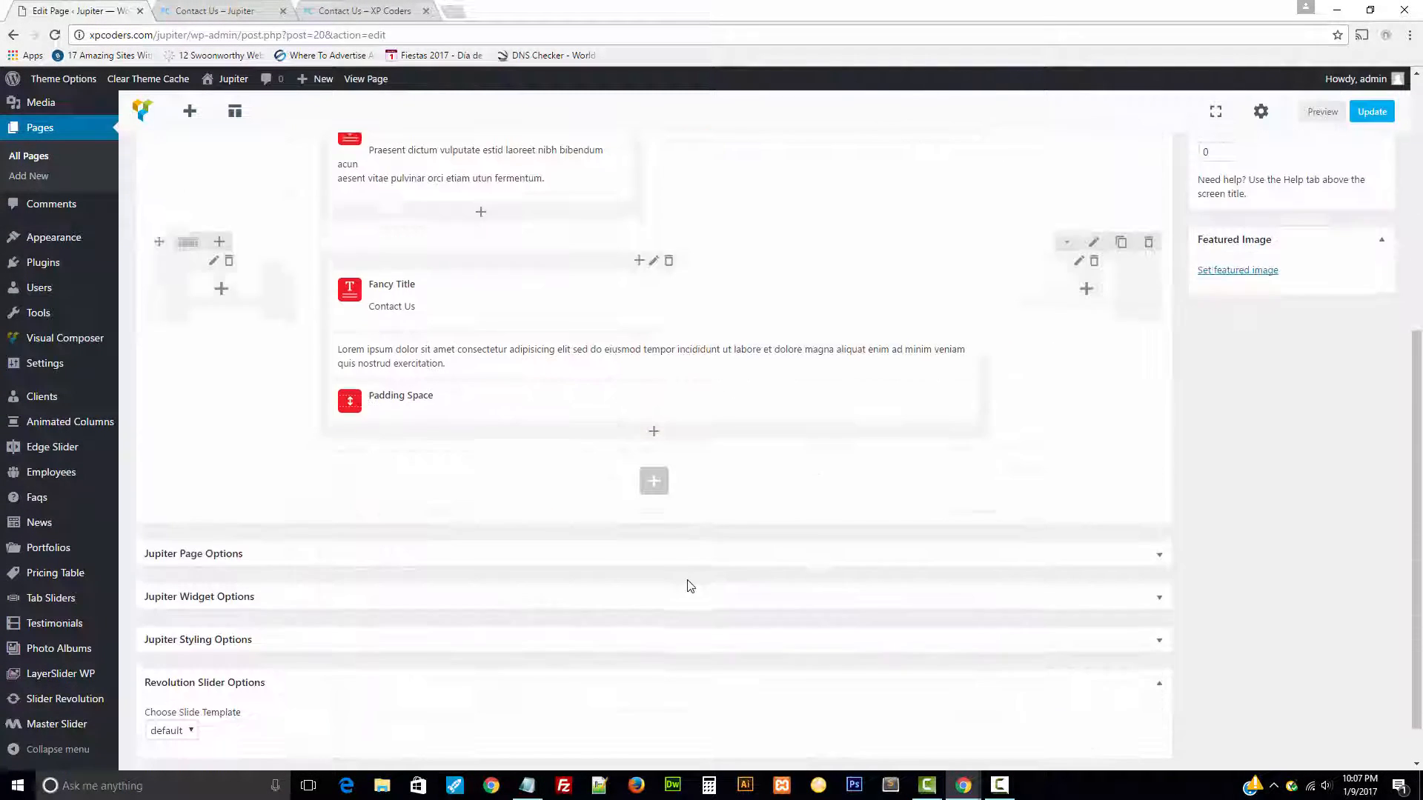
{"action": "scroll", "coordinate": [663, 569], "scroll_direction": "up", "scroll_amount": 1}
{"action": "left_click", "coordinate": [669, 503]}
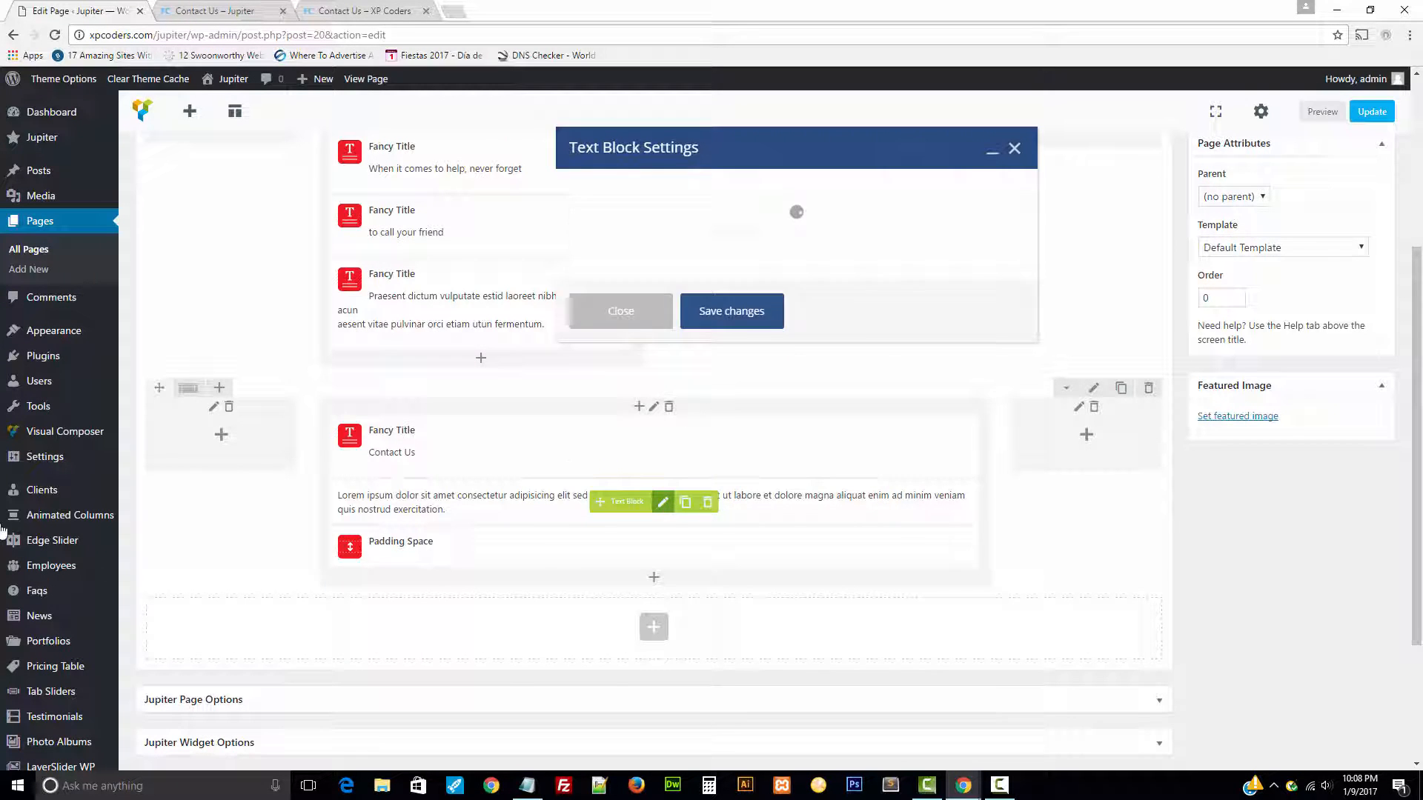
{"action": "scroll", "coordinate": [767, 574], "scroll_direction": "down", "scroll_amount": 4}
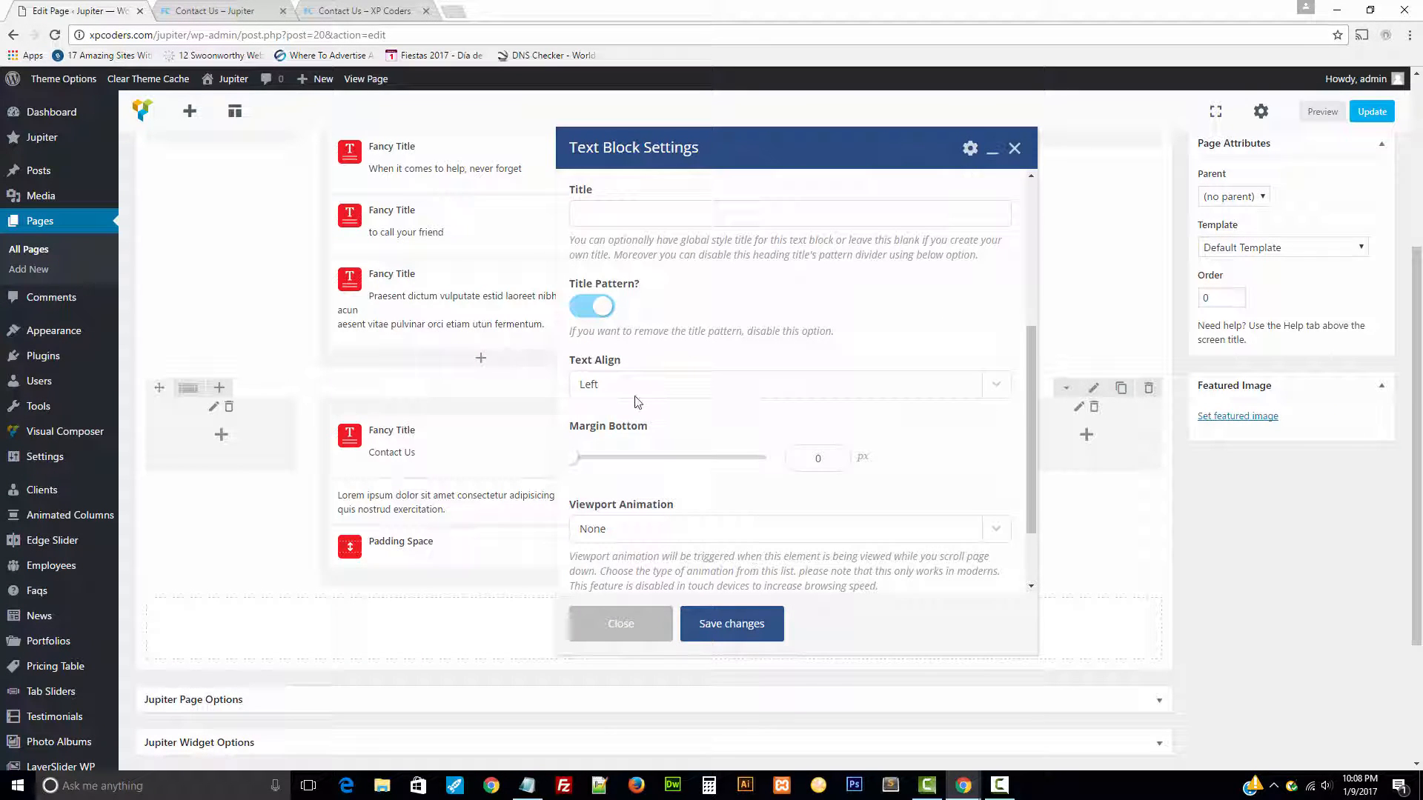
{"action": "left_click", "coordinate": [636, 386]}
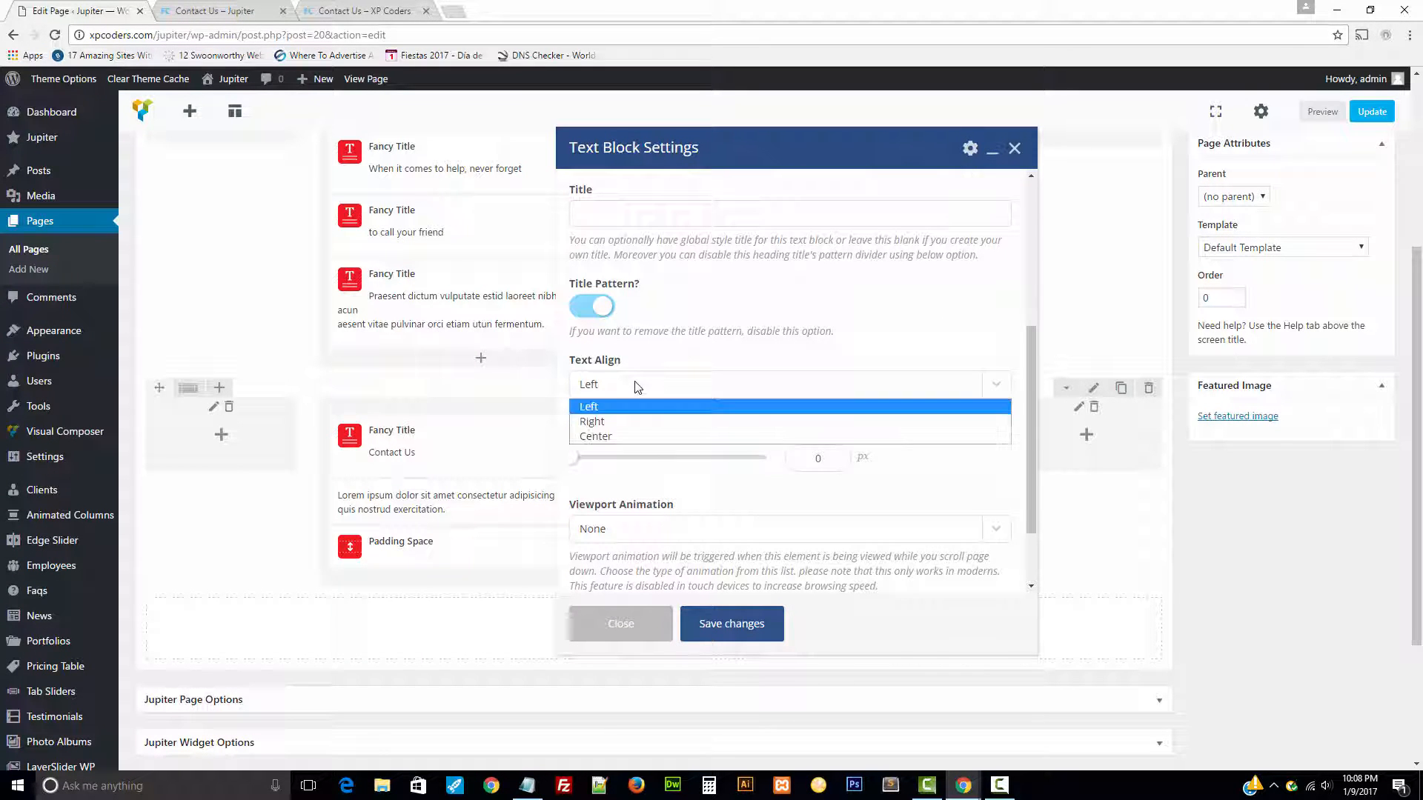
{"action": "left_click", "coordinate": [605, 437]}
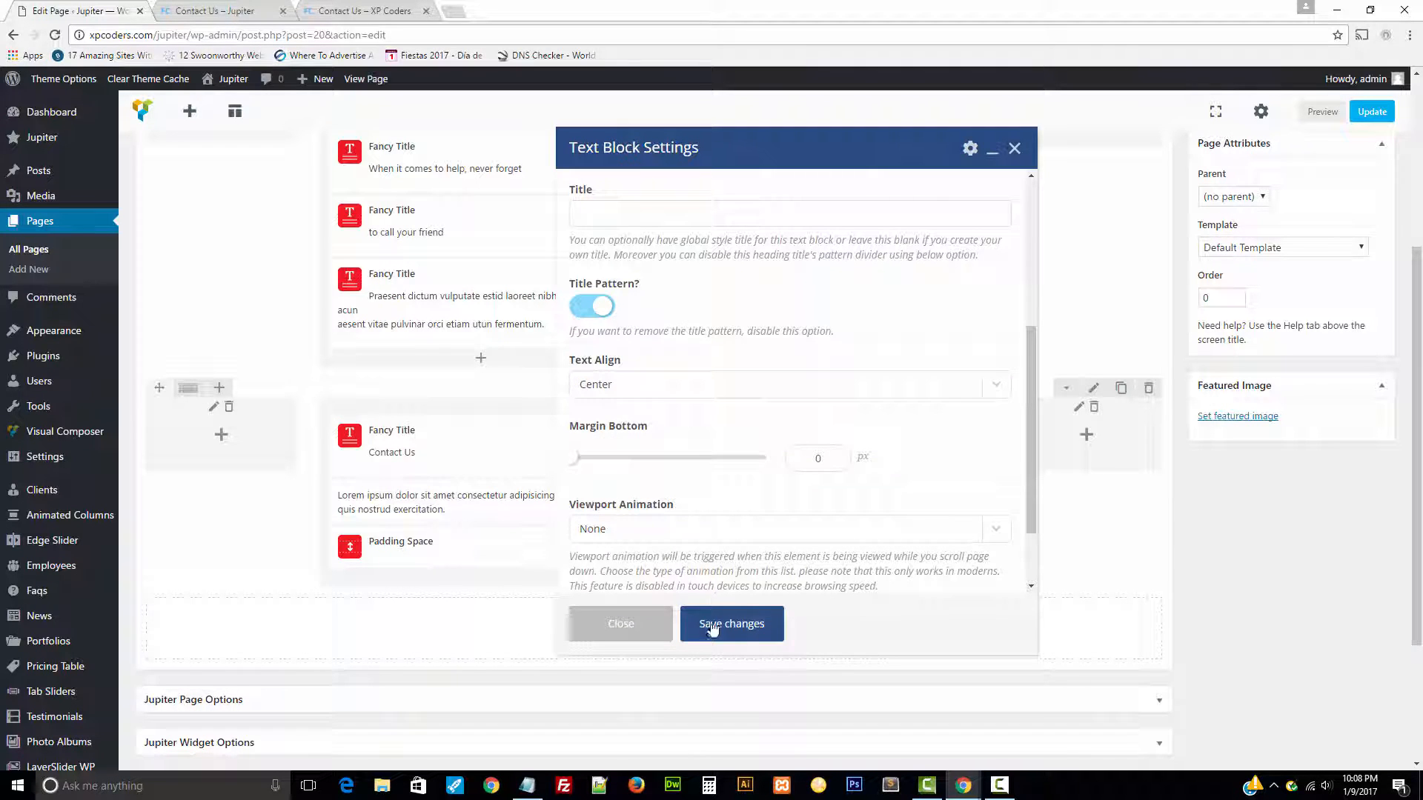
{"action": "left_click", "coordinate": [712, 628]}
{"action": "left_click", "coordinate": [670, 548]}
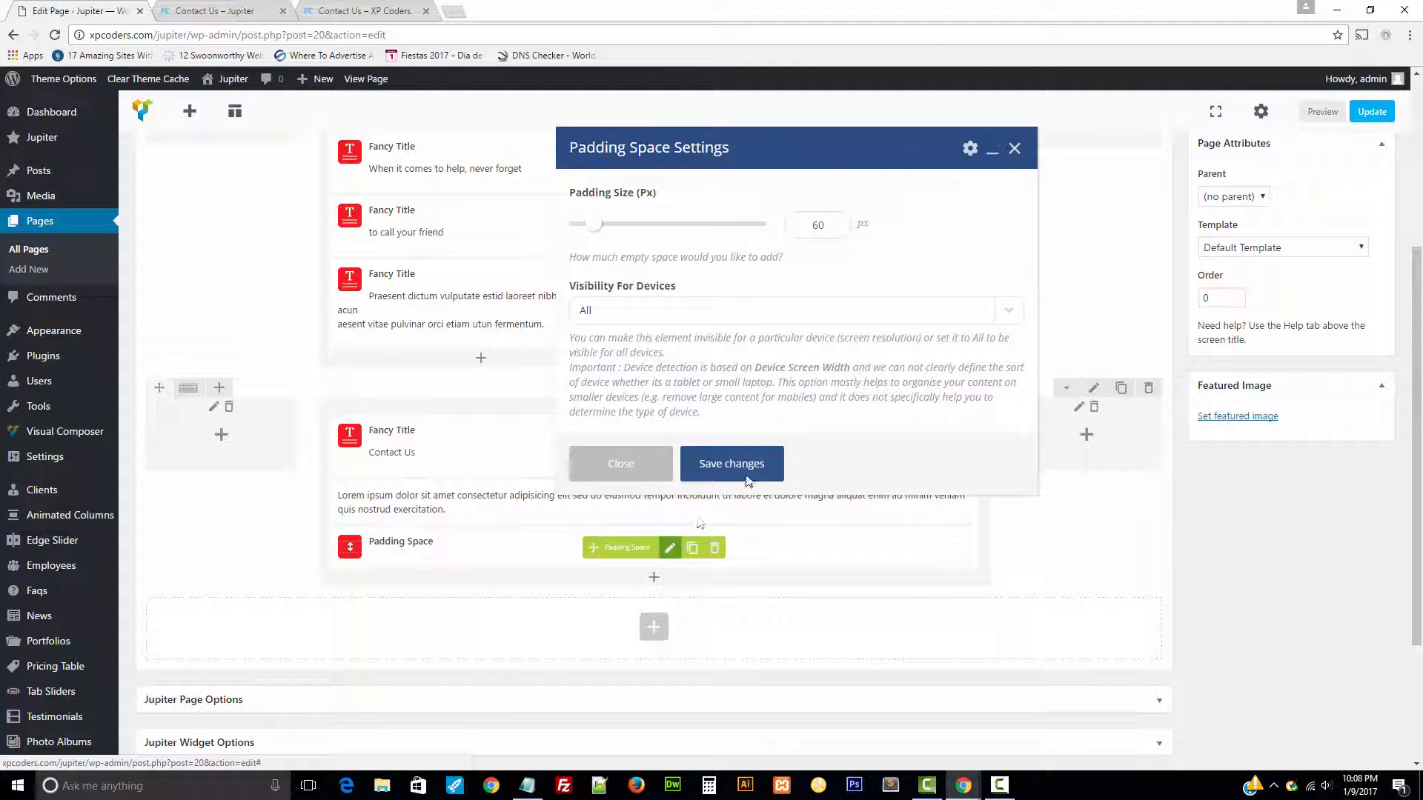
{"action": "scroll", "coordinate": [625, 463], "scroll_direction": "down", "scroll_amount": 3}
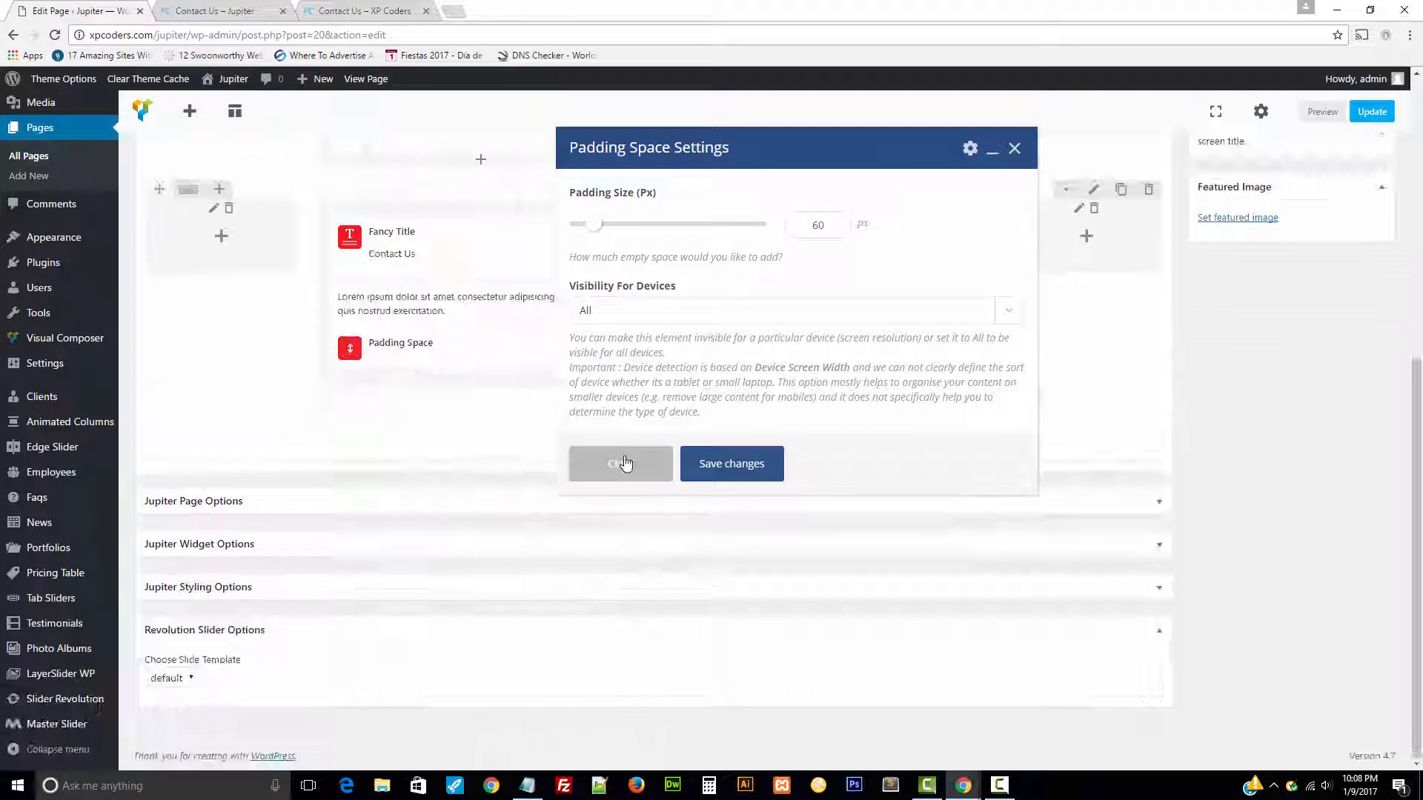
{"action": "left_click", "coordinate": [626, 462]}
- Set the Contact Us Fancy Title's Align option to Center and save the settings
{"action": "scroll", "coordinate": [637, 459], "scroll_direction": "up", "scroll_amount": 2}
{"action": "left_click", "coordinate": [663, 396]}
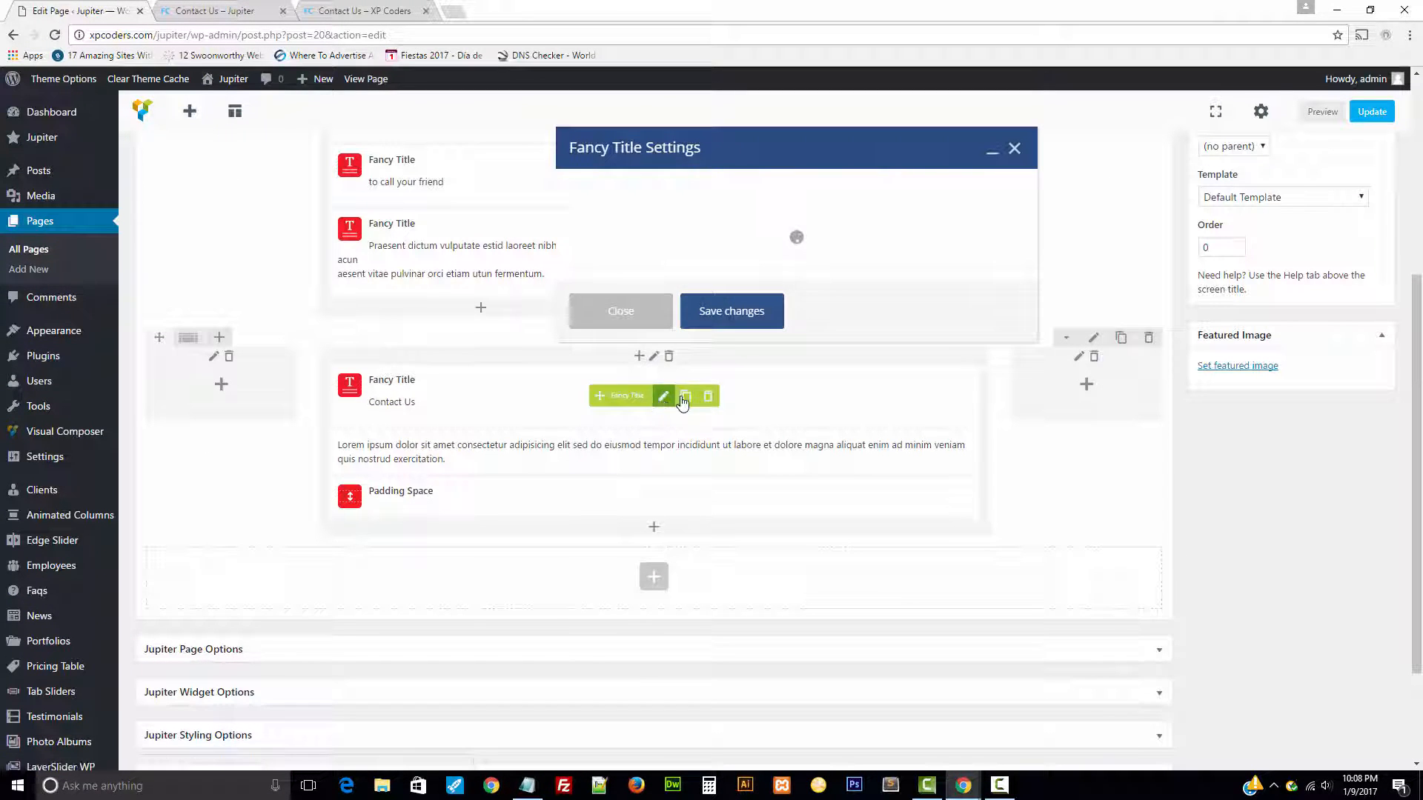
{"action": "scroll", "coordinate": [718, 407], "scroll_direction": "down", "scroll_amount": 5}
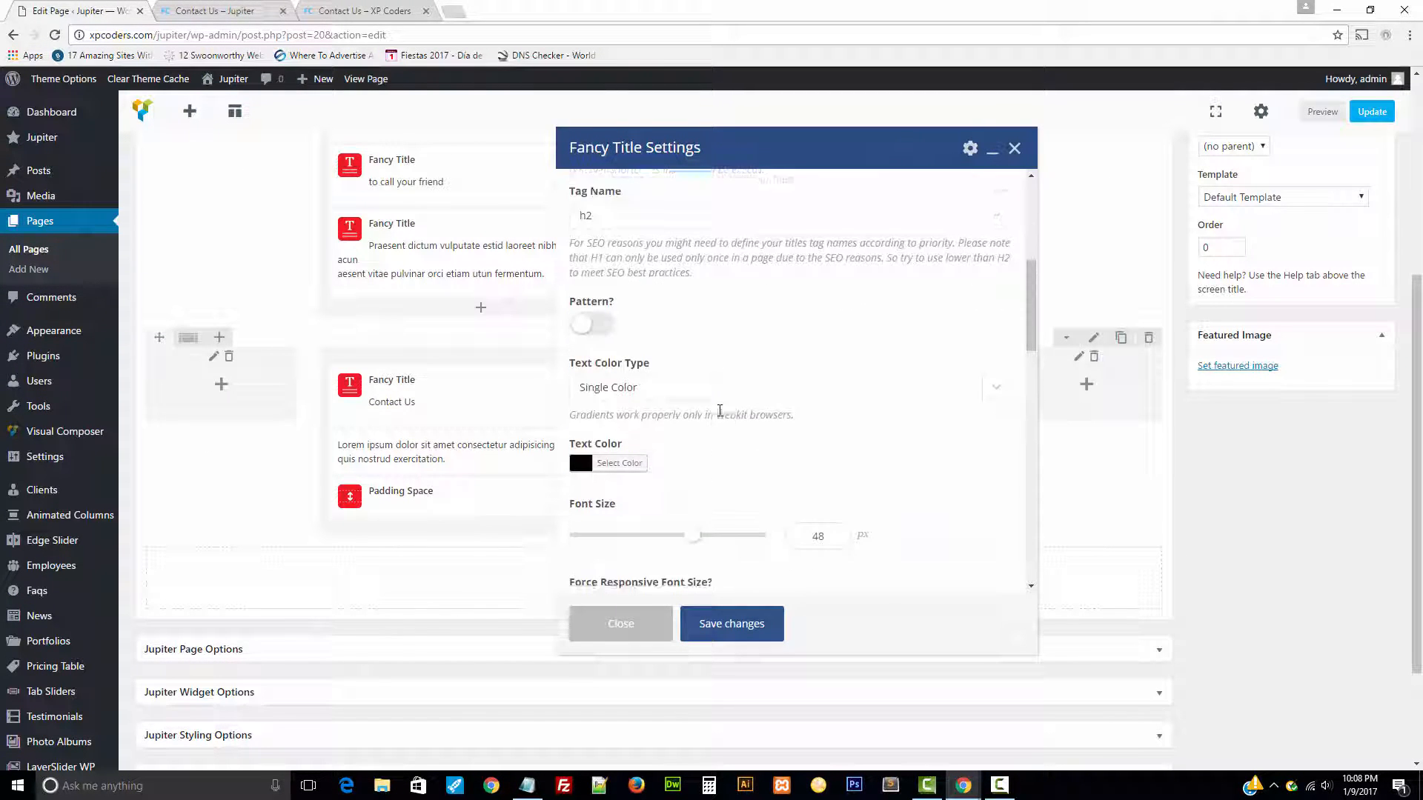
{"action": "scroll", "coordinate": [718, 415], "scroll_direction": "down", "scroll_amount": 6}
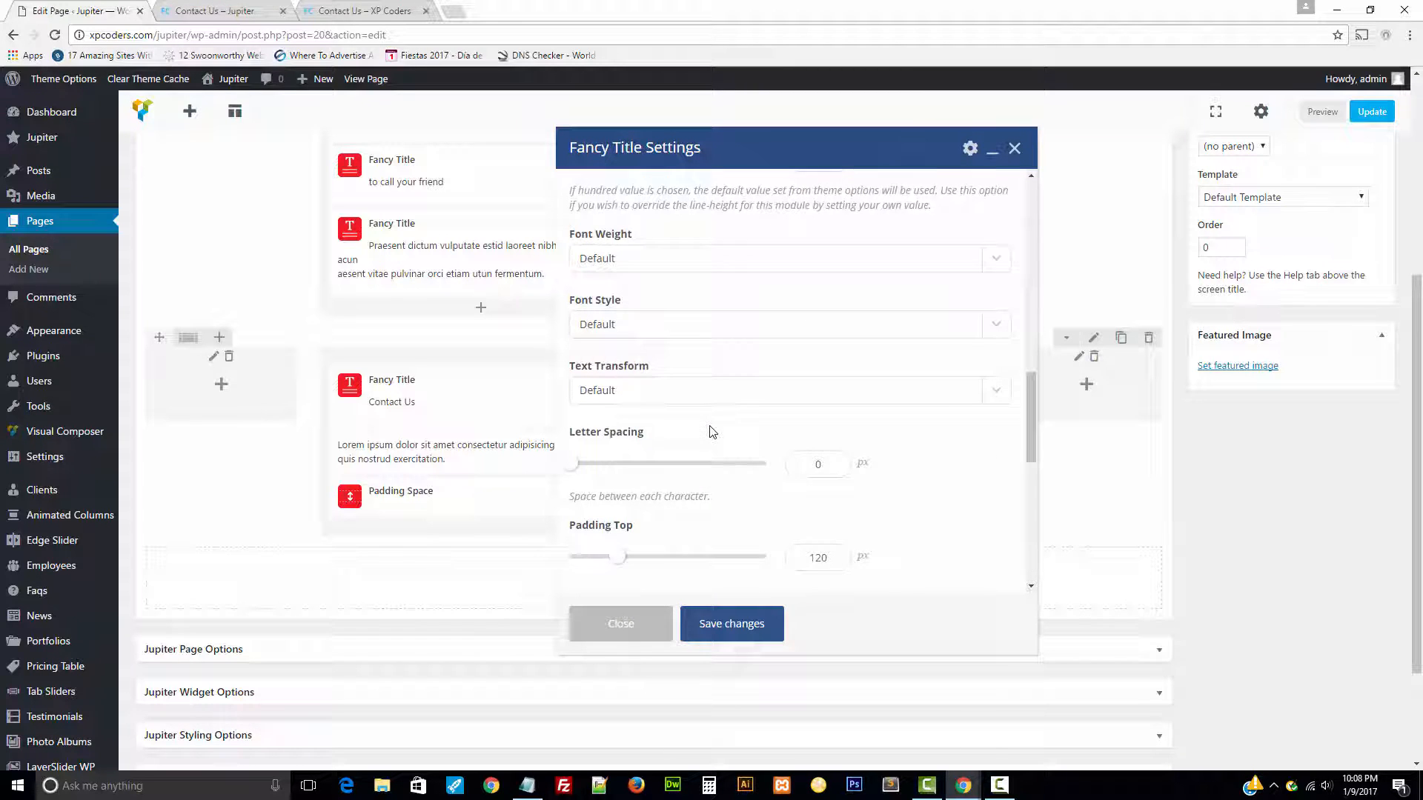
{"action": "scroll", "coordinate": [712, 432], "scroll_direction": "down", "scroll_amount": 5}
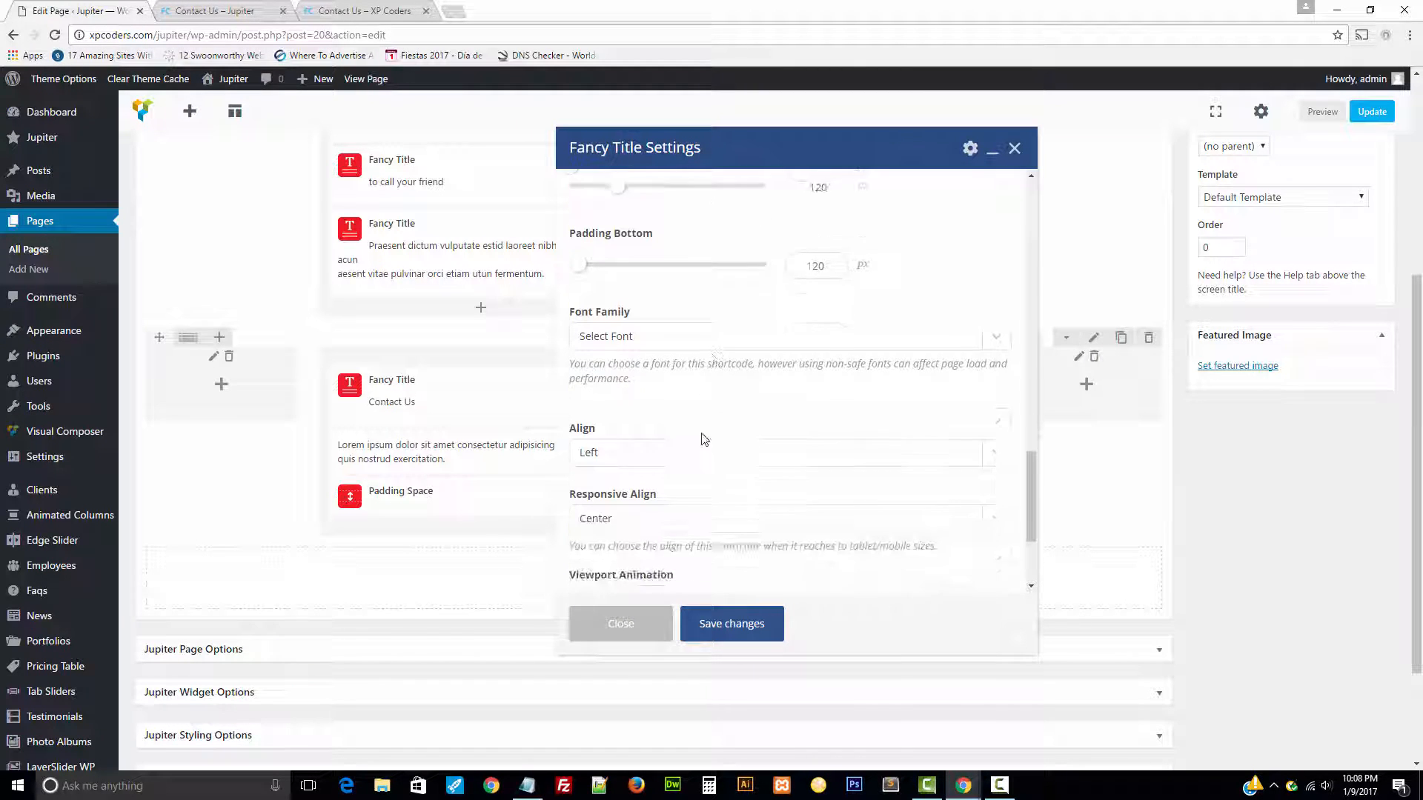
{"action": "left_click", "coordinate": [753, 453]}
{"action": "left_click", "coordinate": [752, 495]}
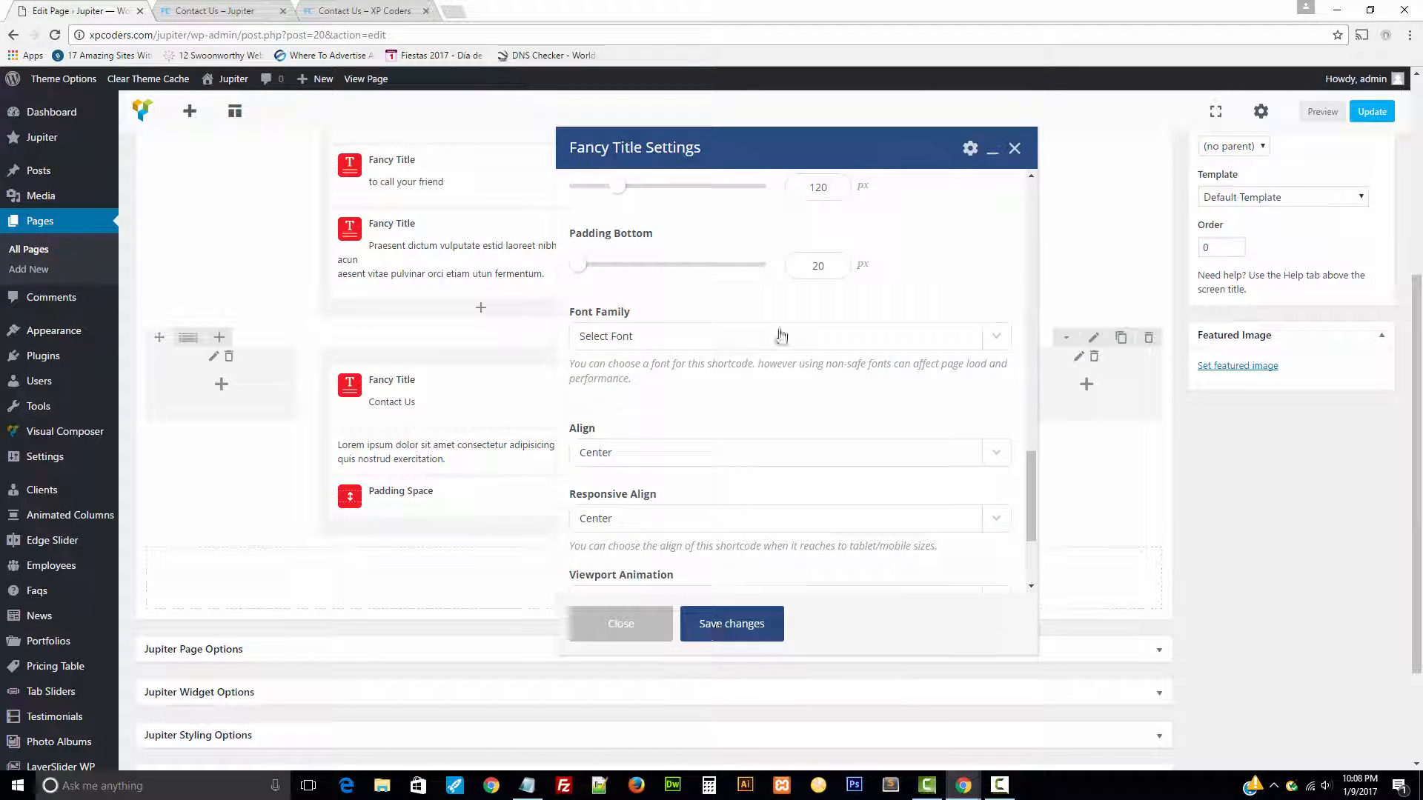
{"action": "left_click", "coordinate": [731, 623]}
- Update the page with the centered section and reload the live Jupiter Contact Us page to check it
{"action": "left_click", "coordinate": [1372, 111]}
{"action": "left_click", "coordinate": [166, 11]}
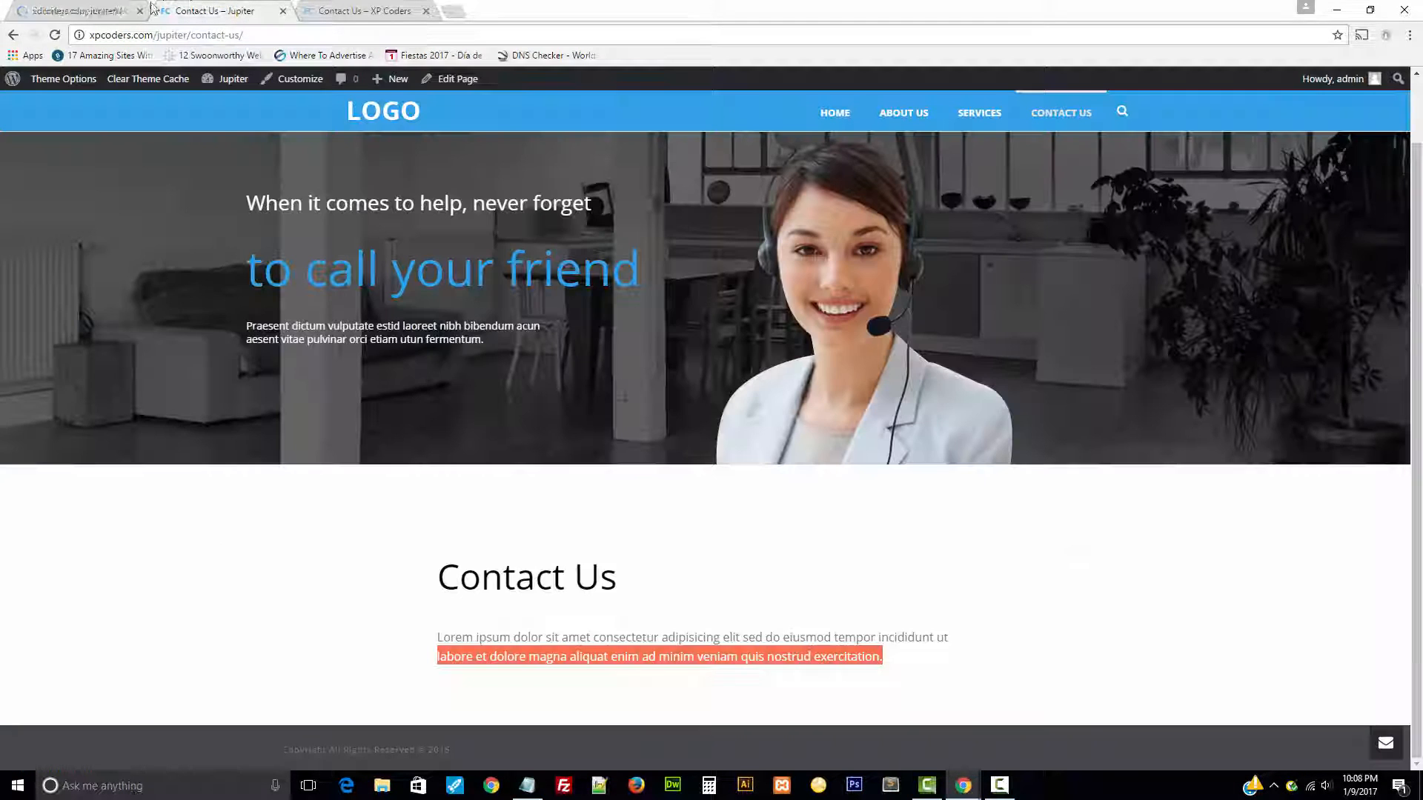
{"action": "left_click", "coordinate": [54, 36]}
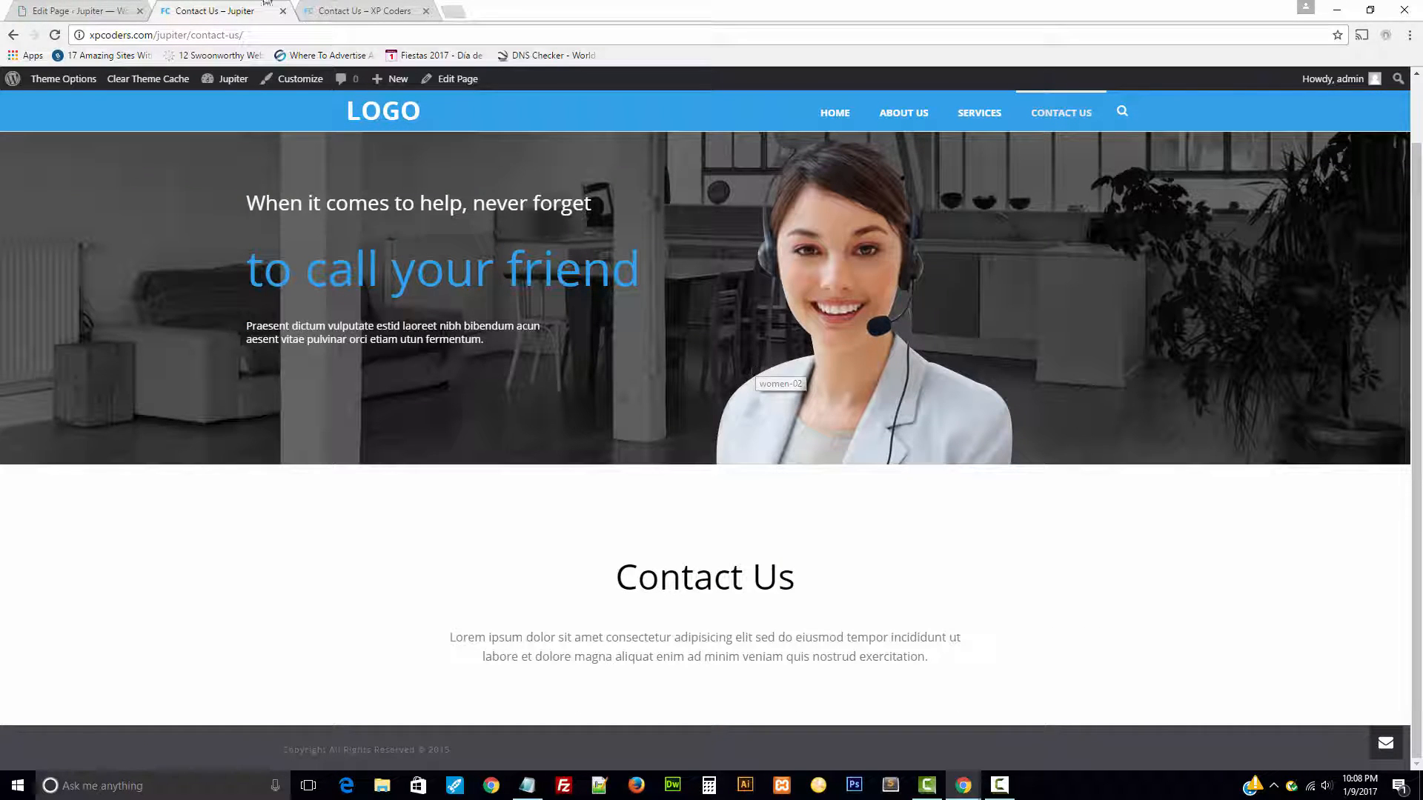
- Check the demo's Address, Phone and Email section, and add a three-equal-column row below the Contact Us row in the Jupiter page editor
{"action": "left_click", "coordinate": [356, 11]}
{"action": "scroll", "coordinate": [733, 422], "scroll_direction": "down", "scroll_amount": 1}
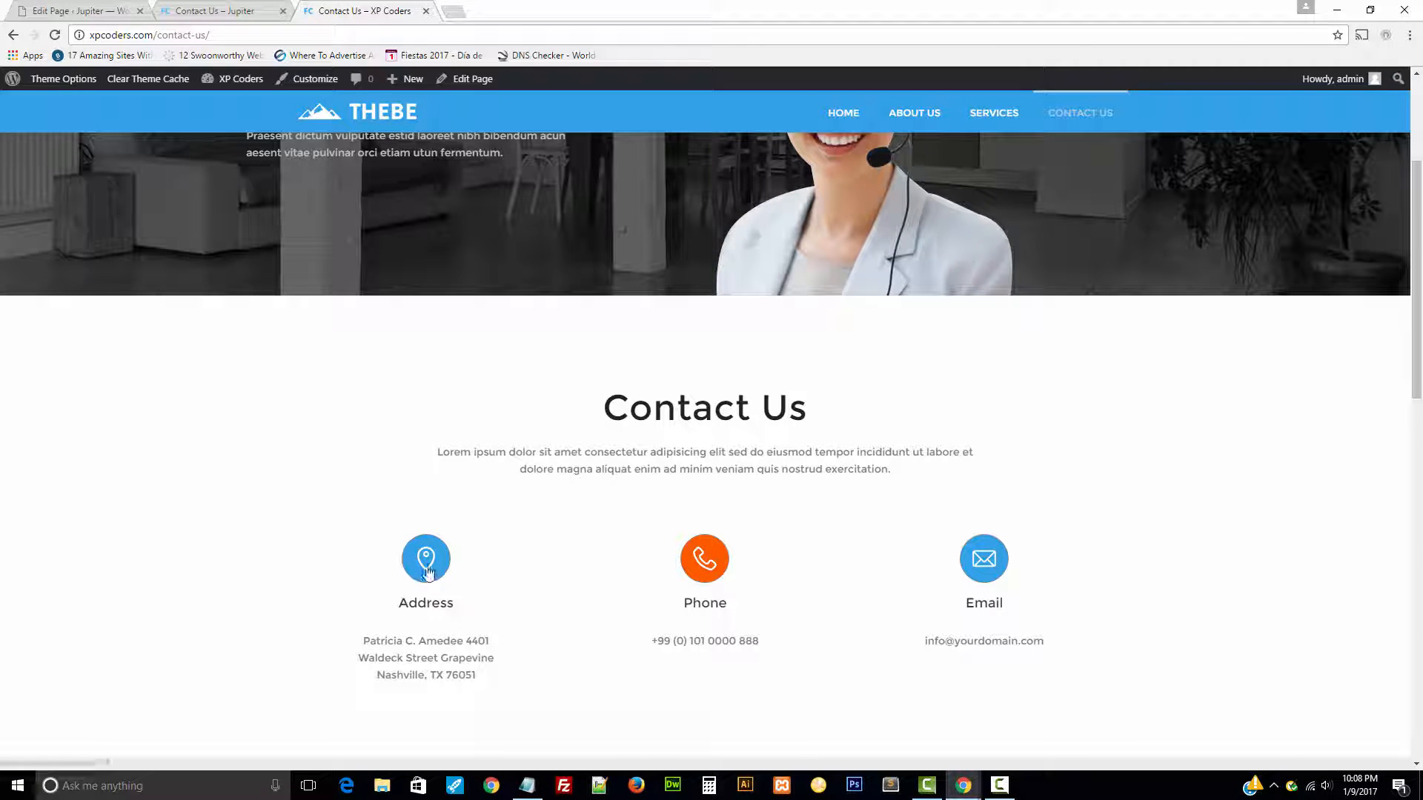
{"action": "left_click", "coordinate": [95, 9]}
{"action": "scroll", "coordinate": [563, 415], "scroll_direction": "down", "scroll_amount": 3}
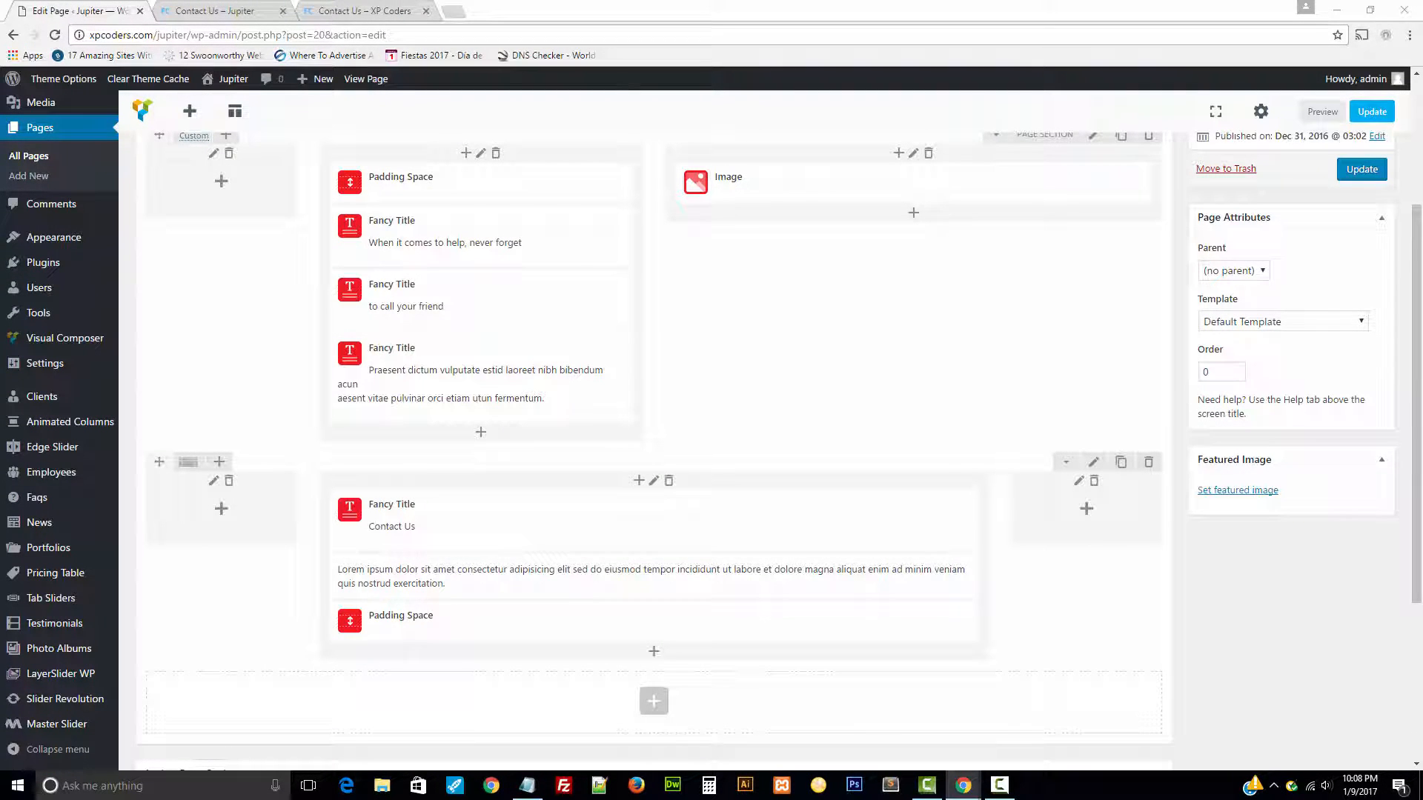
{"action": "scroll", "coordinate": [815, 534], "scroll_direction": "down", "scroll_amount": 2}
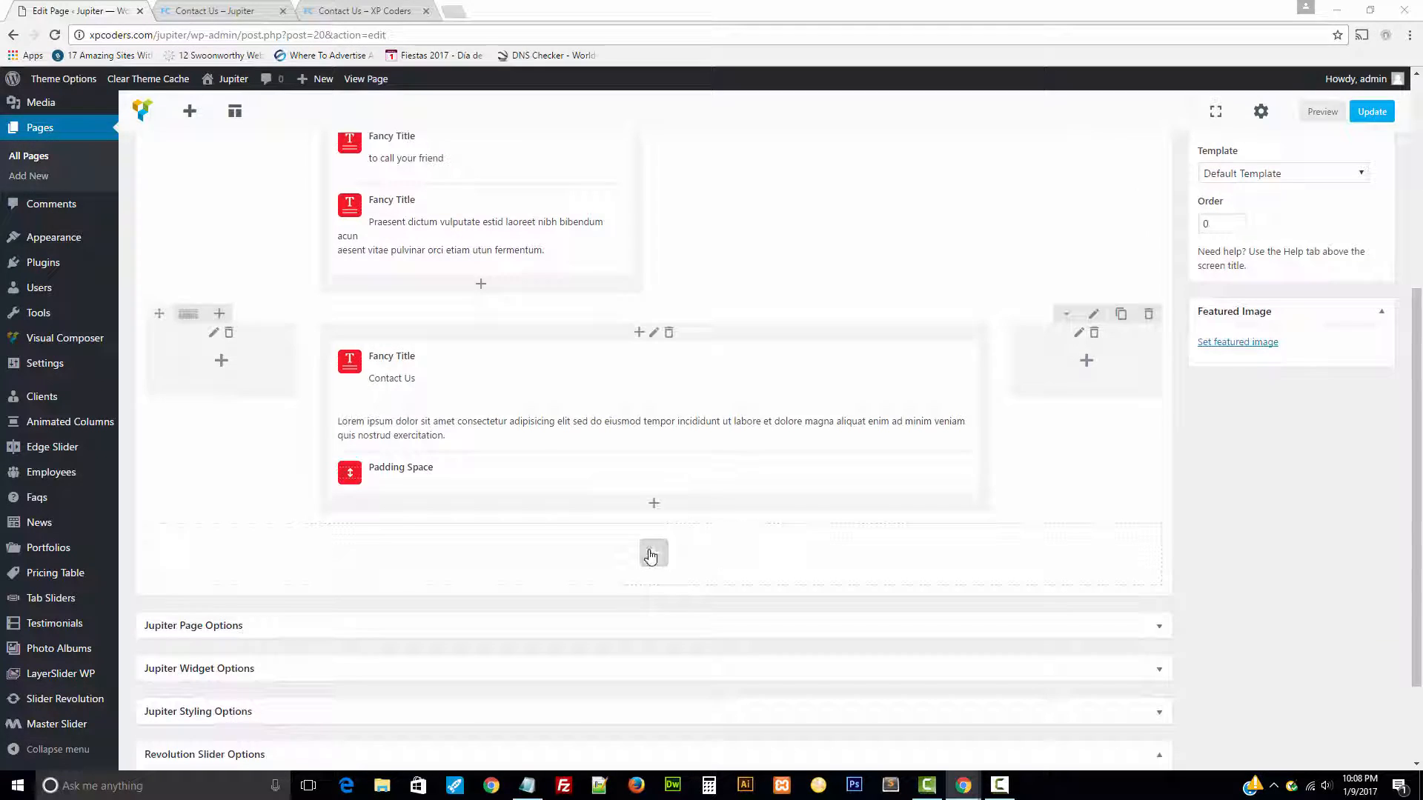
{"action": "left_click", "coordinate": [652, 554]}
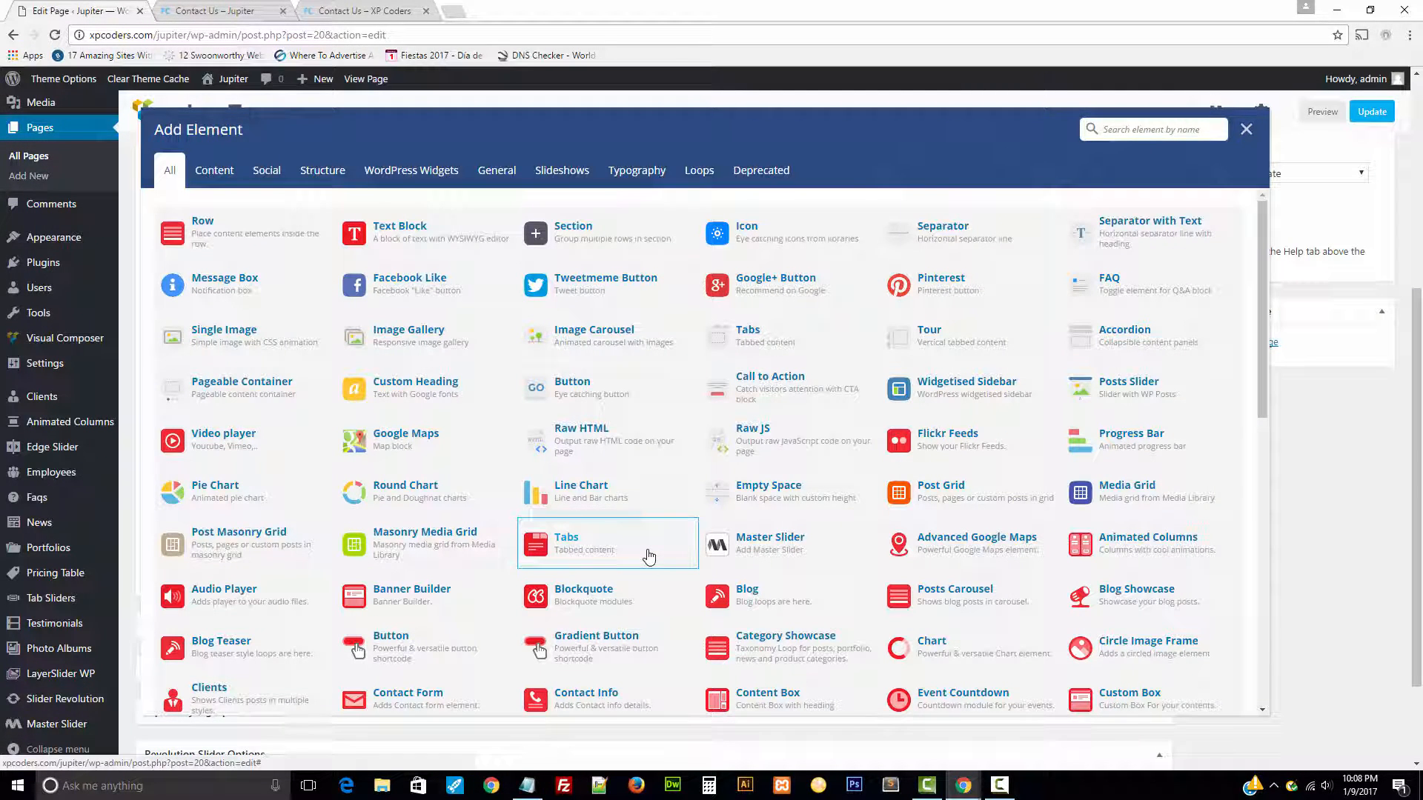
{"action": "left_click", "coordinate": [236, 247]}
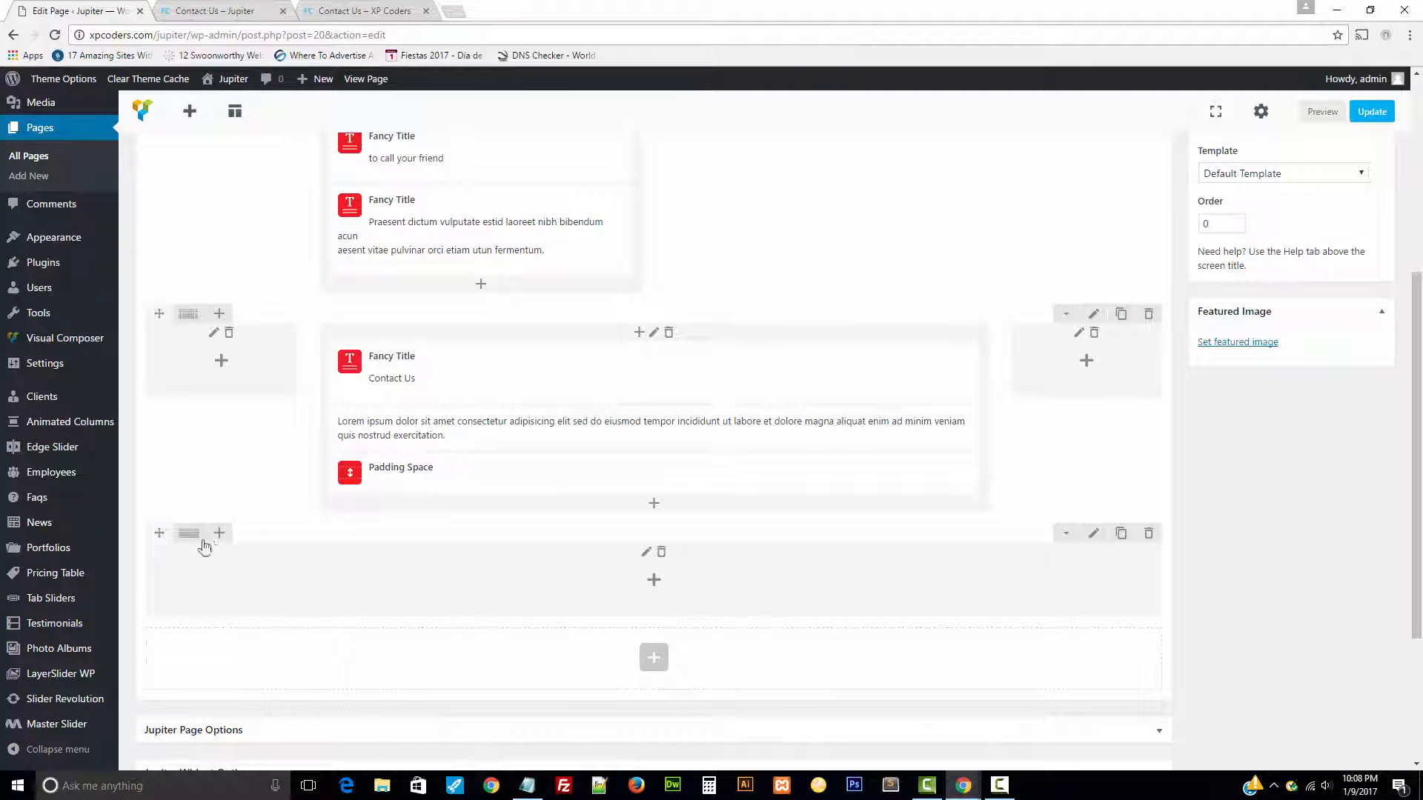
{"action": "mouse_move", "coordinate": [191, 543]}
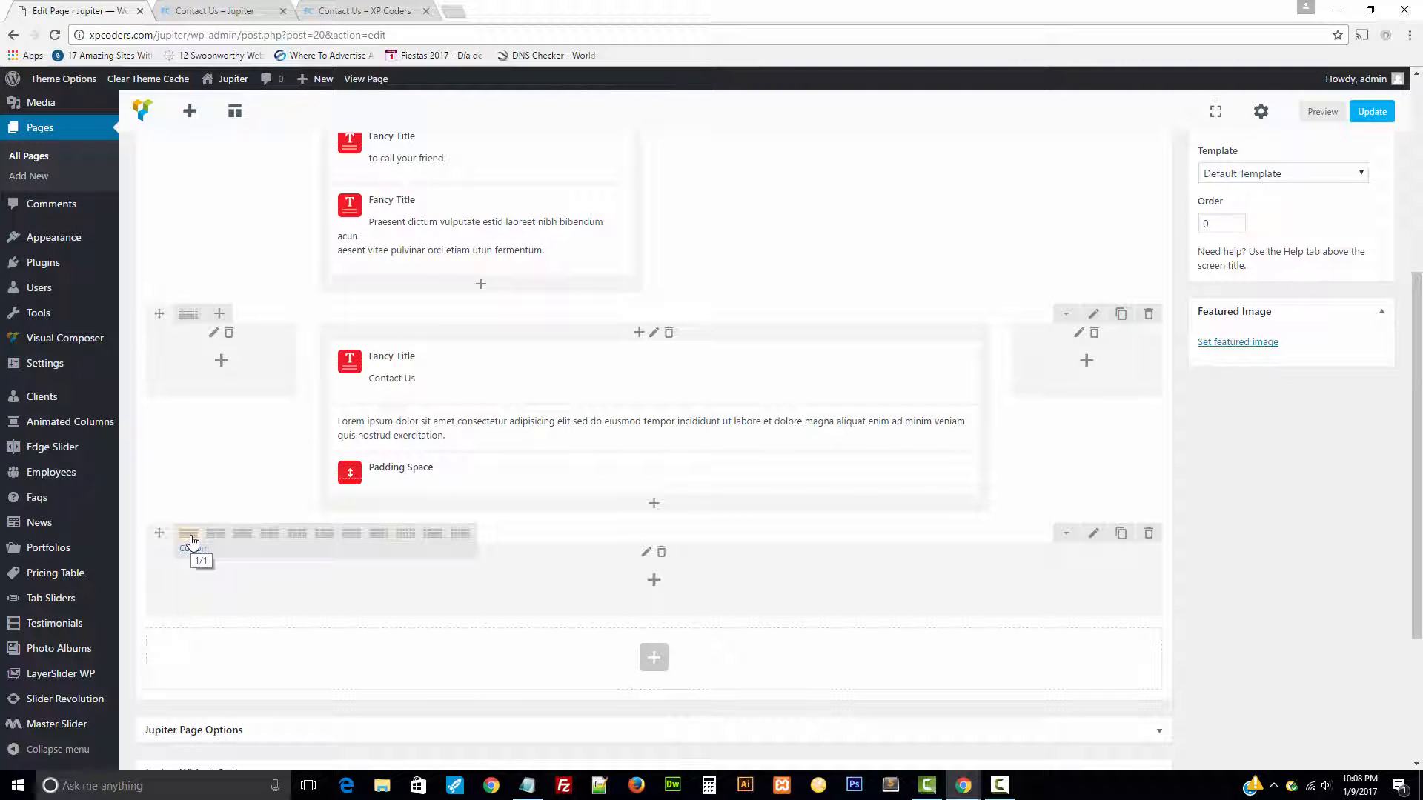
{"action": "left_click", "coordinate": [264, 541]}
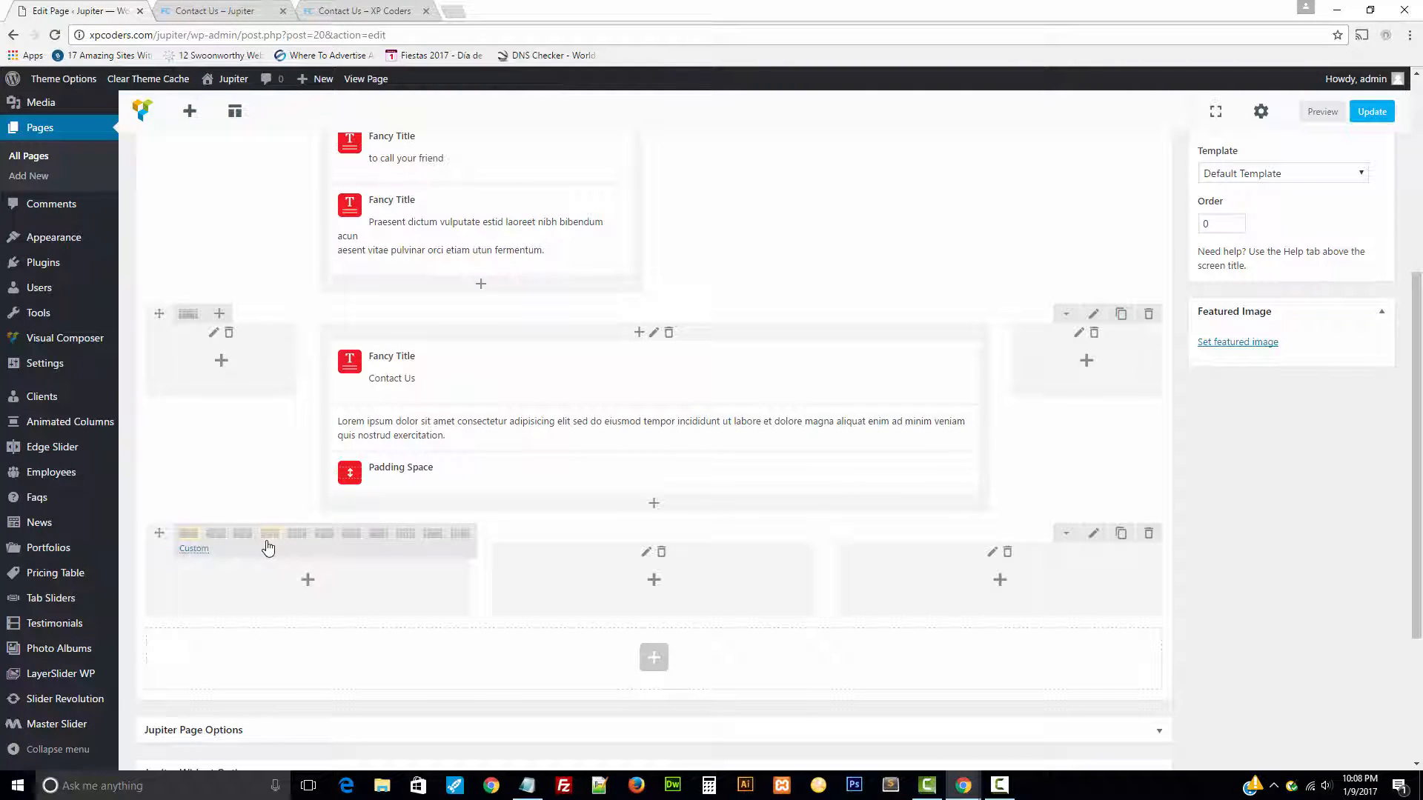
- Add a Font icons element to the first column of the new three-column row
{"action": "scroll", "coordinate": [1201, 661], "scroll_direction": "down", "scroll_amount": 1}
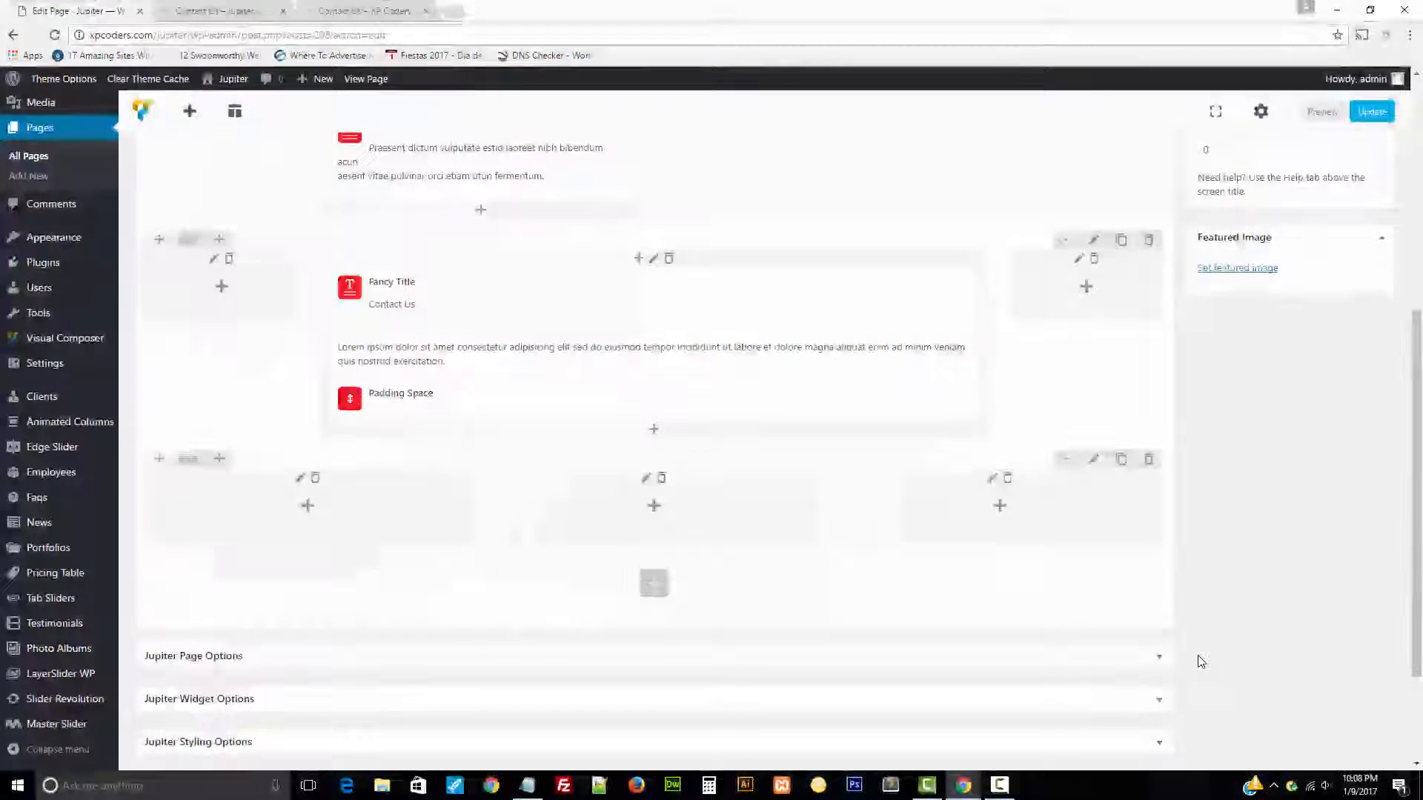
{"action": "left_click", "coordinate": [307, 510]}
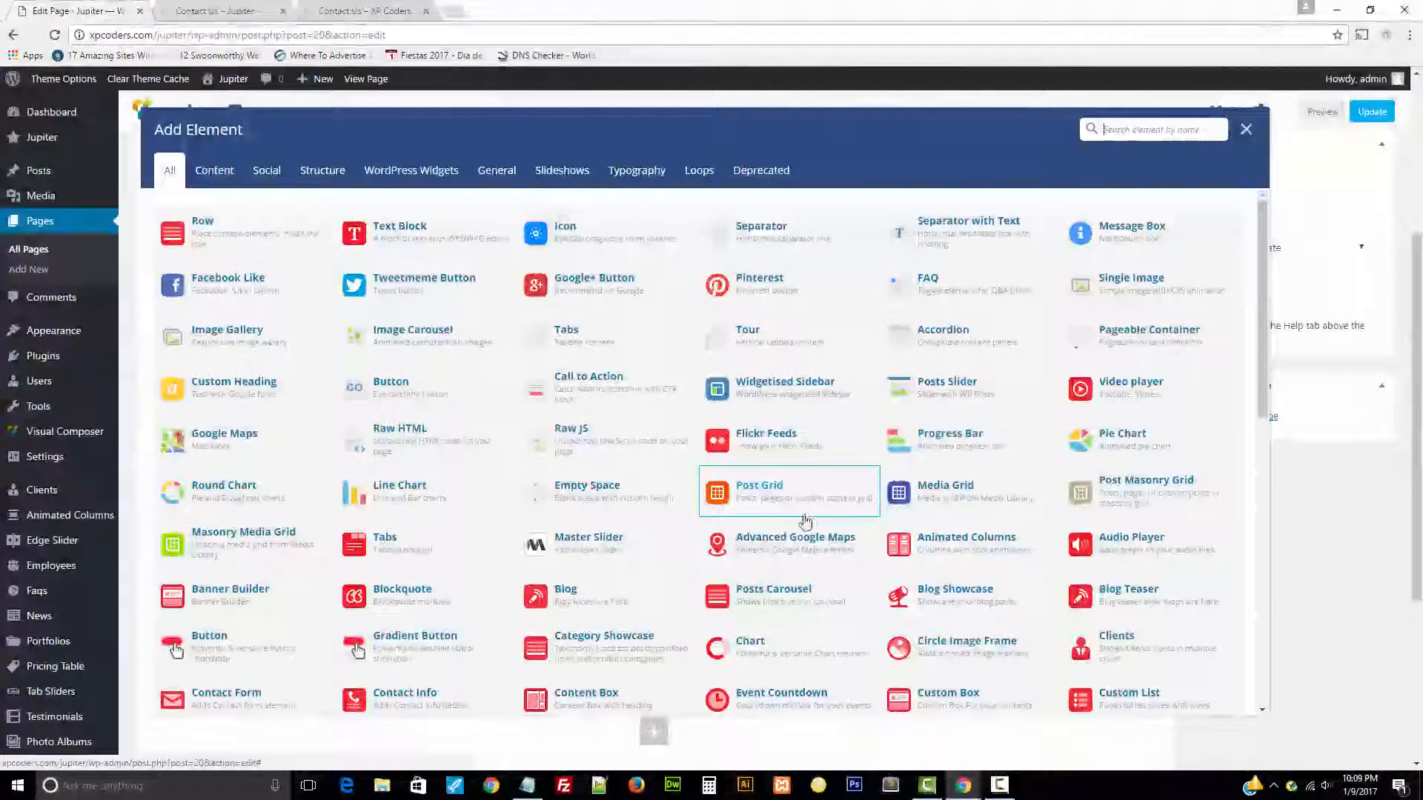
{"action": "scroll", "coordinate": [802, 520], "scroll_direction": "down", "scroll_amount": 2}
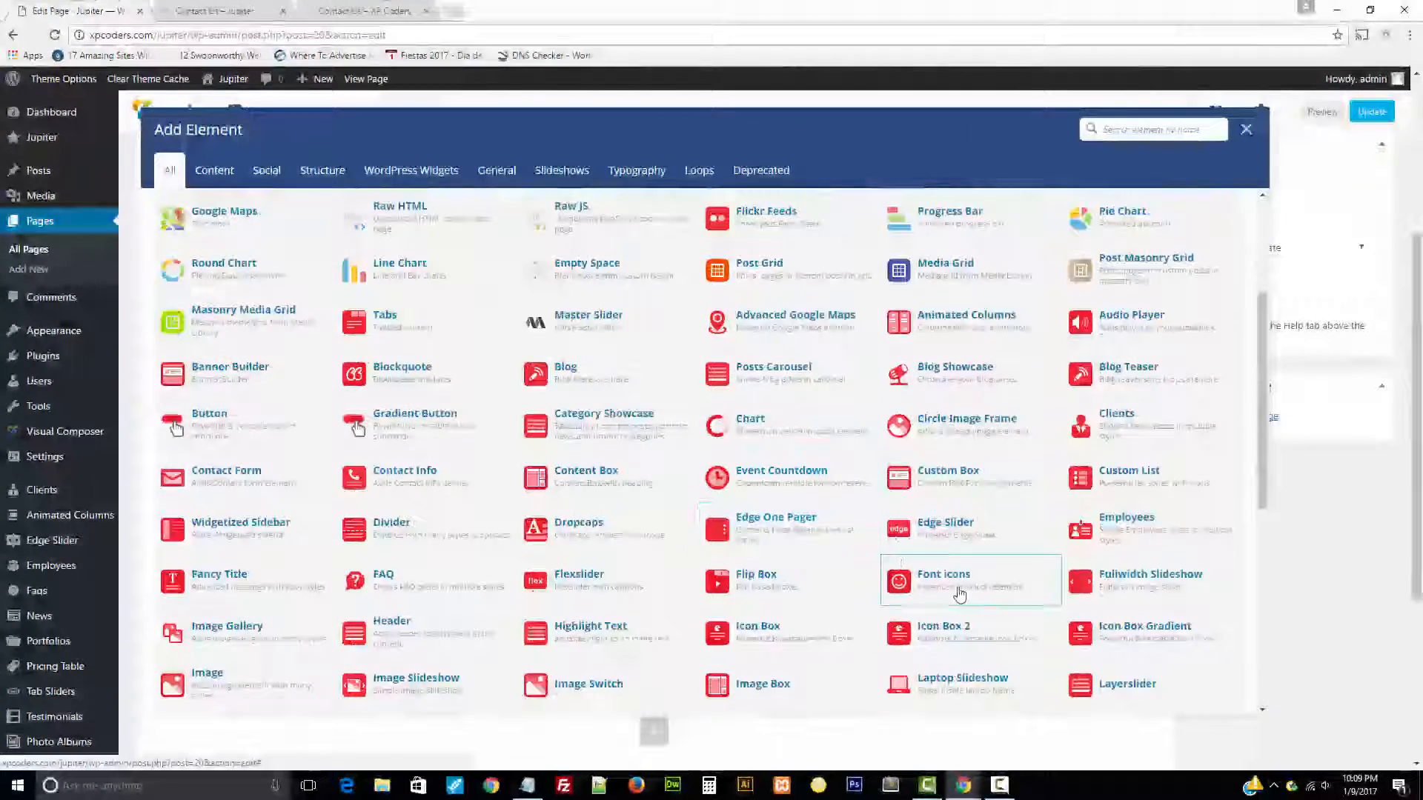
{"action": "left_click", "coordinate": [923, 584]}
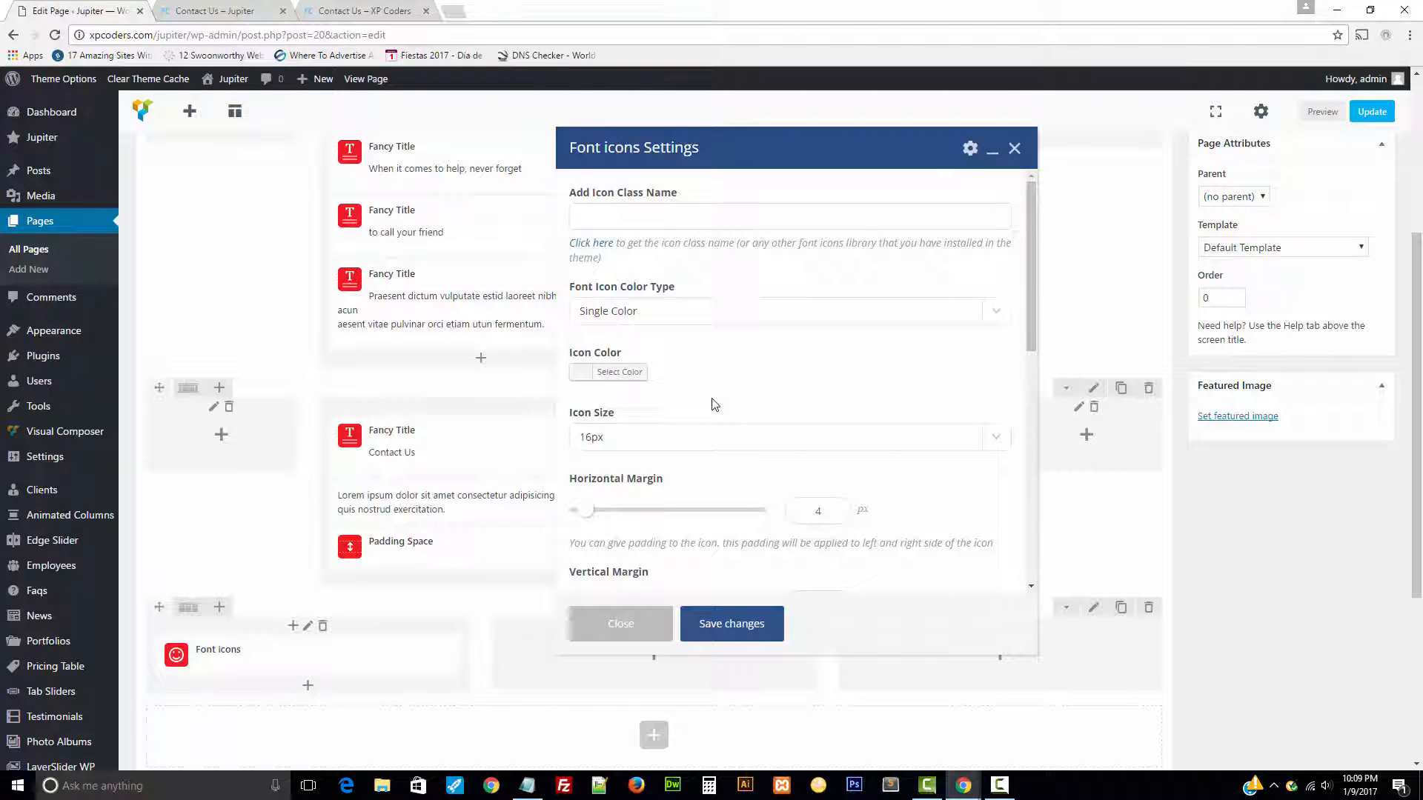
- Set the font icon's Icon Color and check the look of the Address icon on the demo page
{"action": "left_click", "coordinate": [580, 373]}
{"action": "left_click", "coordinate": [590, 370]}
{"action": "left_click", "coordinate": [254, 10]}
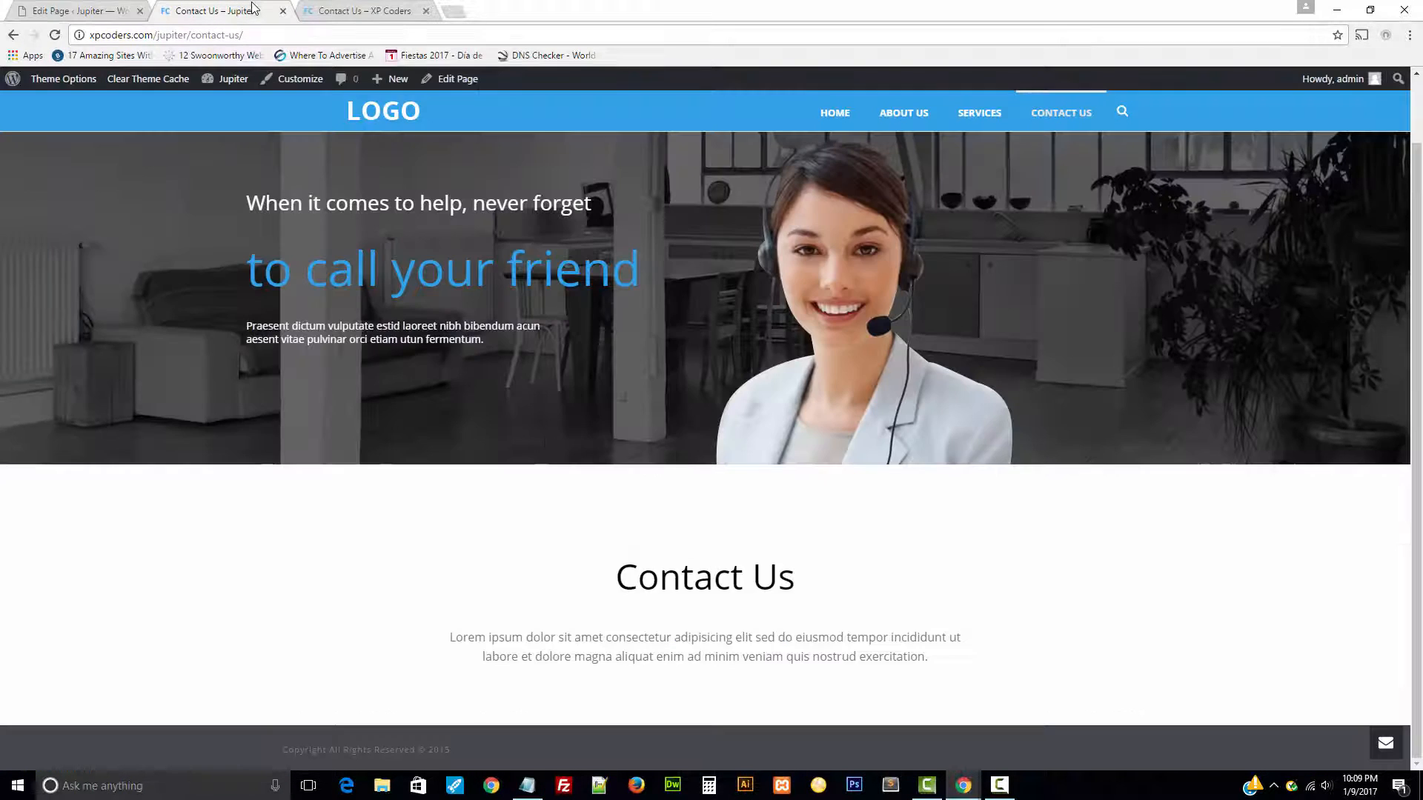
{"action": "left_click", "coordinate": [443, 9]}
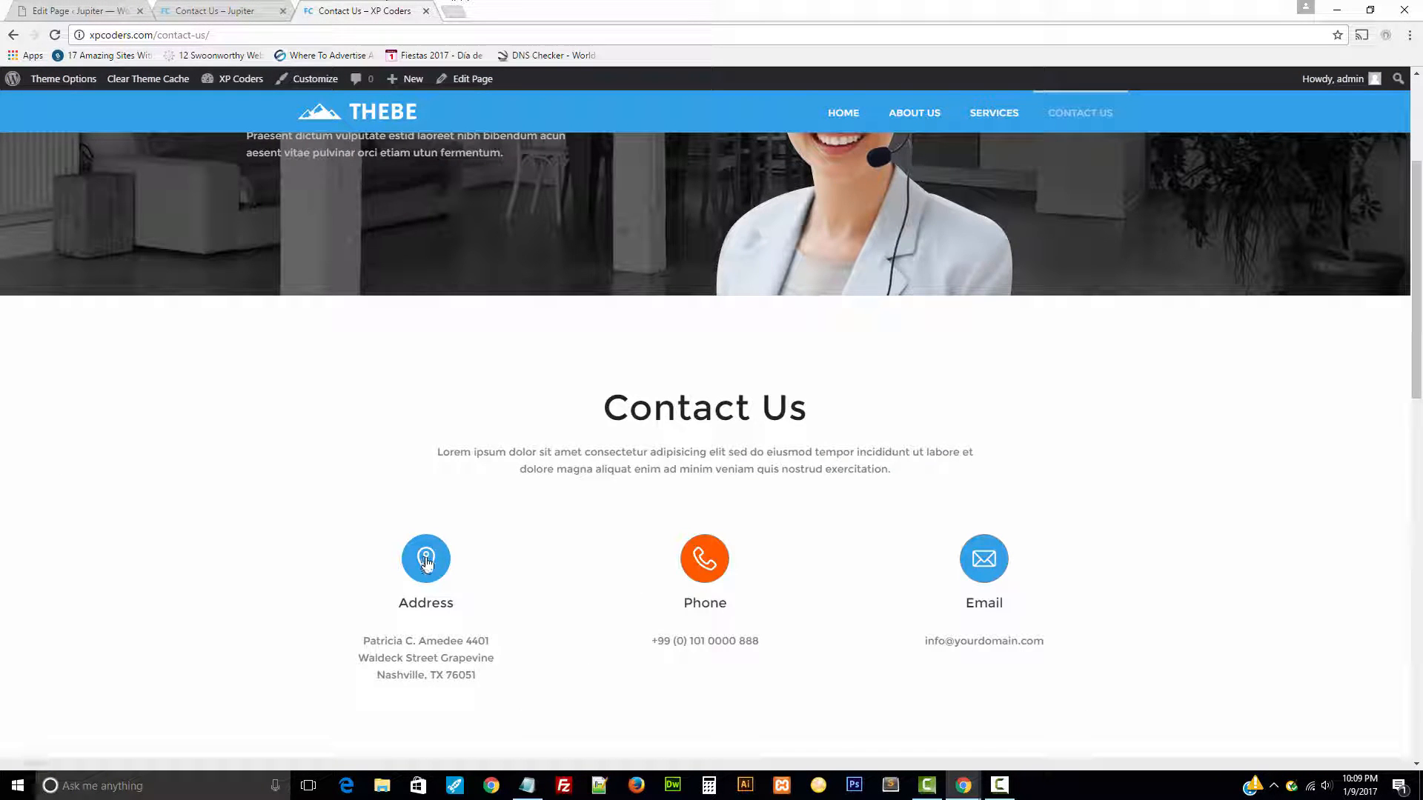
{"action": "left_click", "coordinate": [78, 11]}
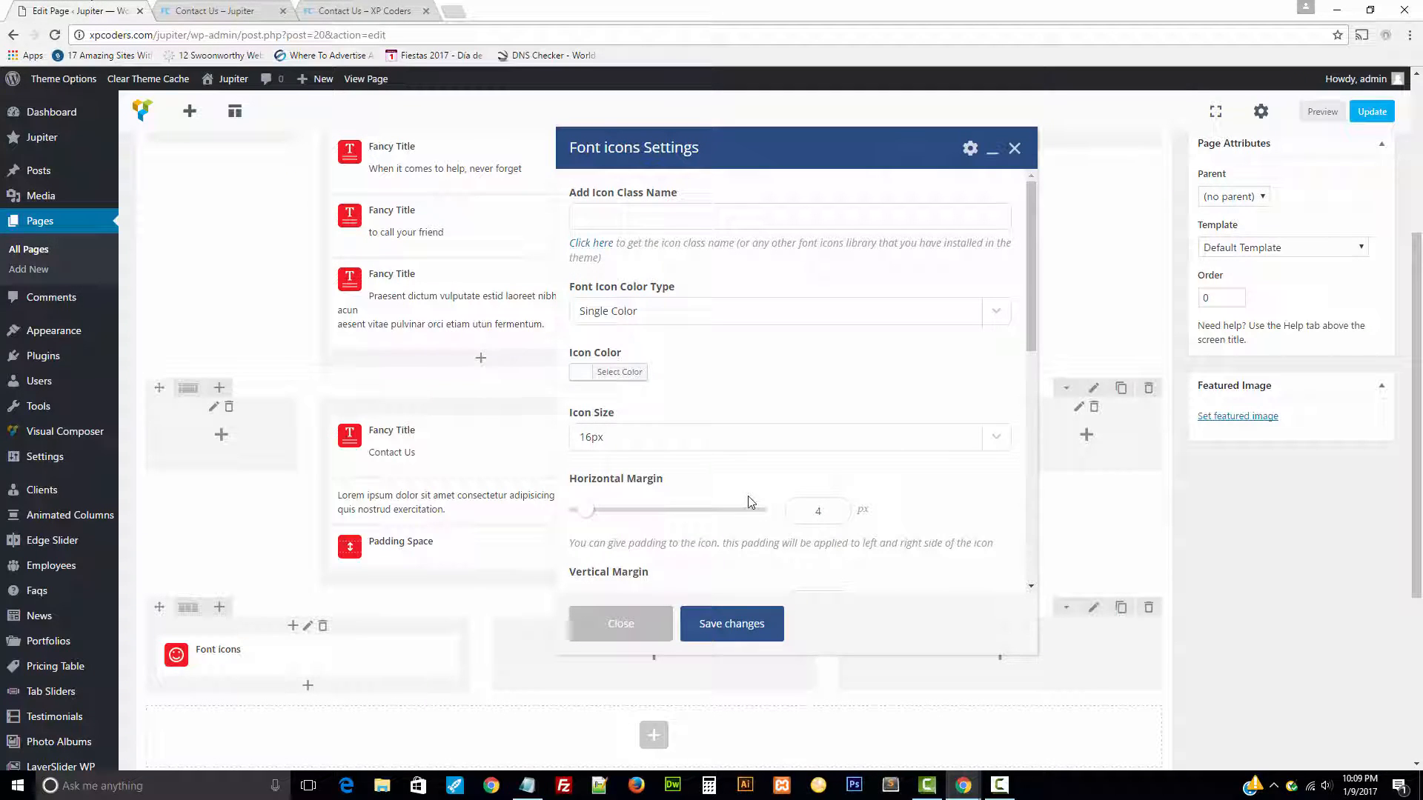
- Set the font icon's Icon Size to 64px and its Vertical Margin to 16 px
{"action": "left_click", "coordinate": [638, 439]}
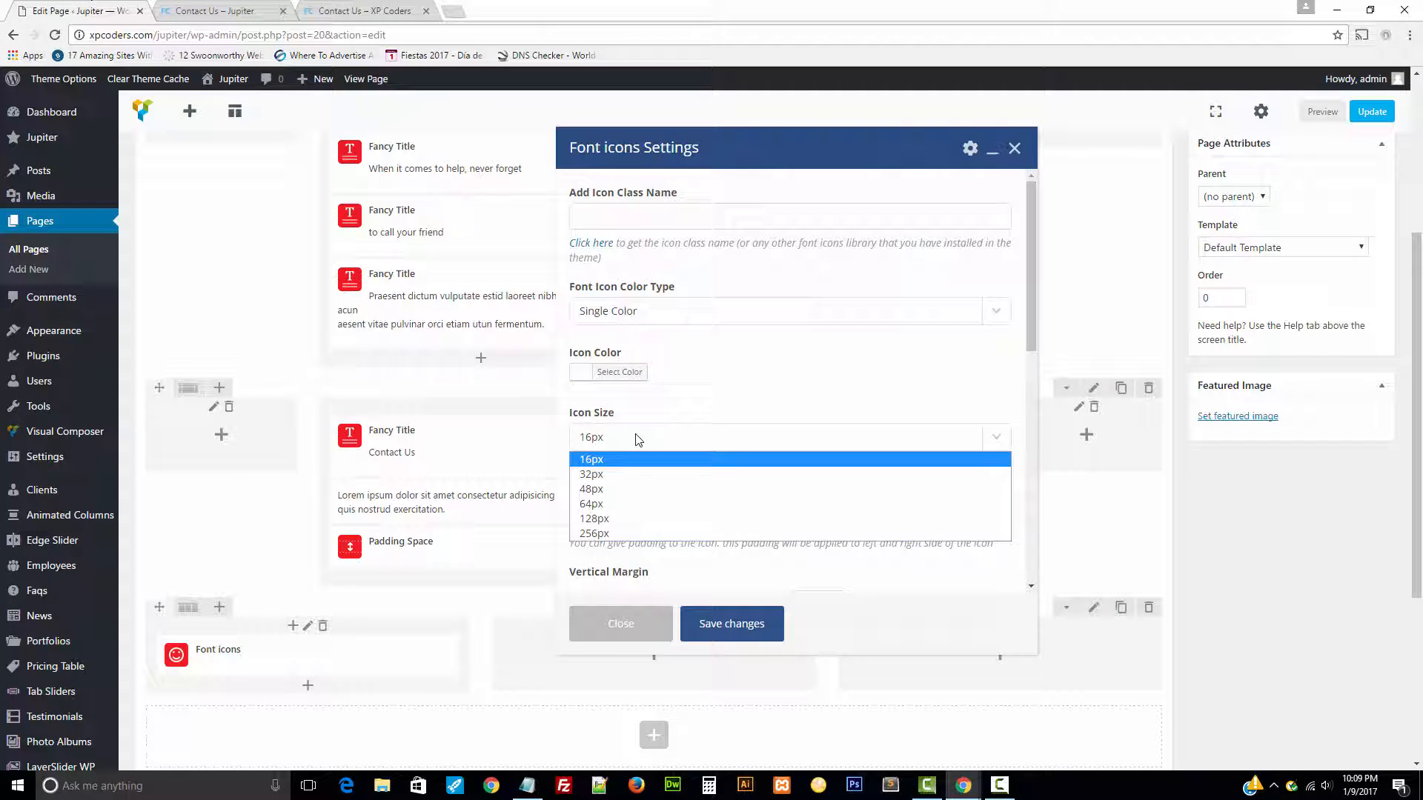
{"action": "left_click", "coordinate": [604, 505]}
{"action": "scroll", "coordinate": [607, 490], "scroll_direction": "down", "scroll_amount": 3}
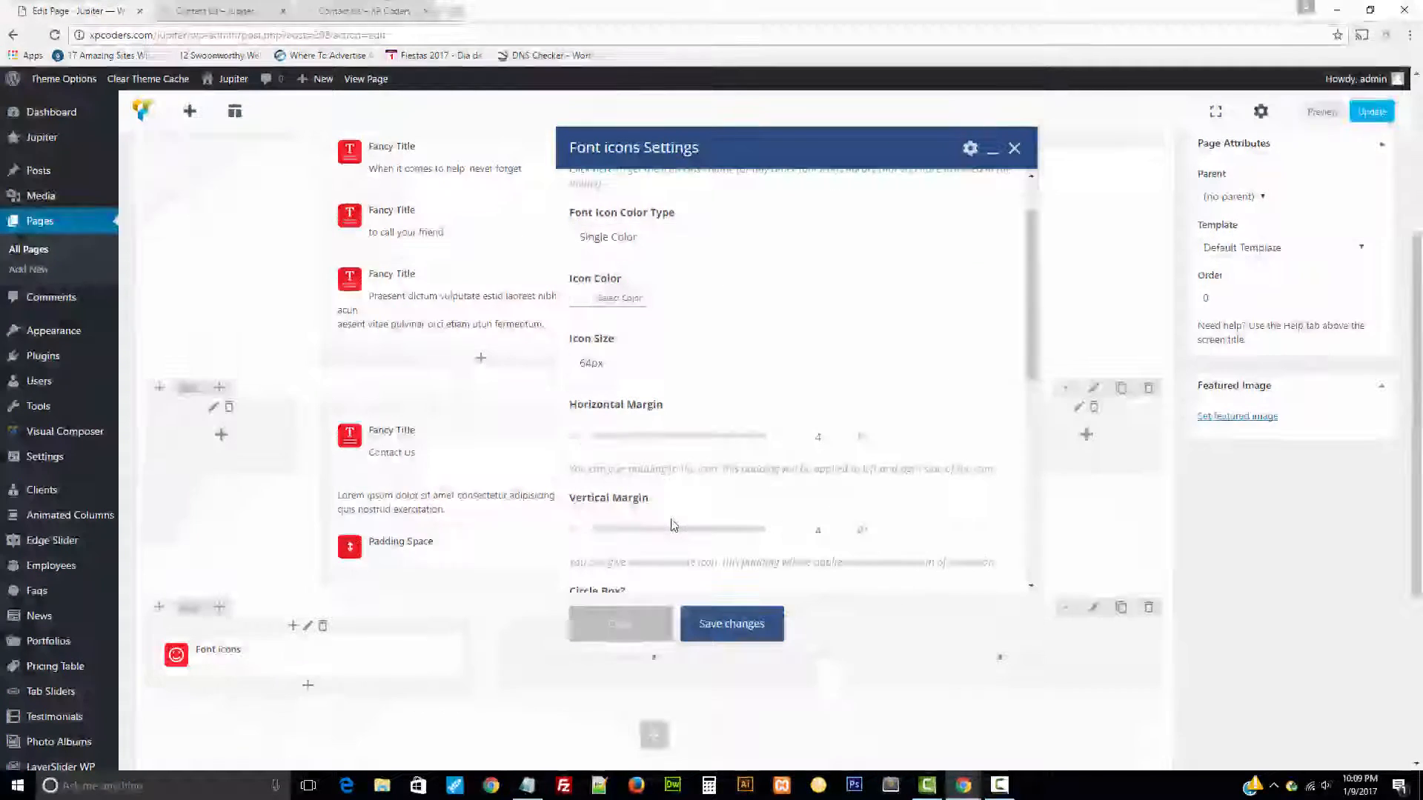
{"action": "double_click", "coordinate": [821, 454]}
{"action": "type", "text": "16"}
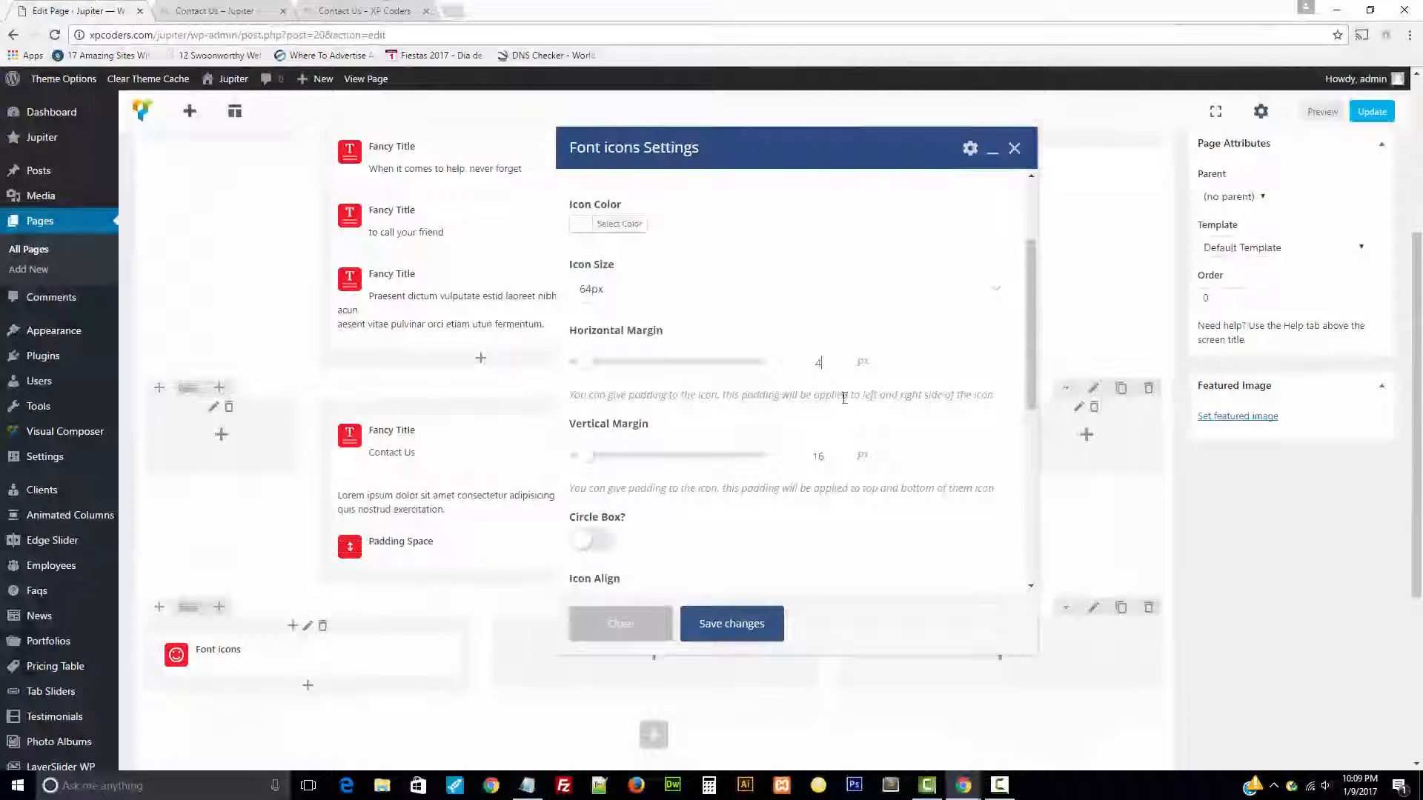
- Enable the font icon's Circle Box and set the Circle Color to the blue recorded in the Notepad notes
{"action": "scroll", "coordinate": [741, 430], "scroll_direction": "down", "scroll_amount": 2}
{"action": "left_click", "coordinate": [593, 465]}
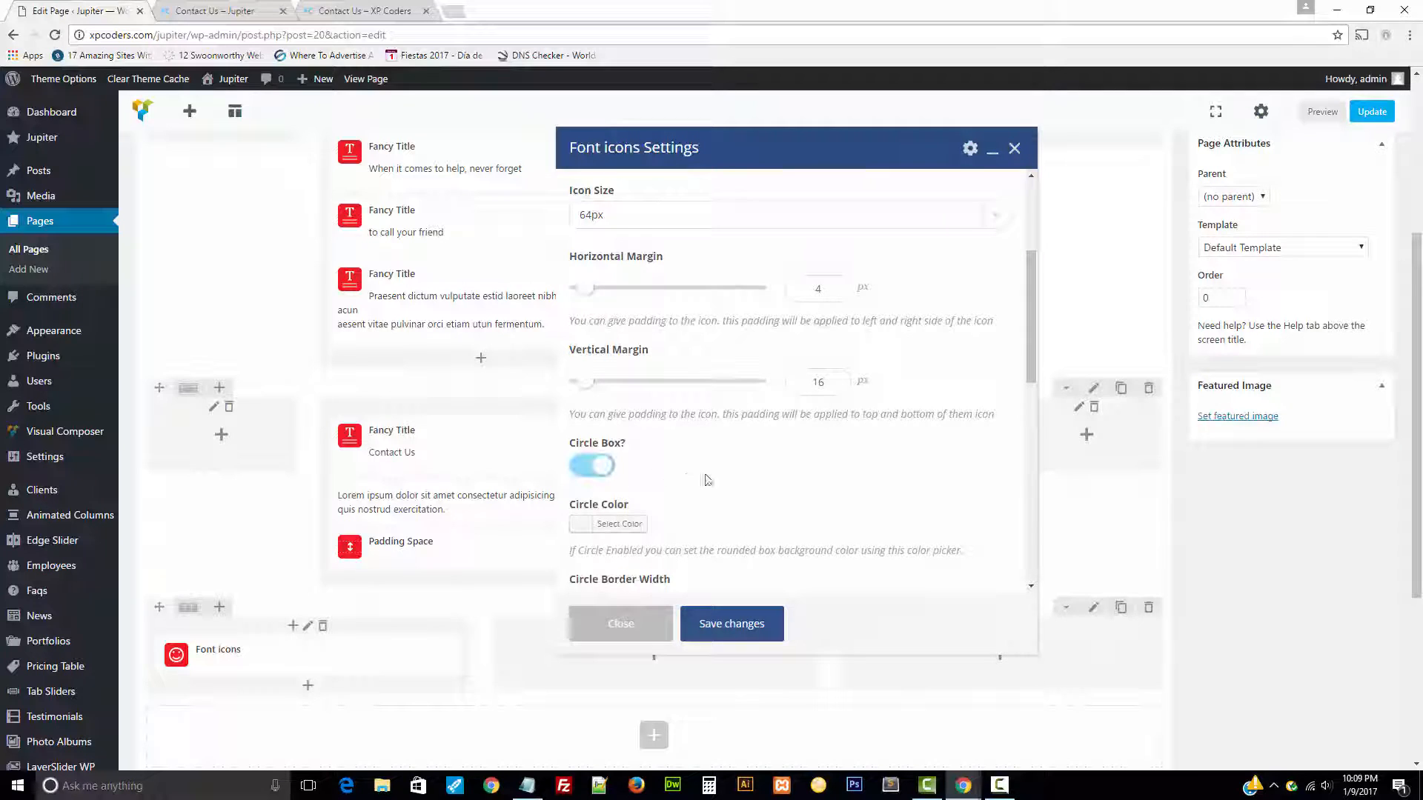
{"action": "scroll", "coordinate": [713, 480], "scroll_direction": "down", "scroll_amount": 1}
{"action": "left_click", "coordinate": [581, 451]}
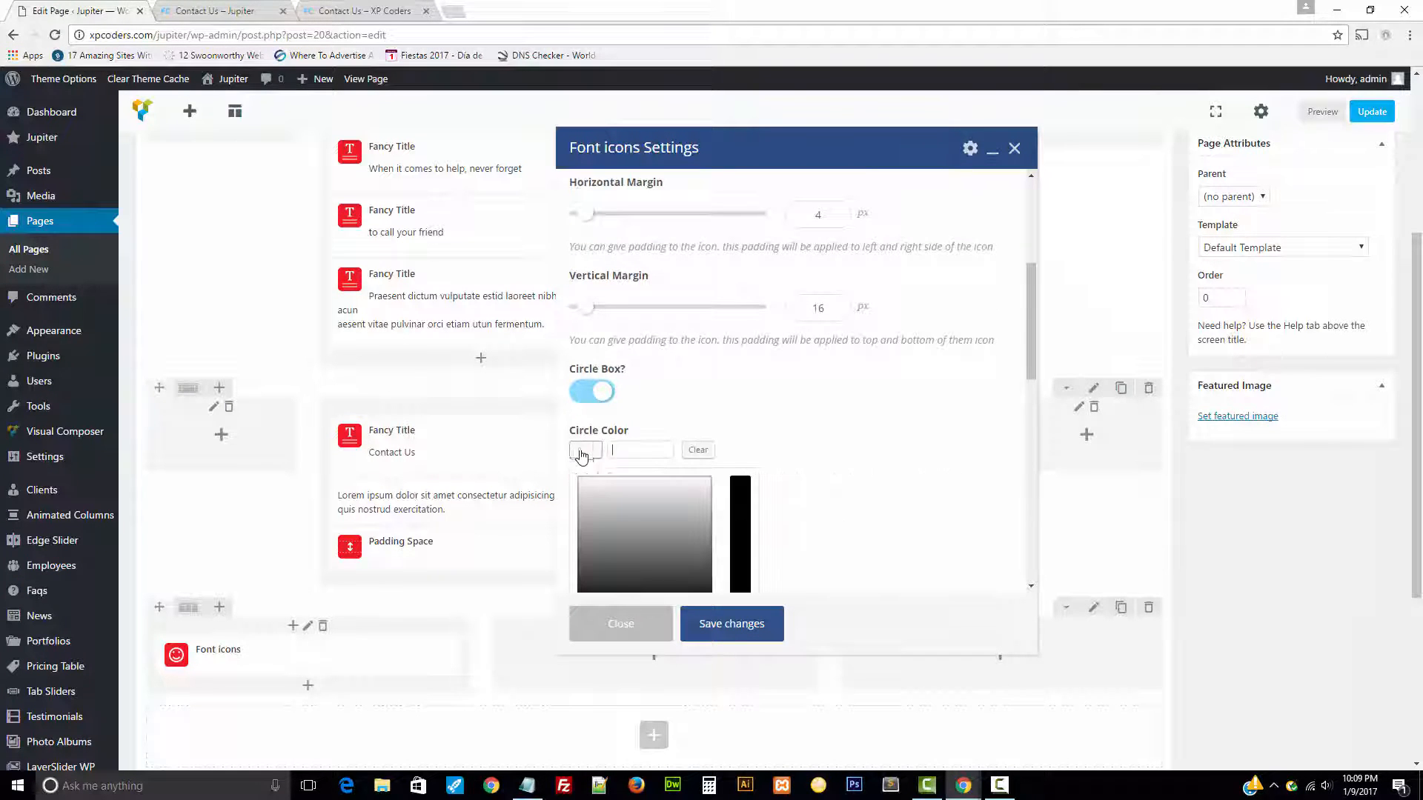
{"action": "left_click", "coordinate": [527, 785]}
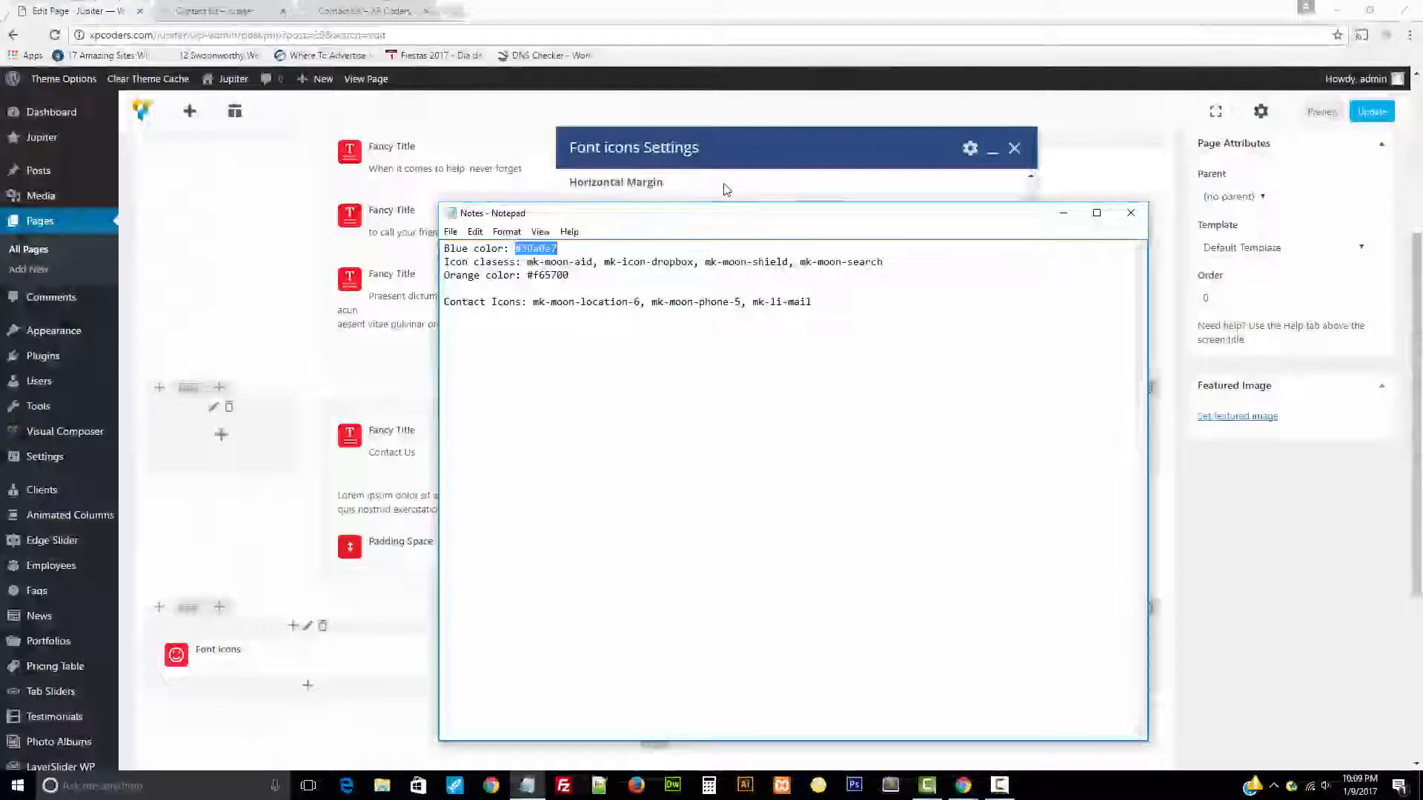
{"action": "left_click", "coordinate": [762, 174]}
{"action": "left_click", "coordinate": [583, 453]}
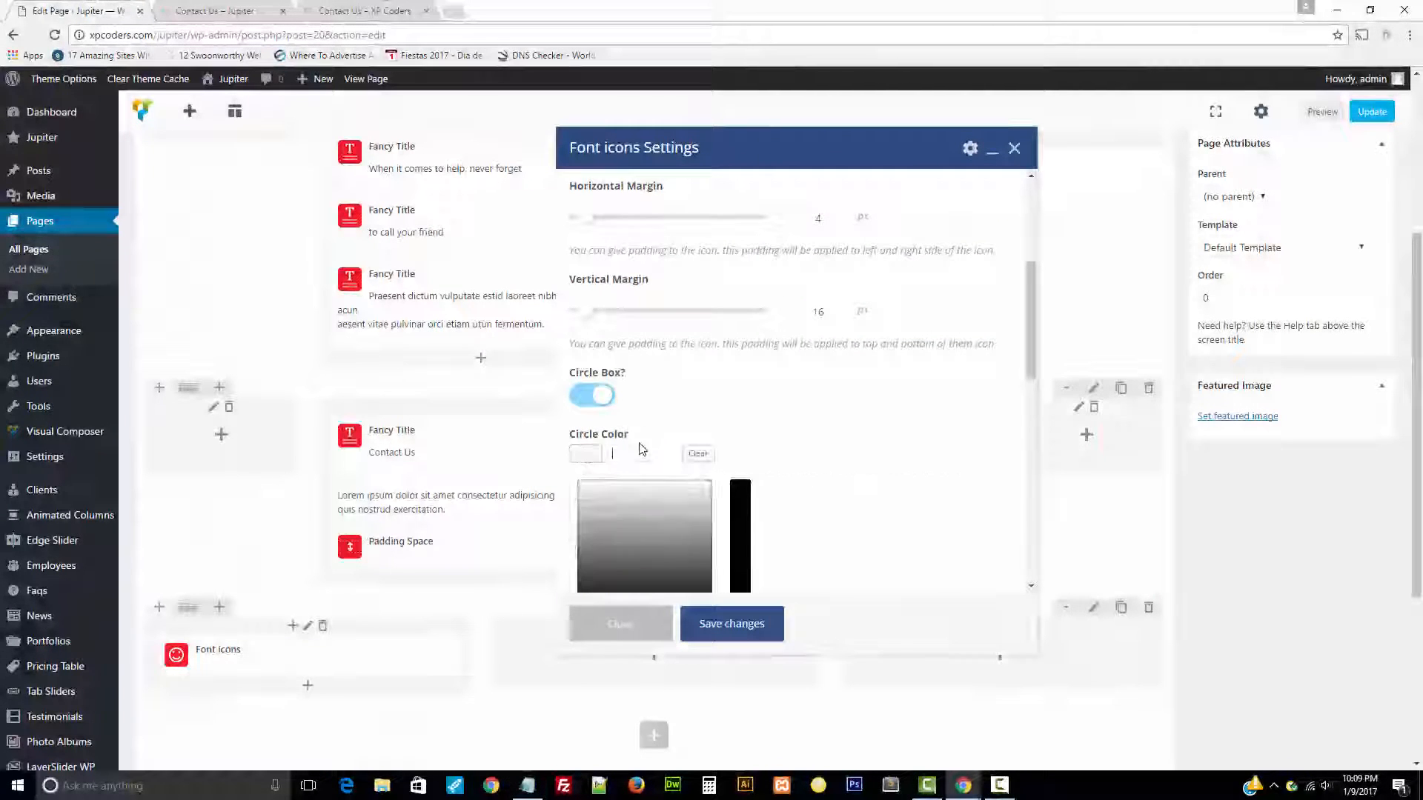
{"action": "left_click", "coordinate": [787, 419]}
- Review the remaining font icon settings, set Icon Align to Center and save the changes
{"action": "scroll", "coordinate": [797, 419], "scroll_direction": "down", "scroll_amount": 2}
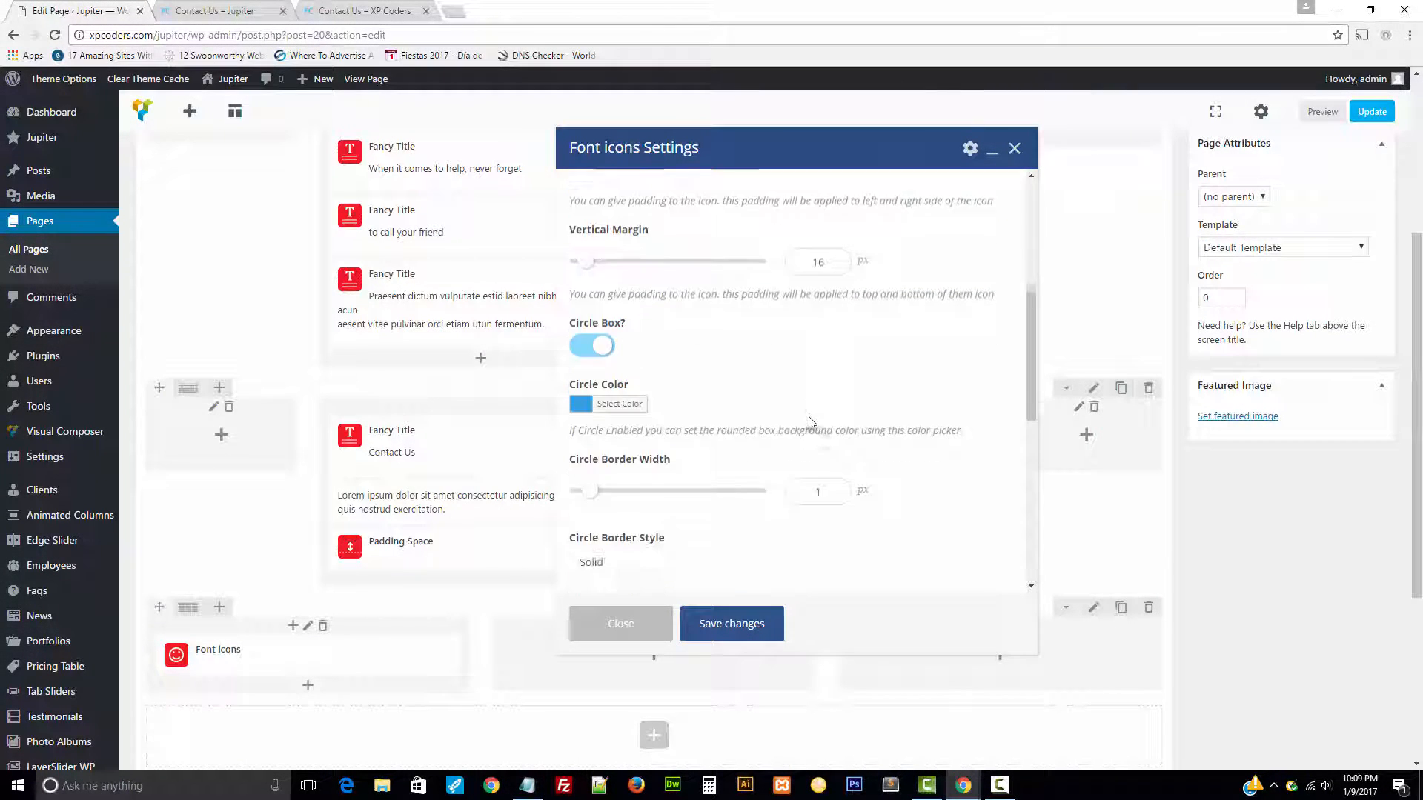
{"action": "scroll", "coordinate": [784, 429], "scroll_direction": "down", "scroll_amount": 3}
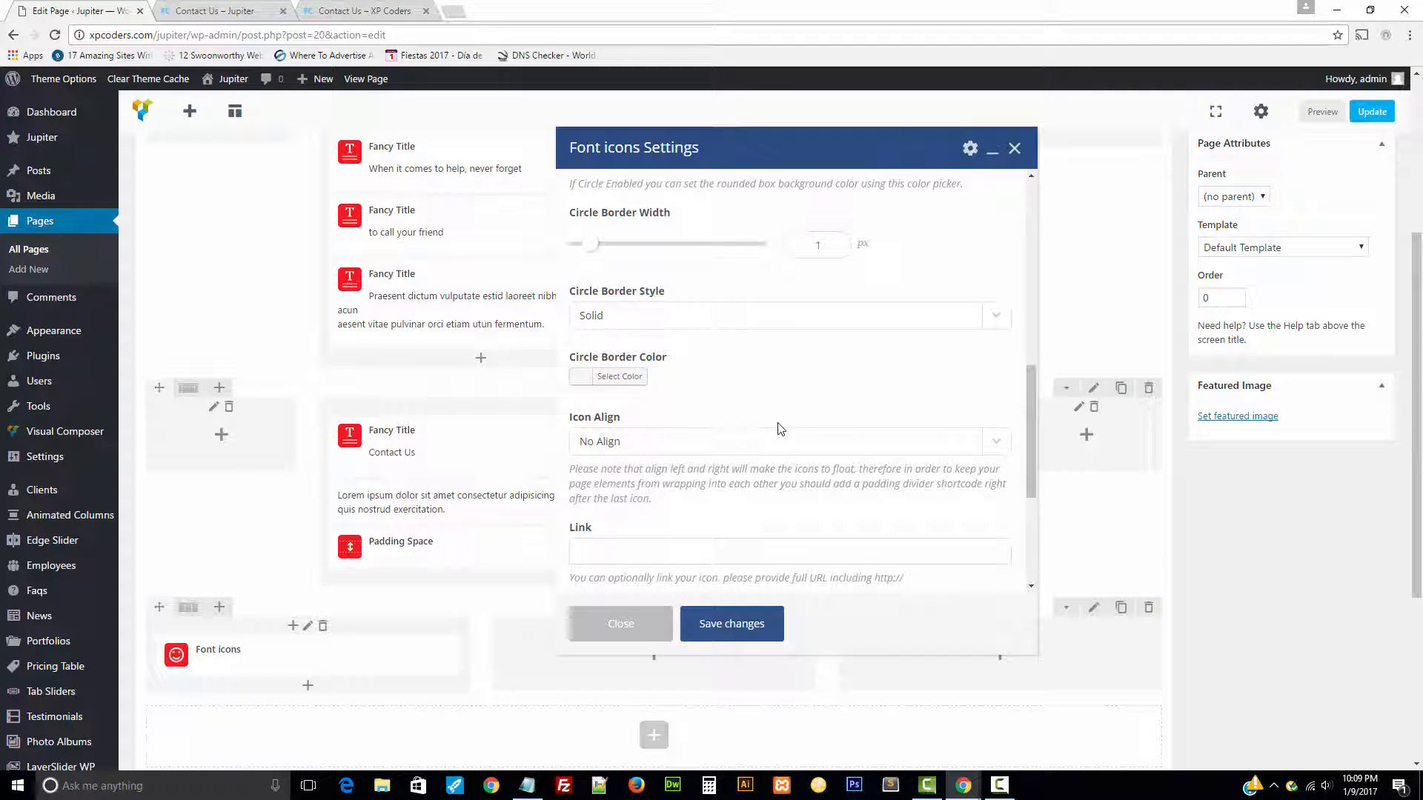
{"action": "scroll", "coordinate": [776, 429], "scroll_direction": "down", "scroll_amount": 4}
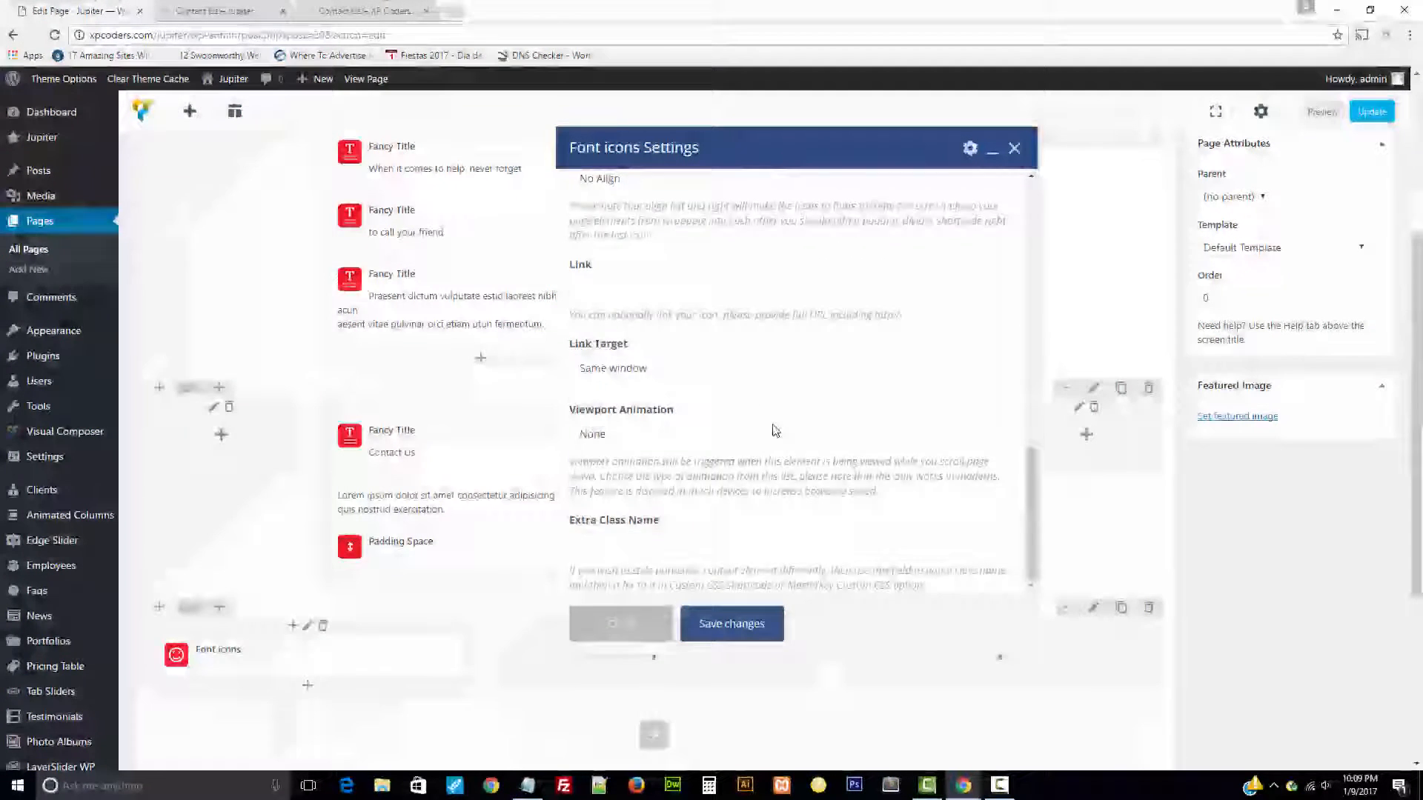
{"action": "scroll", "coordinate": [774, 431], "scroll_direction": "up", "scroll_amount": 4}
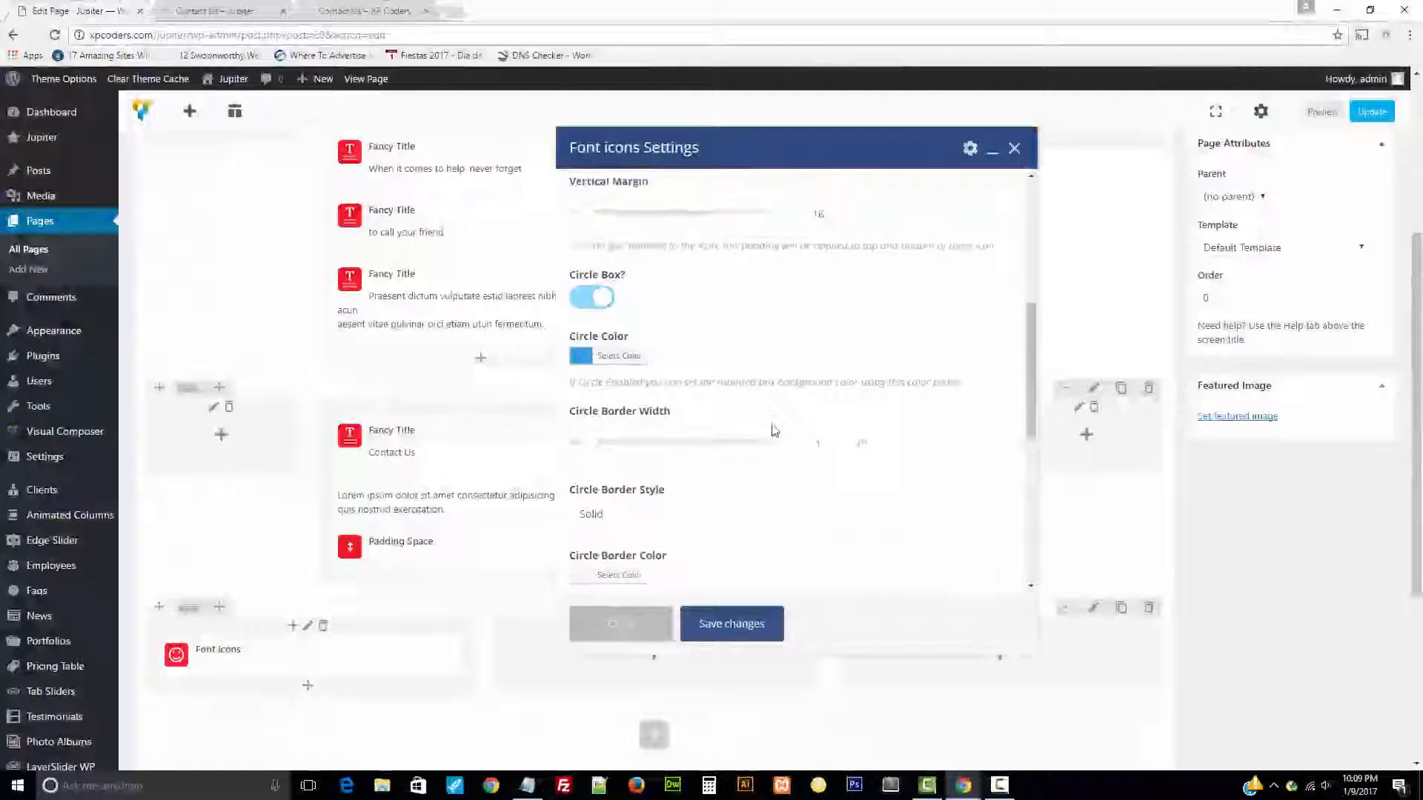
{"action": "scroll", "coordinate": [774, 431], "scroll_direction": "up", "scroll_amount": 5}
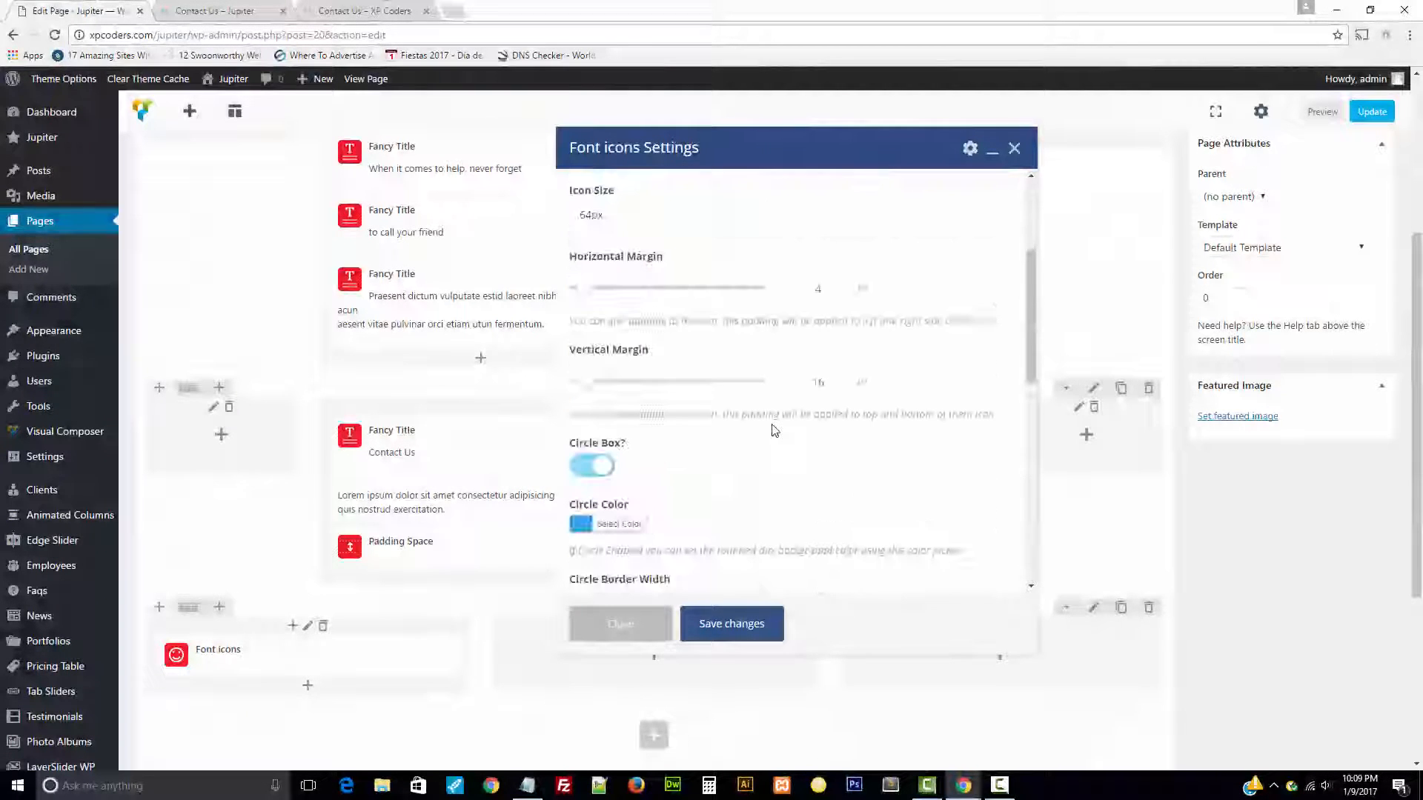
{"action": "scroll", "coordinate": [774, 431], "scroll_direction": "down", "scroll_amount": 3}
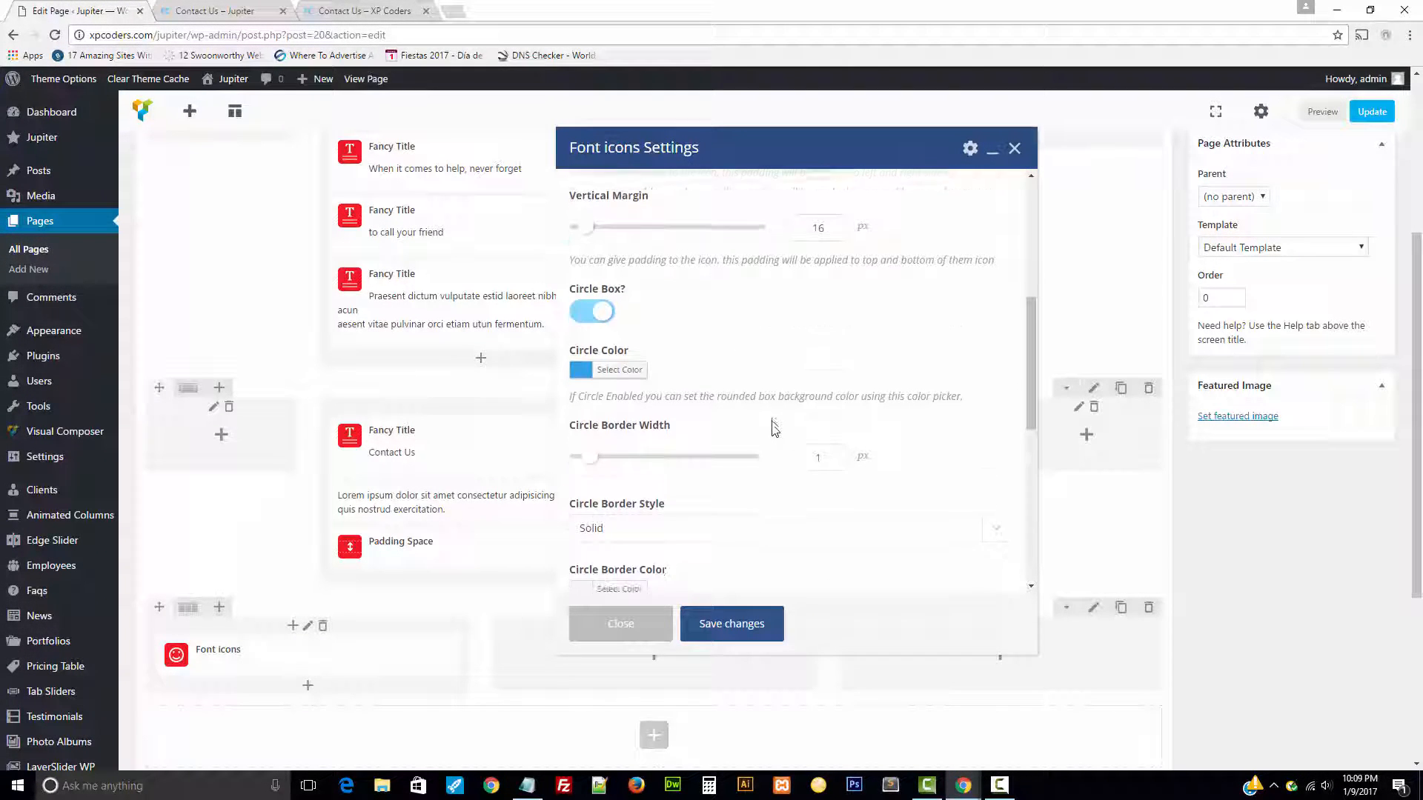
{"action": "scroll", "coordinate": [774, 431], "scroll_direction": "down", "scroll_amount": 3}
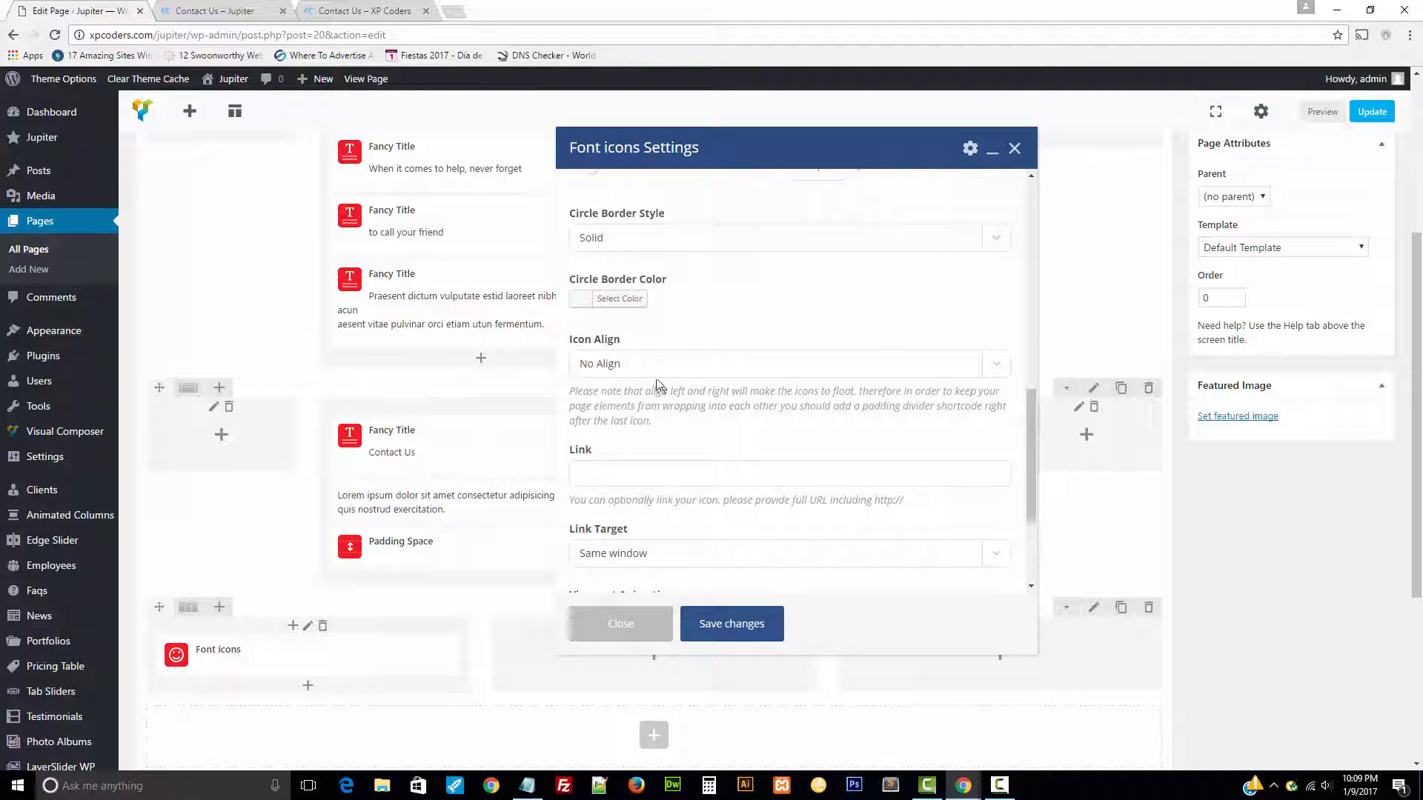
{"action": "left_click", "coordinate": [644, 369]}
{"action": "left_click", "coordinate": [642, 430]}
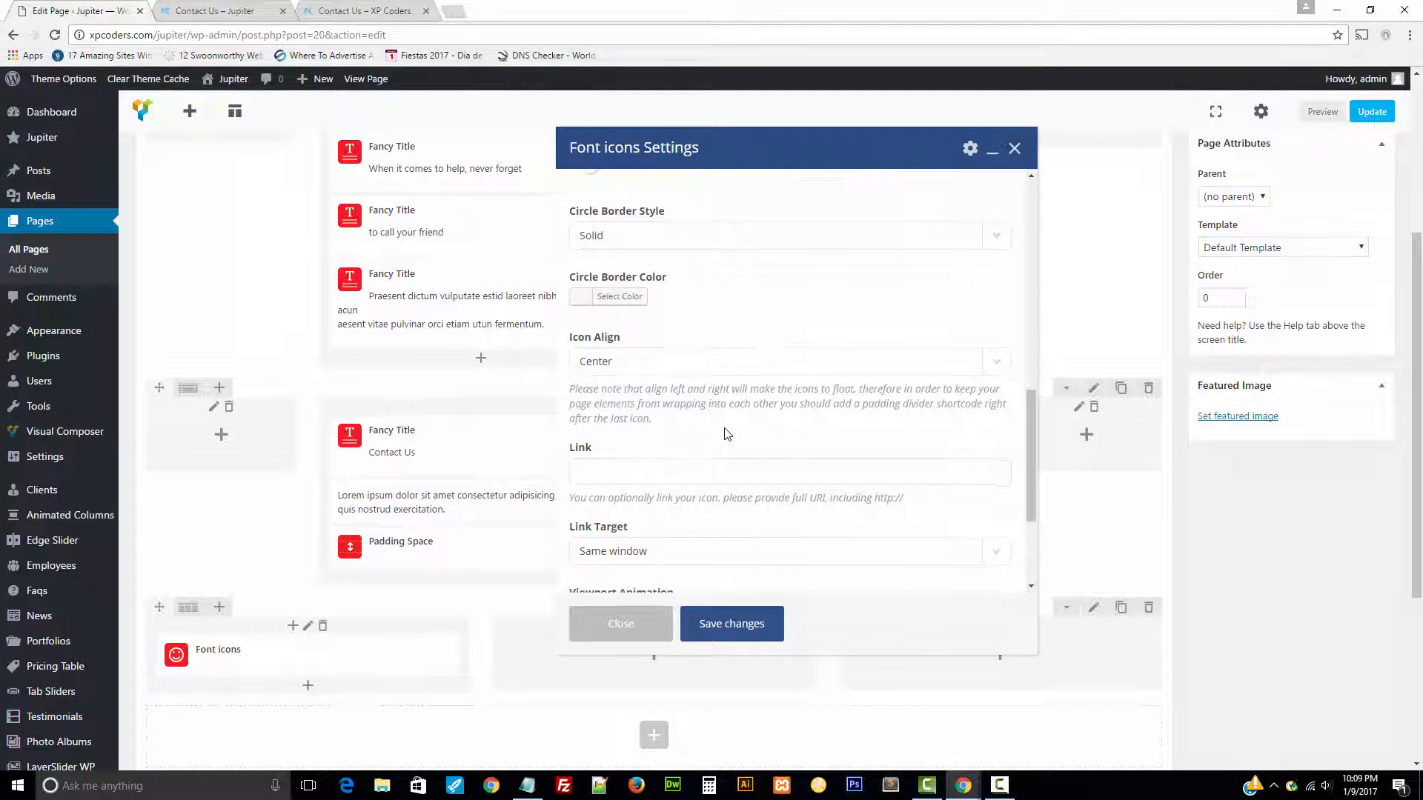
{"action": "scroll", "coordinate": [727, 439], "scroll_direction": "down", "scroll_amount": 2}
{"action": "scroll", "coordinate": [726, 438], "scroll_direction": "down", "scroll_amount": 1}
{"action": "left_click", "coordinate": [733, 625]}
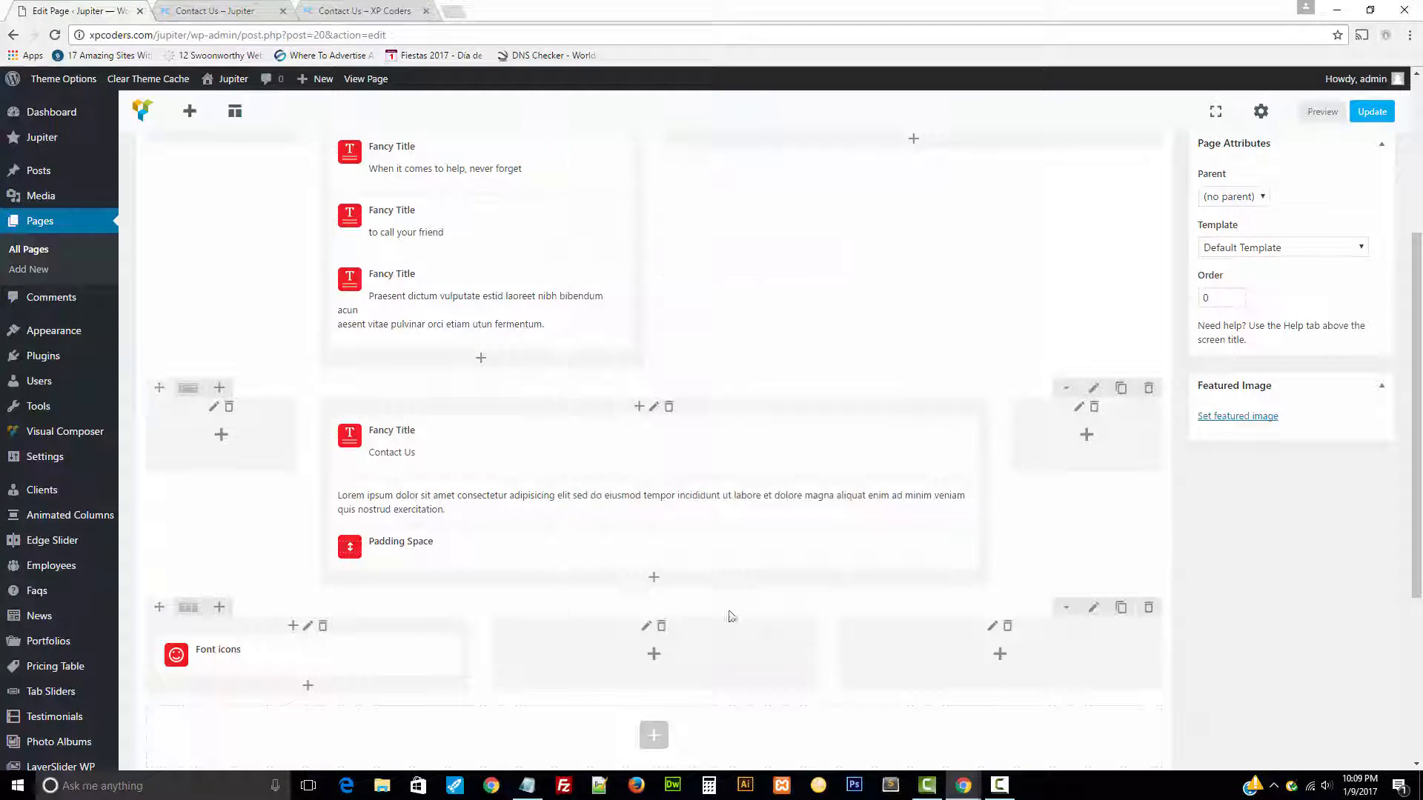
- Following the demo page's icon row, duplicate the font icon twice and move one copy each into the second and third columns
{"action": "scroll", "coordinate": [734, 555], "scroll_direction": "down", "scroll_amount": 1}
{"action": "scroll", "coordinate": [1149, 562], "scroll_direction": "down", "scroll_amount": 1}
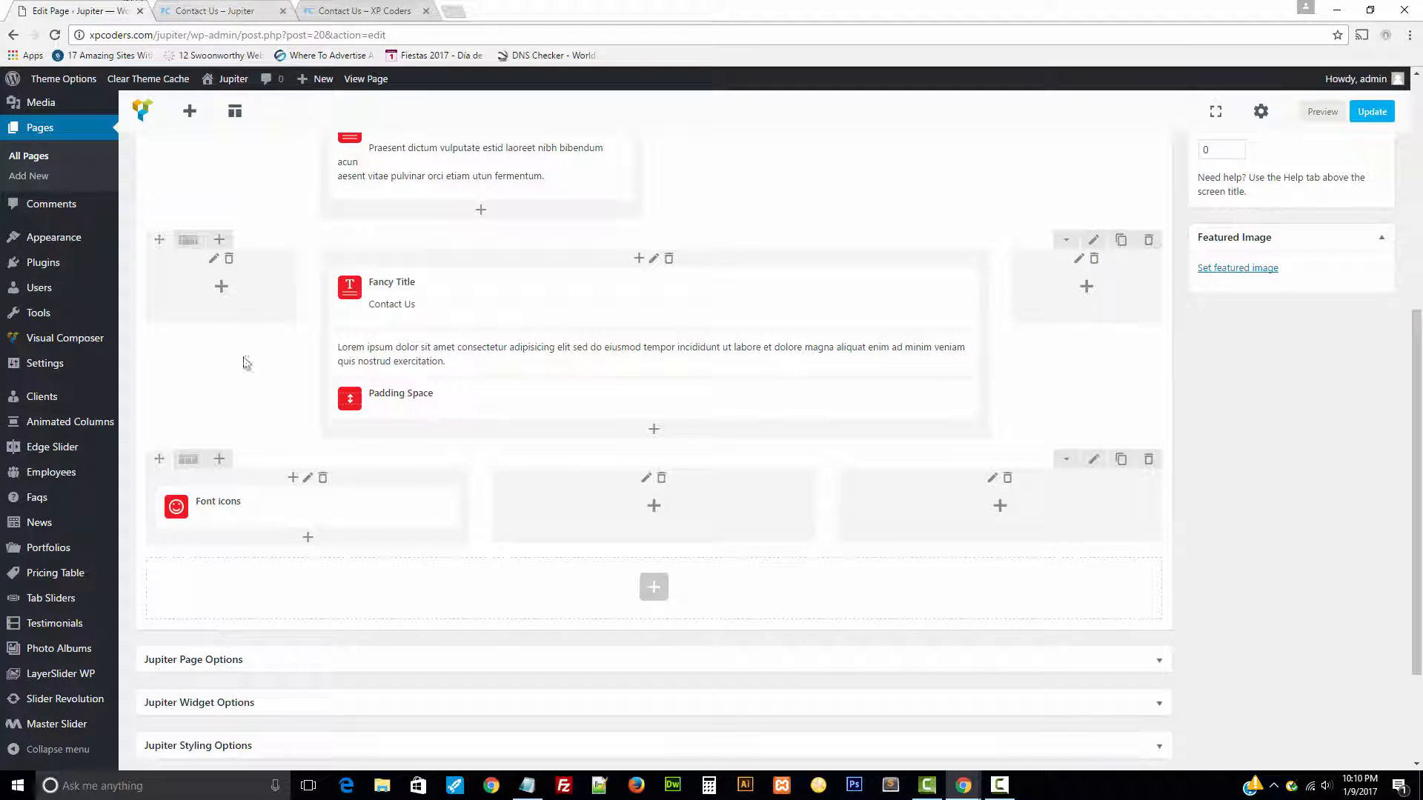
{"action": "left_click", "coordinate": [198, 13]}
{"action": "left_click", "coordinate": [329, 9]}
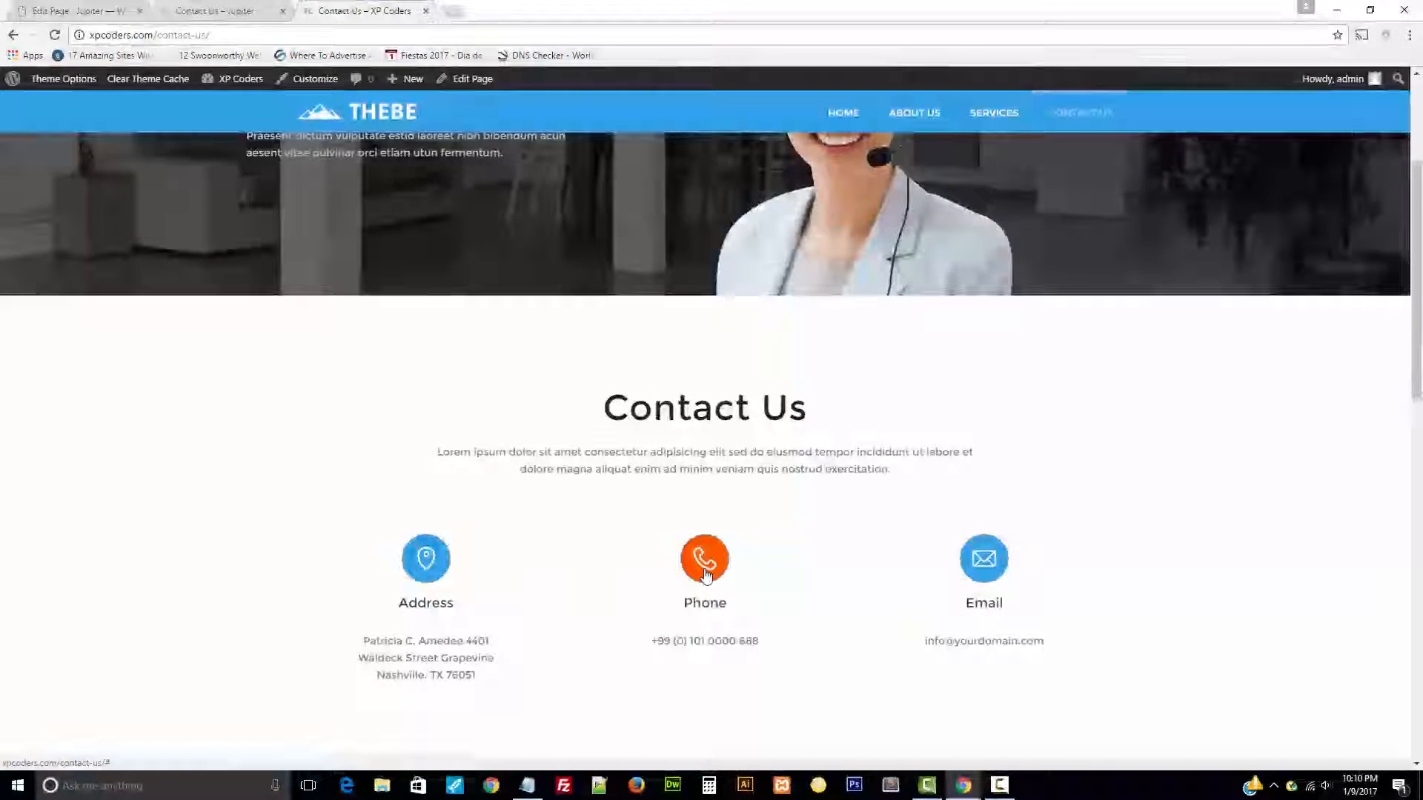
{"action": "left_click", "coordinate": [125, 11]}
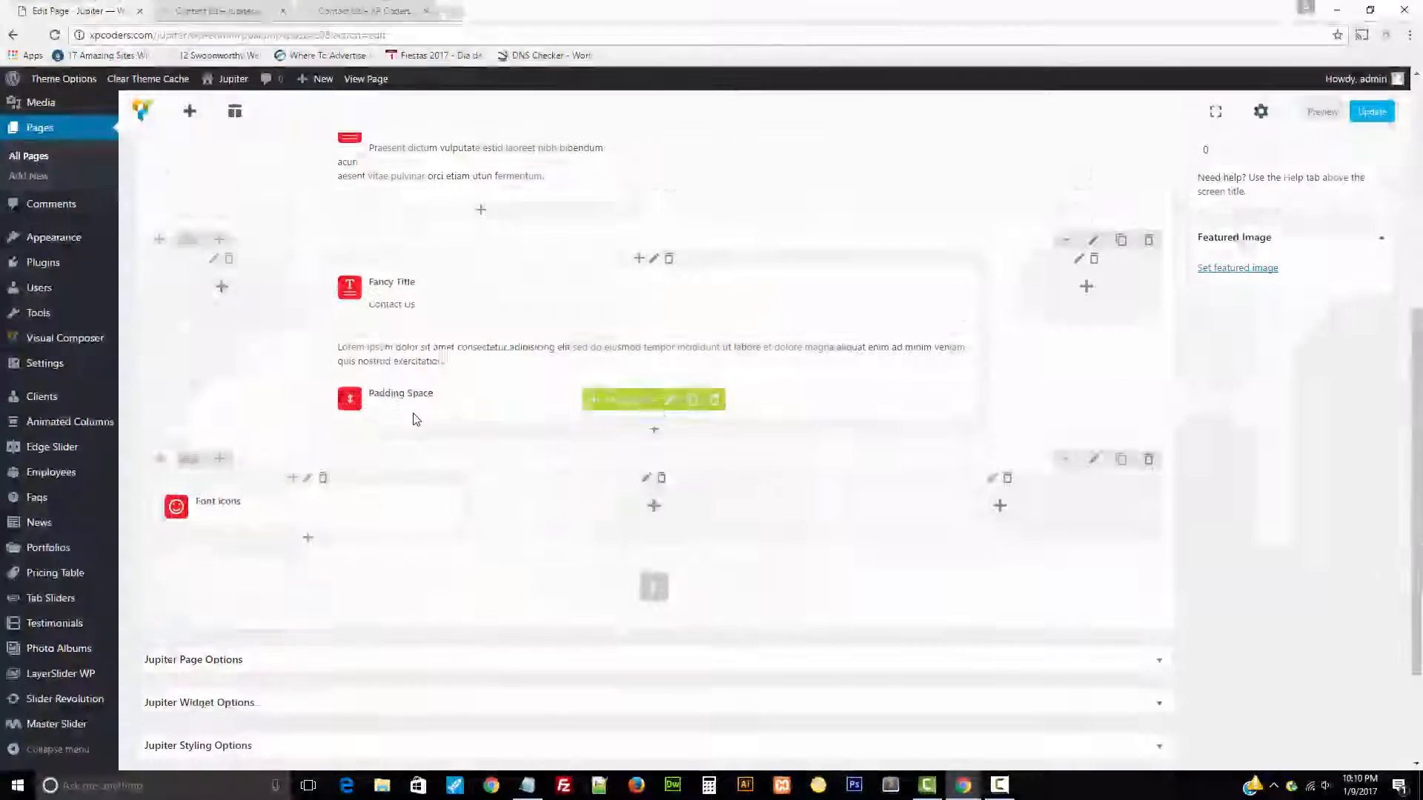
{"action": "scroll", "coordinate": [415, 419], "scroll_direction": "down", "scroll_amount": 1}
{"action": "left_click", "coordinate": [340, 435]}
{"action": "left_click", "coordinate": [340, 436]}
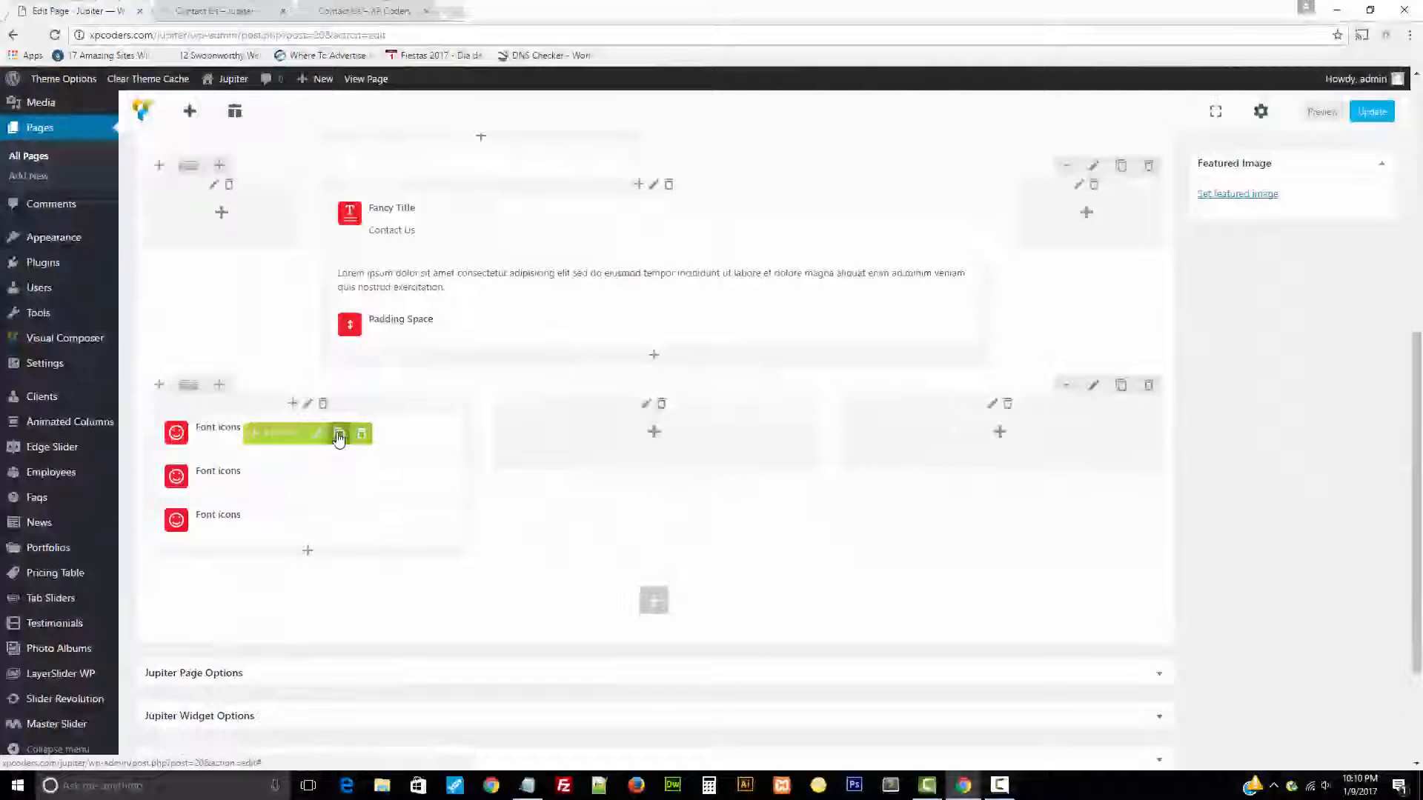
{"action": "left_click_drag", "start_coordinate": [276, 477], "coordinate": [592, 455]}
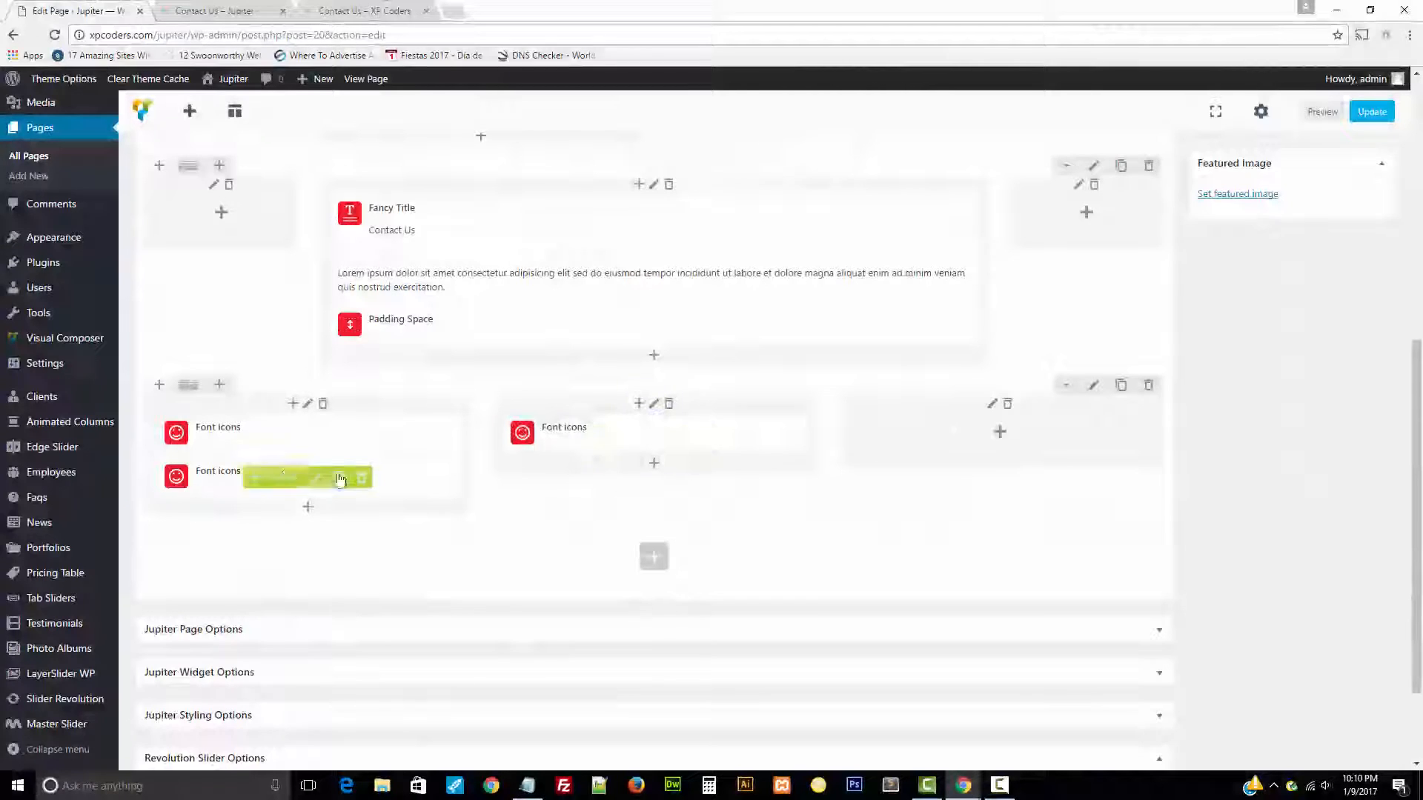
{"action": "left_click_drag", "start_coordinate": [280, 478], "coordinate": [962, 443]}
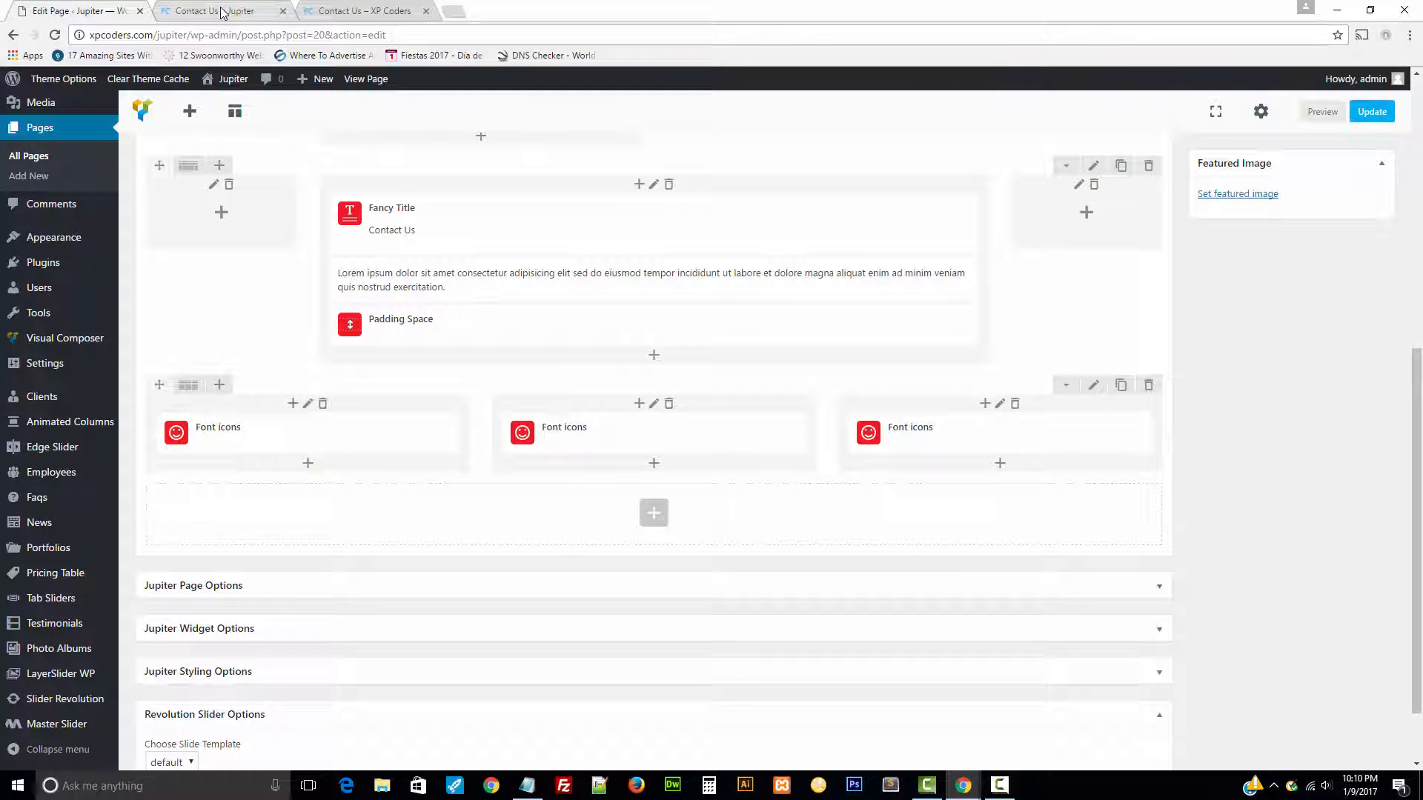
- Set the first column's icon class name to mk-moon-location-6, copied from the Notepad notes, and save the changes
{"action": "mouse_move", "coordinate": [314, 434]}
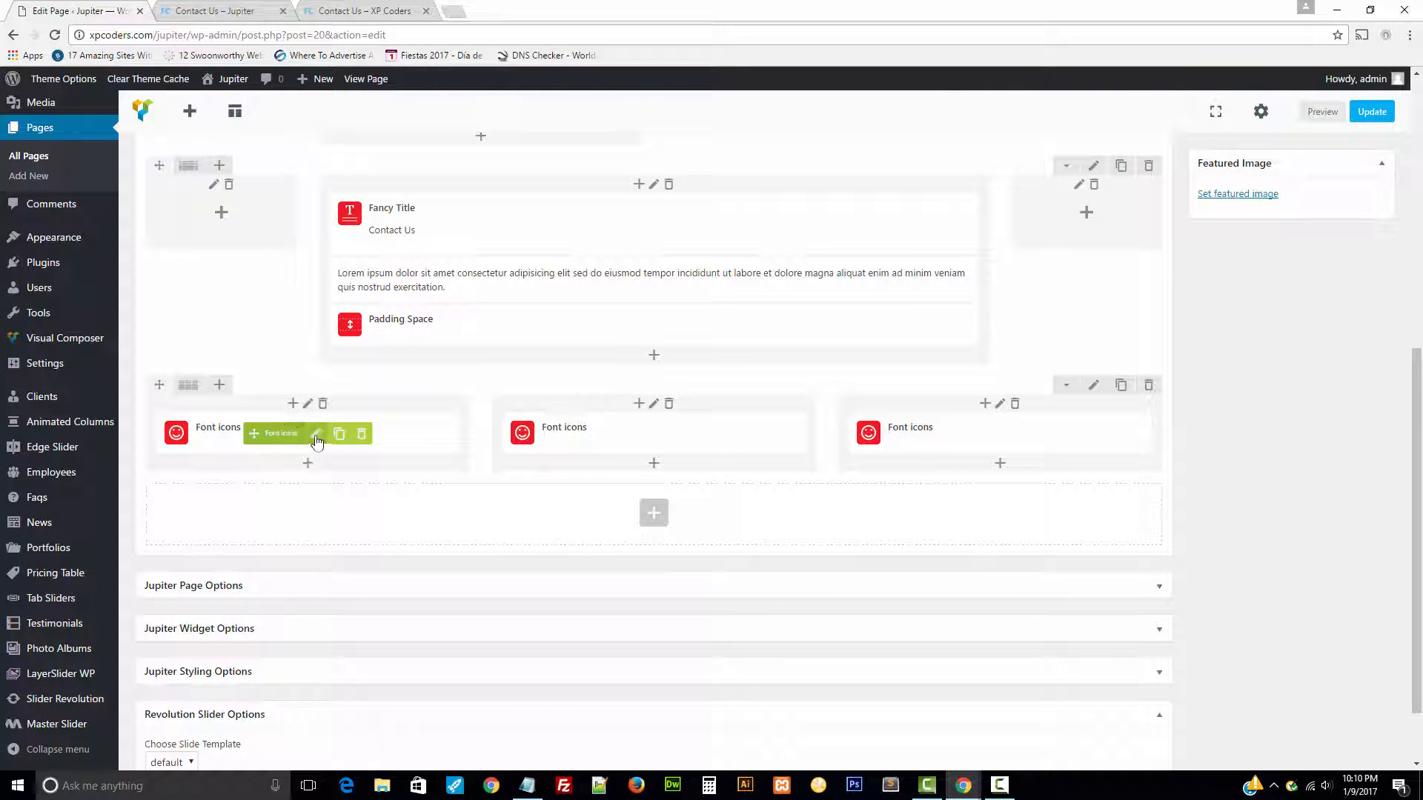
{"action": "left_click", "coordinate": [316, 434]}
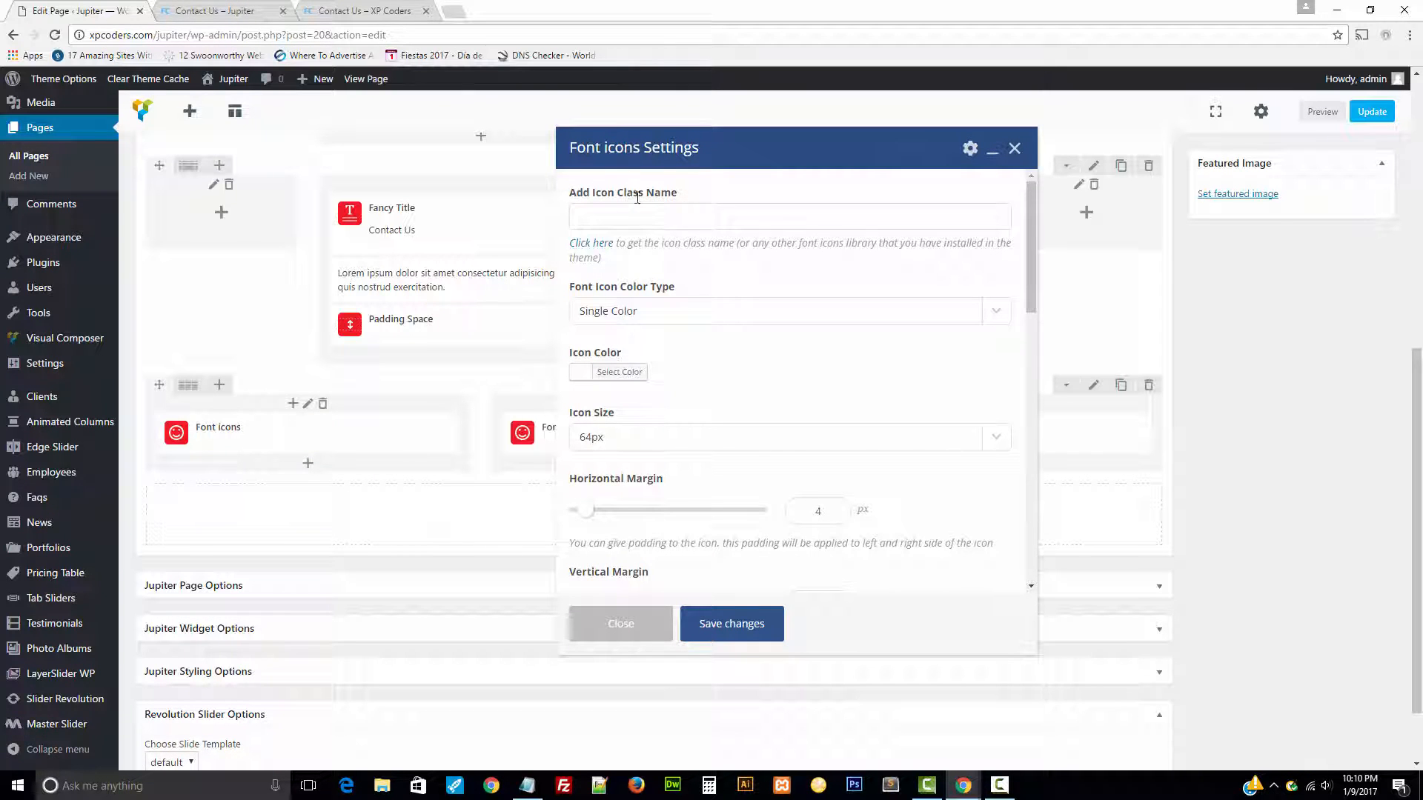
{"action": "left_click", "coordinate": [527, 785]}
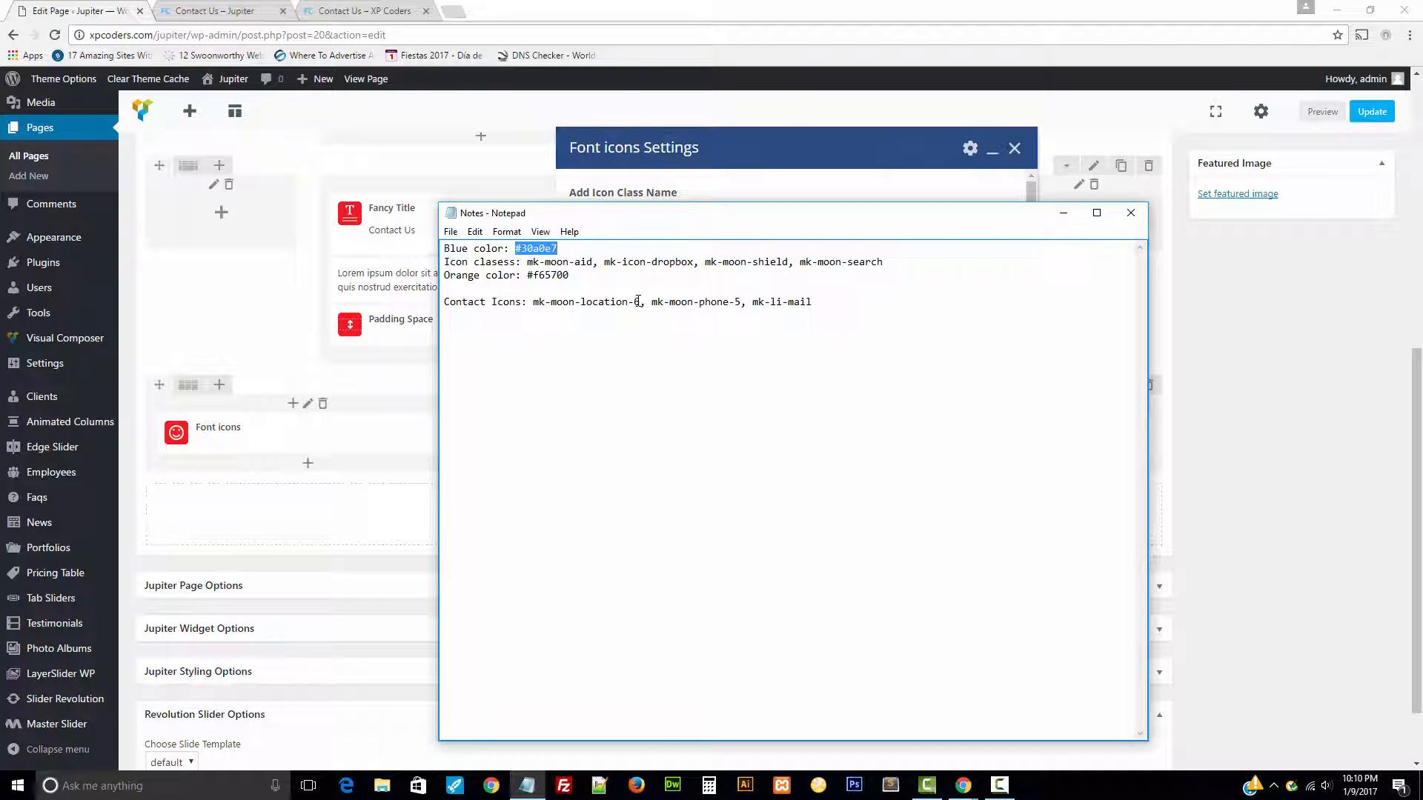
{"action": "left_click_drag", "start_coordinate": [639, 302], "coordinate": [539, 302]}
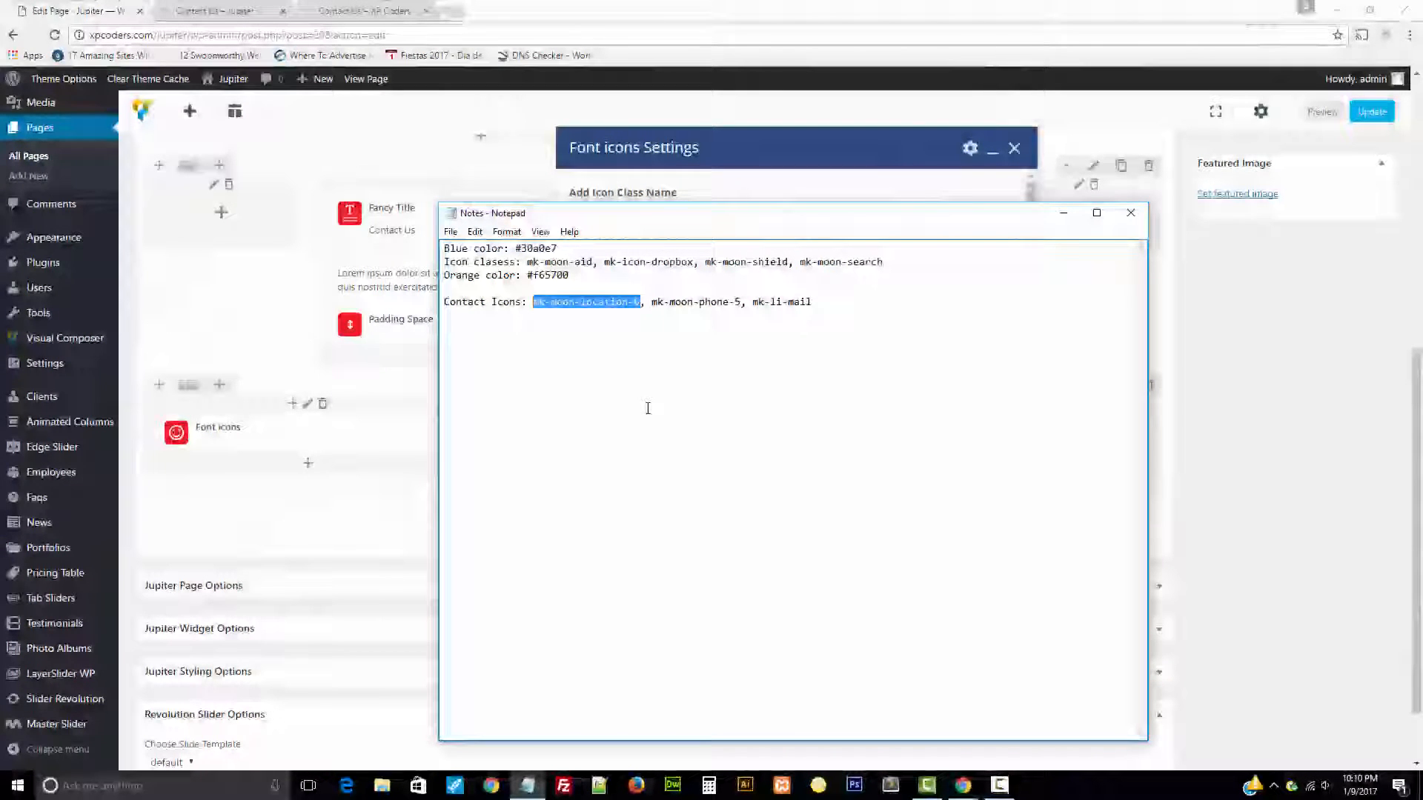
{"action": "left_click", "coordinate": [1327, 408]}
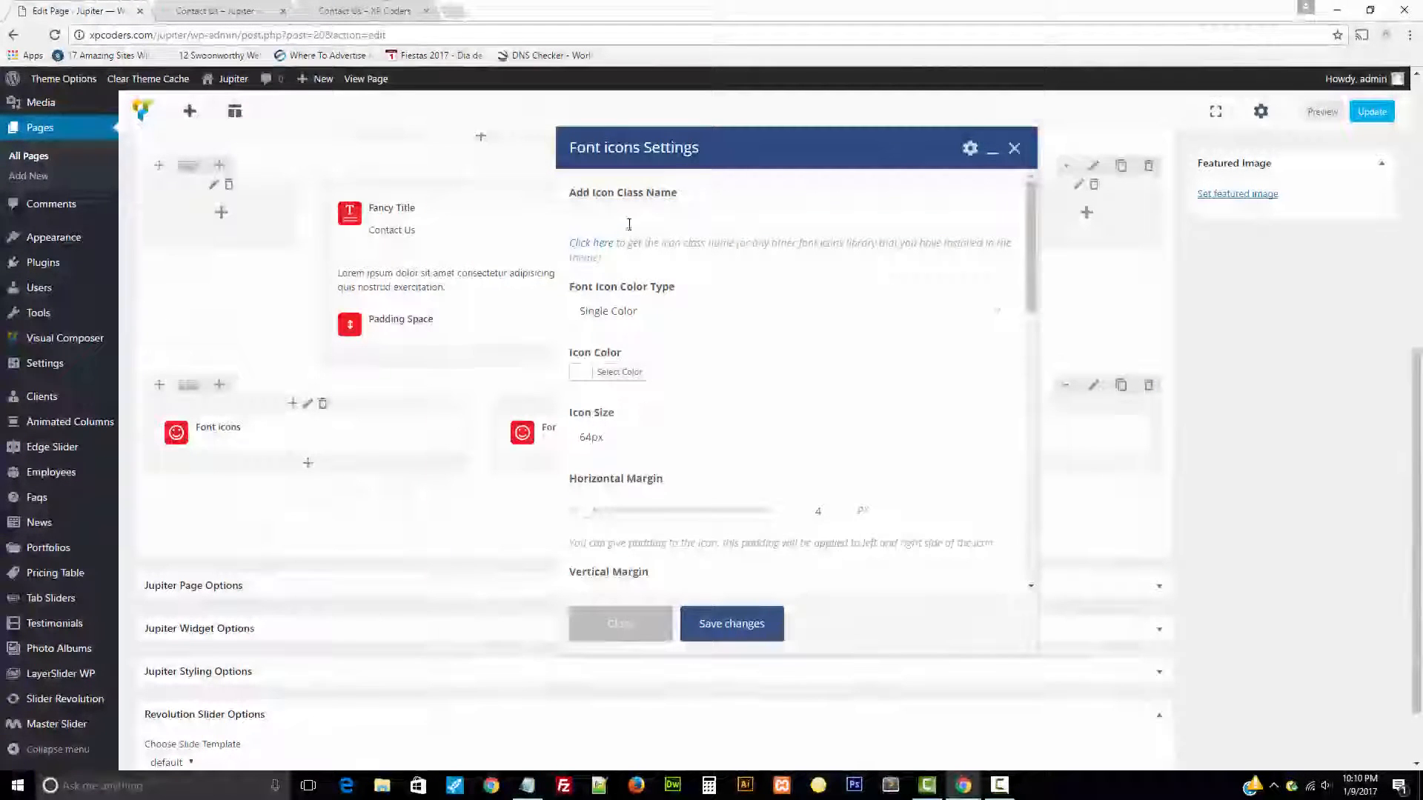
{"action": "left_click", "coordinate": [740, 609]}
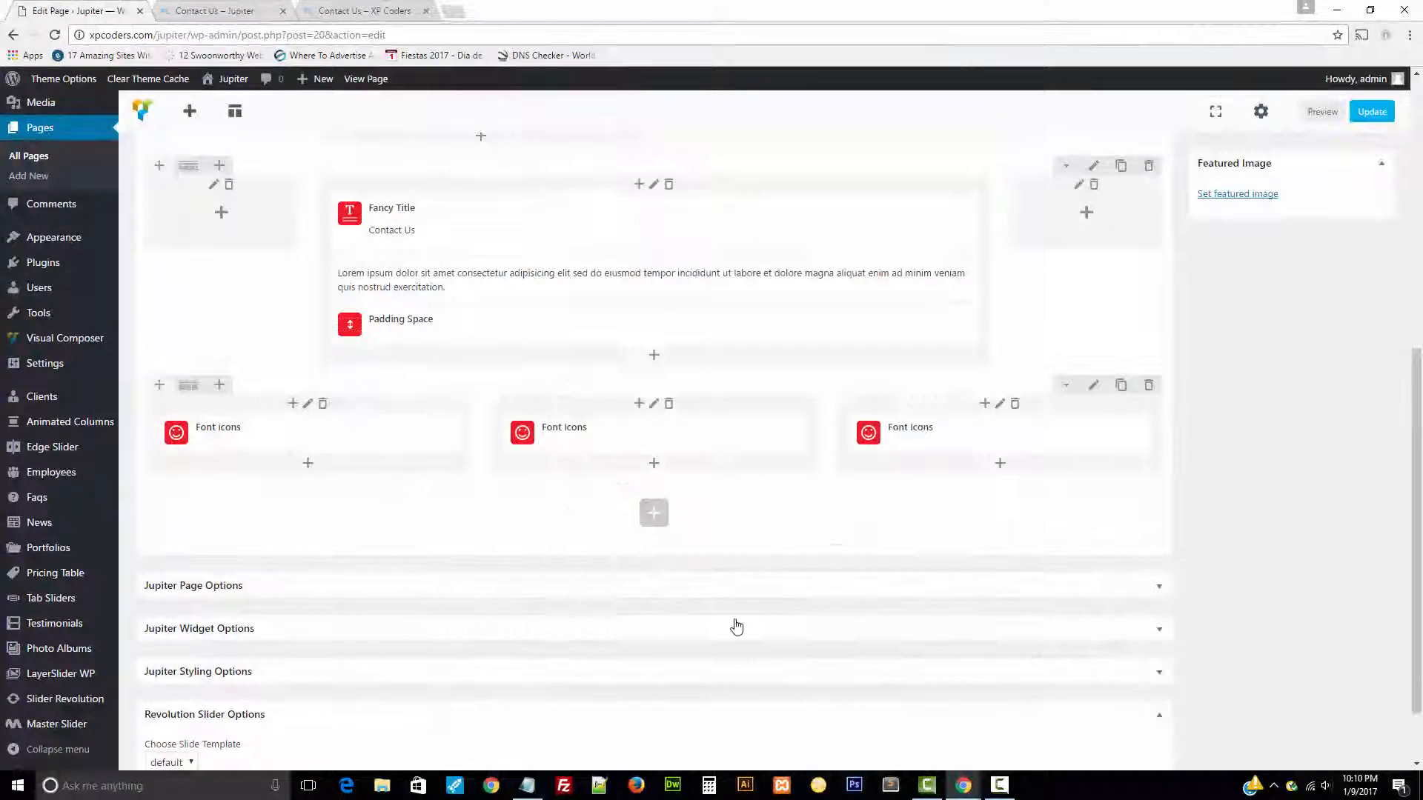
- Copy mk-moon-phone-5 from the Notepad notes into the second column's icon class name and save the changes
{"action": "left_click", "coordinate": [528, 784]}
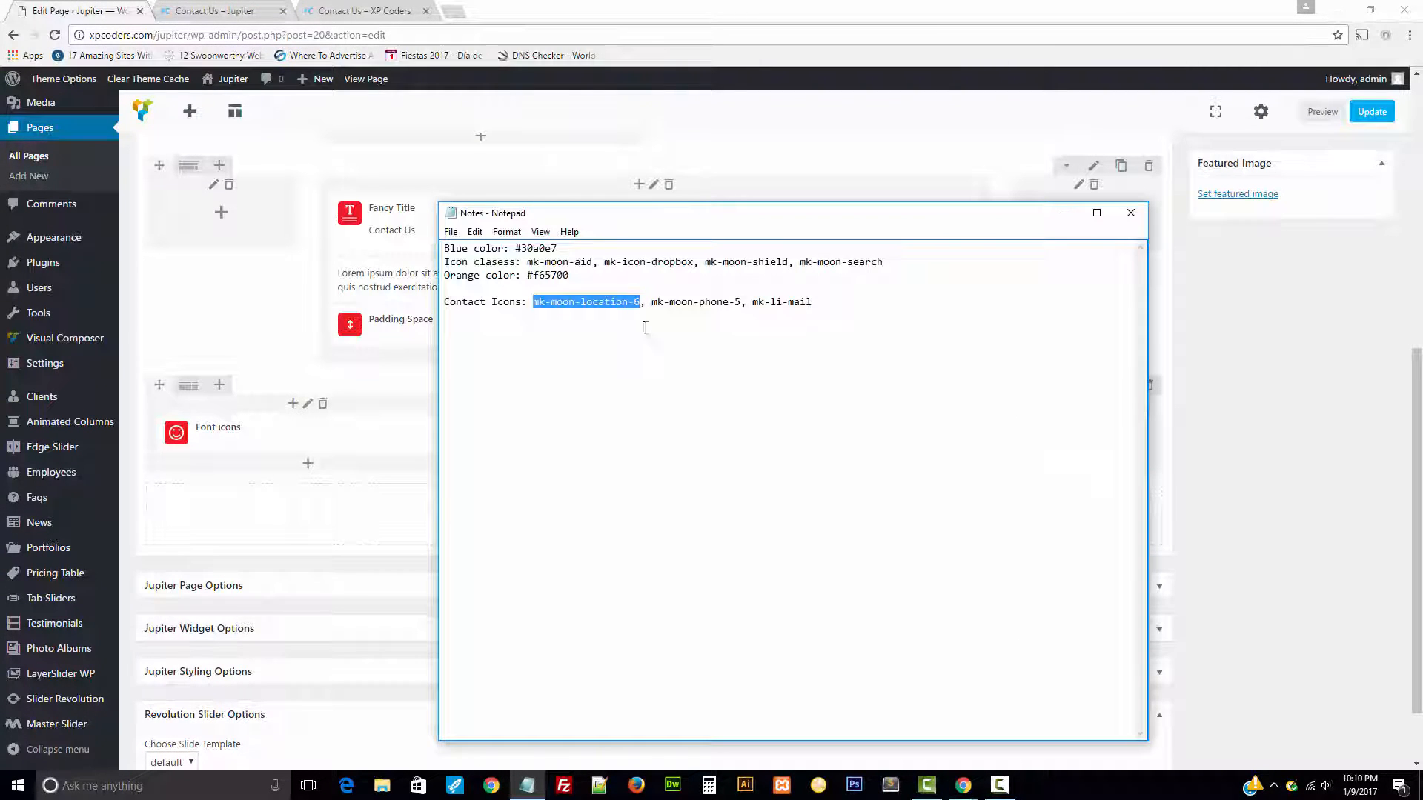
{"action": "left_click_drag", "start_coordinate": [741, 302], "coordinate": [652, 302]}
{"action": "key", "text": "ctrl+c"}
{"action": "key", "text": "alt+Tab"}
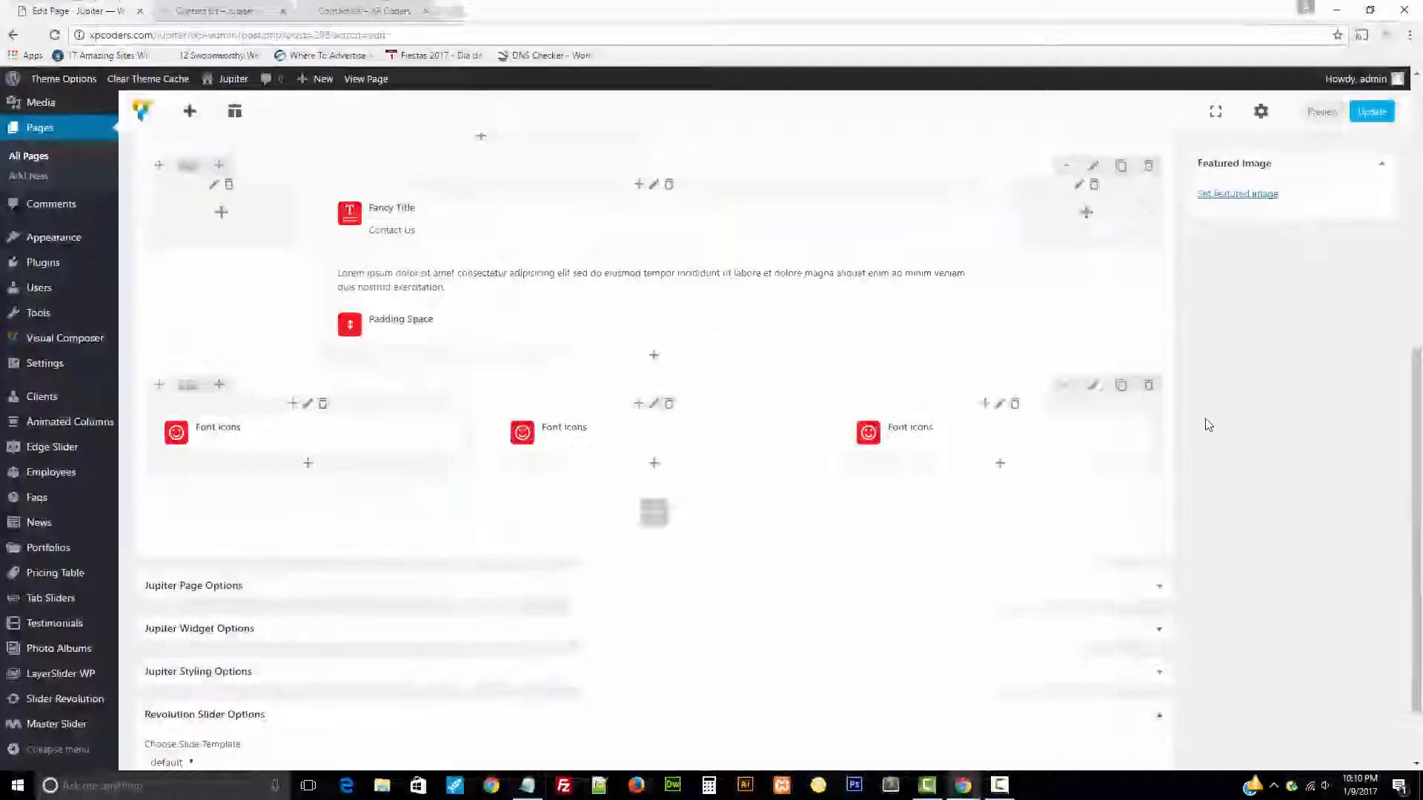
{"action": "left_click", "coordinate": [667, 433]}
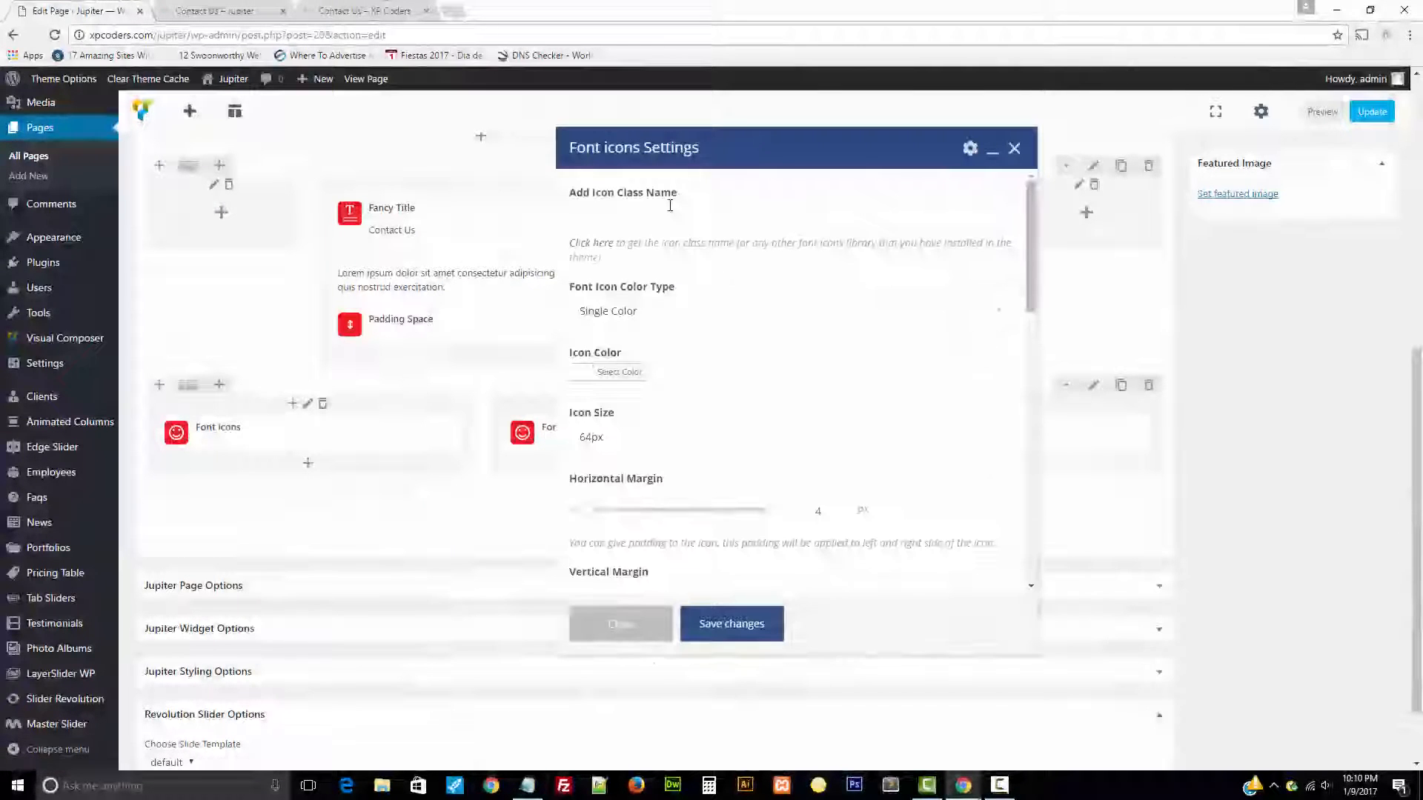
{"action": "left_click", "coordinate": [670, 208]}
{"action": "key", "text": "ctrl+v"}
{"action": "left_click", "coordinate": [711, 623]}
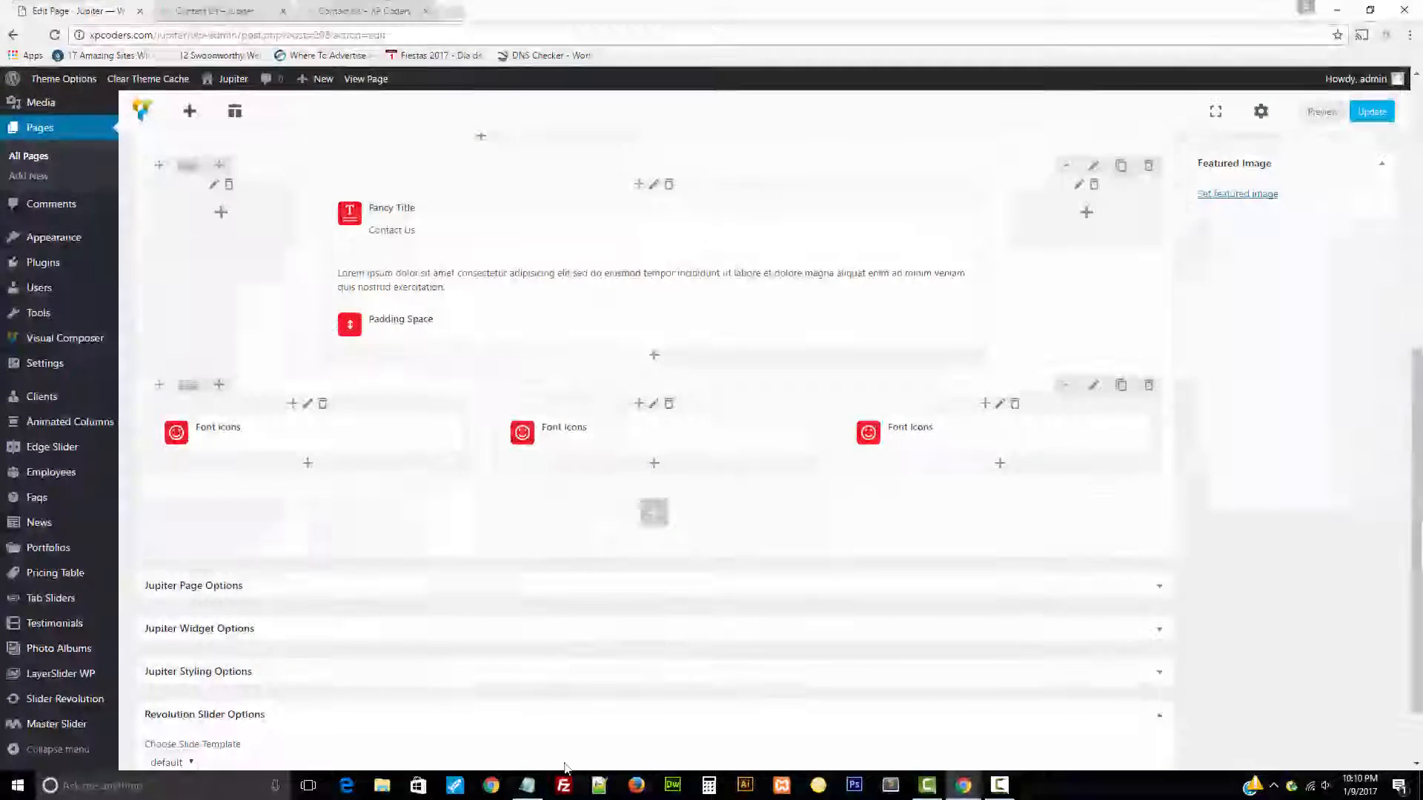
- Copy mk-li-mail from the Notepad notes into the third column's icon class name and save the changes
{"action": "key", "text": "alt+Tab"}
{"action": "left_click_drag", "start_coordinate": [817, 301], "coordinate": [760, 301]}
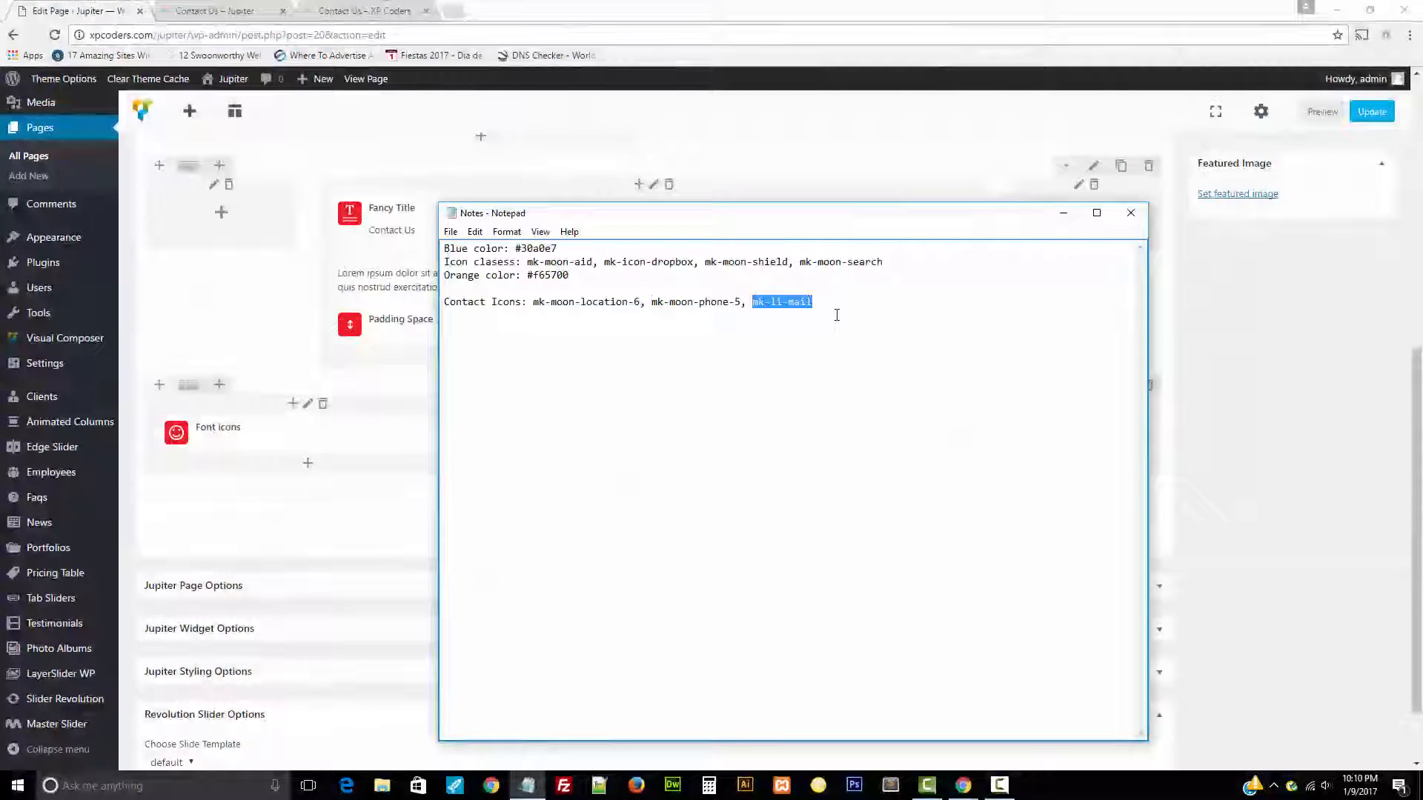
{"action": "left_click", "coordinate": [1149, 352]}
{"action": "left_click", "coordinate": [1008, 441]}
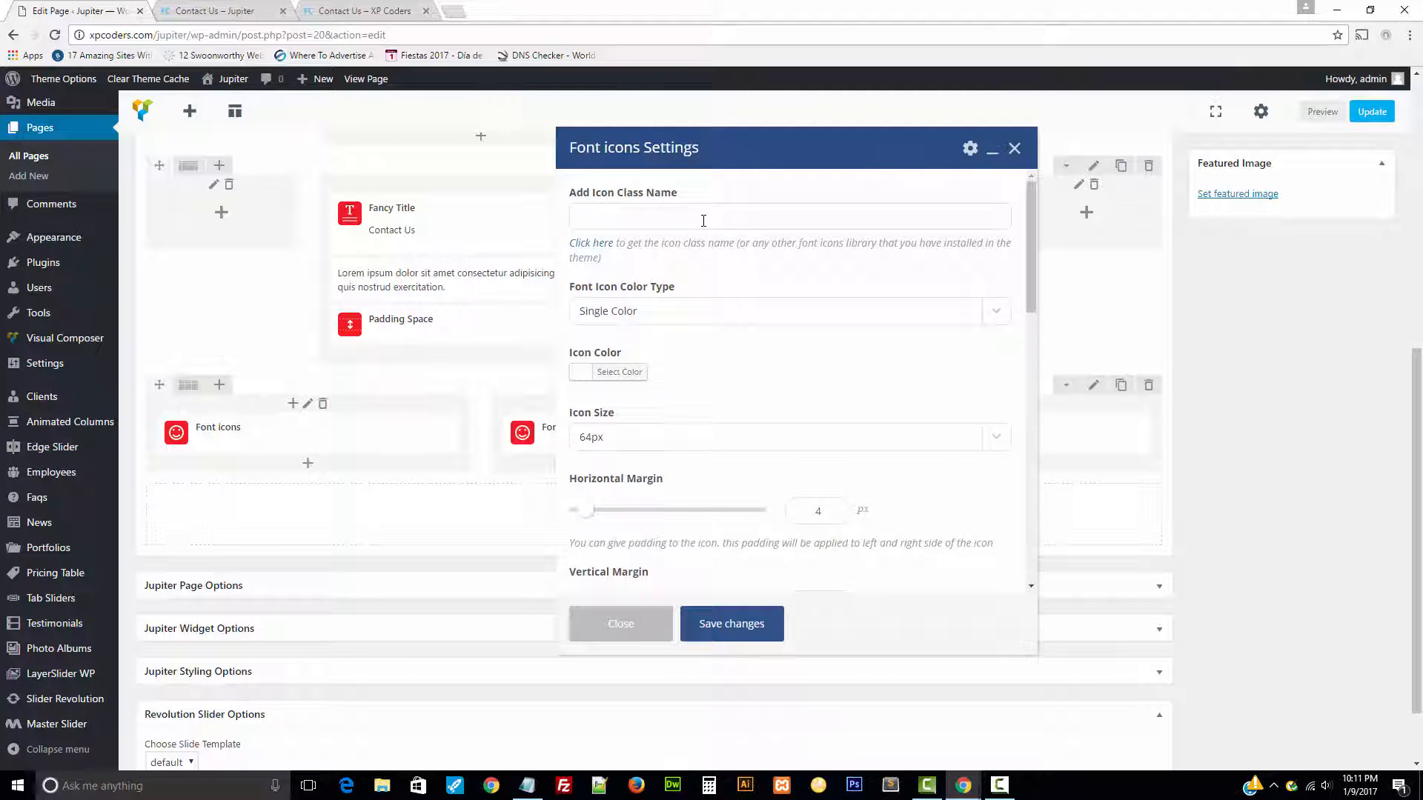
{"action": "left_click", "coordinate": [730, 624]}
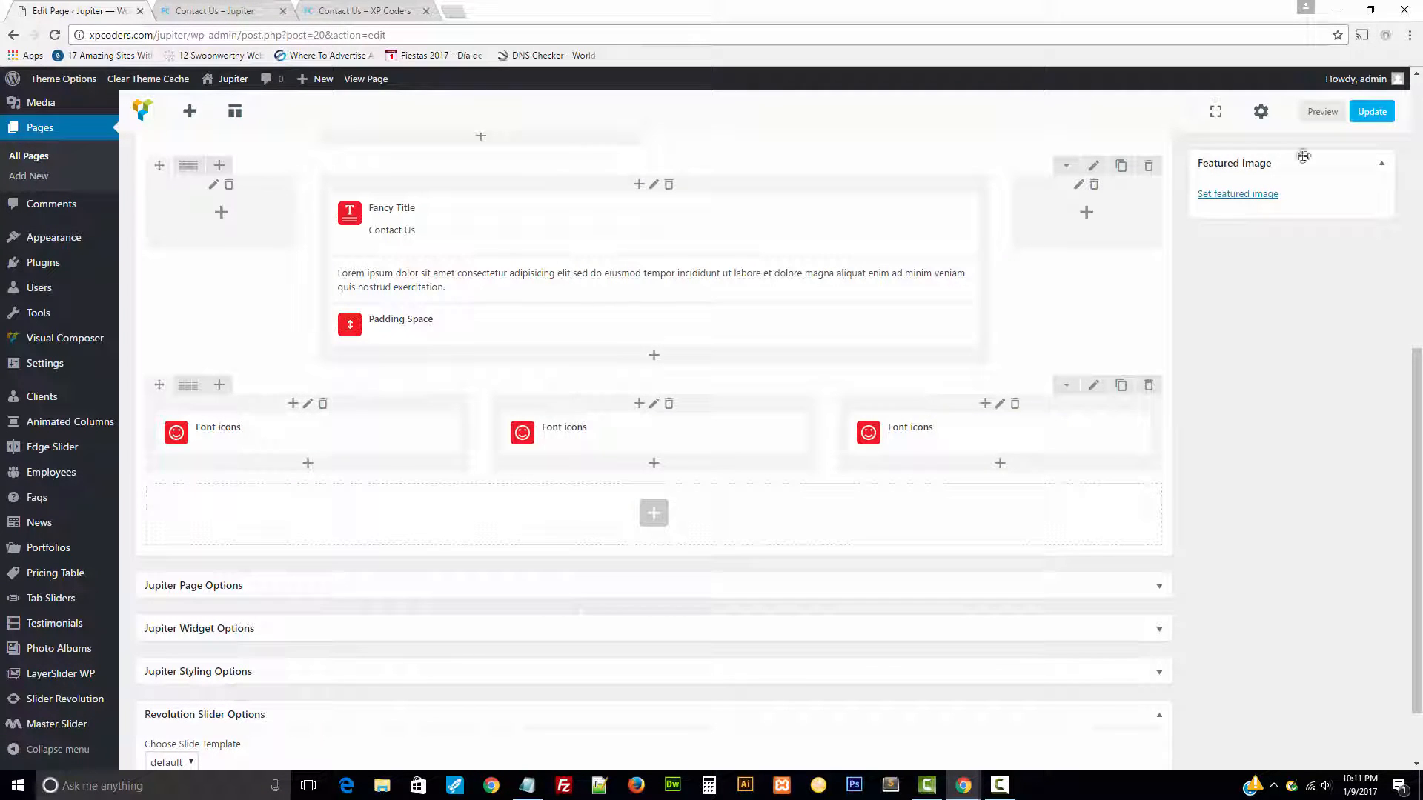
- Update the page and reload the live Jupiter Contact Us page to check the three icons
{"action": "left_click", "coordinate": [1372, 111]}
{"action": "left_click", "coordinate": [185, 11]}
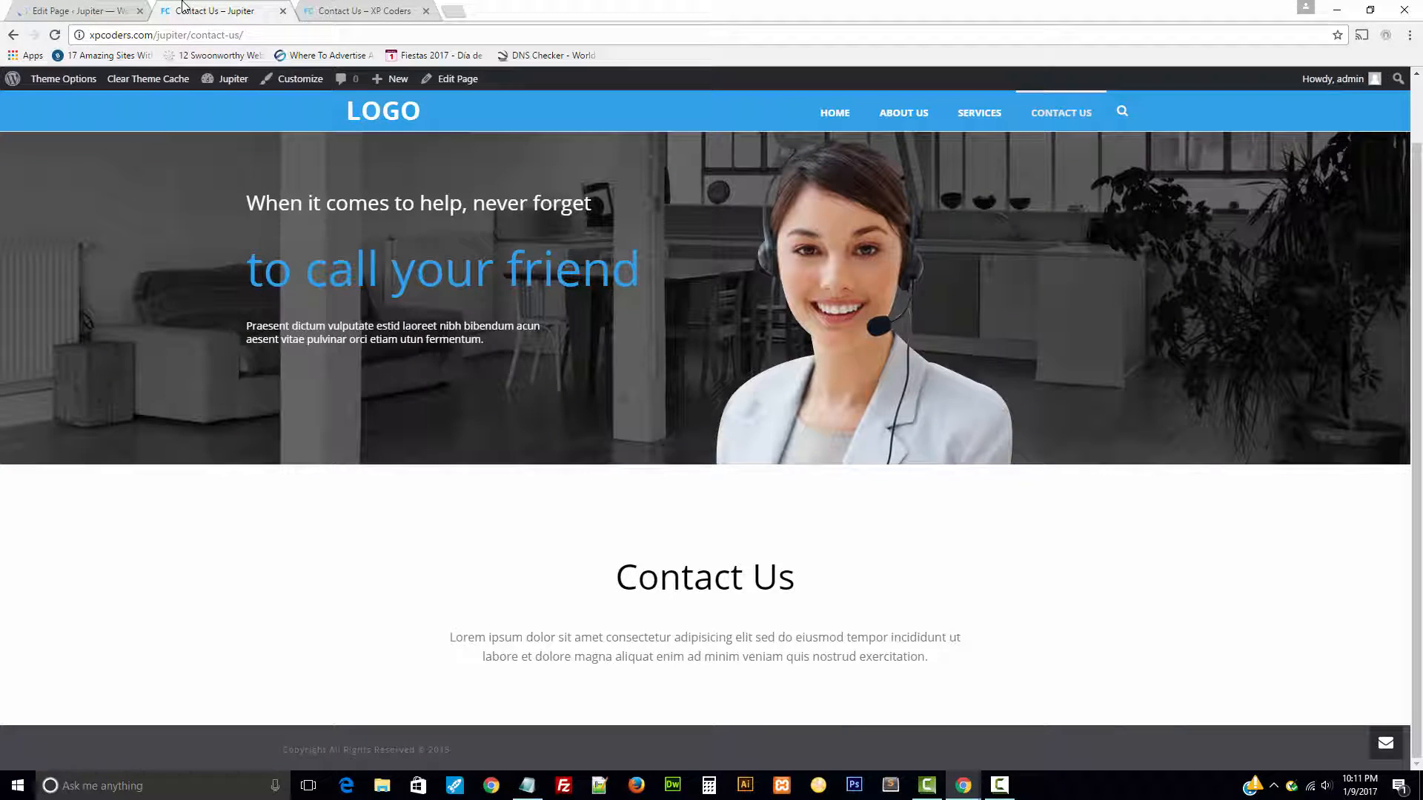
{"action": "key", "text": "F5"}
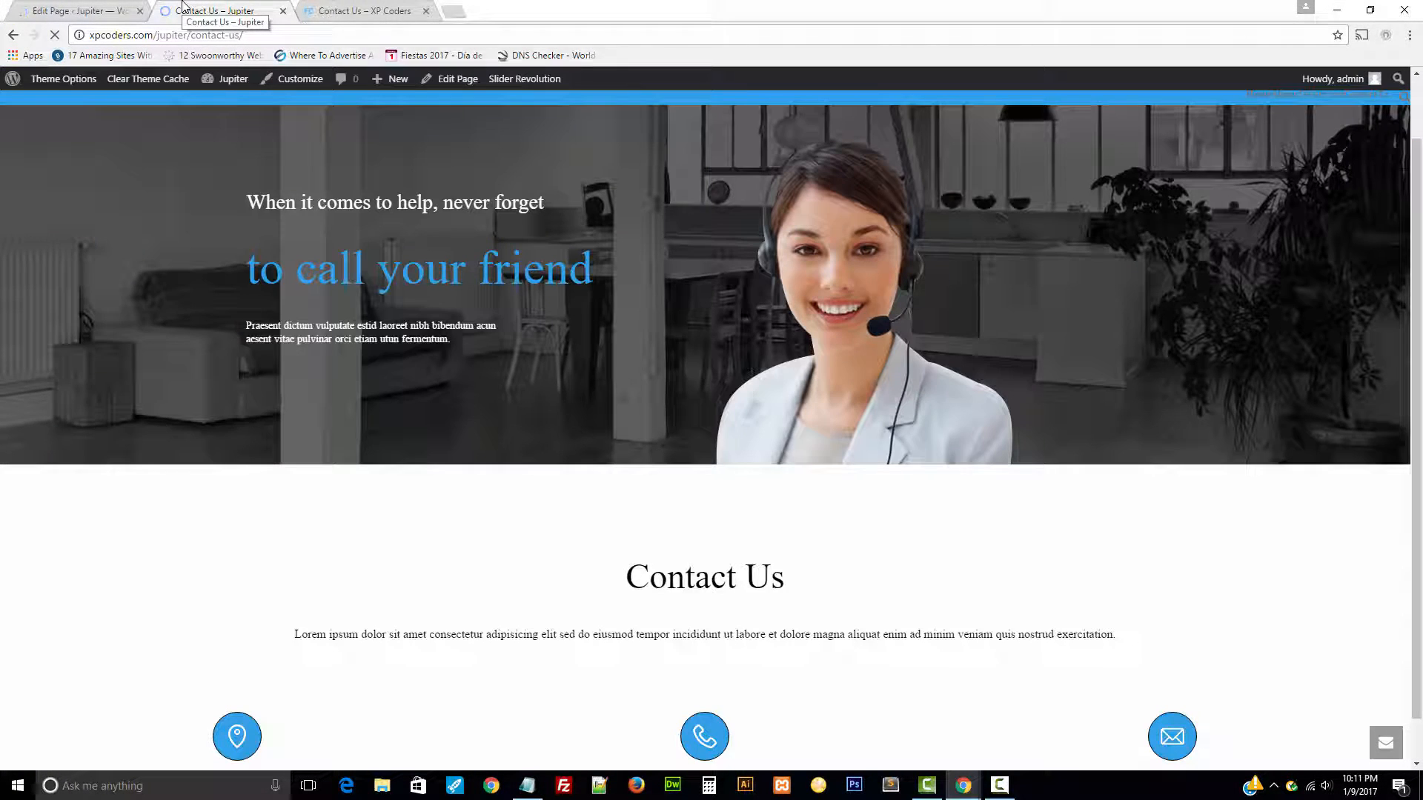
{"action": "scroll", "coordinate": [1048, 501], "scroll_direction": "down", "scroll_amount": 2}
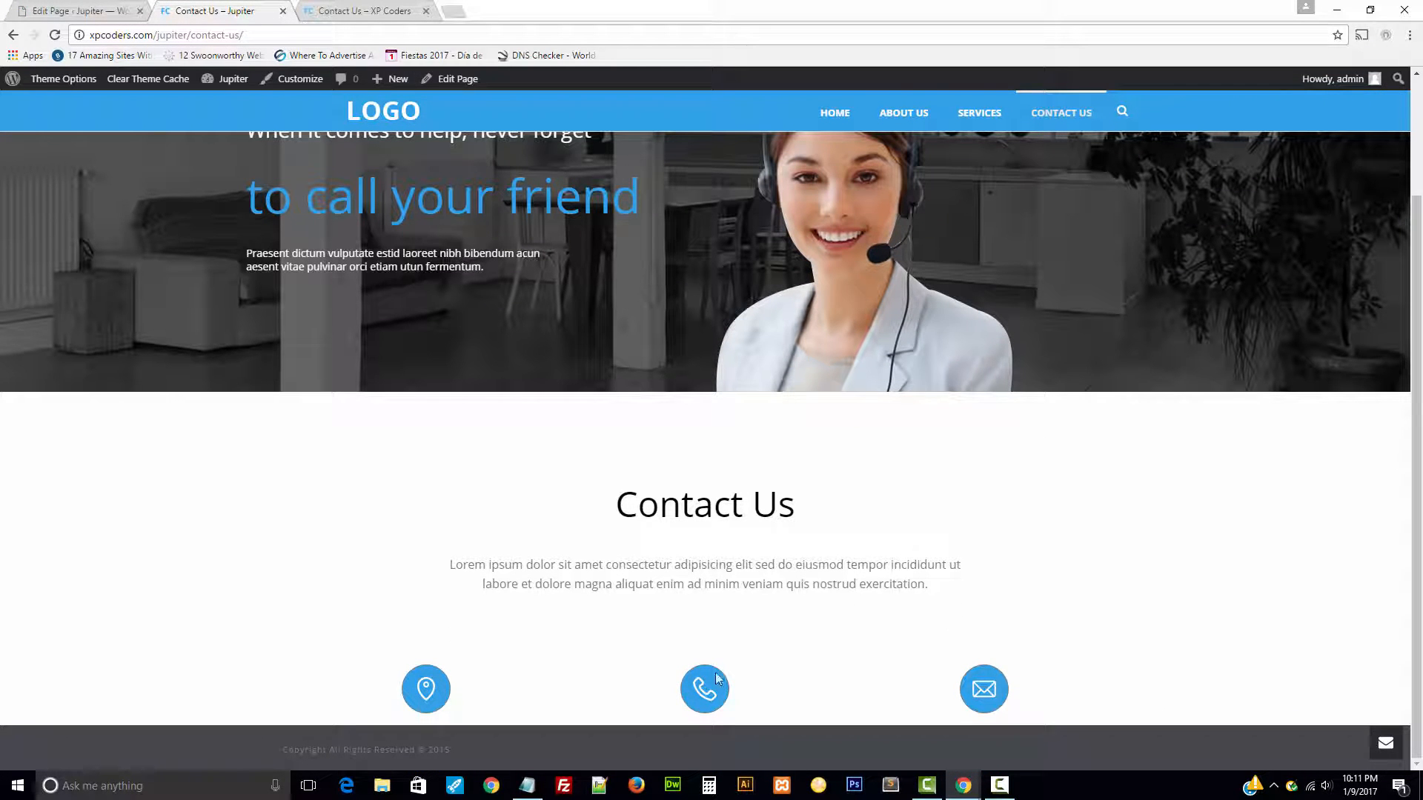
- Set the phone icon's Circle Color to the orange #f65700 from the Notepad notes, save the changes and update the page
{"action": "left_click", "coordinate": [526, 788]}
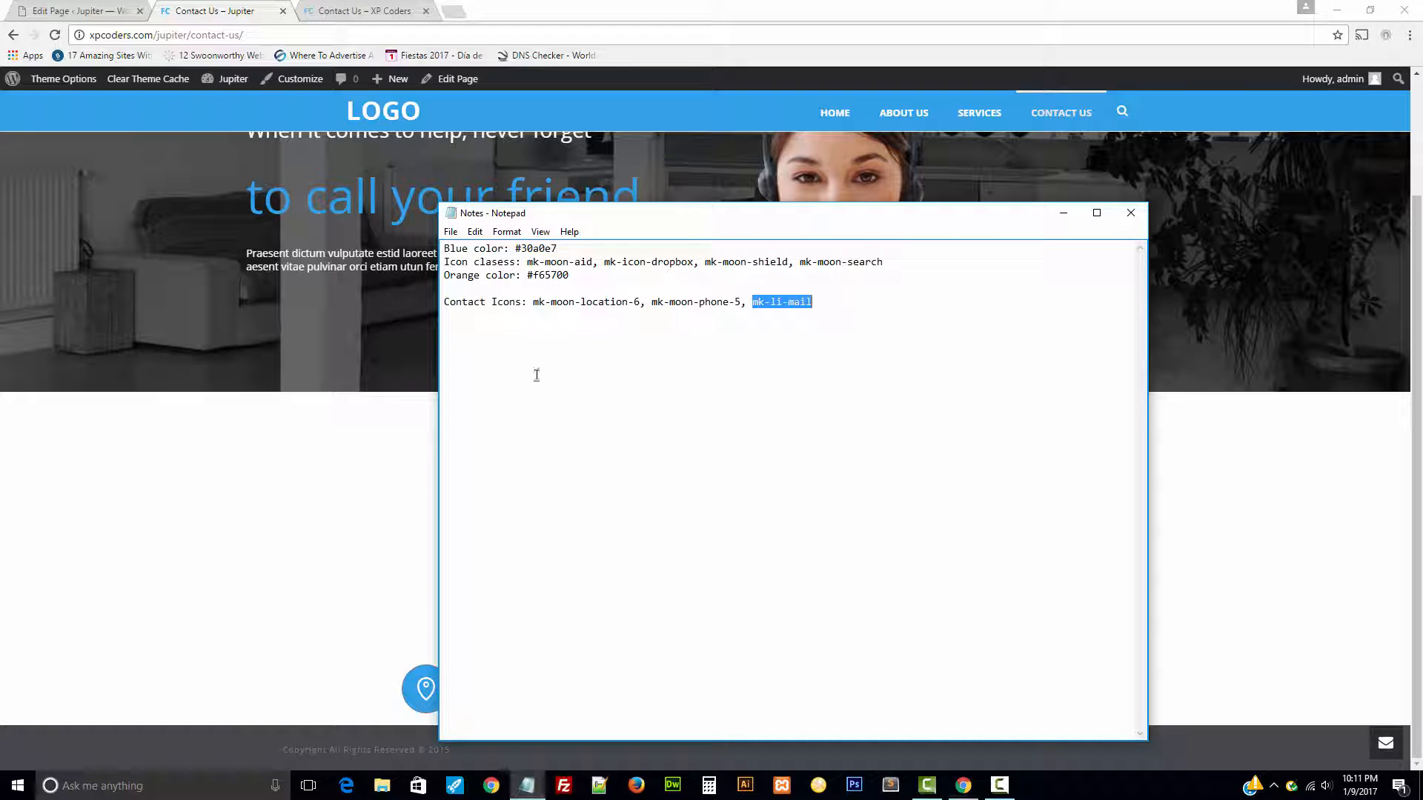
{"action": "double_click", "coordinate": [545, 274]}
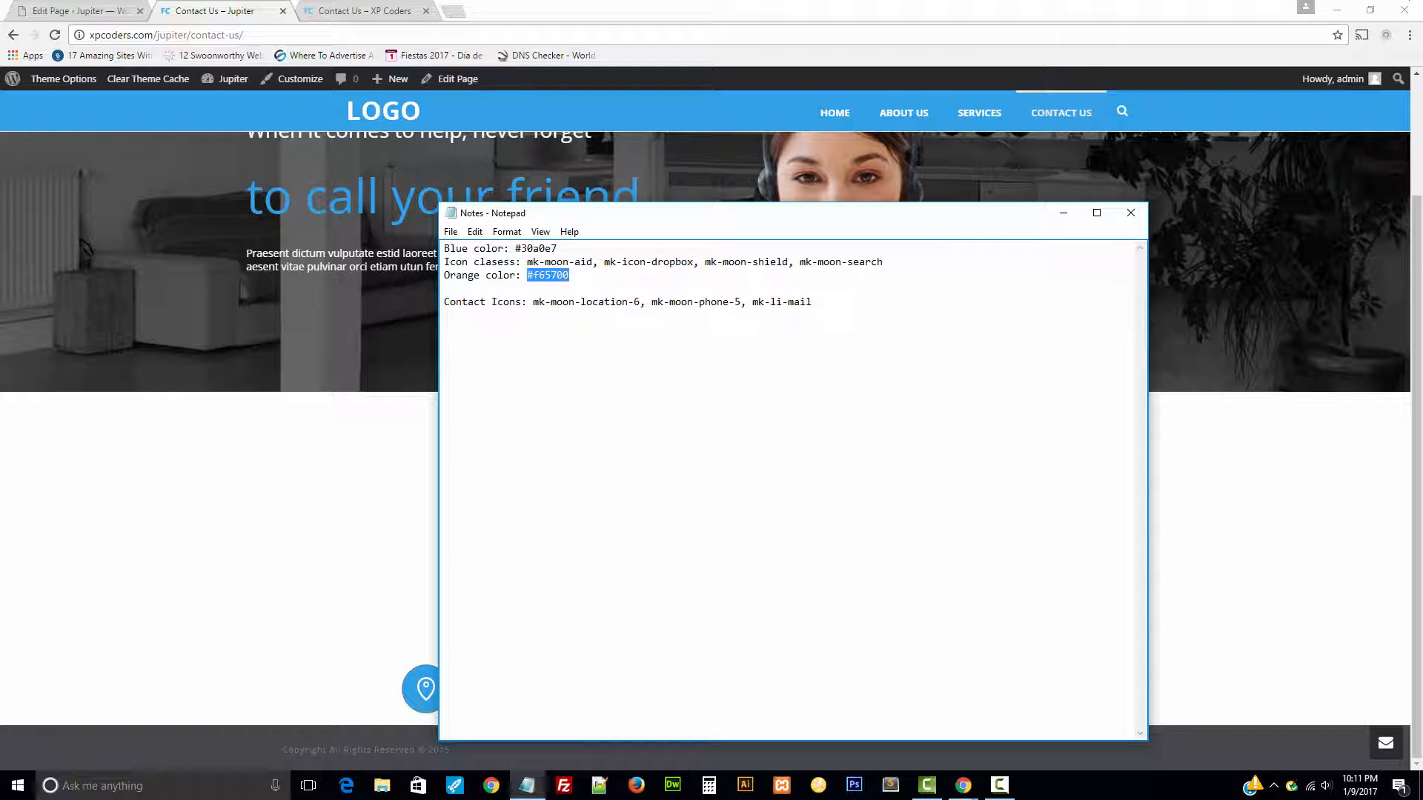
{"action": "left_click", "coordinate": [47, 18]}
{"action": "scroll", "coordinate": [743, 546], "scroll_direction": "up", "scroll_amount": 10}
{"action": "scroll", "coordinate": [743, 547], "scroll_direction": "down", "scroll_amount": 10}
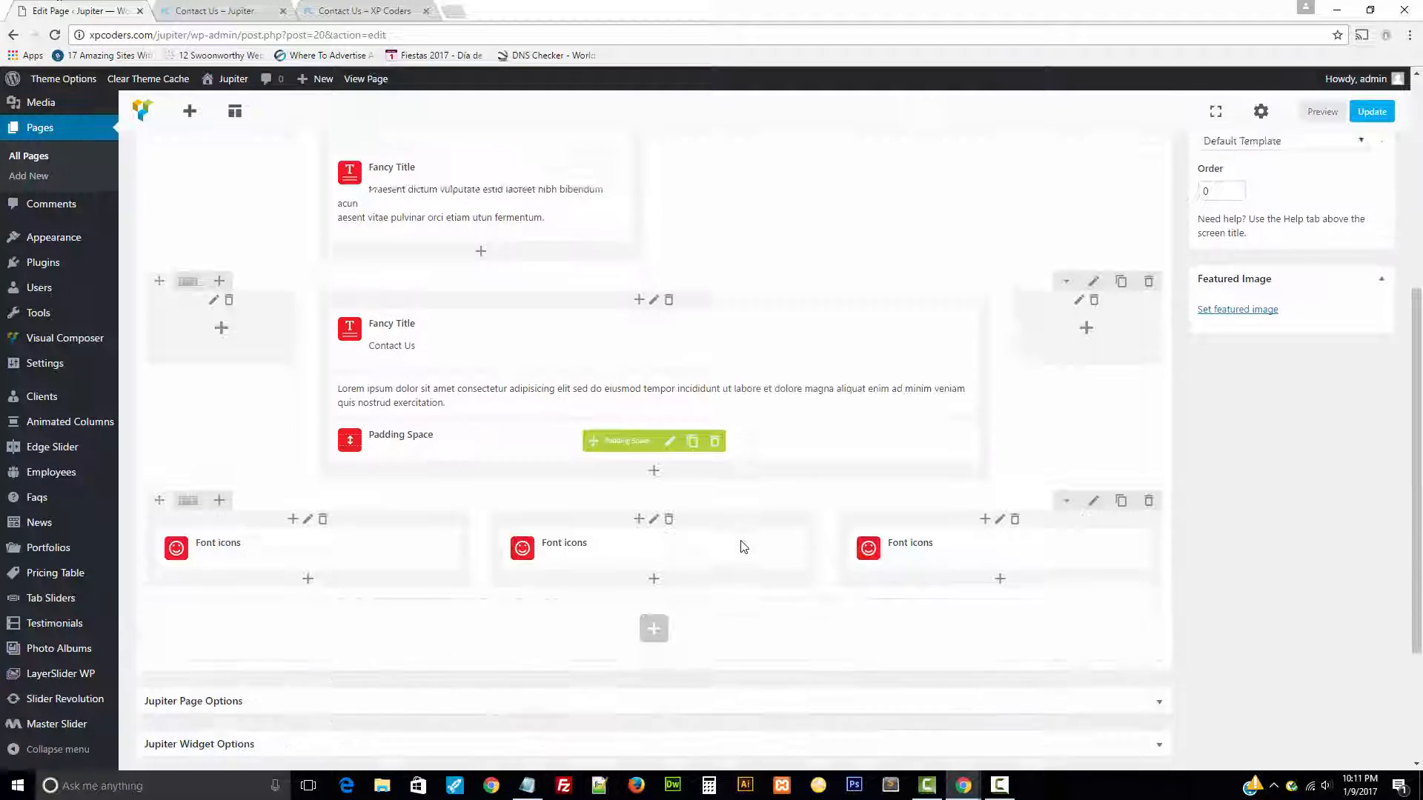
{"action": "scroll", "coordinate": [743, 546], "scroll_direction": "down", "scroll_amount": 1}
{"action": "left_click", "coordinate": [658, 510]}
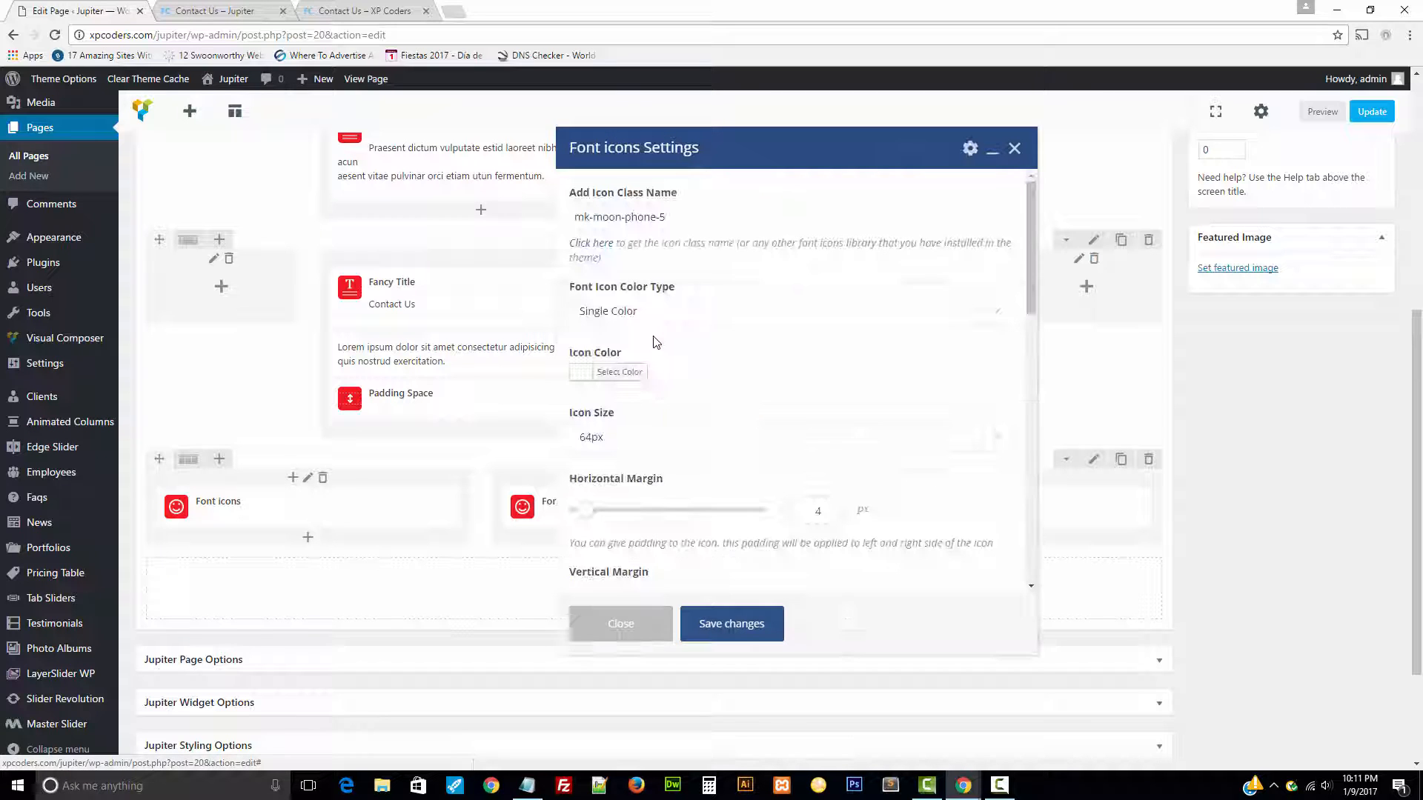
{"action": "scroll", "coordinate": [690, 404], "scroll_direction": "up", "scroll_amount": 1}
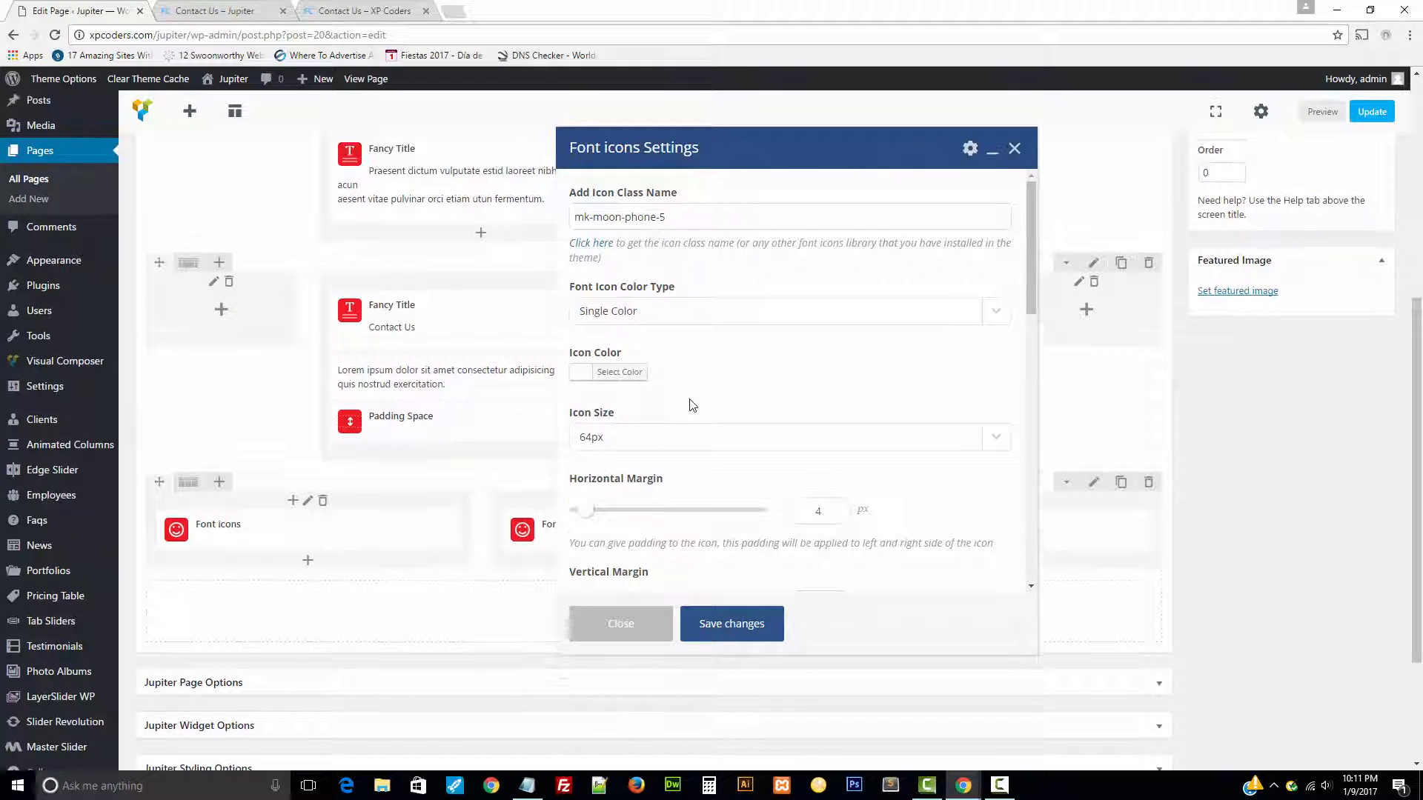
{"action": "scroll", "coordinate": [690, 404], "scroll_direction": "down", "scroll_amount": 3}
{"action": "left_click", "coordinate": [582, 525]}
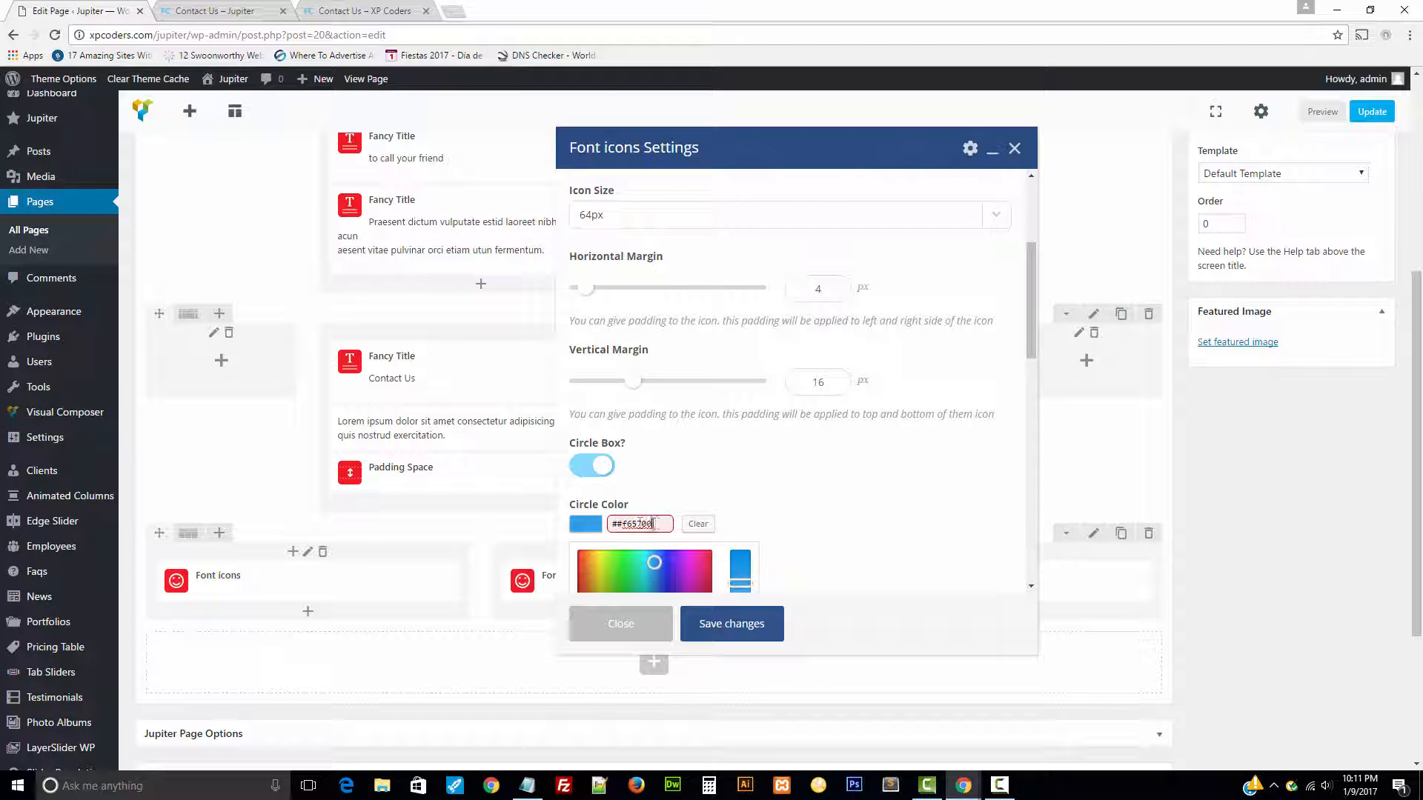
{"action": "left_click_drag", "start_coordinate": [655, 525], "coordinate": [495, 500]}
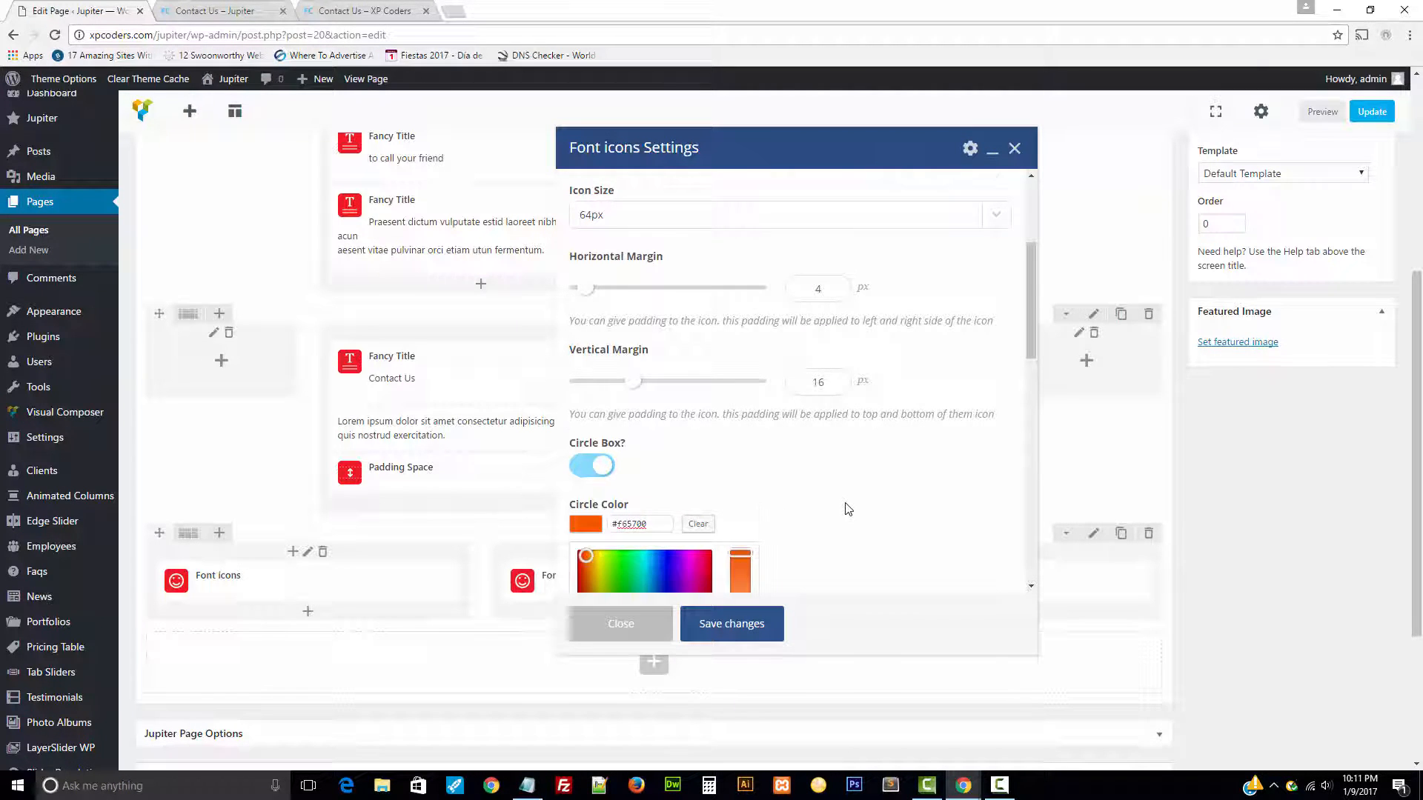
{"action": "scroll", "coordinate": [845, 504], "scroll_direction": "down", "scroll_amount": 1}
{"action": "left_click", "coordinate": [734, 630]}
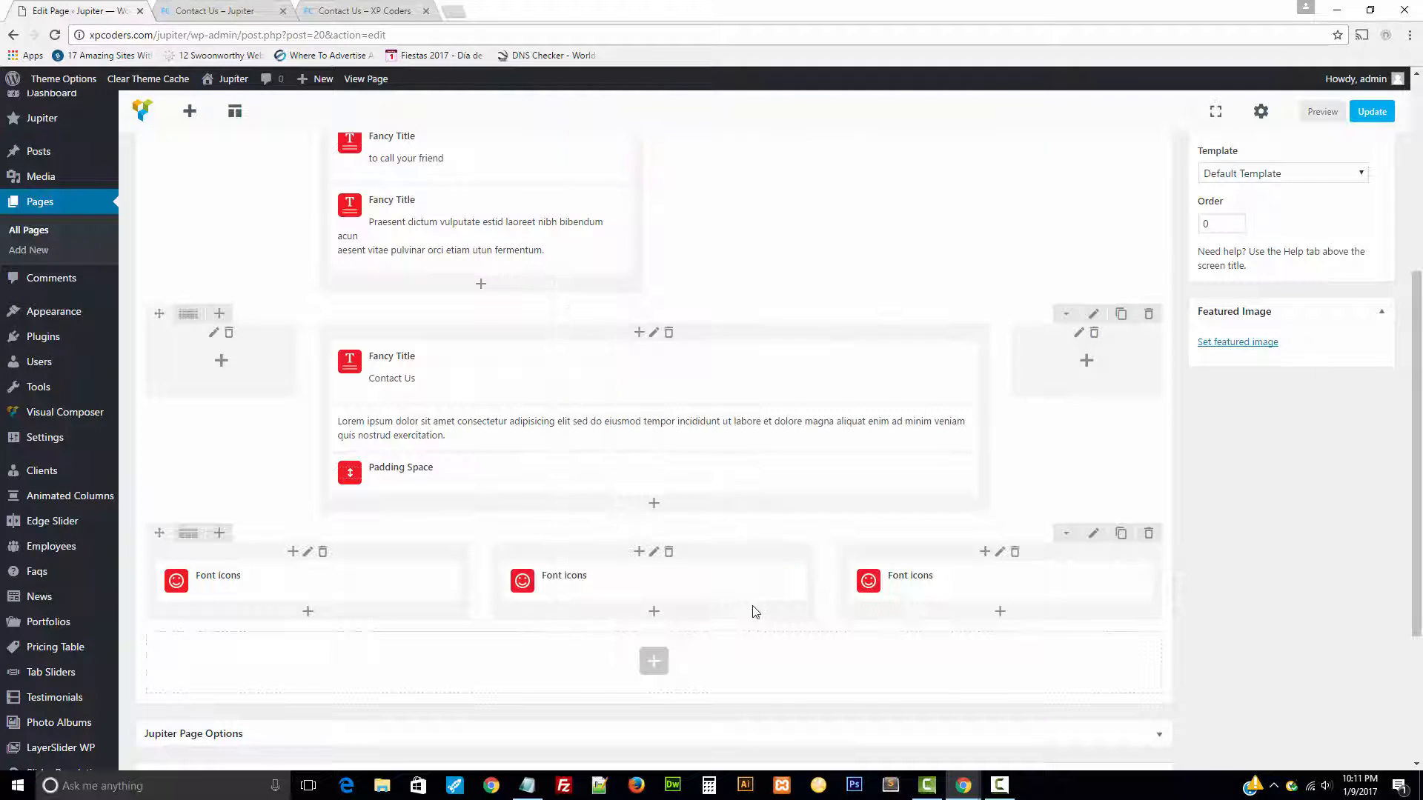
{"action": "left_click", "coordinate": [1371, 113]}
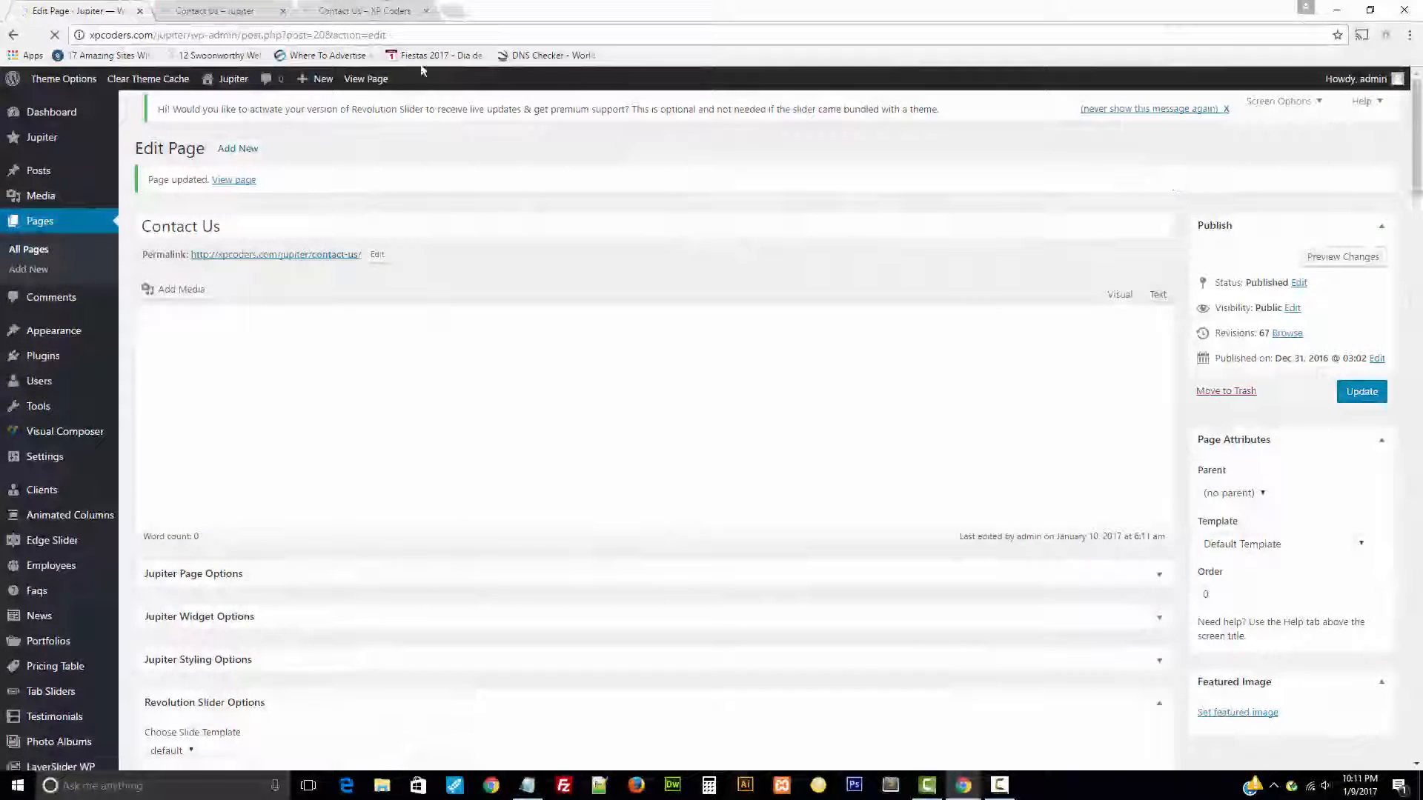
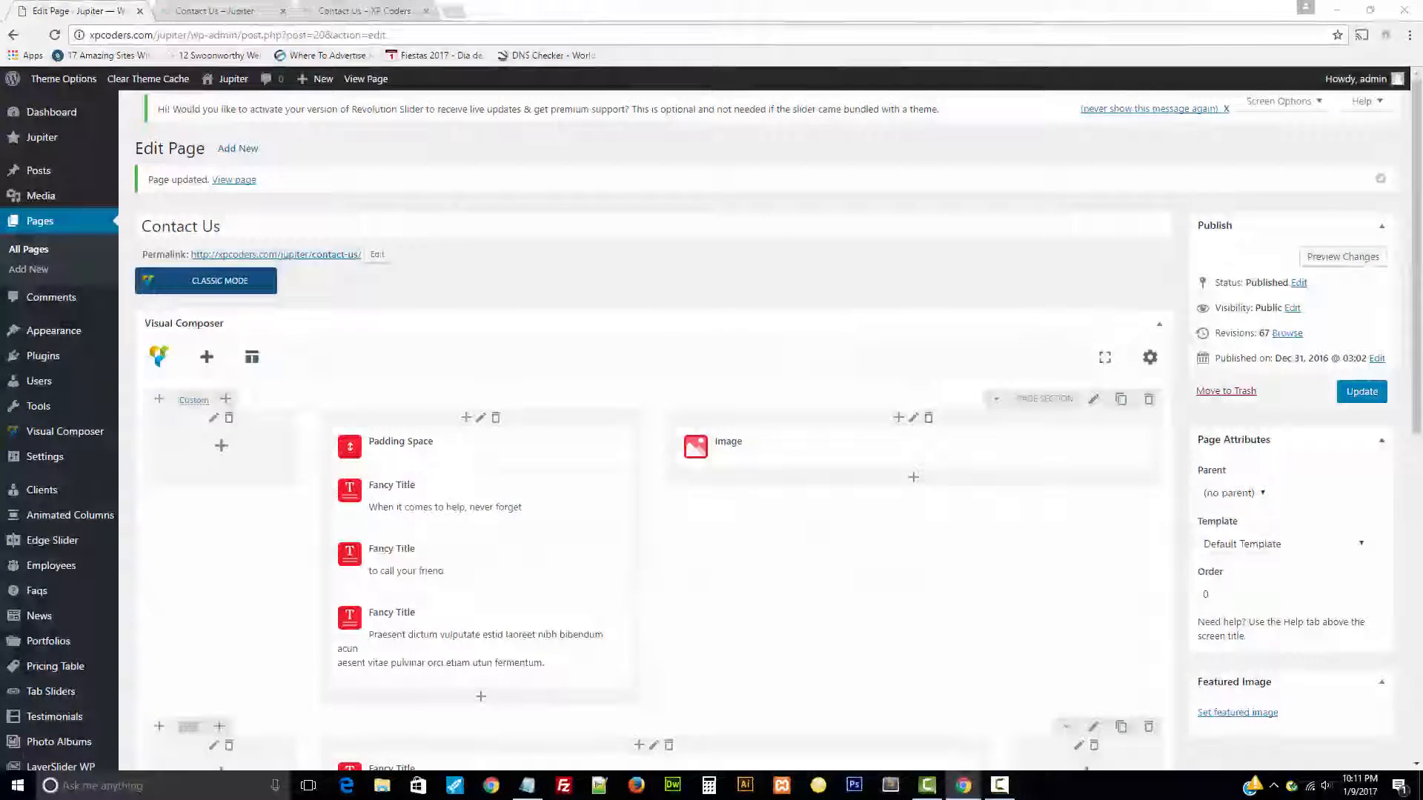
- Copy the Address heading under the location icon on the reference Contact Us page
{"action": "left_click", "coordinate": [180, 17]}
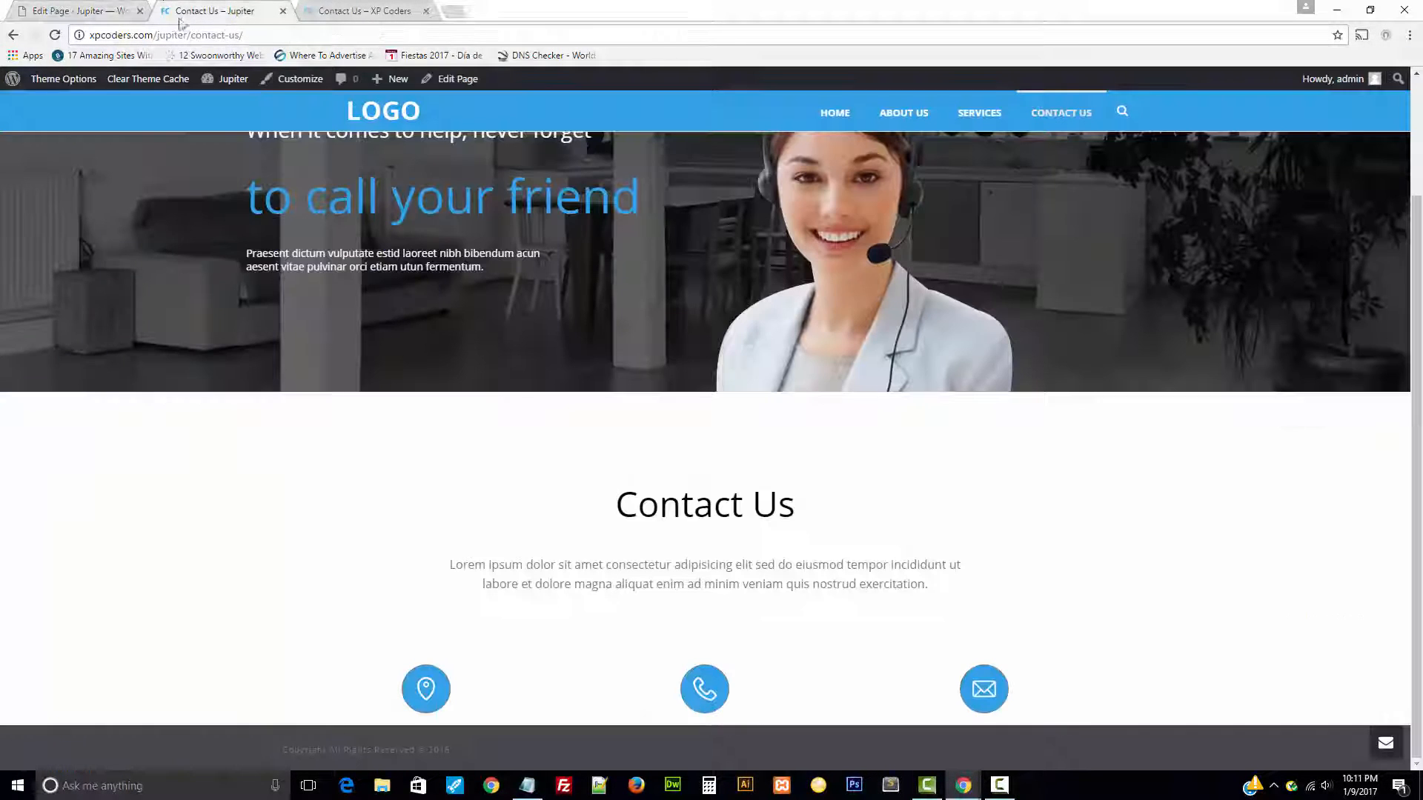
{"action": "left_click", "coordinate": [363, 10]}
{"action": "scroll", "coordinate": [422, 459], "scroll_direction": "down", "scroll_amount": 1}
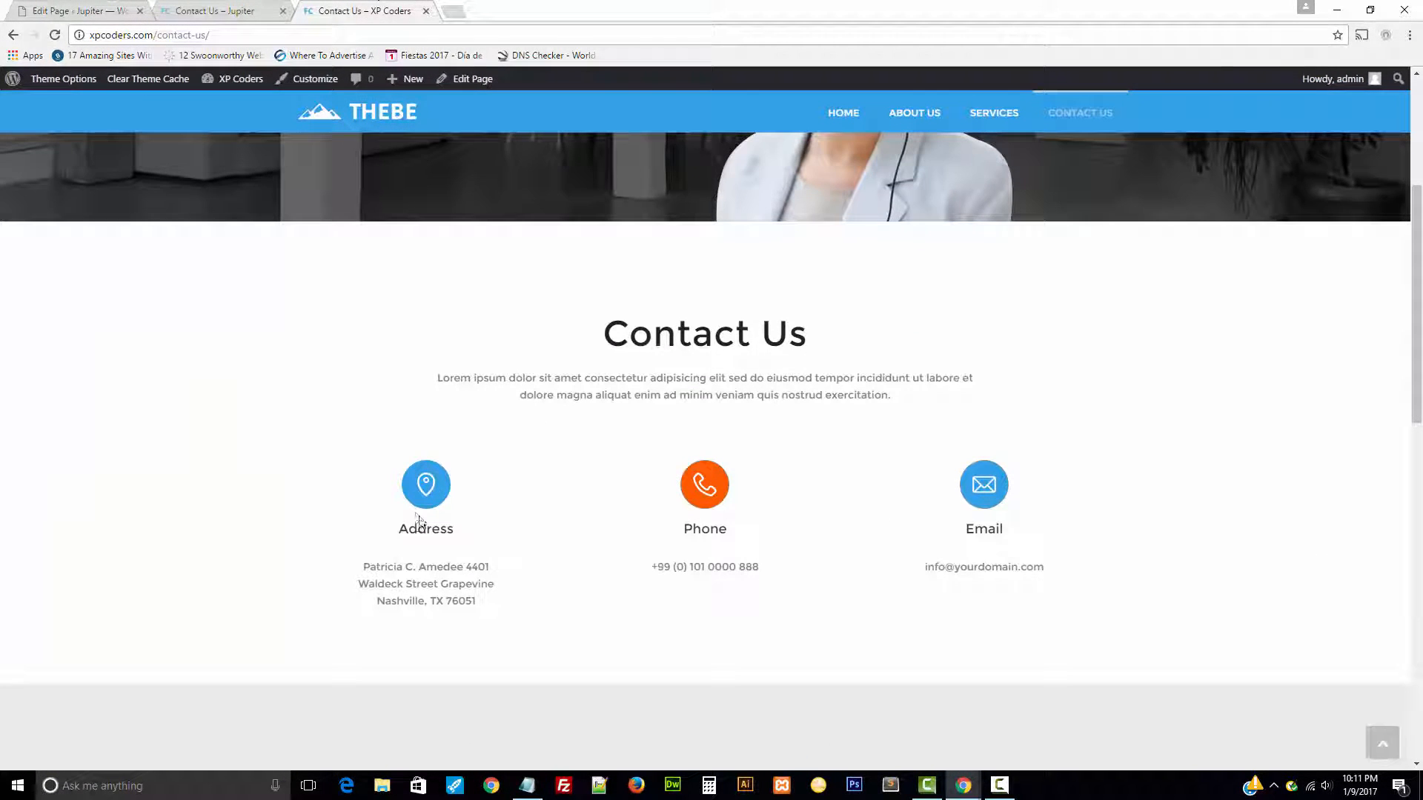
{"action": "double_click", "coordinate": [419, 531]}
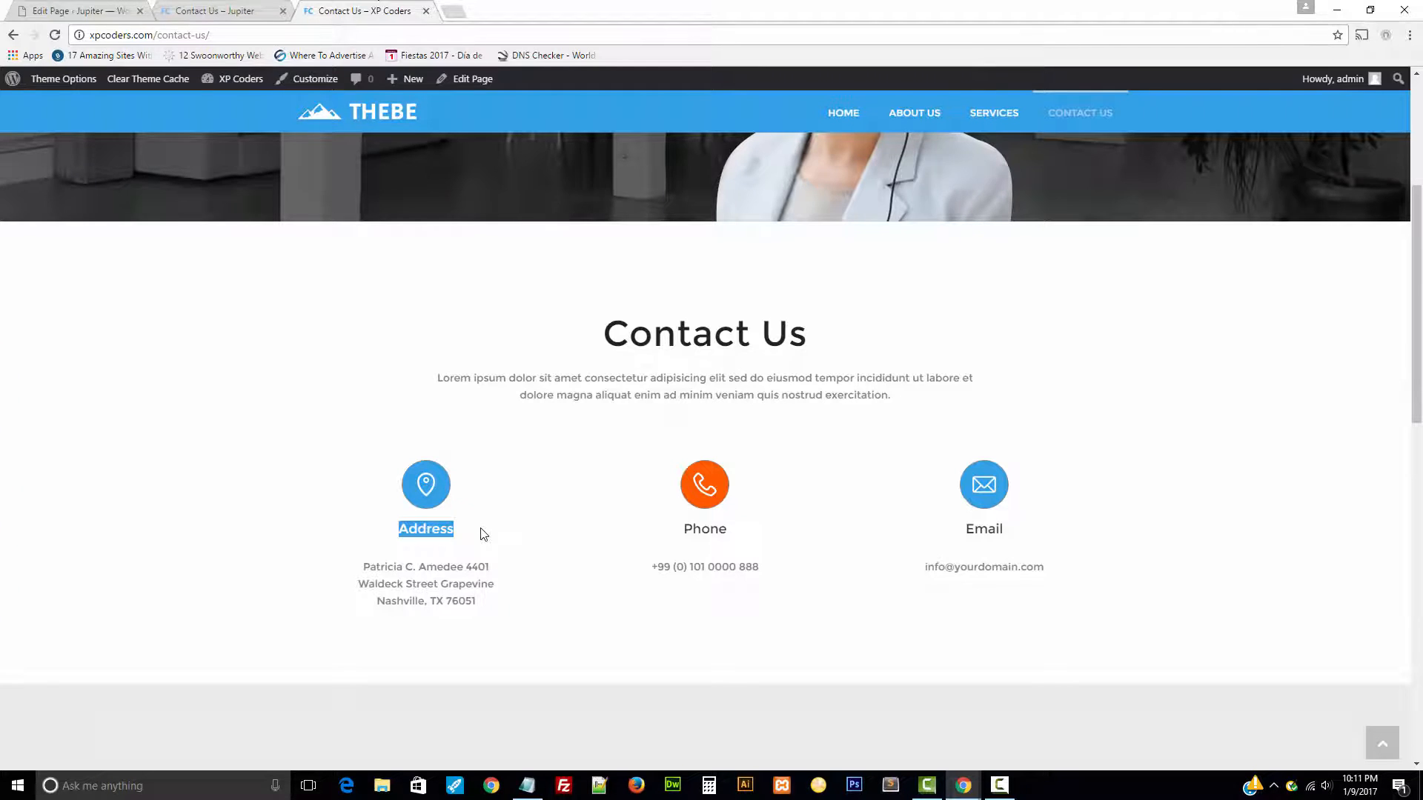
- Add a Fancy Title element with the text Address below the font icon in the page editor's first column
{"action": "left_click", "coordinate": [74, 11]}
{"action": "scroll", "coordinate": [527, 420], "scroll_direction": "down", "scroll_amount": 5}
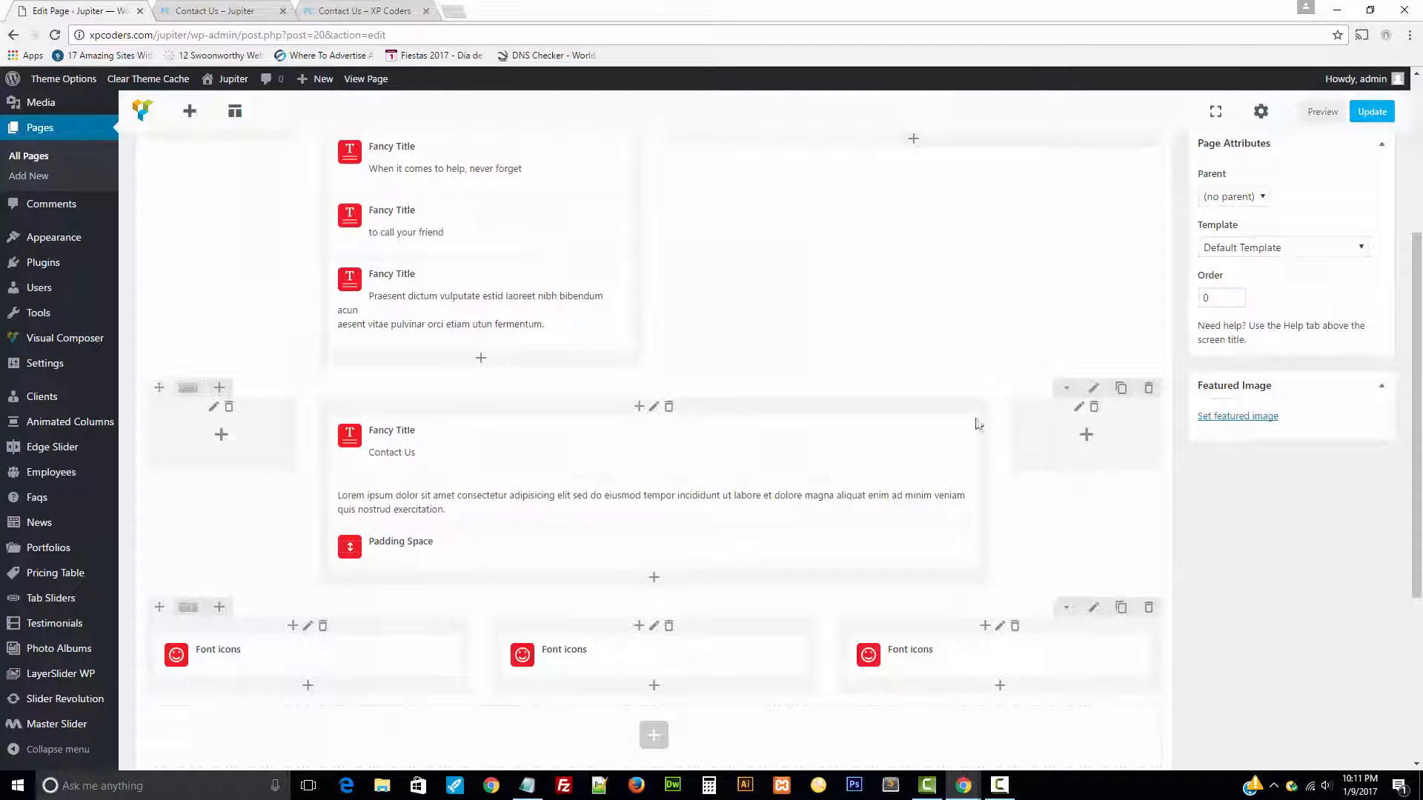
{"action": "scroll", "coordinate": [527, 420], "scroll_direction": "down", "scroll_amount": 2}
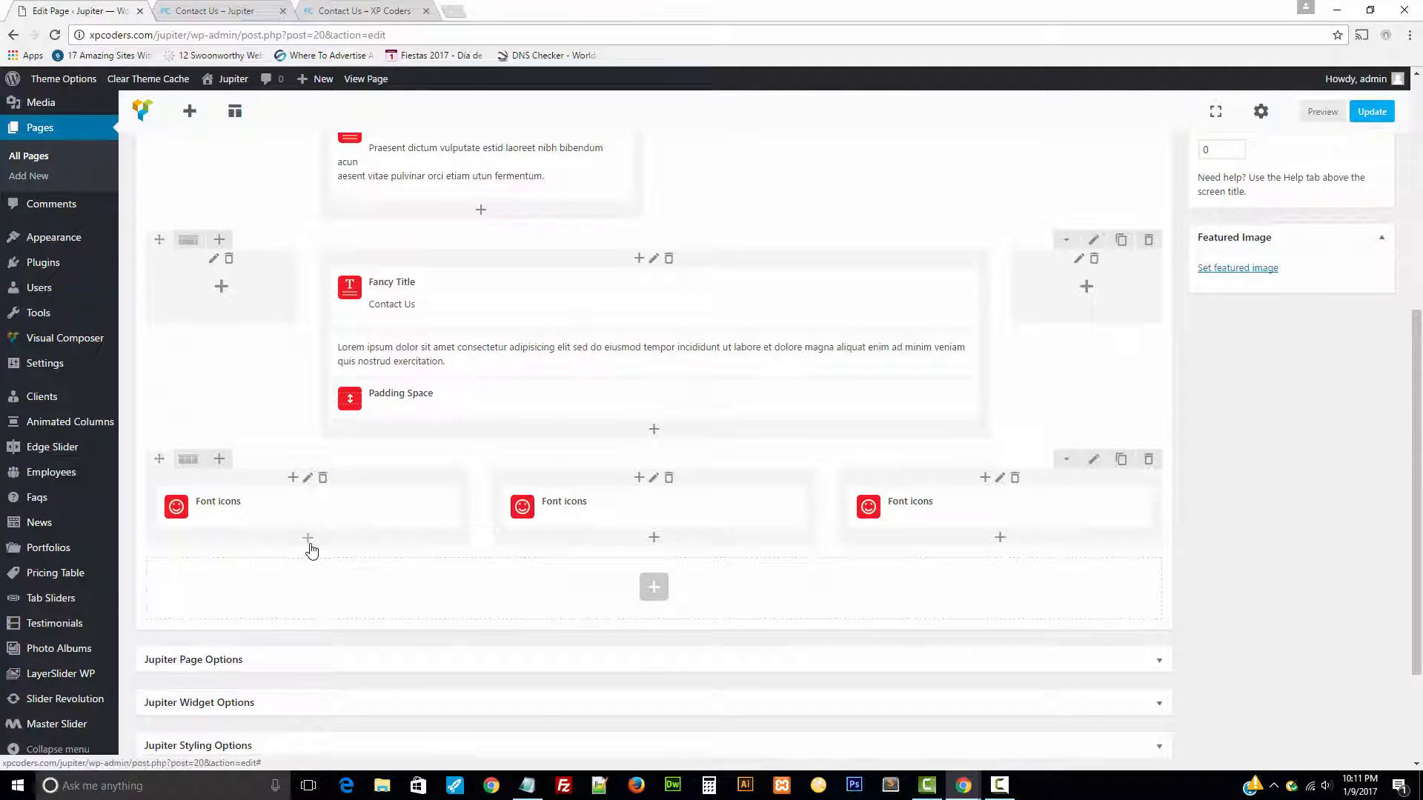
{"action": "left_click", "coordinate": [308, 541]}
{"action": "scroll", "coordinate": [400, 511], "scroll_direction": "down", "scroll_amount": 2}
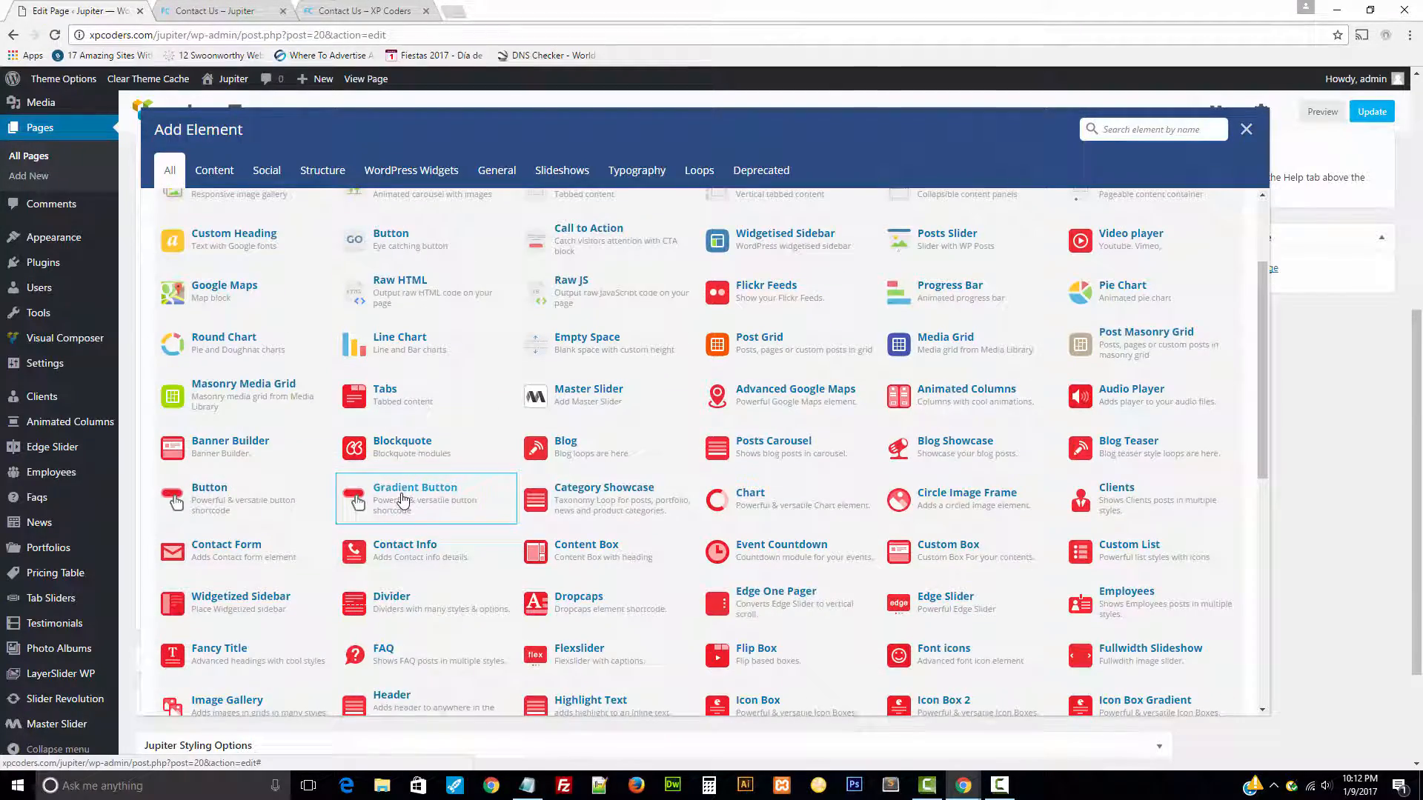
{"action": "scroll", "coordinate": [401, 501], "scroll_direction": "up", "scroll_amount": 2}
{"action": "scroll", "coordinate": [400, 501], "scroll_direction": "down", "scroll_amount": 2}
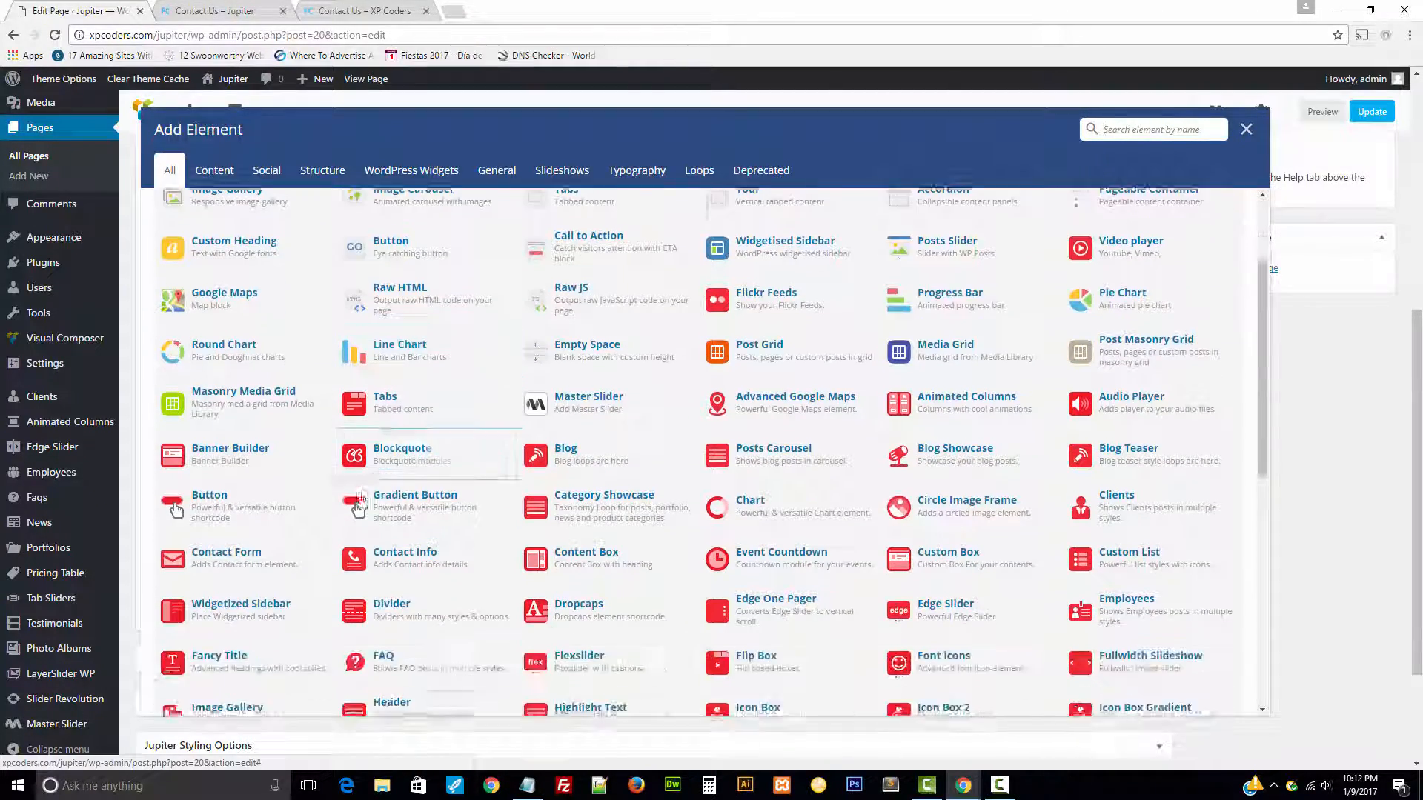
{"action": "left_click", "coordinate": [220, 655]}
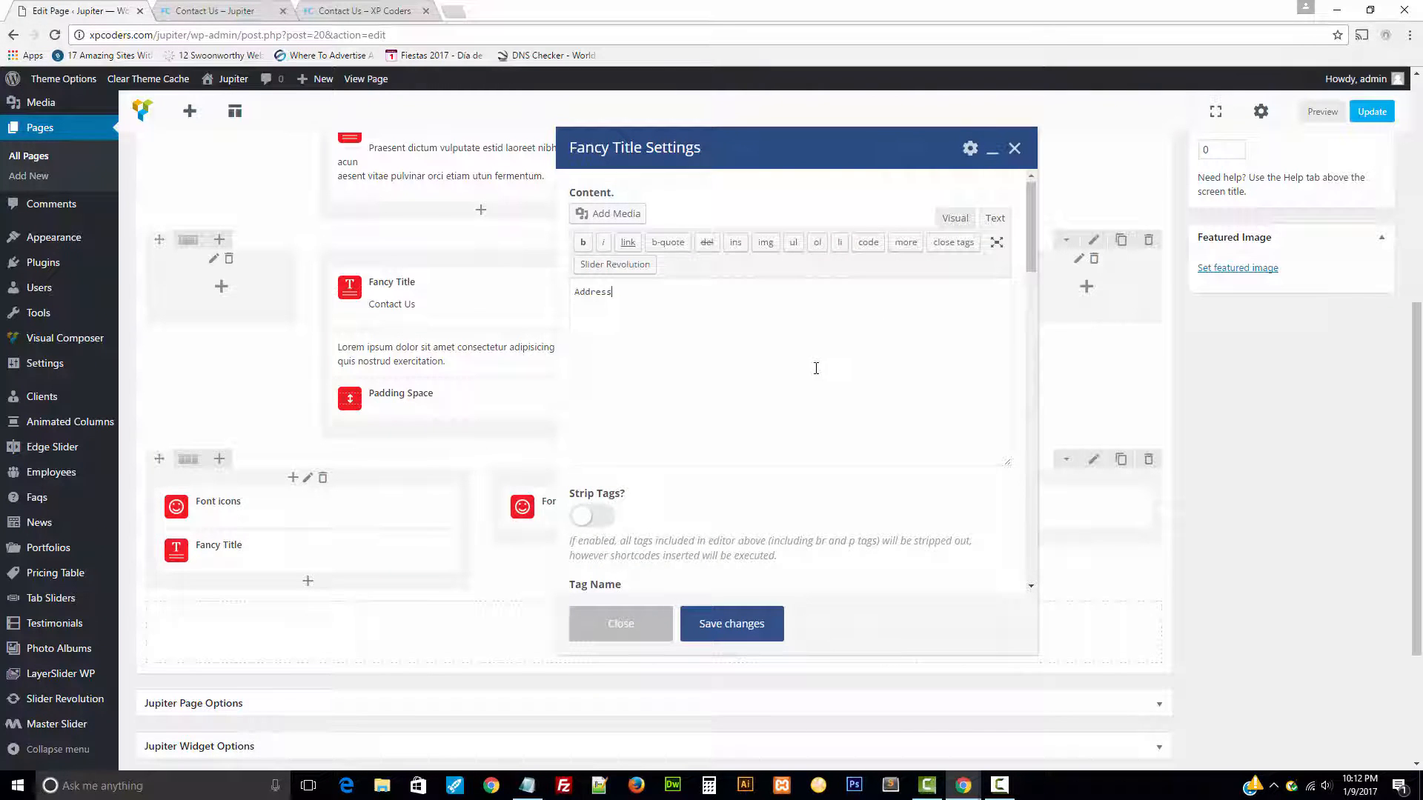
- Set the Address title's text color to black and its font size to 18 px
{"action": "scroll", "coordinate": [815, 370], "scroll_direction": "down", "scroll_amount": 5}
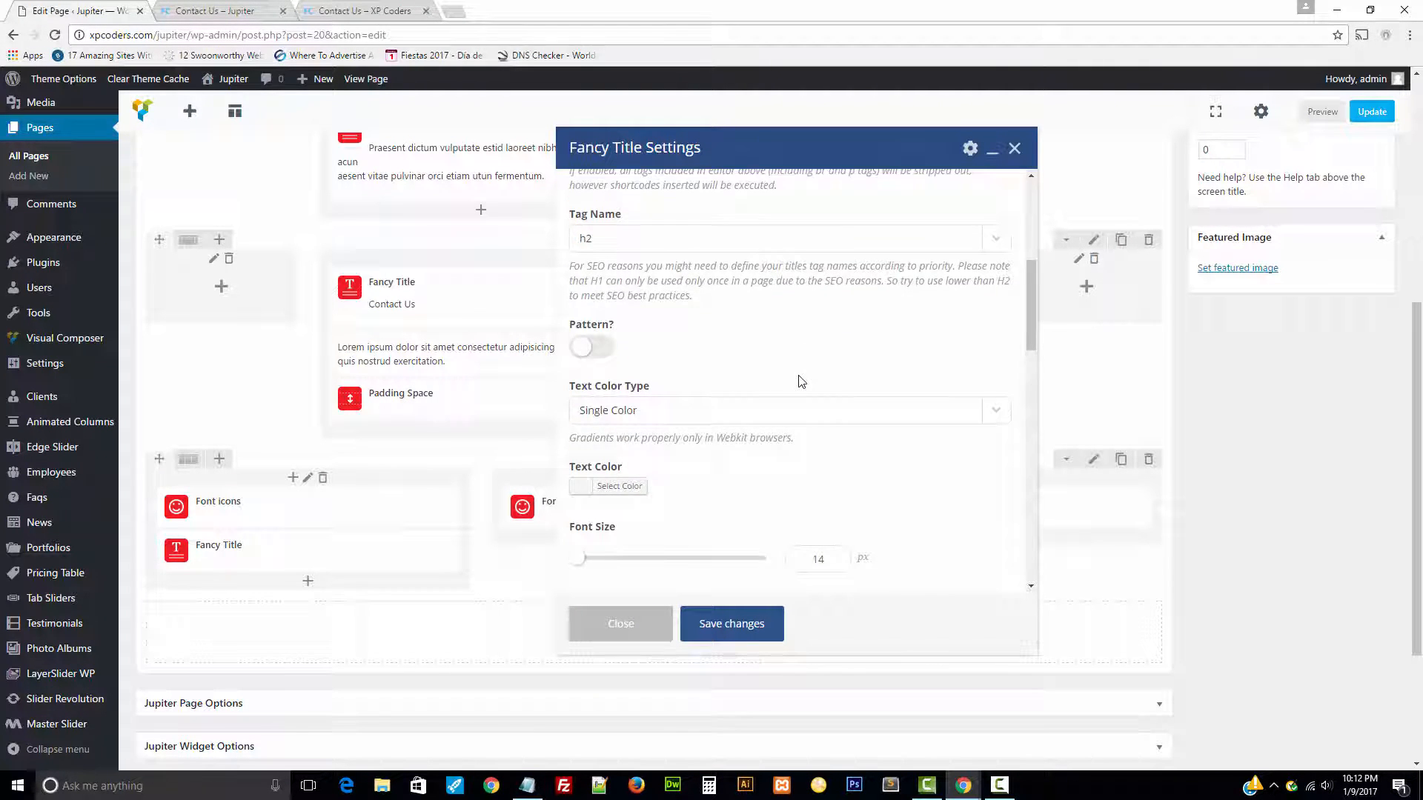
{"action": "scroll", "coordinate": [801, 382], "scroll_direction": "down", "scroll_amount": 1}
{"action": "left_click", "coordinate": [576, 414]}
{"action": "left_click_drag", "start_coordinate": [466, 353], "coordinate": [648, 483]}
{"action": "scroll", "coordinate": [829, 432], "scroll_direction": "up", "scroll_amount": 3}
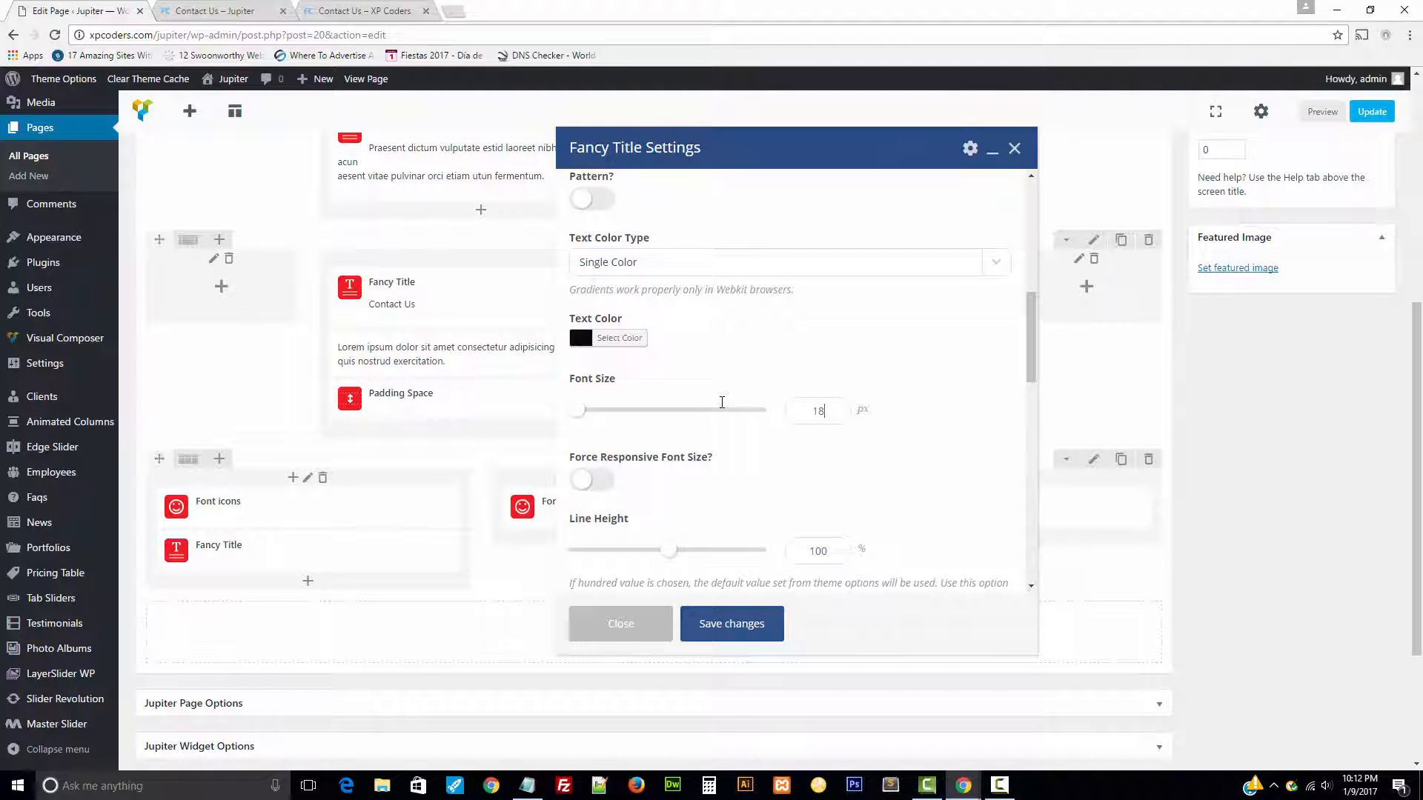
- Set the Address title's text transform to Capitalize, bottom padding to 10 px and alignment to Center, and save the element
{"action": "scroll", "coordinate": [721, 403], "scroll_direction": "down", "scroll_amount": 5}
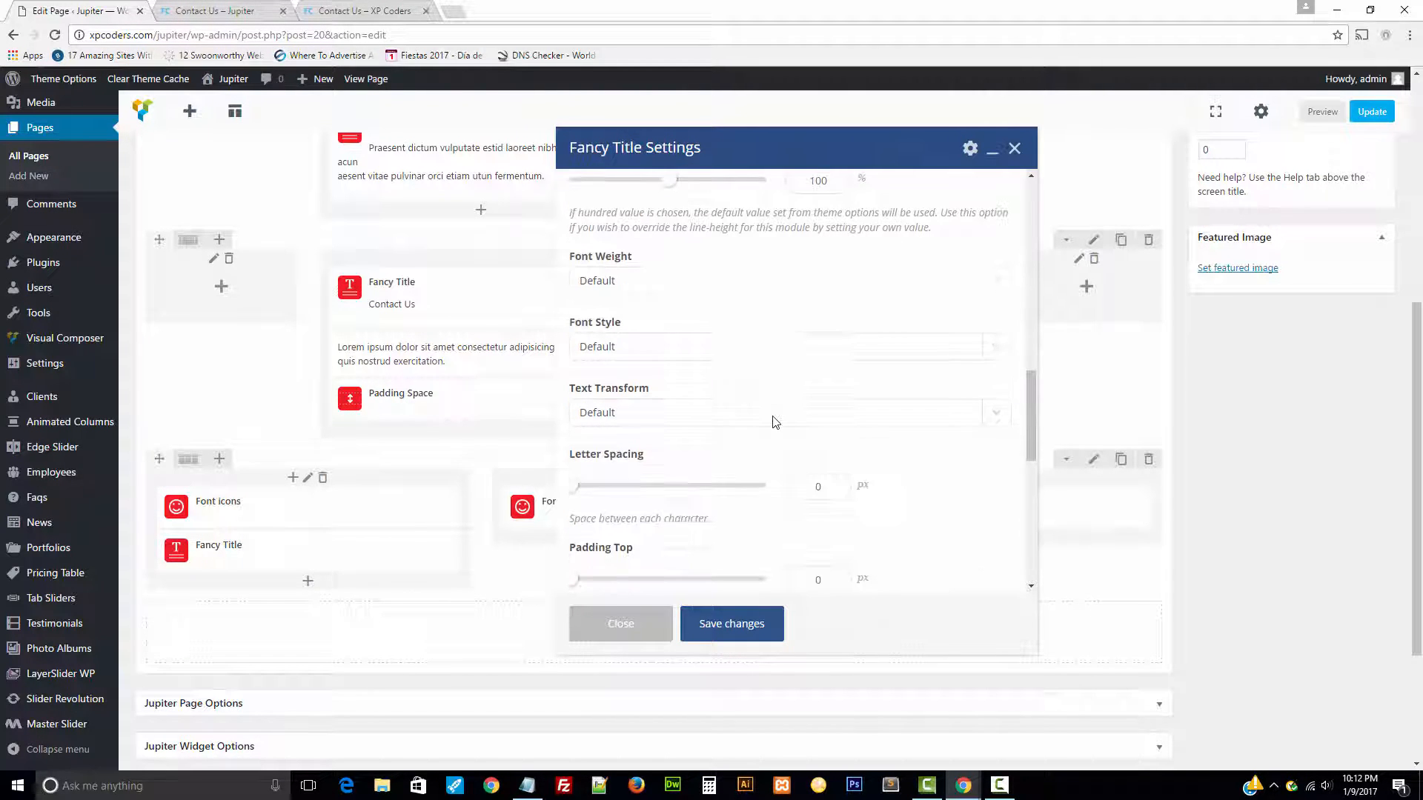
{"action": "left_click", "coordinate": [681, 412]}
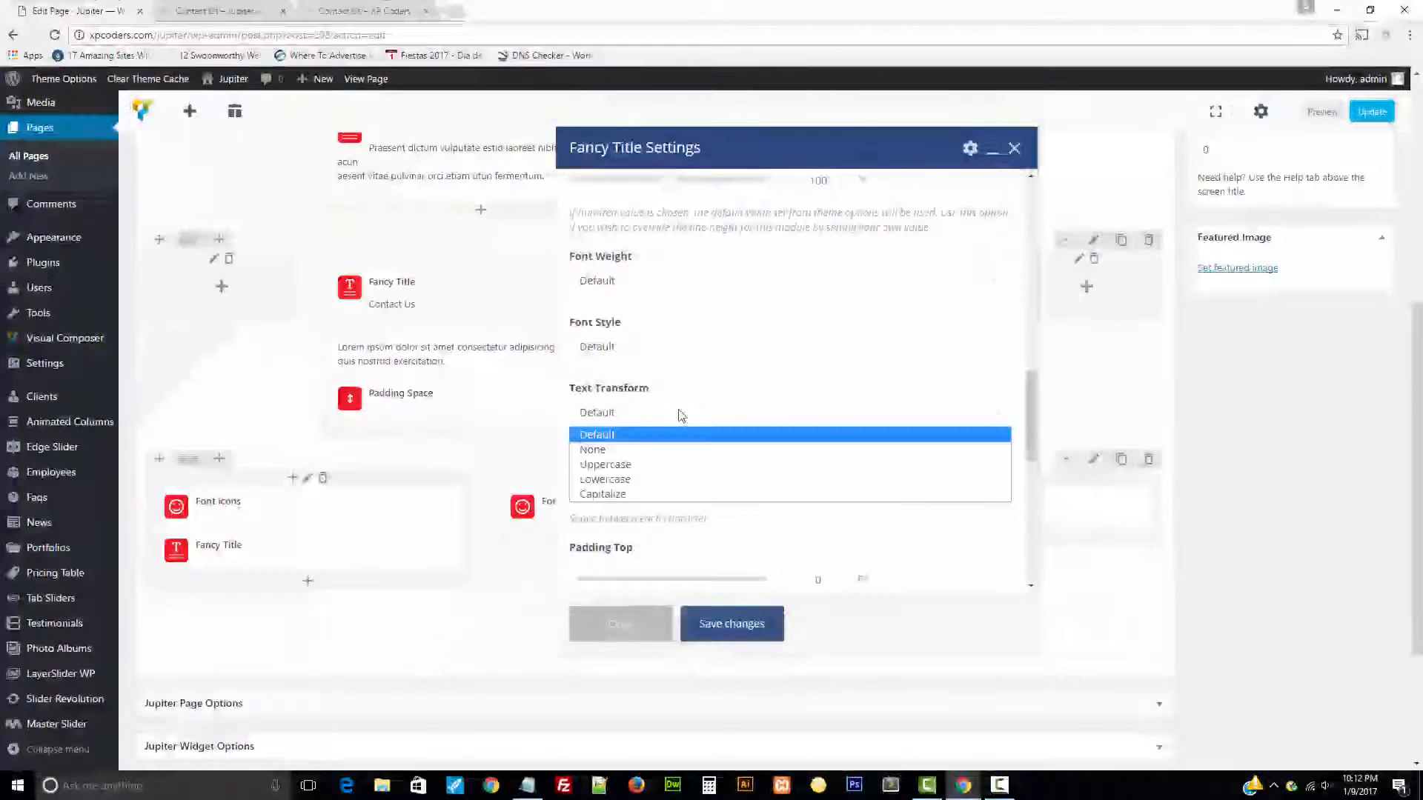
{"action": "left_click", "coordinate": [602, 495]}
{"action": "scroll", "coordinate": [872, 467], "scroll_direction": "down", "scroll_amount": 3}
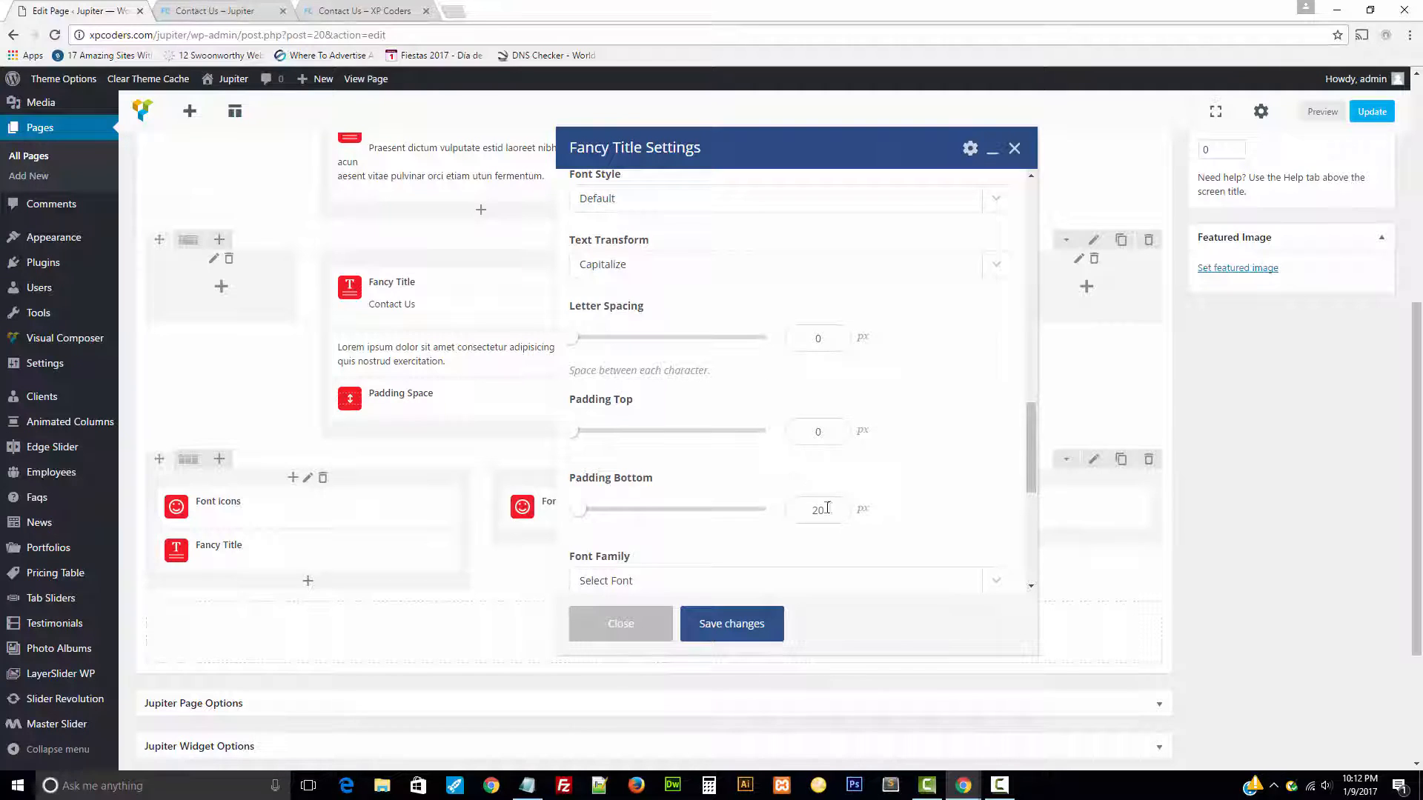
{"action": "scroll", "coordinate": [801, 509], "scroll_direction": "down", "scroll_amount": 3}
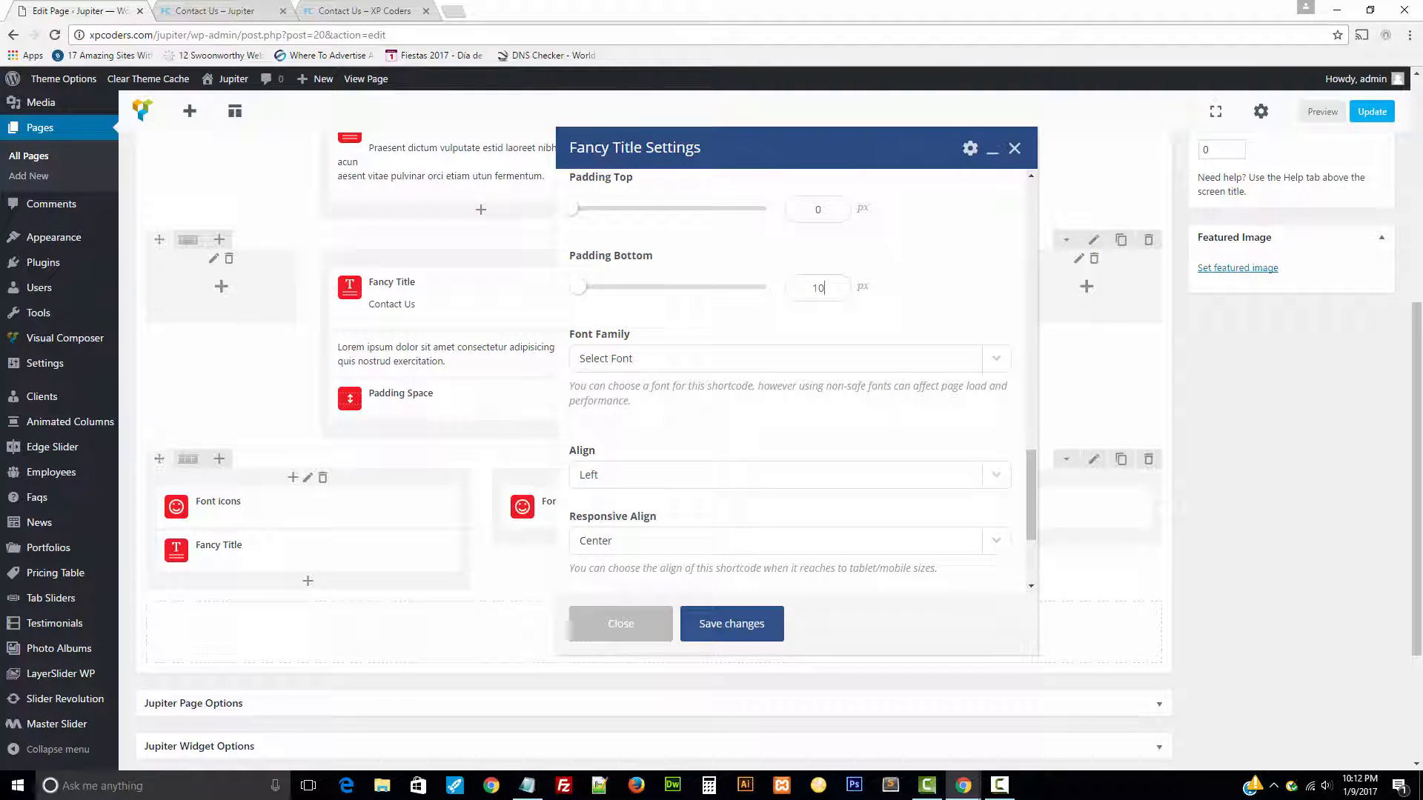
{"action": "left_click", "coordinate": [615, 475]}
{"action": "left_click", "coordinate": [750, 526]}
{"action": "scroll", "coordinate": [751, 481], "scroll_direction": "down", "scroll_amount": 3}
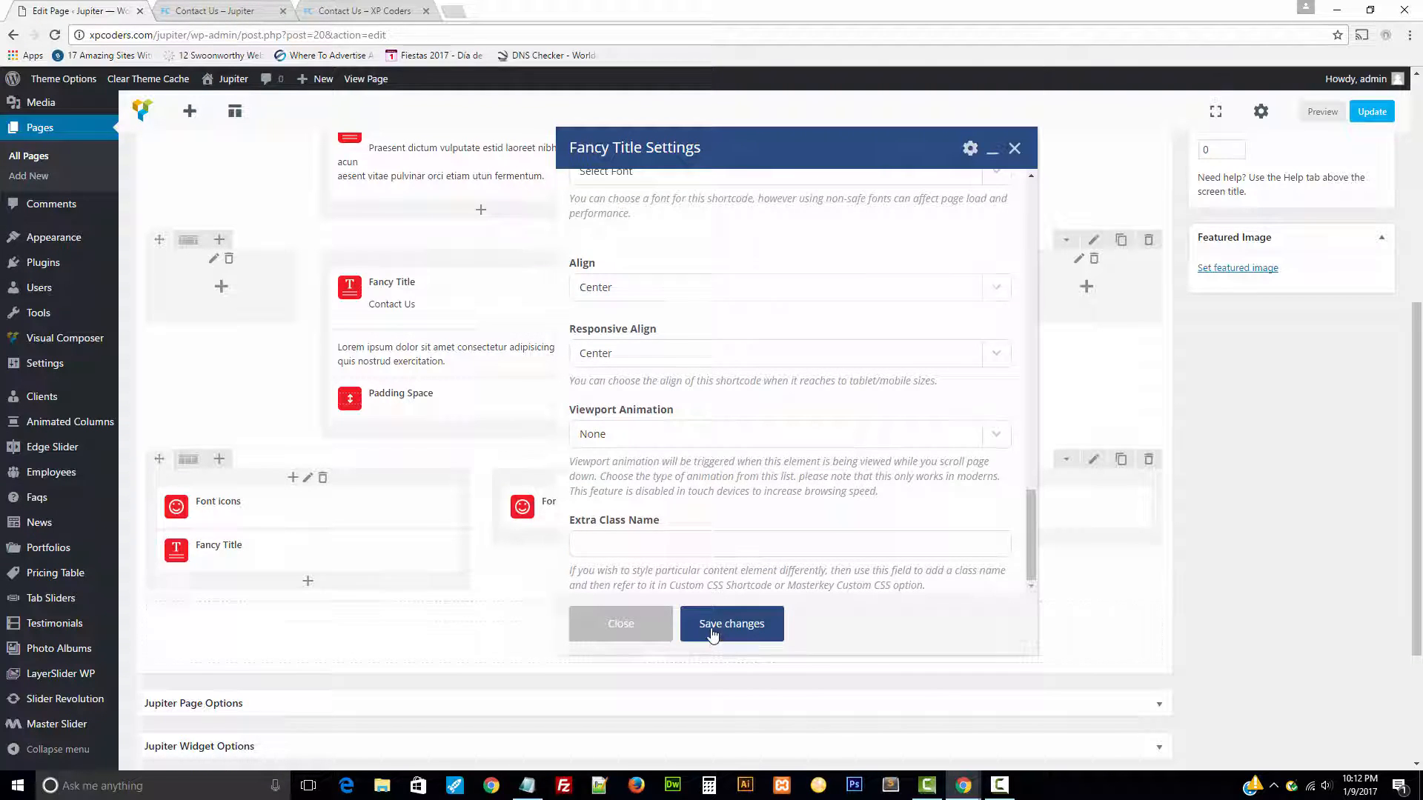
{"action": "left_click", "coordinate": [713, 629]}
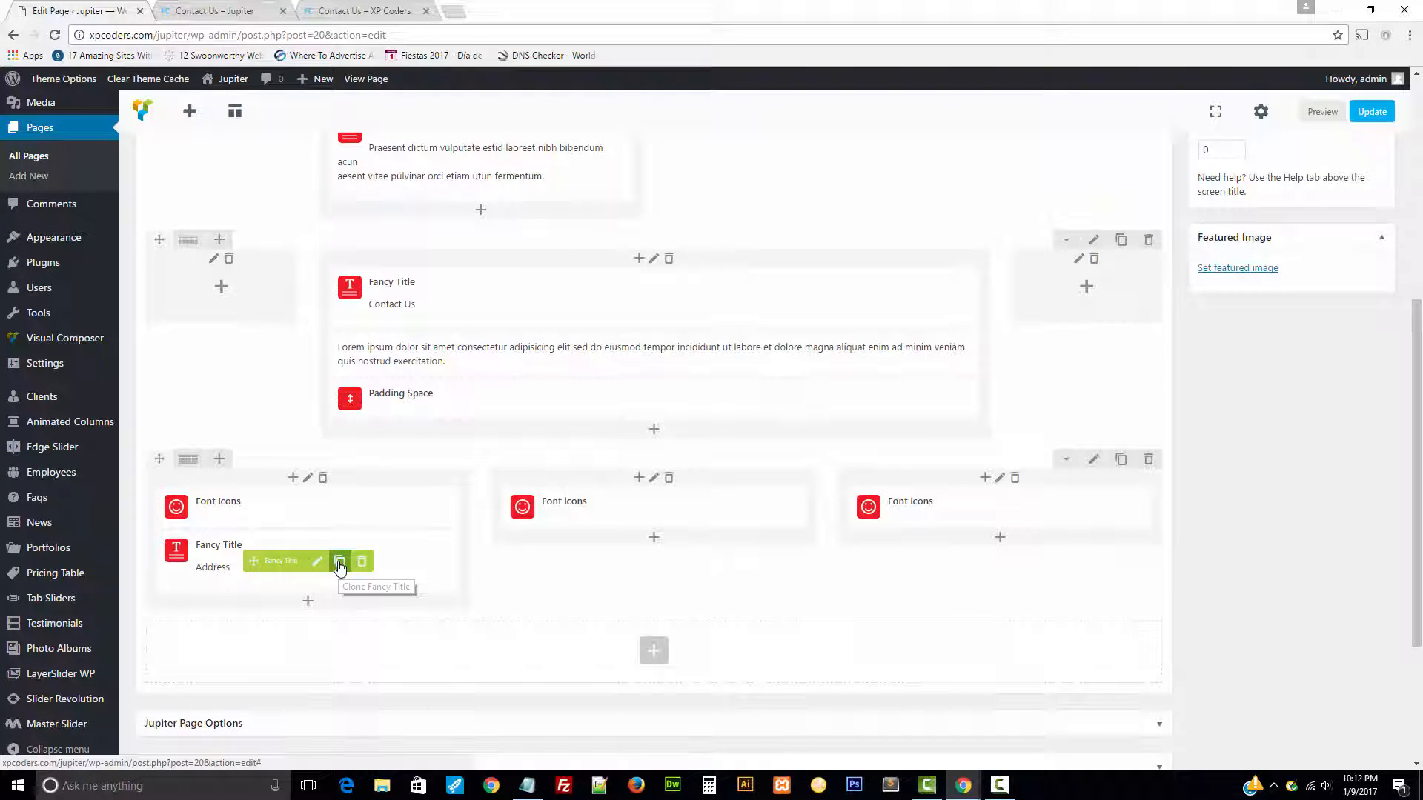
- Clone the Address title twice and place one copy under the font icon in each of the other two columns
{"action": "left_click", "coordinate": [339, 563]}
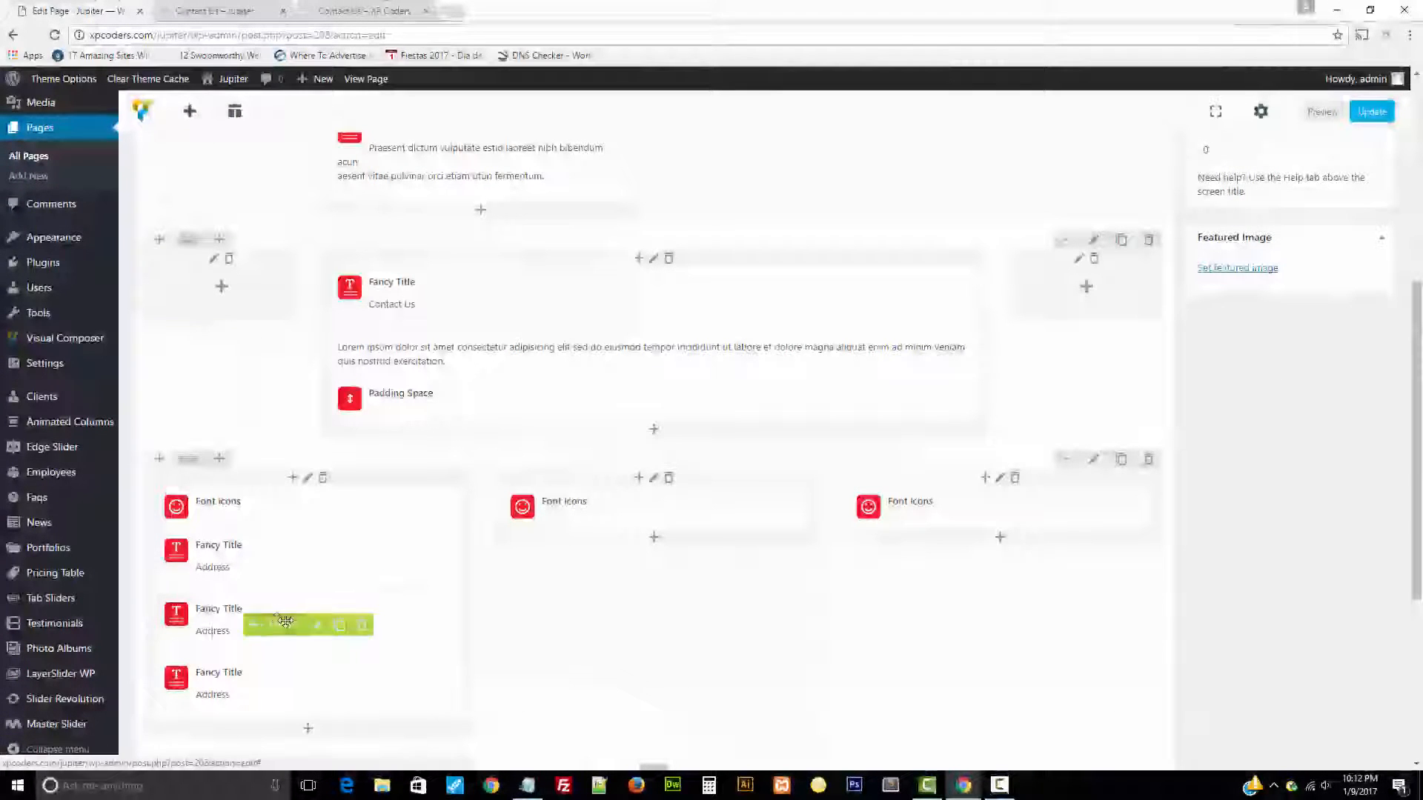
{"action": "left_click_drag", "start_coordinate": [253, 625], "coordinate": [590, 575]}
{"action": "left_click_drag", "start_coordinate": [253, 626], "coordinate": [940, 581]}
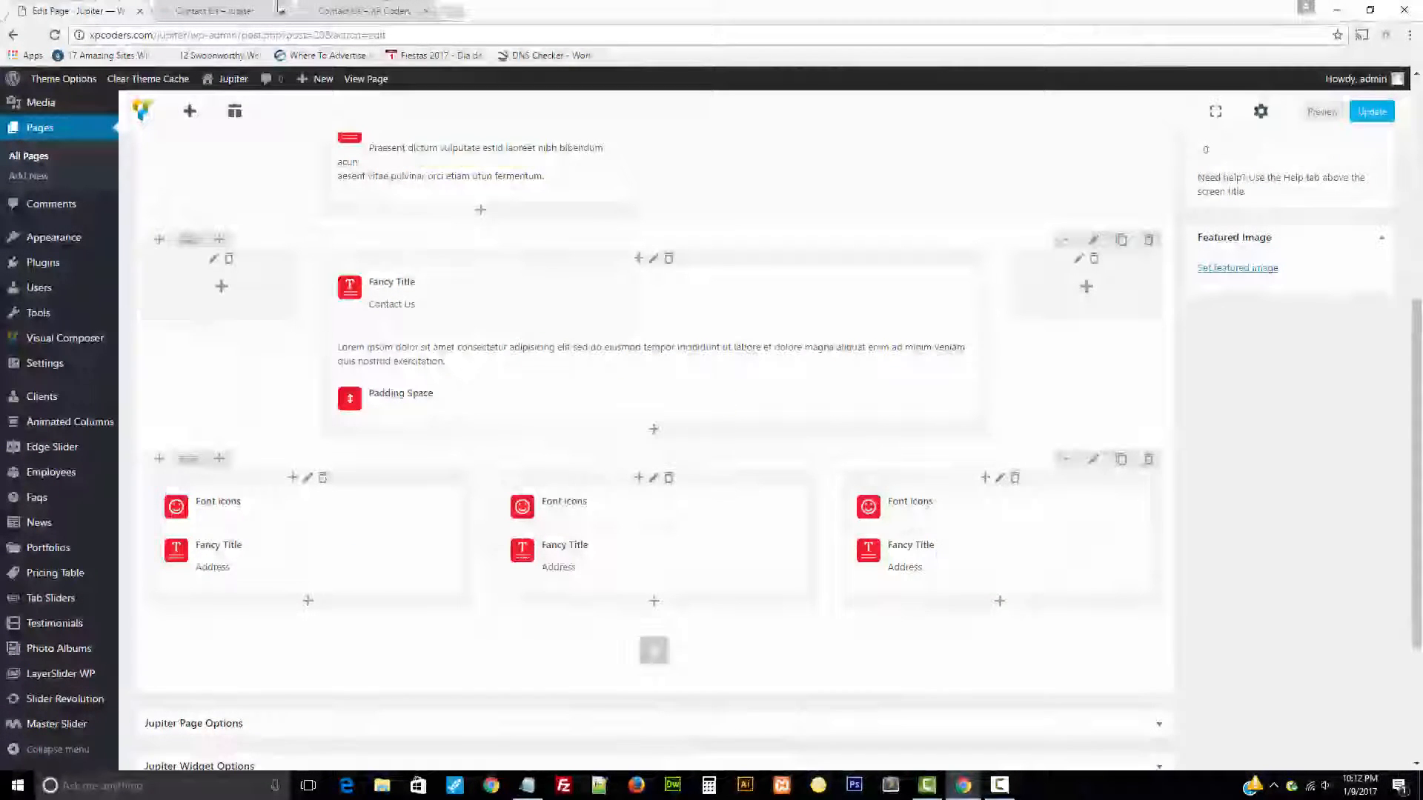
- Replace the middle column's title text with Phone, copied from the reference Contact Us page, and save it
{"action": "left_click", "coordinate": [215, 10]}
{"action": "left_click", "coordinate": [330, 13]}
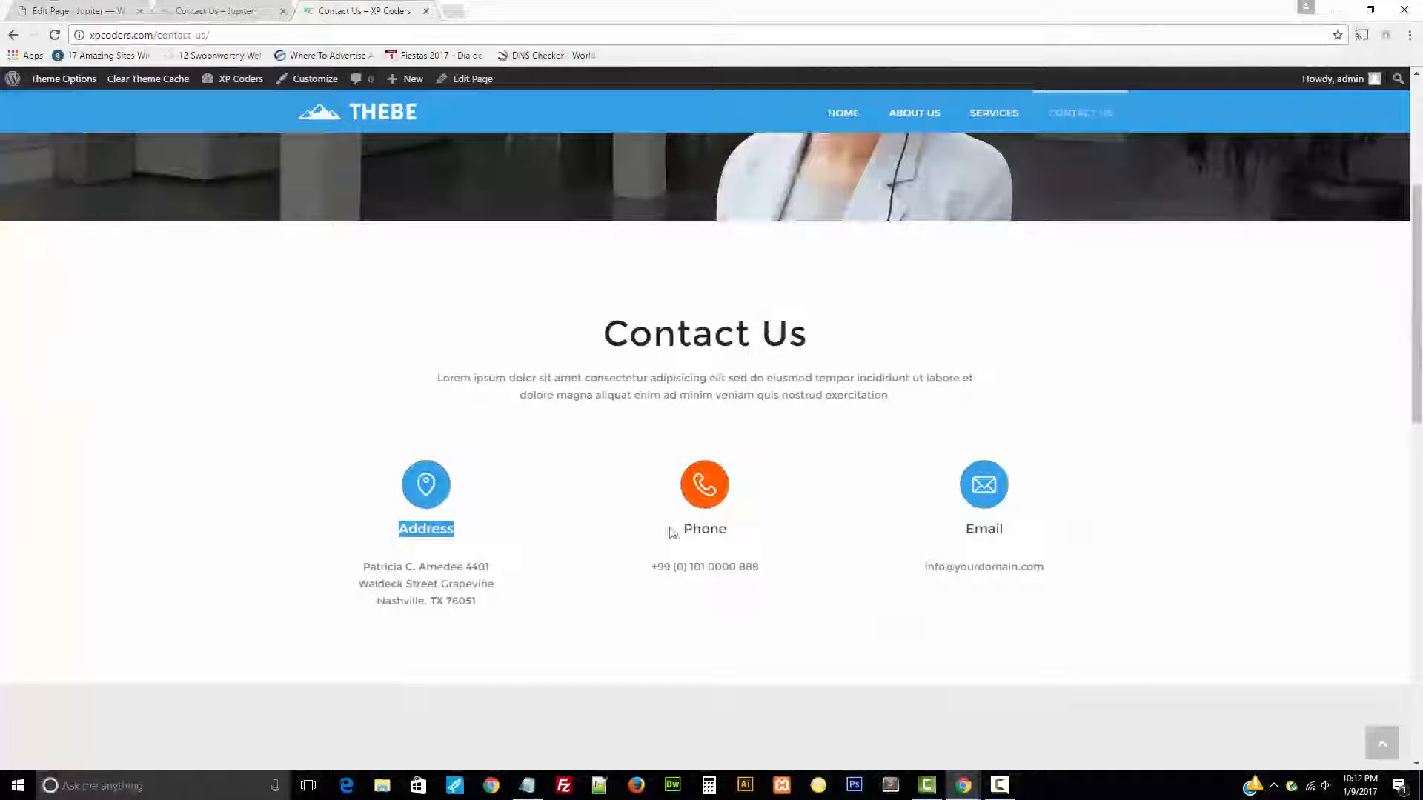
{"action": "left_click_drag", "start_coordinate": [672, 532], "coordinate": [730, 532]}
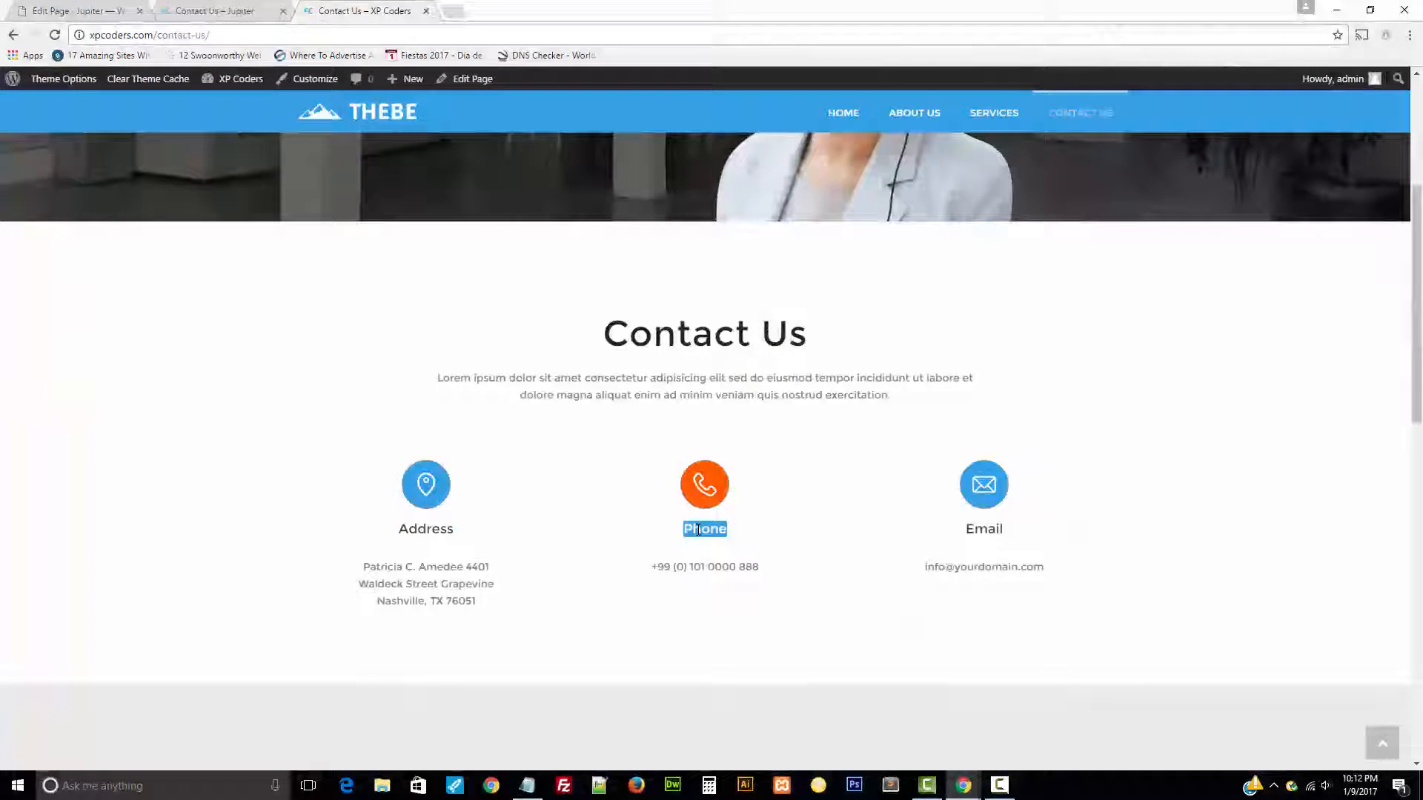
{"action": "left_click", "coordinate": [26, 9]}
{"action": "left_click", "coordinate": [658, 562]}
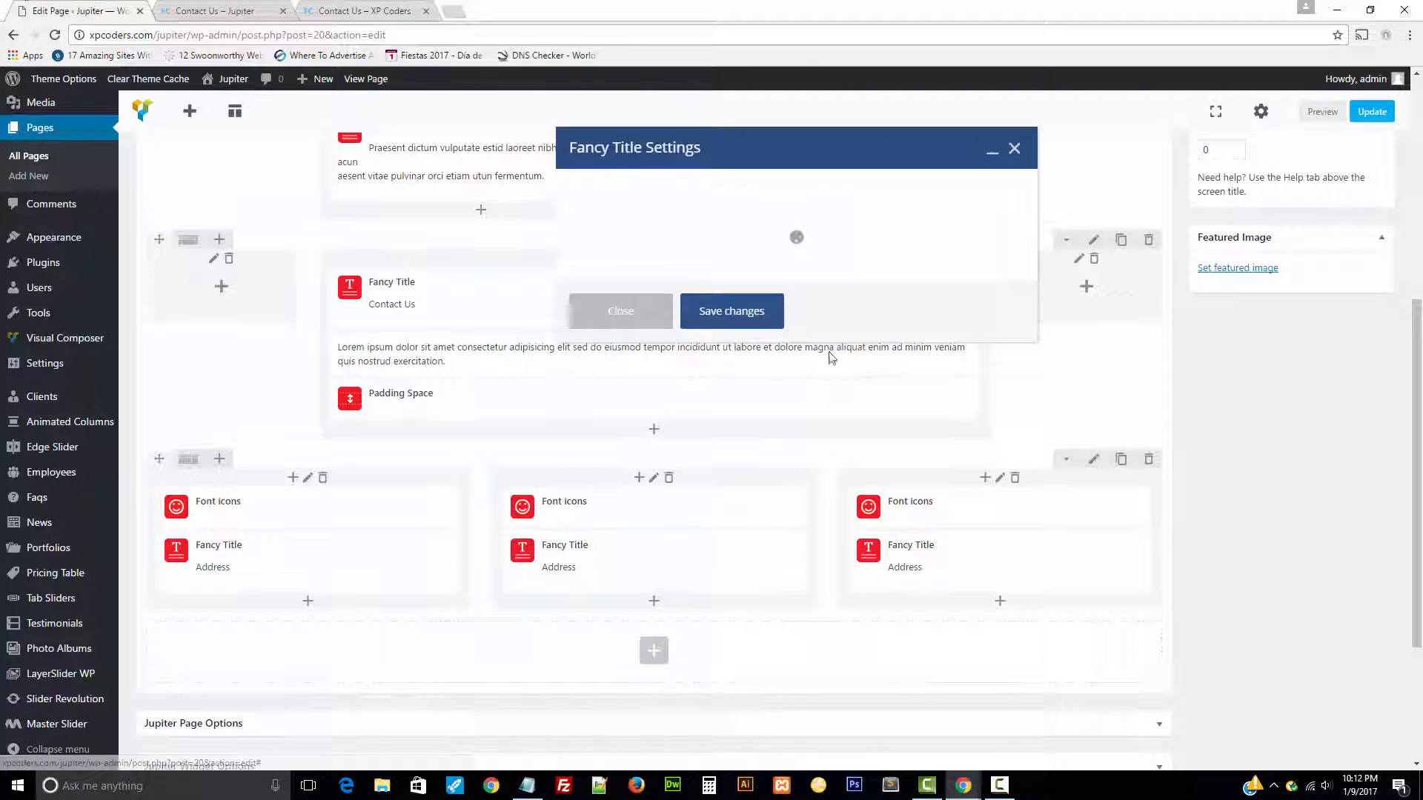
{"action": "left_click", "coordinate": [995, 217]}
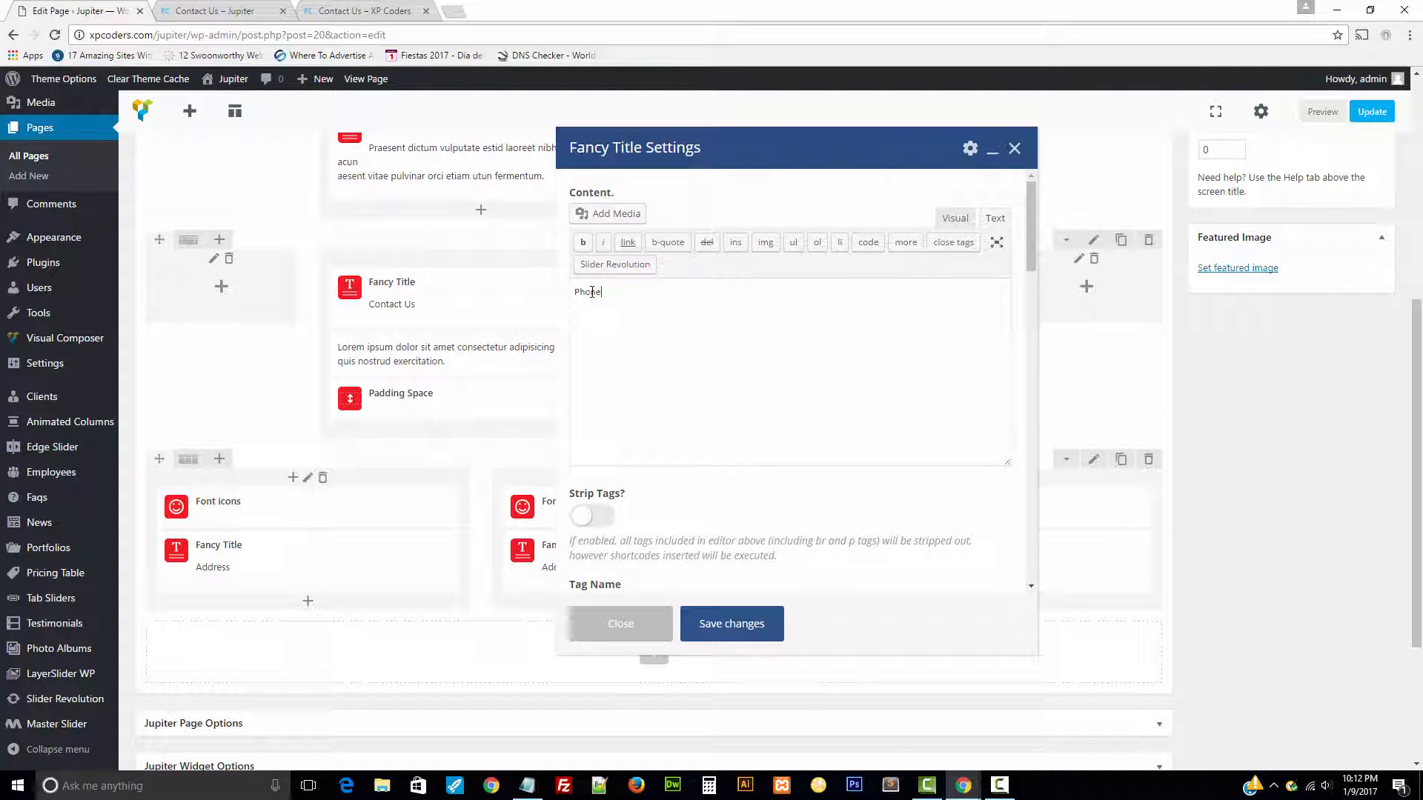
{"action": "left_click", "coordinate": [726, 624]}
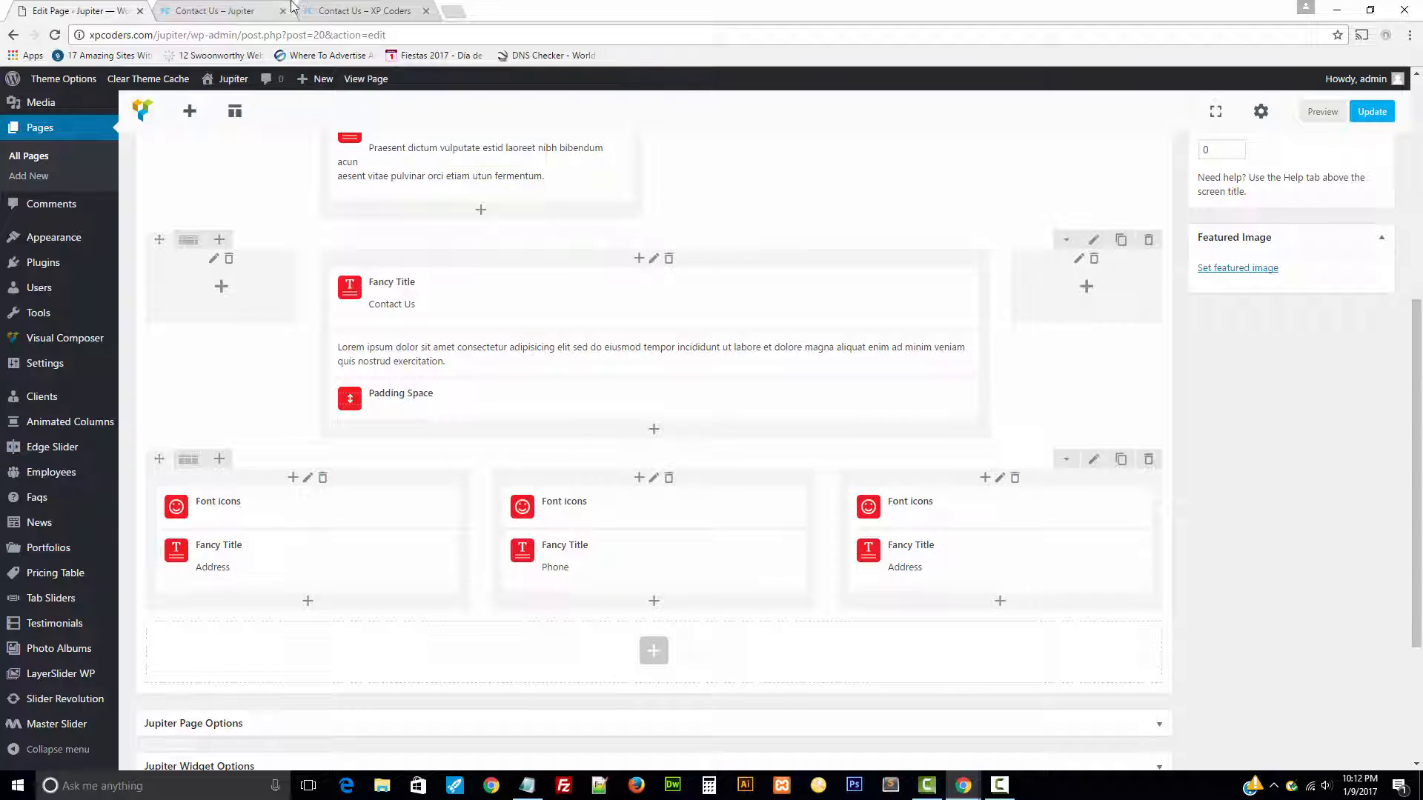
- Replace the third column's title text with Email, copied from the reference Contact Us page, and save it
{"action": "left_click", "coordinate": [363, 10]}
{"action": "left_click_drag", "start_coordinate": [951, 541], "coordinate": [1070, 561]}
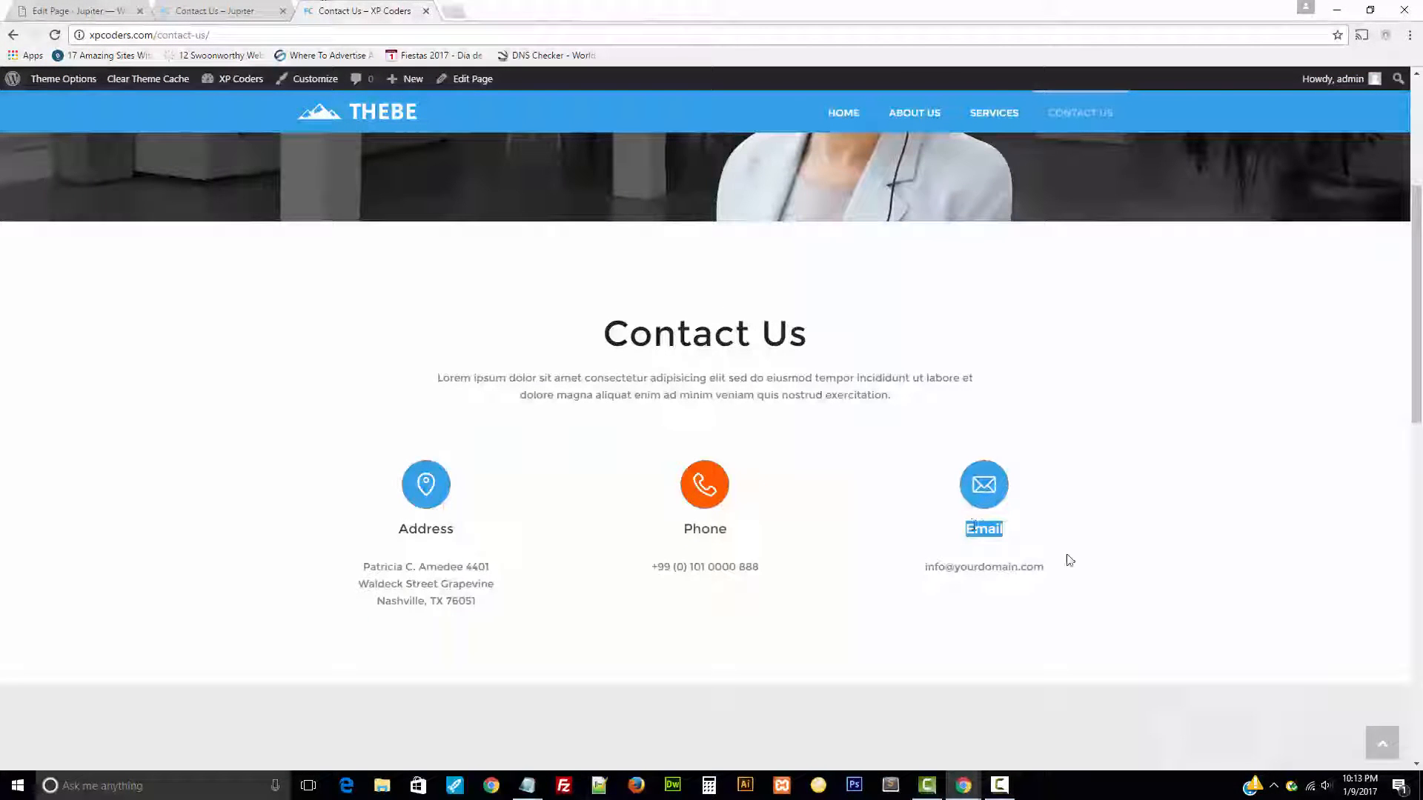
{"action": "left_click", "coordinate": [96, 11]}
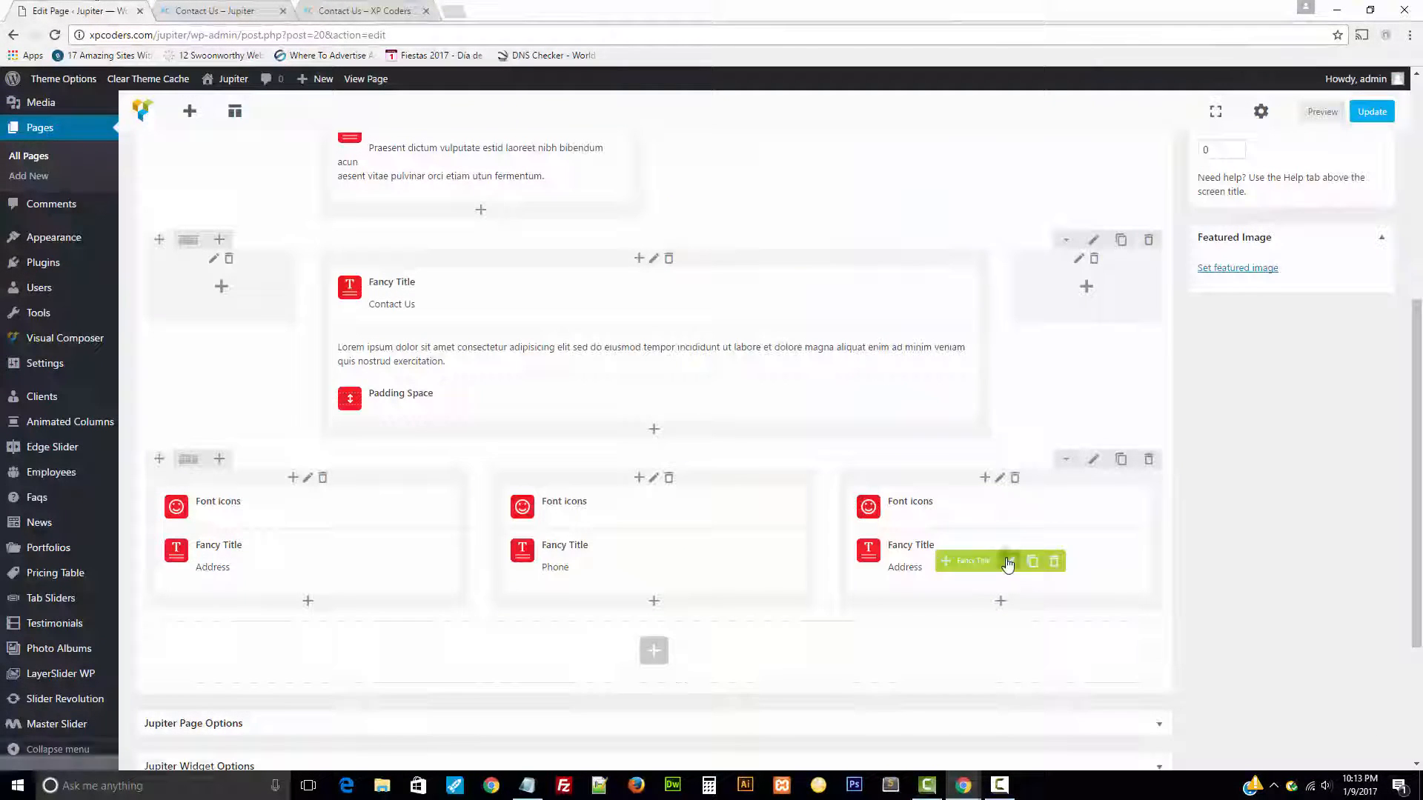
{"action": "left_click", "coordinate": [1006, 563]}
{"action": "left_click", "coordinate": [994, 219]}
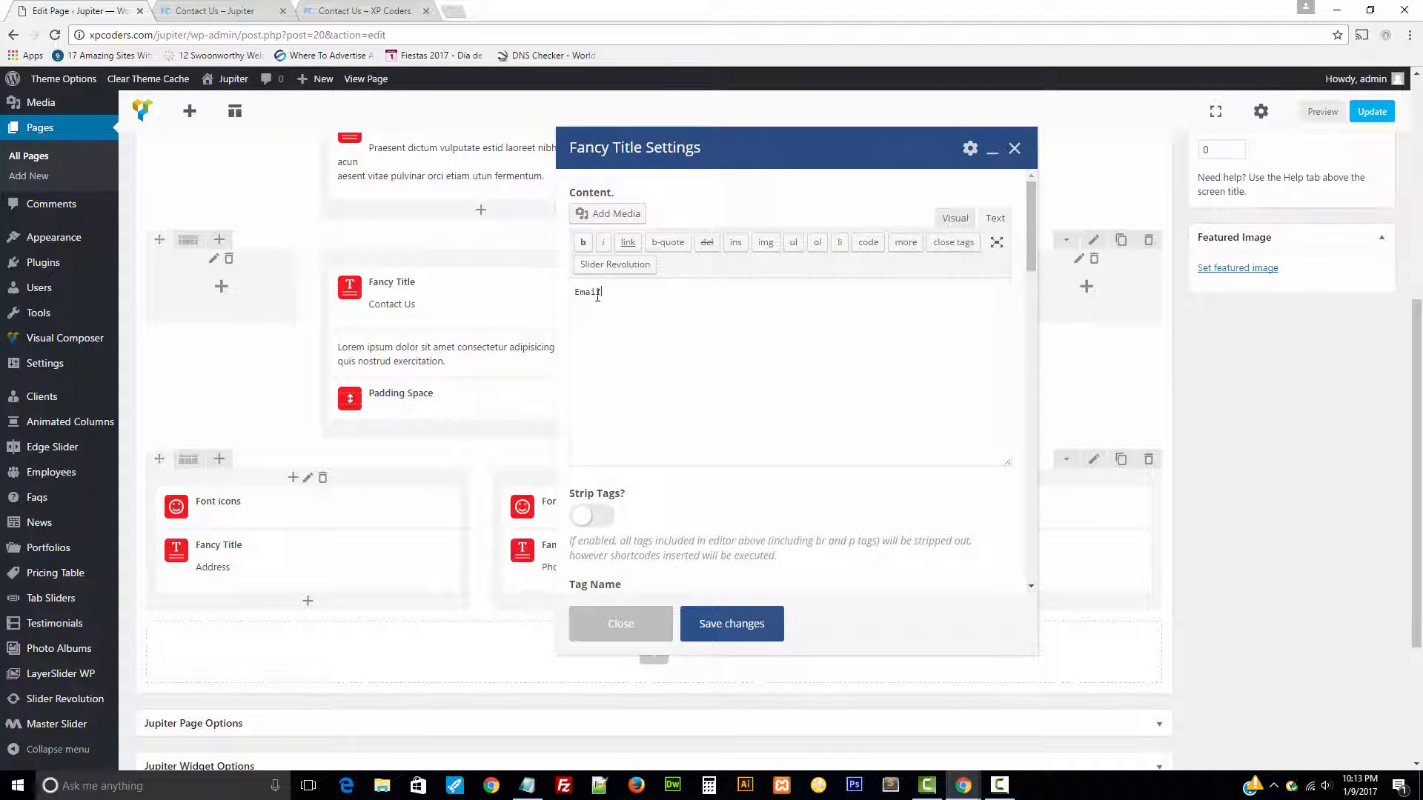
{"action": "left_click", "coordinate": [724, 622]}
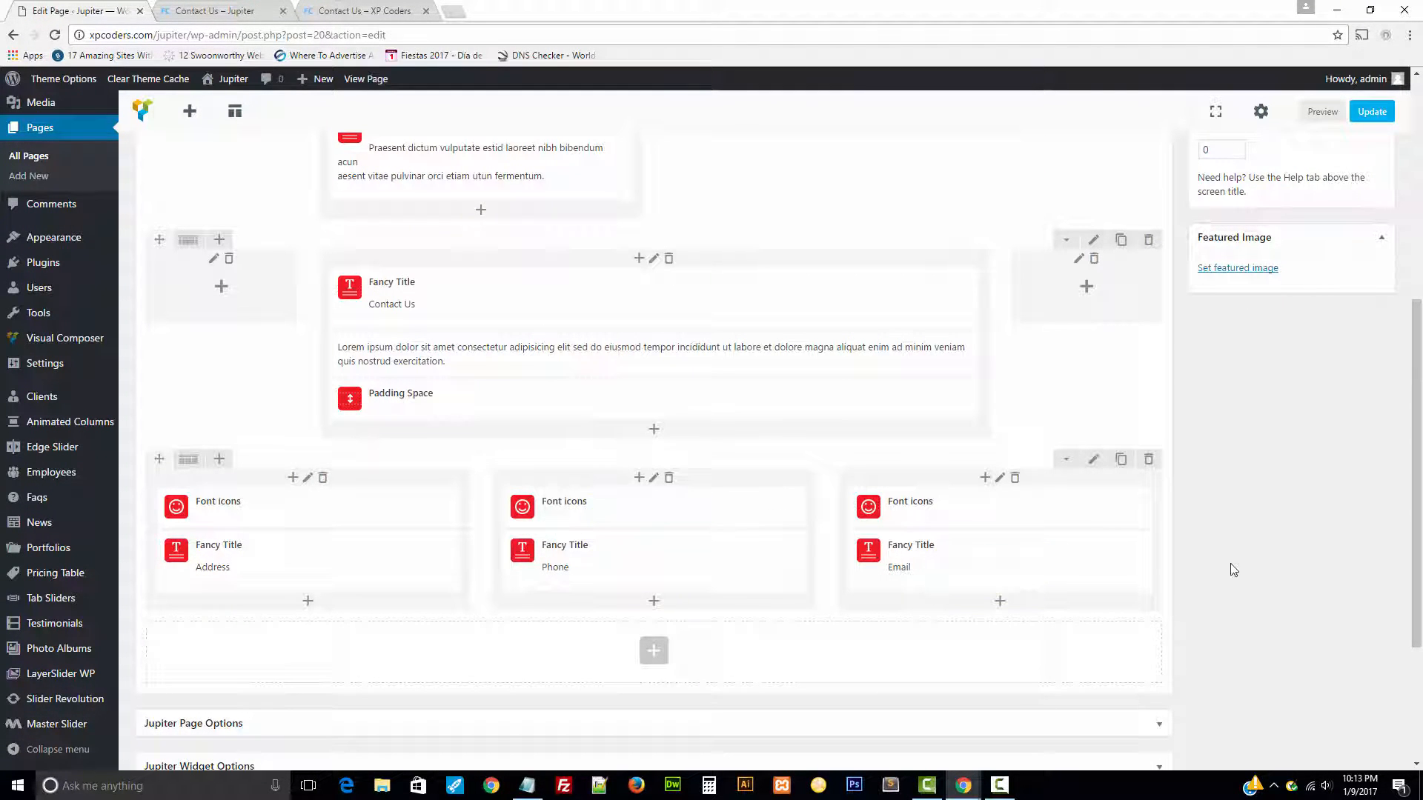
- Update the page and reload the live Jupiter Contact Us page to check the three icon titles
{"action": "left_click", "coordinate": [1372, 112]}
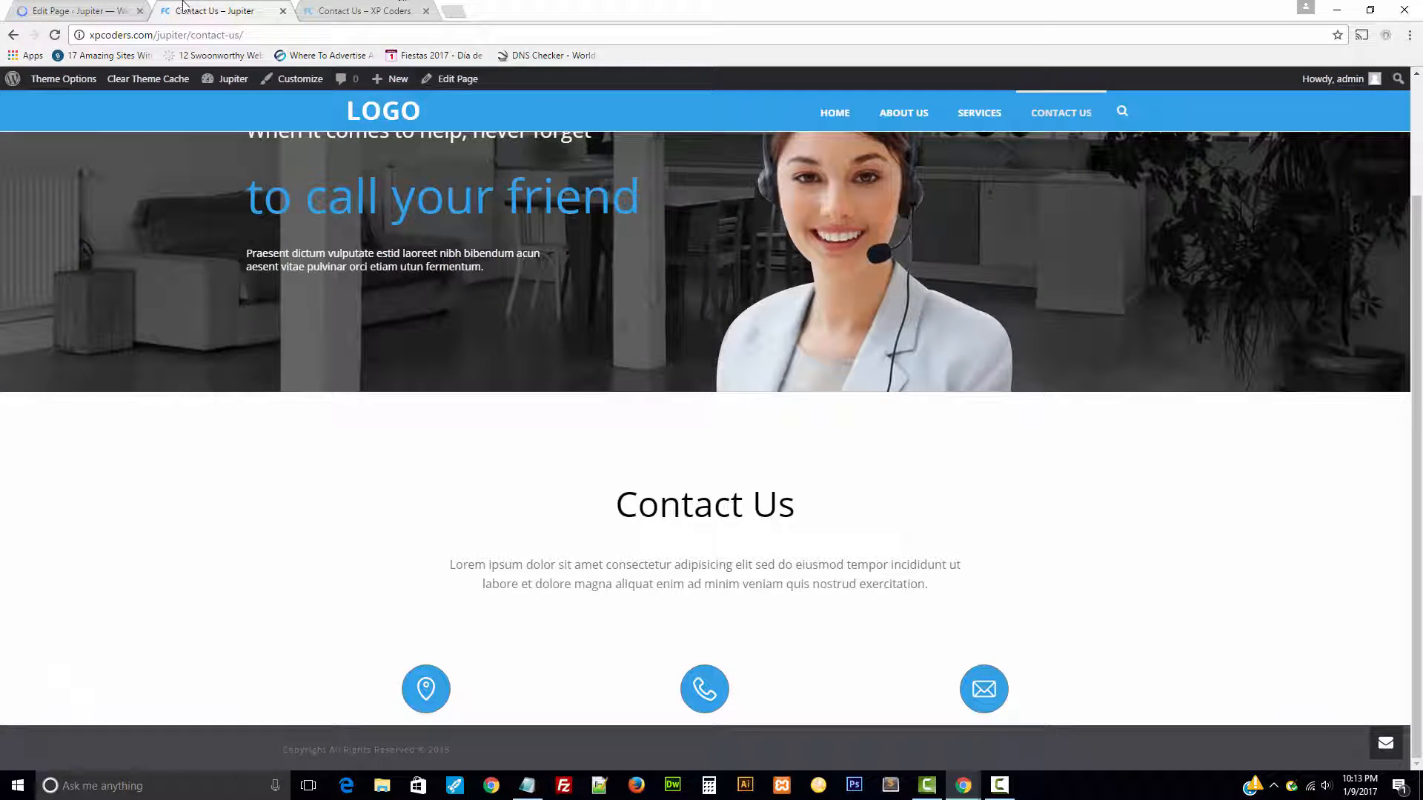
{"action": "left_click", "coordinate": [185, 10]}
{"action": "left_click", "coordinate": [54, 35]}
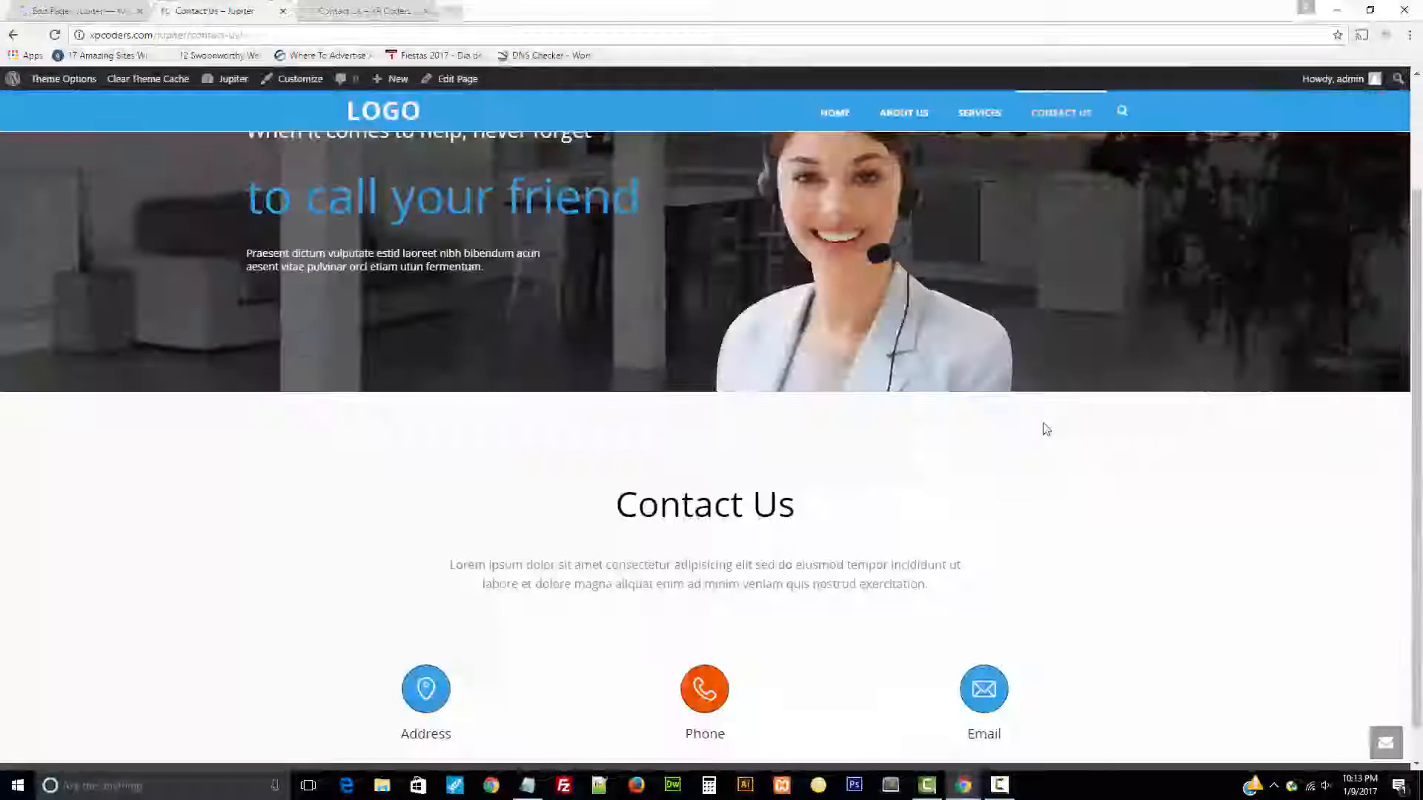
{"action": "left_click_drag", "start_coordinate": [375, 691], "coordinate": [1037, 728]}
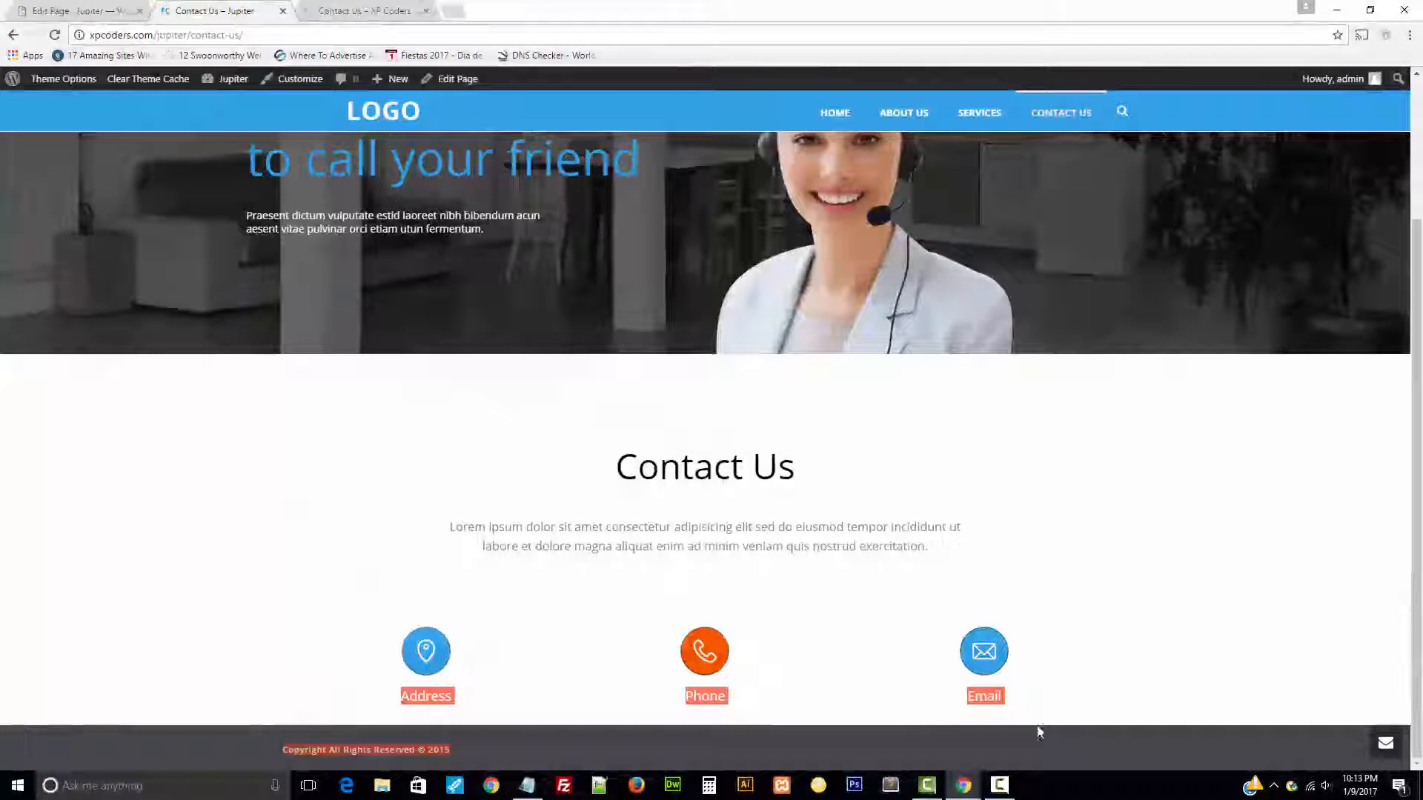
{"action": "left_click", "coordinate": [1043, 699]}
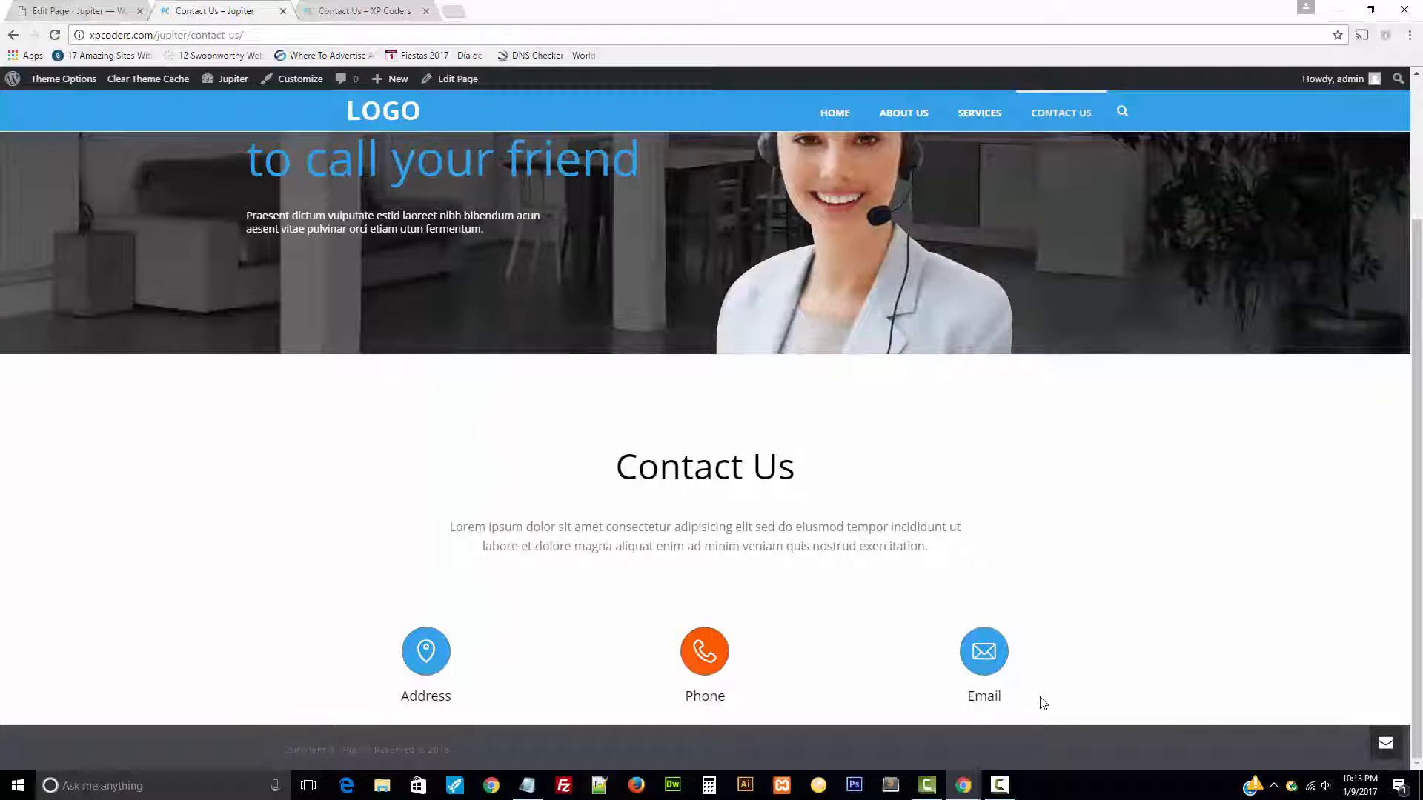
- Copy the postal address text under the Address heading on the reference page and return to the icon columns in the page editor
{"action": "left_click", "coordinate": [358, 9]}
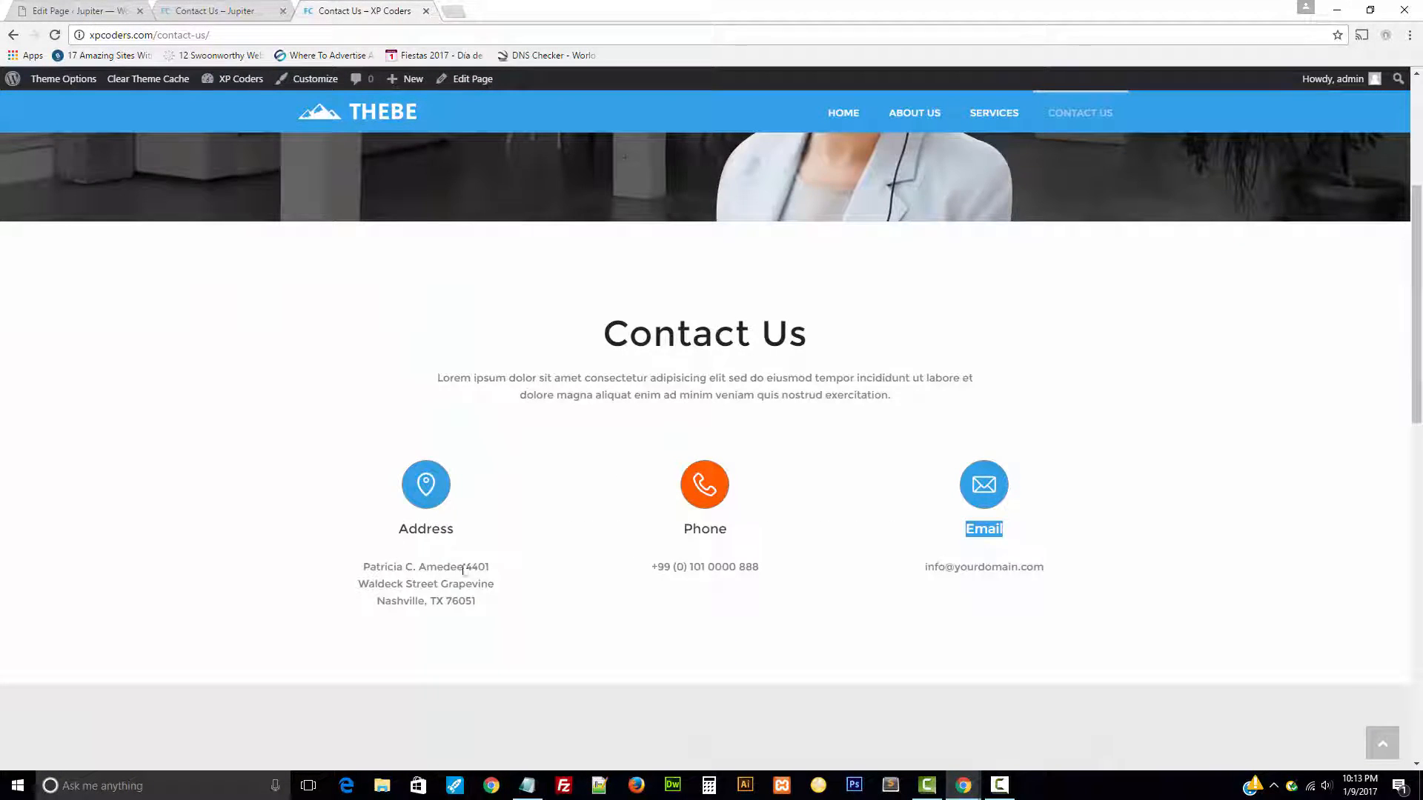
{"action": "left_click_drag", "start_coordinate": [492, 598], "coordinate": [311, 578]}
{"action": "key", "text": "ctrl+c"}
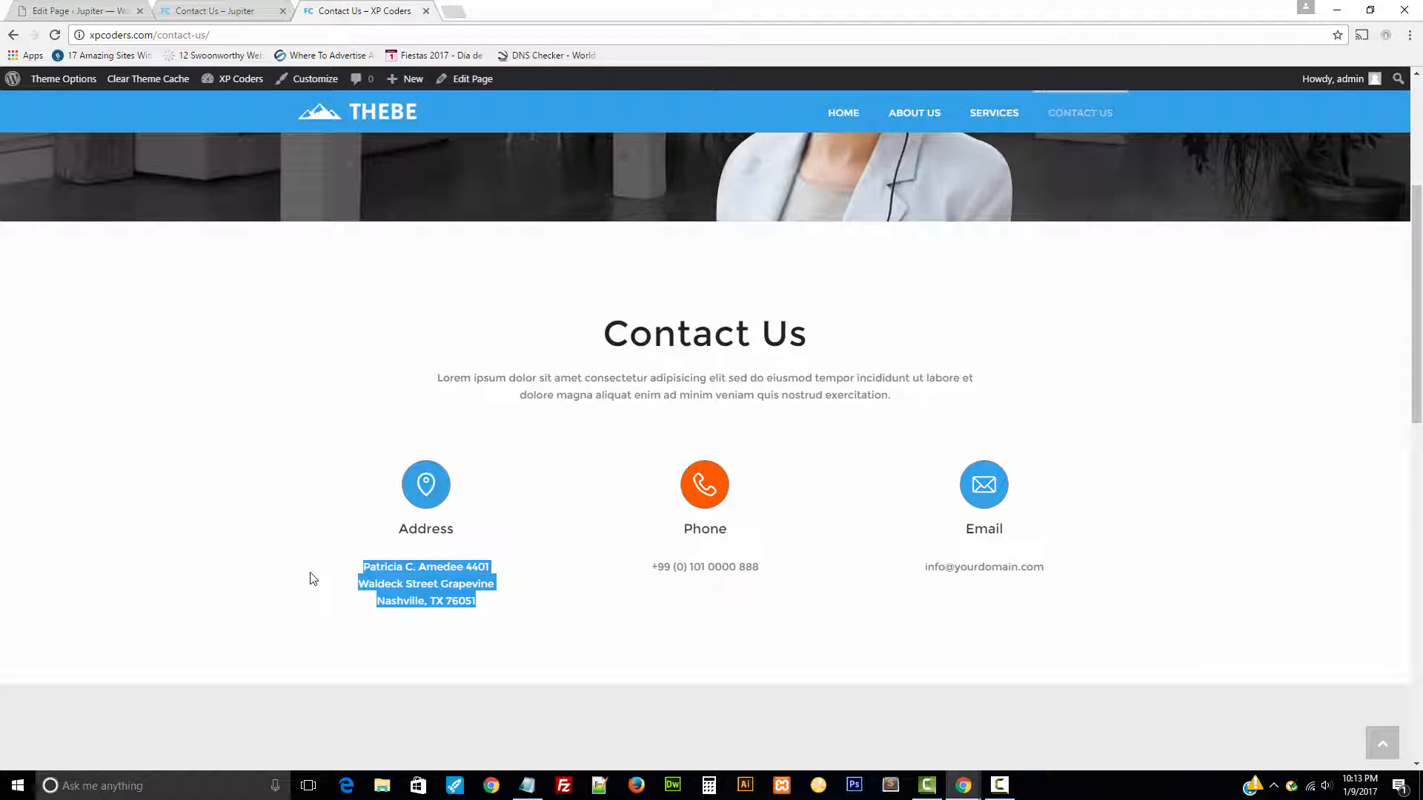
{"action": "left_click", "coordinate": [52, 8]}
{"action": "scroll", "coordinate": [762, 451], "scroll_direction": "down", "scroll_amount": 4}
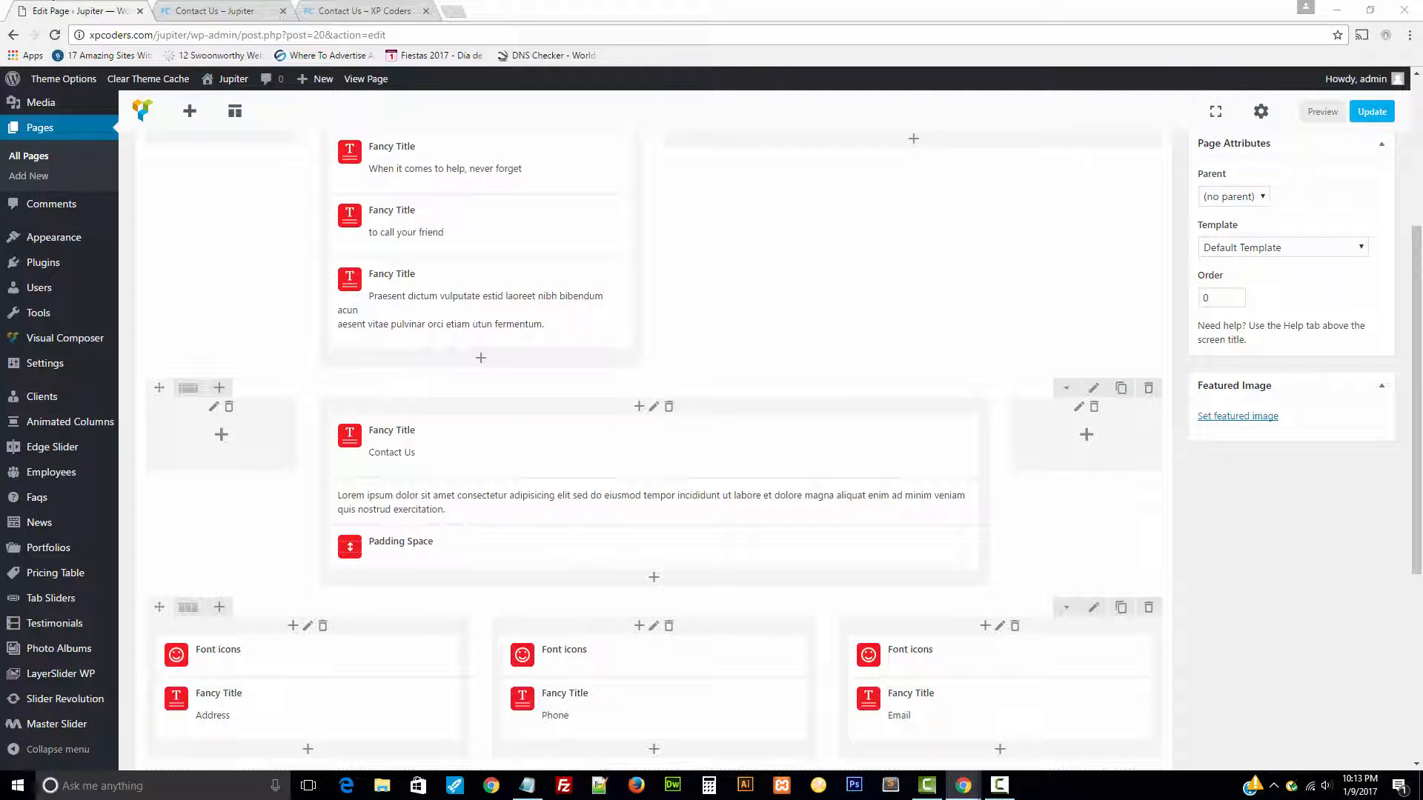
- Add a Text Block under the Address title containing the copied postal address, and save it
{"action": "scroll", "coordinate": [444, 448], "scroll_direction": "down", "scroll_amount": 4}
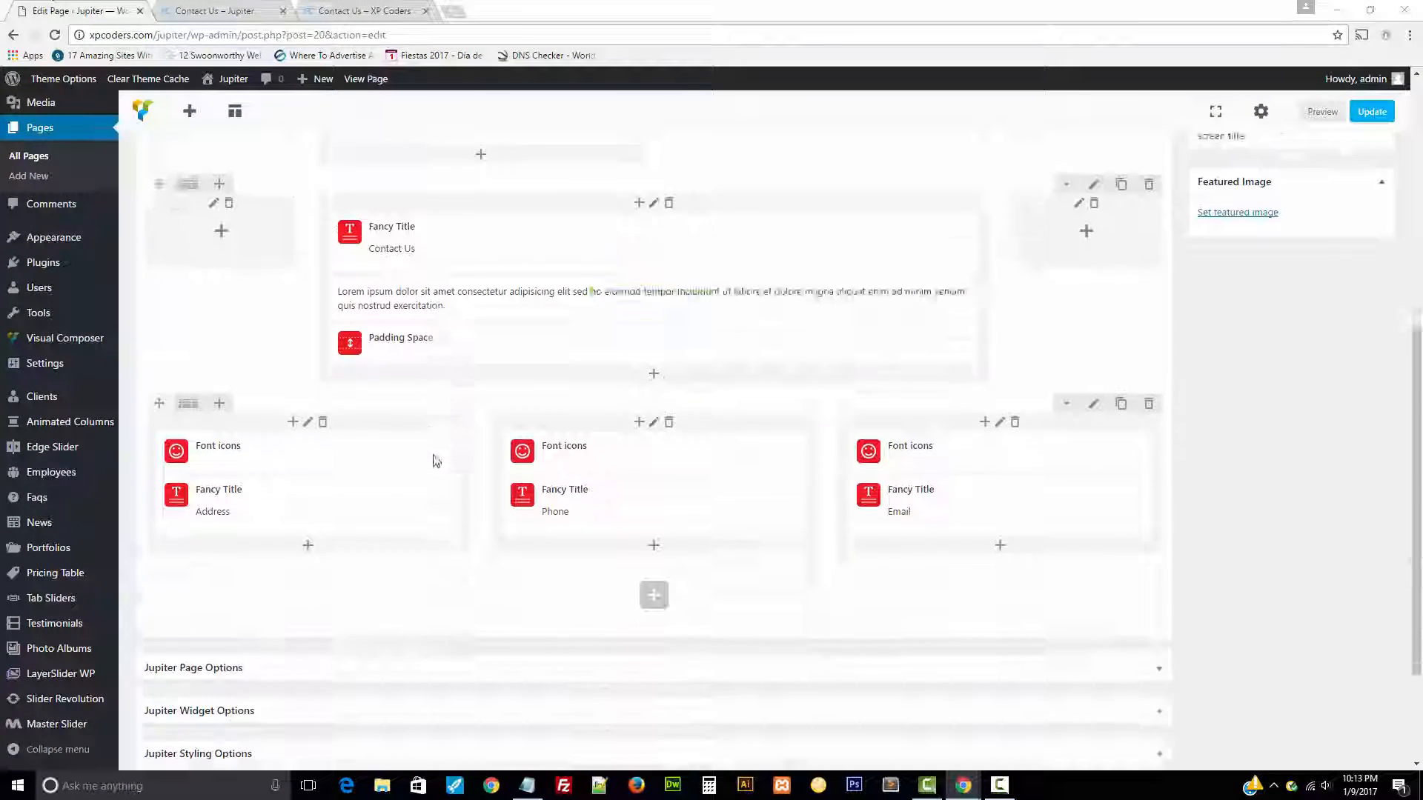
{"action": "left_click", "coordinate": [307, 454]}
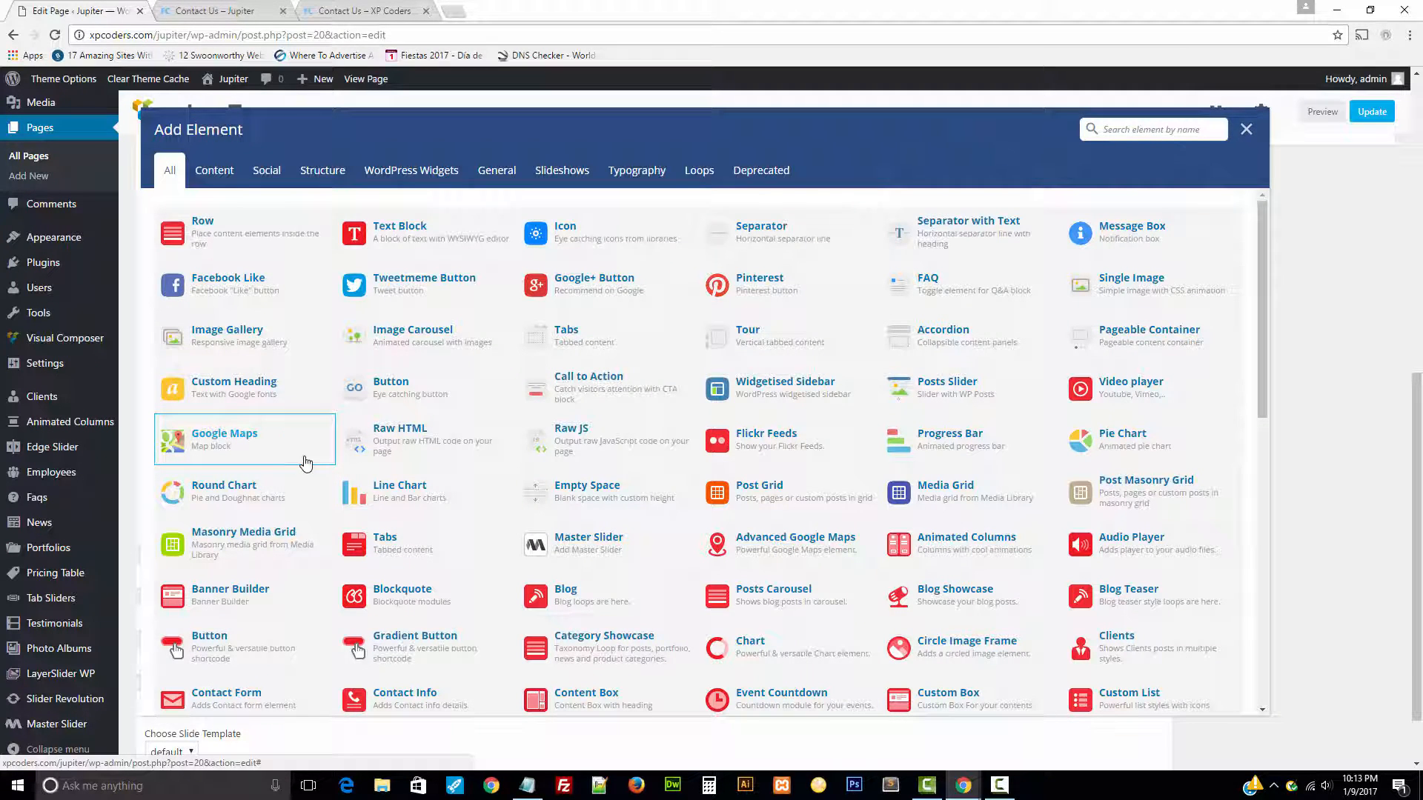
{"action": "left_click", "coordinate": [404, 231]}
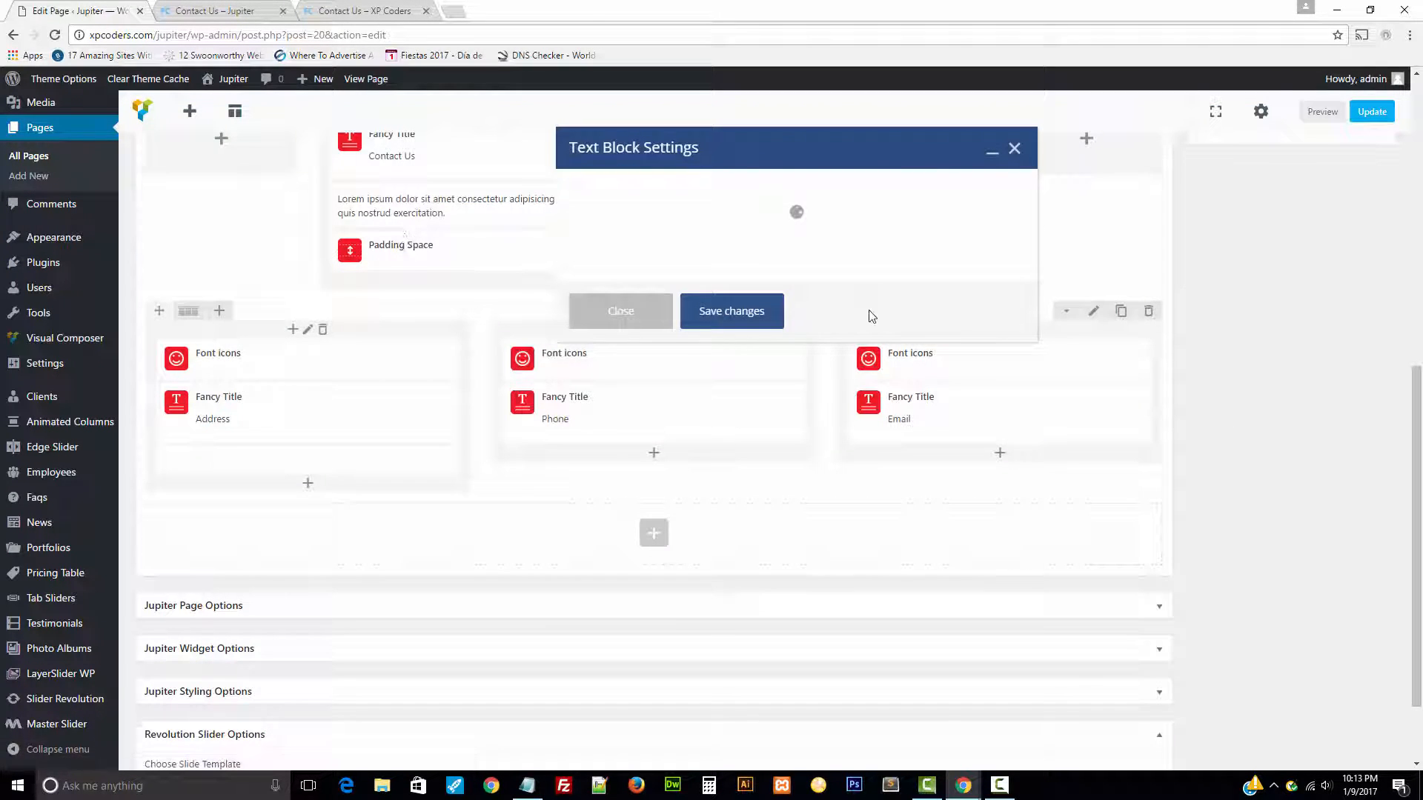
{"action": "left_click", "coordinate": [994, 219]}
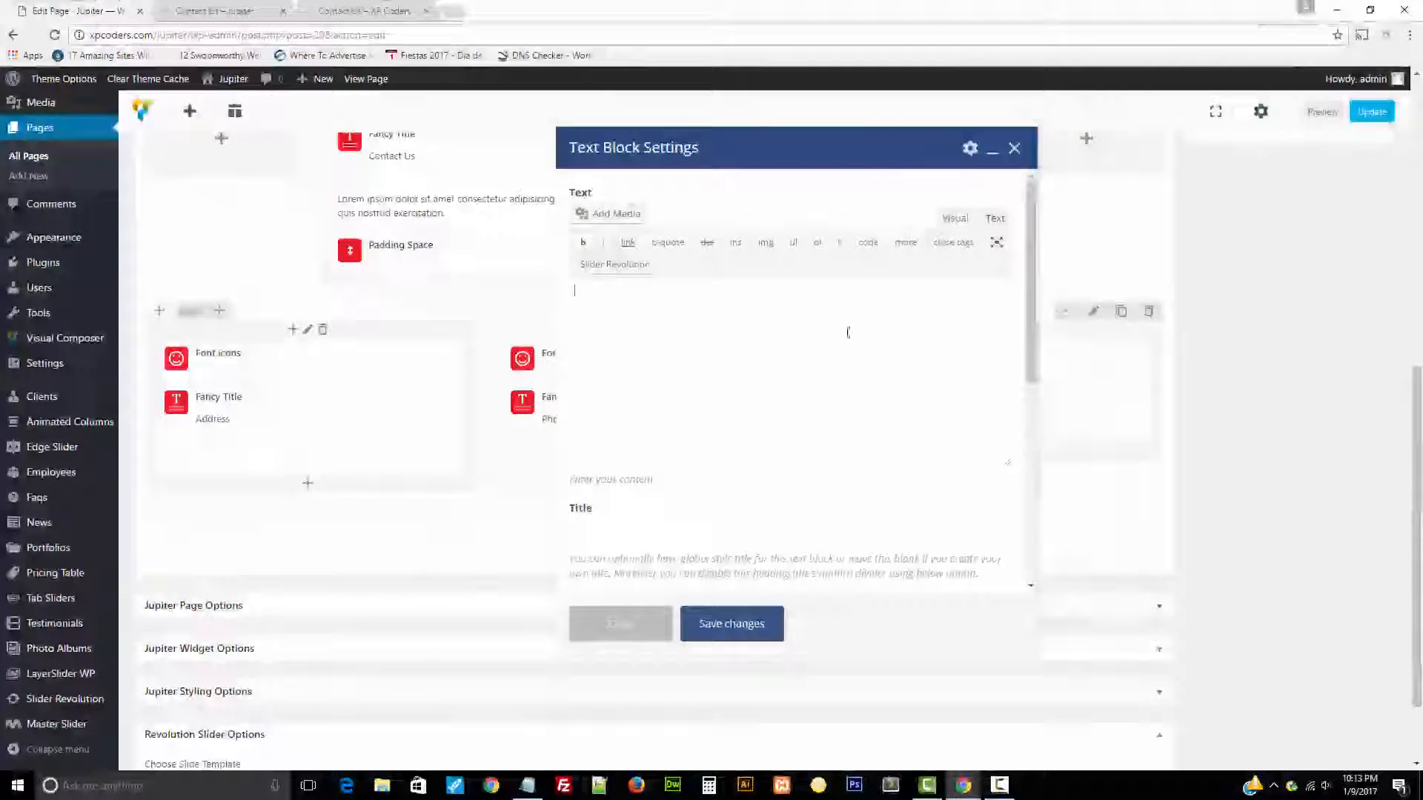
{"action": "key", "text": "ctrl+v"}
{"action": "scroll", "coordinate": [807, 380], "scroll_direction": "down", "scroll_amount": 4}
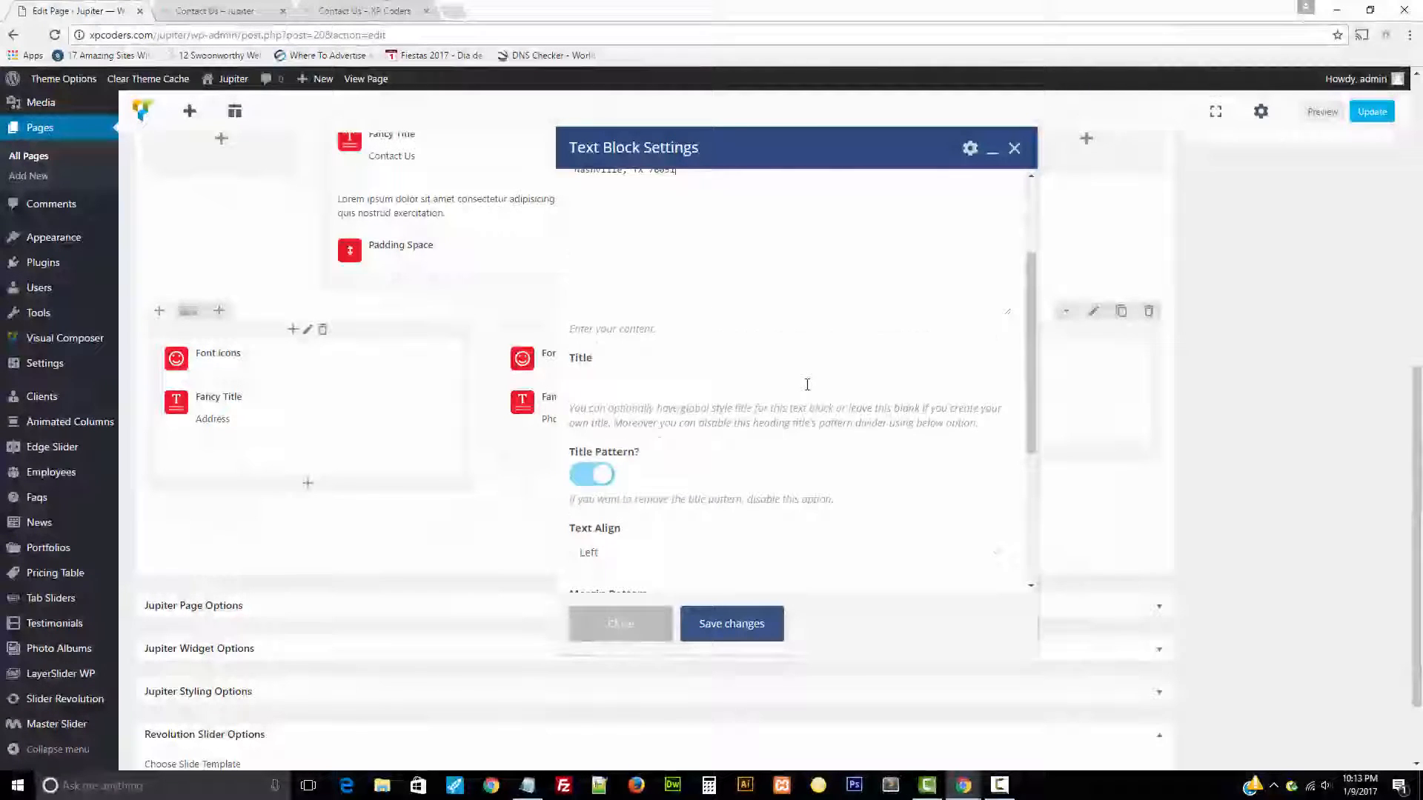
{"action": "left_click", "coordinate": [726, 406]}
{"action": "left_click", "coordinate": [656, 461]}
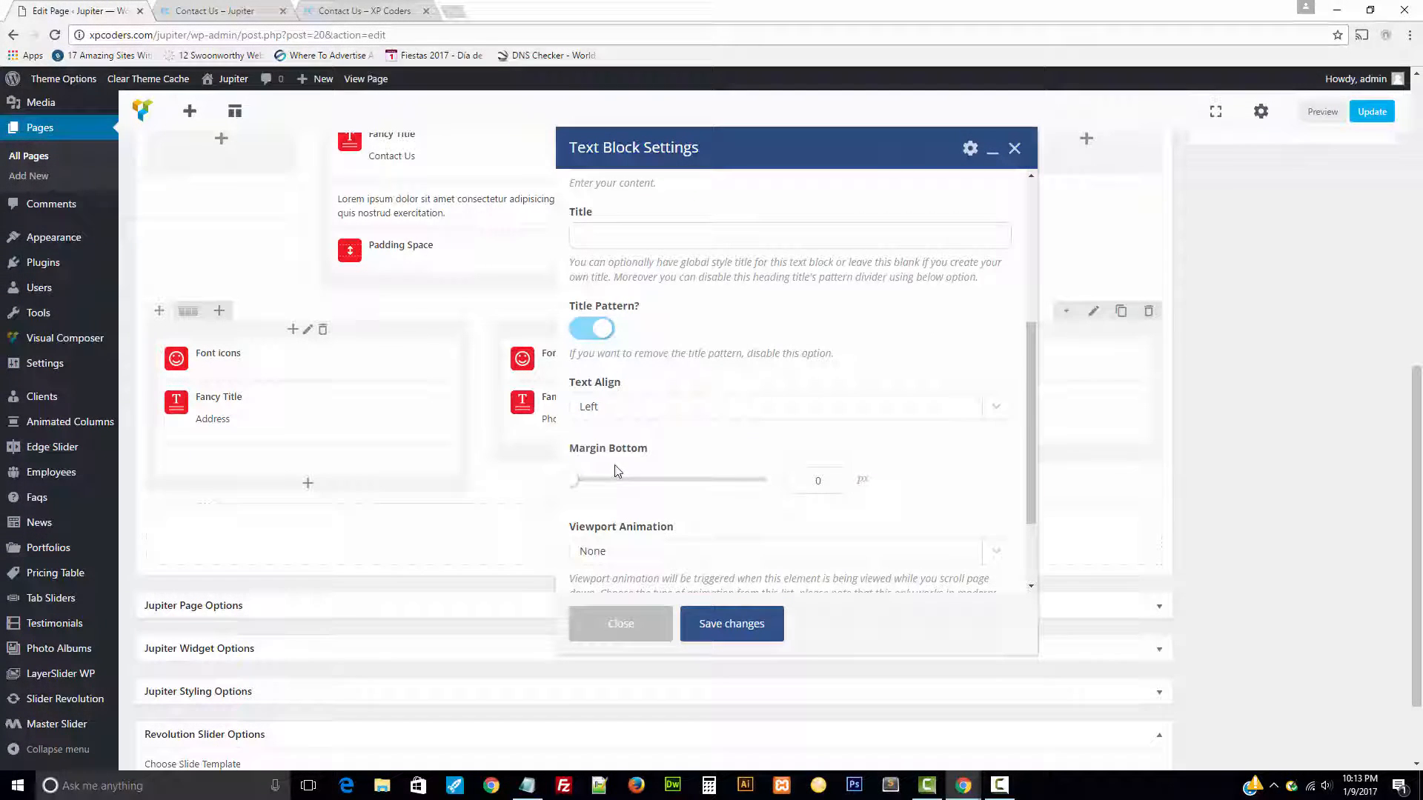
{"action": "left_click", "coordinate": [718, 631]}
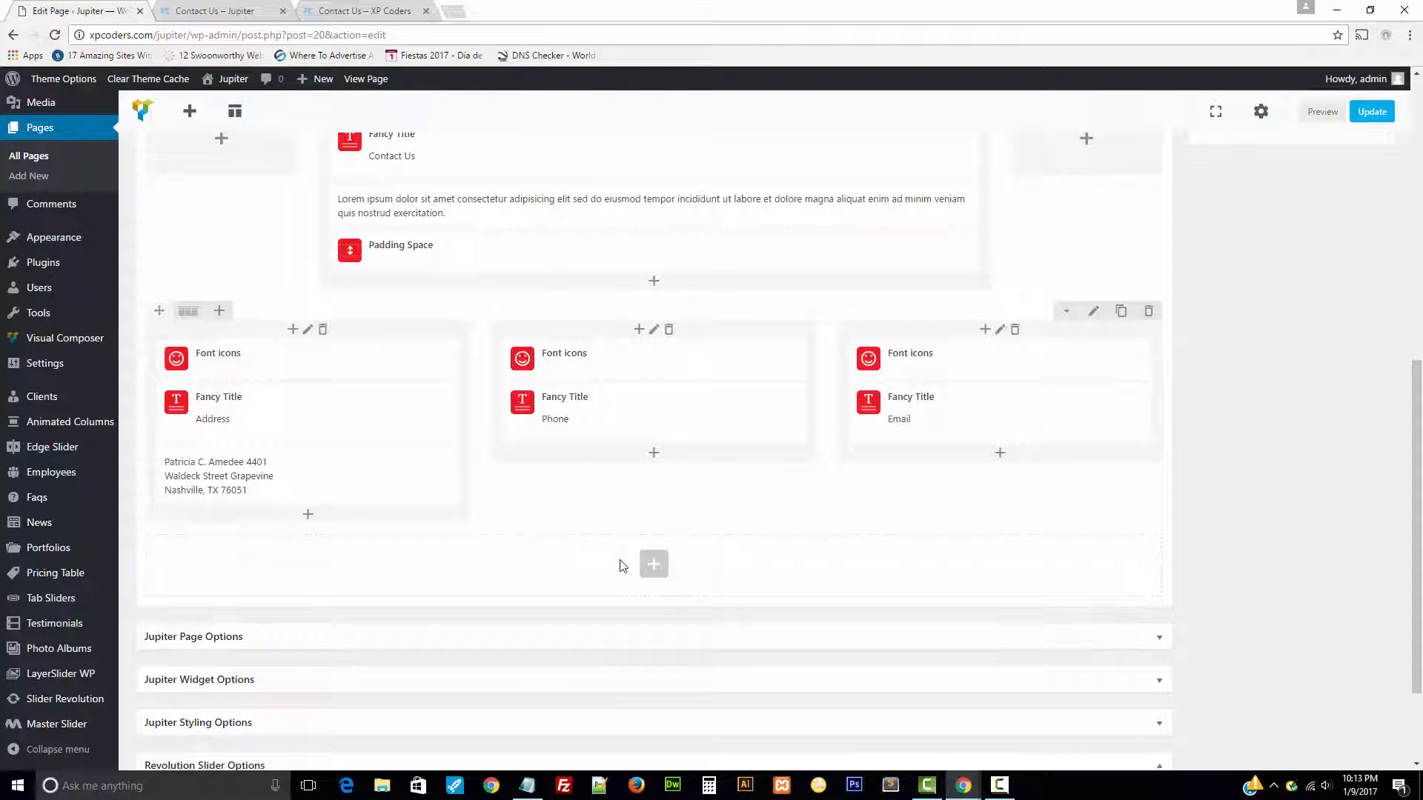
- Clone the address text block twice and move the copies under the Phone and Email titles
{"action": "scroll", "coordinate": [623, 567], "scroll_direction": "up", "scroll_amount": 1}
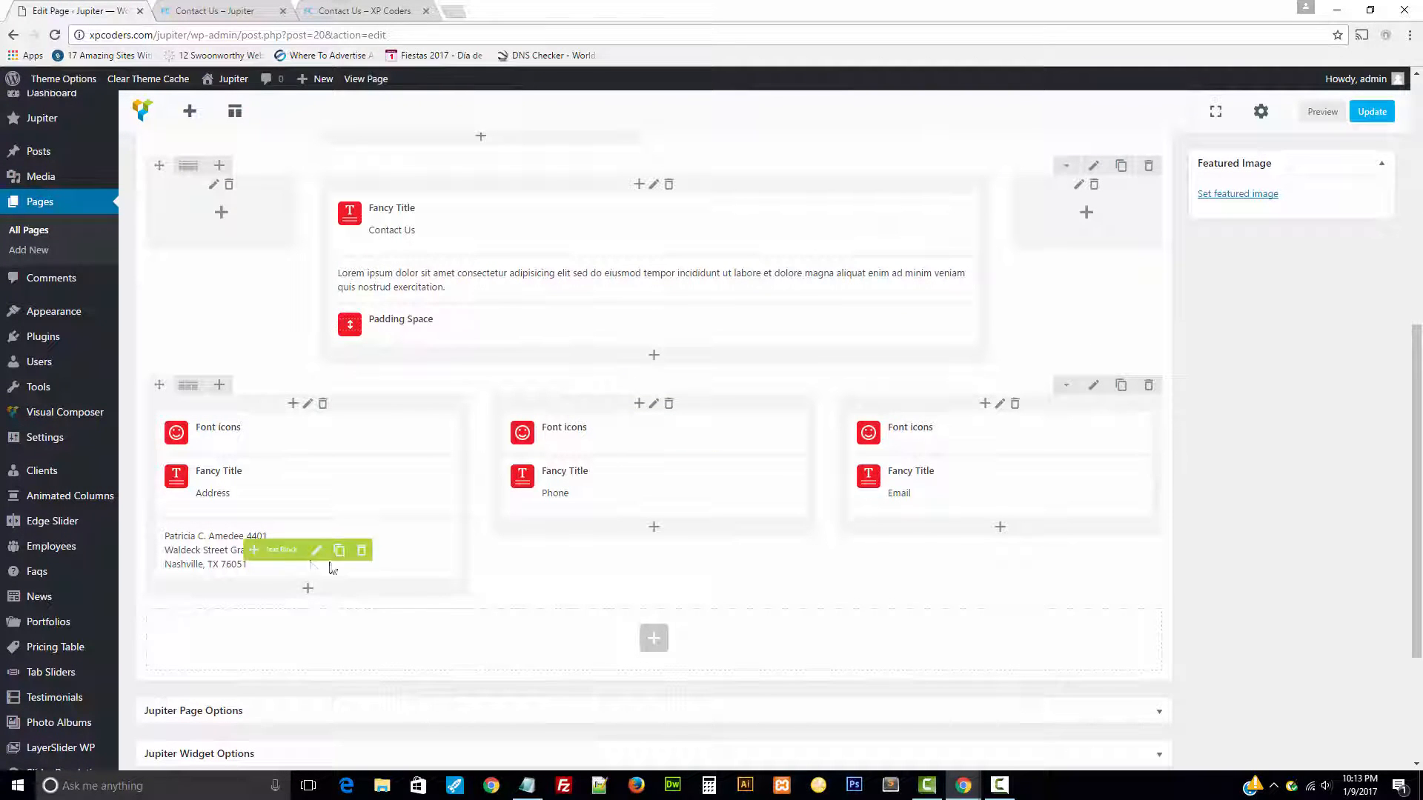
{"action": "mouse_move", "coordinate": [338, 567]}
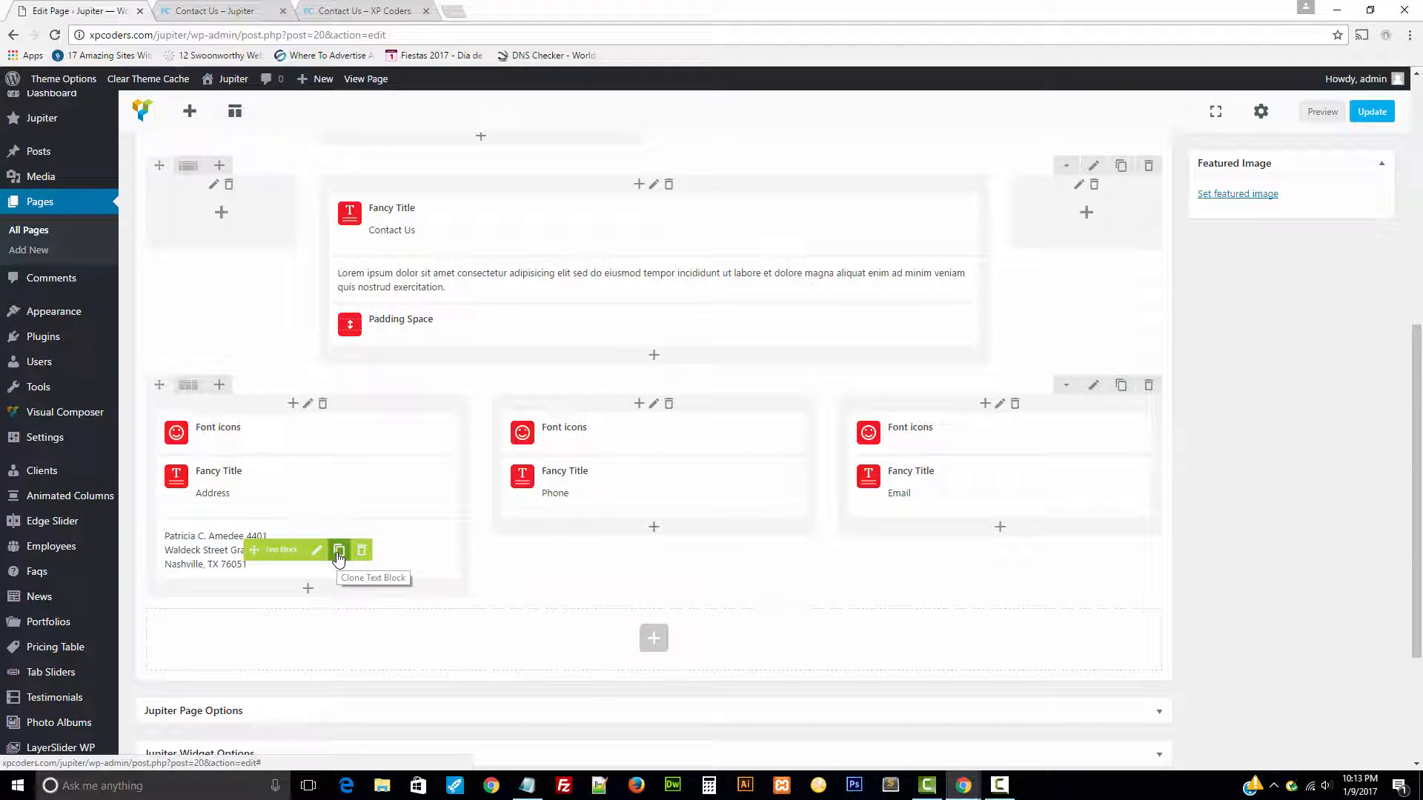
{"action": "left_click", "coordinate": [338, 552]}
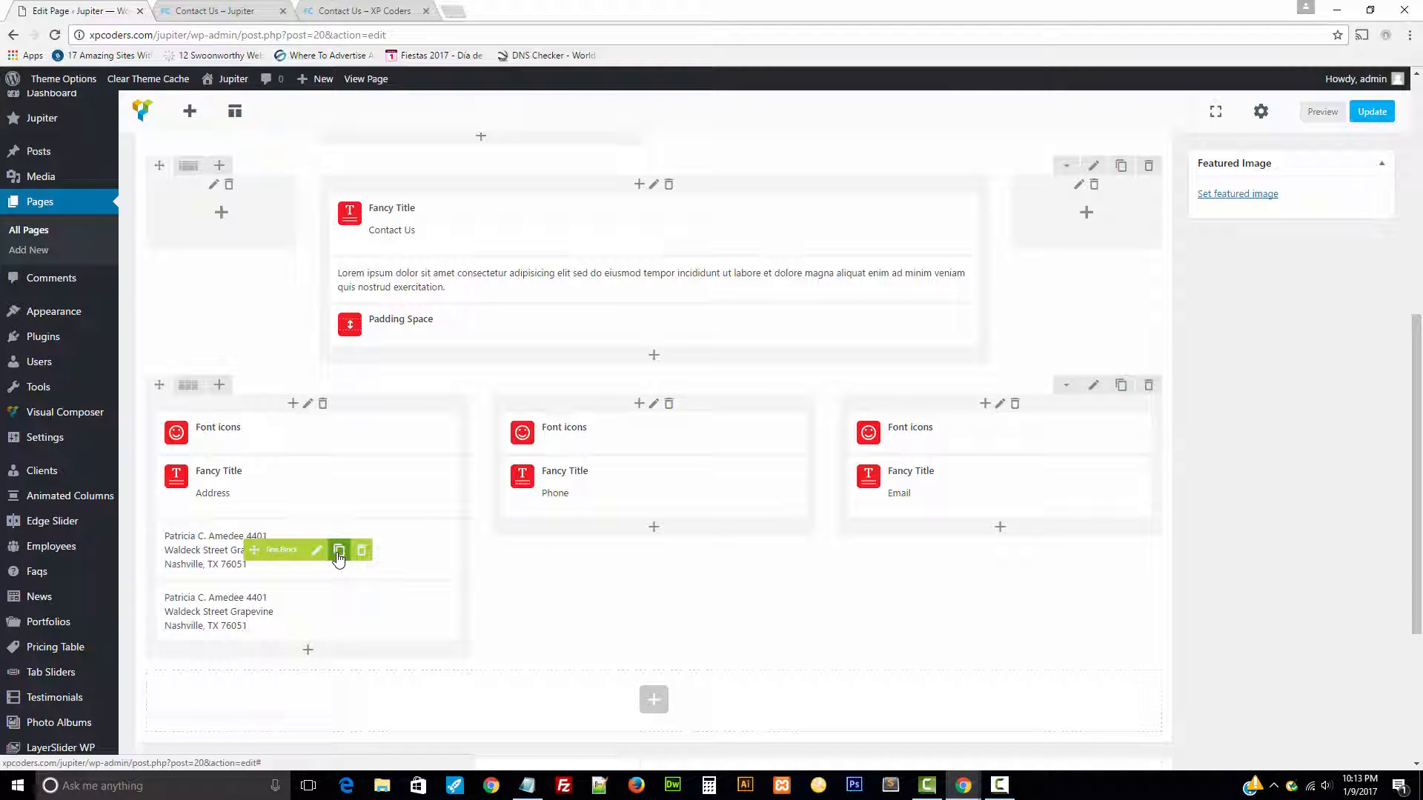
{"action": "left_click", "coordinate": [338, 552]}
{"action": "left_click_drag", "start_coordinate": [255, 607], "coordinate": [571, 557]}
{"action": "left_click_drag", "start_coordinate": [263, 609], "coordinate": [923, 564]}
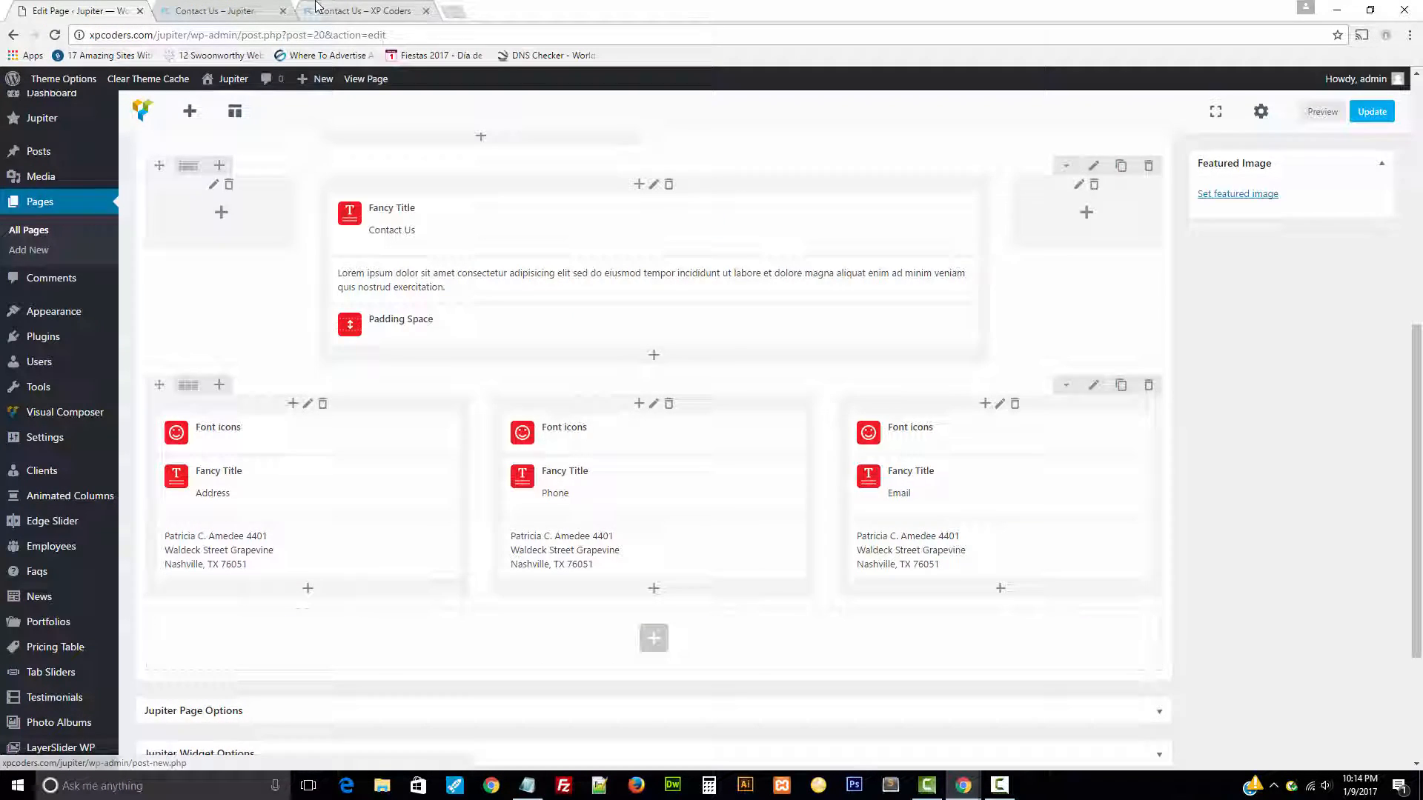
- Copy the phone number under the Phone heading on the reference Contact Us page and return to the page editor
{"action": "left_click", "coordinate": [359, 10]}
{"action": "scroll", "coordinate": [477, 349], "scroll_direction": "down", "scroll_amount": 3}
{"action": "left_click", "coordinate": [662, 398]}
{"action": "triple_click", "coordinate": [663, 398]}
{"action": "key", "text": "ctrl+c"}
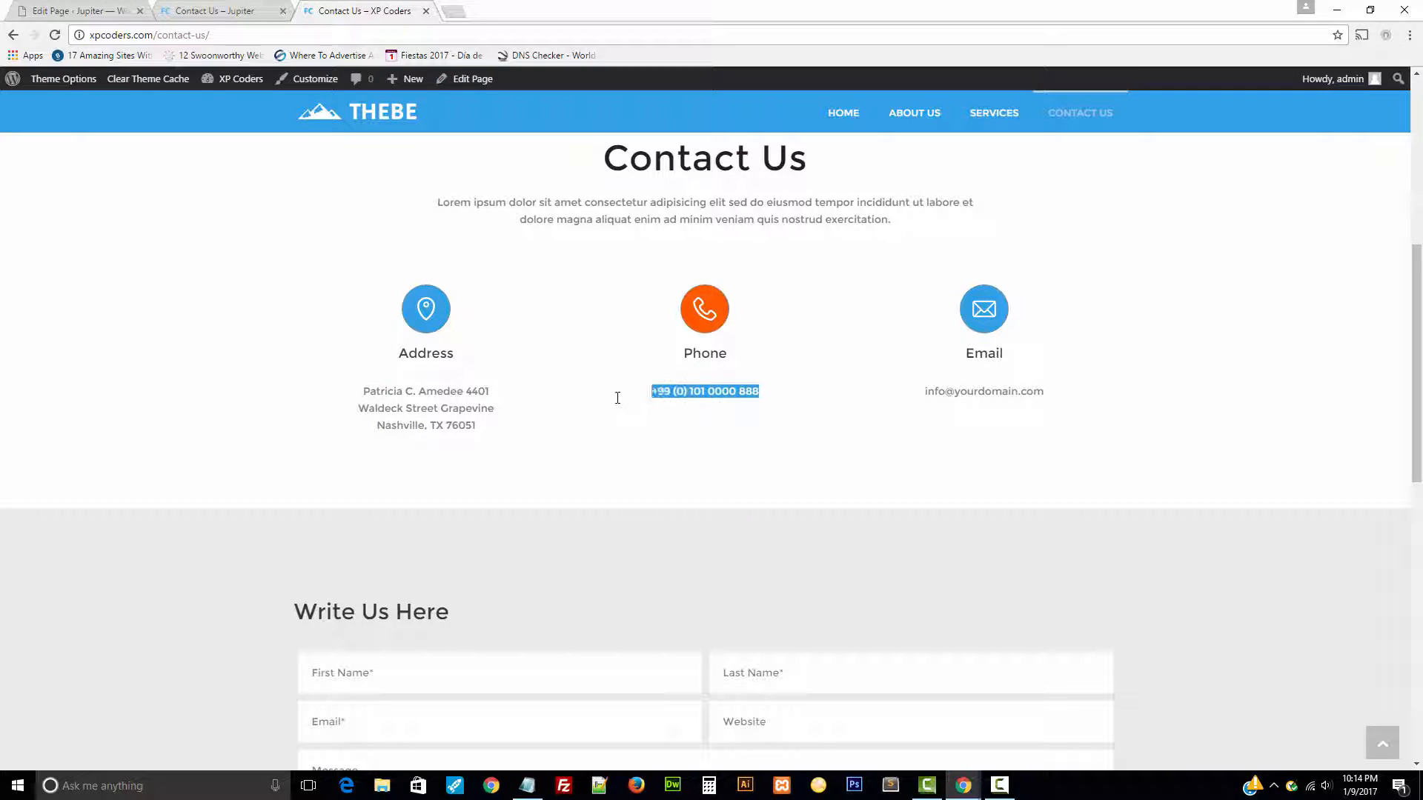
{"action": "left_click", "coordinate": [88, 7]}
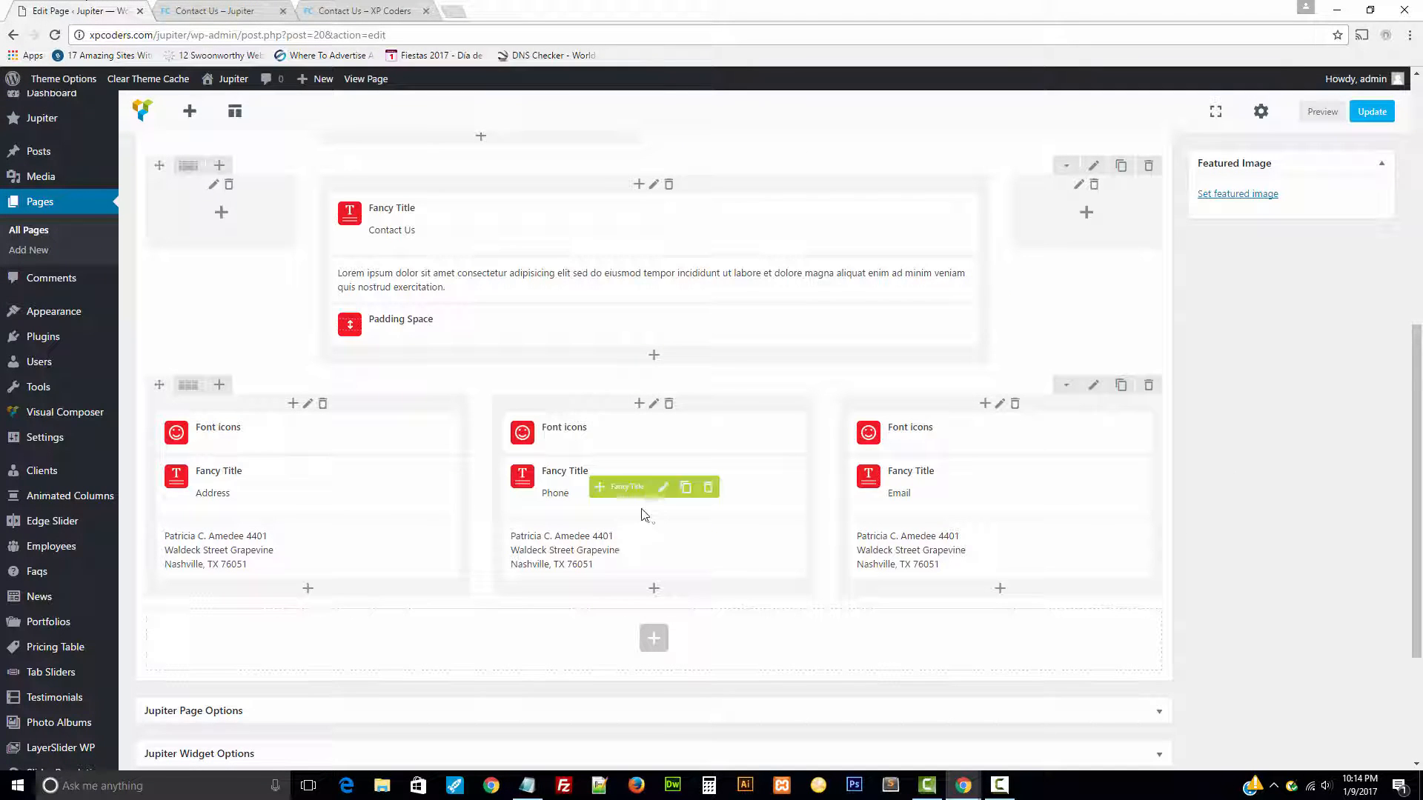
- Replace the address in the Phone column's text block with the copied phone number and save it
{"action": "left_click", "coordinate": [665, 552]}
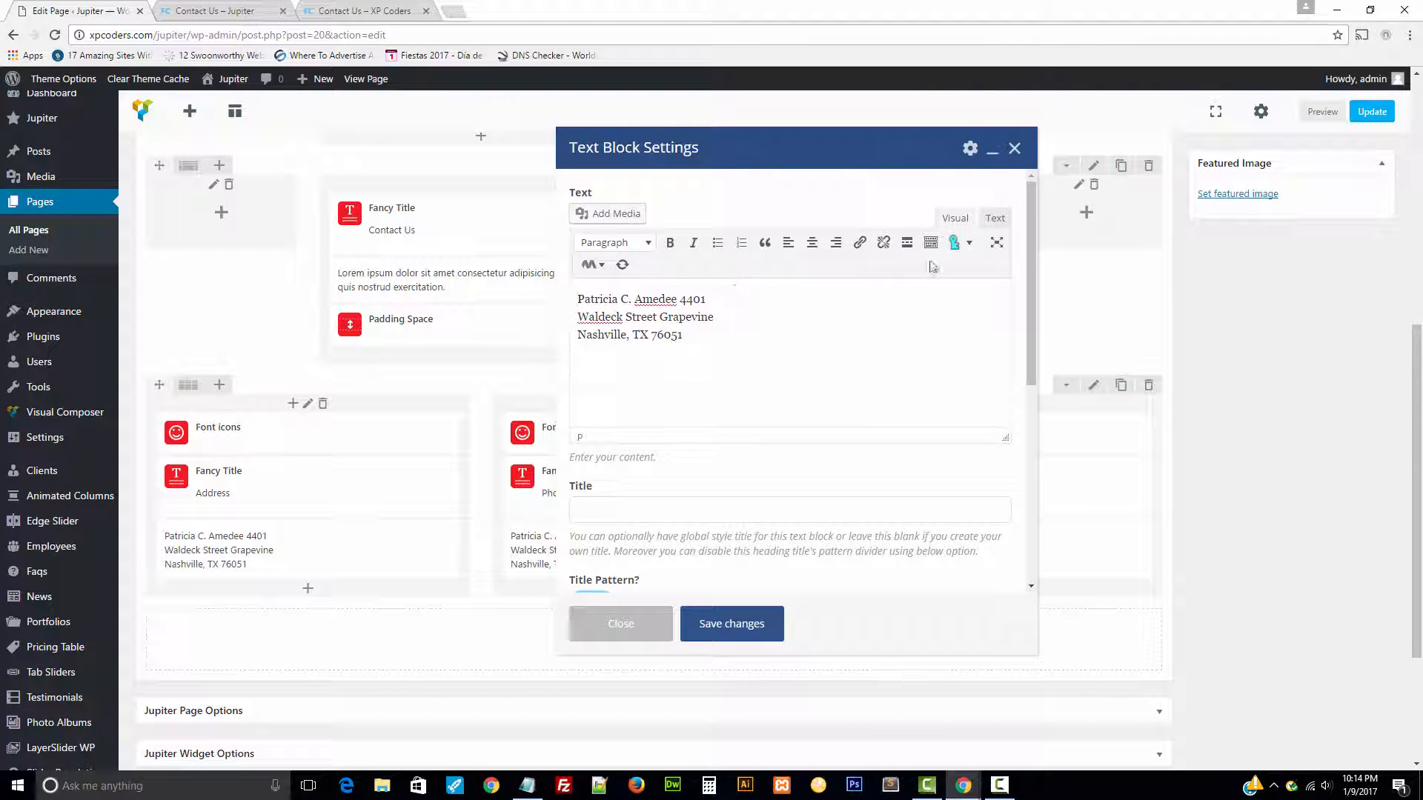
{"action": "key", "text": "ctrl+a"}
{"action": "key", "text": "ctrl+v"}
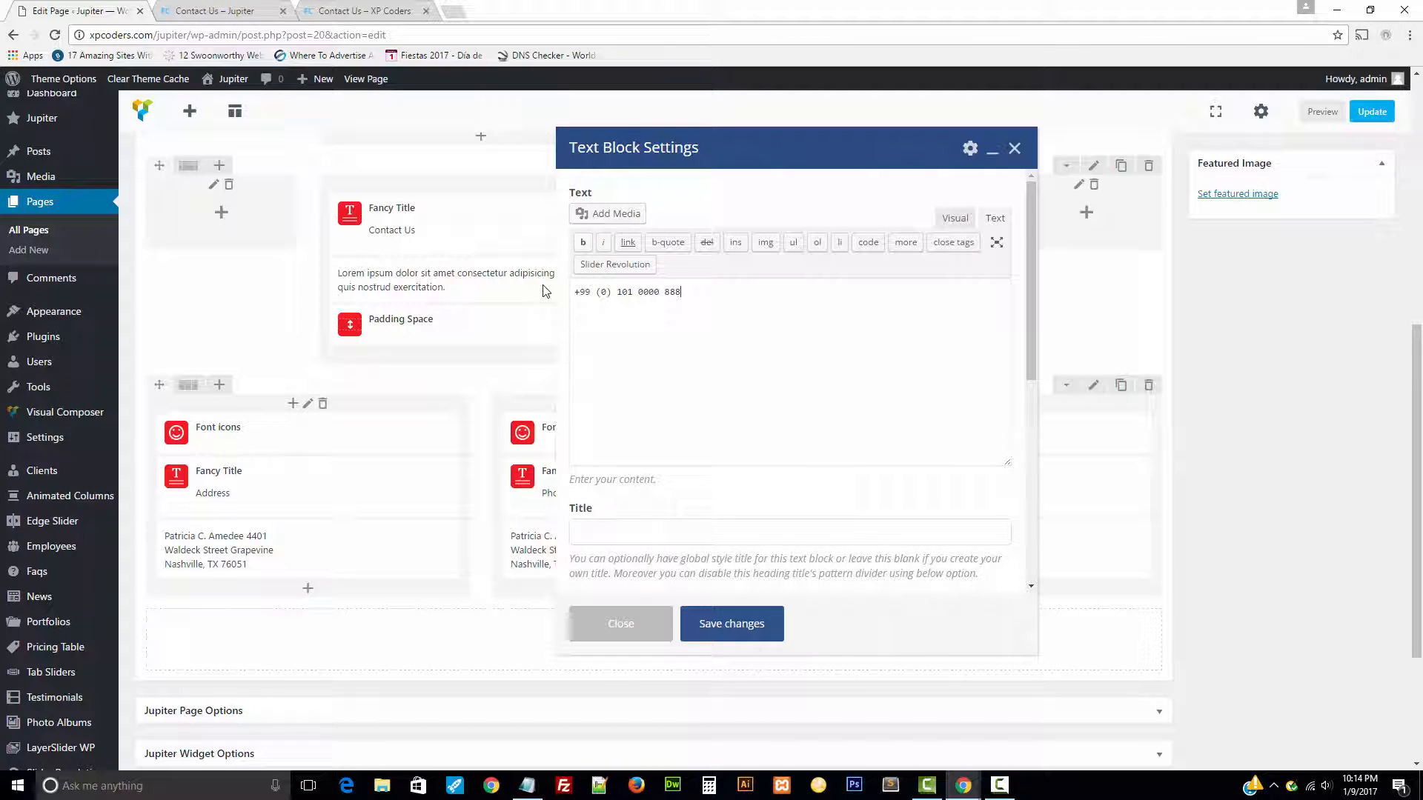
{"action": "scroll", "coordinate": [786, 486], "scroll_direction": "down", "scroll_amount": 2}
{"action": "scroll", "coordinate": [779, 487], "scroll_direction": "down", "scroll_amount": 2}
{"action": "left_click", "coordinate": [727, 623]}
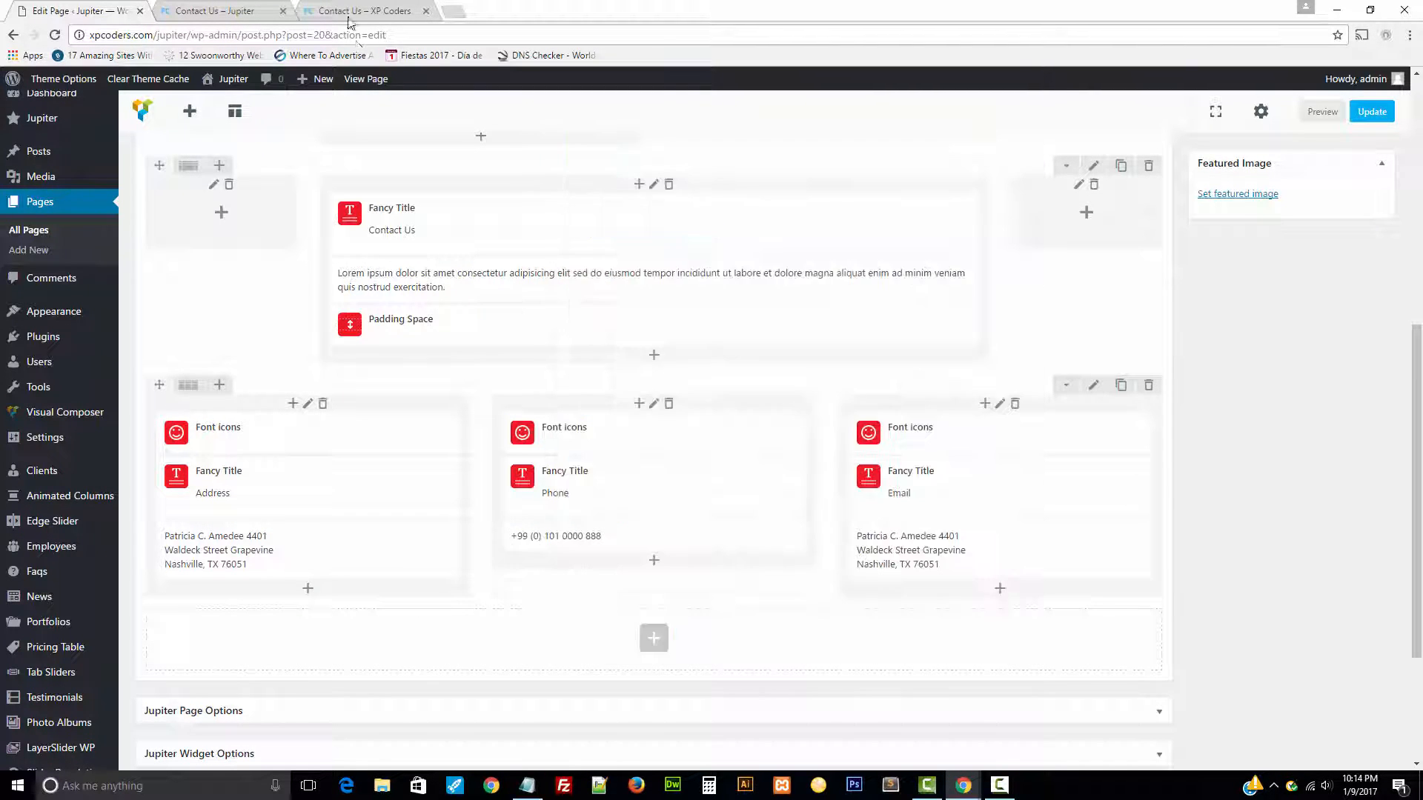
- Replace the Email column's text block content with the email address copied from the reference Contact Us page, and save it
{"action": "left_click", "coordinate": [352, 10]}
{"action": "left_click_drag", "start_coordinate": [1060, 395], "coordinate": [889, 393]}
{"action": "key", "text": "ctrl+c"}
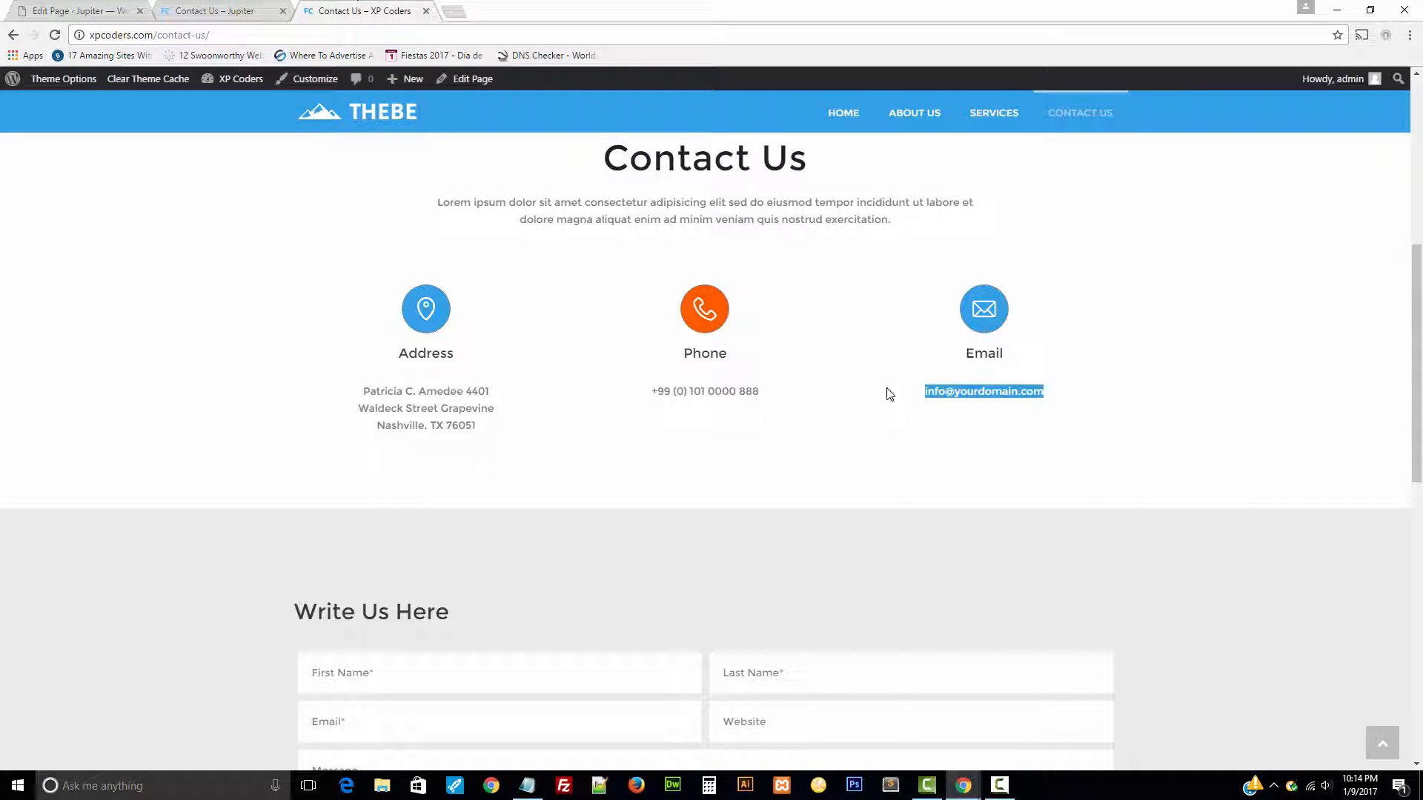
{"action": "left_click", "coordinate": [74, 10]}
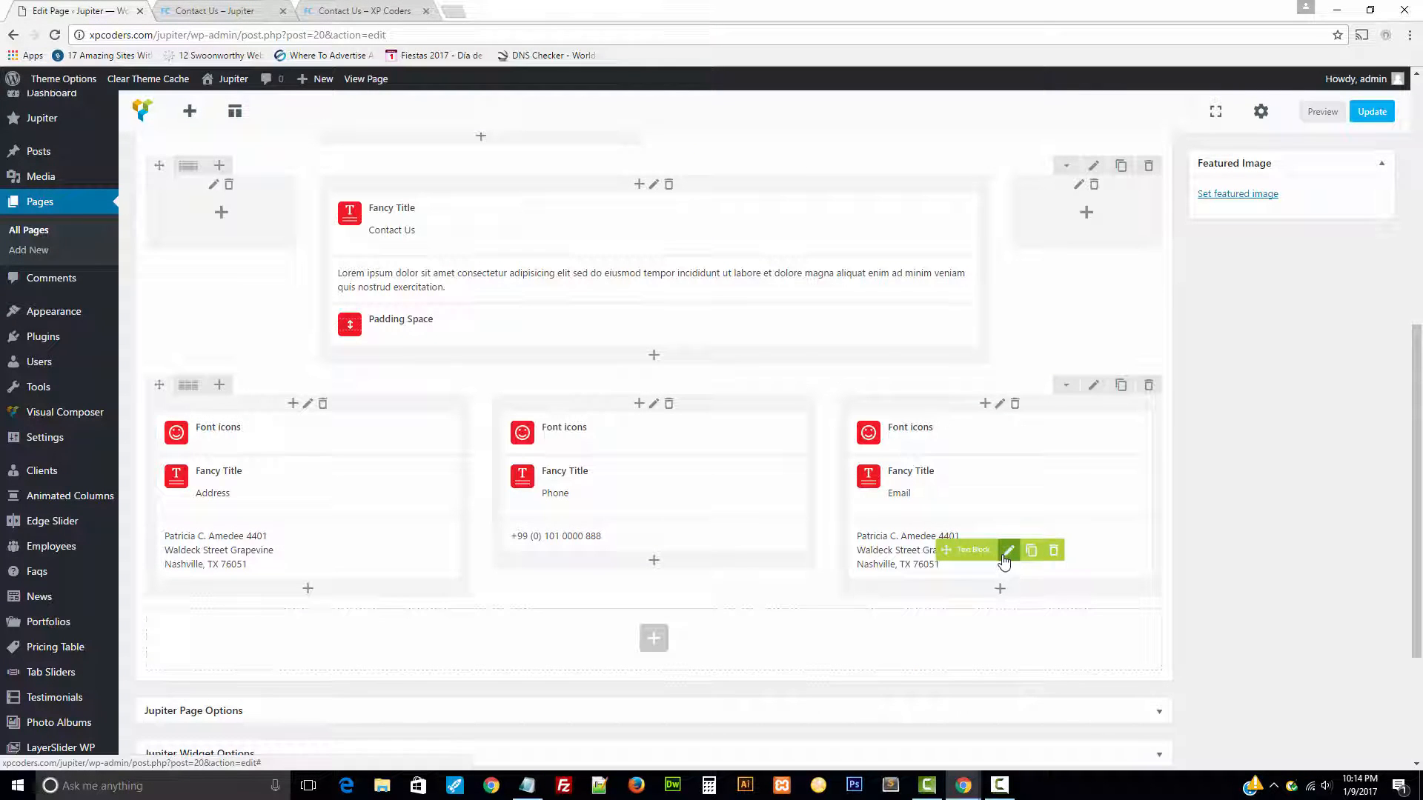
{"action": "left_click", "coordinate": [1007, 552]}
{"action": "left_click", "coordinate": [989, 218]}
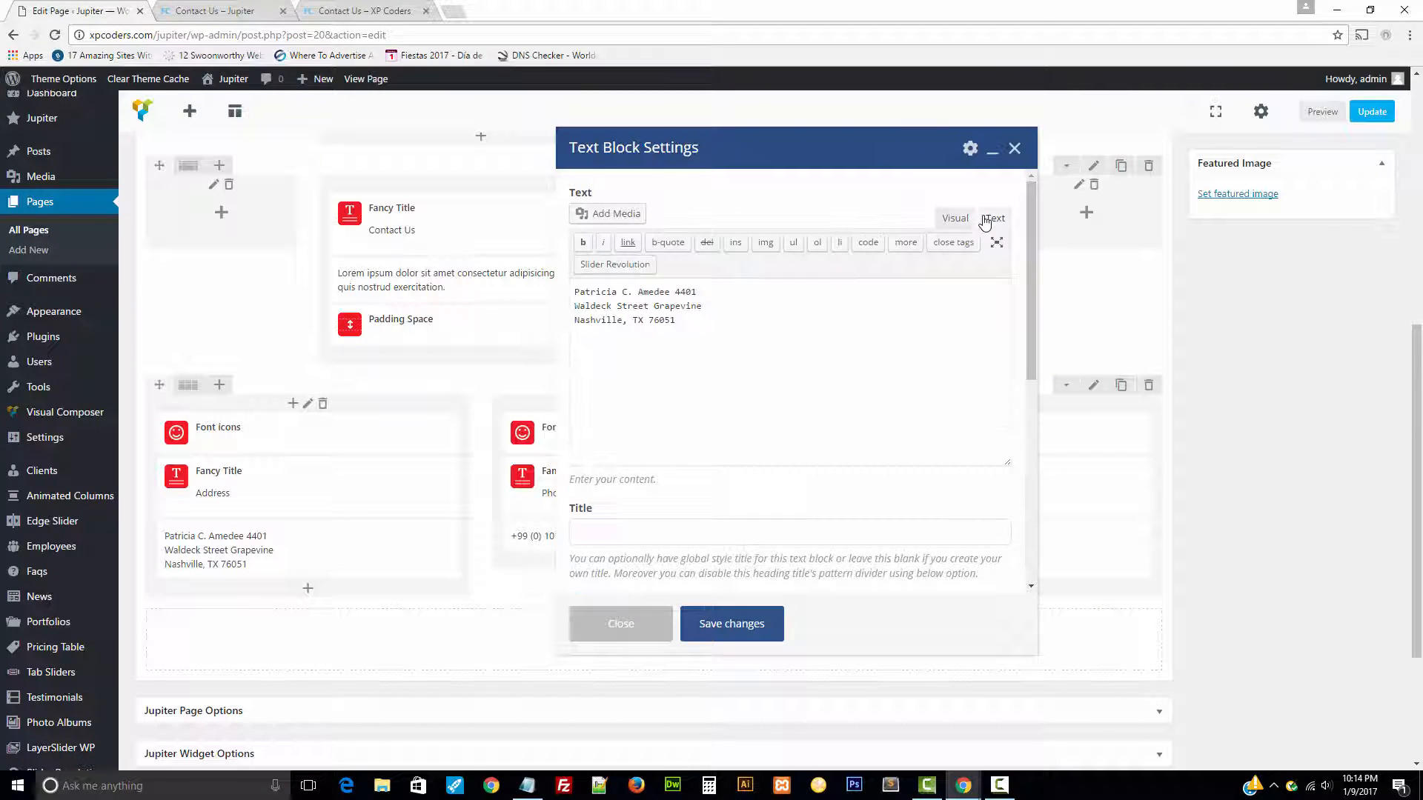
{"action": "key", "text": "ctrl+a"}
{"action": "key", "text": "ctrl+v"}
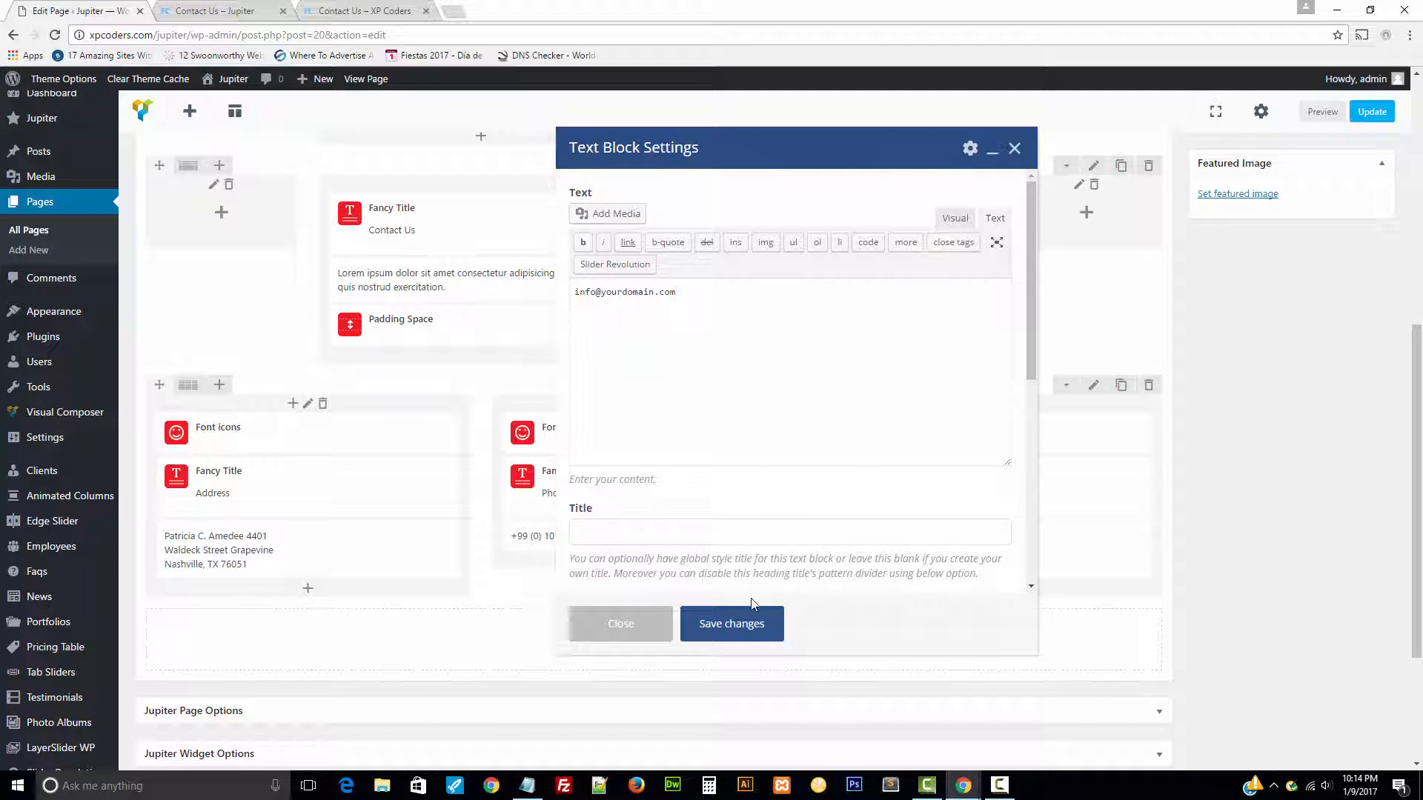
{"action": "left_click", "coordinate": [734, 624]}
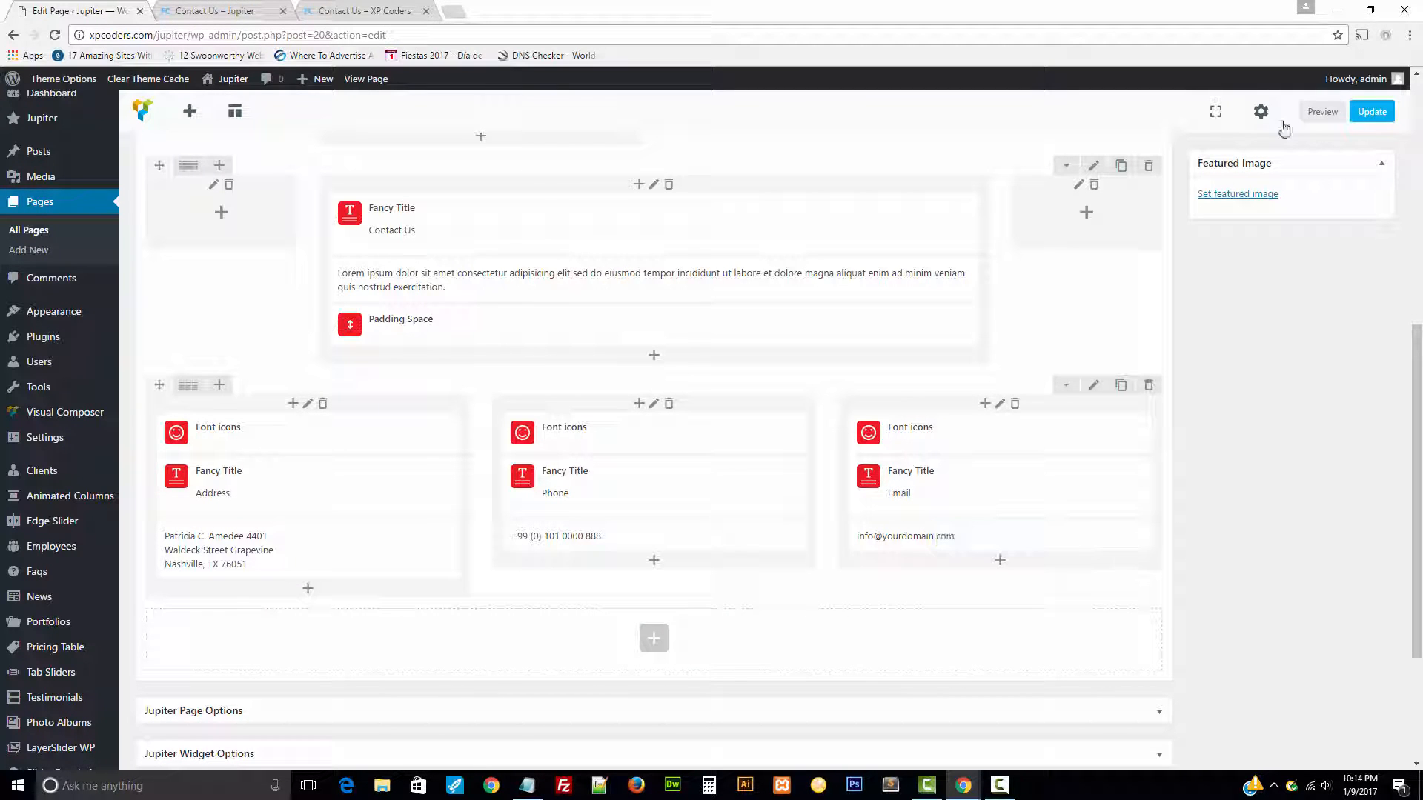
- Update the page and reload the live Jupiter Contact Us page to check the contact details under the icons
{"action": "left_click", "coordinate": [1373, 113]}
{"action": "left_click", "coordinate": [254, 9]}
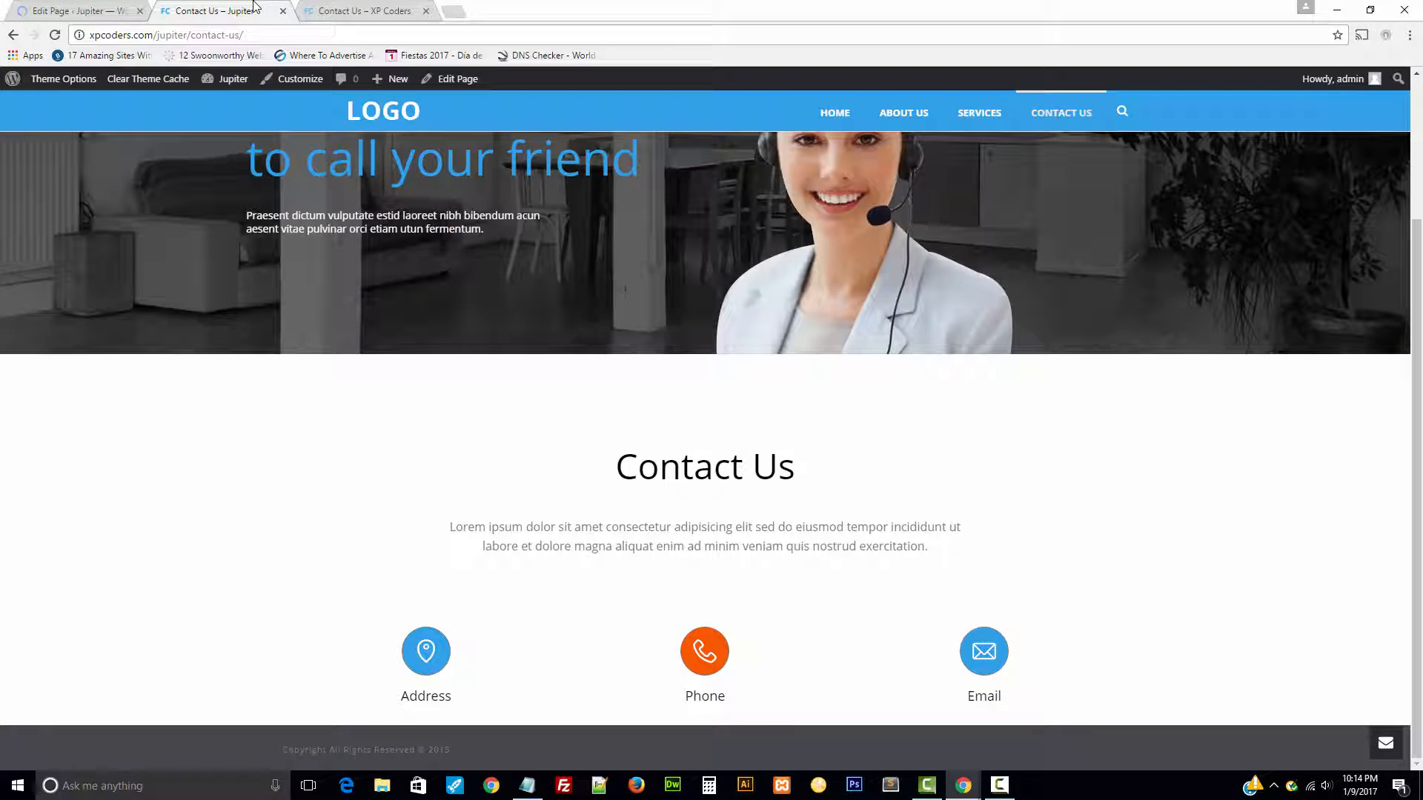
{"action": "key", "text": "F5"}
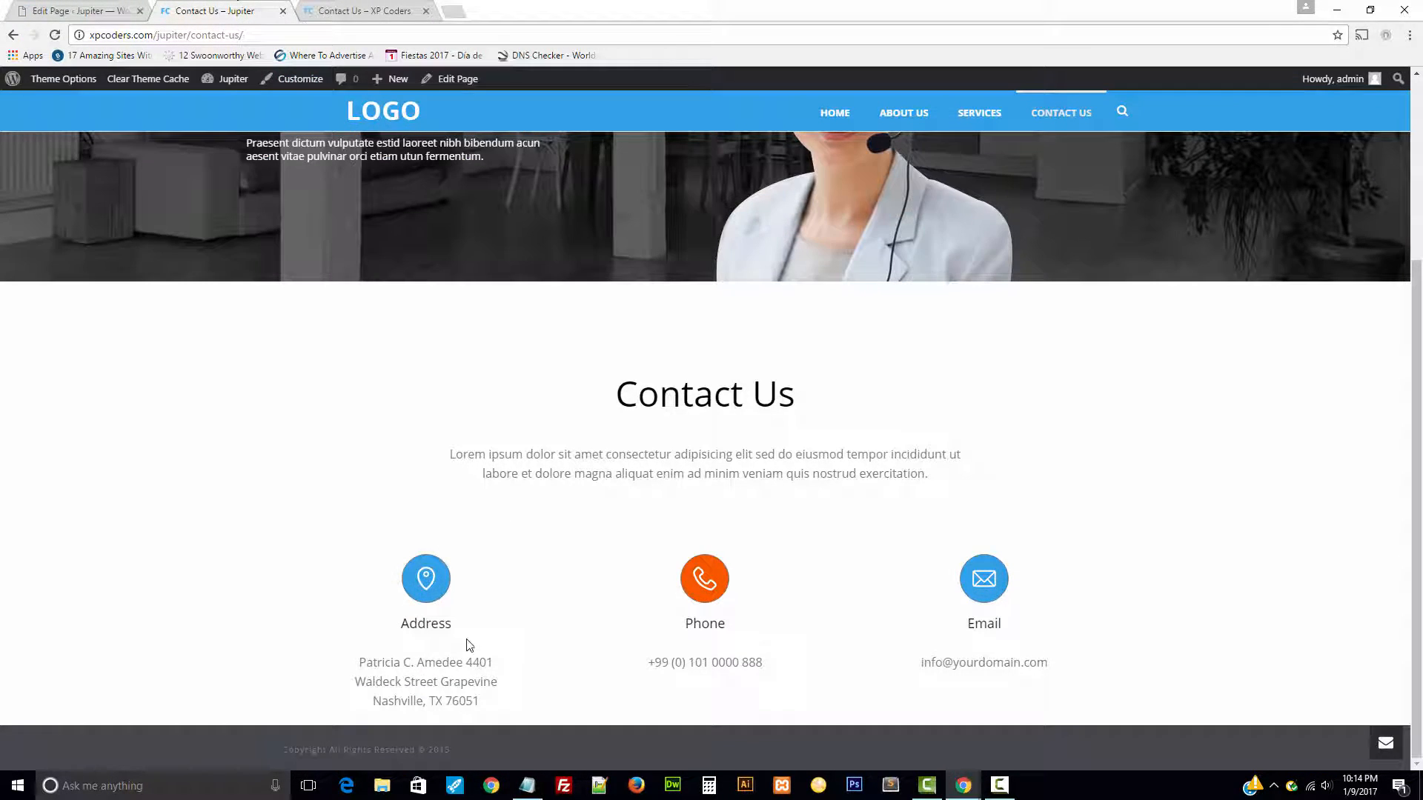
{"action": "left_click_drag", "start_coordinate": [1074, 670], "coordinate": [306, 655]}
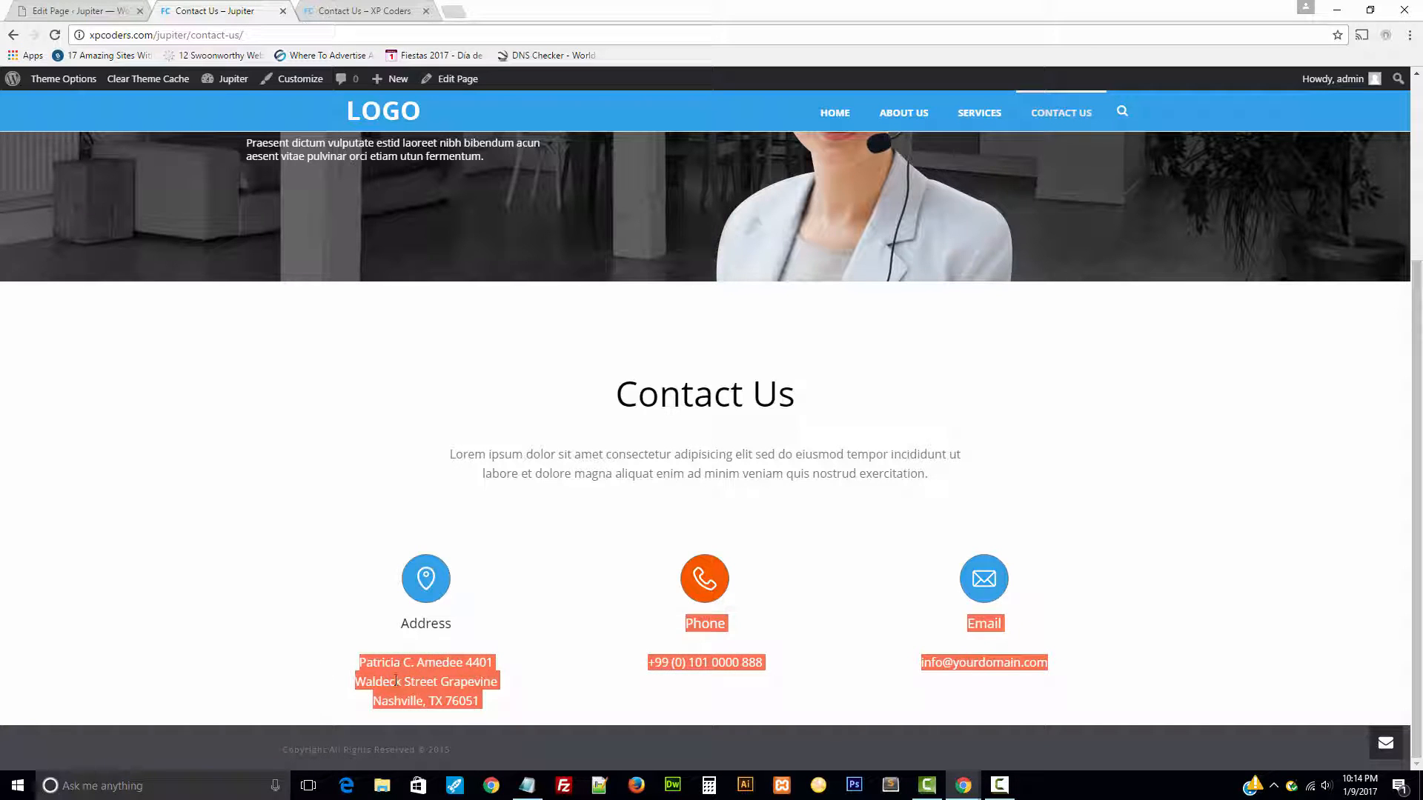
{"action": "left_click", "coordinate": [515, 692]}
- Review the Write Us Here section on the reference page and add a Page Section element below the icon columns in the editor
{"action": "left_click", "coordinate": [363, 11]}
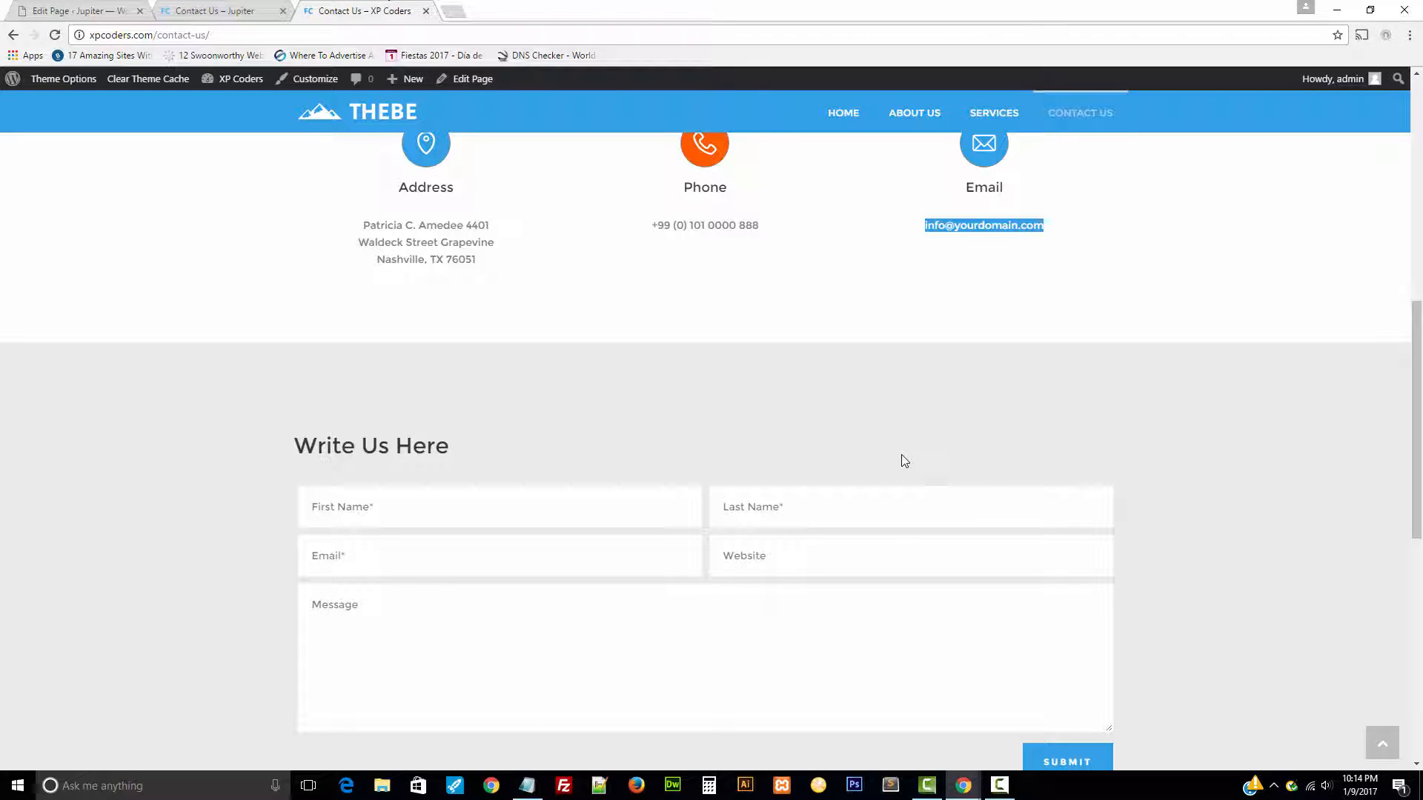
{"action": "scroll", "coordinate": [860, 427], "scroll_direction": "down", "scroll_amount": 2}
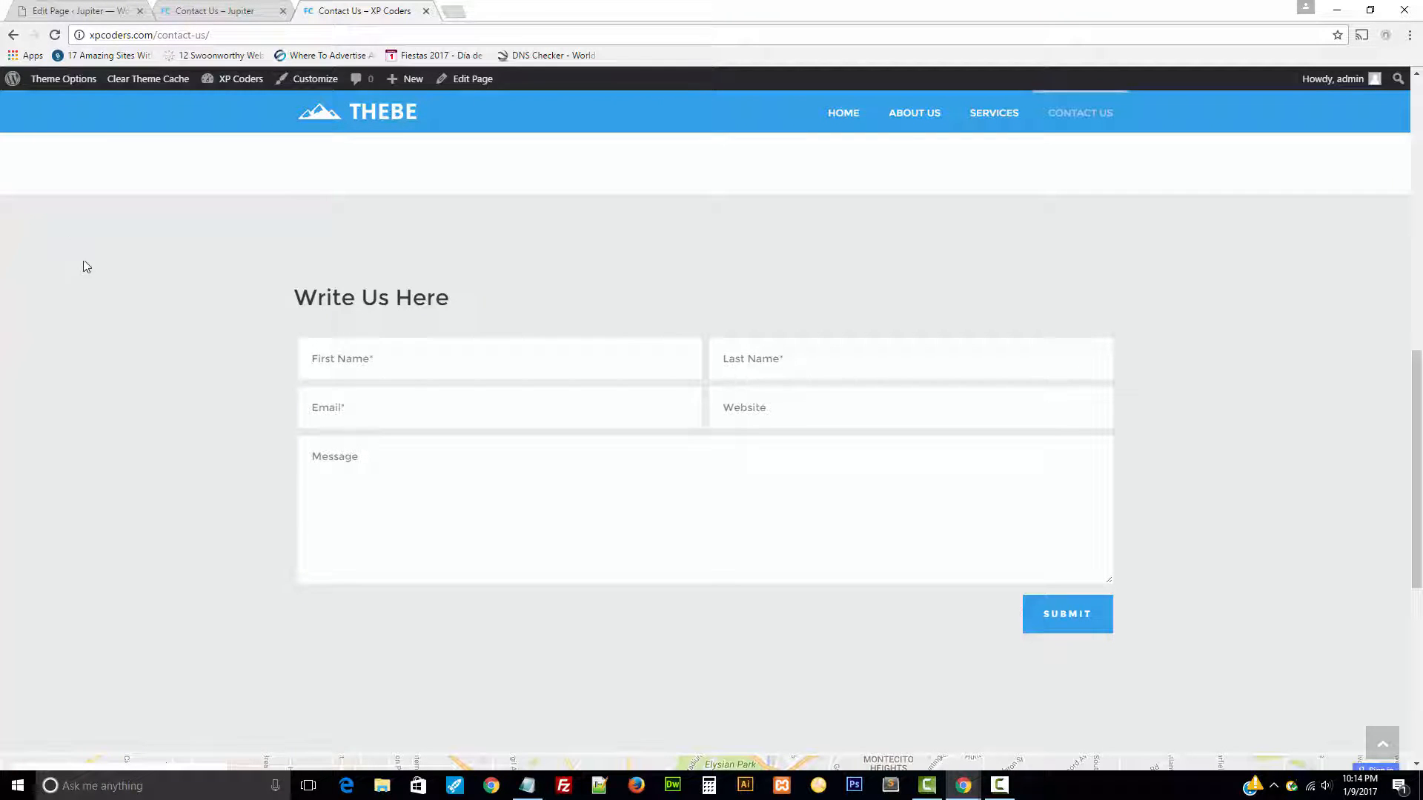
{"action": "scroll", "coordinate": [88, 297], "scroll_direction": "down", "scroll_amount": 4}
{"action": "scroll", "coordinate": [87, 297], "scroll_direction": "up", "scroll_amount": 3}
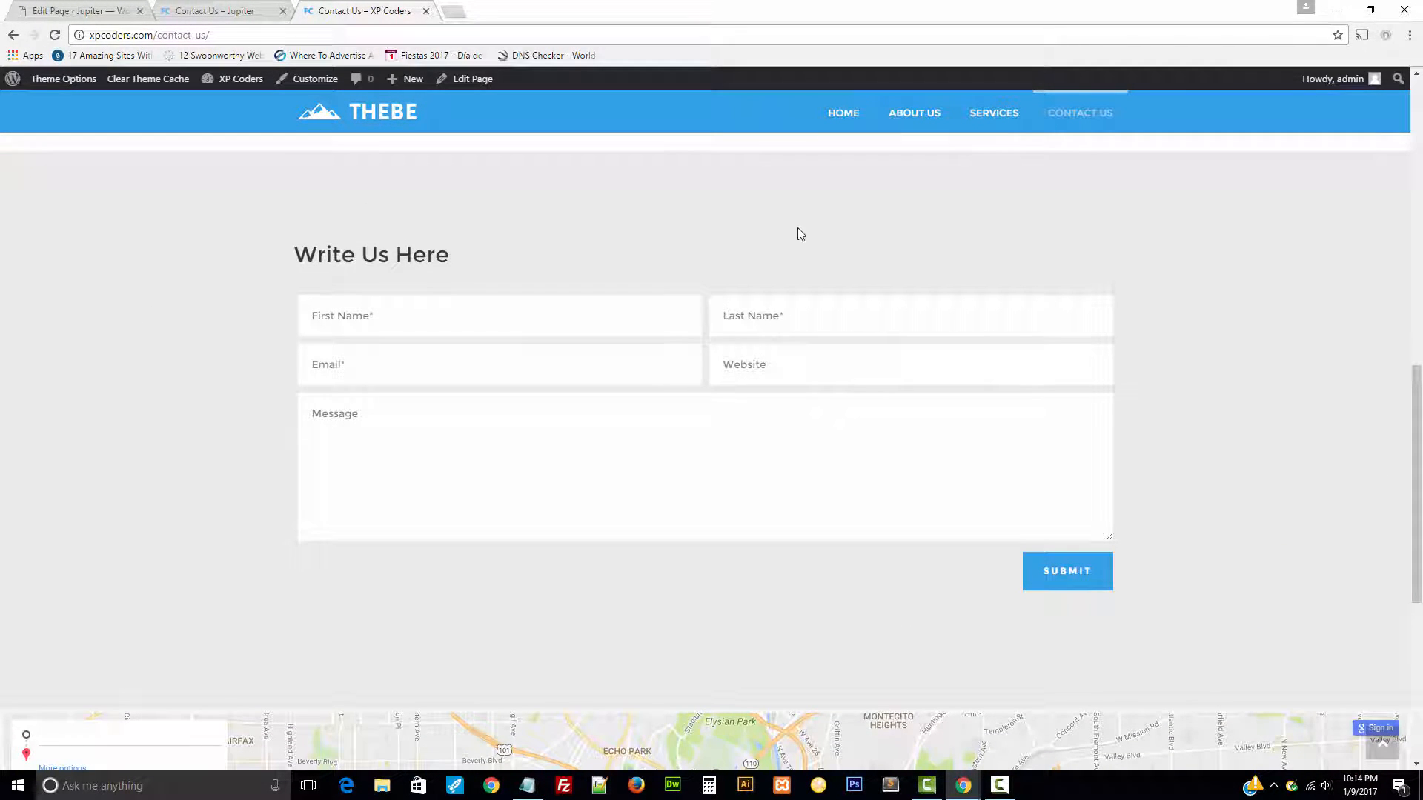
{"action": "left_click", "coordinate": [62, 6]}
{"action": "scroll", "coordinate": [445, 371], "scroll_direction": "down", "scroll_amount": 10}
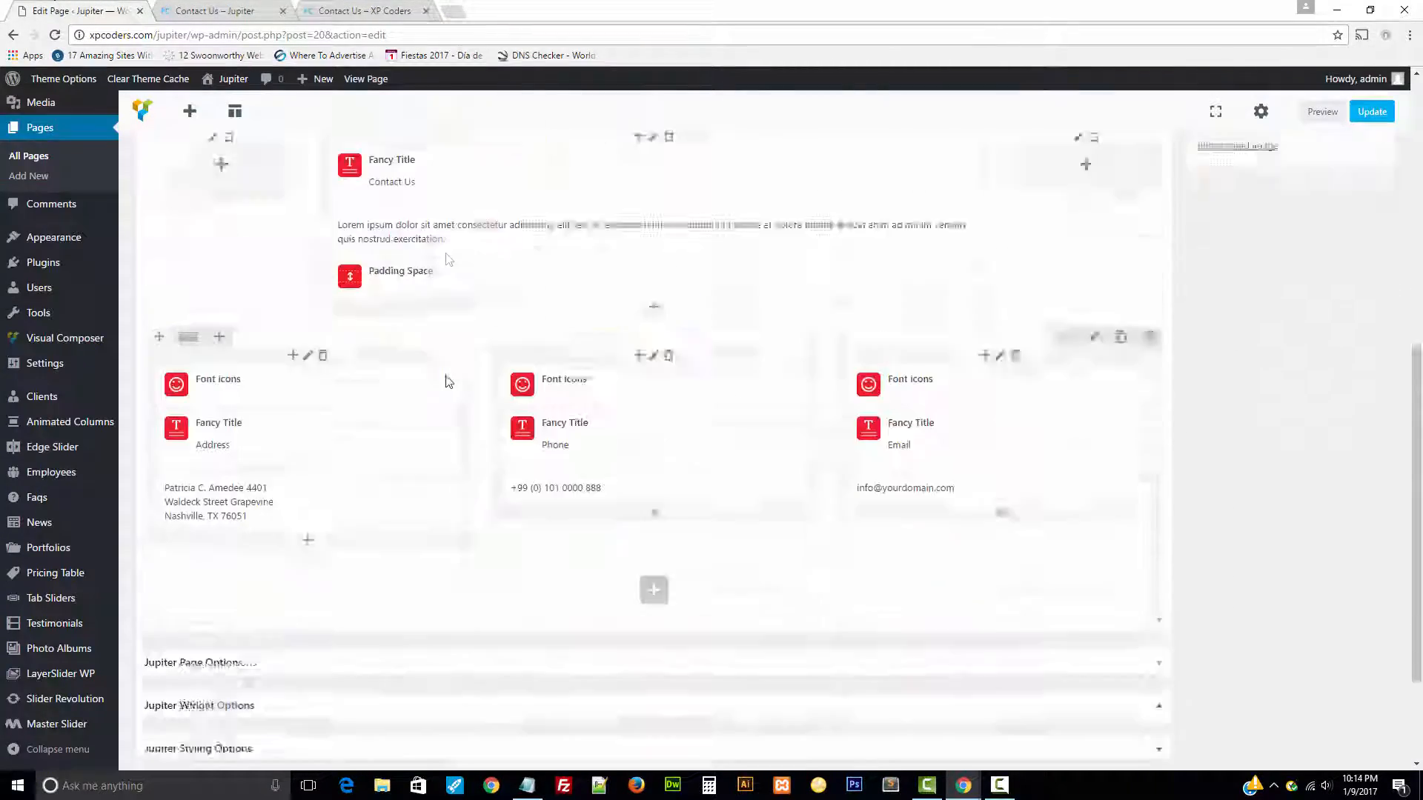
{"action": "left_click", "coordinate": [653, 428]}
{"action": "scroll", "coordinate": [741, 474], "scroll_direction": "down", "scroll_amount": 5}
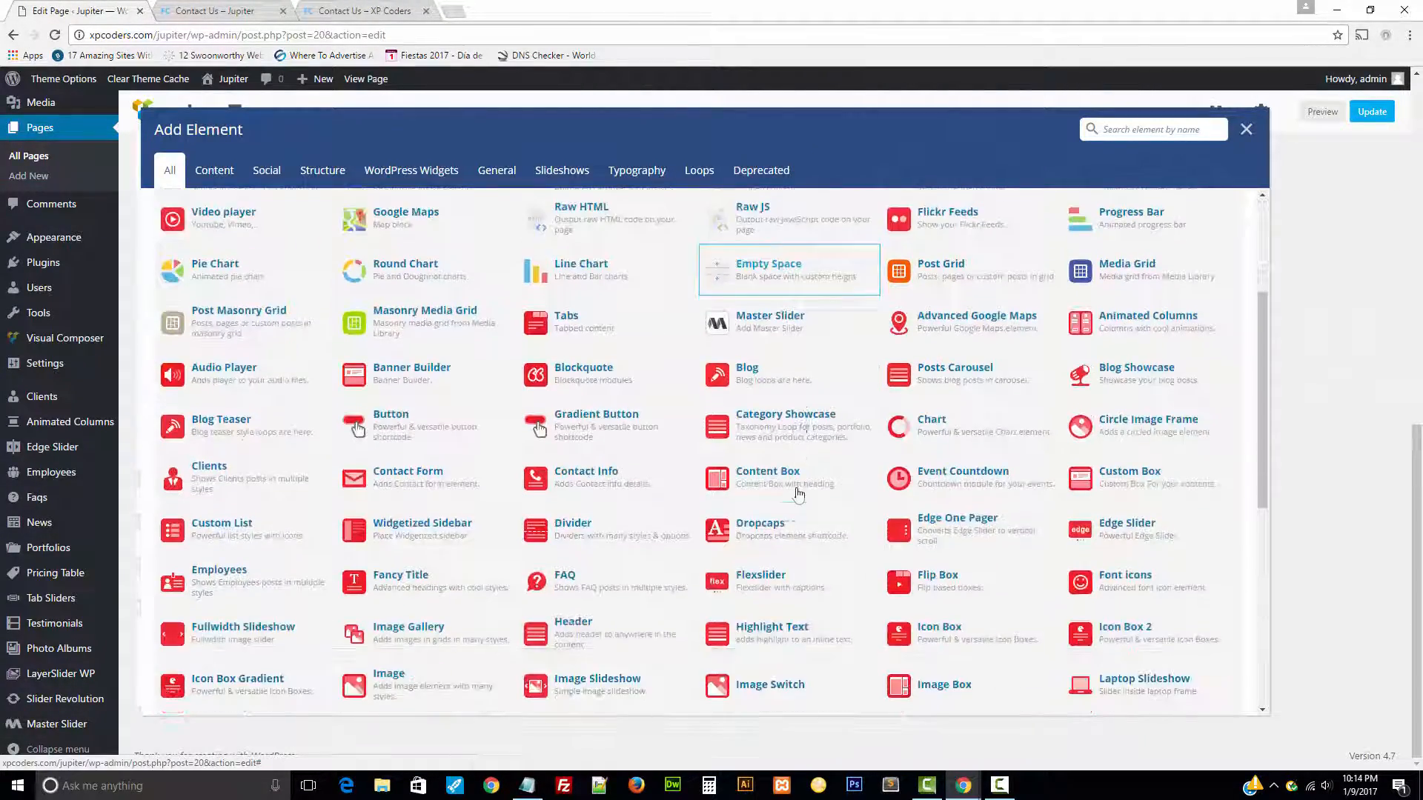
{"action": "scroll", "coordinate": [815, 526], "scroll_direction": "down", "scroll_amount": 1}
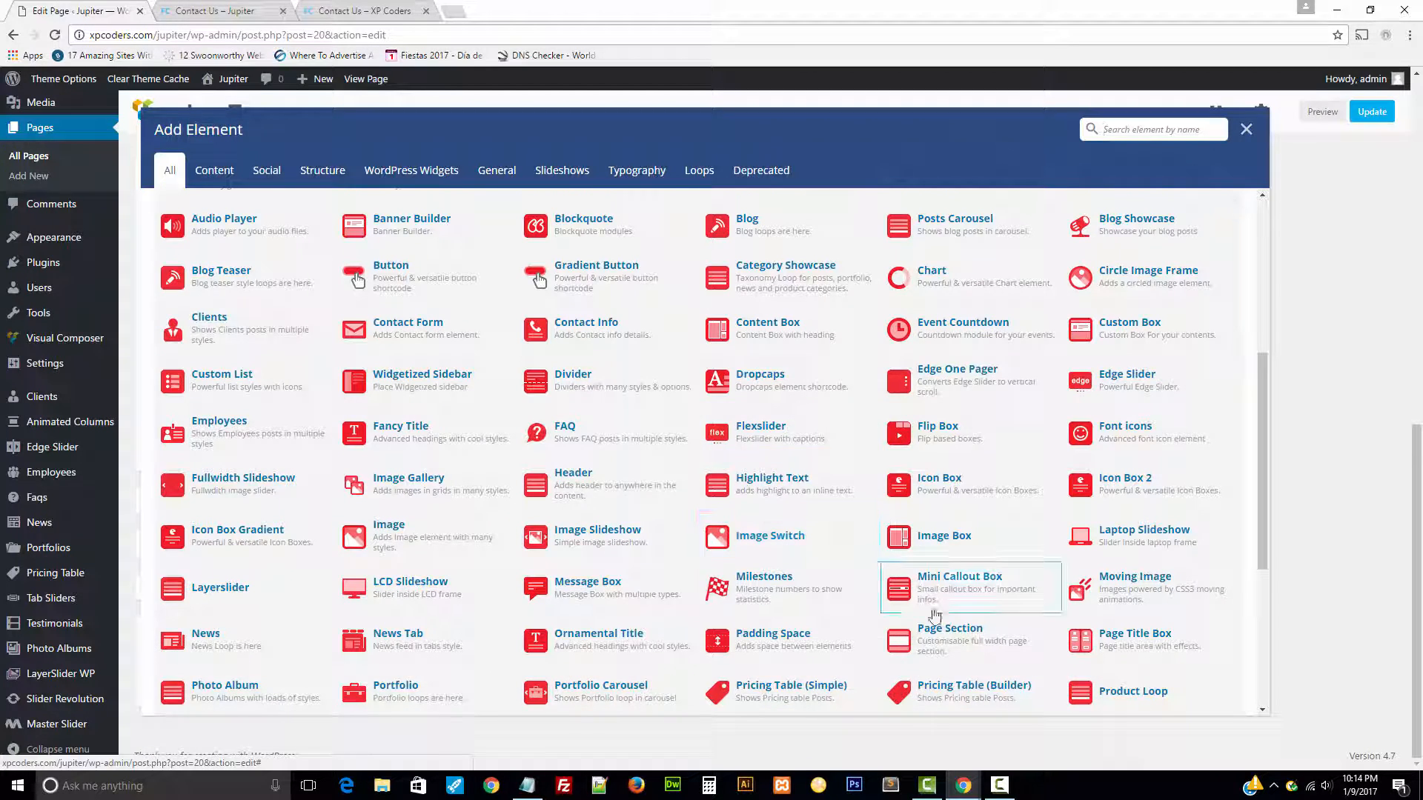
{"action": "left_click", "coordinate": [932, 636]}
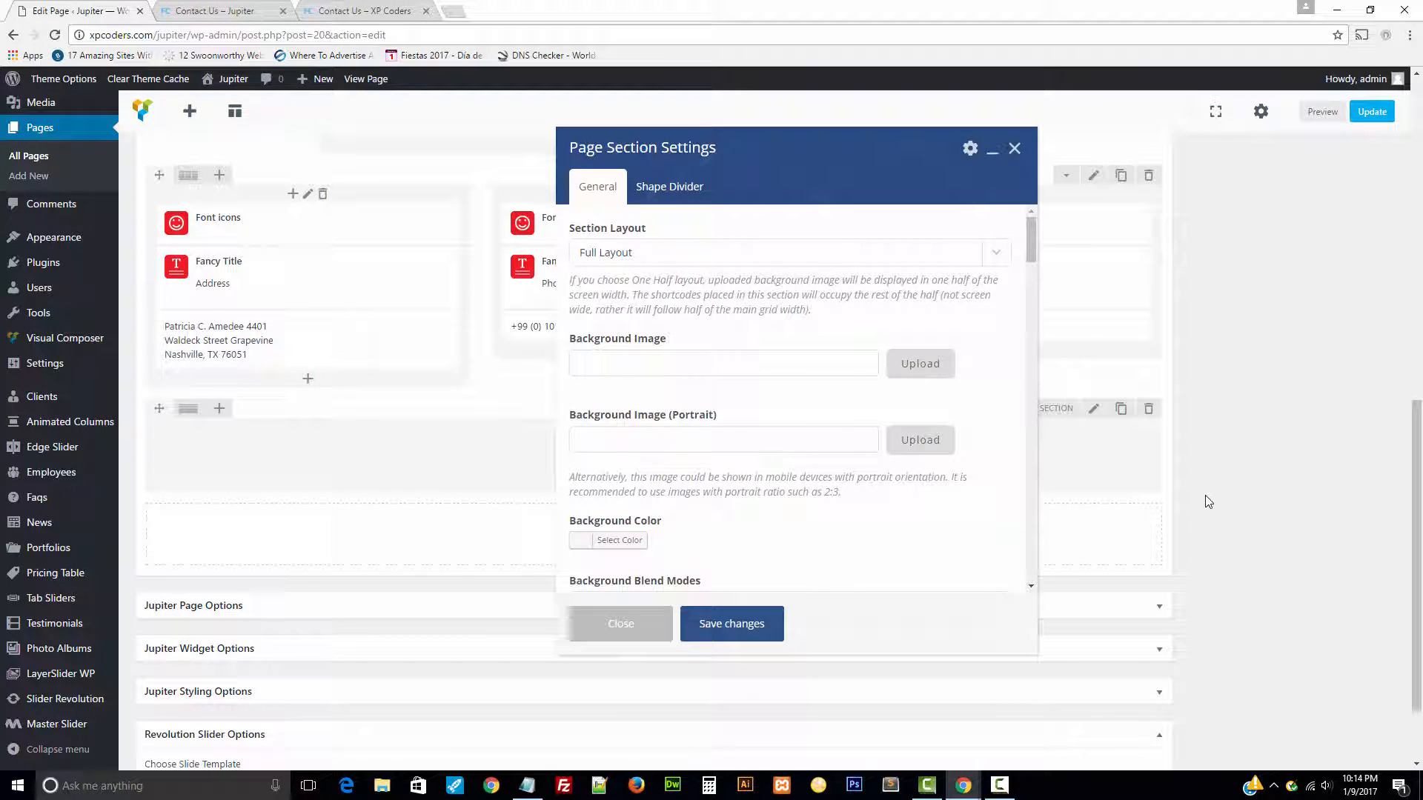
- Set the new page section's background color to #ebebeb
{"action": "scroll", "coordinate": [857, 483], "scroll_direction": "down", "scroll_amount": 1}
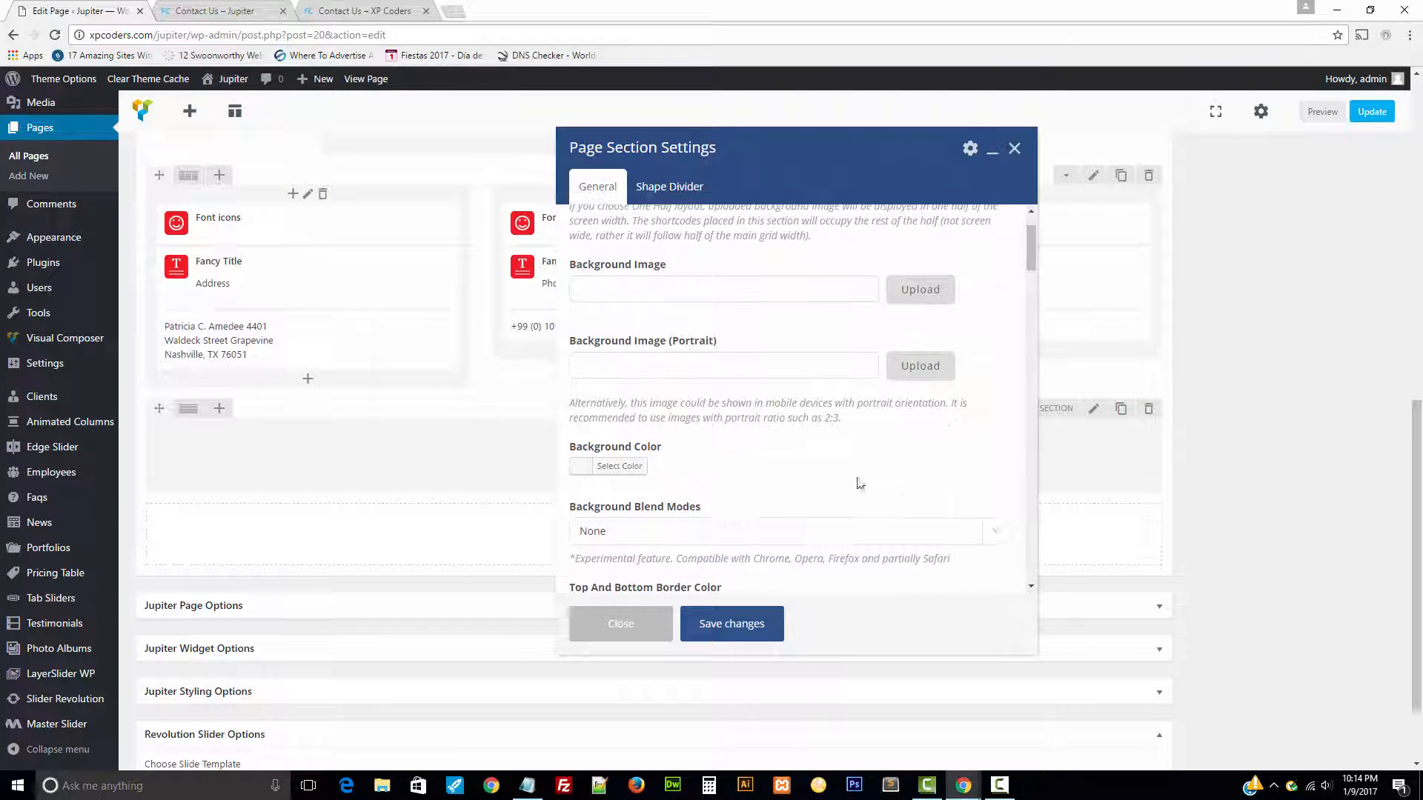
{"action": "left_click", "coordinate": [581, 469]}
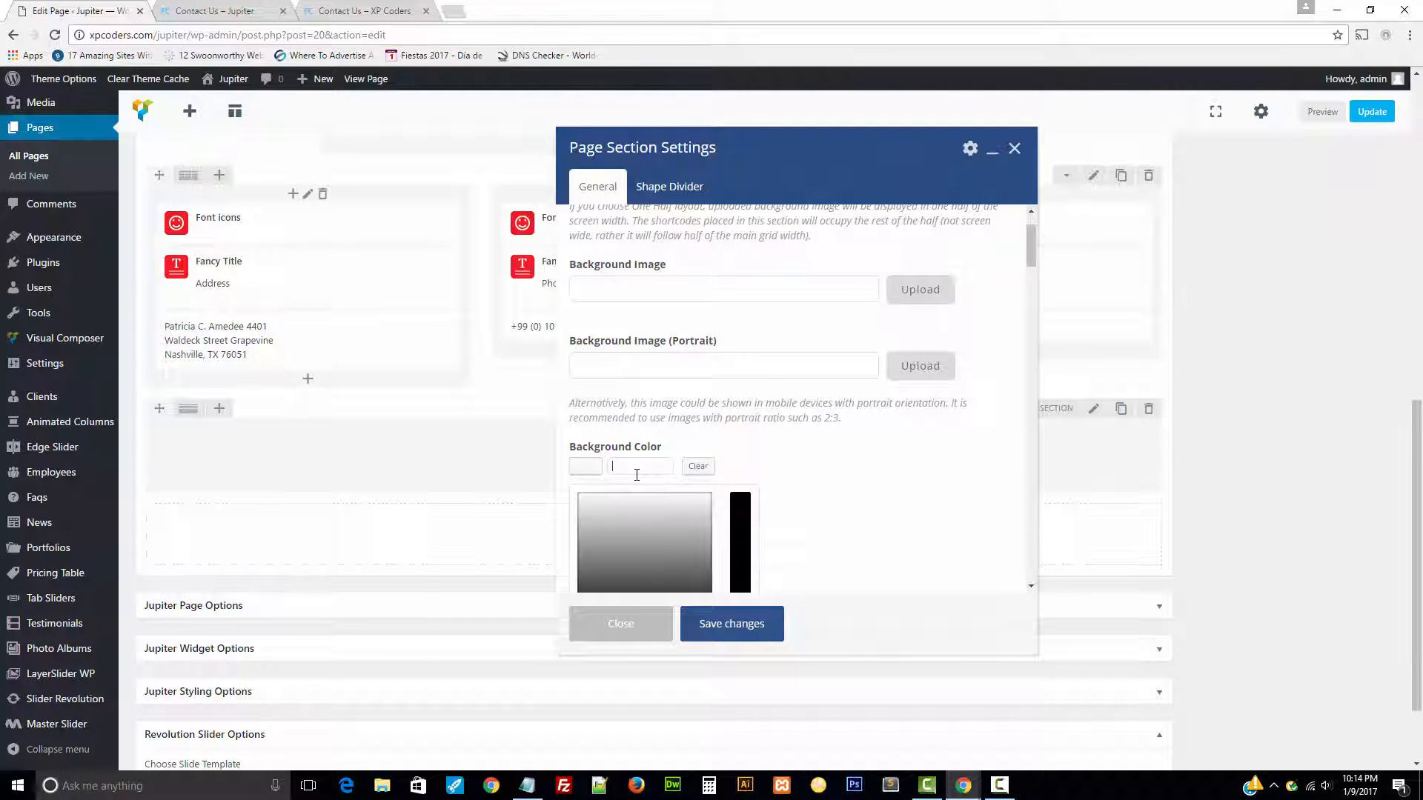
{"action": "type", "text": "#ebeb"}
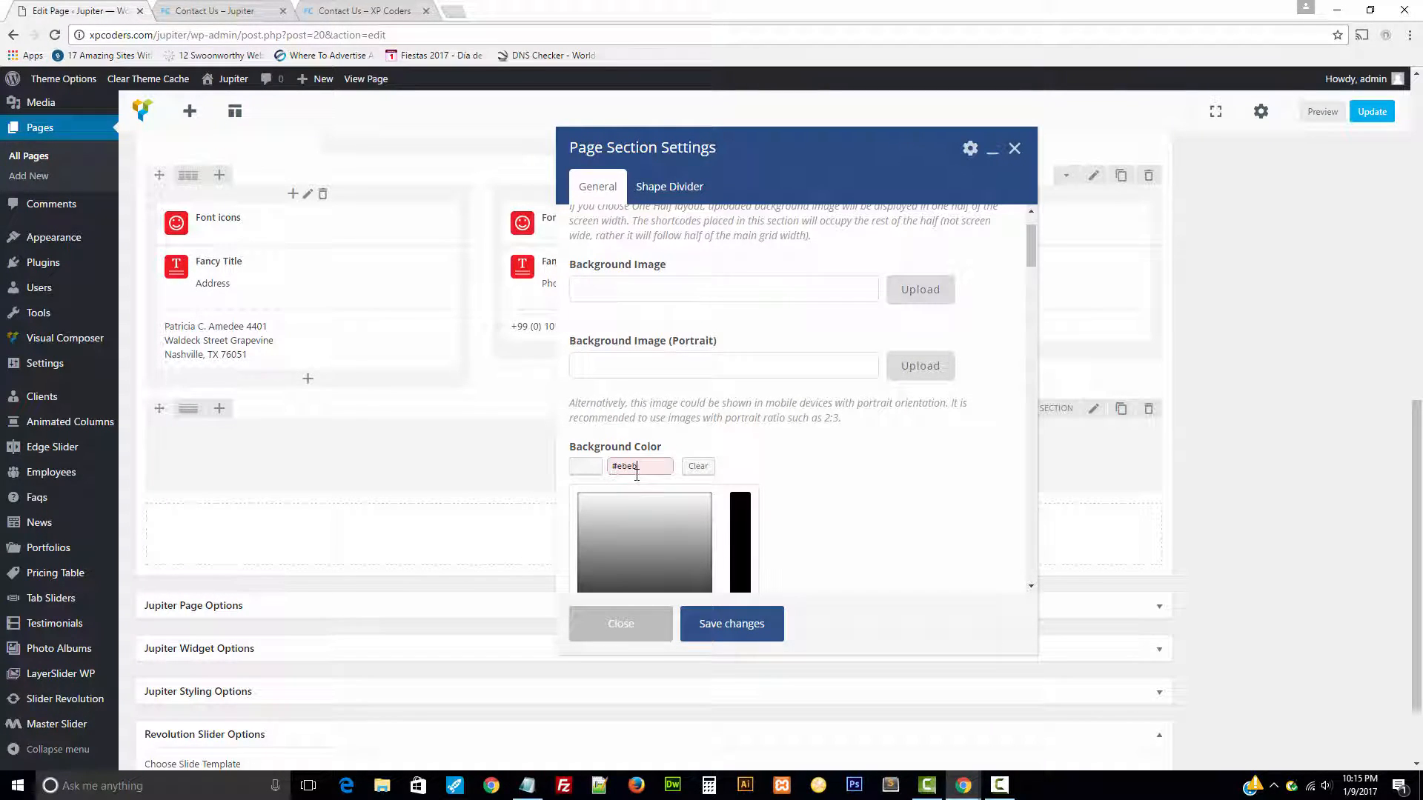
{"action": "type", "text": "eb"}
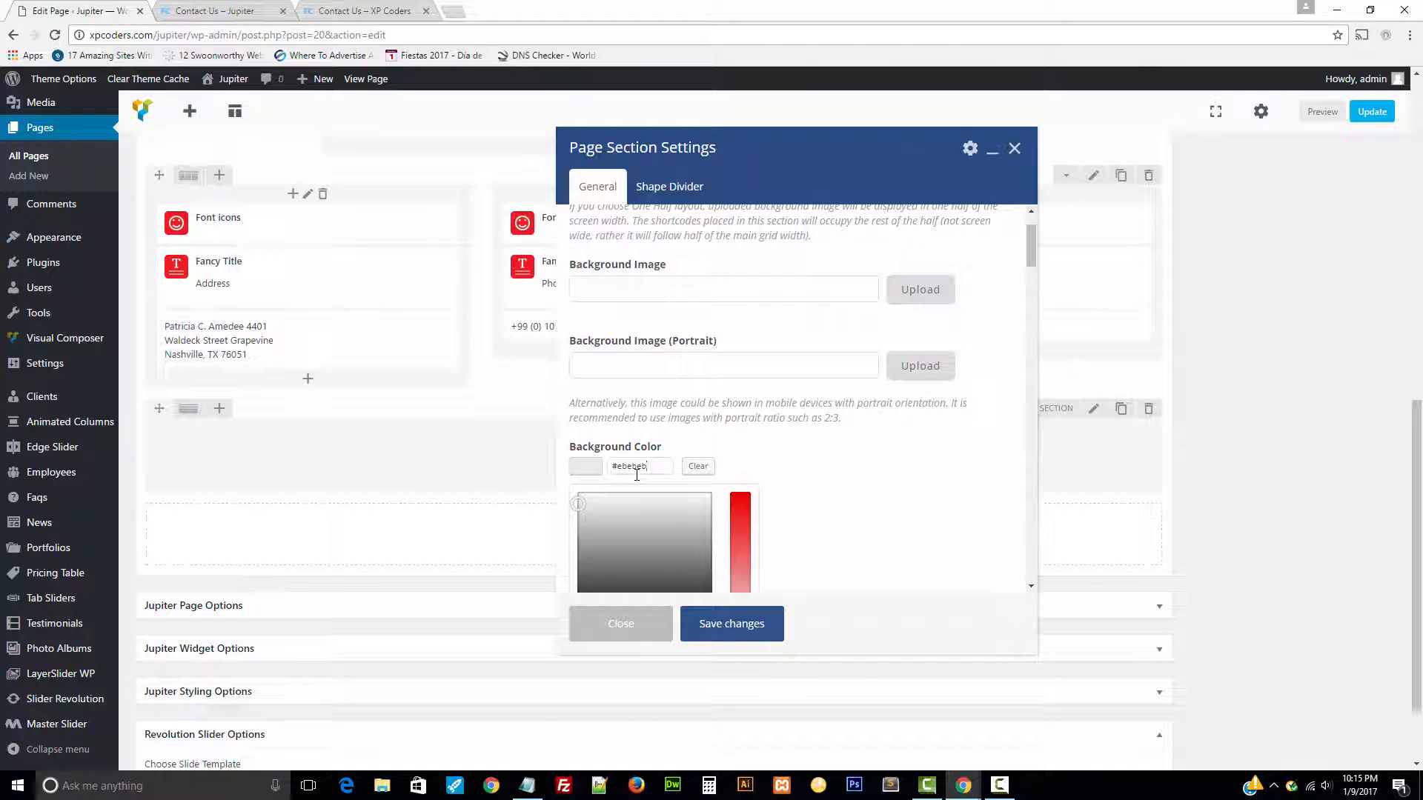
- Set the grey page section's bottom padding to 100 px and save its settings
{"action": "left_click", "coordinate": [842, 518]}
{"action": "scroll", "coordinate": [843, 515], "scroll_direction": "down", "scroll_amount": 8}
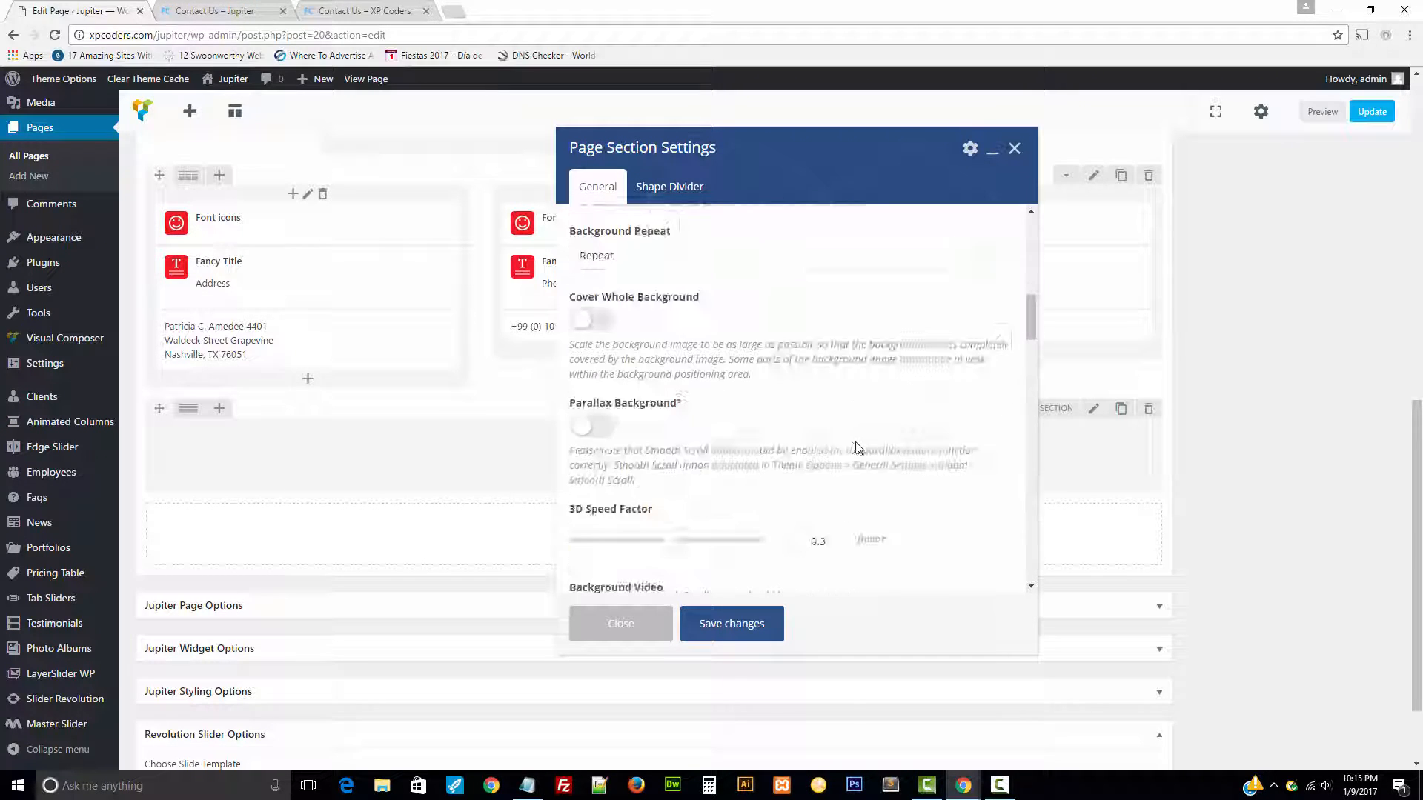
{"action": "scroll", "coordinate": [857, 447], "scroll_direction": "down", "scroll_amount": 10}
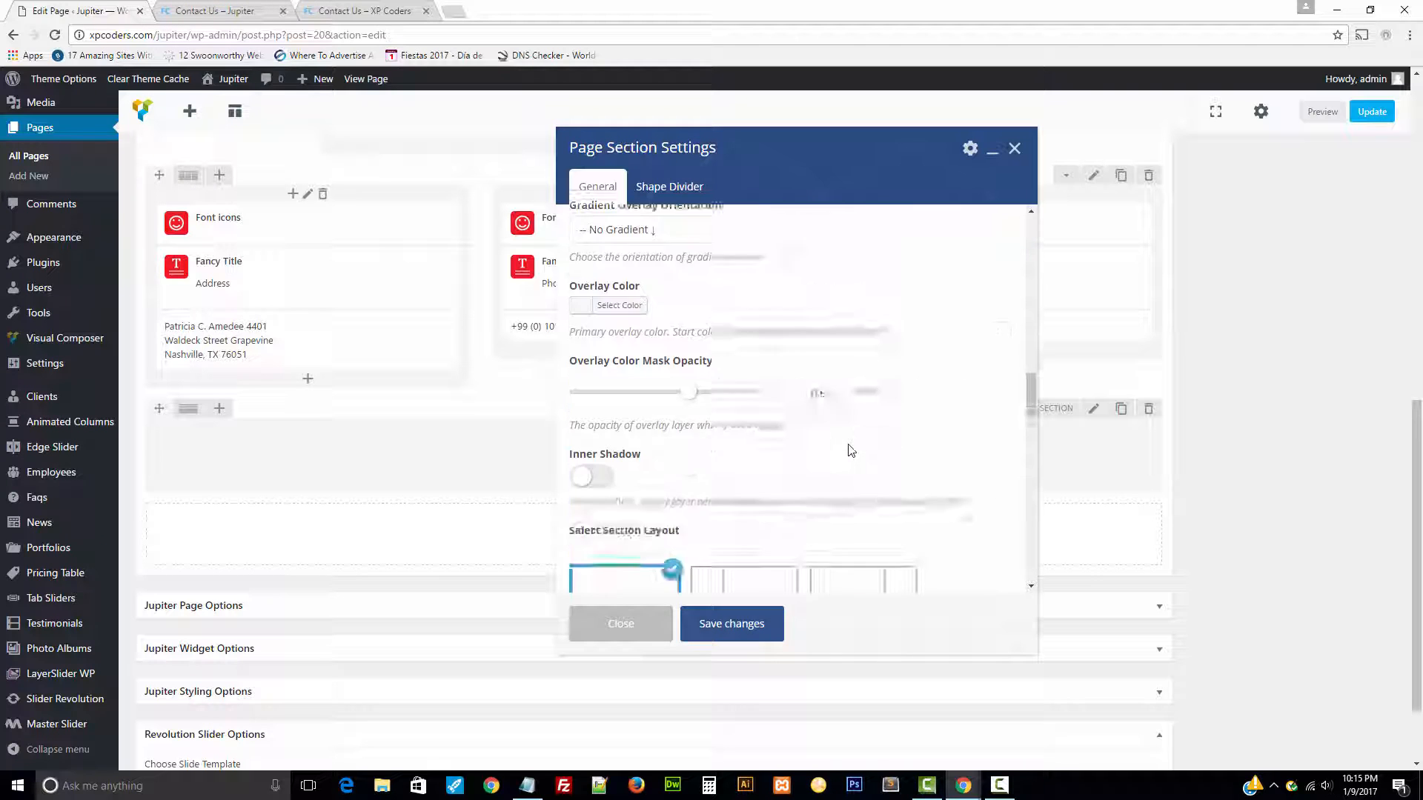
{"action": "scroll", "coordinate": [851, 450], "scroll_direction": "down", "scroll_amount": 10}
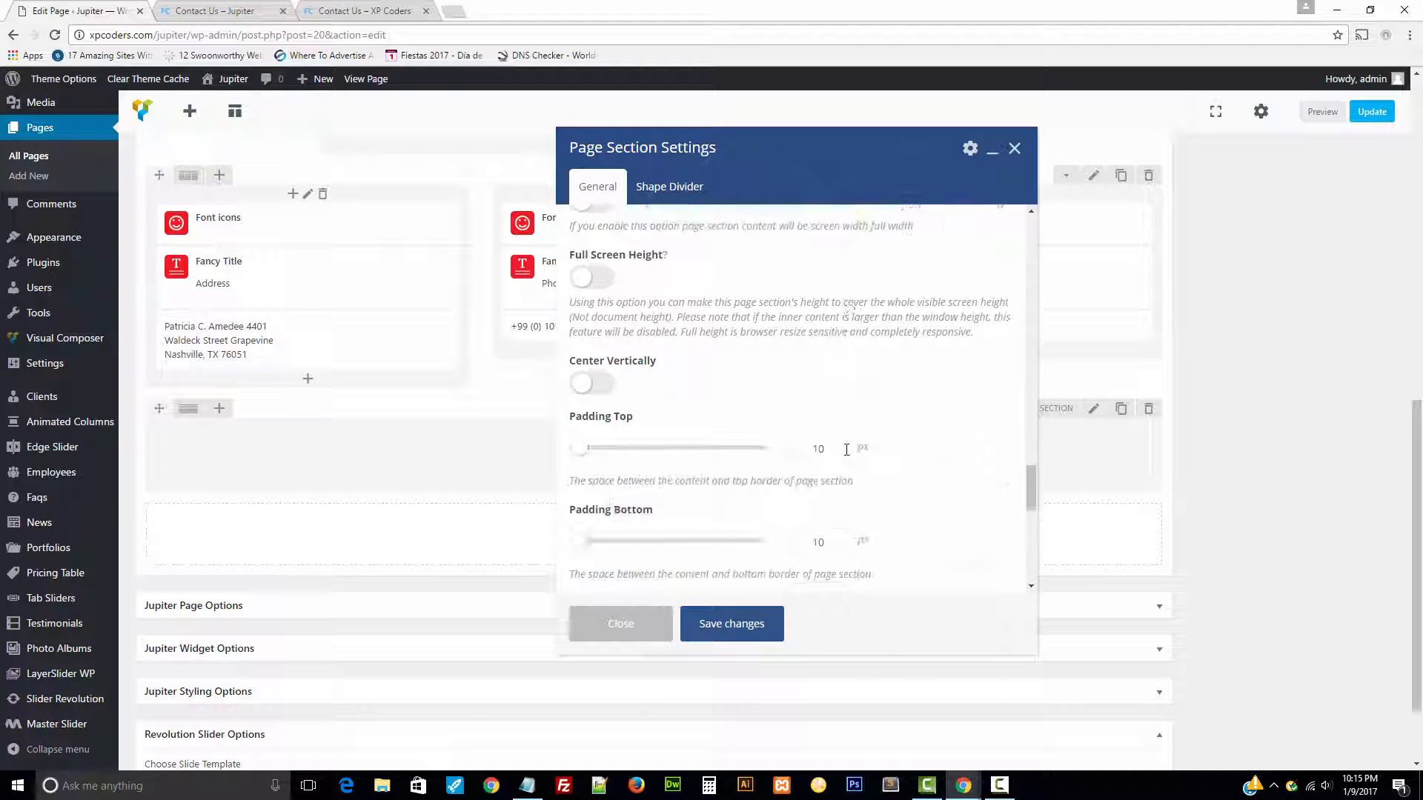
{"action": "scroll", "coordinate": [846, 450], "scroll_direction": "down", "scroll_amount": 1}
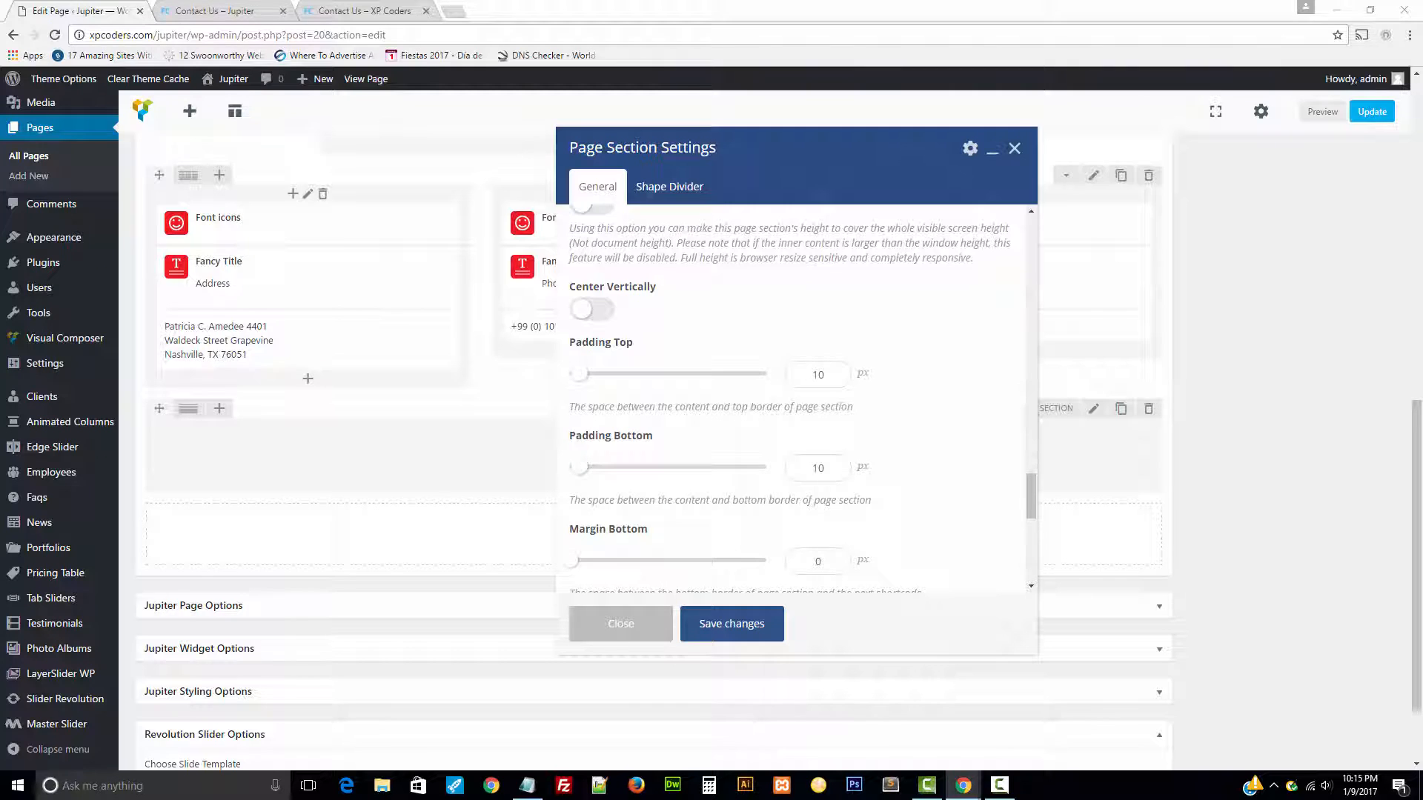
{"action": "scroll", "coordinate": [683, 498], "scroll_direction": "down", "scroll_amount": 2}
{"action": "scroll", "coordinate": [808, 334], "scroll_direction": "up", "scroll_amount": 2}
{"action": "scroll", "coordinate": [819, 482], "scroll_direction": "down", "scroll_amount": 3}
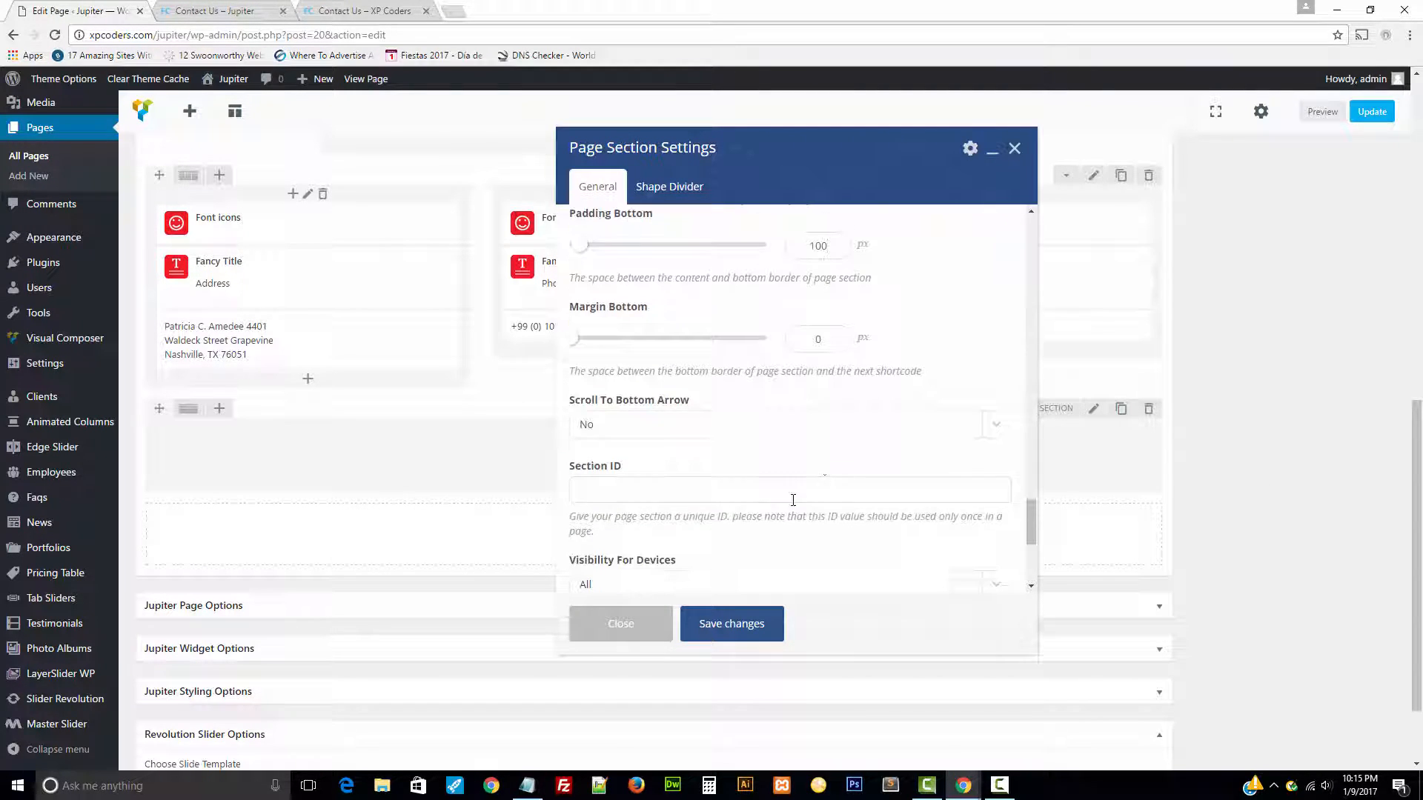
{"action": "left_click", "coordinate": [715, 630]}
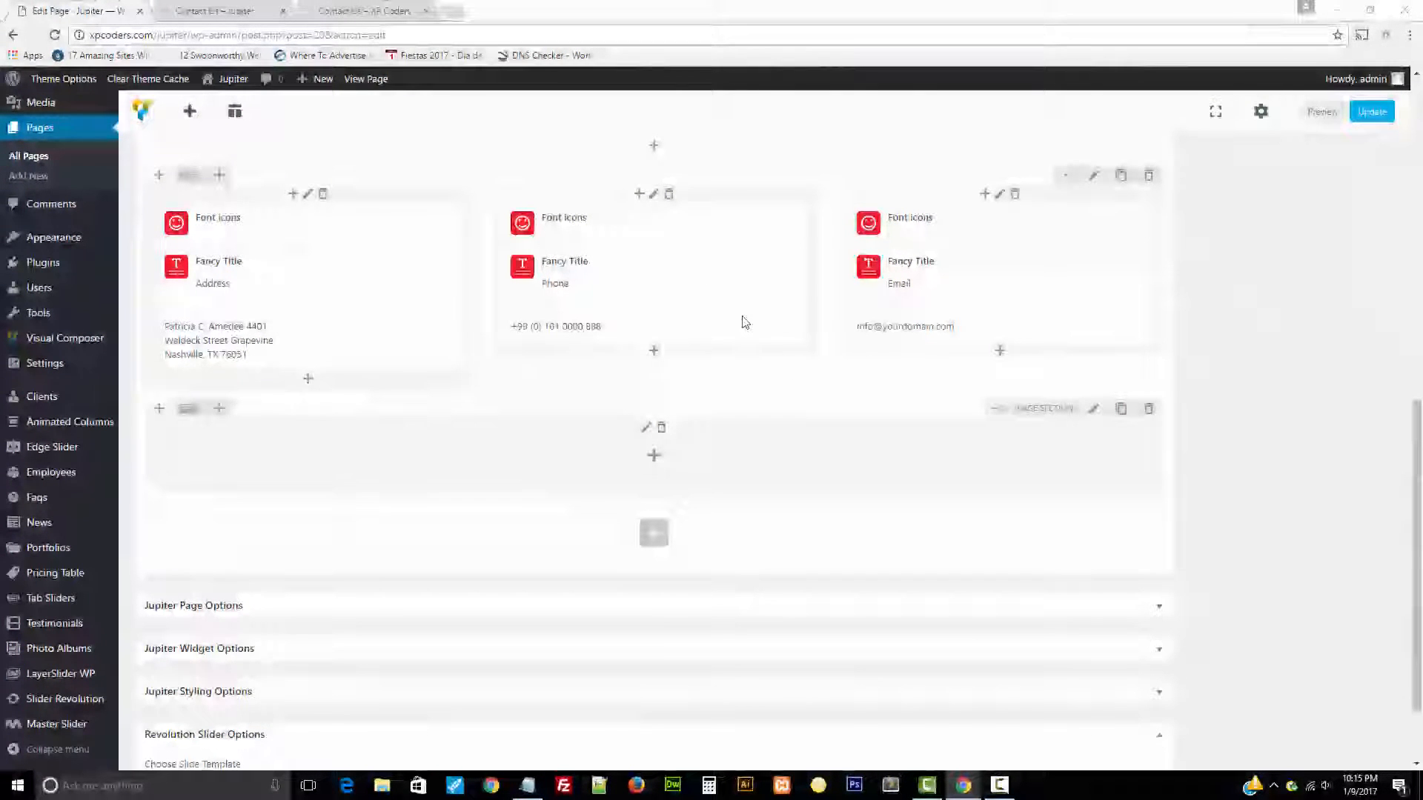
- Add a Fancy Title element to the grey page section with the heading "Write Us Here" copied from the reference Contact Us page
{"action": "left_click", "coordinate": [330, 9]}
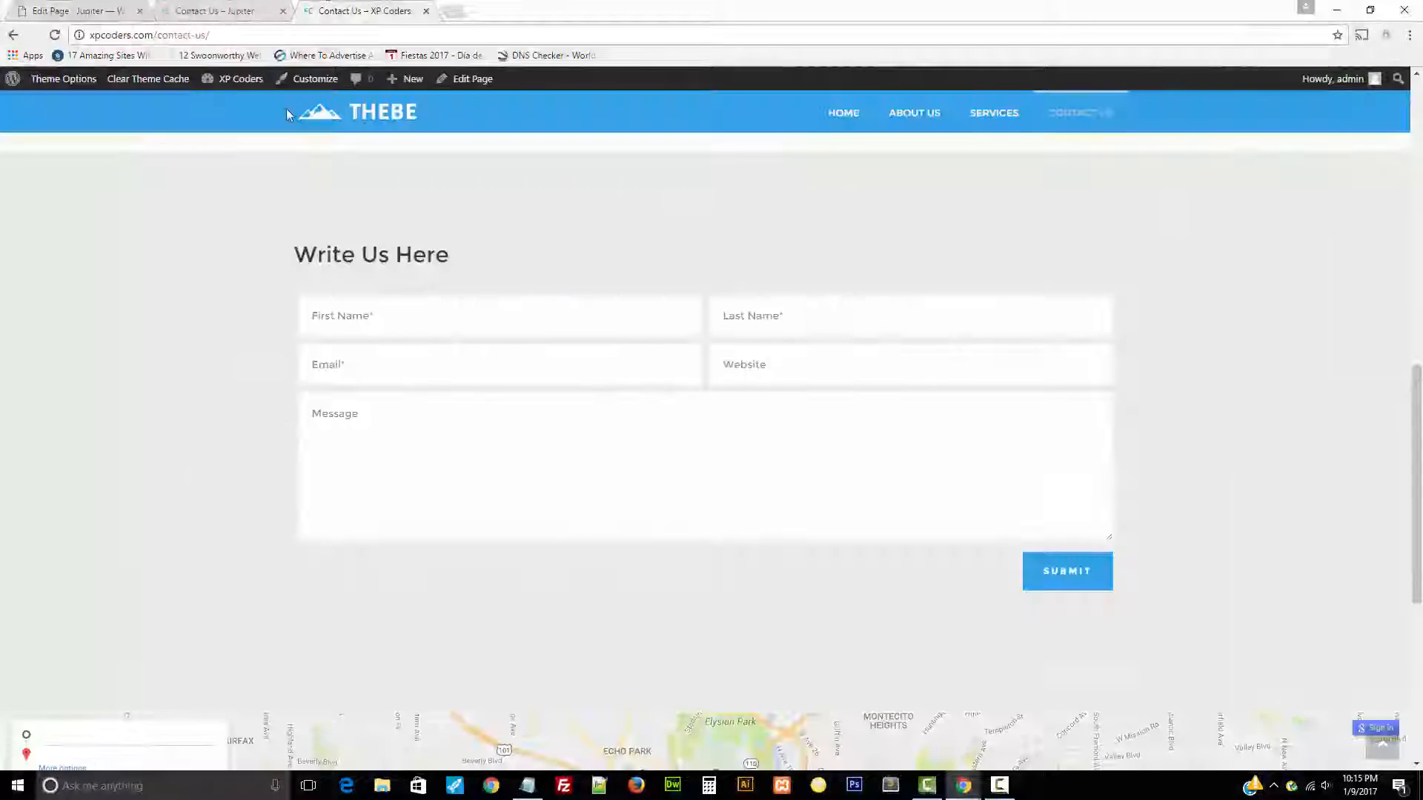
{"action": "left_click_drag", "start_coordinate": [492, 273], "coordinate": [215, 244]}
{"action": "key", "text": "ctrl+c"}
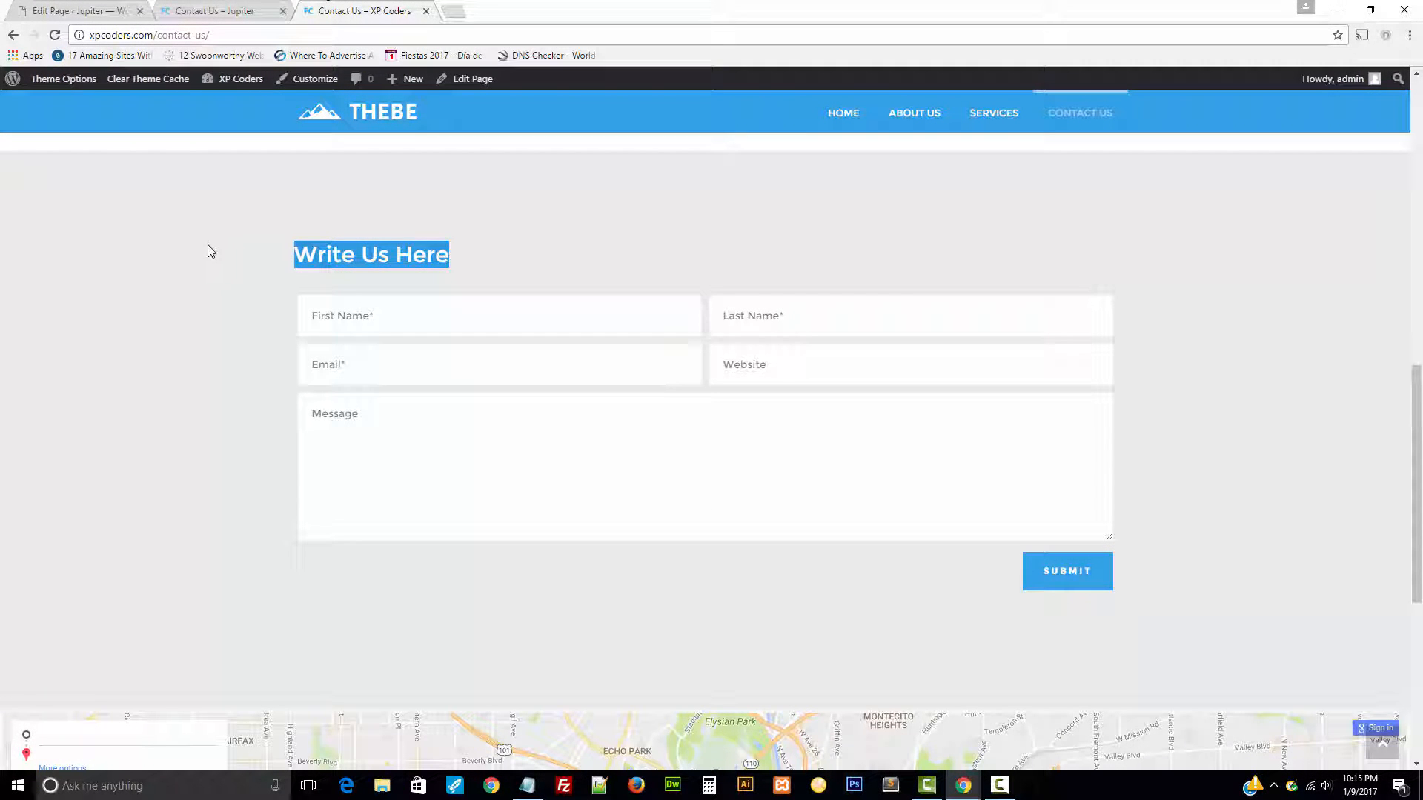
{"action": "left_click", "coordinate": [74, 10]}
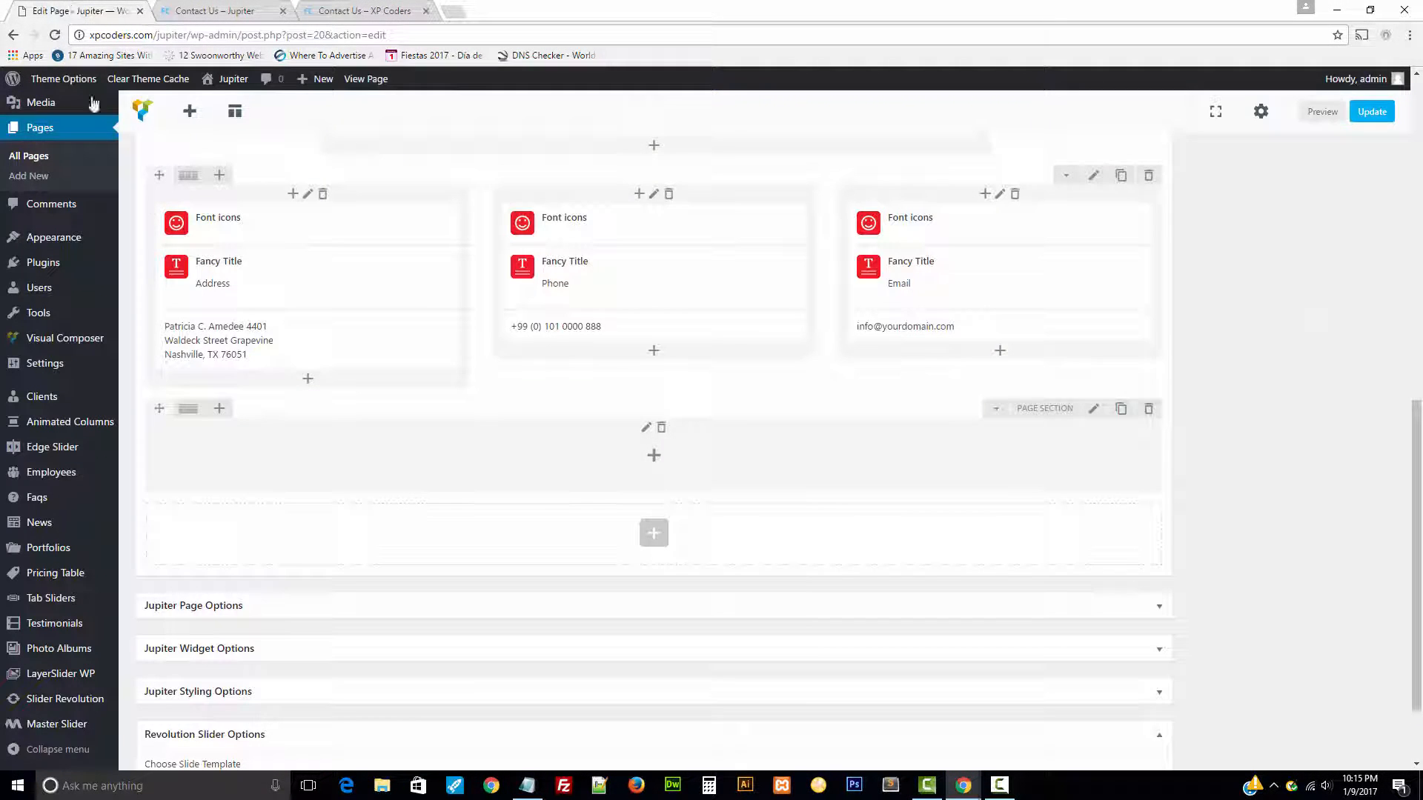
{"action": "left_click", "coordinate": [657, 461]}
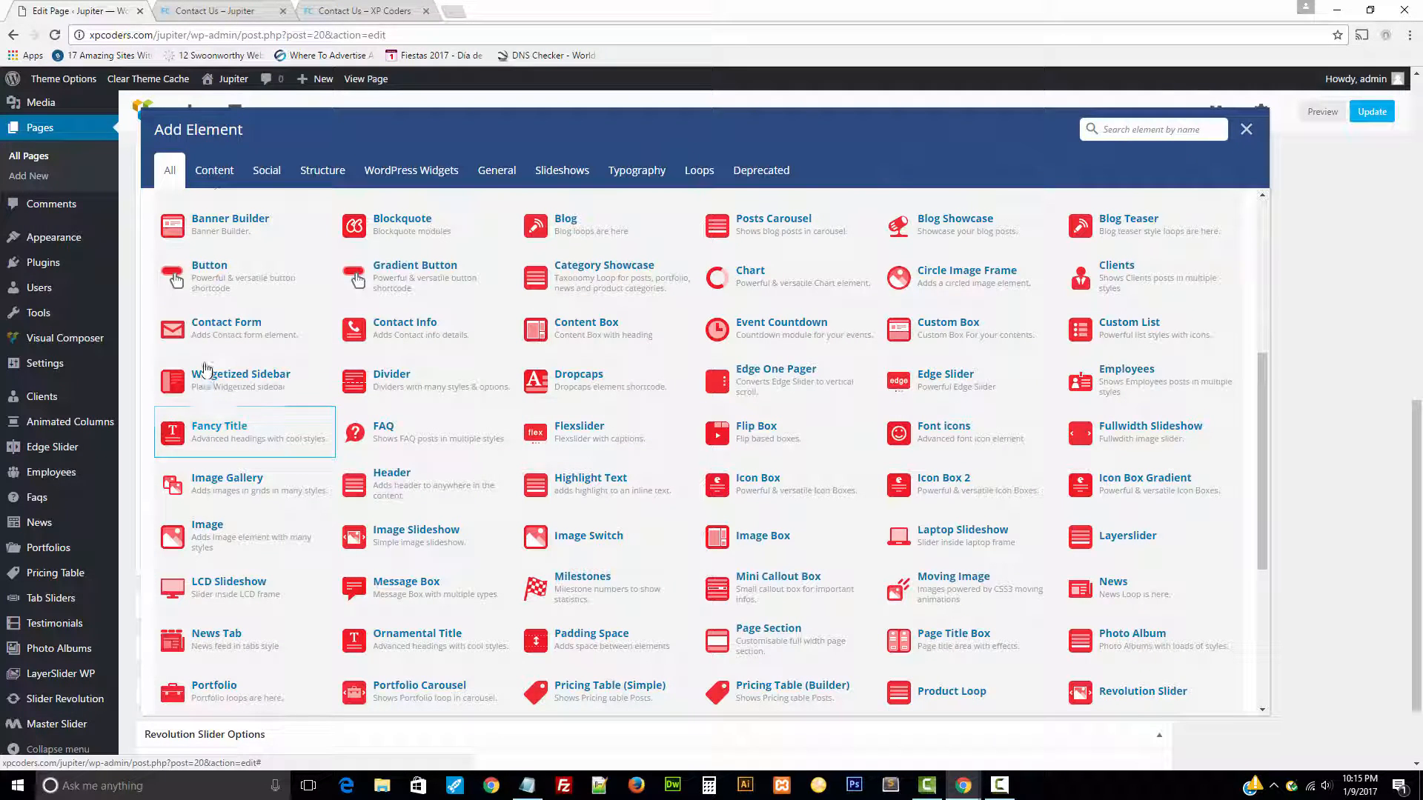
{"action": "left_click", "coordinate": [206, 445]}
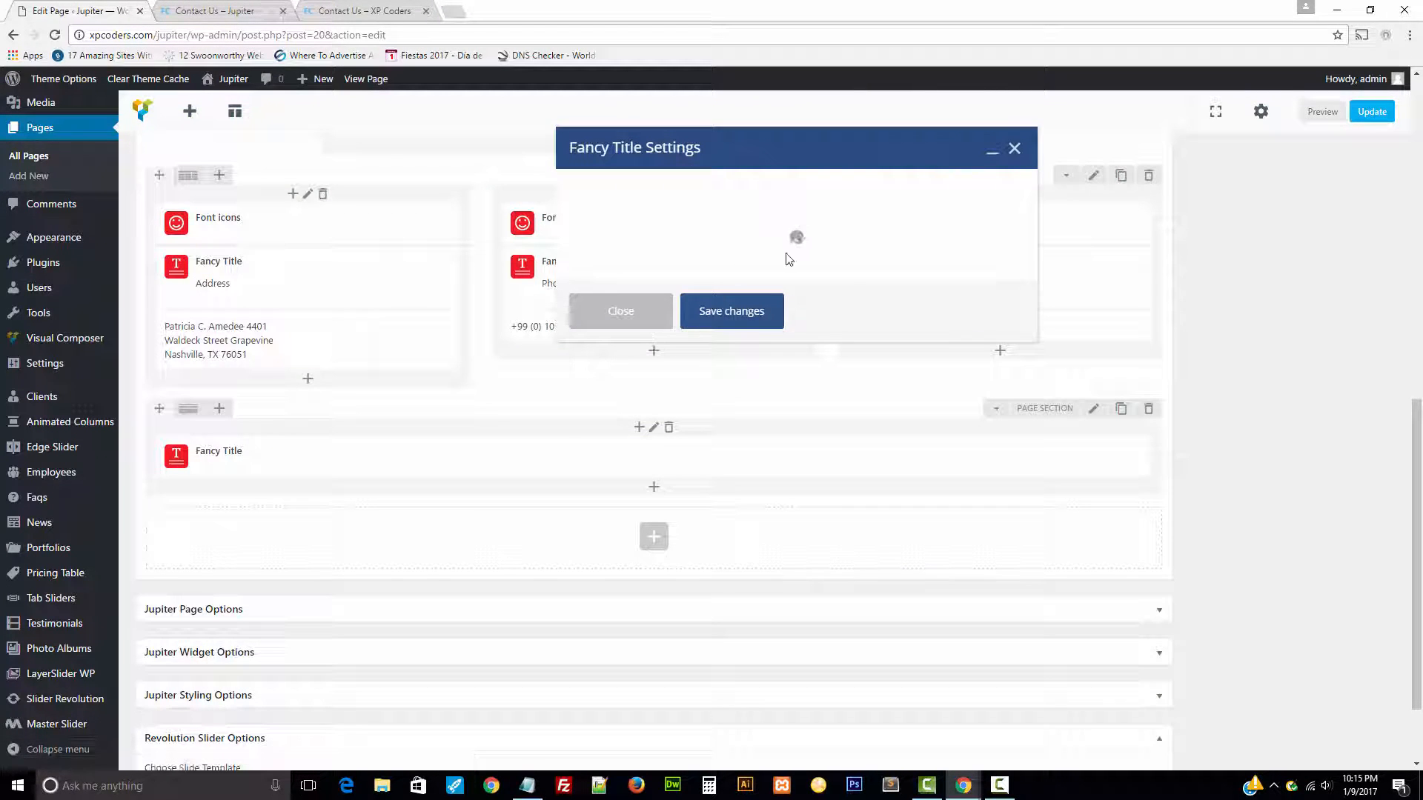
{"action": "left_click", "coordinate": [826, 339]}
{"action": "key", "text": "ctrl+v"}
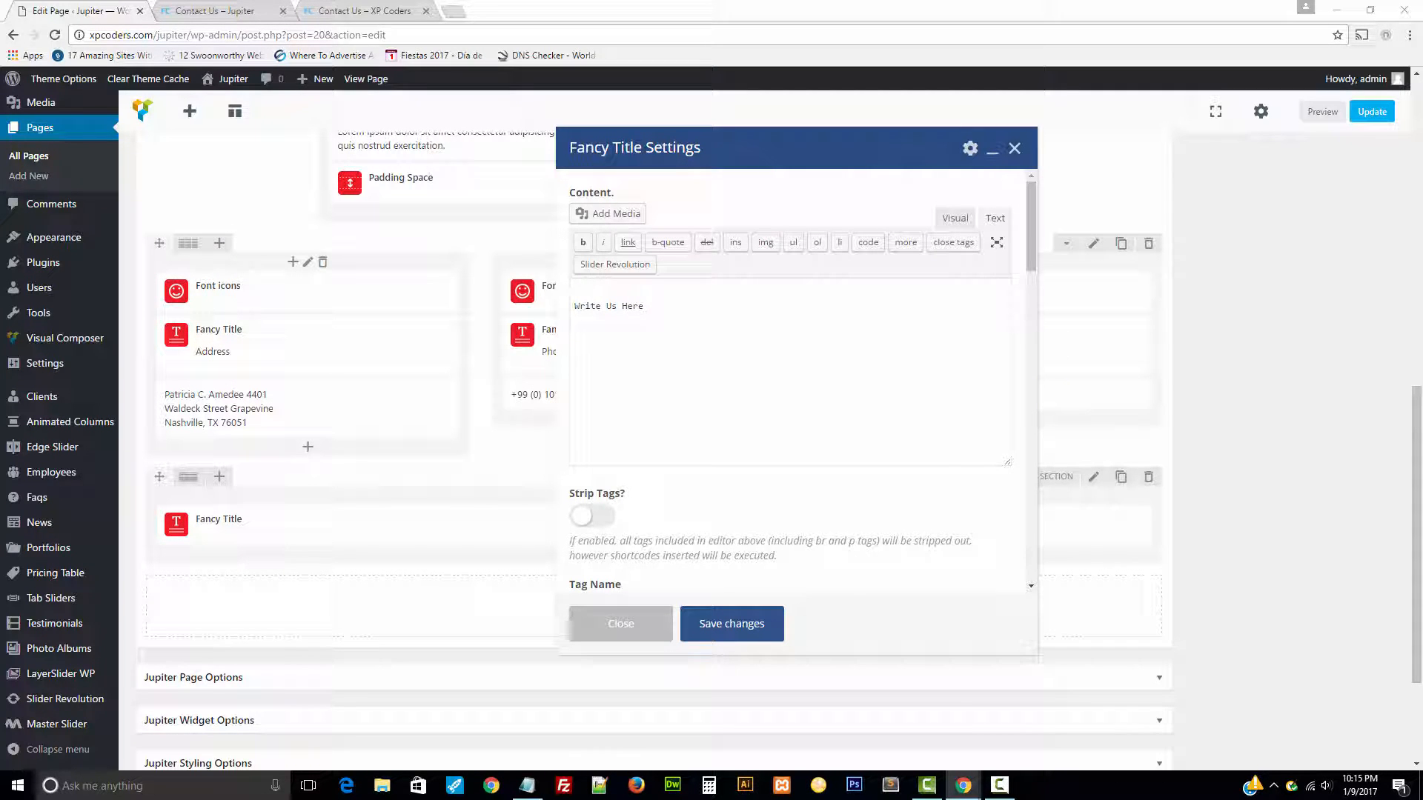
- Set the Write Us Here title's text color to black and its font size to 30 px
{"action": "scroll", "coordinate": [674, 453], "scroll_direction": "down", "scroll_amount": 5}
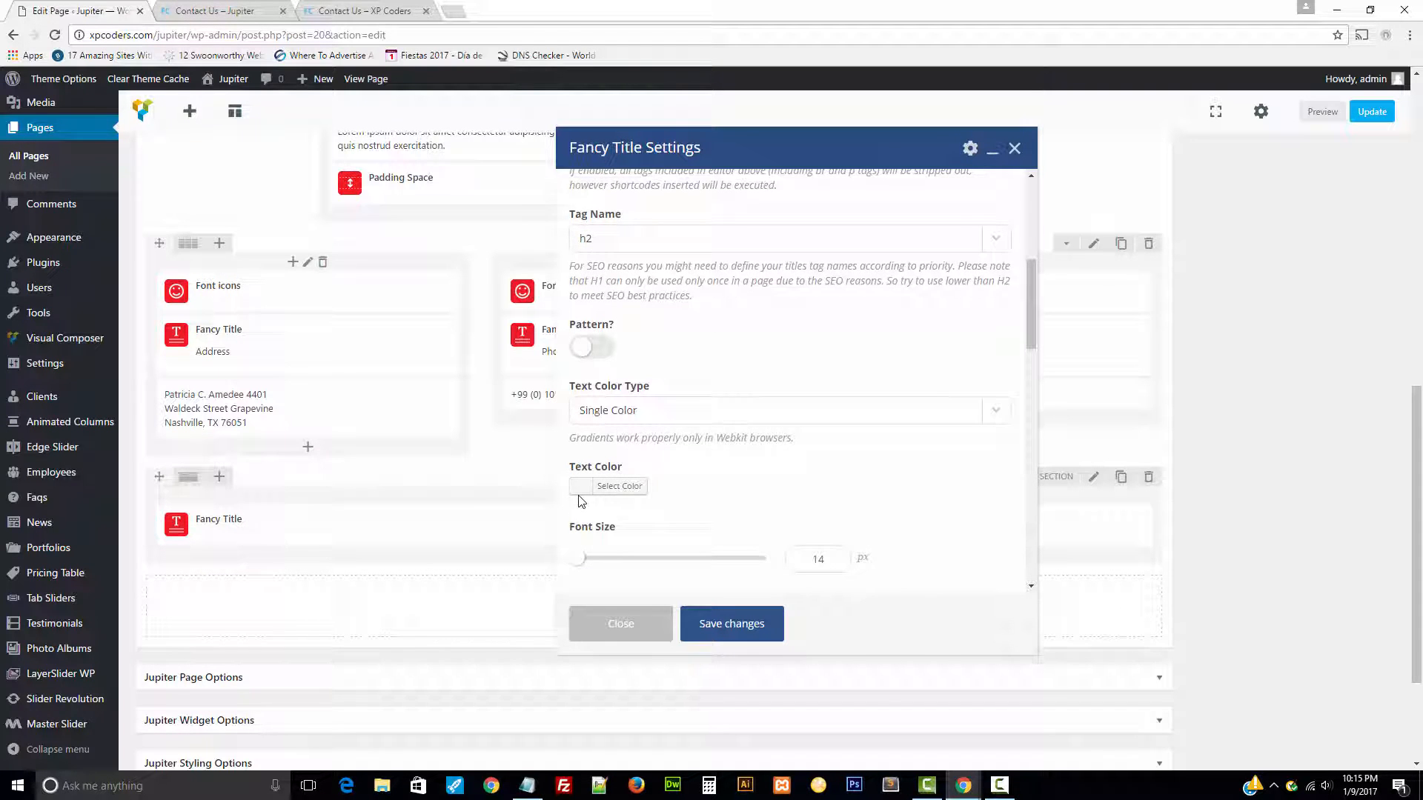
{"action": "left_click", "coordinate": [581, 489]}
{"action": "scroll", "coordinate": [836, 395], "scroll_direction": "down", "scroll_amount": 4}
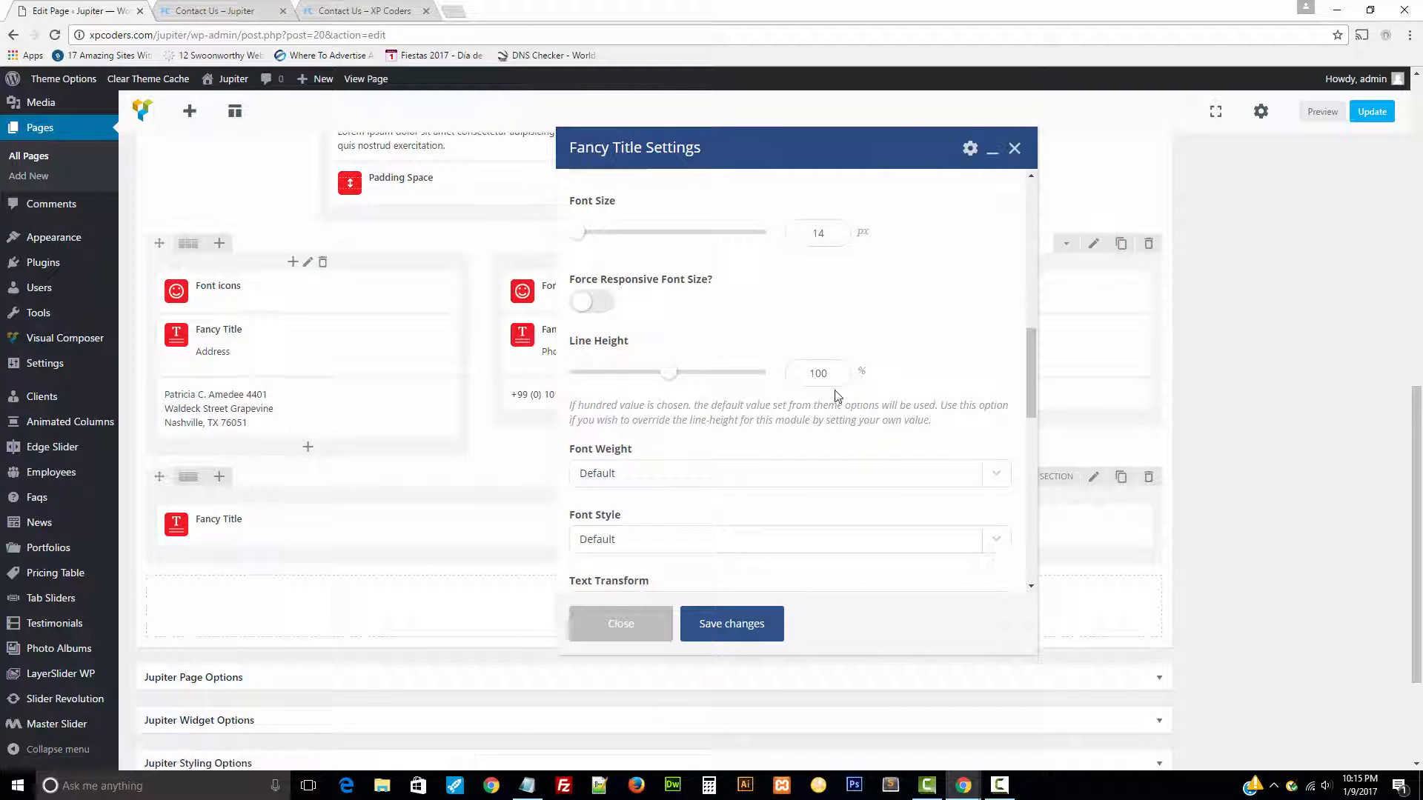
{"action": "scroll", "coordinate": [836, 395], "scroll_direction": "up", "scroll_amount": 1}
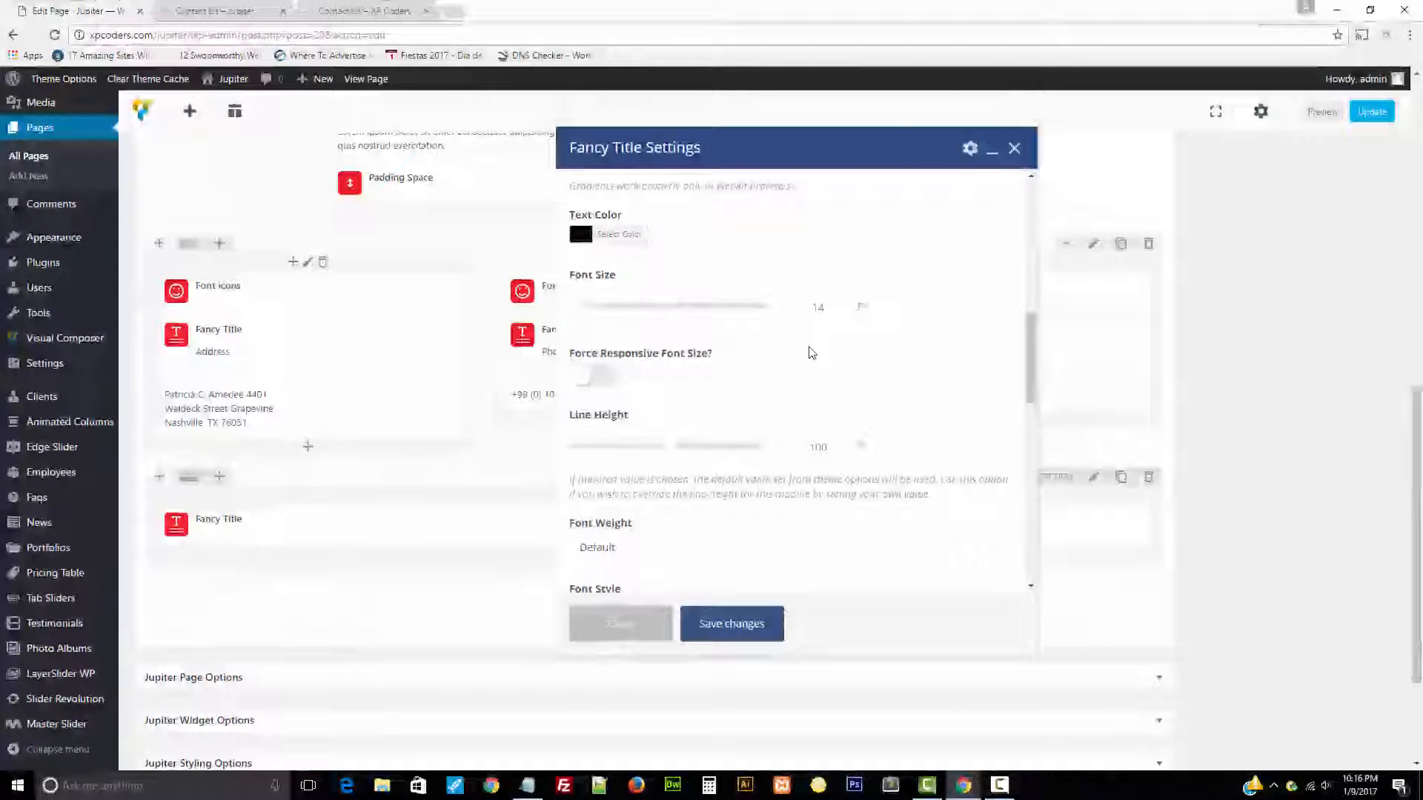
{"action": "double_click", "coordinate": [818, 307]}
{"action": "type", "text": "30"}
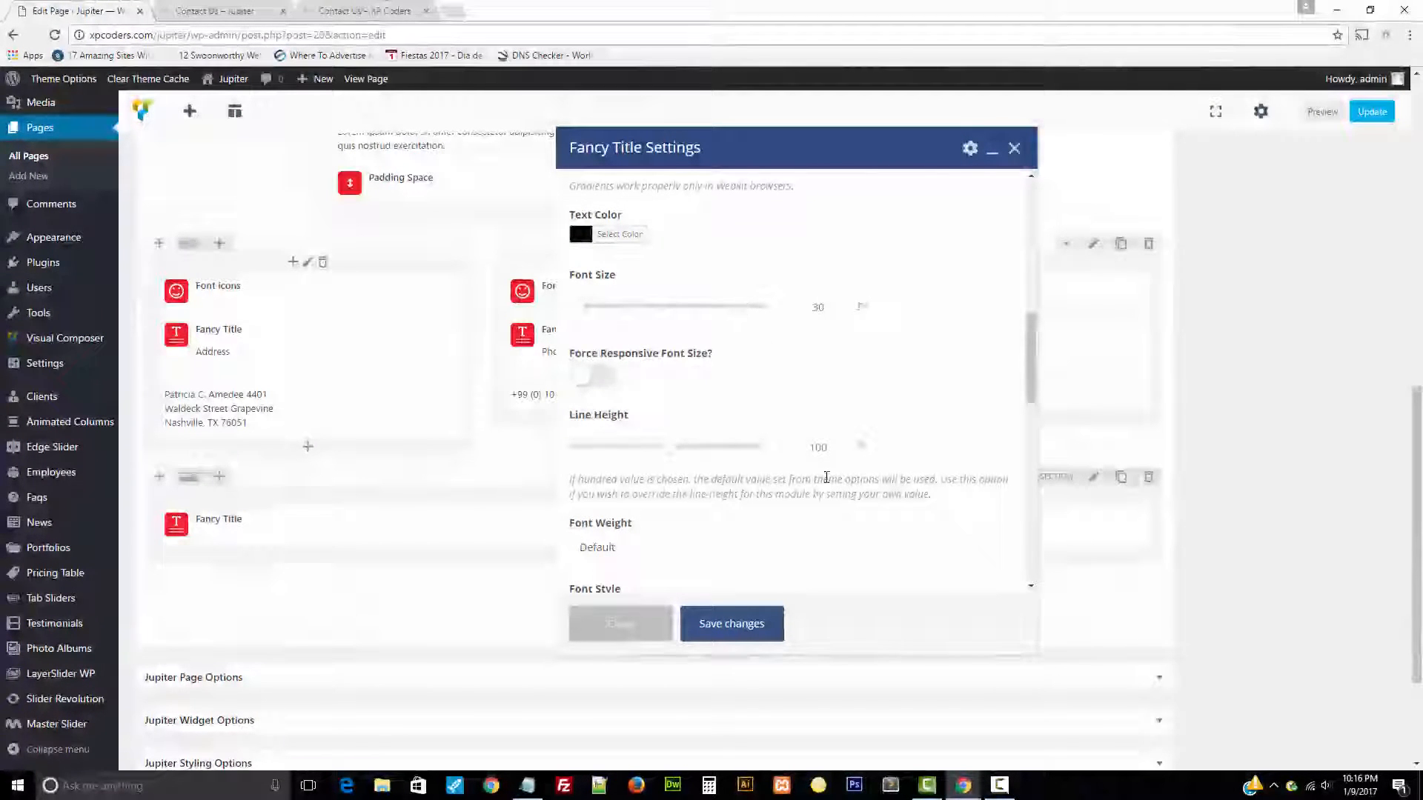
{"action": "left_click", "coordinate": [830, 449]}
{"action": "scroll", "coordinate": [899, 407], "scroll_direction": "down", "scroll_amount": 1}
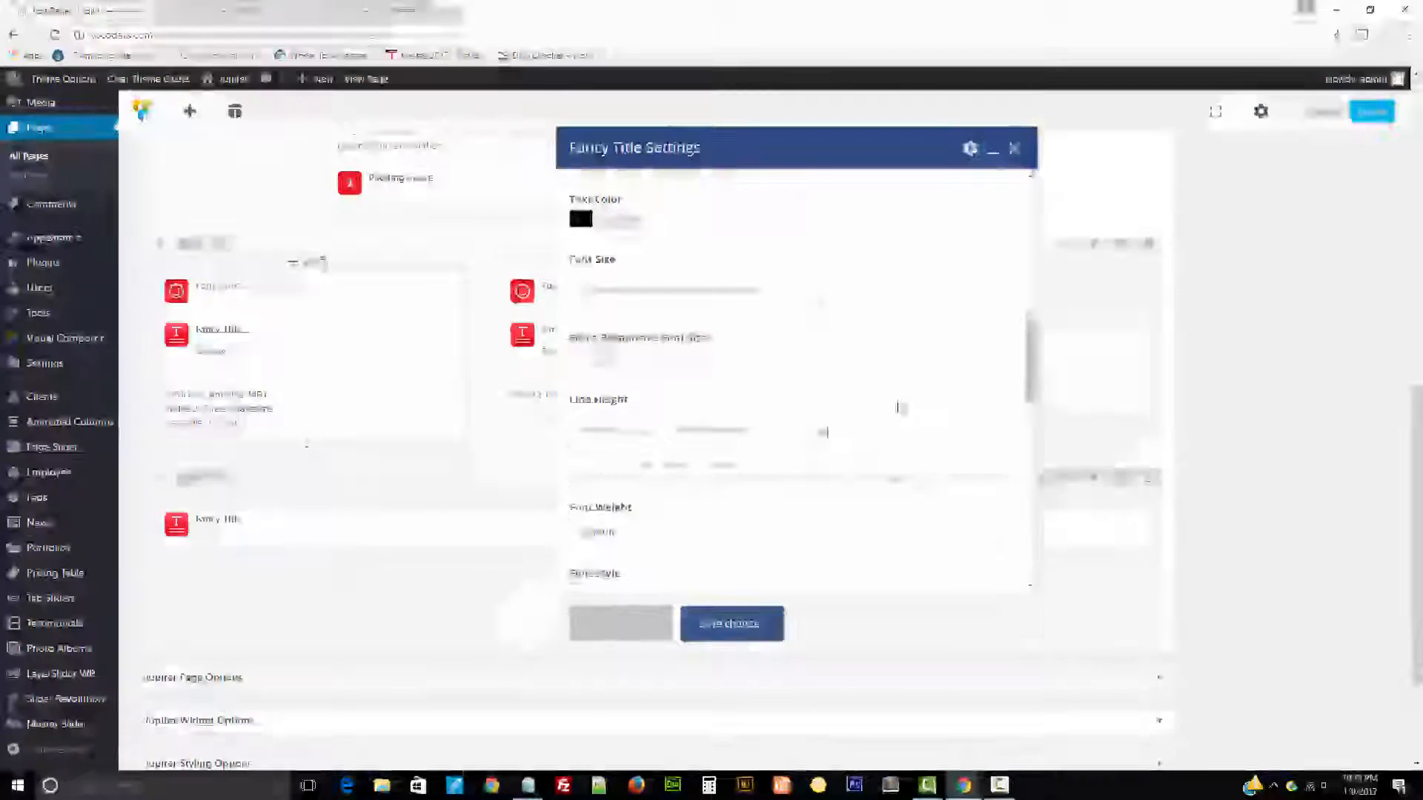
- Set the Write Us Here title's bottom padding to 15 px and save the Fancy Title settings
{"action": "scroll", "coordinate": [897, 409], "scroll_direction": "down", "scroll_amount": 4}
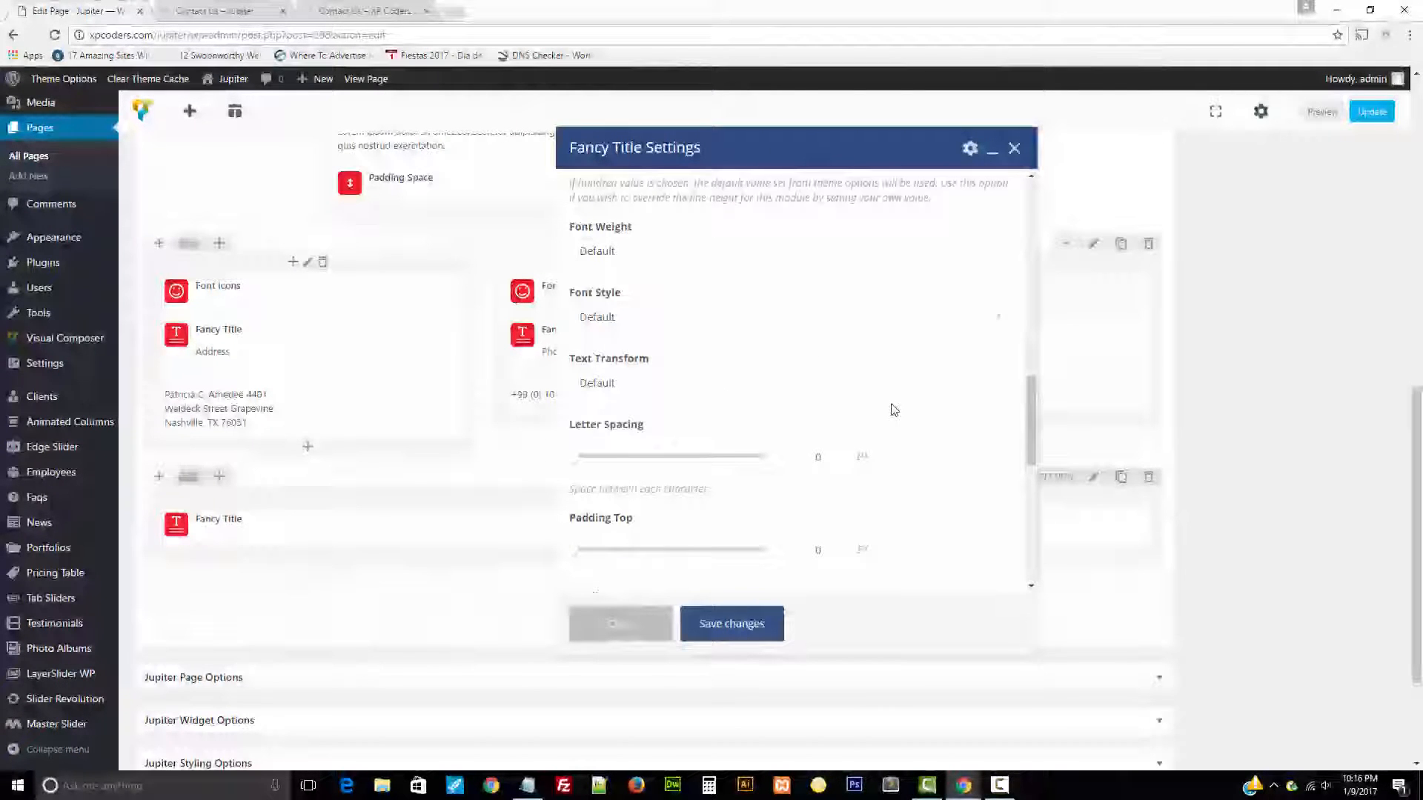
{"action": "scroll", "coordinate": [889, 410], "scroll_direction": "down", "scroll_amount": 3}
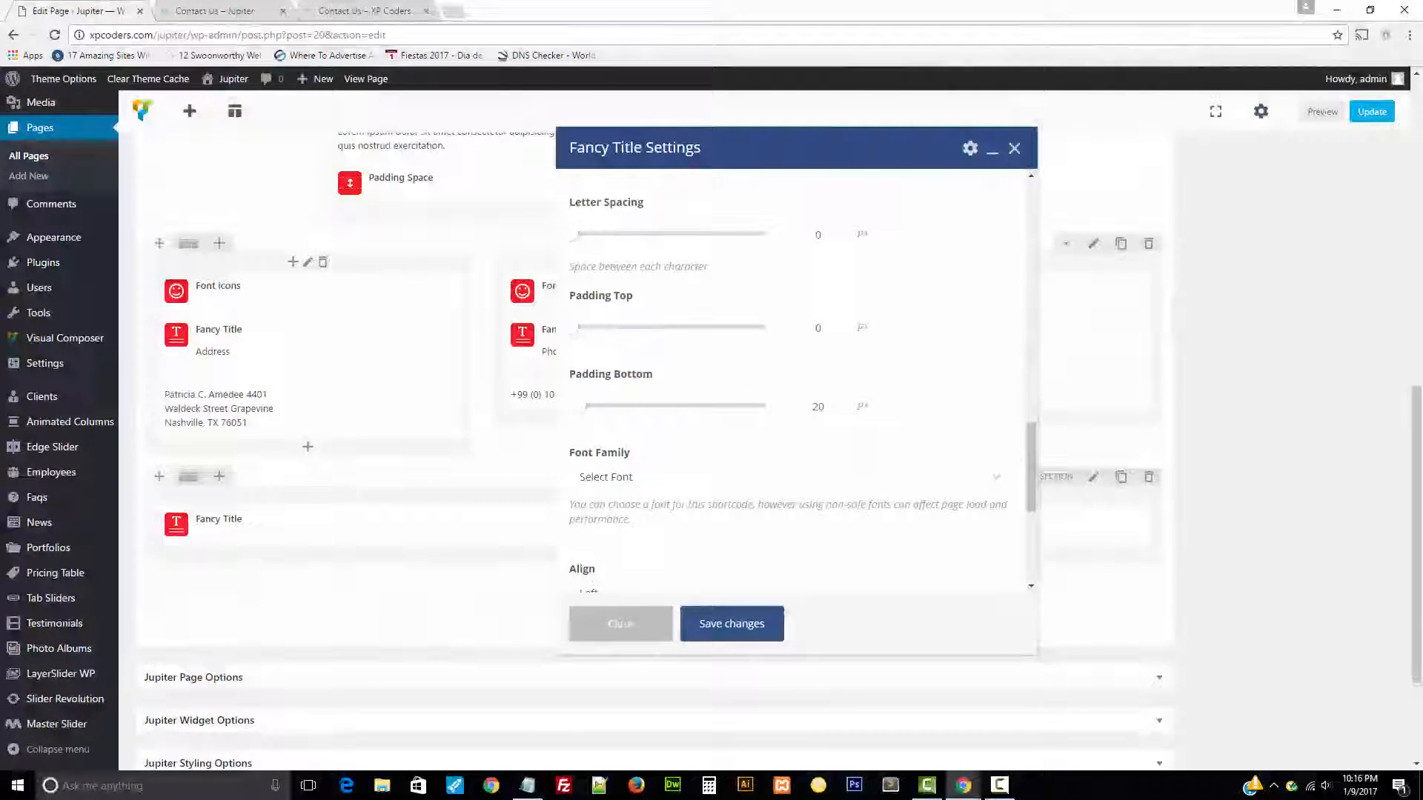
{"action": "type", "text": "15"}
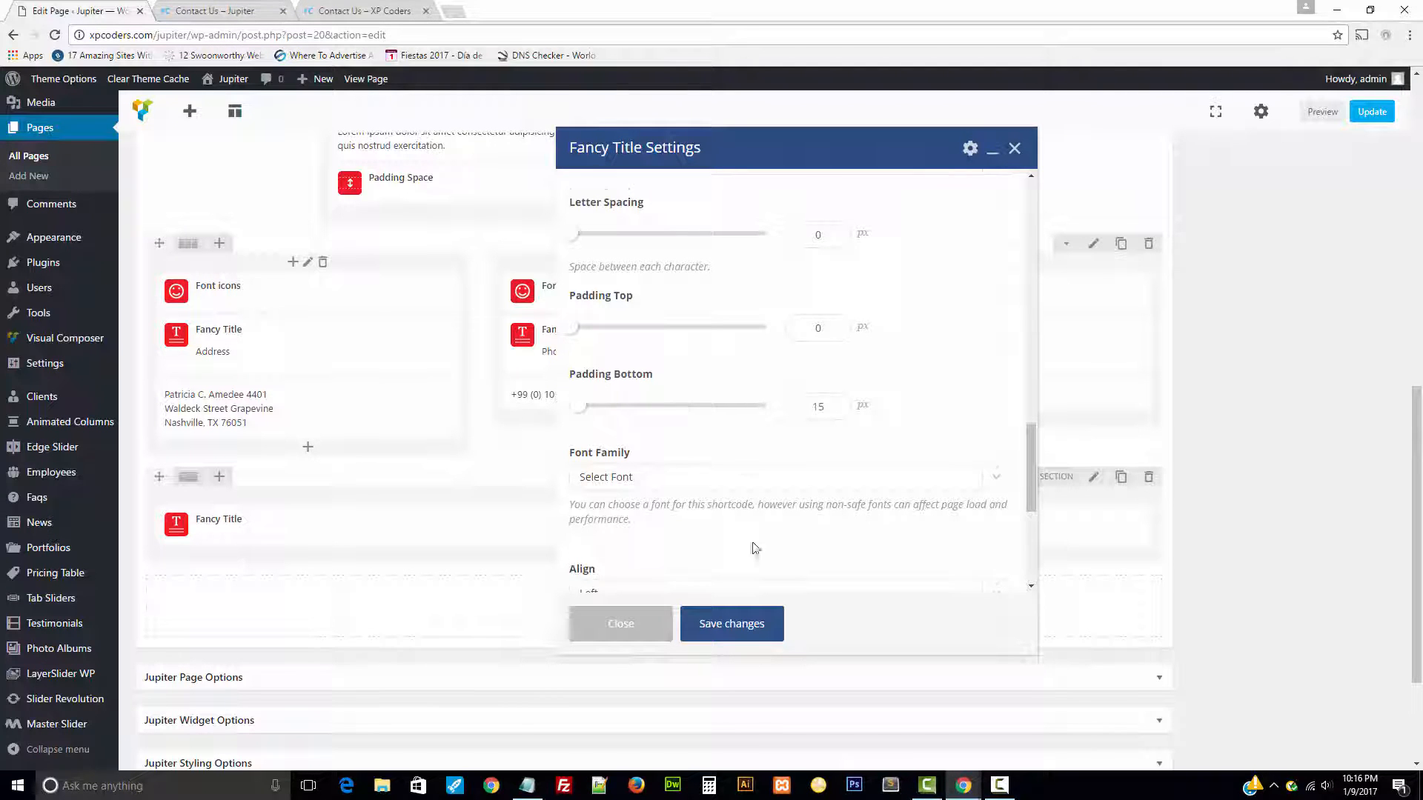
{"action": "scroll", "coordinate": [754, 548], "scroll_direction": "down", "scroll_amount": 2}
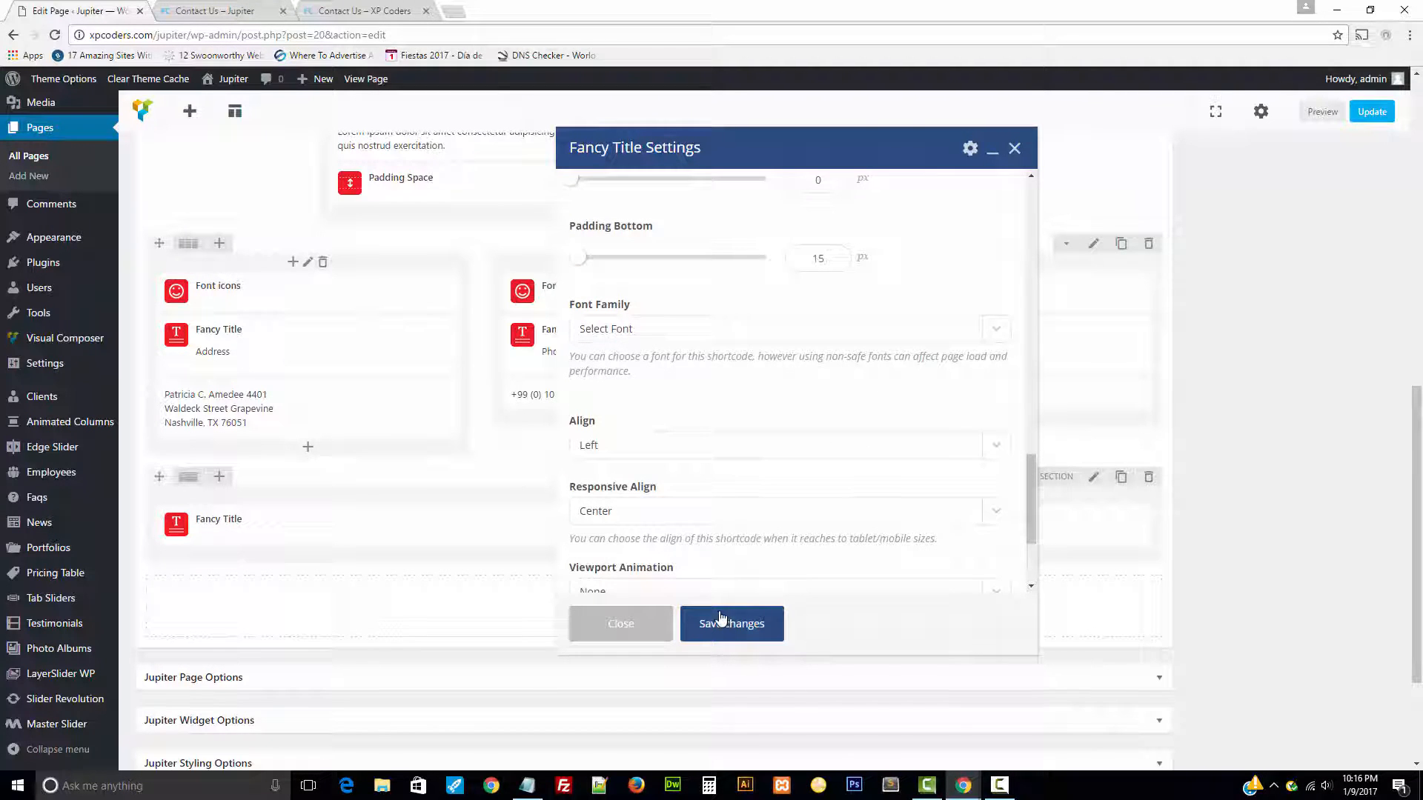
{"action": "left_click", "coordinate": [719, 623]}
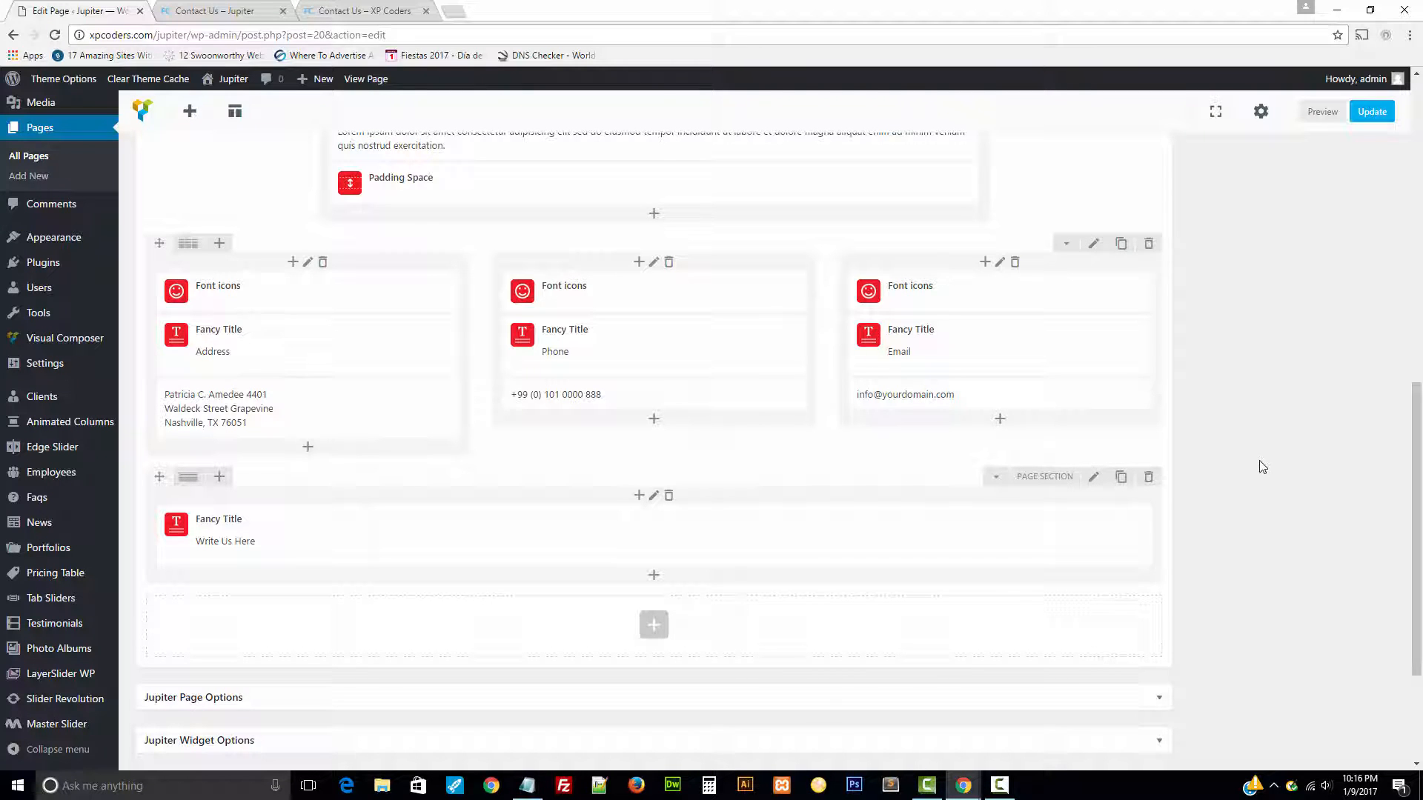
- Add a Contact Form element below the Write Us Here title and set its style to Corporate
{"action": "scroll", "coordinate": [1297, 534], "scroll_direction": "down", "scroll_amount": 2}
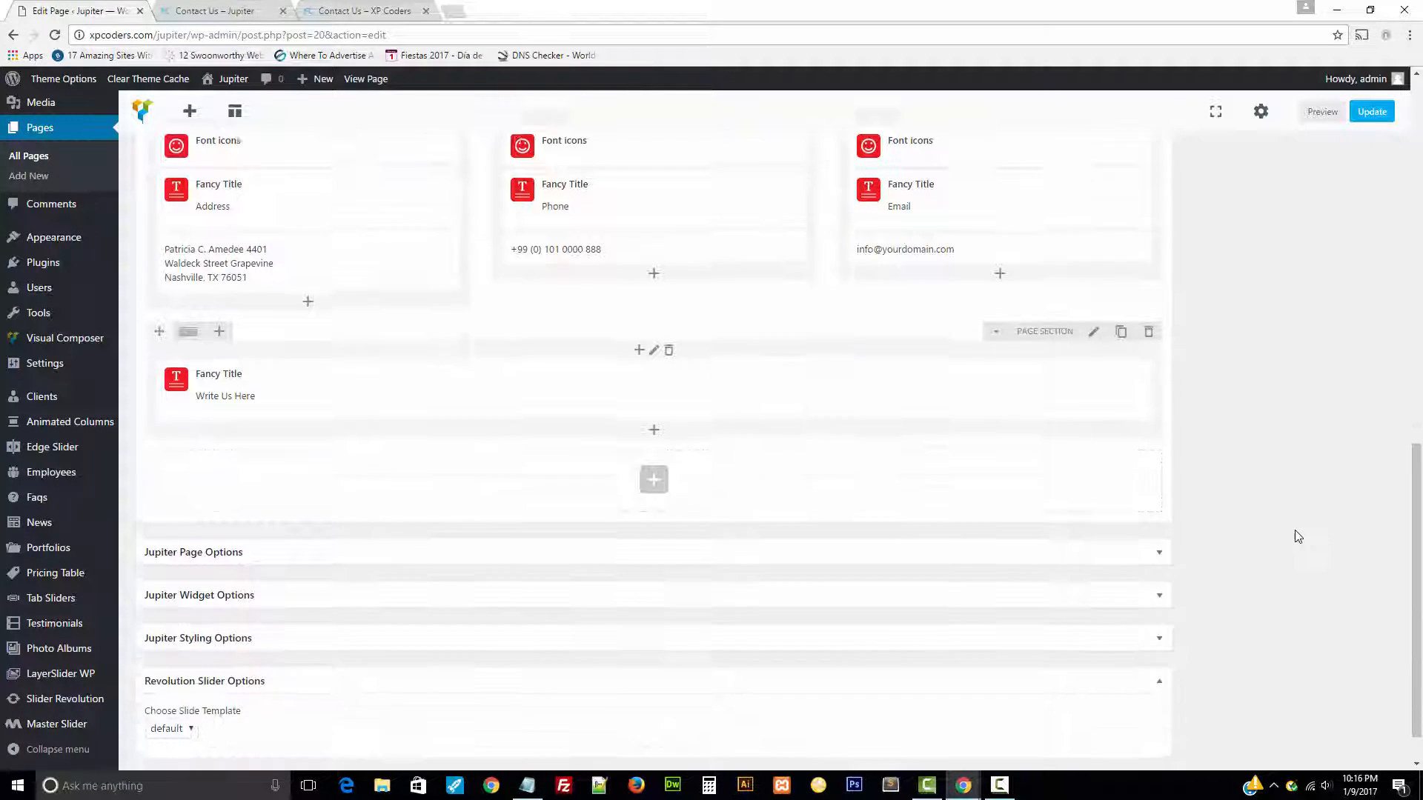
{"action": "left_click", "coordinate": [653, 428]}
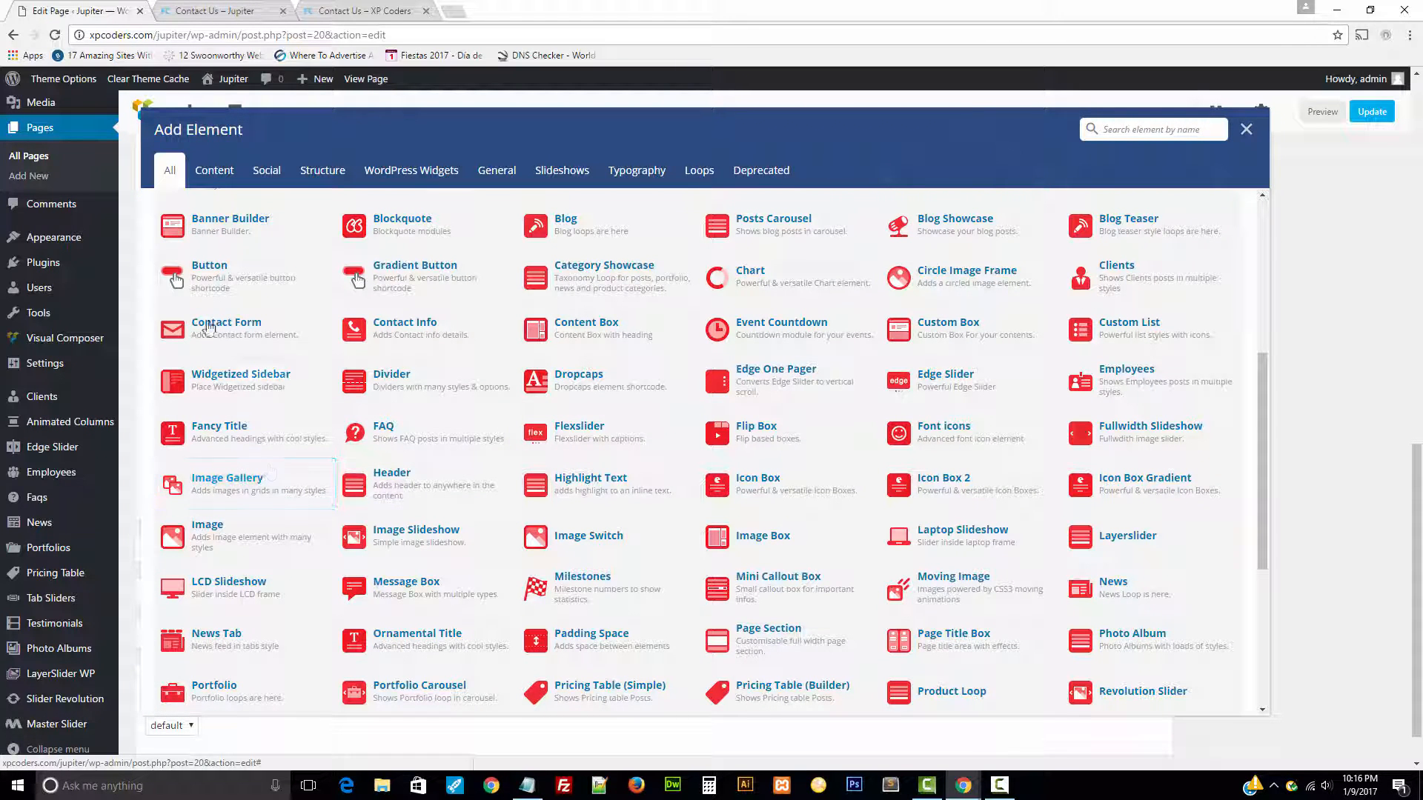
{"action": "left_click", "coordinate": [194, 329]}
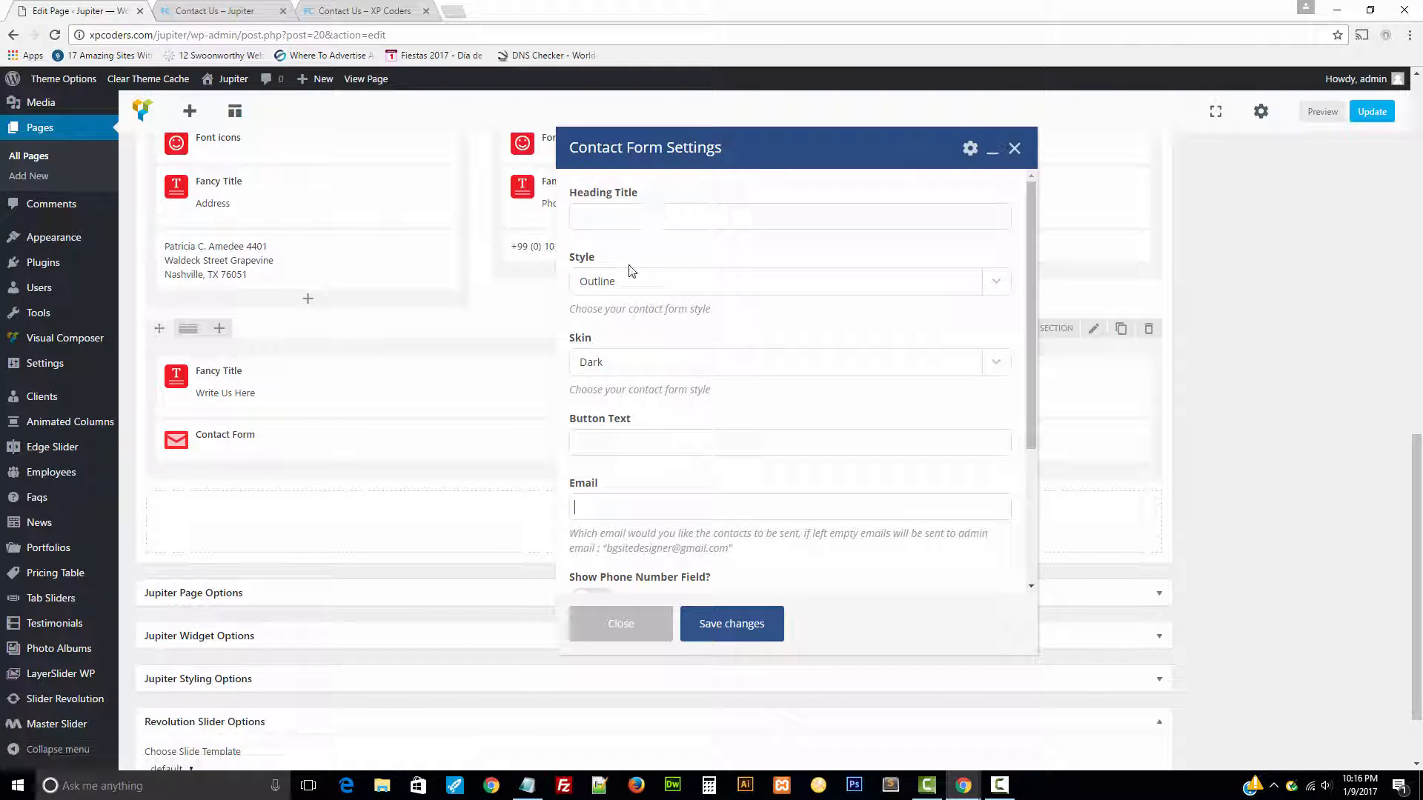
{"action": "left_click", "coordinate": [626, 284]}
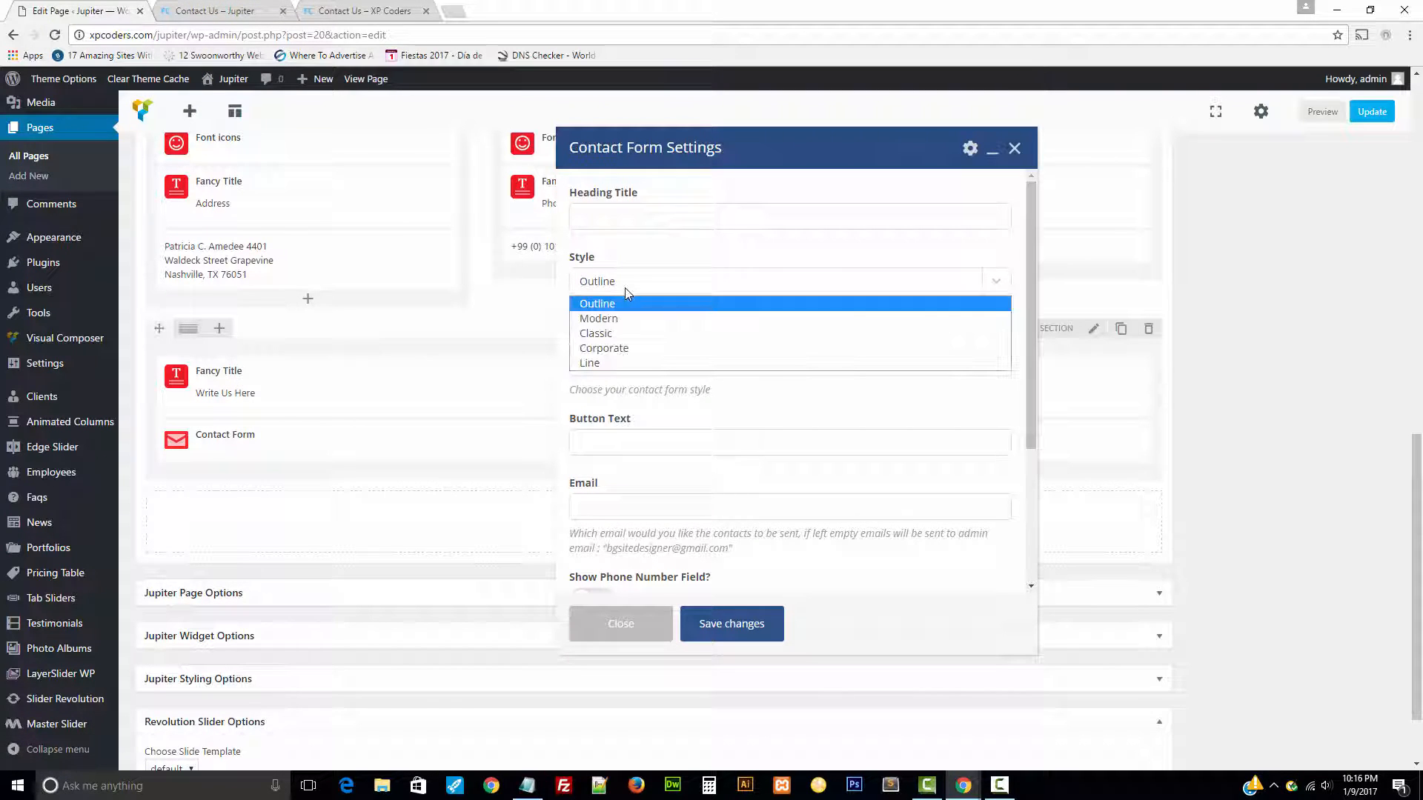
{"action": "left_click", "coordinate": [602, 349]}
{"action": "scroll", "coordinate": [598, 404], "scroll_direction": "down", "scroll_amount": 3}
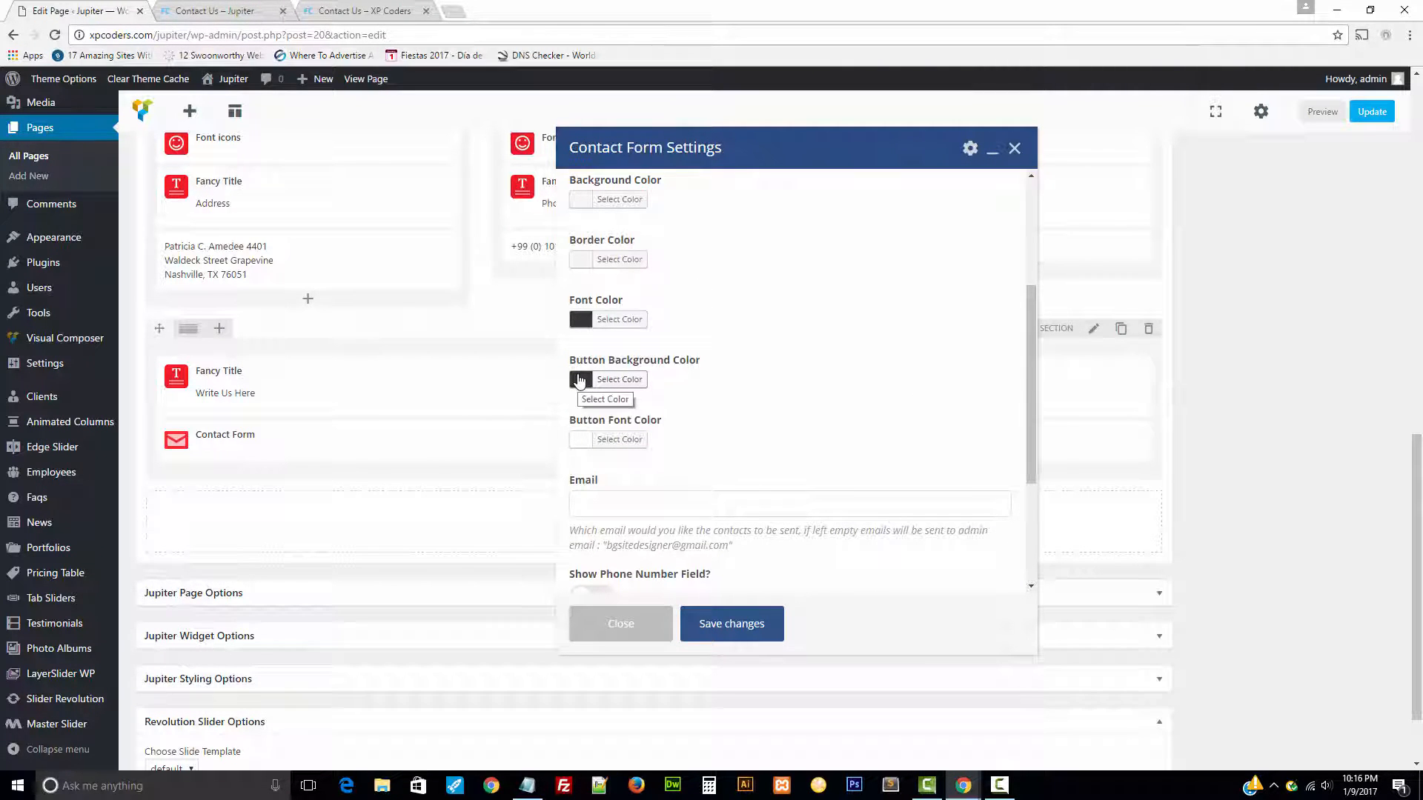
- Set the contact form's button background color to #30a0e7, copied from the Notepad notes, and save the form settings
{"action": "left_click", "coordinate": [579, 380]}
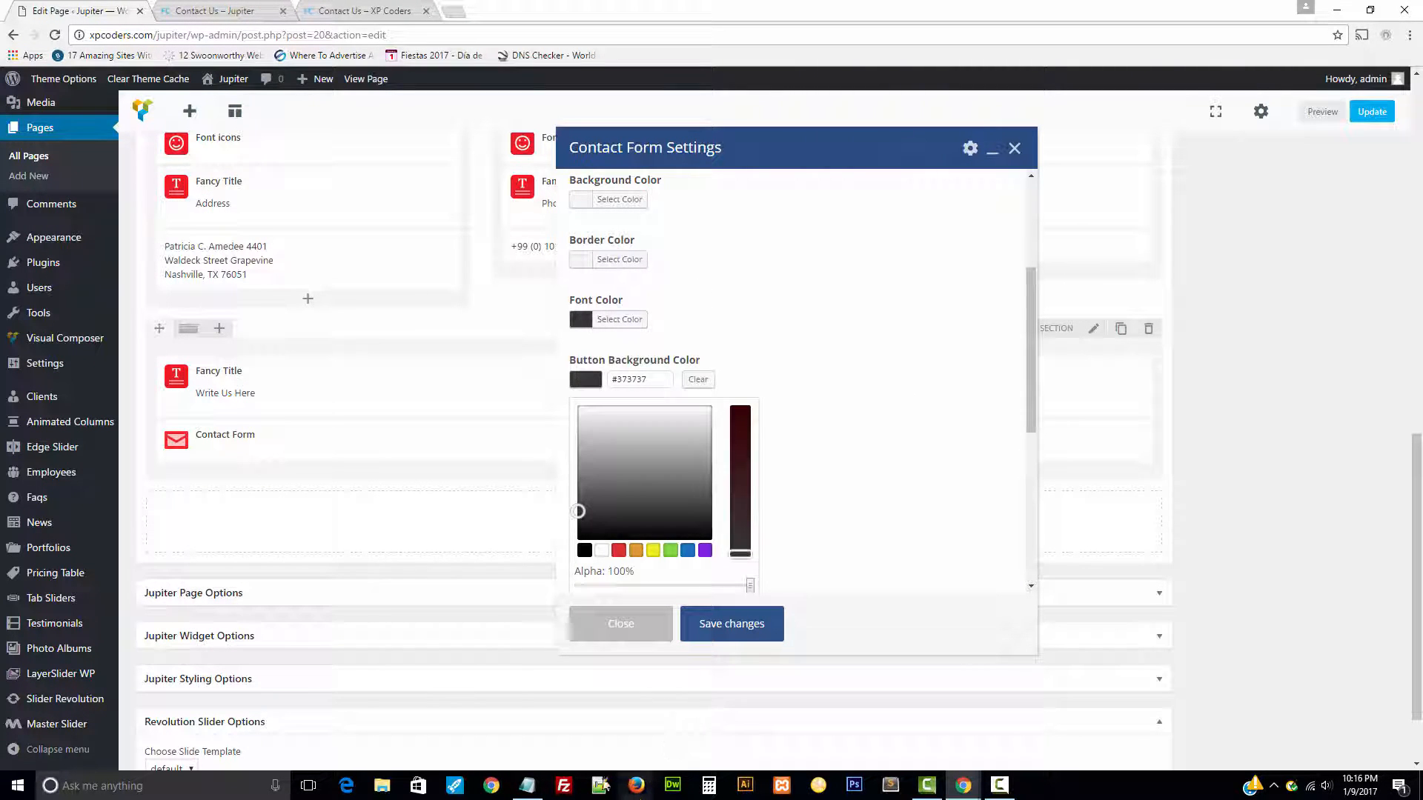
{"action": "left_click", "coordinate": [527, 786]}
{"action": "left_click_drag", "start_coordinate": [515, 248], "coordinate": [557, 248]}
{"action": "key", "text": "ctrl+c"}
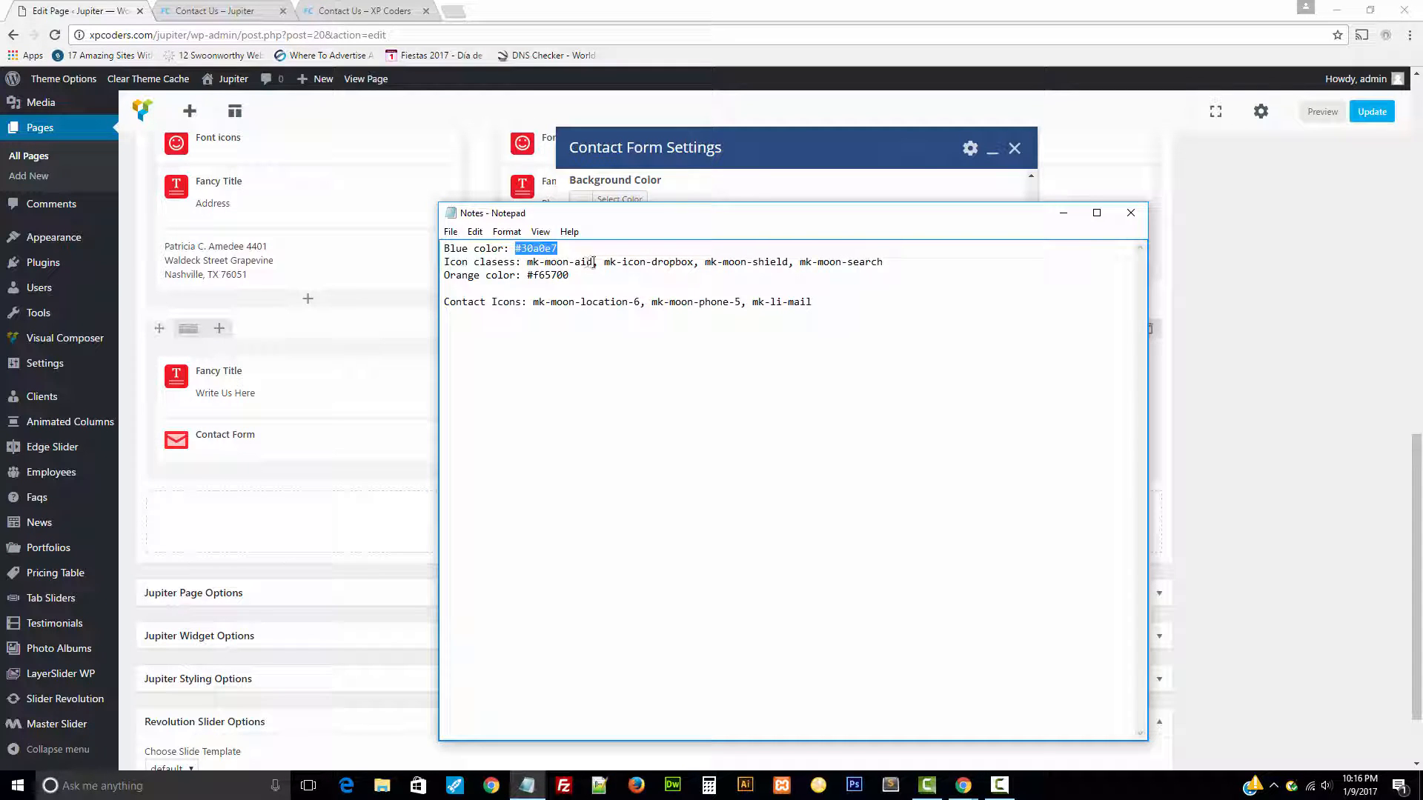
{"action": "left_click", "coordinate": [732, 186]}
{"action": "left_click", "coordinate": [586, 380]}
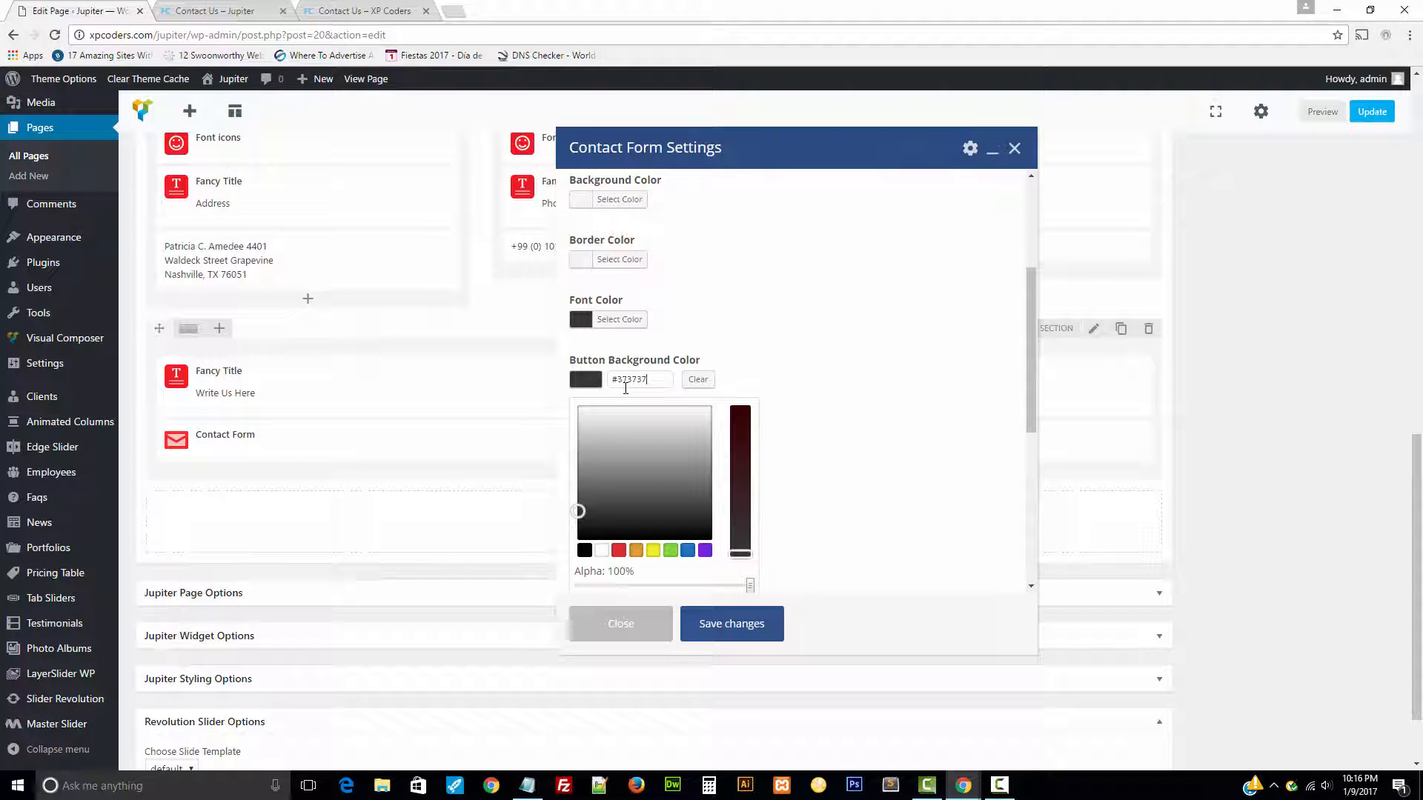
{"action": "double_click", "coordinate": [626, 380]}
{"action": "key", "text": "ctrl+v"}
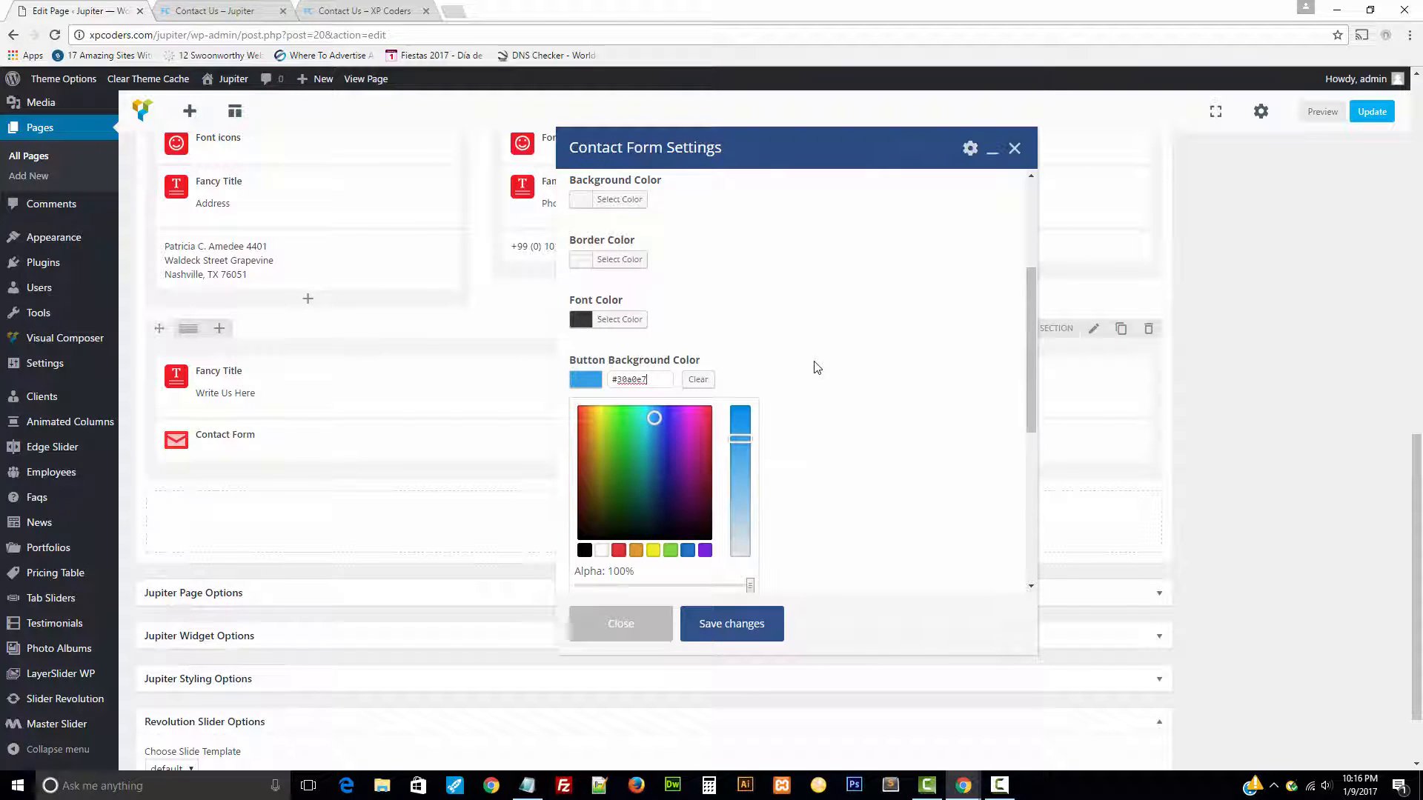
{"action": "left_click", "coordinate": [749, 624]}
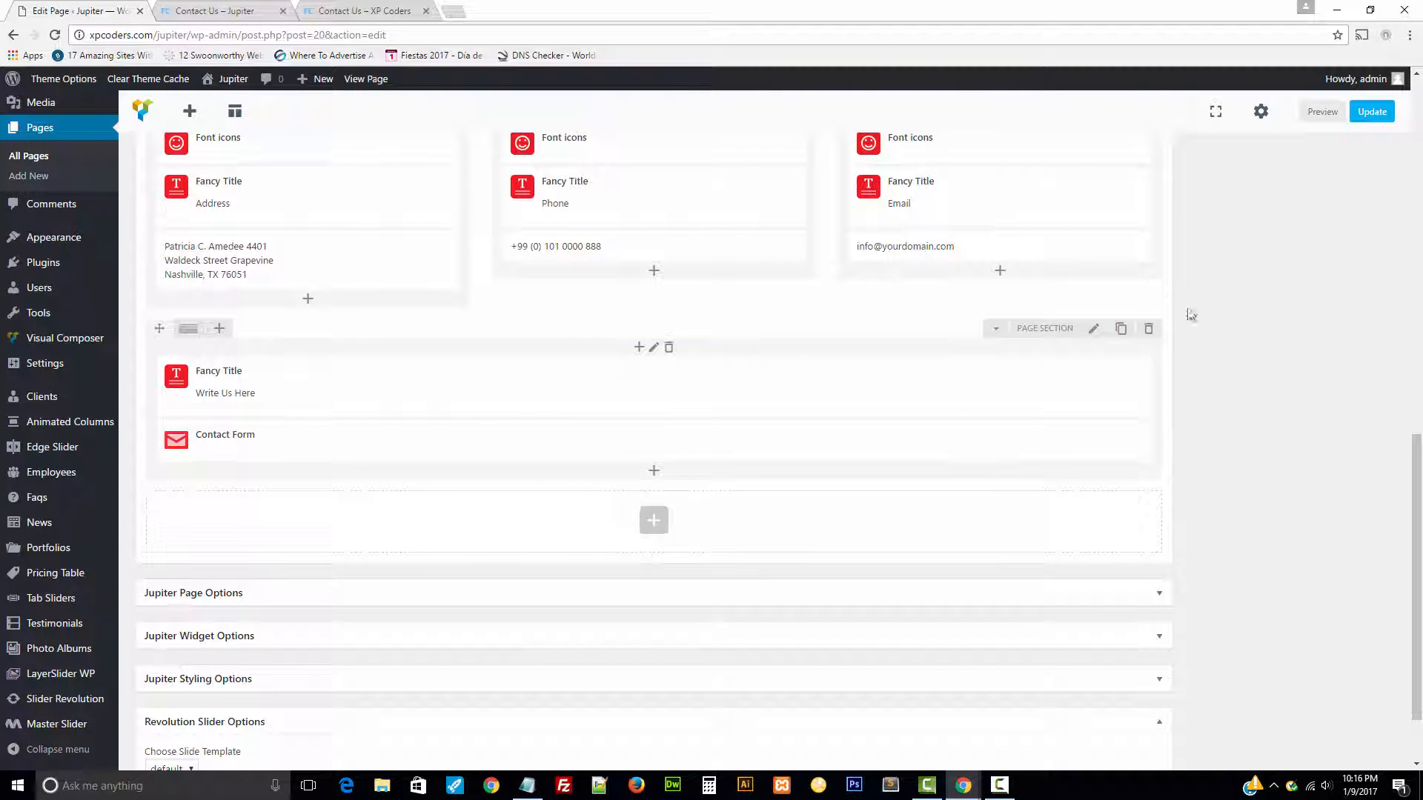
- Update the page and reload the live Jupiter Contact Us page to check the new Write Us Here form section
{"action": "left_click", "coordinate": [1372, 111]}
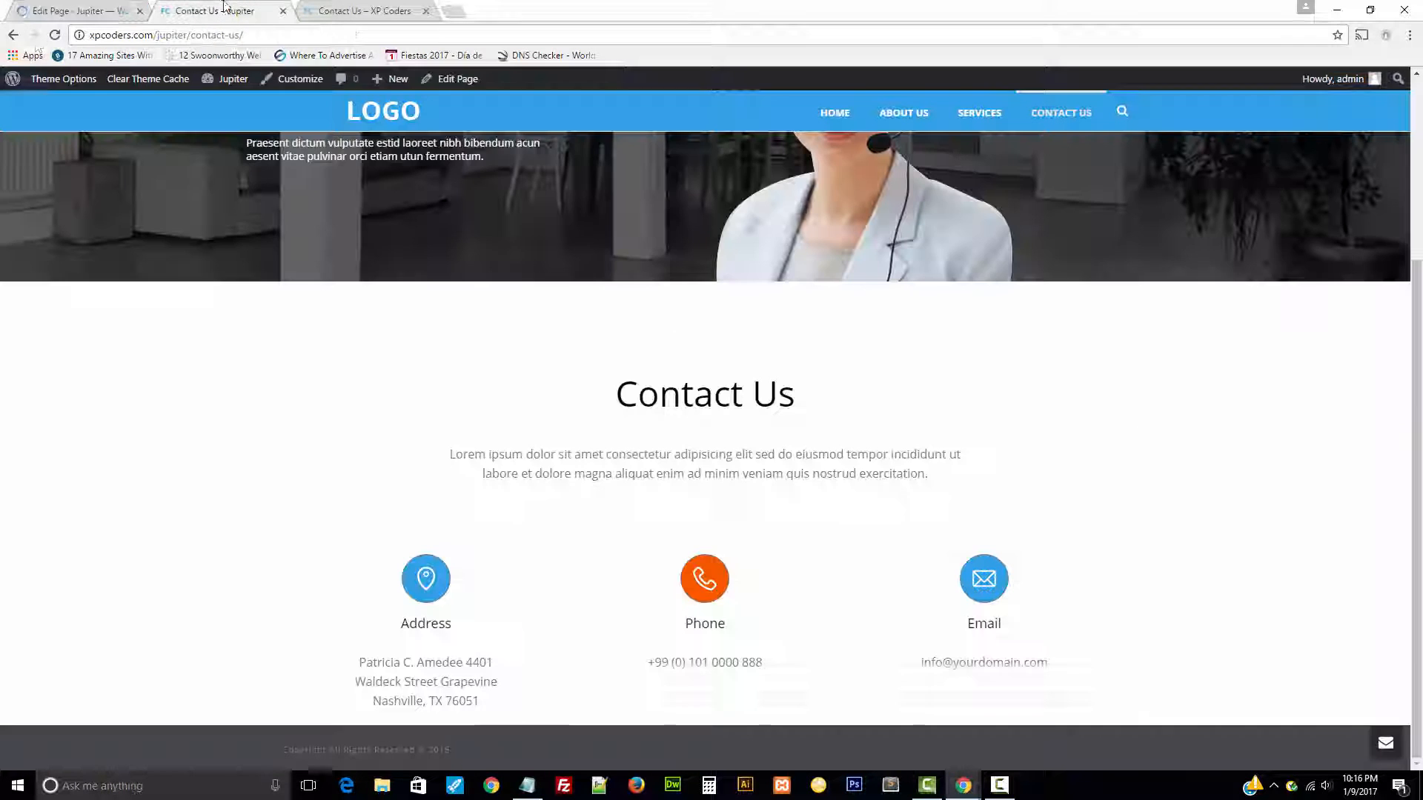
{"action": "left_click", "coordinate": [215, 10]}
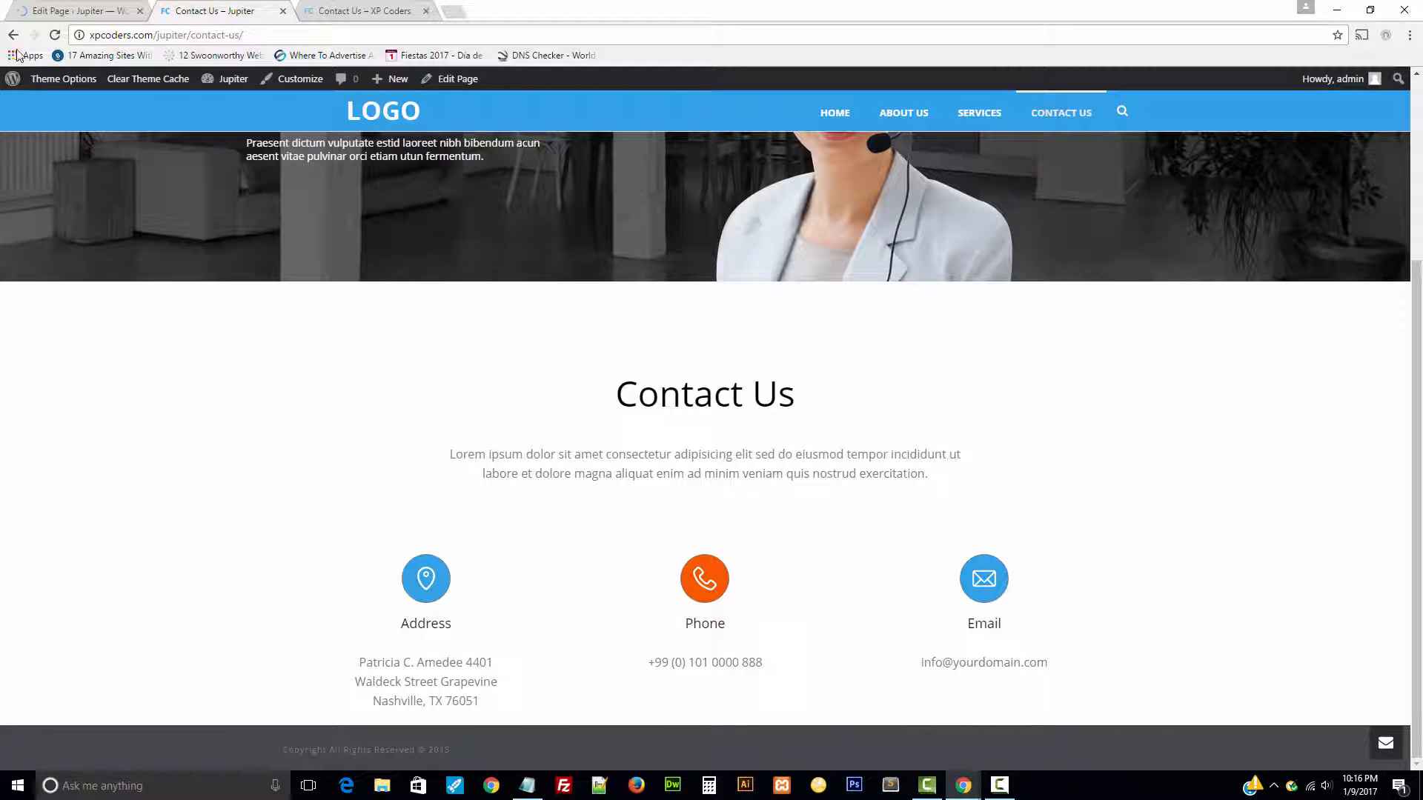
{"action": "left_click", "coordinate": [56, 34]}
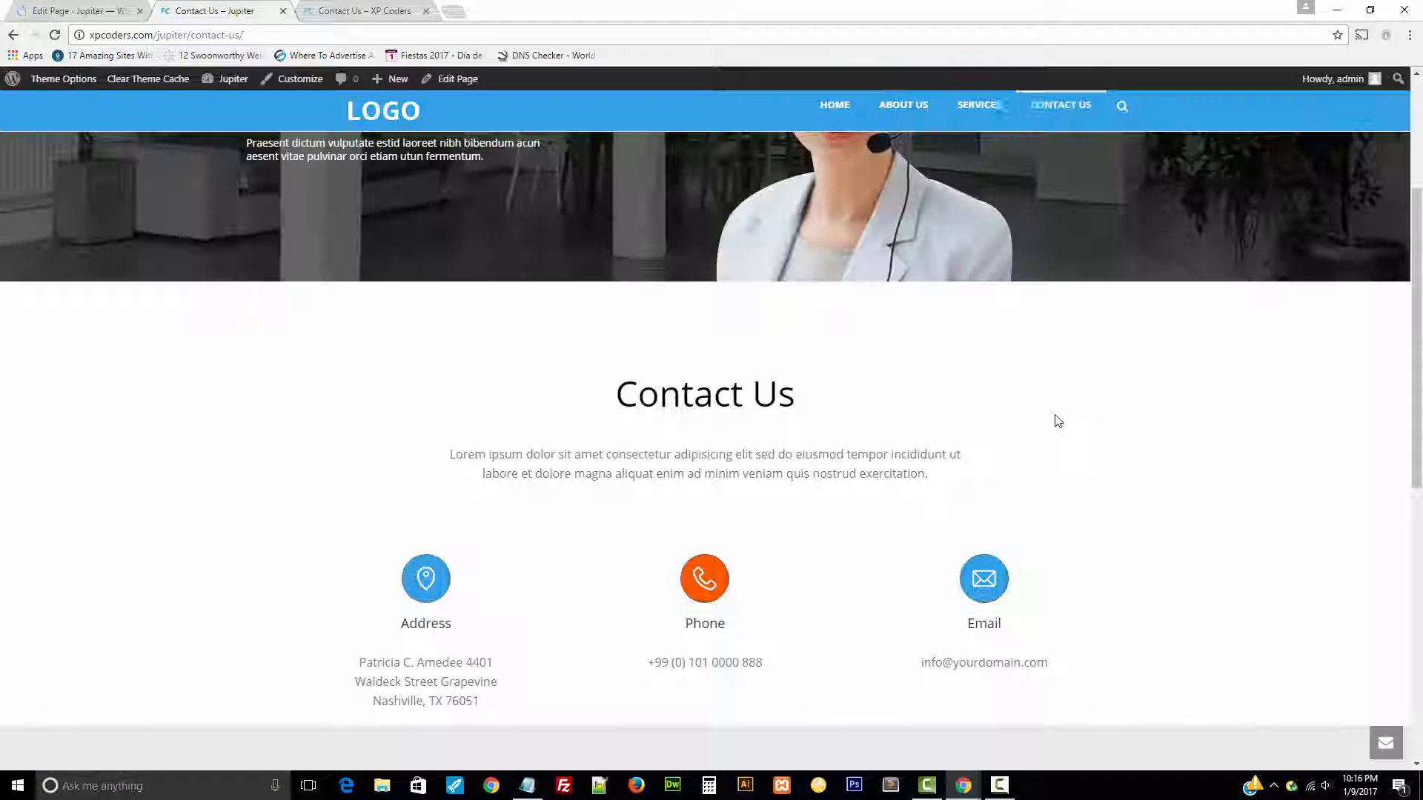
- Review the Write Us Here form section on the live Jupiter Contact Us page
{"action": "scroll", "coordinate": [1064, 429], "scroll_direction": "down", "scroll_amount": 8}
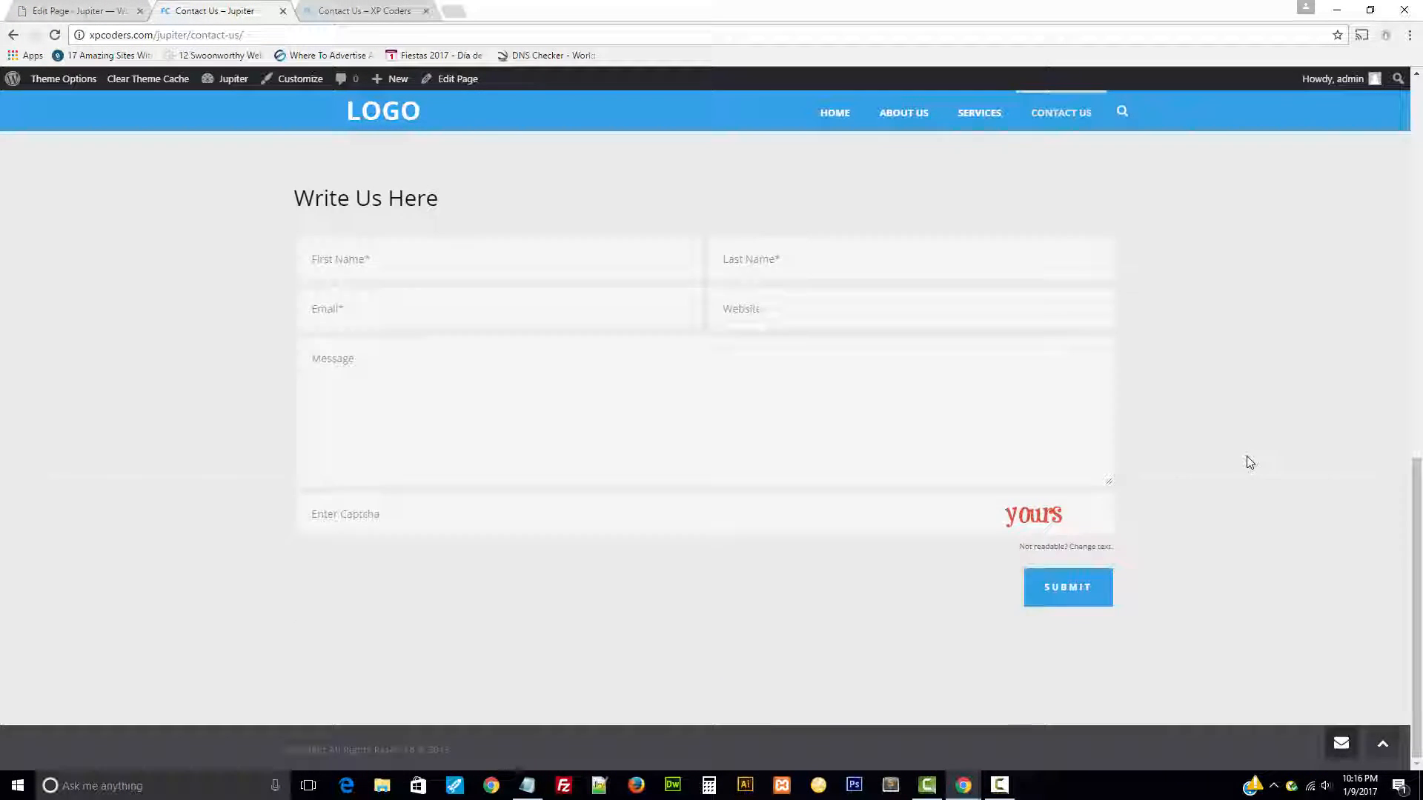
{"action": "scroll", "coordinate": [1249, 462], "scroll_direction": "up", "scroll_amount": 6}
{"action": "scroll", "coordinate": [1249, 462], "scroll_direction": "down", "scroll_amount": 6}
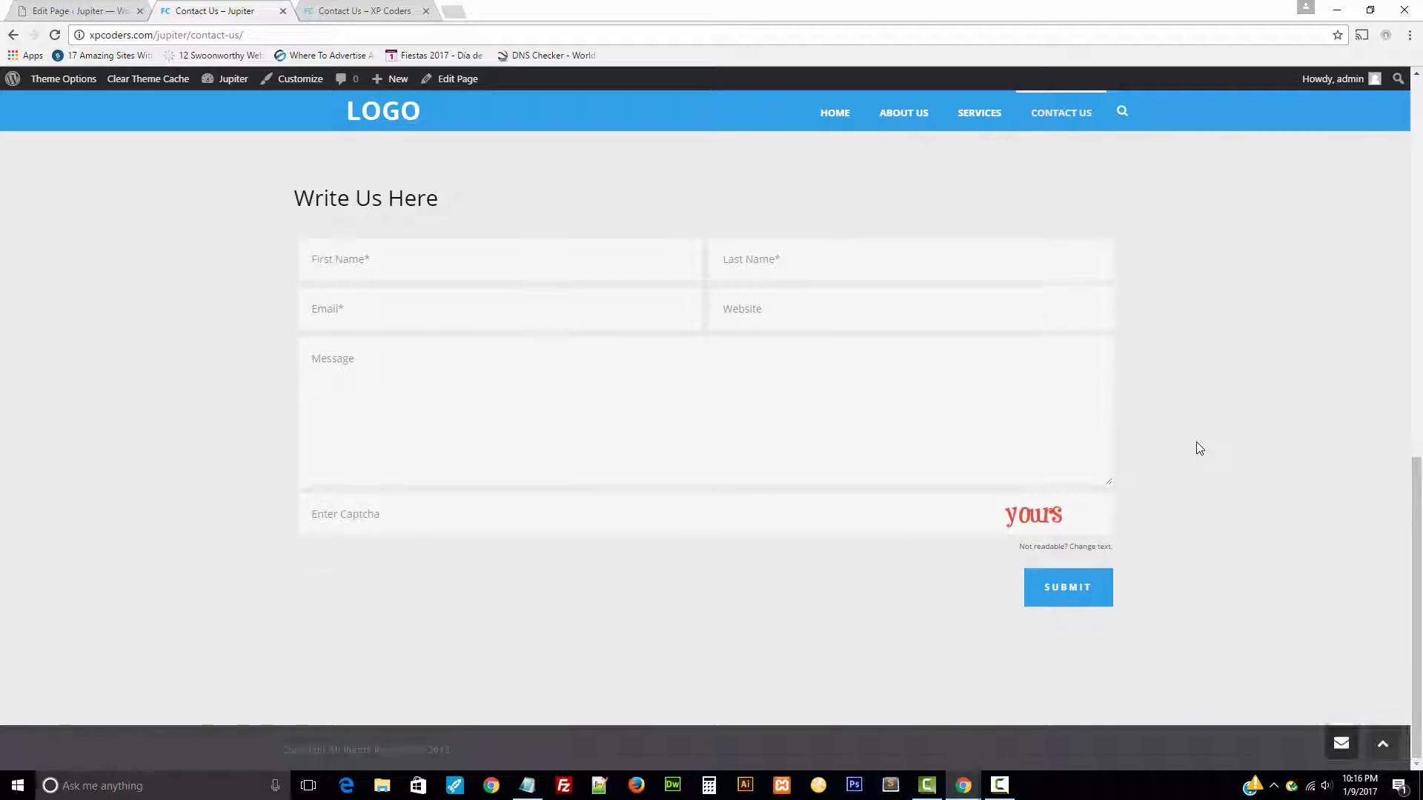
- Examine the contact form's color, email, phone number field and captcha options in the page editor, leaving the settings unchanged
{"action": "left_click", "coordinate": [36, 12]}
{"action": "scroll", "coordinate": [651, 507], "scroll_direction": "down", "scroll_amount": 6}
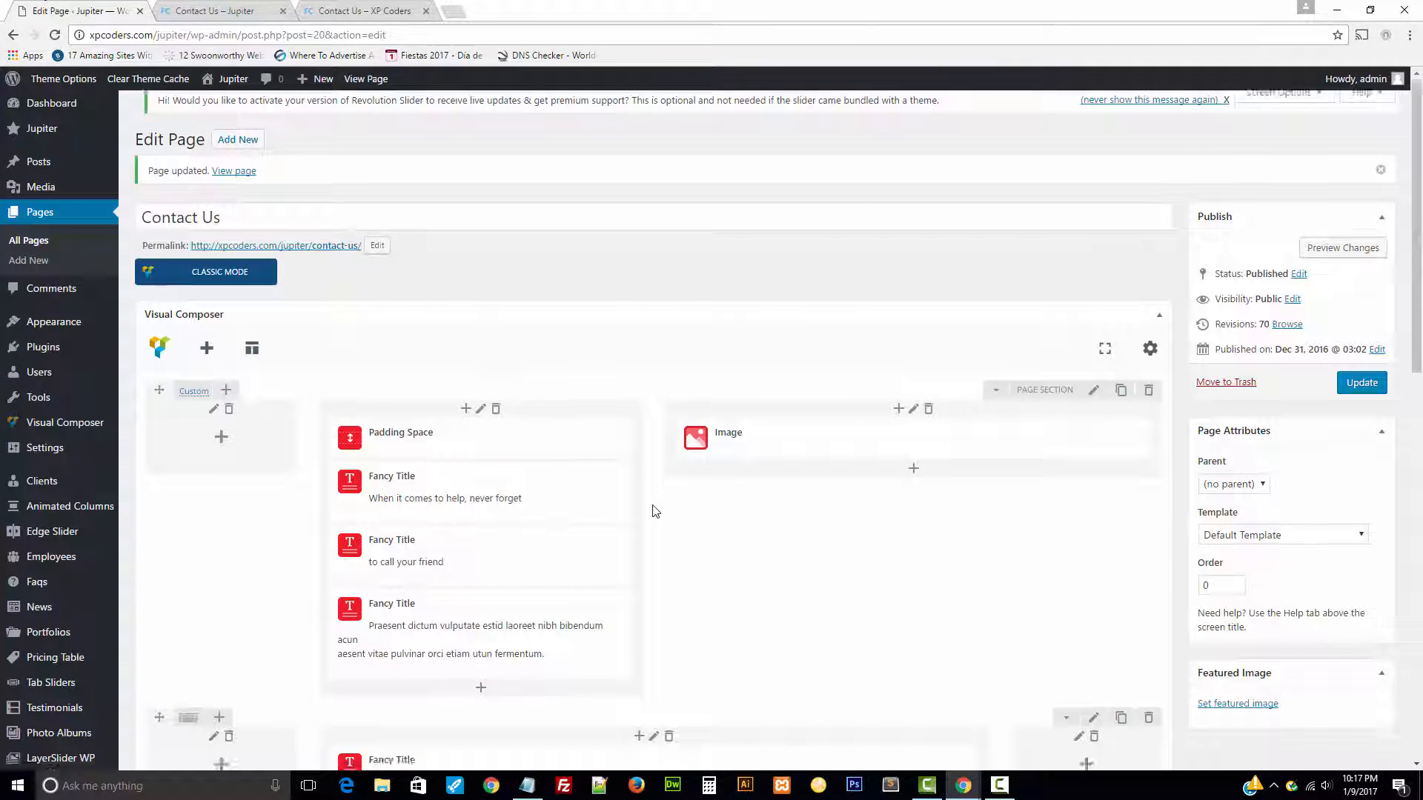
{"action": "scroll", "coordinate": [652, 507], "scroll_direction": "down", "scroll_amount": 3}
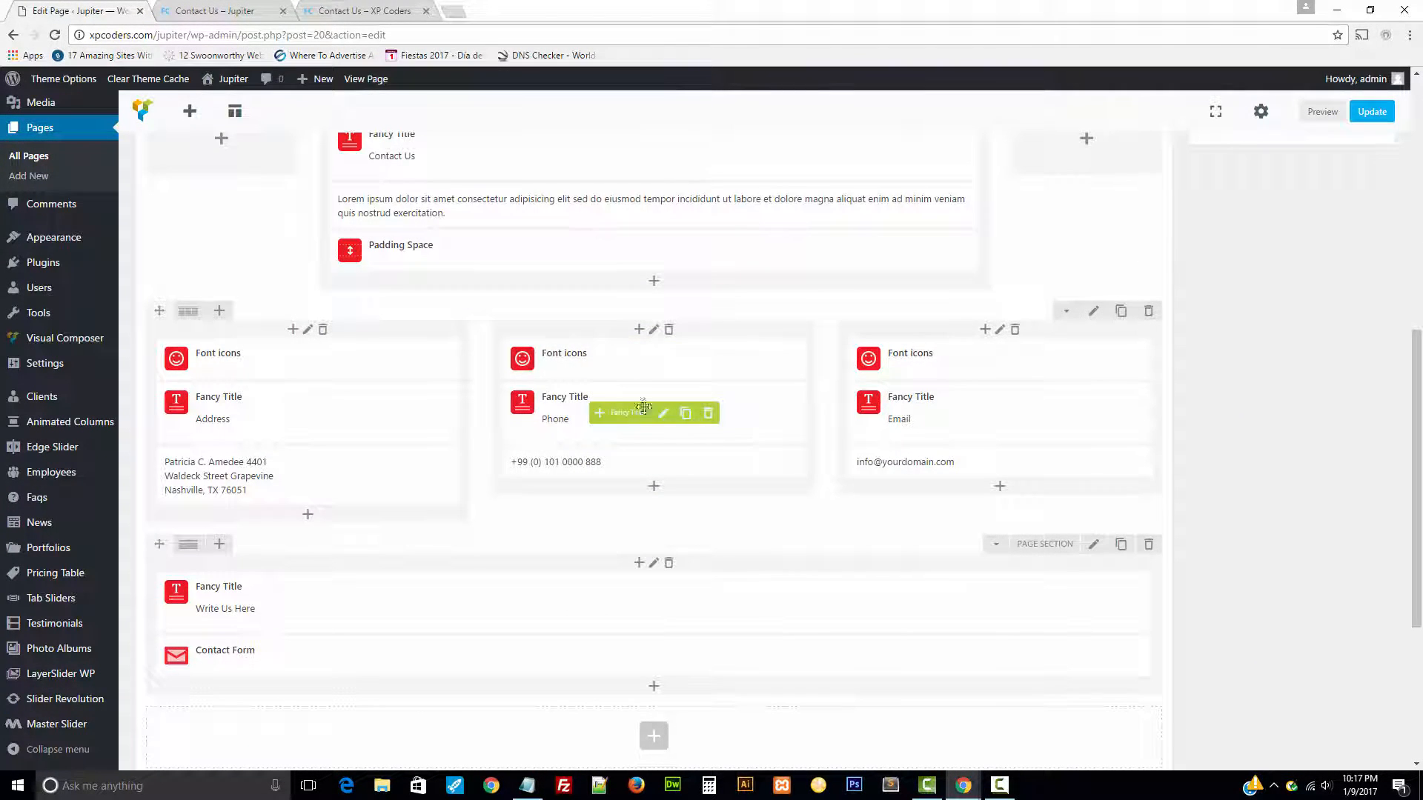
{"action": "scroll", "coordinate": [644, 490], "scroll_direction": "down", "scroll_amount": 2}
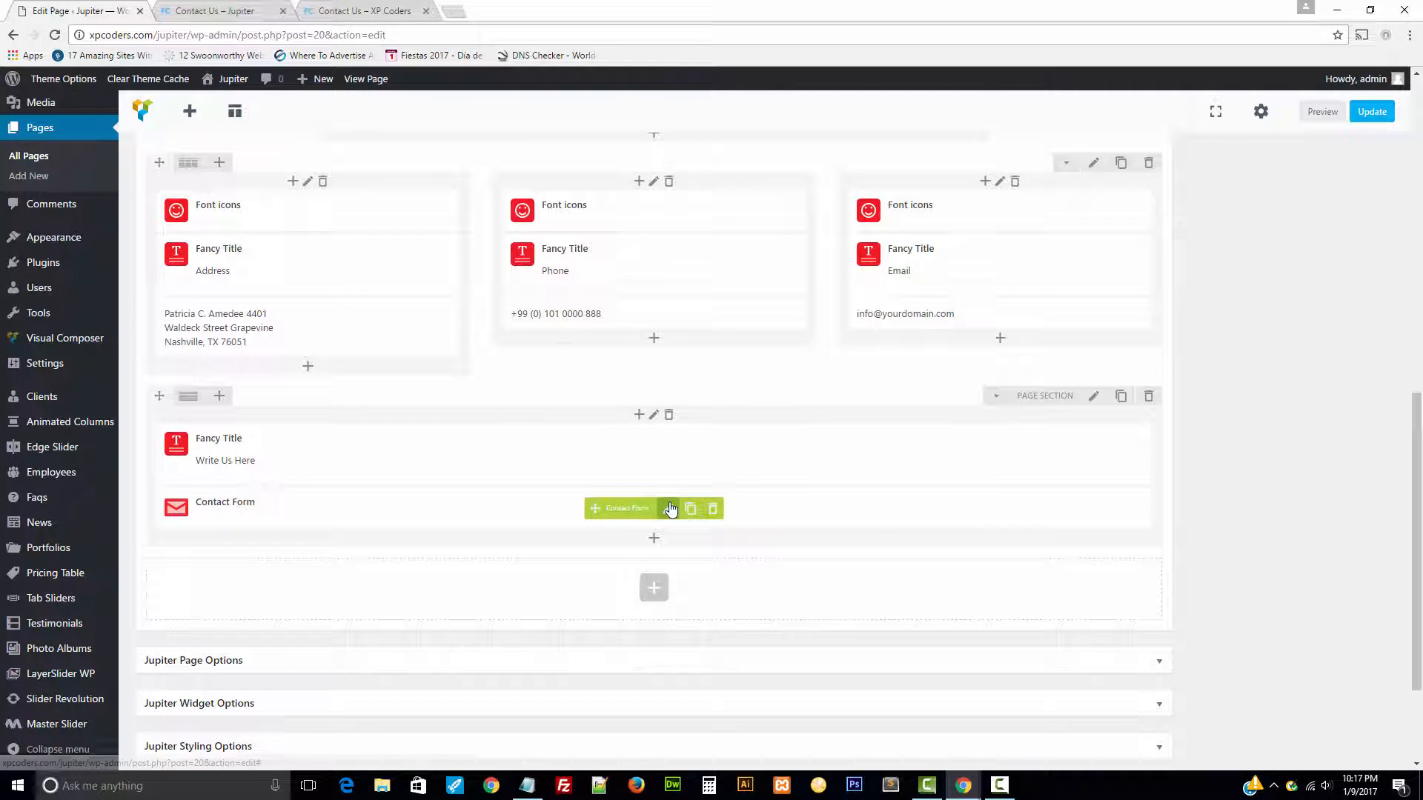
{"action": "left_click", "coordinate": [669, 508]}
{"action": "scroll", "coordinate": [756, 424], "scroll_direction": "down", "scroll_amount": 4}
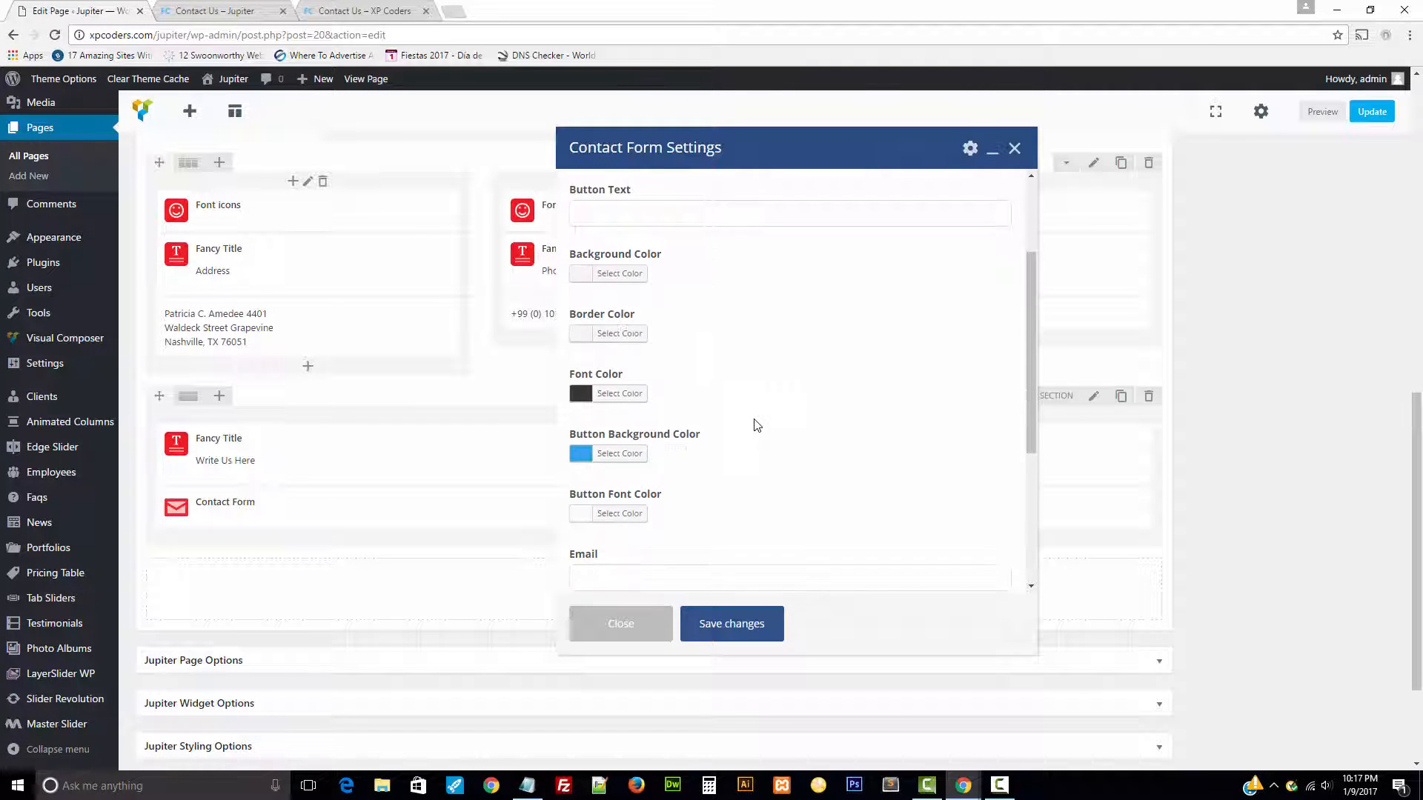
{"action": "left_click", "coordinate": [610, 422]}
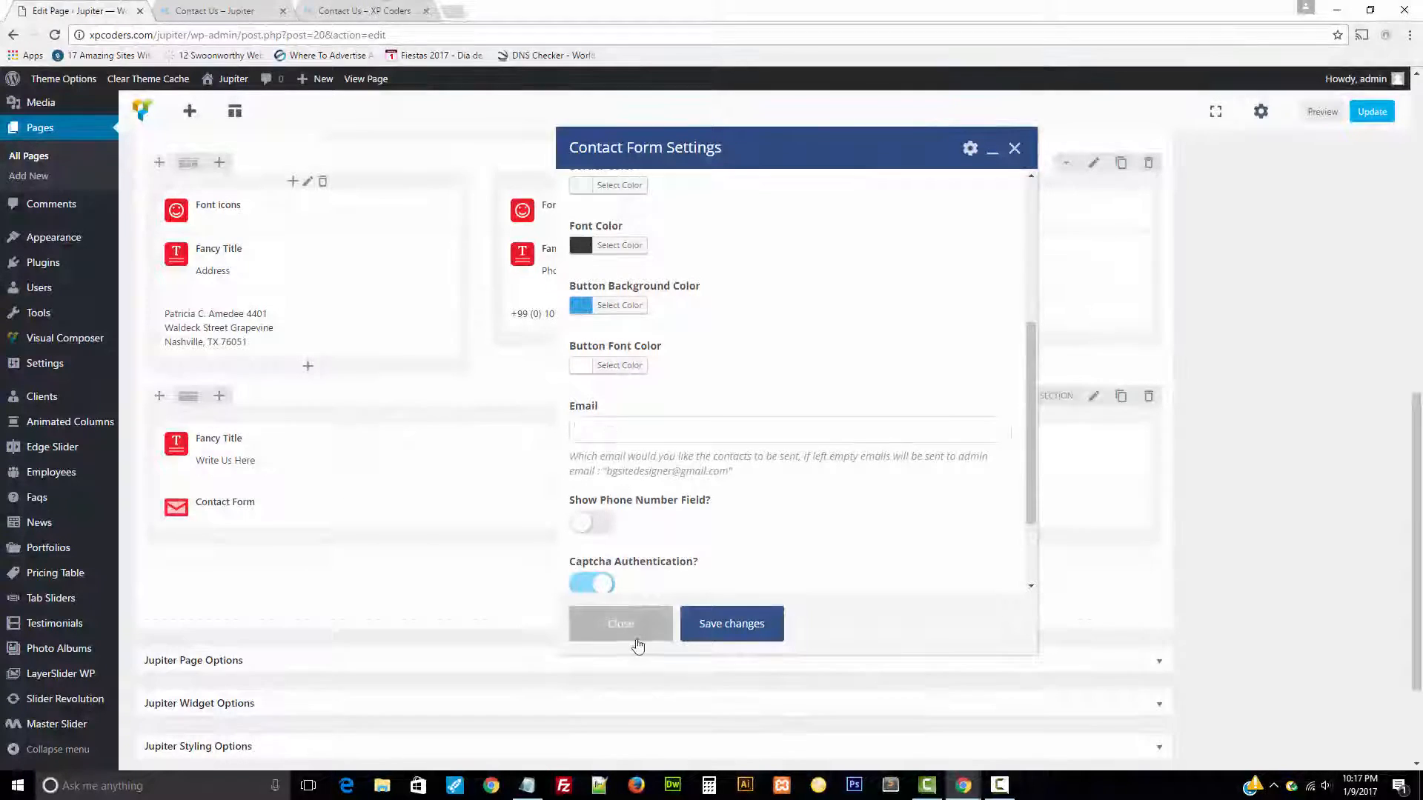
{"action": "left_click", "coordinate": [610, 626]}
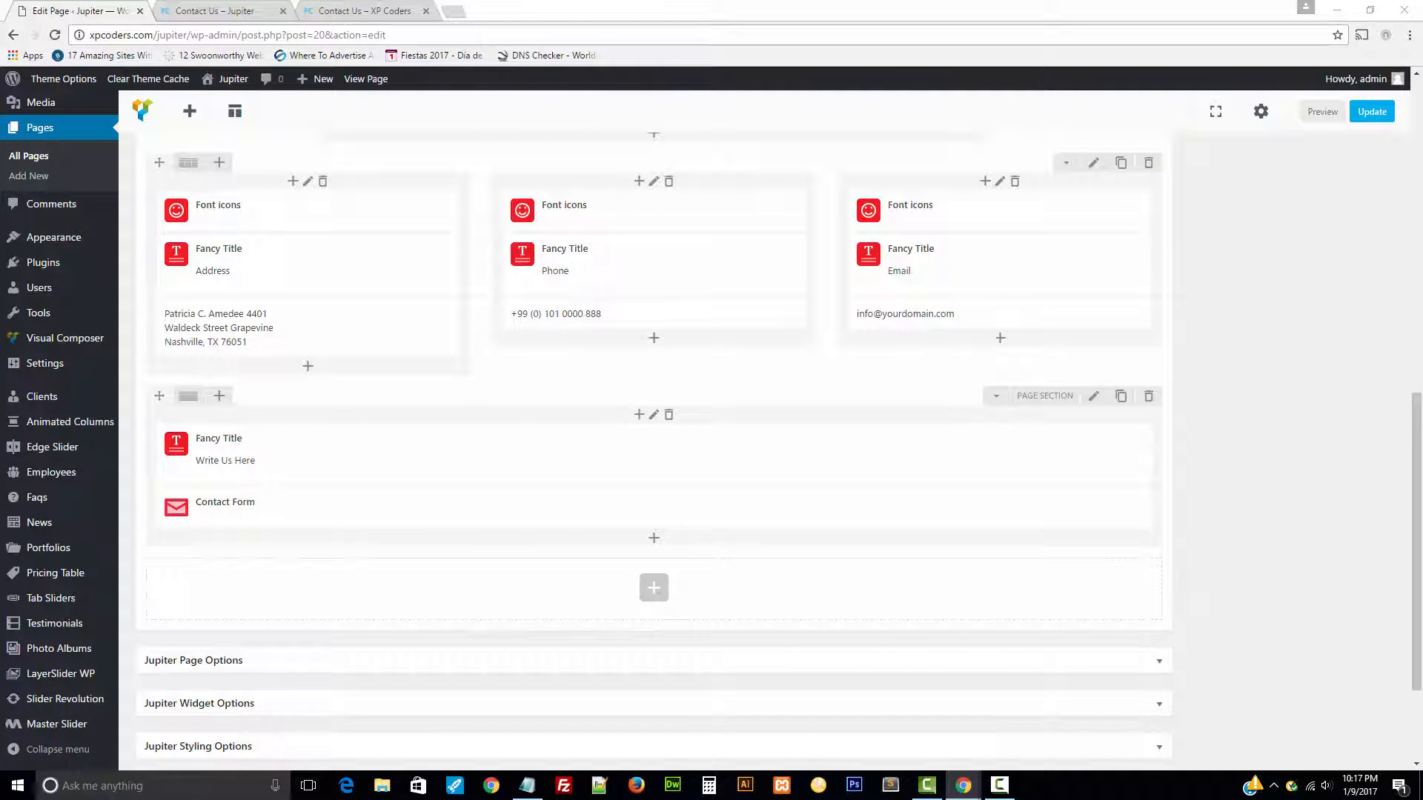
- Check the map section on the reference Contact Us page, and add a new row containing a Google Maps element below the Write Us Here section
{"action": "left_click", "coordinate": [359, 11]}
{"action": "scroll", "coordinate": [530, 461], "scroll_direction": "down", "scroll_amount": 3}
{"action": "scroll", "coordinate": [531, 461], "scroll_direction": "down", "scroll_amount": 3}
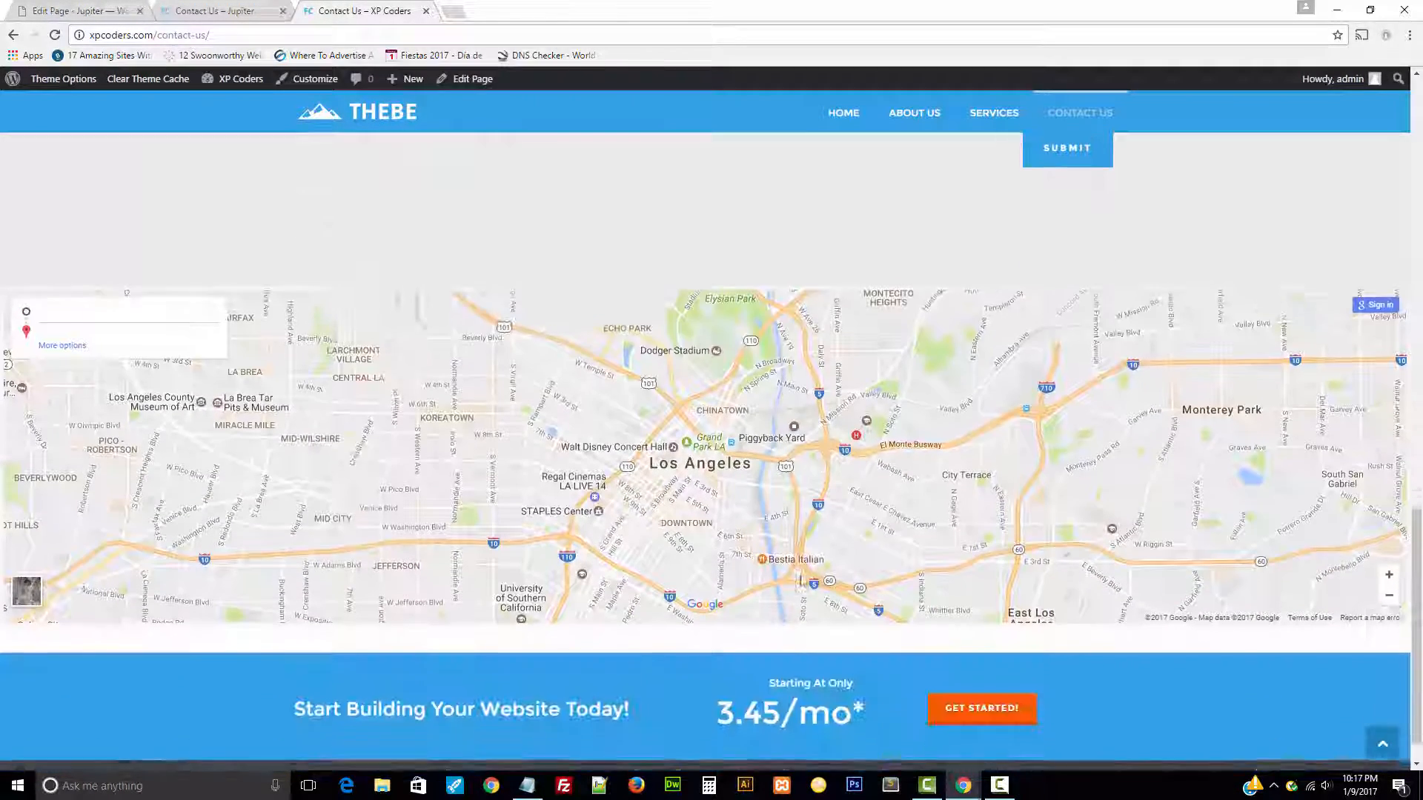
{"action": "key", "text": "ctrl+1"}
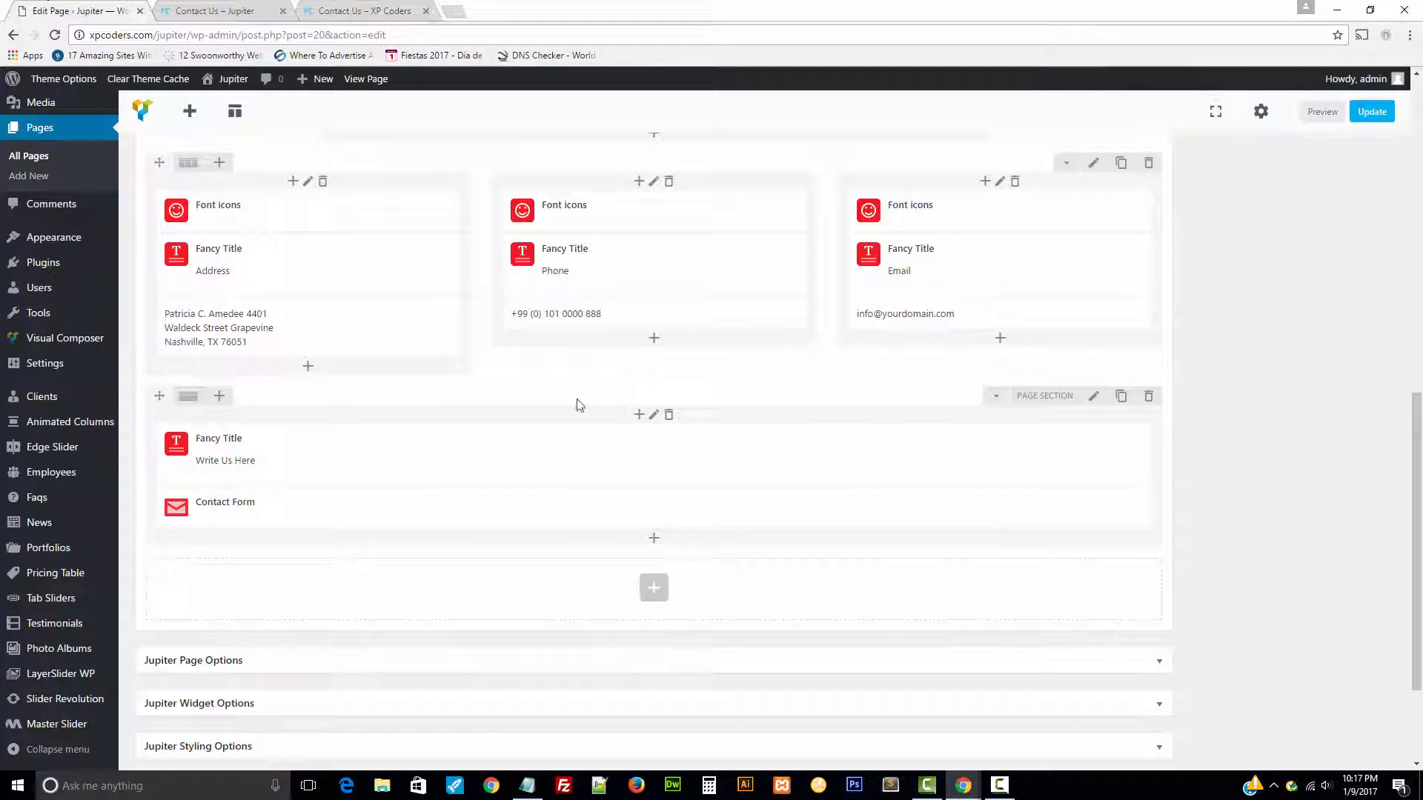
{"action": "left_click", "coordinate": [655, 588]}
{"action": "left_click", "coordinate": [209, 233]}
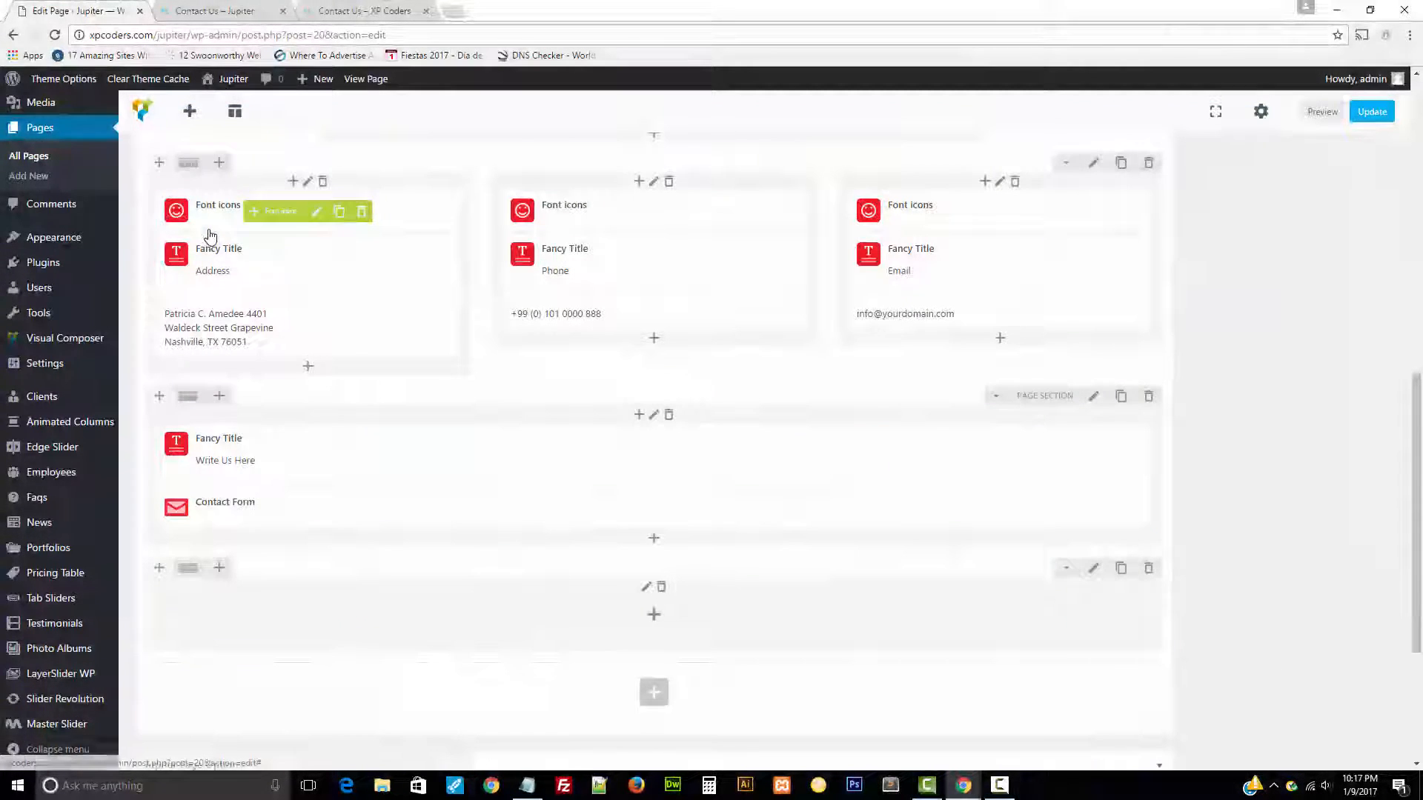
{"action": "left_click", "coordinate": [655, 616]}
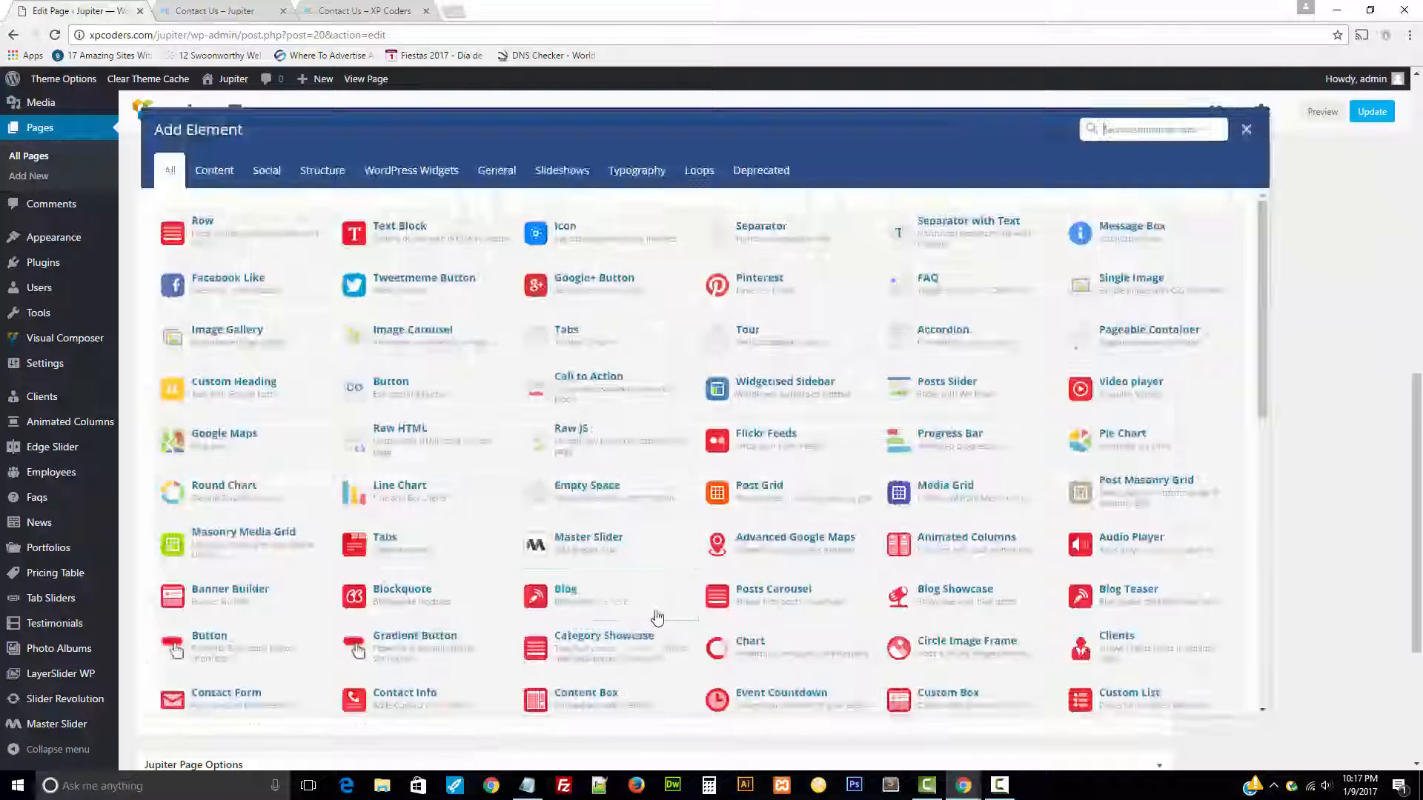
{"action": "left_click", "coordinate": [202, 450]}
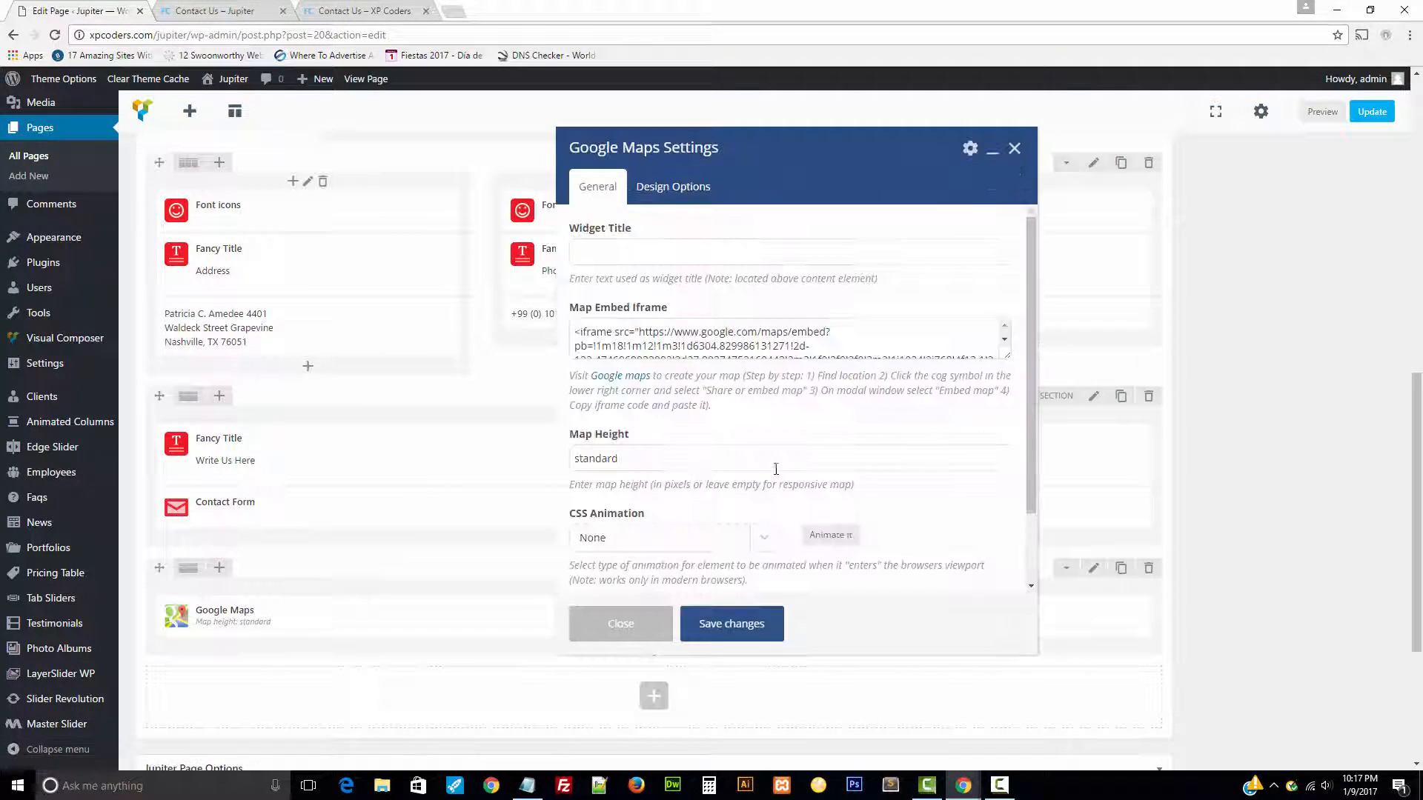
- Enlarge the map embed field to inspect the default iframe code, and save the Google Maps settings
{"action": "scroll", "coordinate": [893, 491], "scroll_direction": "up", "scroll_amount": 2}
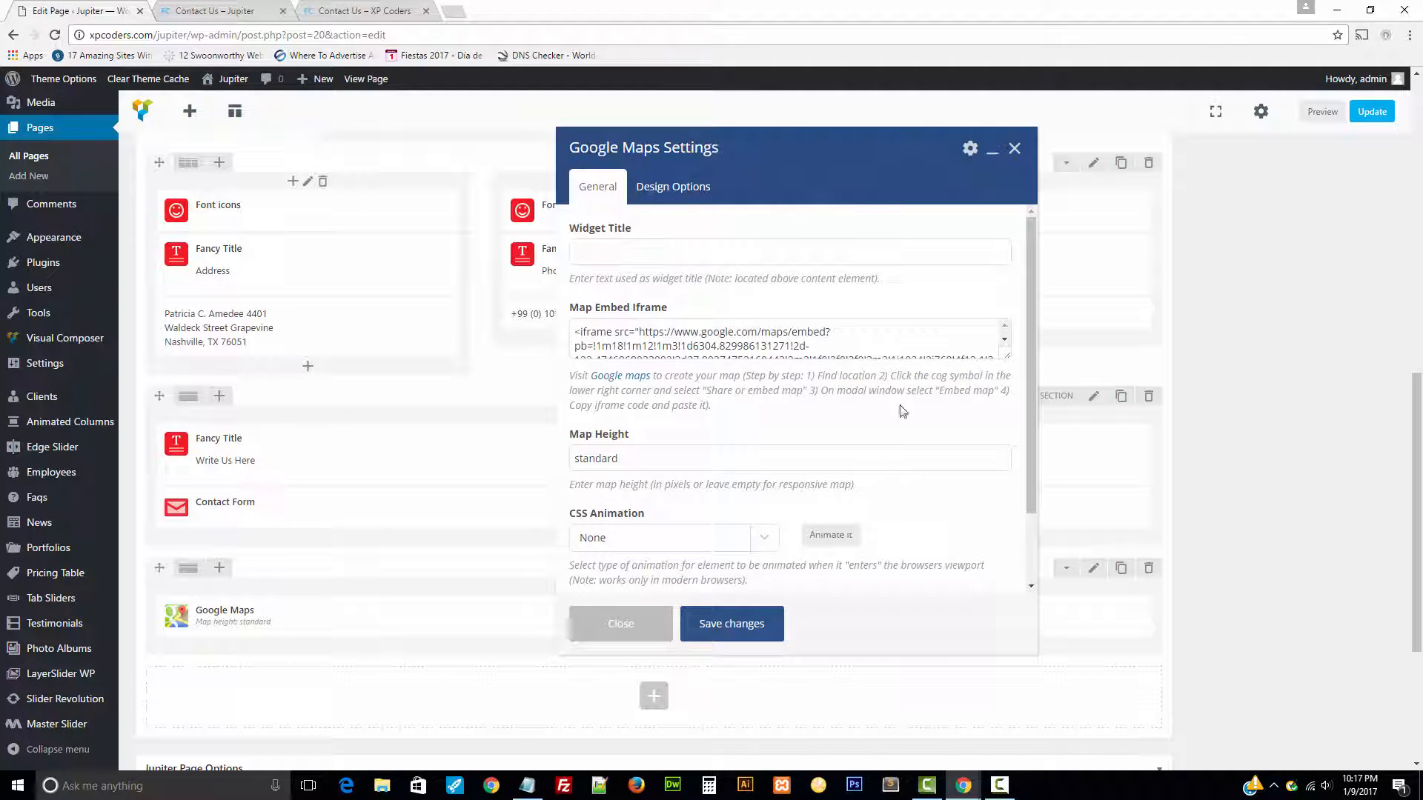
{"action": "left_click_drag", "start_coordinate": [1008, 356], "coordinate": [1009, 464]}
{"action": "left_click_drag", "start_coordinate": [892, 438], "coordinate": [574, 326]}
{"action": "left_click", "coordinate": [604, 363]}
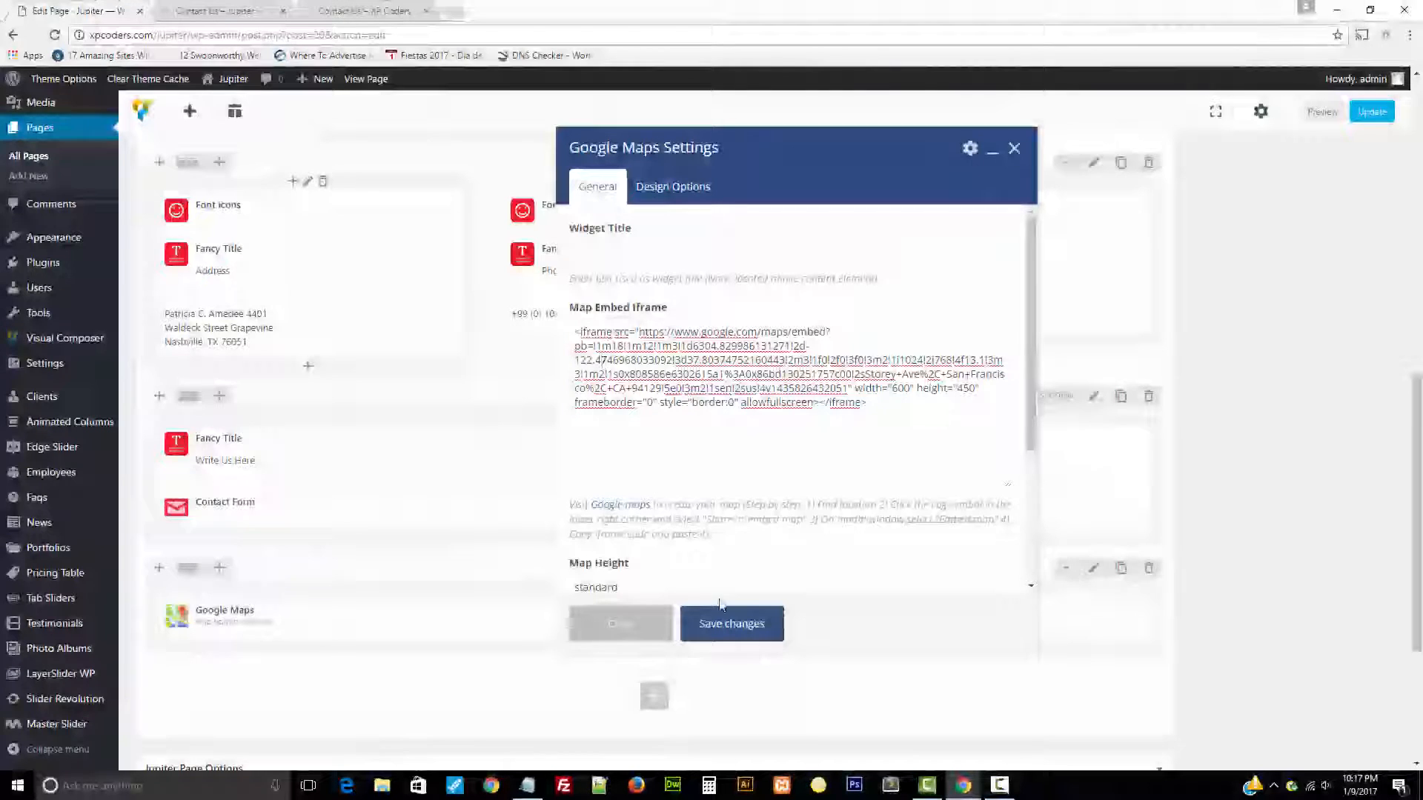
{"action": "left_click", "coordinate": [704, 626]}
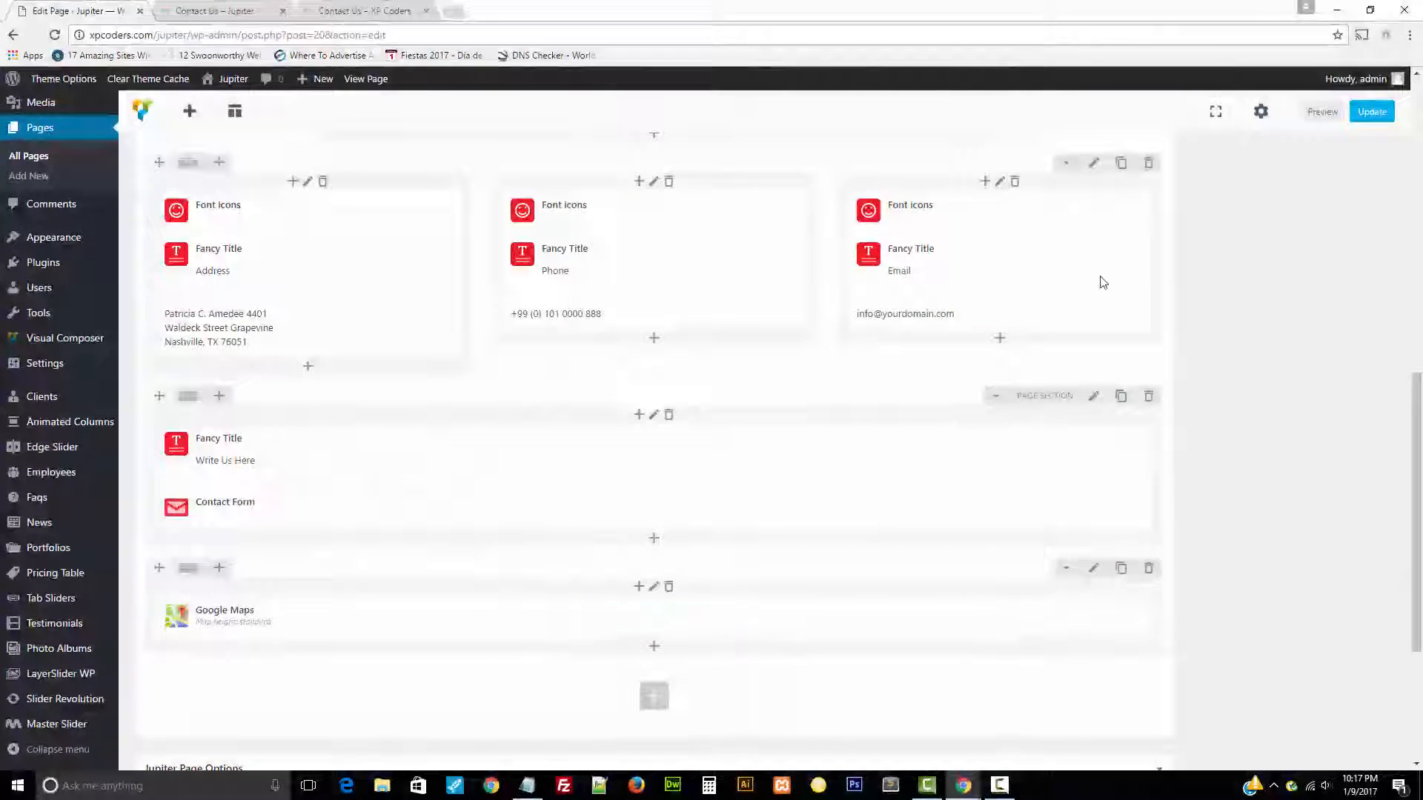
- Update the page and reload the live Jupiter Contact Us page to check the map below the form
{"action": "left_click", "coordinate": [1376, 113]}
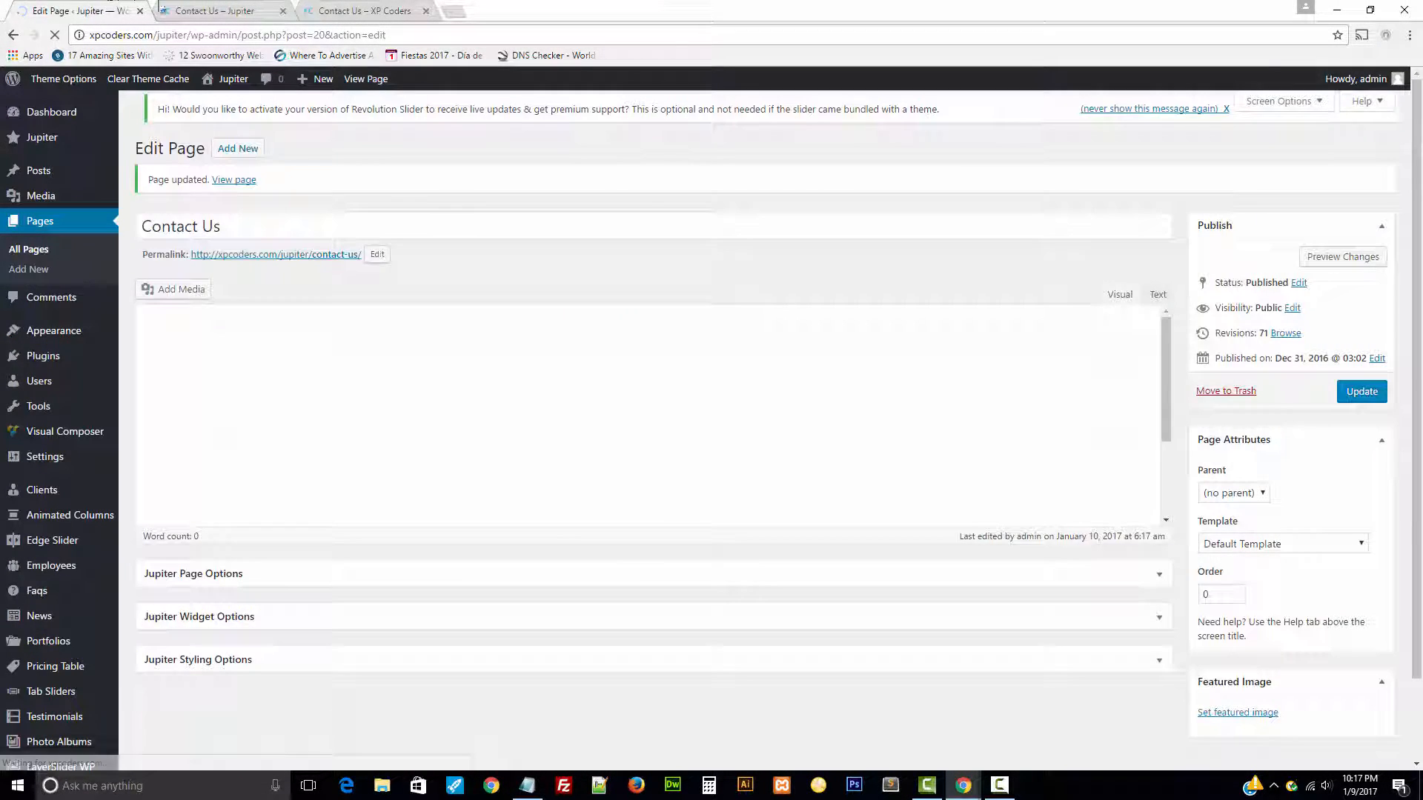
{"action": "left_click", "coordinate": [161, 8]}
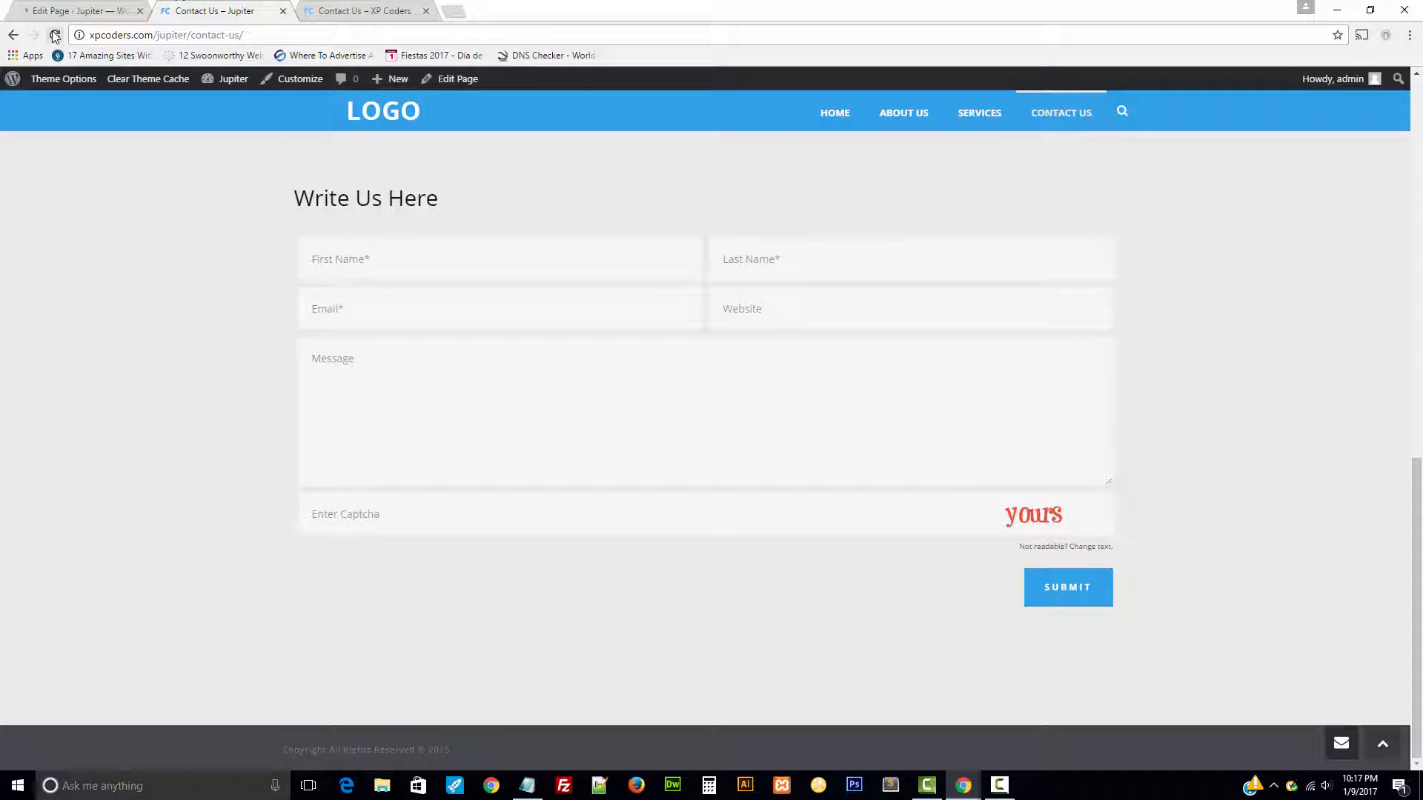
{"action": "left_click", "coordinate": [55, 35]}
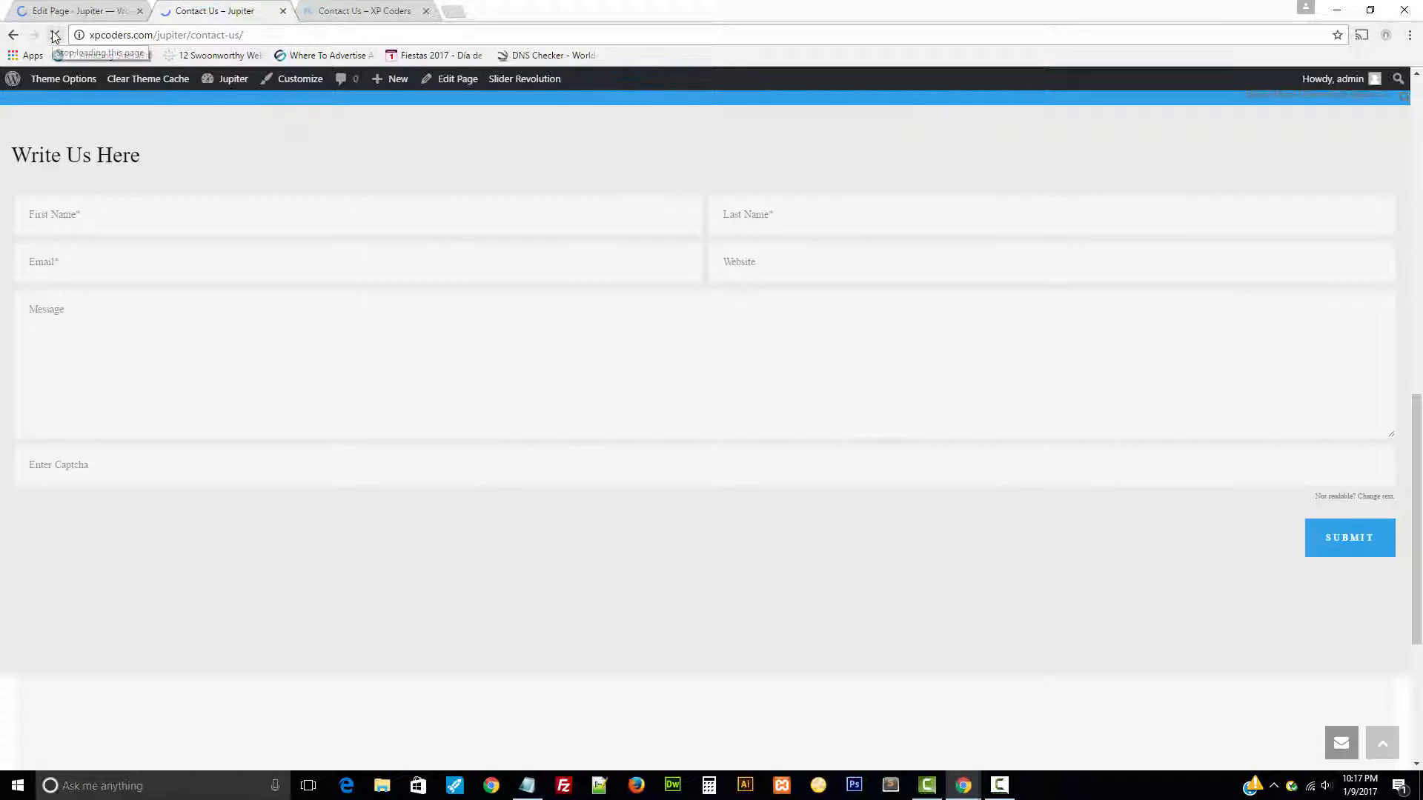
{"action": "scroll", "coordinate": [1220, 437], "scroll_direction": "down", "scroll_amount": 3}
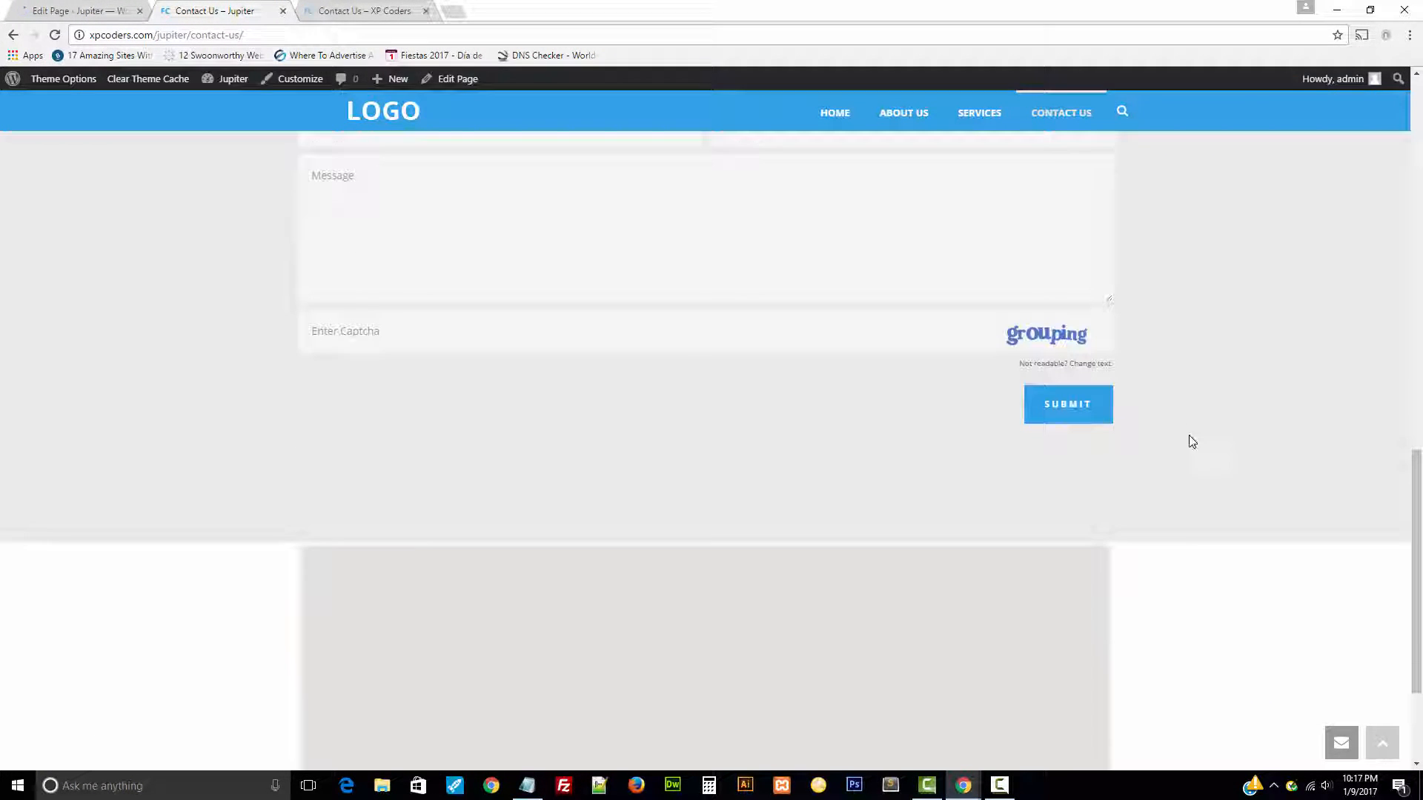
{"action": "scroll", "coordinate": [1192, 442], "scroll_direction": "down", "scroll_amount": 3}
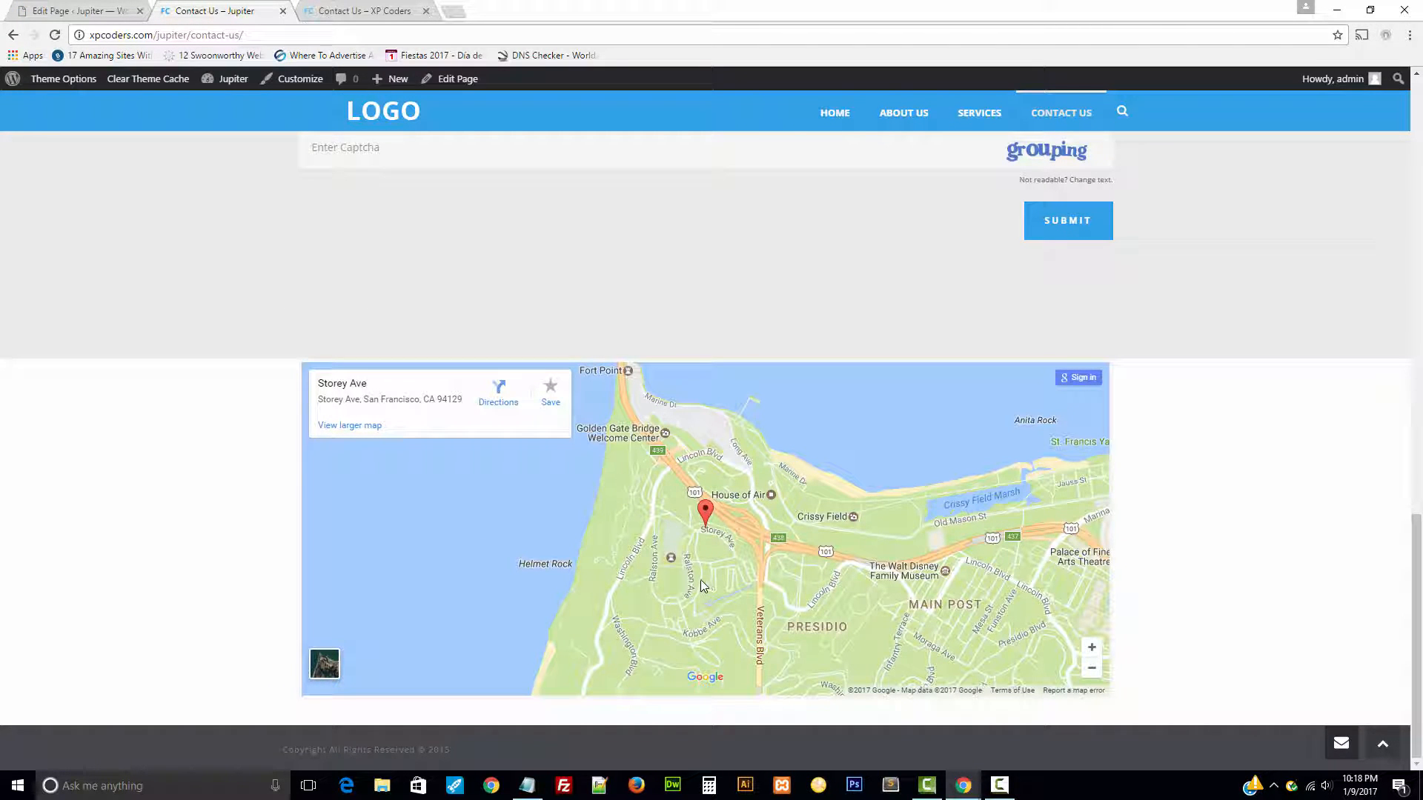
- Open google.com in a new browser tab and go to Google Maps from its list of apps
{"action": "left_click", "coordinate": [449, 15]}
{"action": "type", "text": "google.com"}
{"action": "key", "text": "Return"}
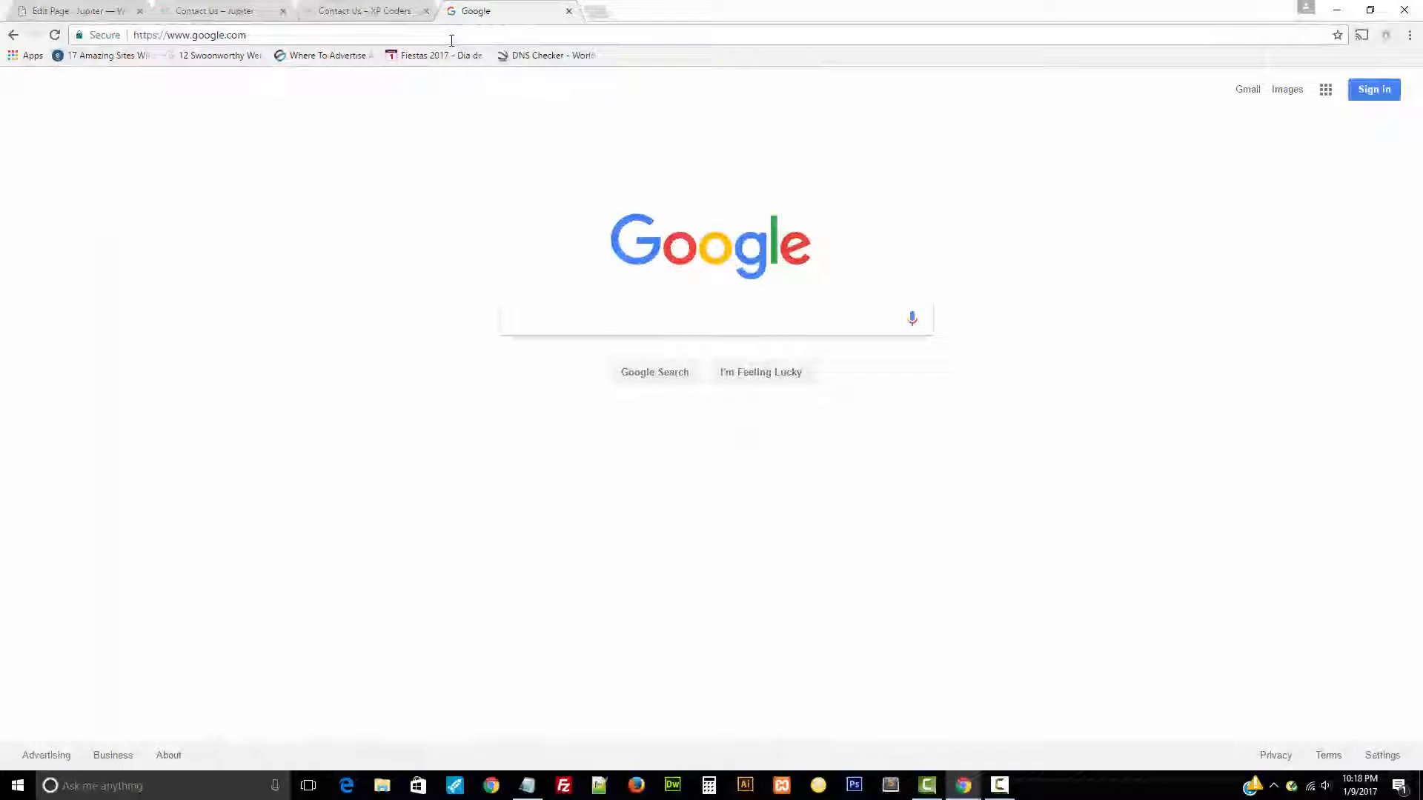
{"action": "left_click", "coordinate": [1326, 92]}
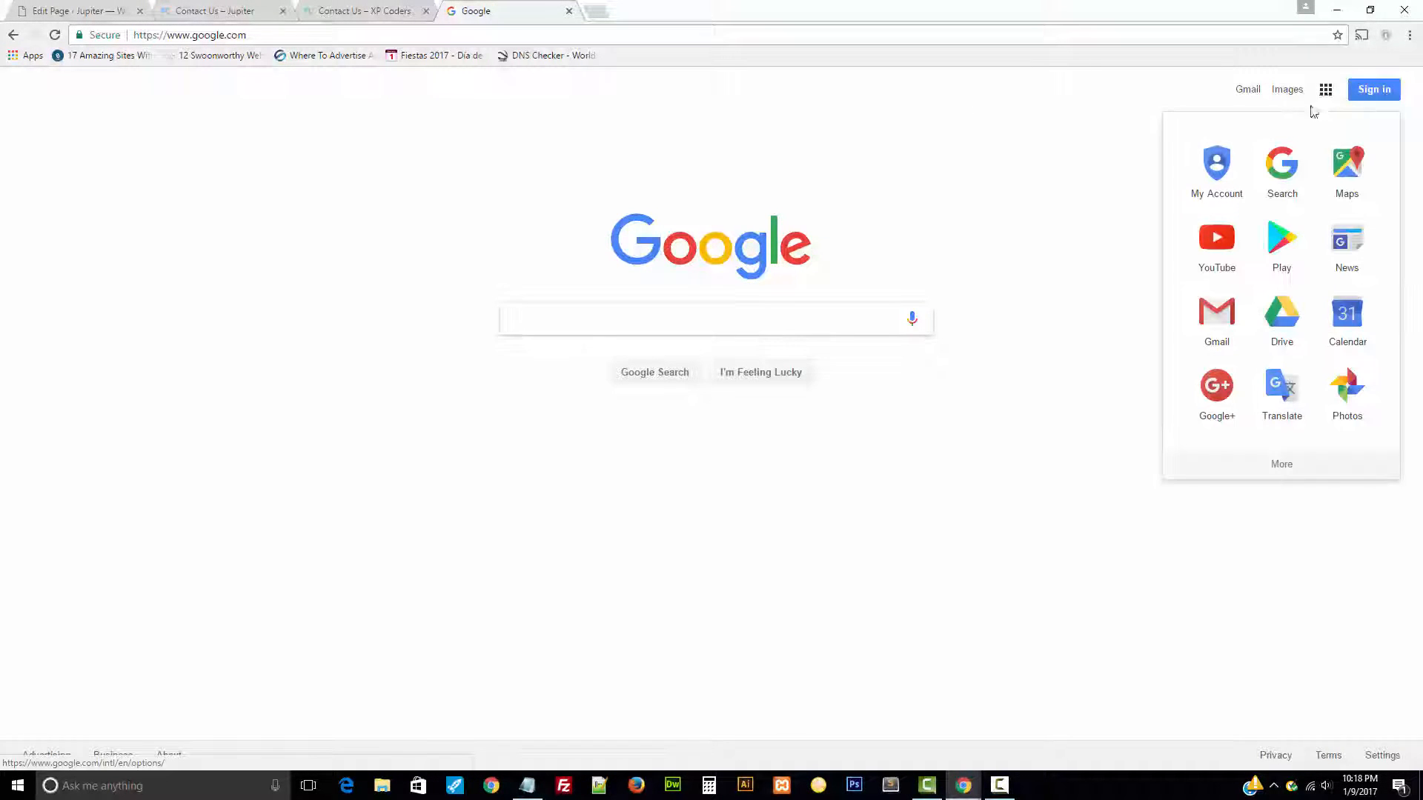
{"action": "left_click", "coordinate": [1334, 172]}
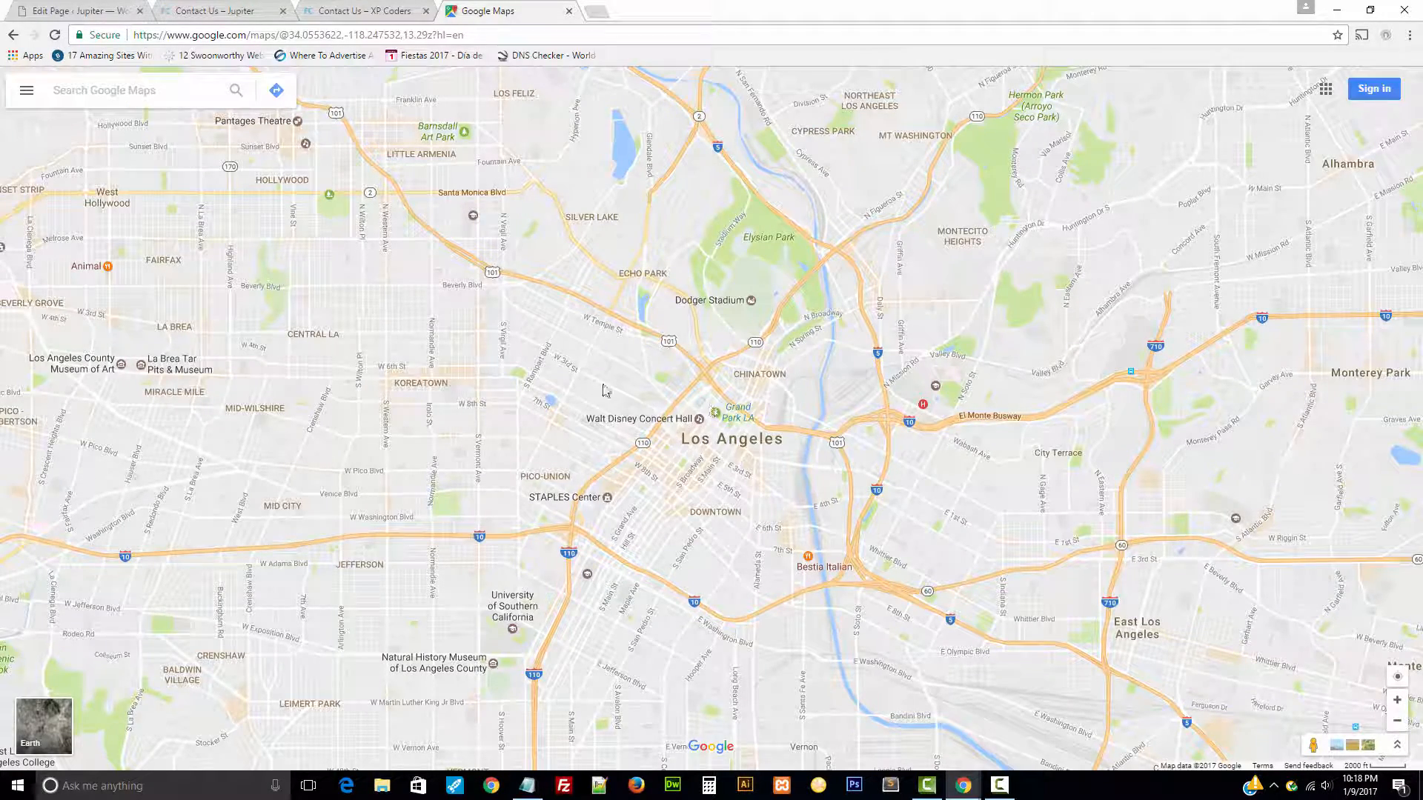
- Copy the Medium-size embed iframe code for the Los Angeles map in Google Maps
{"action": "left_click", "coordinate": [26, 90]}
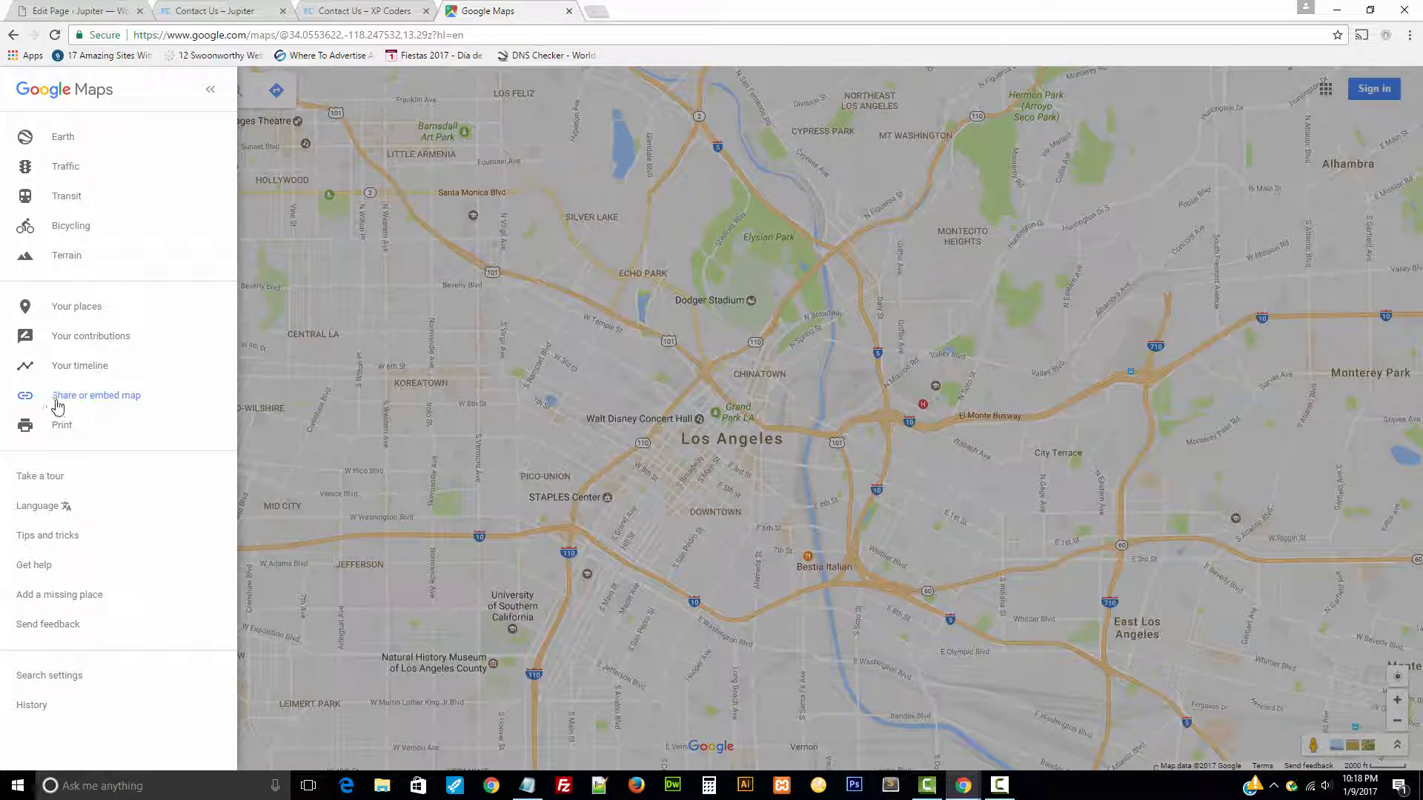
{"action": "left_click", "coordinate": [95, 395]}
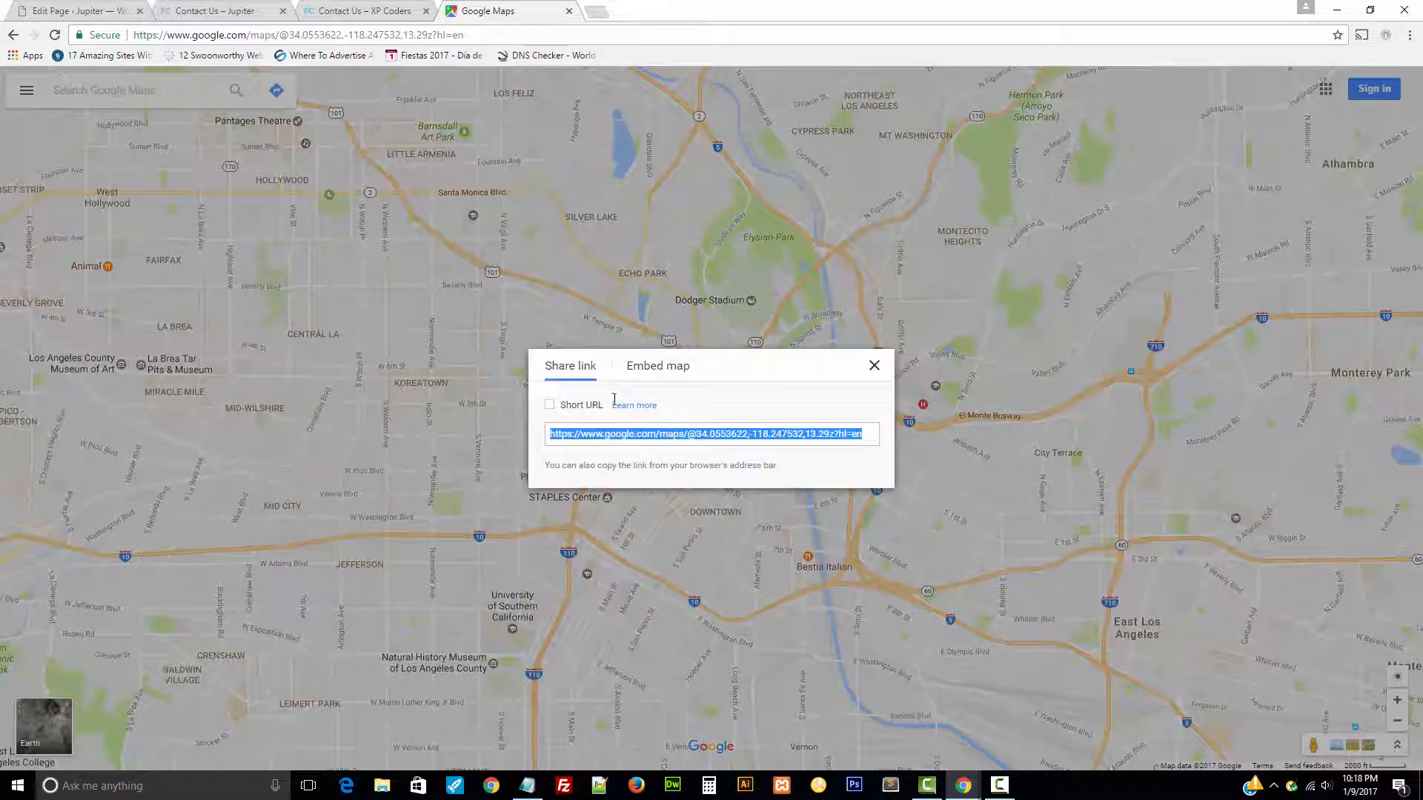
{"action": "left_click", "coordinate": [646, 375]}
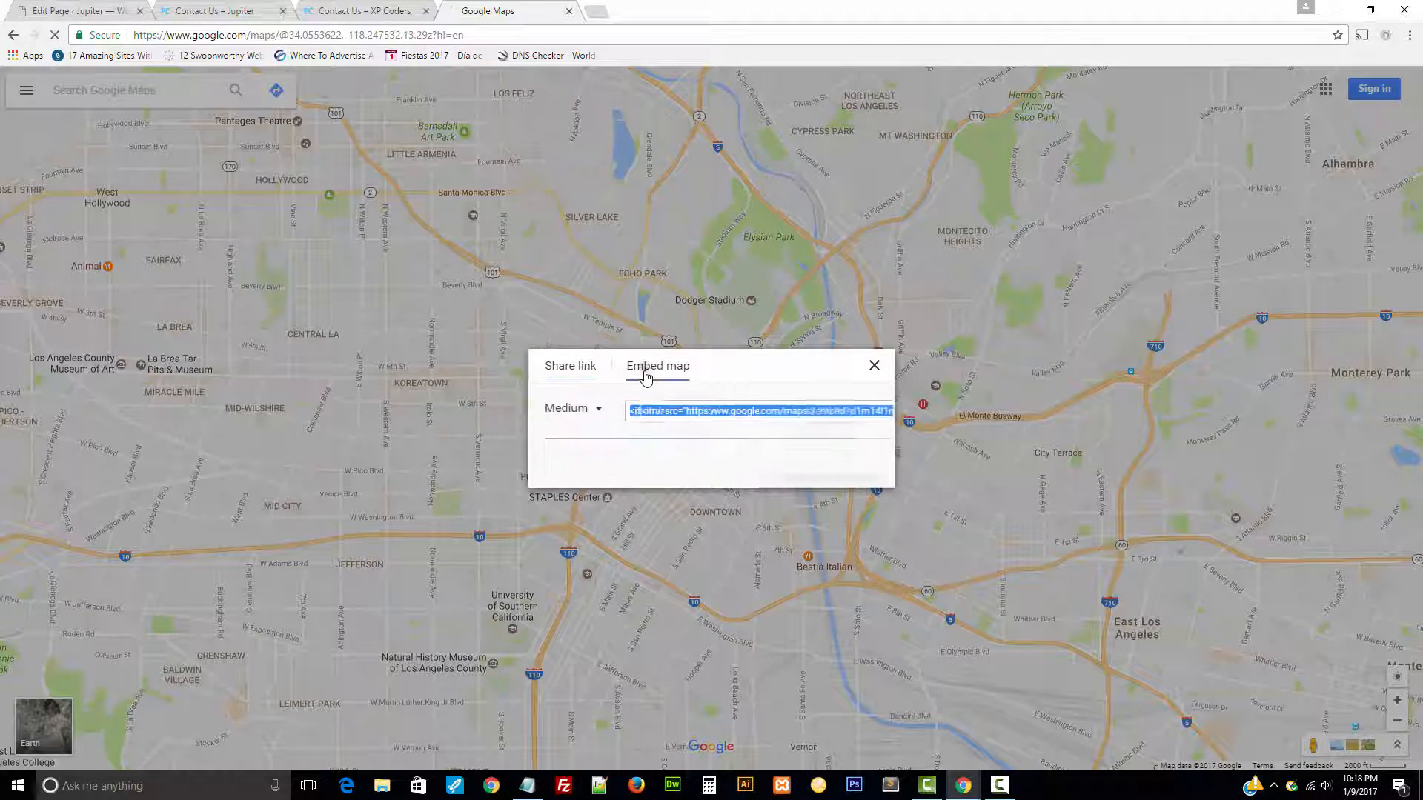
{"action": "right_click", "coordinate": [629, 250]}
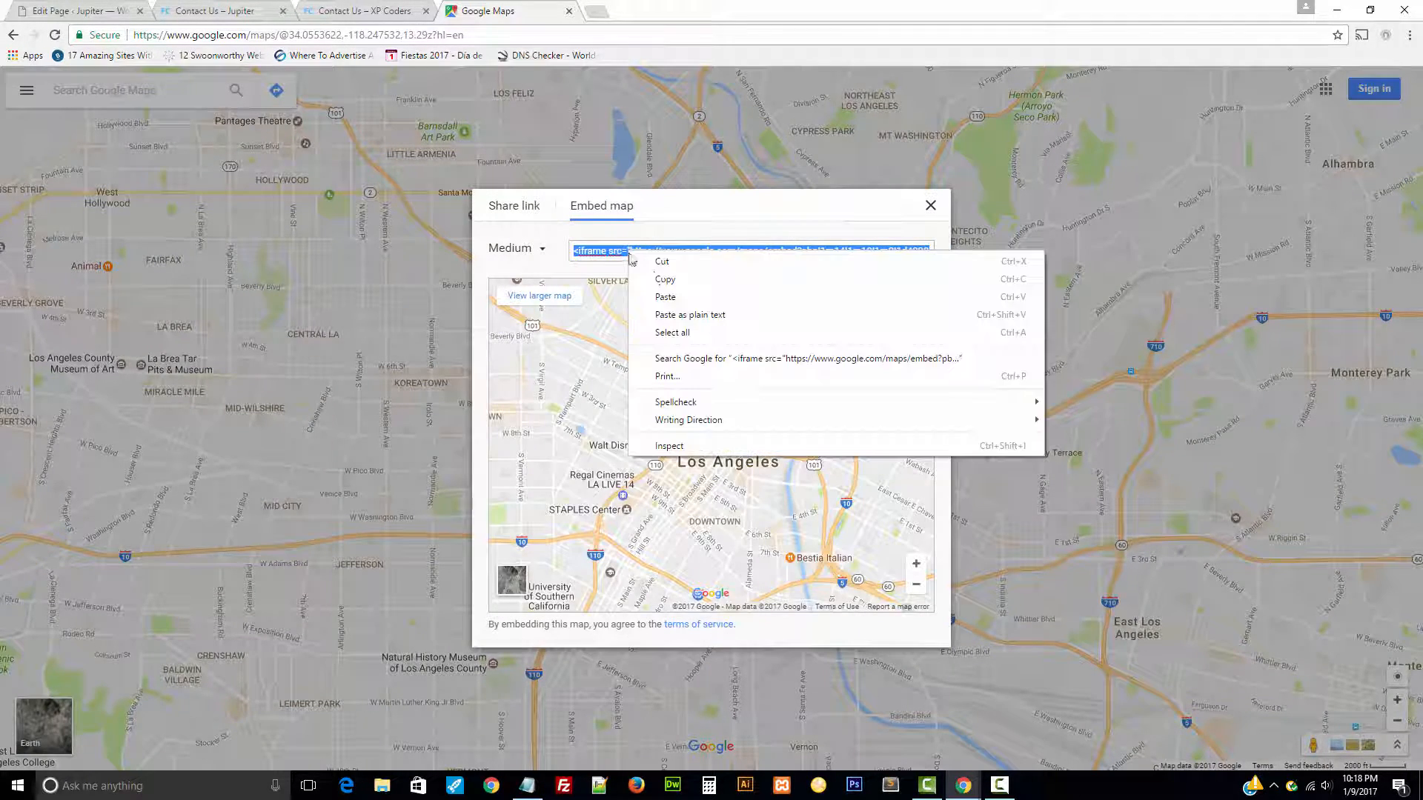
{"action": "left_click", "coordinate": [671, 280]}
- Replace the map embed iframe in the Contact Us page's Google Maps element with the copied Los Angeles code
{"action": "left_click", "coordinate": [74, 10]}
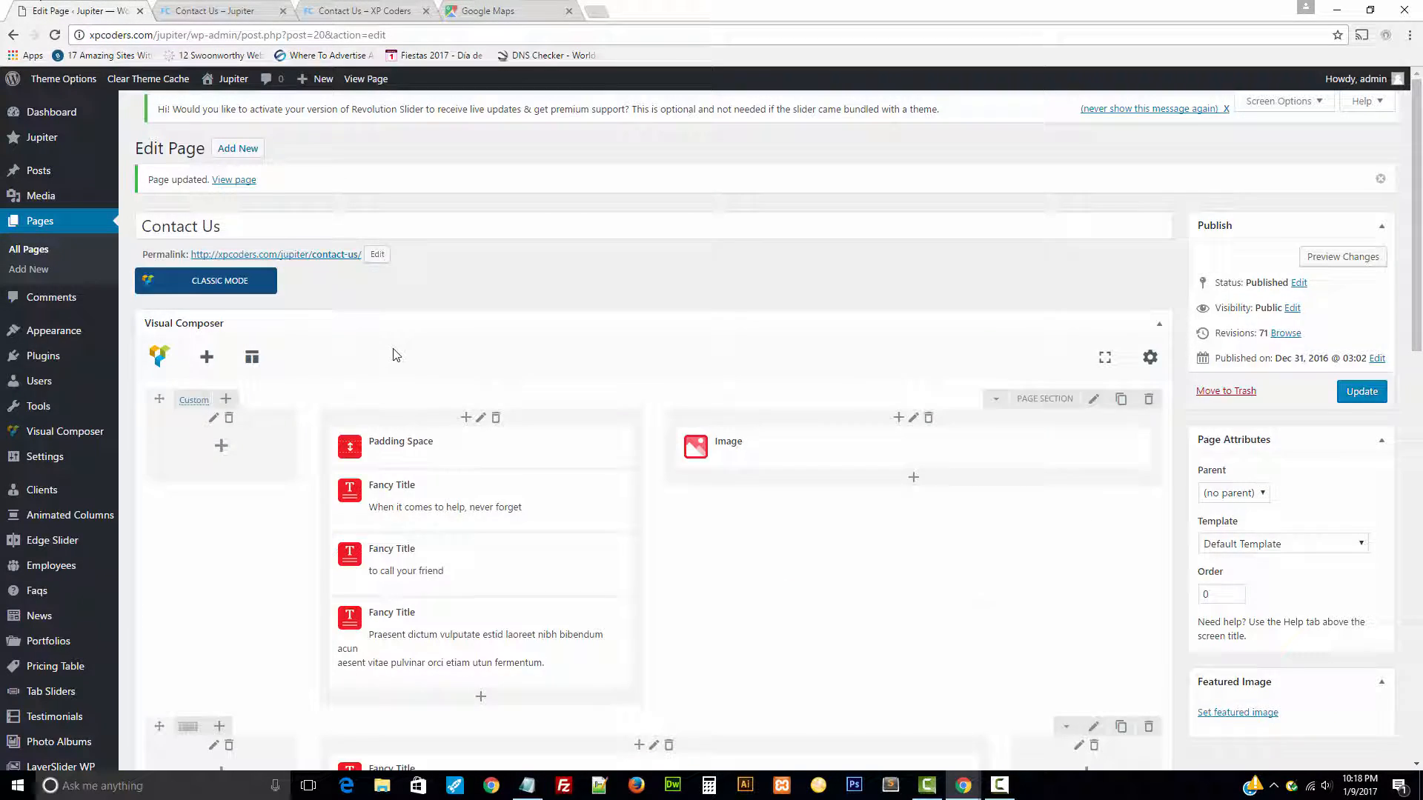
{"action": "scroll", "coordinate": [393, 353], "scroll_direction": "down", "scroll_amount": 10}
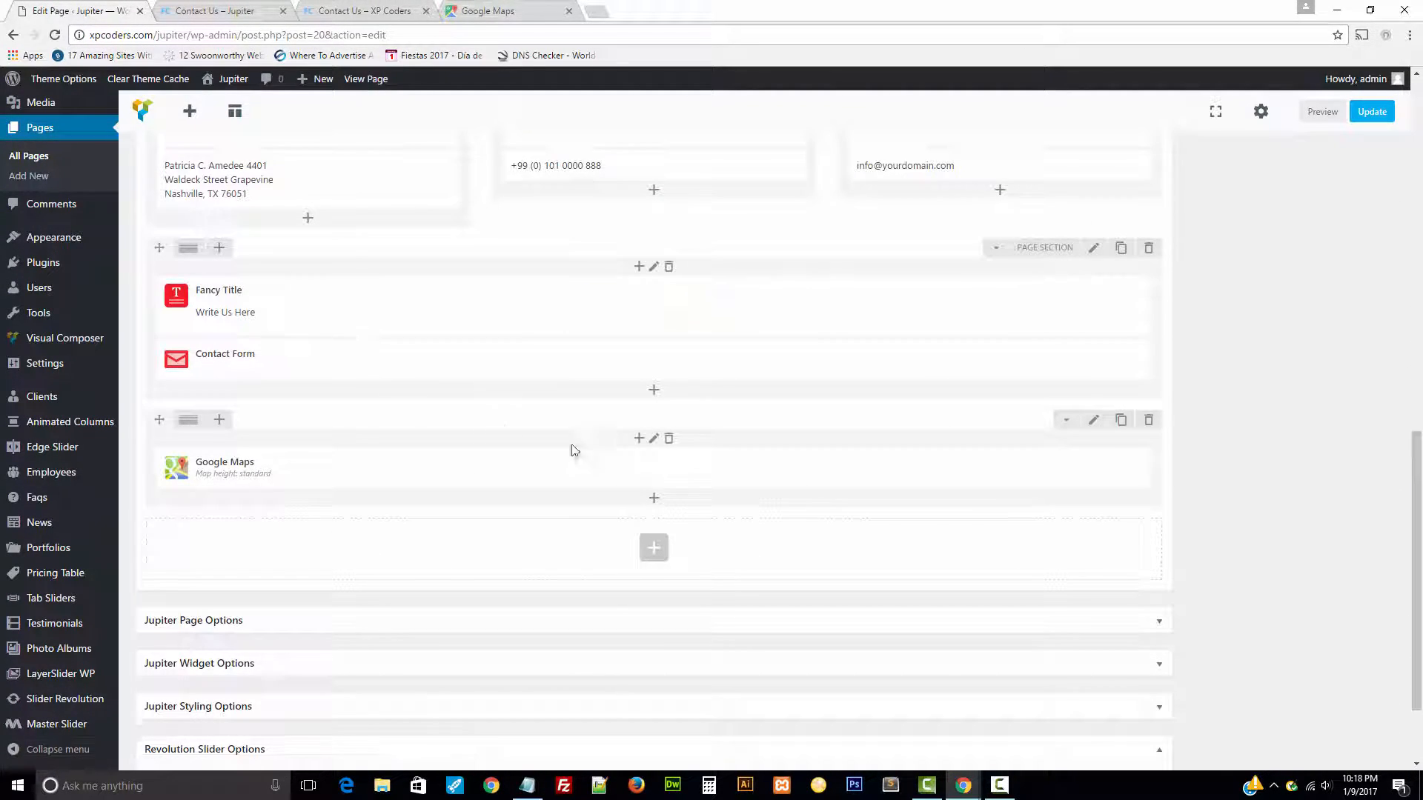
{"action": "left_click", "coordinate": [667, 468]}
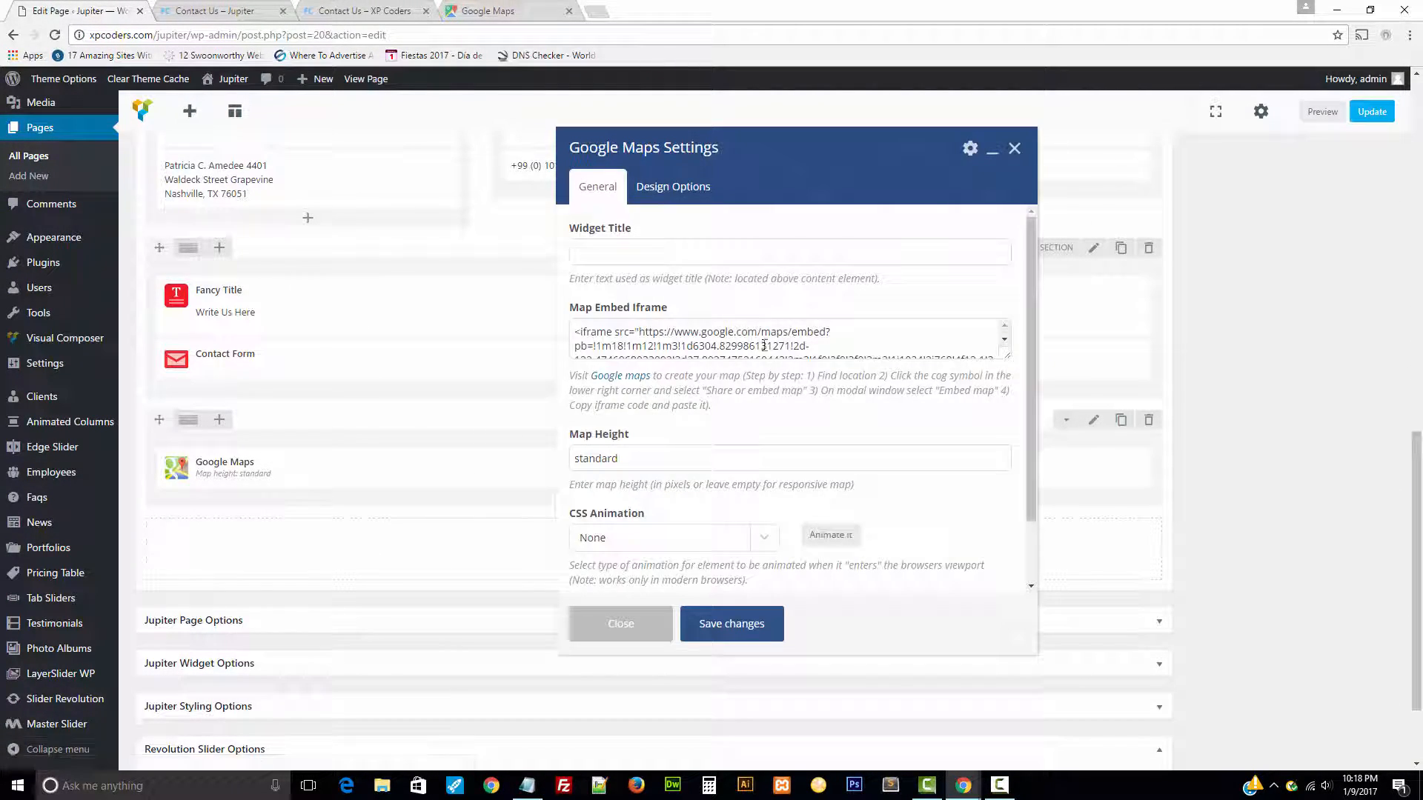
{"action": "left_click_drag", "start_coordinate": [1008, 371], "coordinate": [1000, 503]}
{"action": "left_click", "coordinate": [875, 403]}
{"action": "key", "text": "ctrl+a"}
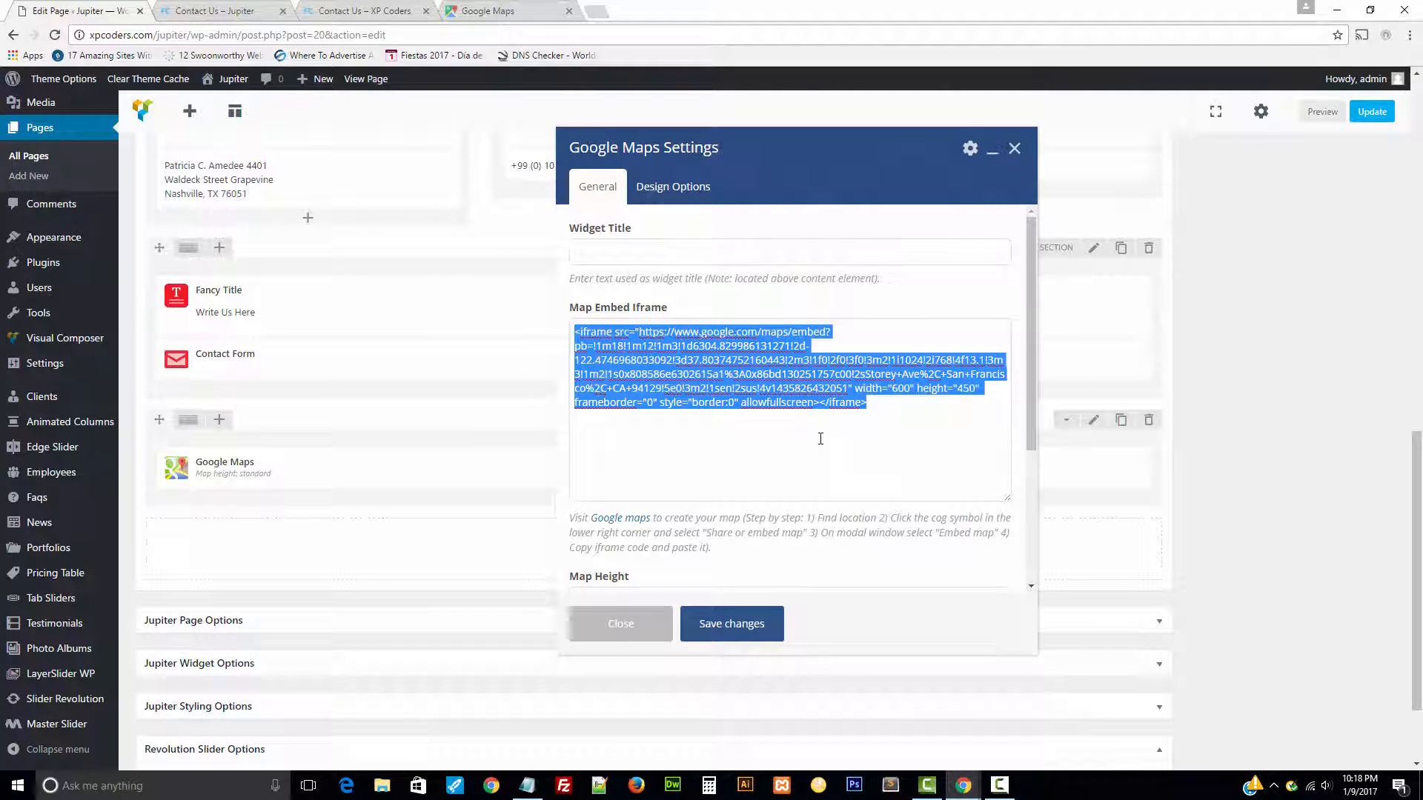
{"action": "key", "text": "ctrl+v"}
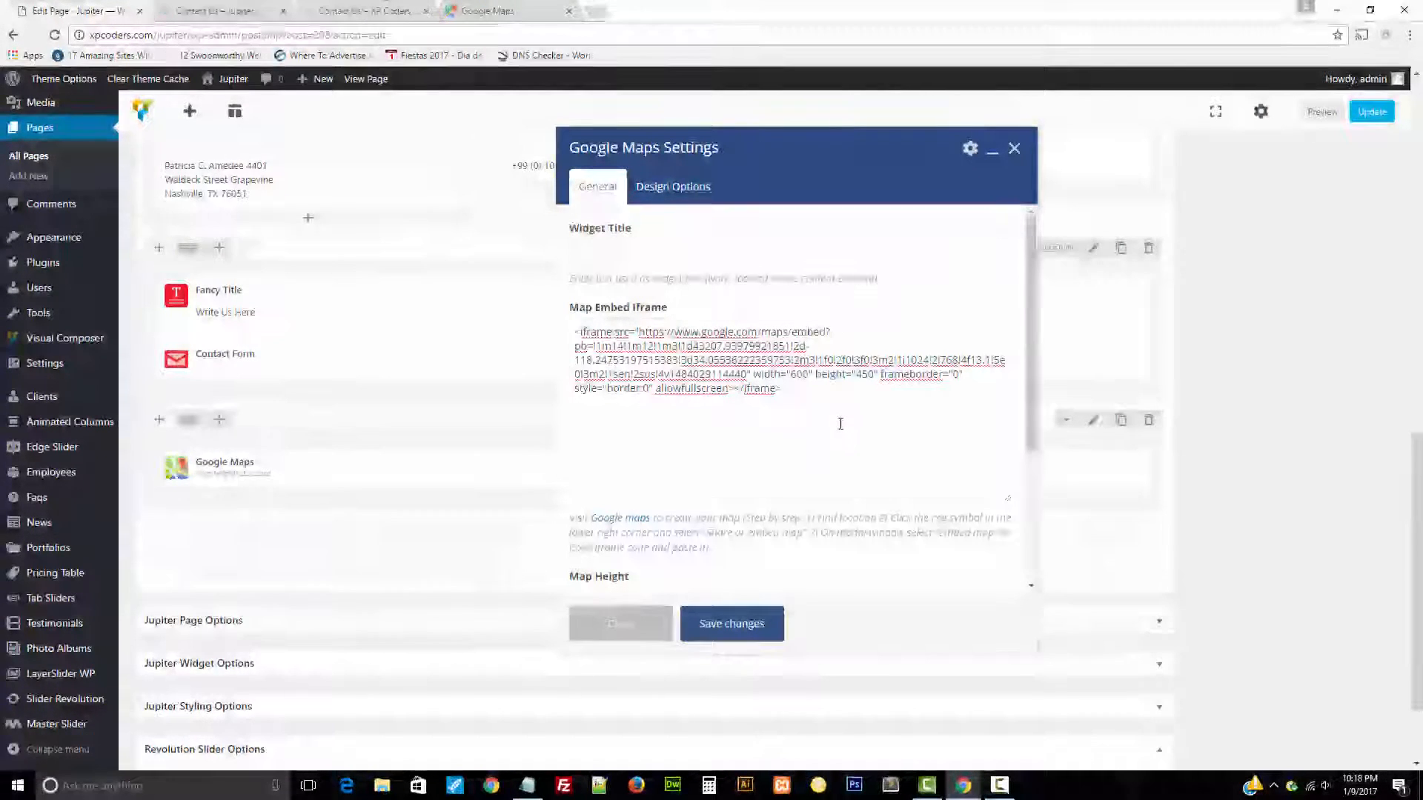
- Set the width in the map's iframe code to 100% and save the Google Maps settings
{"action": "key", "text": "BackSpace"}
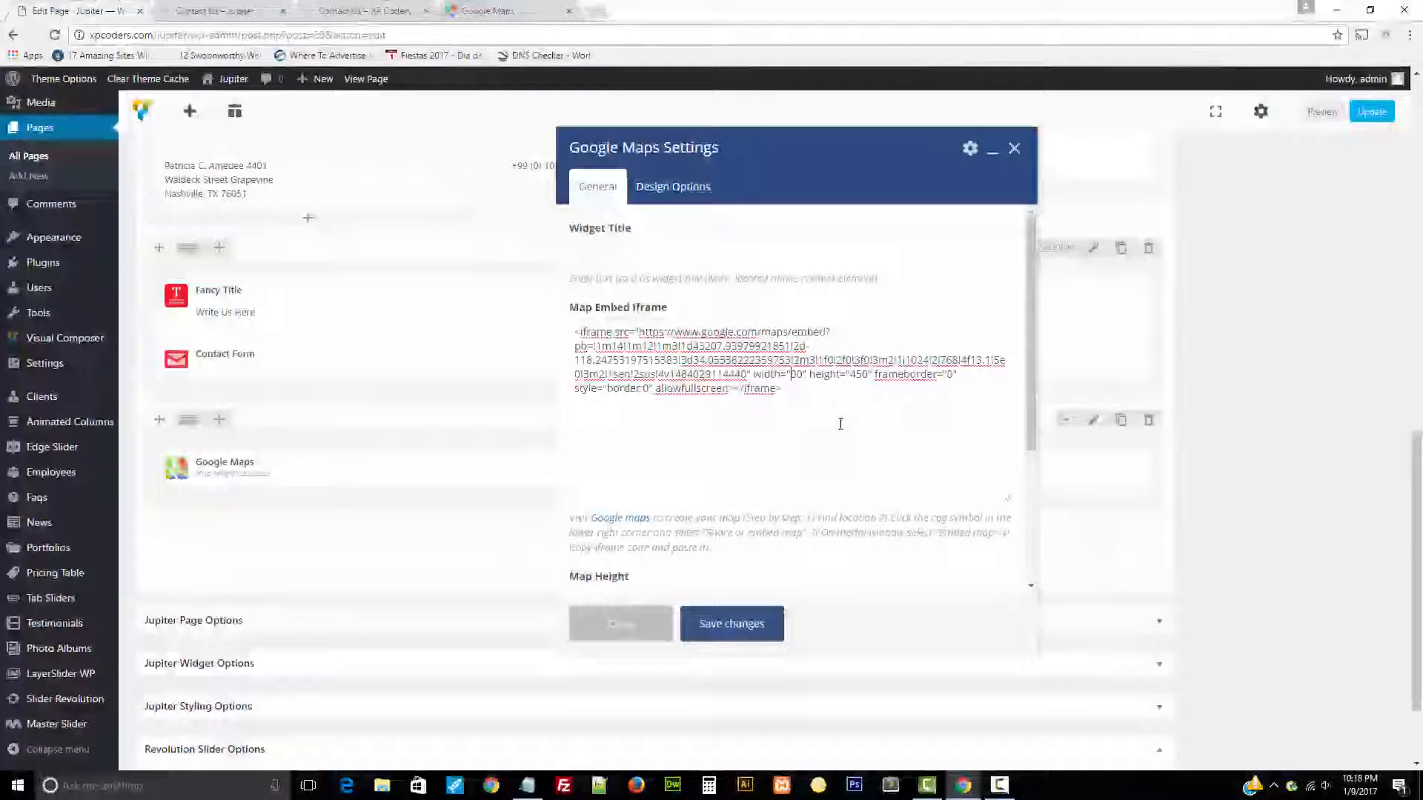
{"action": "type", "text": "100"}
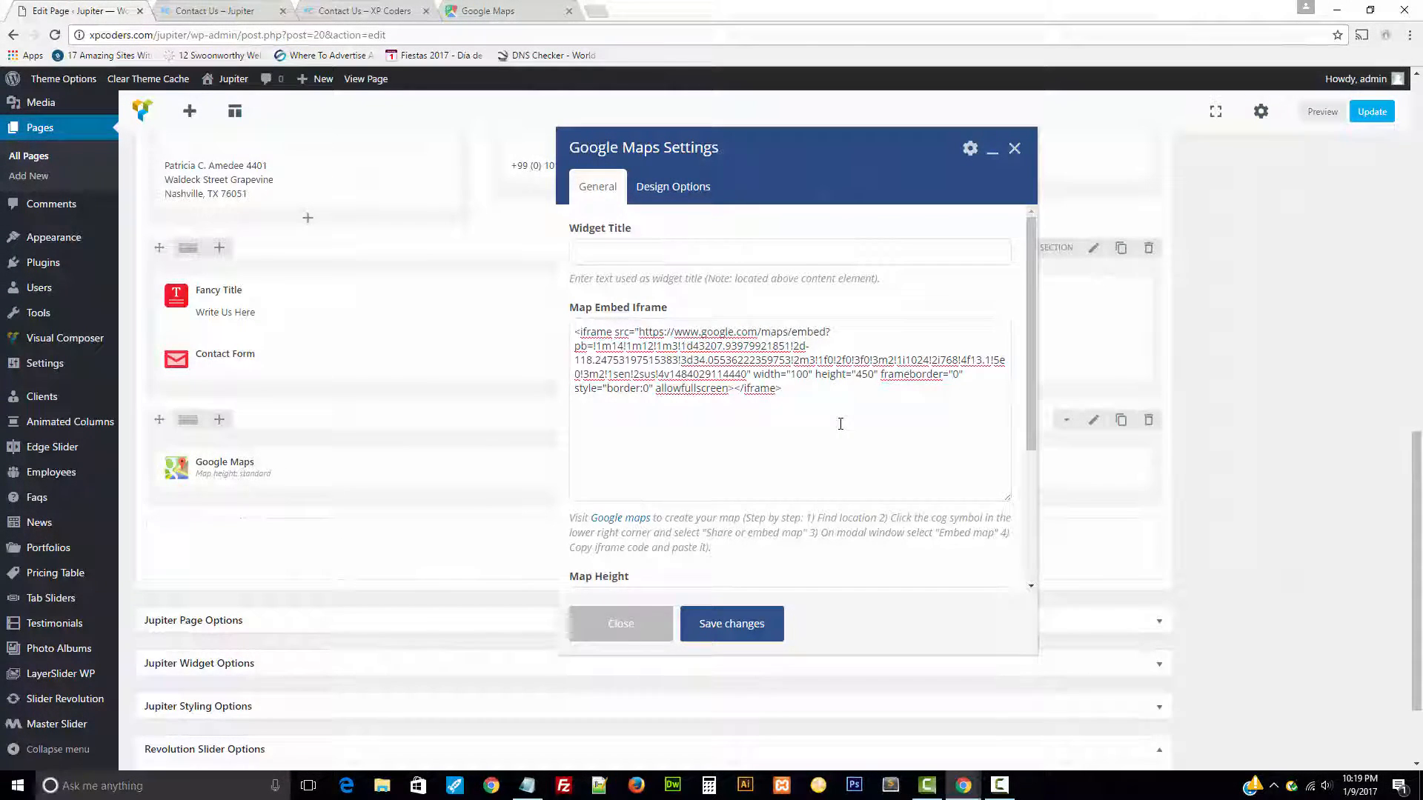
{"action": "type", "text": "%"}
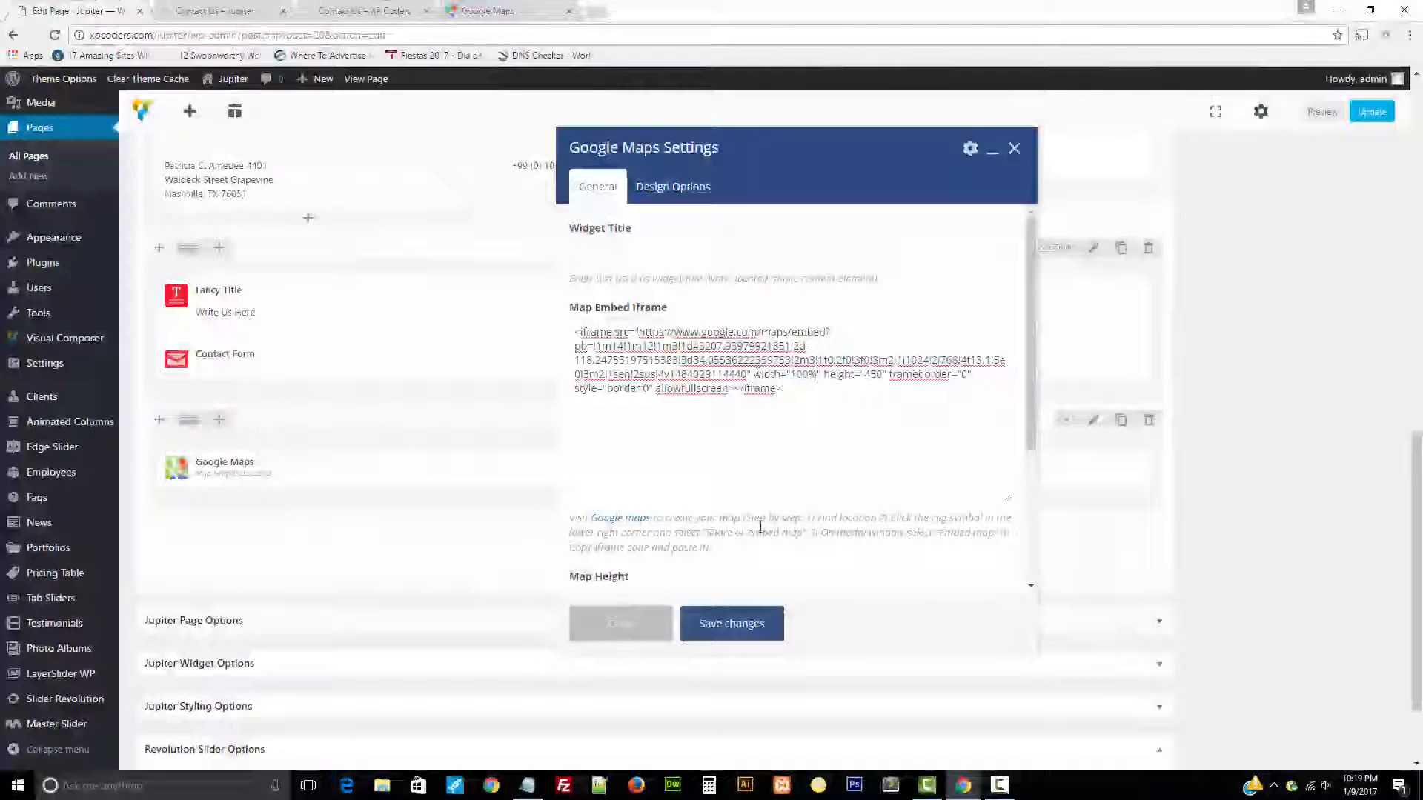
{"action": "left_click", "coordinate": [716, 628]}
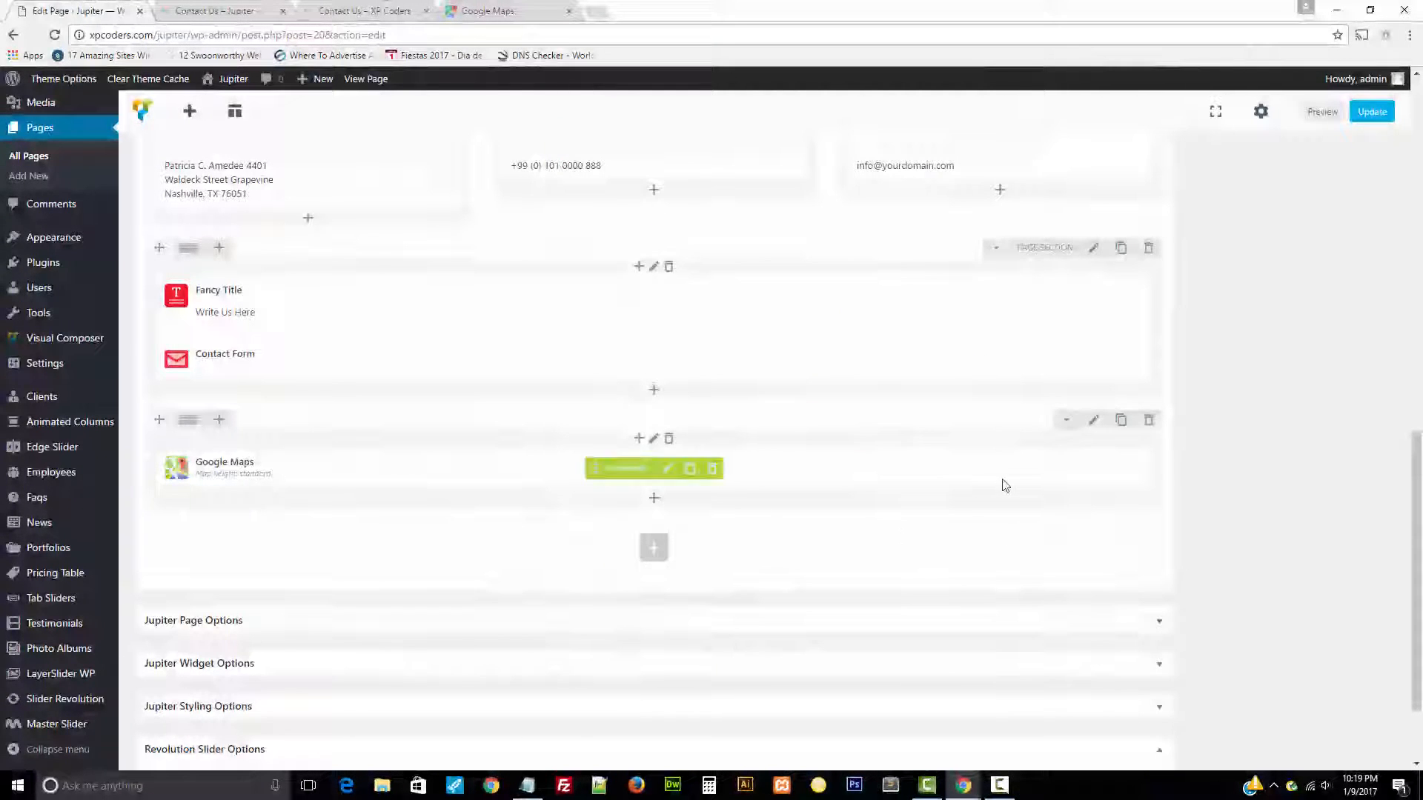
- Enable Full Width Row with Full Width Content for the row holding the map and save the row settings
{"action": "left_click", "coordinate": [1094, 421]}
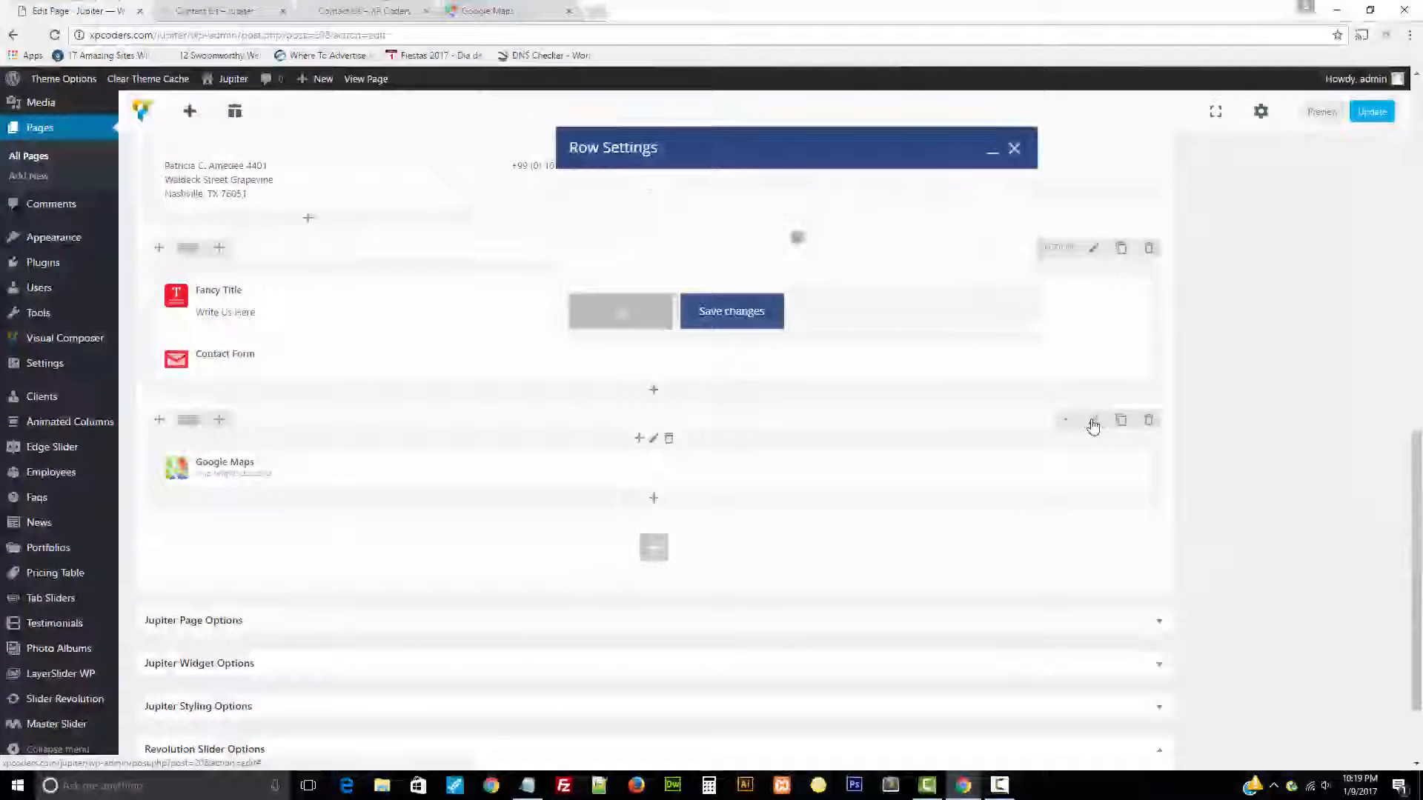
{"action": "left_click", "coordinate": [591, 251]}
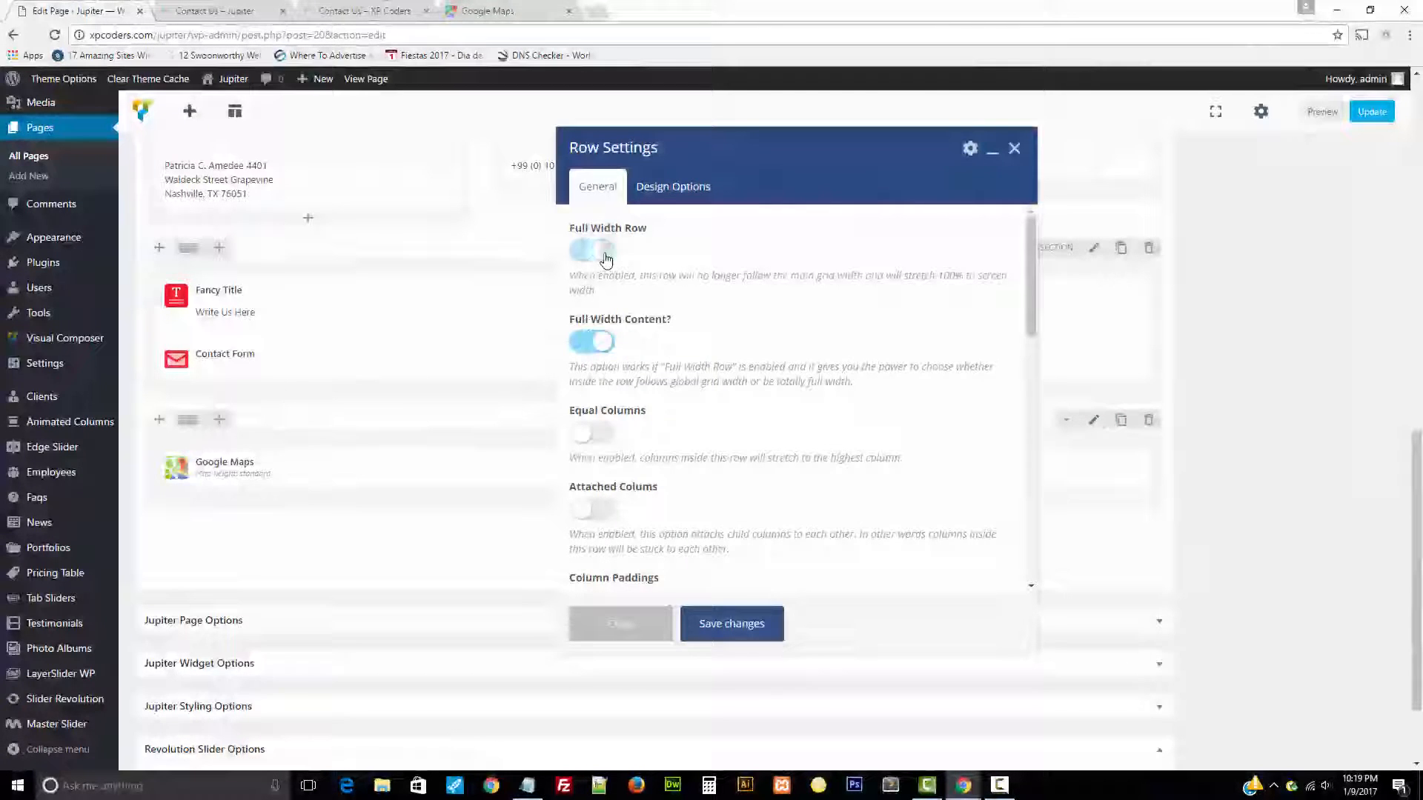
{"action": "left_click", "coordinate": [600, 342]}
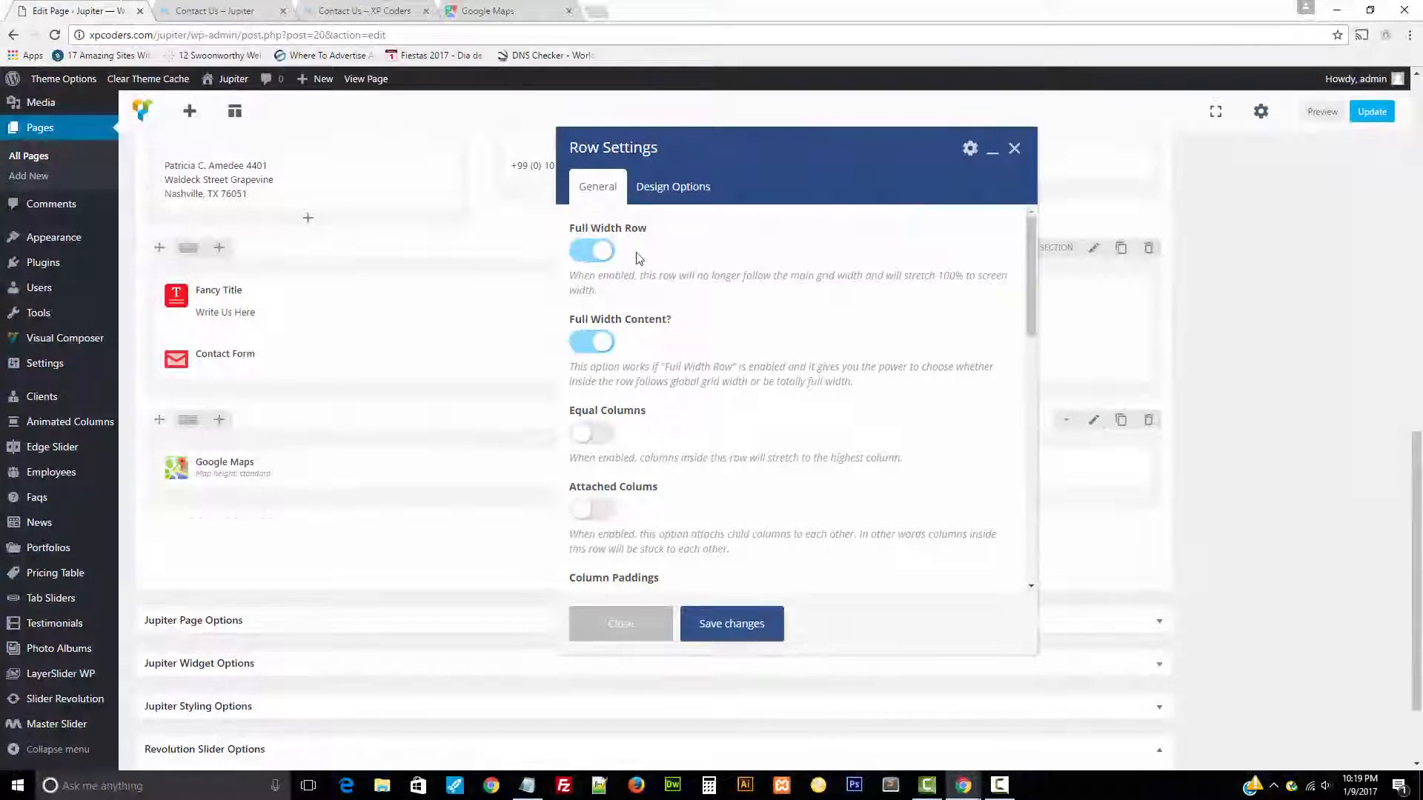
{"action": "left_click", "coordinate": [715, 622]}
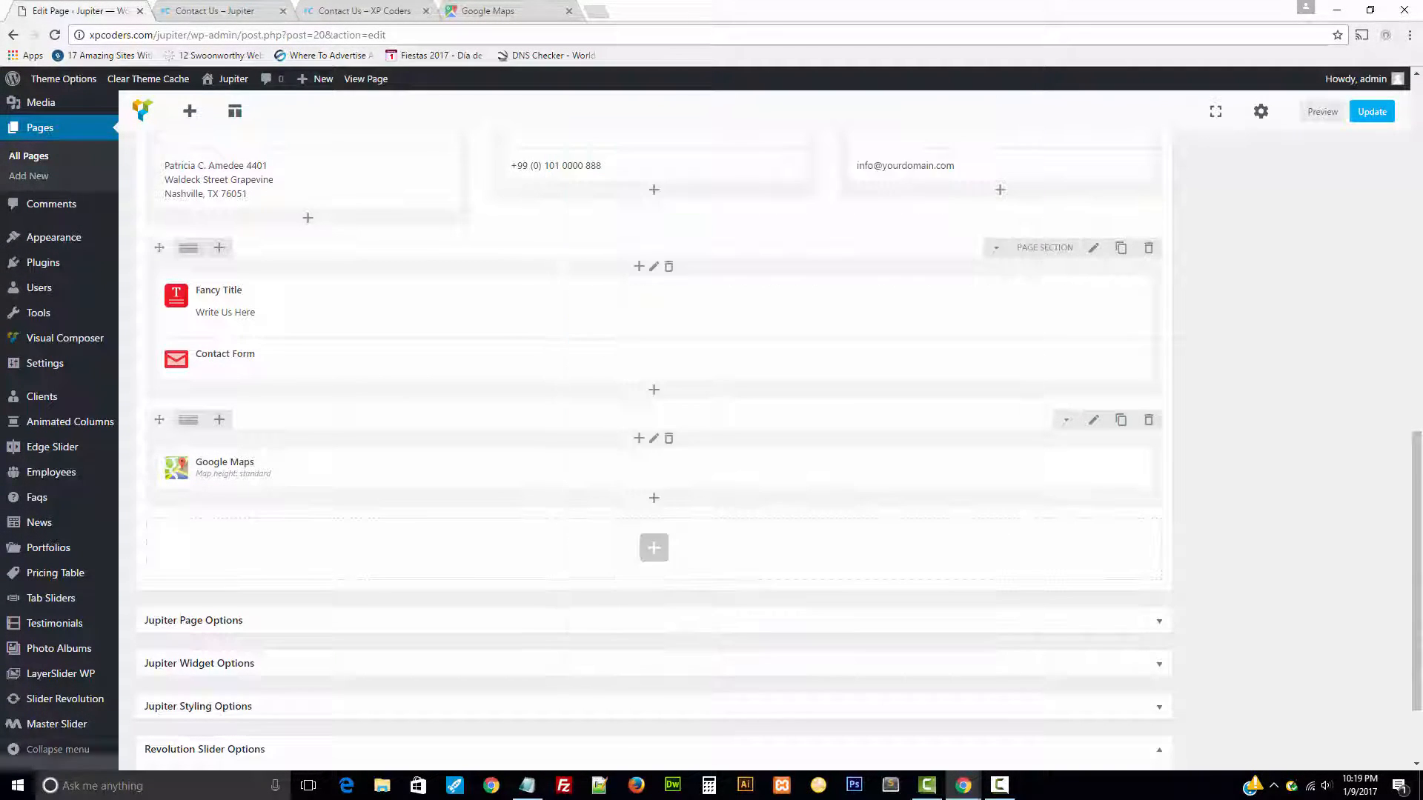
- Update the page and reload the live Jupiter Contact Us page to check the full-width Los Angeles map
{"action": "left_click", "coordinate": [207, 10]}
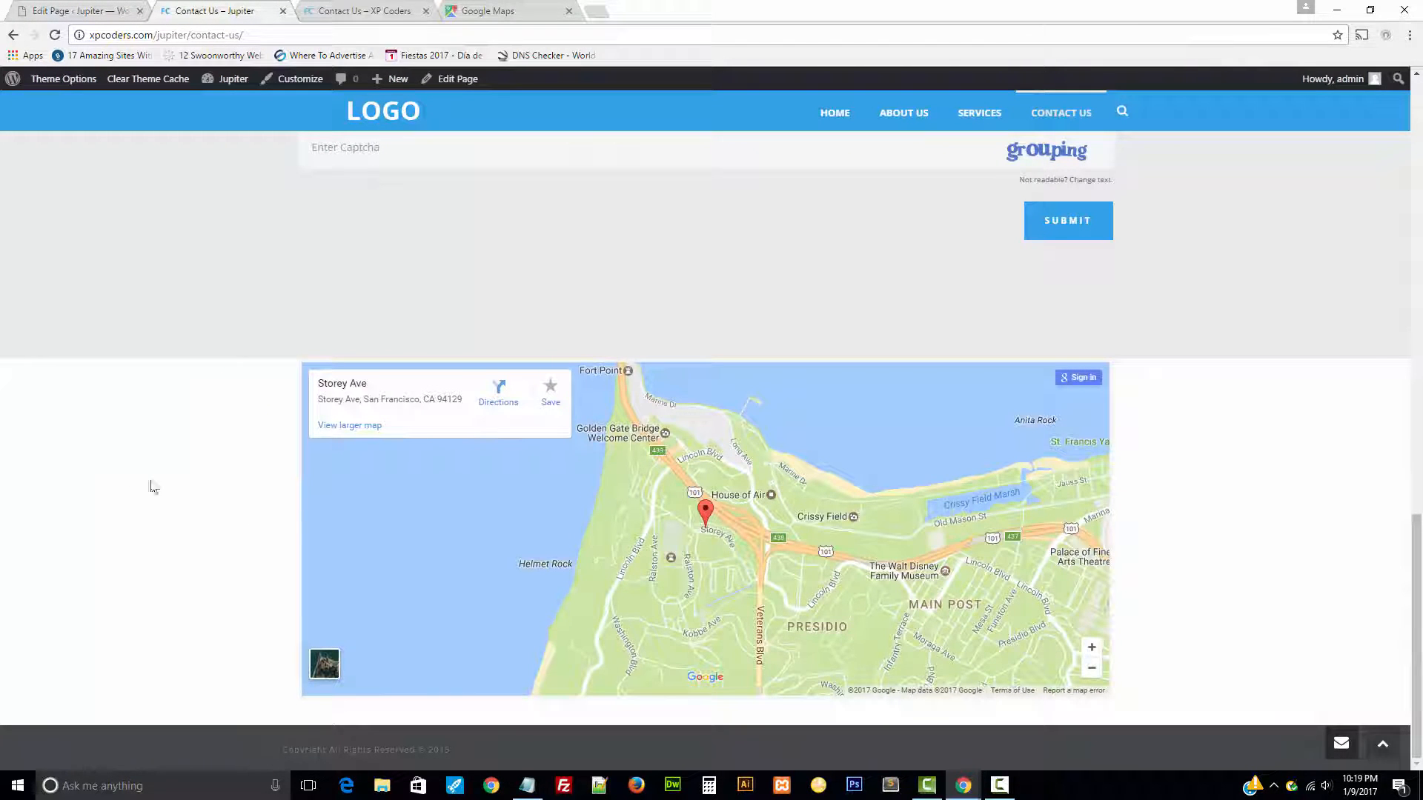
{"action": "left_click", "coordinate": [106, 9]}
{"action": "left_click", "coordinate": [1372, 115]}
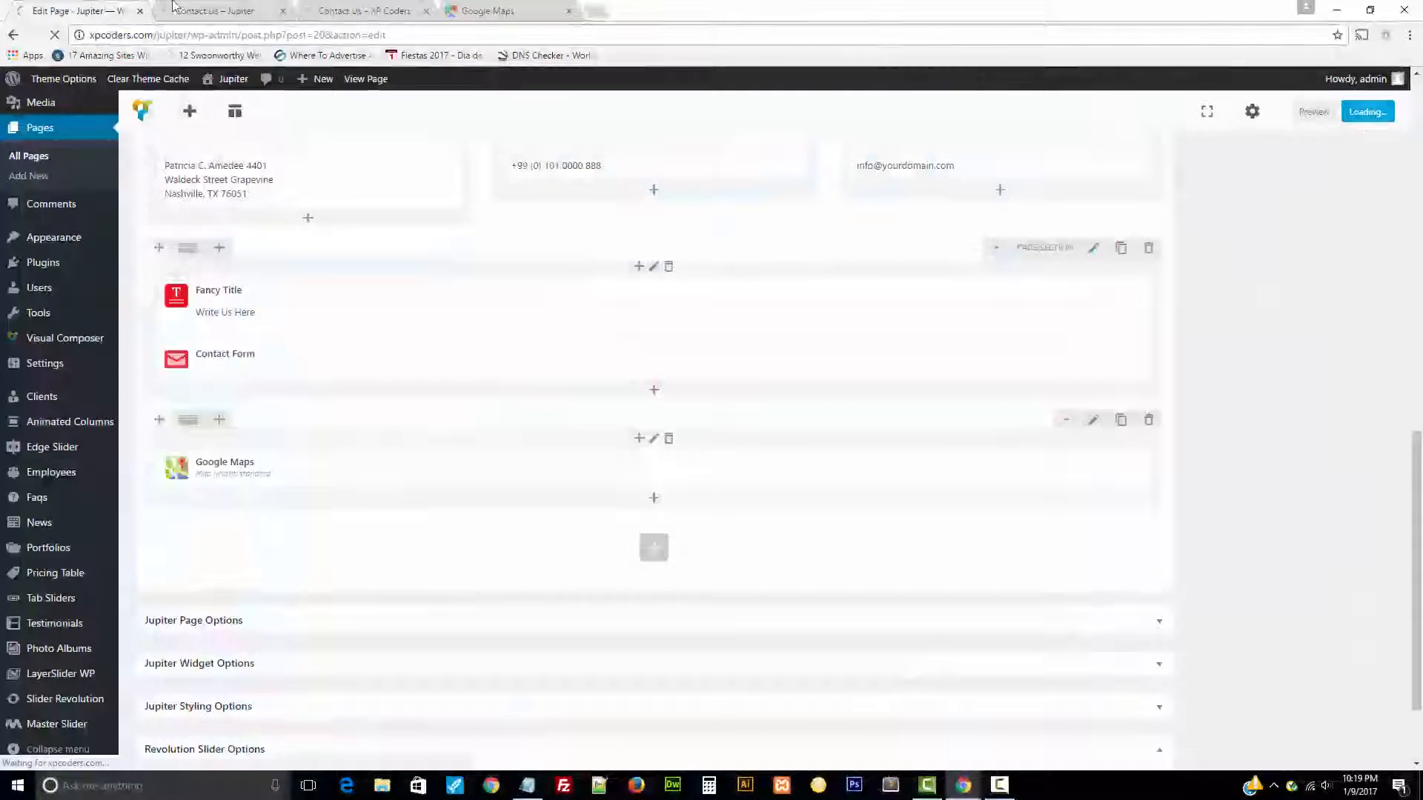
{"action": "left_click", "coordinate": [207, 10]}
{"action": "left_click", "coordinate": [56, 38]}
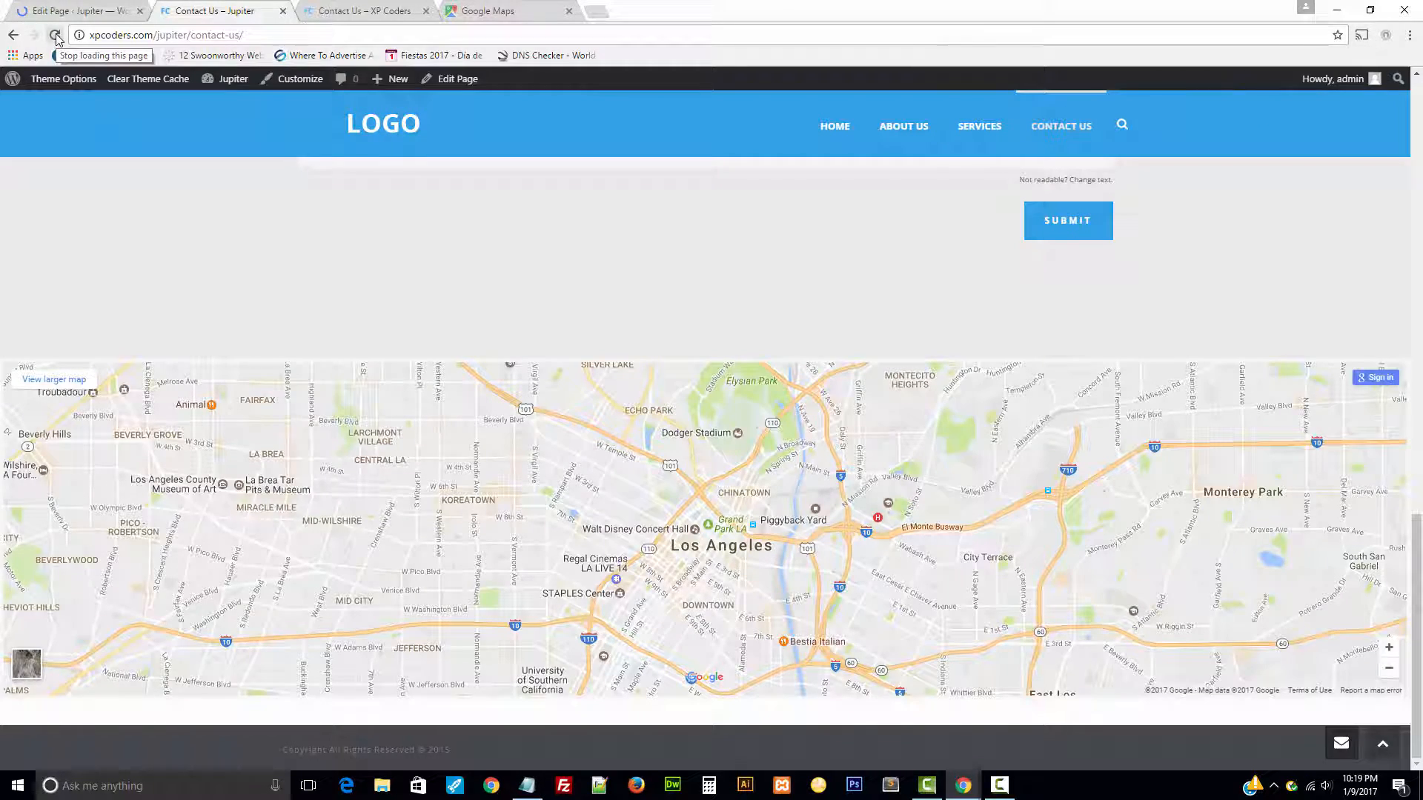
{"action": "scroll", "coordinate": [540, 280], "scroll_direction": "up", "scroll_amount": 6}
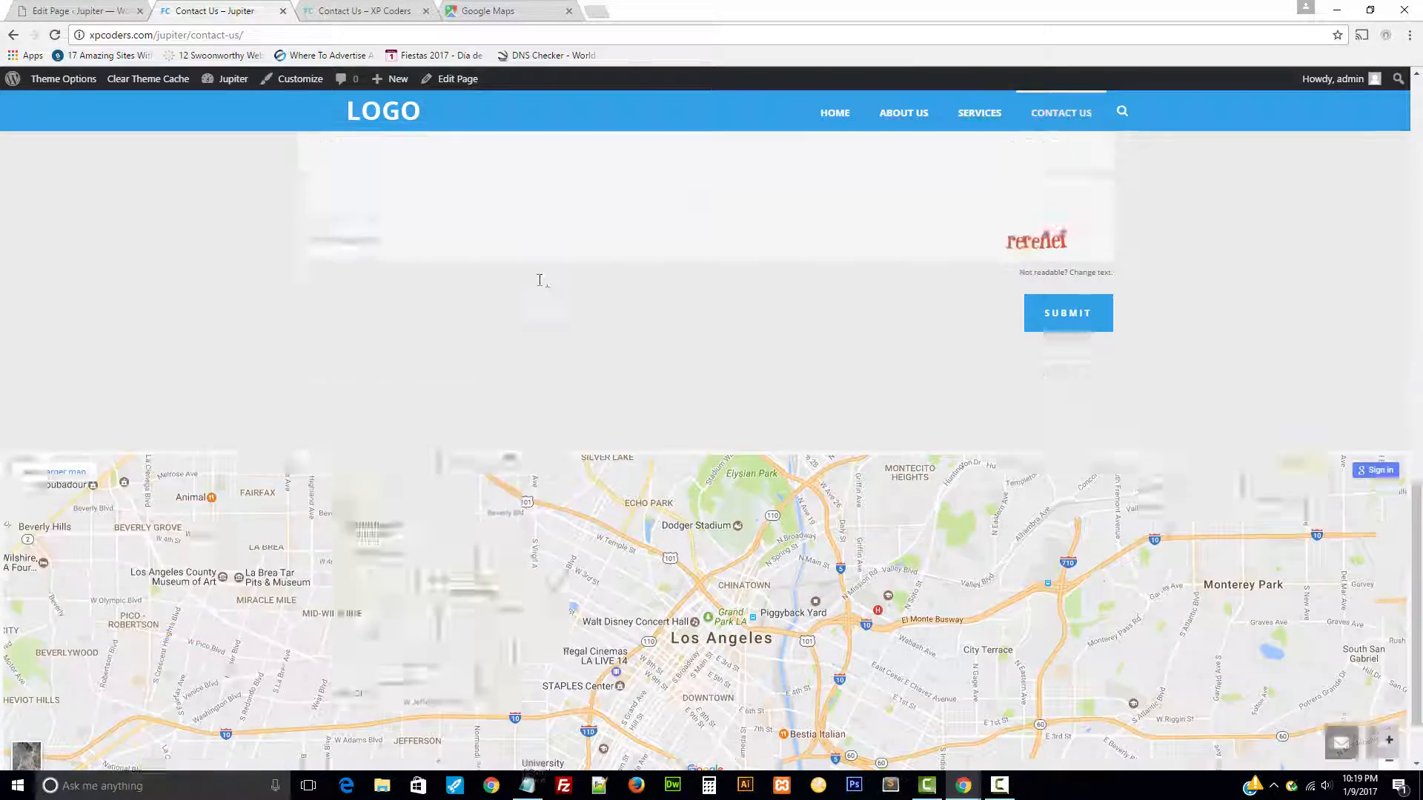
- Close the Google Maps tab and select the "Start Building Your Website Today!" heading in the reference page's blue banner
{"action": "left_click", "coordinate": [343, 10]}
{"action": "left_click", "coordinate": [481, 10]}
{"action": "left_click", "coordinate": [568, 10]}
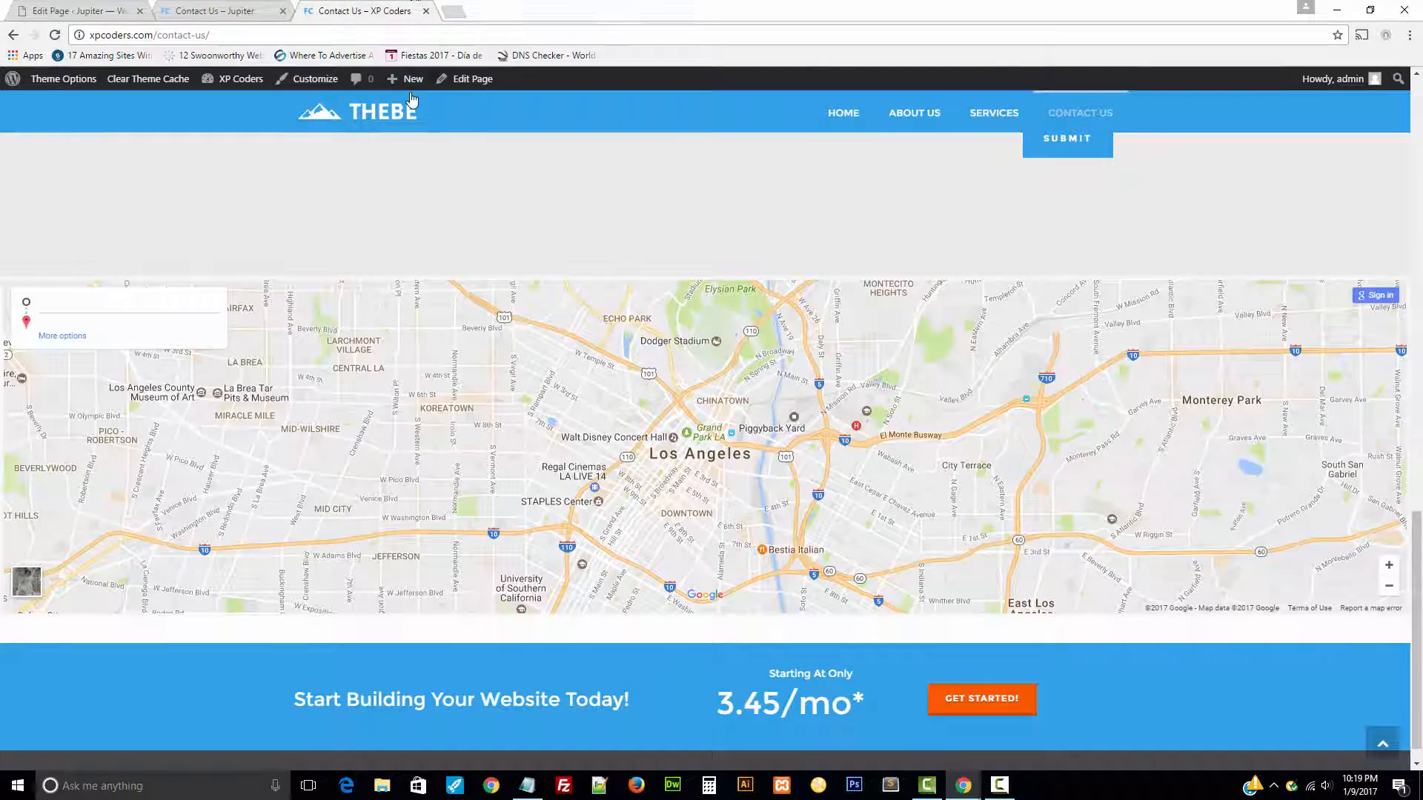
{"action": "scroll", "coordinate": [716, 380], "scroll_direction": "down", "scroll_amount": 1}
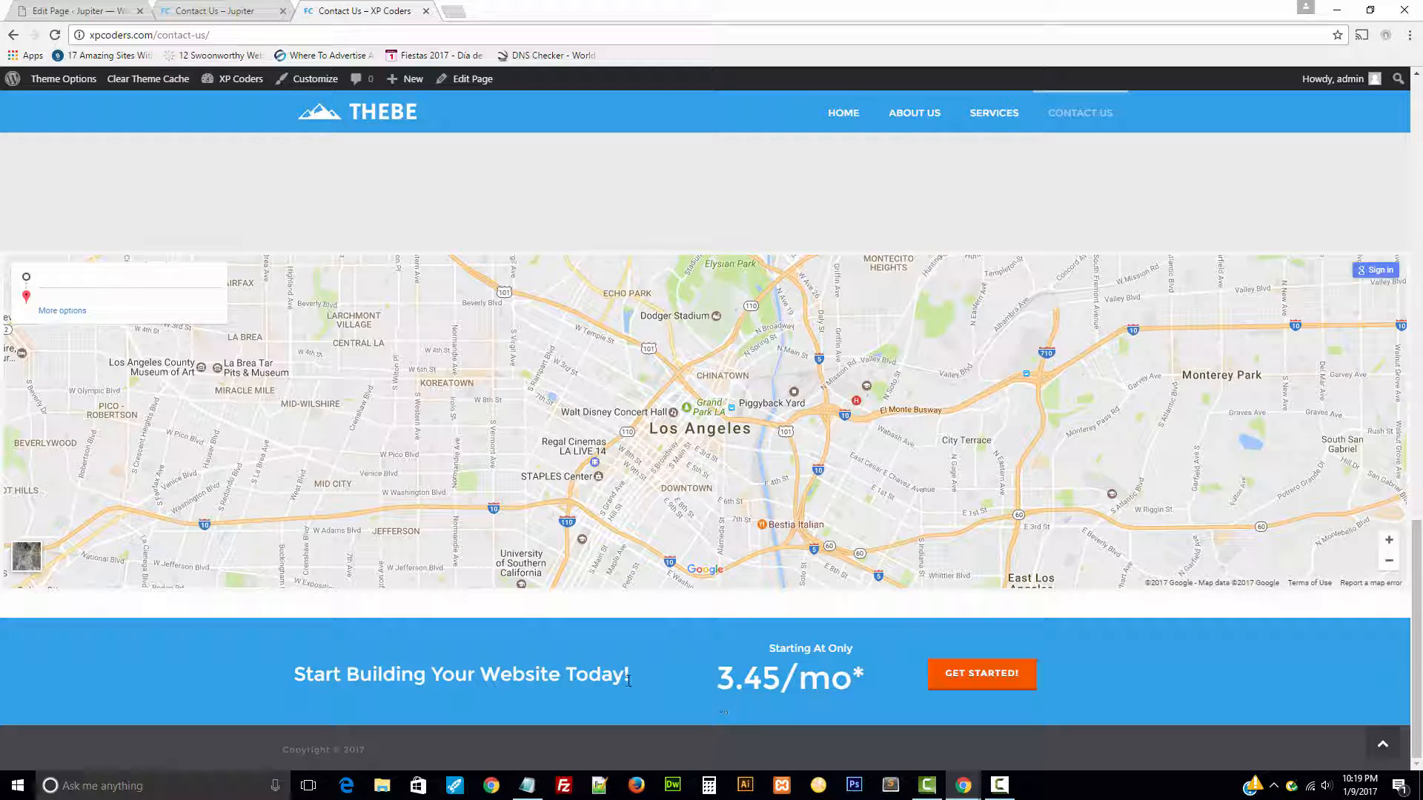
{"action": "left_click_drag", "start_coordinate": [633, 674], "coordinate": [278, 662]}
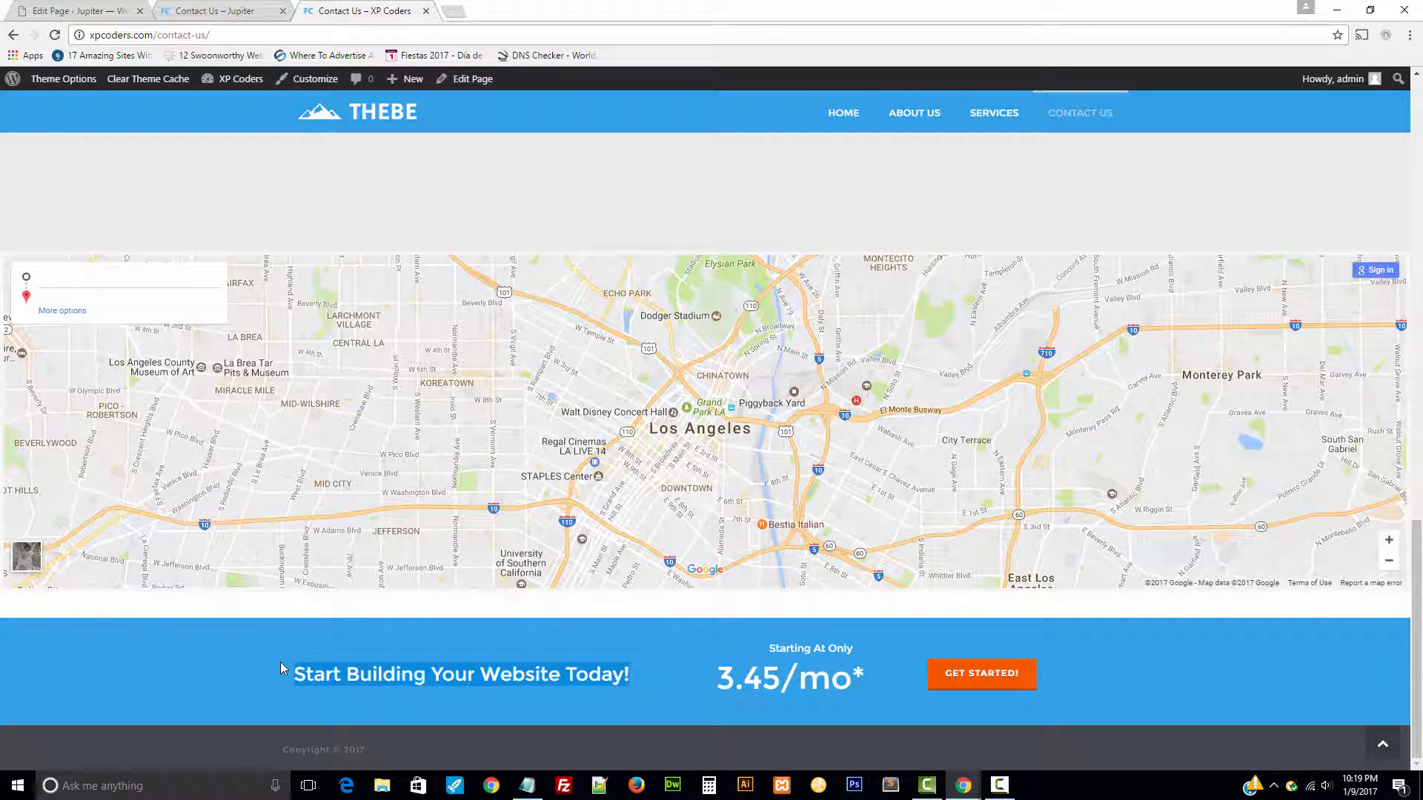
- Add a Page Section element below the Google Maps row of the Jupiter Contact Us page and open its settings
{"action": "left_click", "coordinate": [110, 7]}
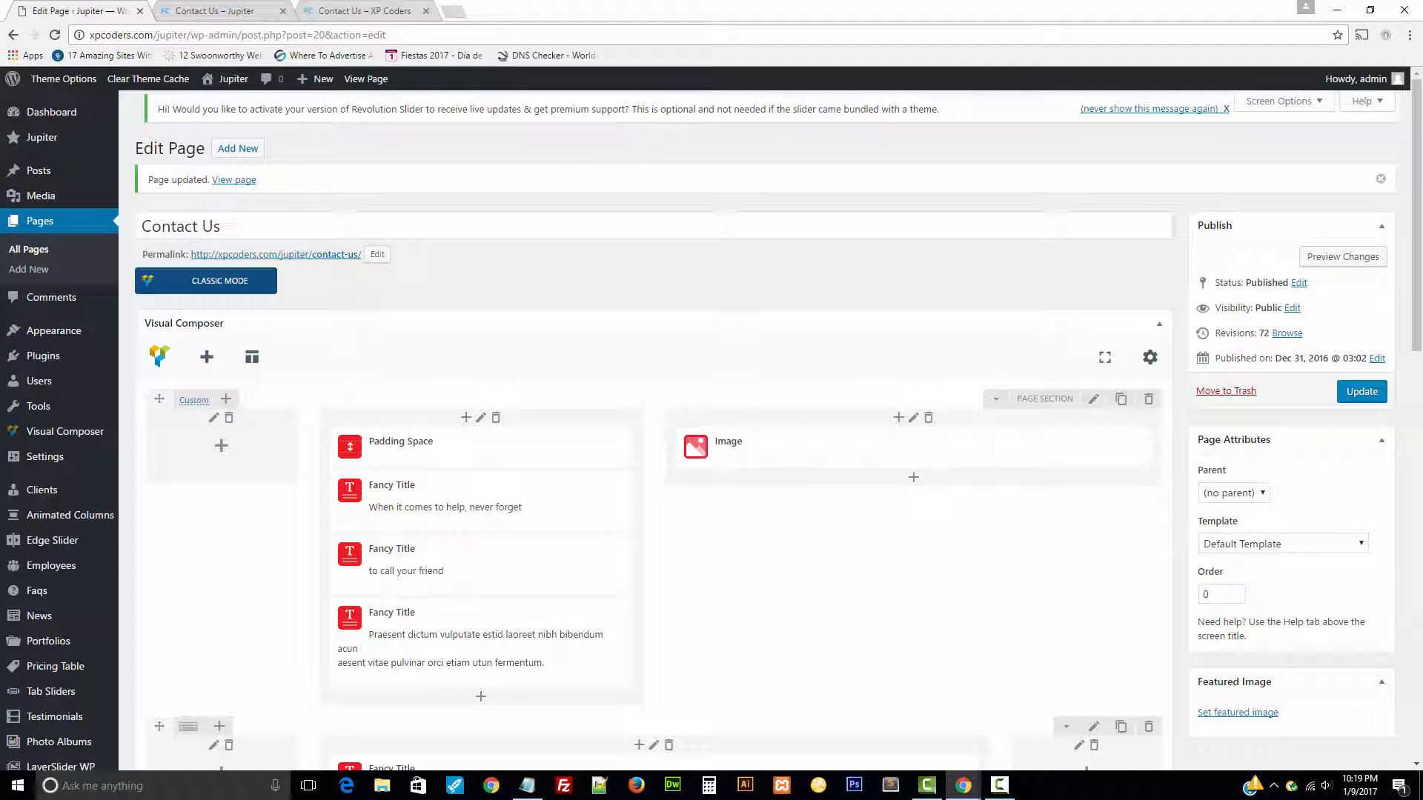
{"action": "scroll", "coordinate": [719, 400], "scroll_direction": "down", "scroll_amount": 15}
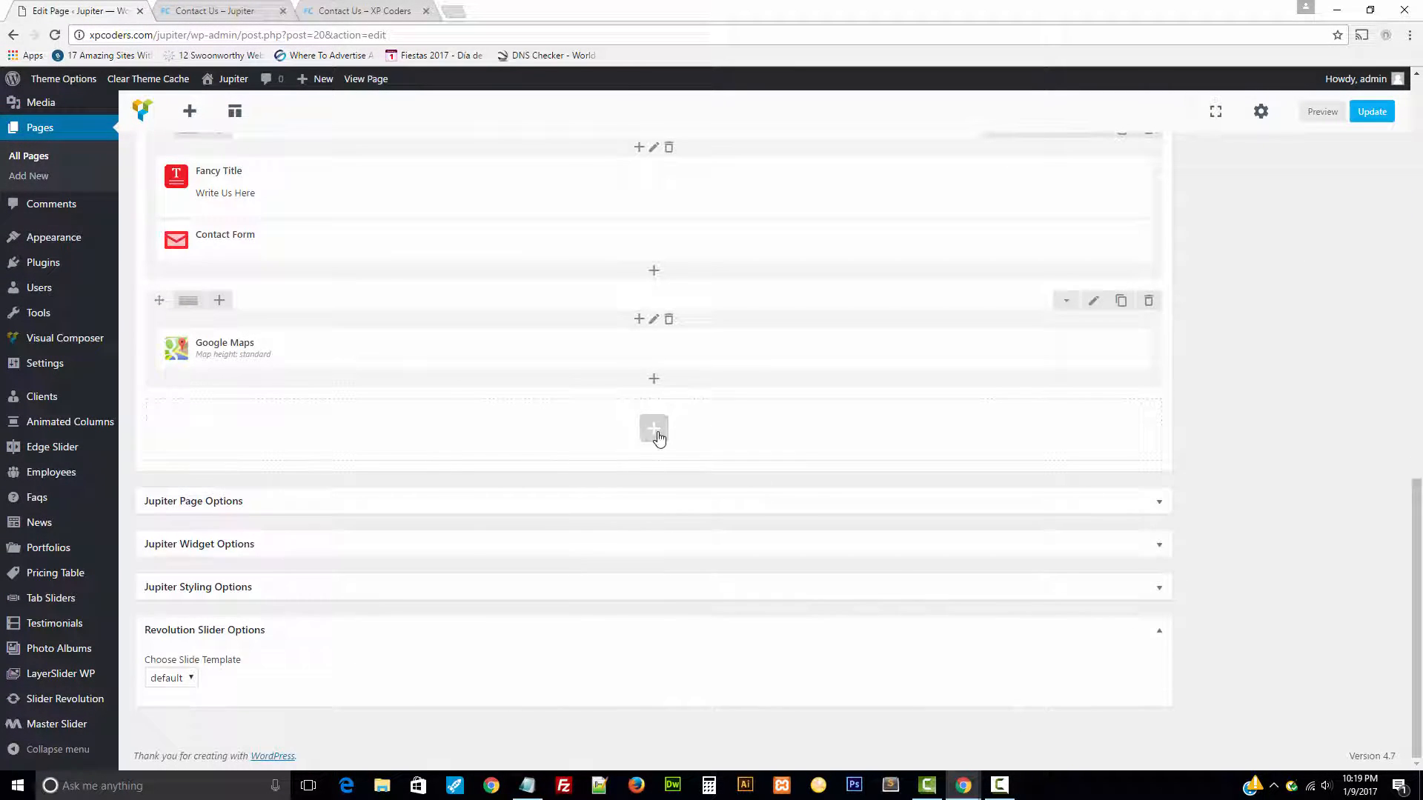
{"action": "left_click", "coordinate": [655, 433]}
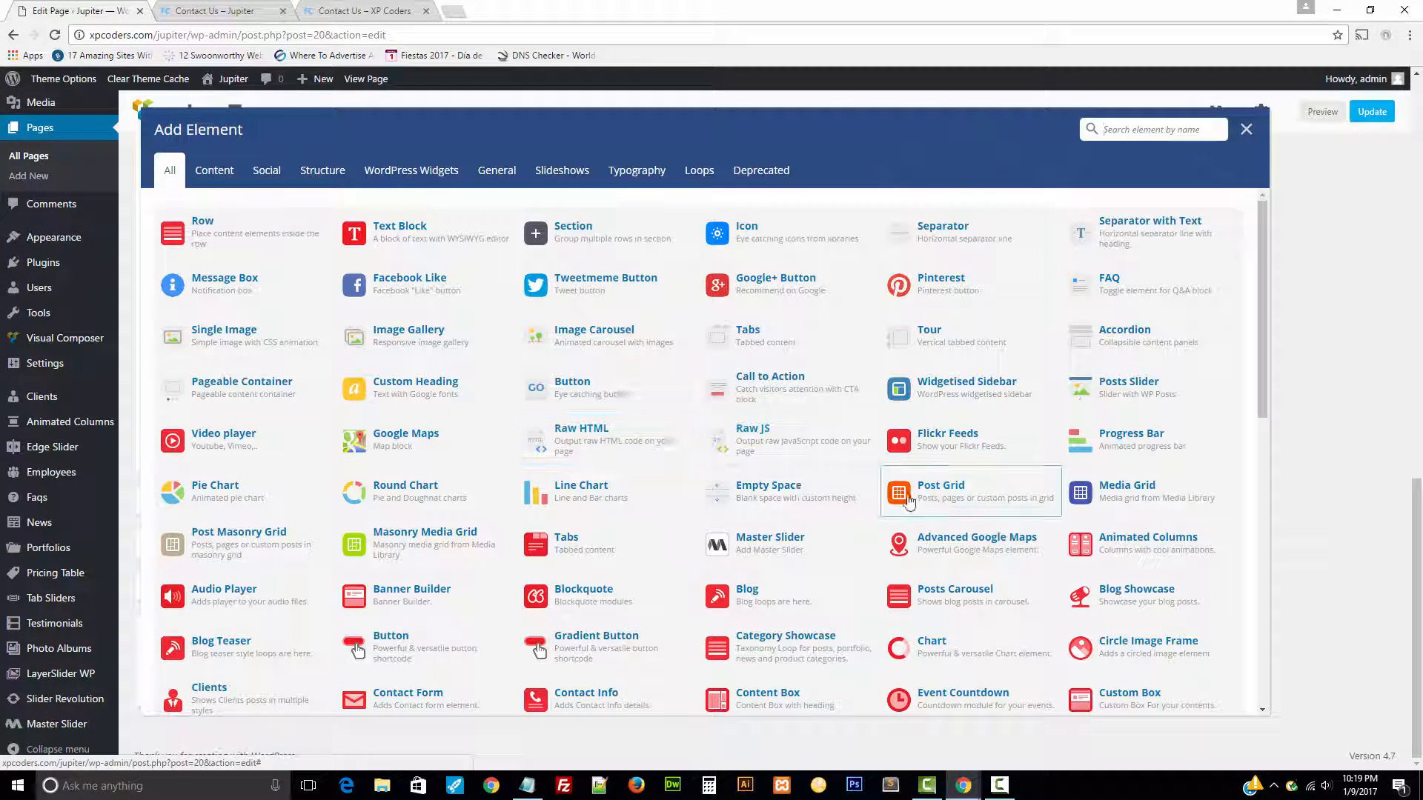
{"action": "scroll", "coordinate": [882, 501], "scroll_direction": "down", "scroll_amount": 2}
{"action": "scroll", "coordinate": [869, 501], "scroll_direction": "down", "scroll_amount": 3}
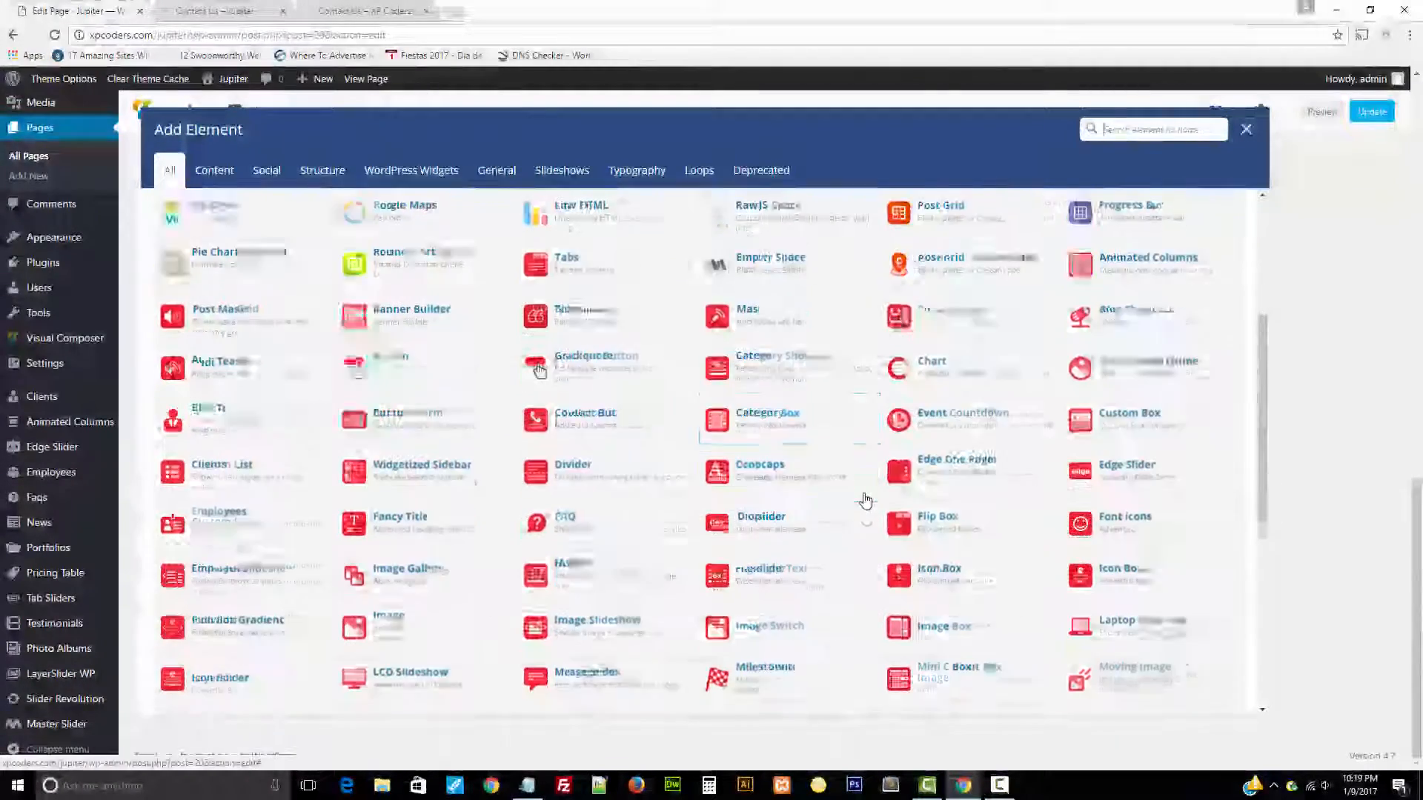
{"action": "scroll", "coordinate": [875, 548], "scroll_direction": "down", "scroll_amount": 1}
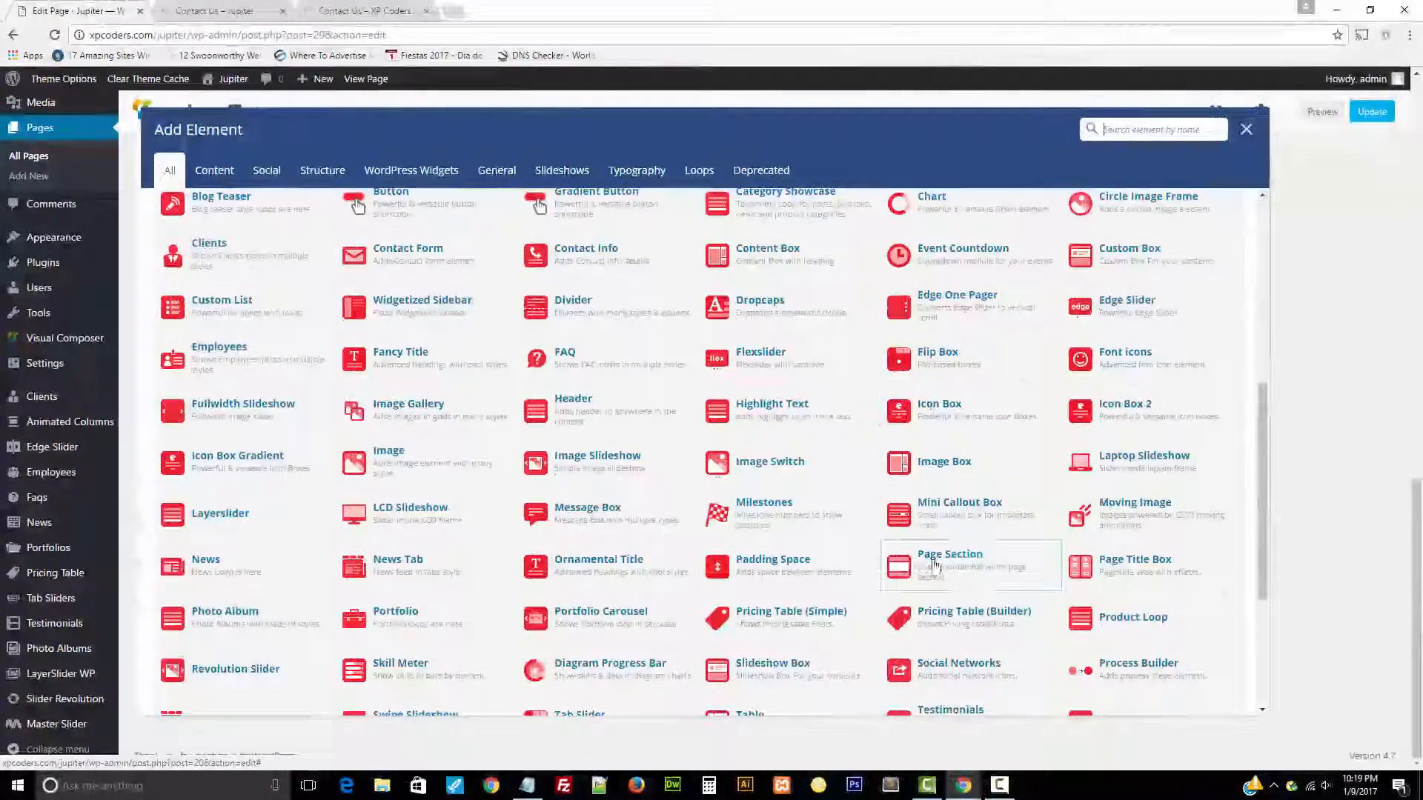
{"action": "left_click", "coordinate": [940, 566]}
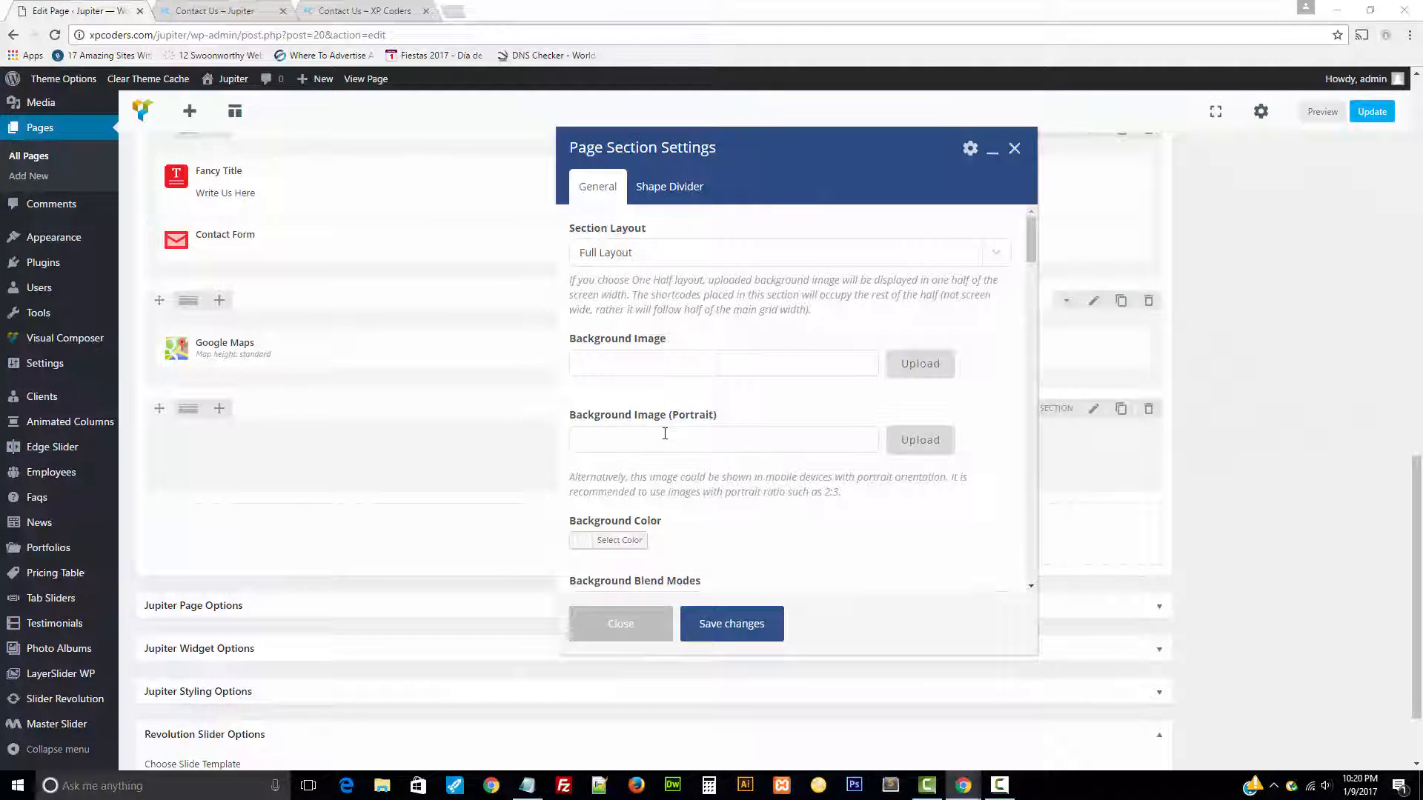
- Set the new page section's background color to the blue #30a0e7 from the Notepad notes
{"action": "scroll", "coordinate": [676, 430], "scroll_direction": "down", "scroll_amount": 1}
{"action": "left_click", "coordinate": [580, 469]}
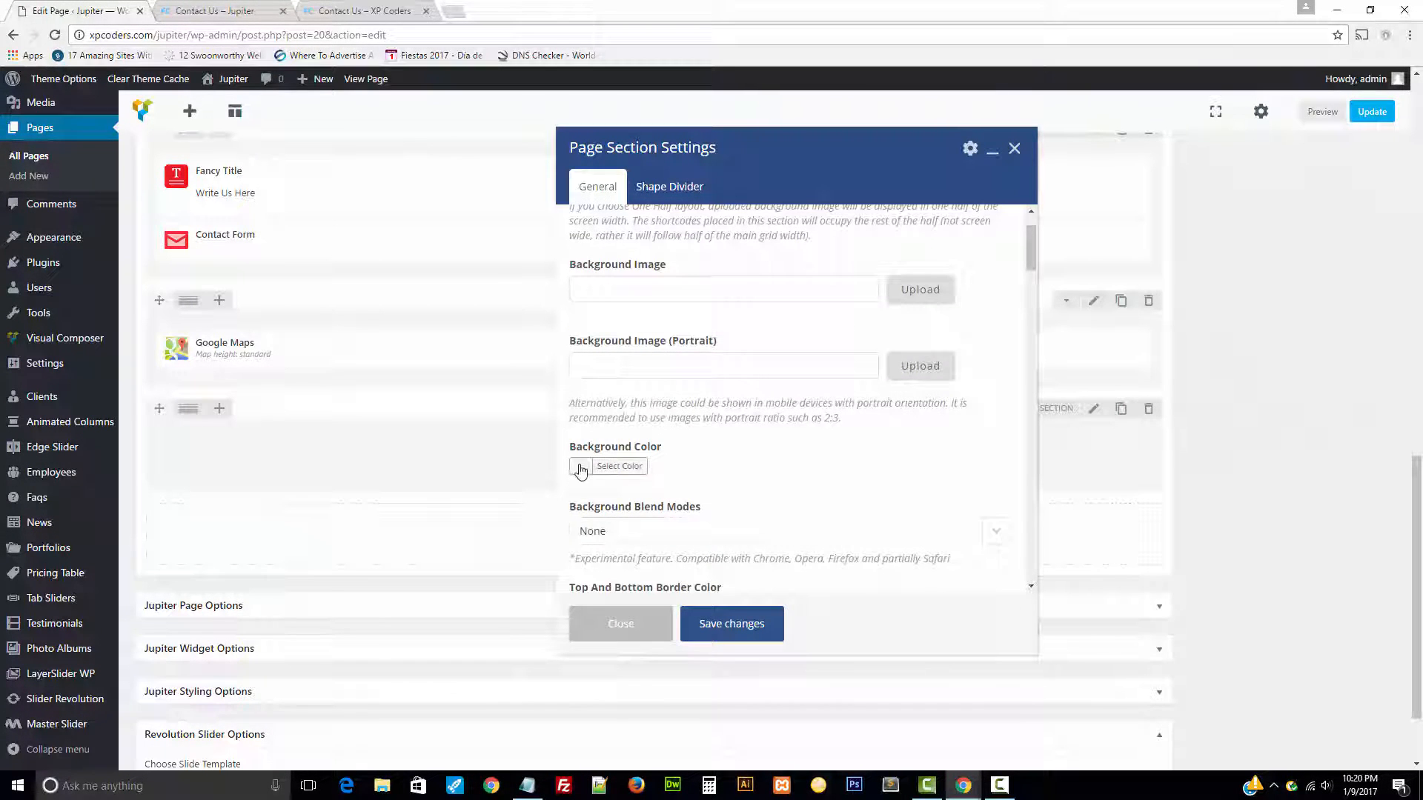
{"action": "left_click", "coordinate": [527, 785]}
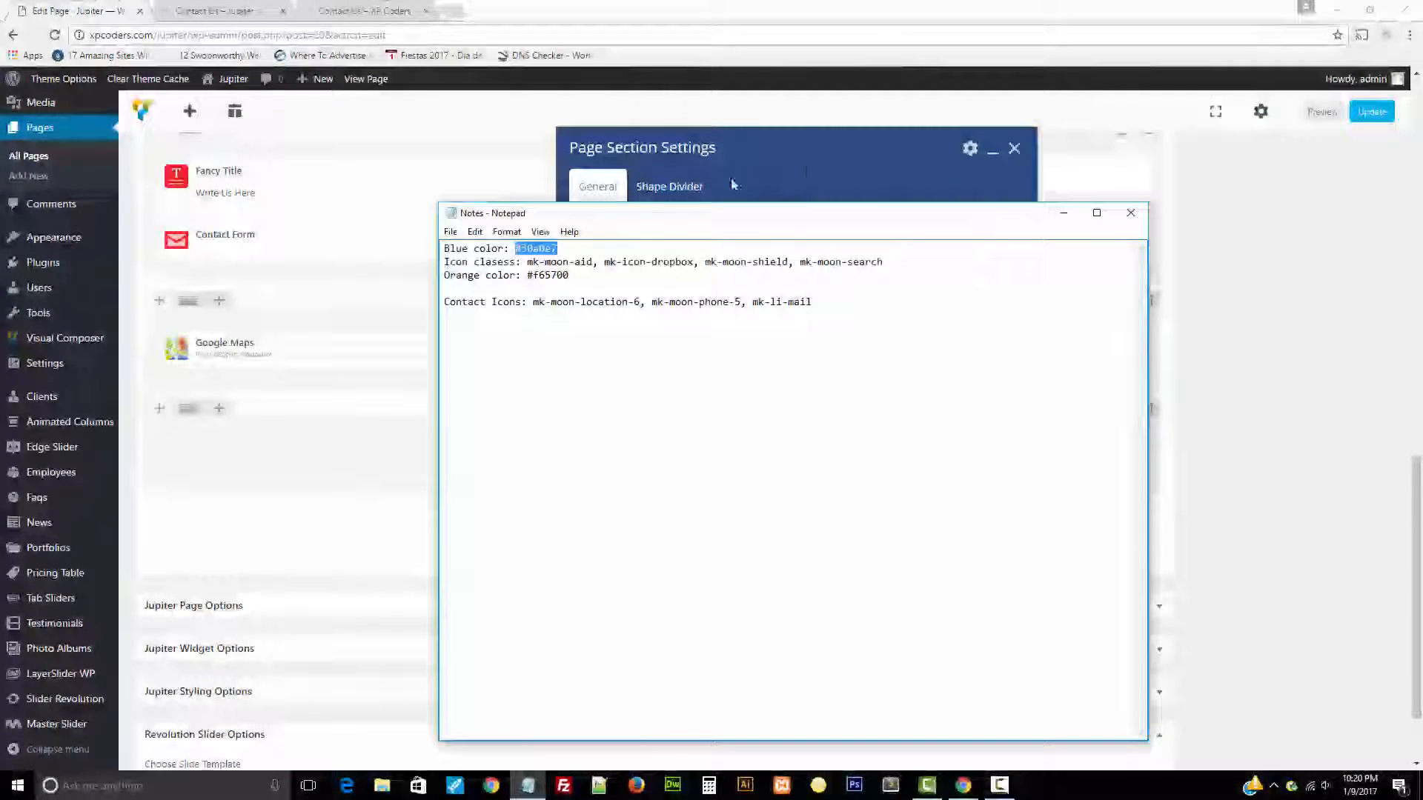
{"action": "key", "text": "alt+Tab"}
{"action": "type", "text": "#30a0e7"}
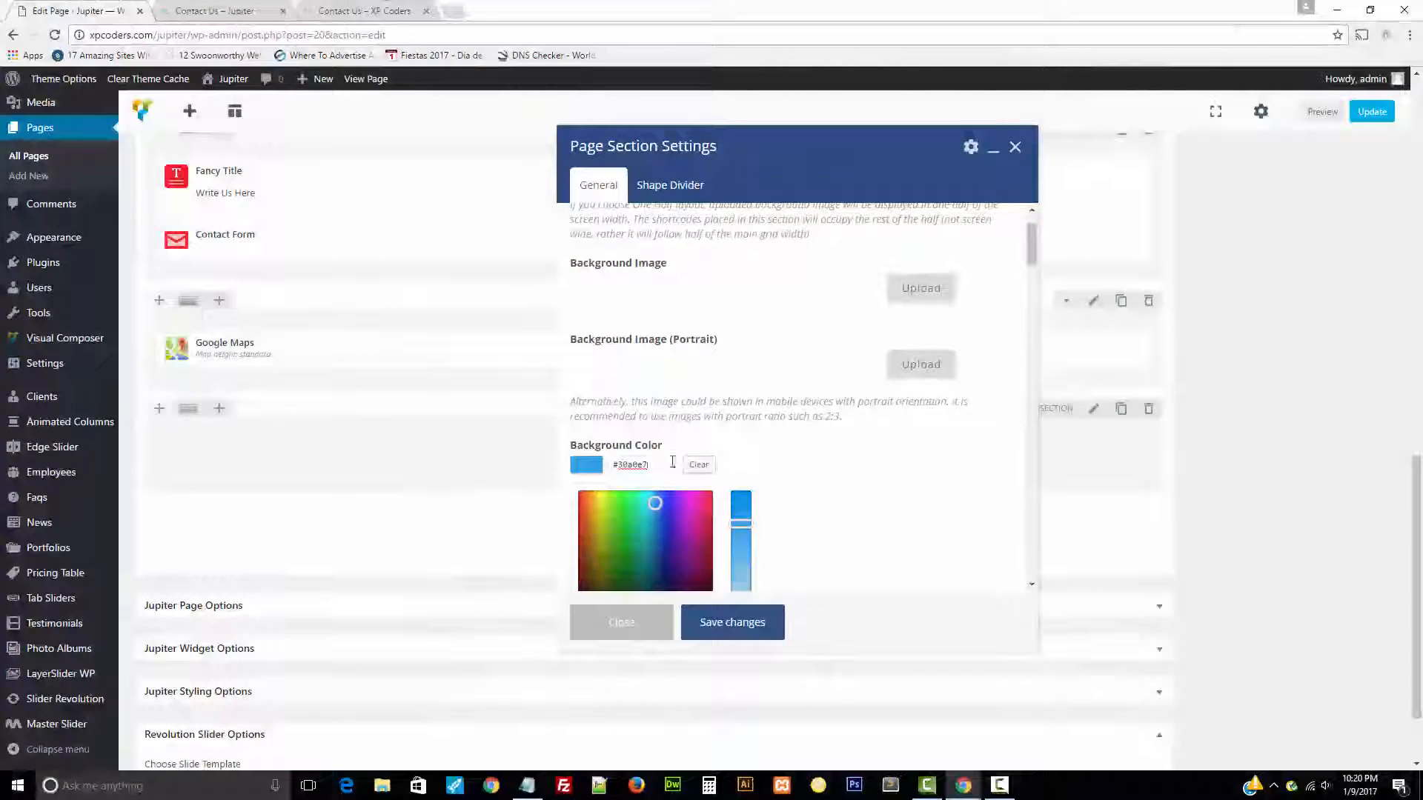
- Clear the new page section's top and bottom padding values and save its settings
{"action": "scroll", "coordinate": [771, 518], "scroll_direction": "down", "scroll_amount": 3}
{"action": "scroll", "coordinate": [857, 515], "scroll_direction": "down", "scroll_amount": 15}
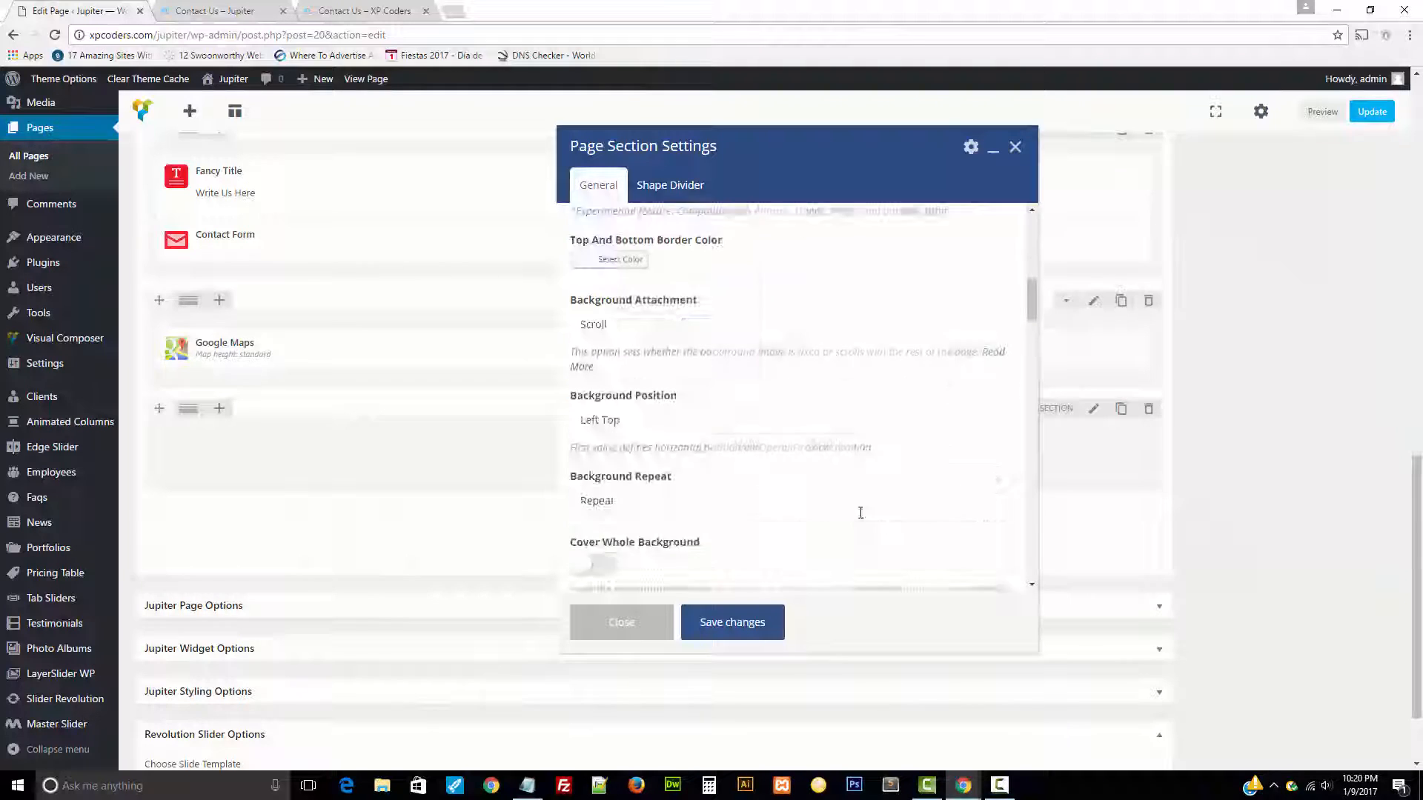
{"action": "scroll", "coordinate": [859, 513], "scroll_direction": "down", "scroll_amount": 15}
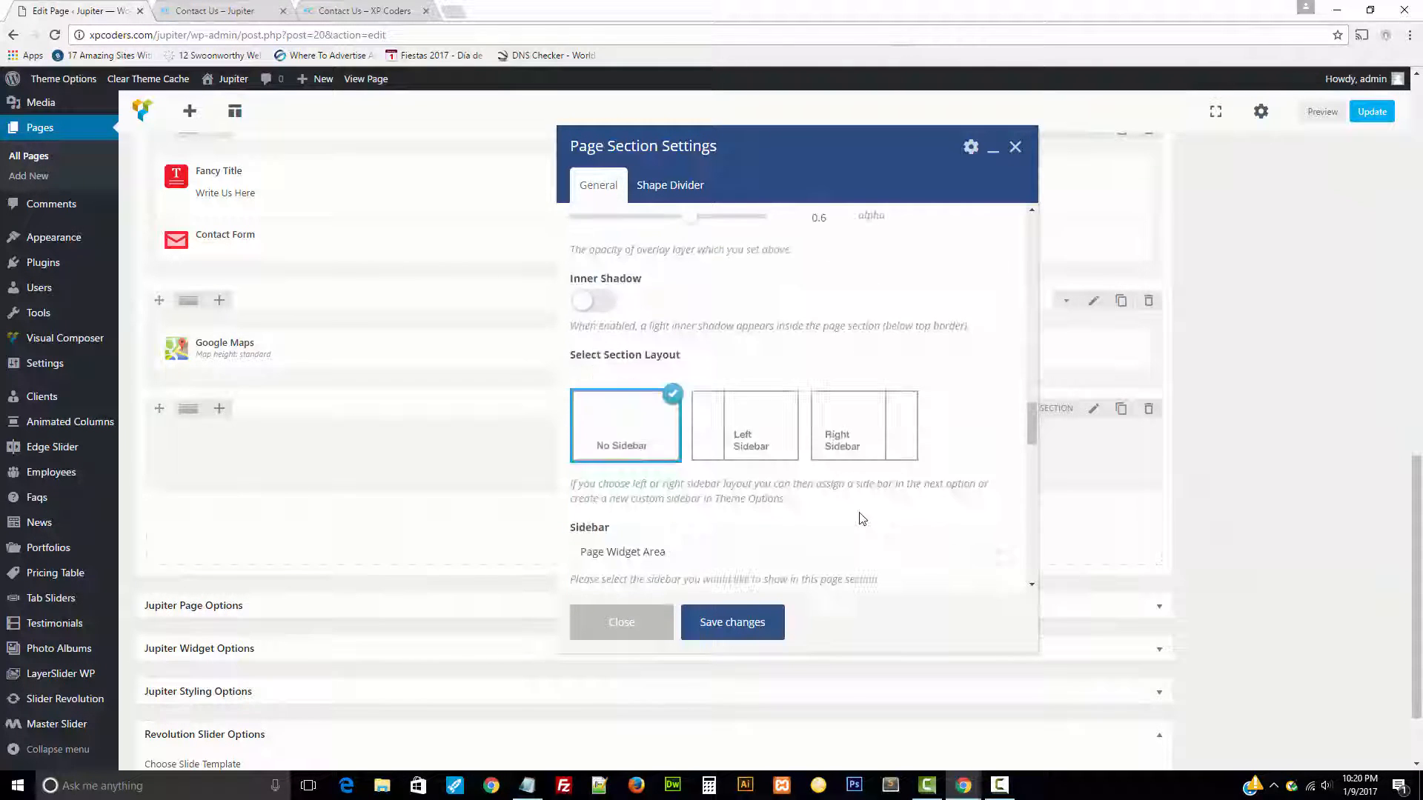
{"action": "scroll", "coordinate": [860, 516], "scroll_direction": "down", "scroll_amount": 5}
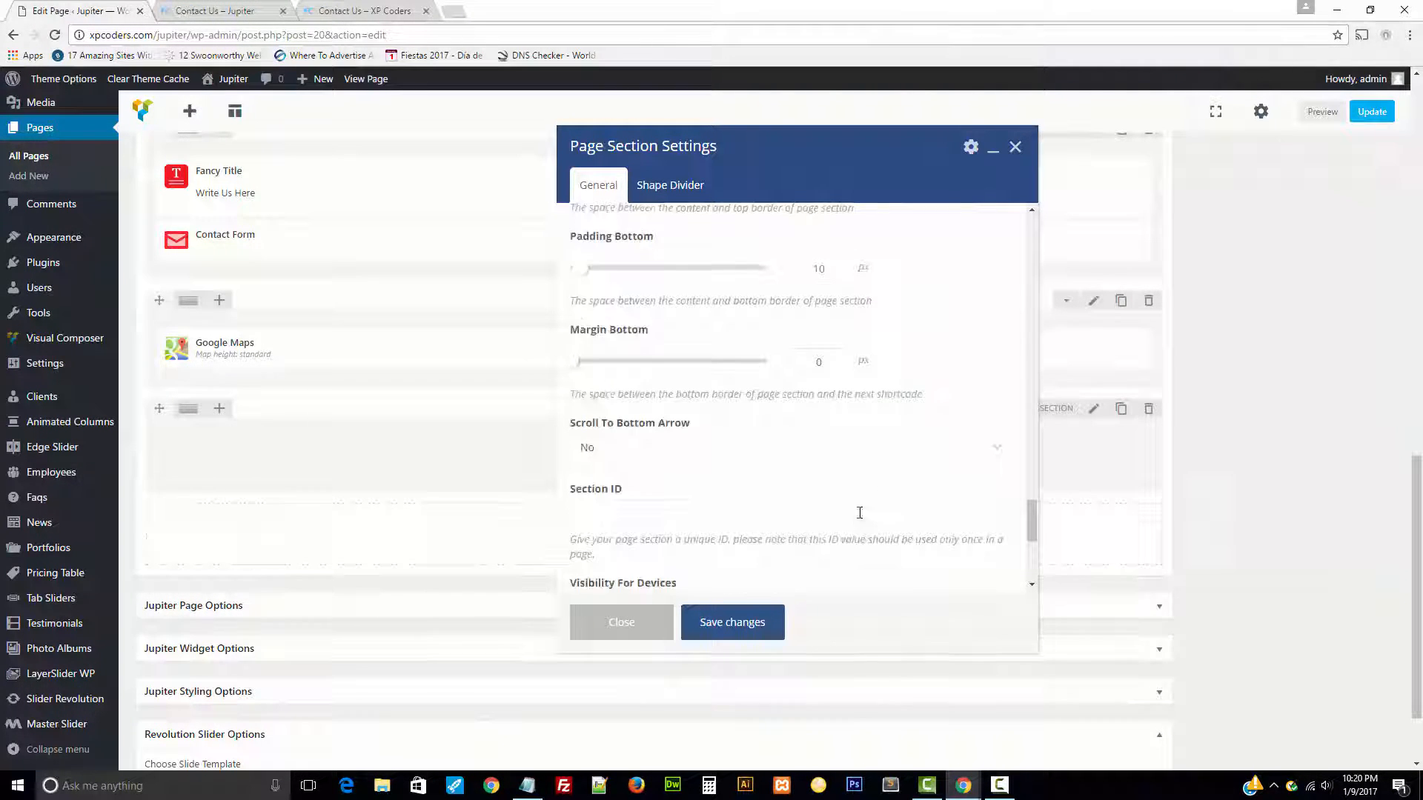
{"action": "scroll", "coordinate": [857, 509], "scroll_direction": "up", "scroll_amount": 6}
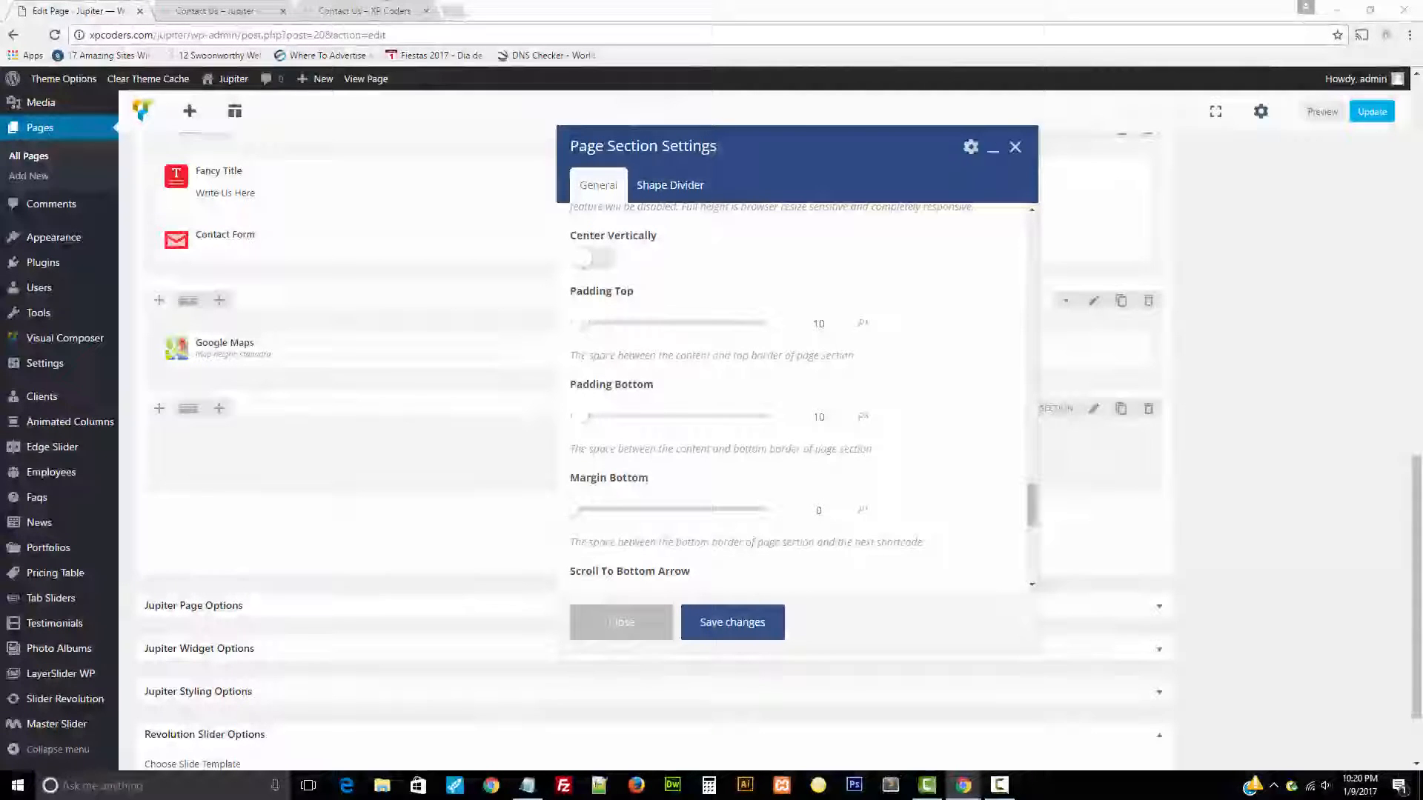
{"action": "scroll", "coordinate": [1136, 447], "scroll_direction": "down", "scroll_amount": 1}
{"action": "double_click", "coordinate": [819, 416]}
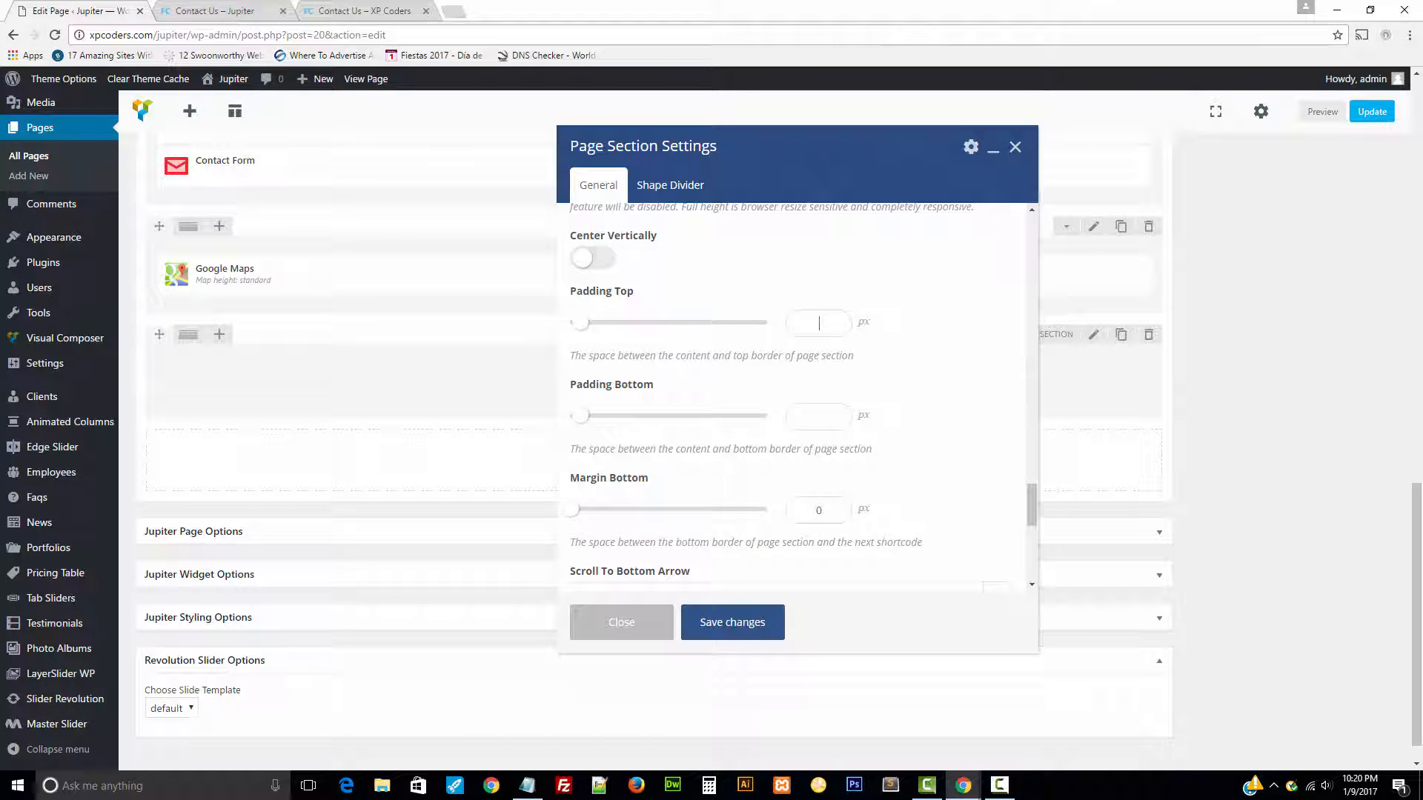
{"action": "left_click", "coordinate": [733, 622]}
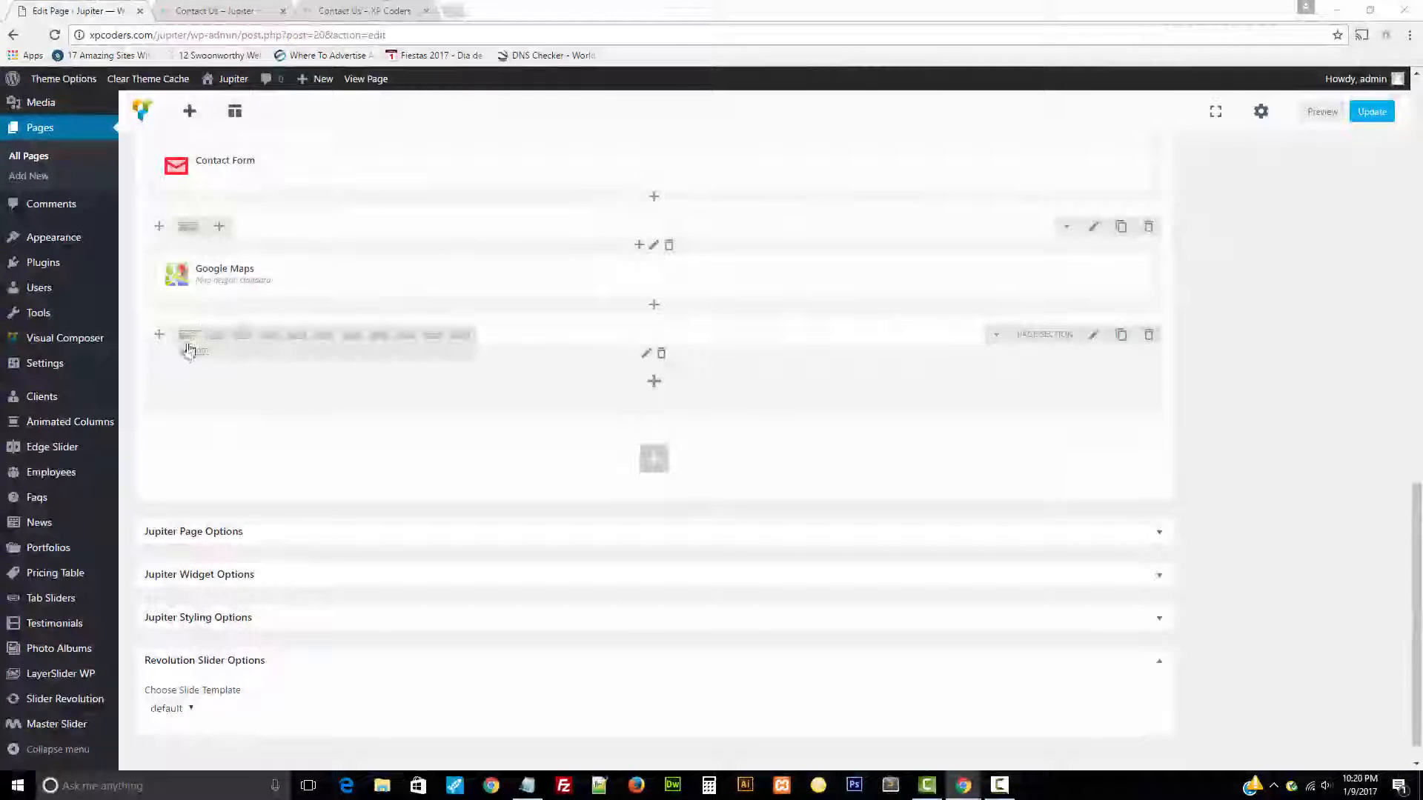
- Split the new page section into three columns with the custom layout 1/2 + 1/4 + 1/4
{"action": "left_click", "coordinate": [189, 350]}
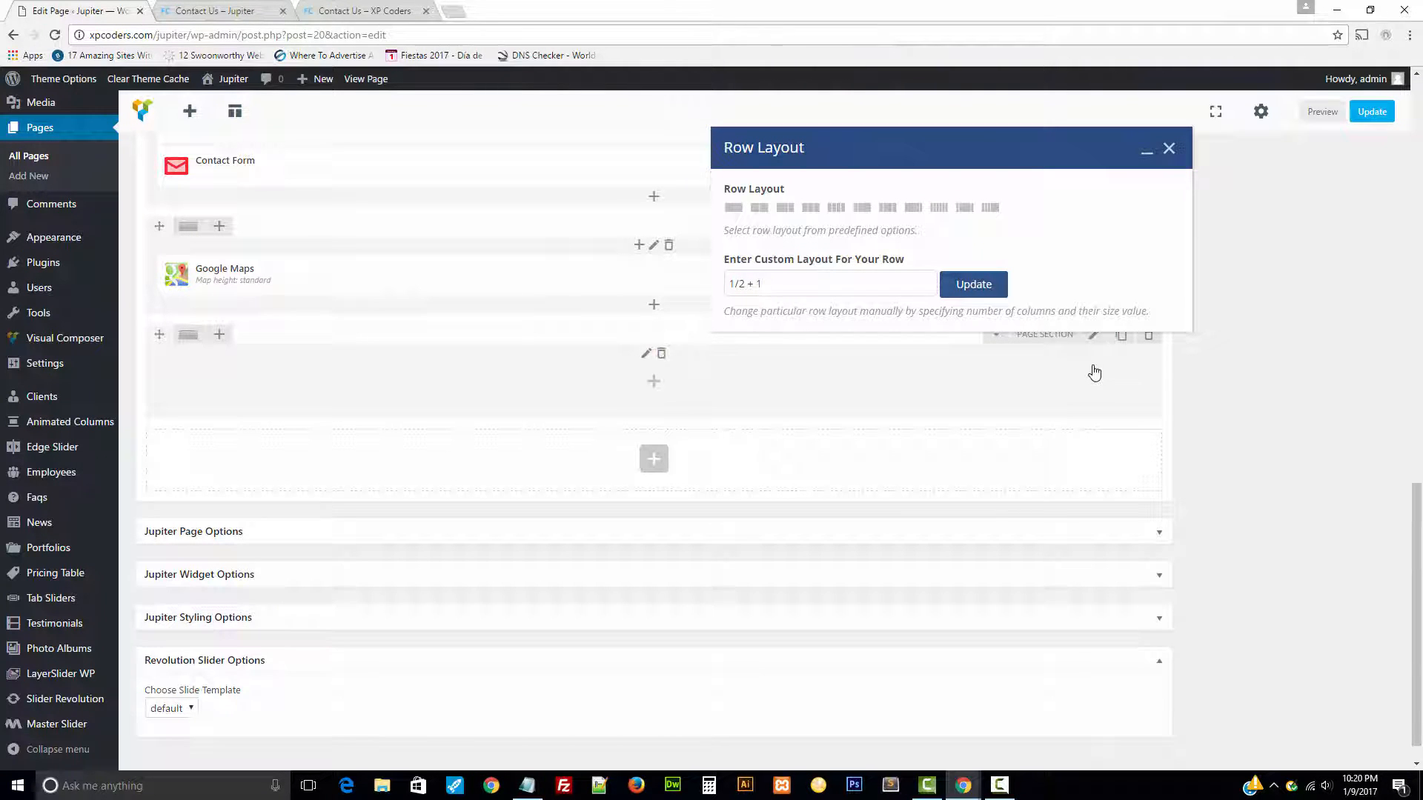
{"action": "type", "text": "/4 + 1/4"}
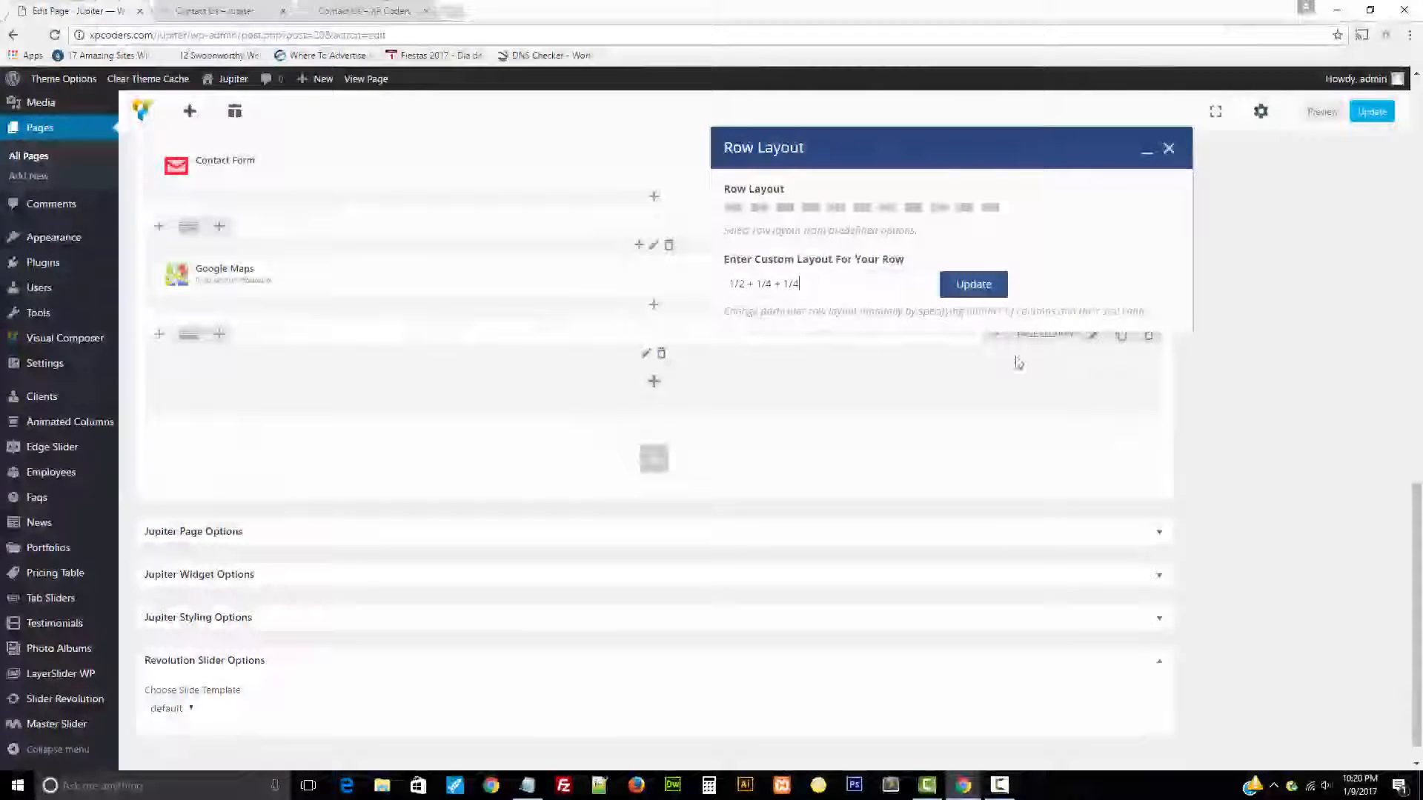
{"action": "left_click", "coordinate": [982, 292]}
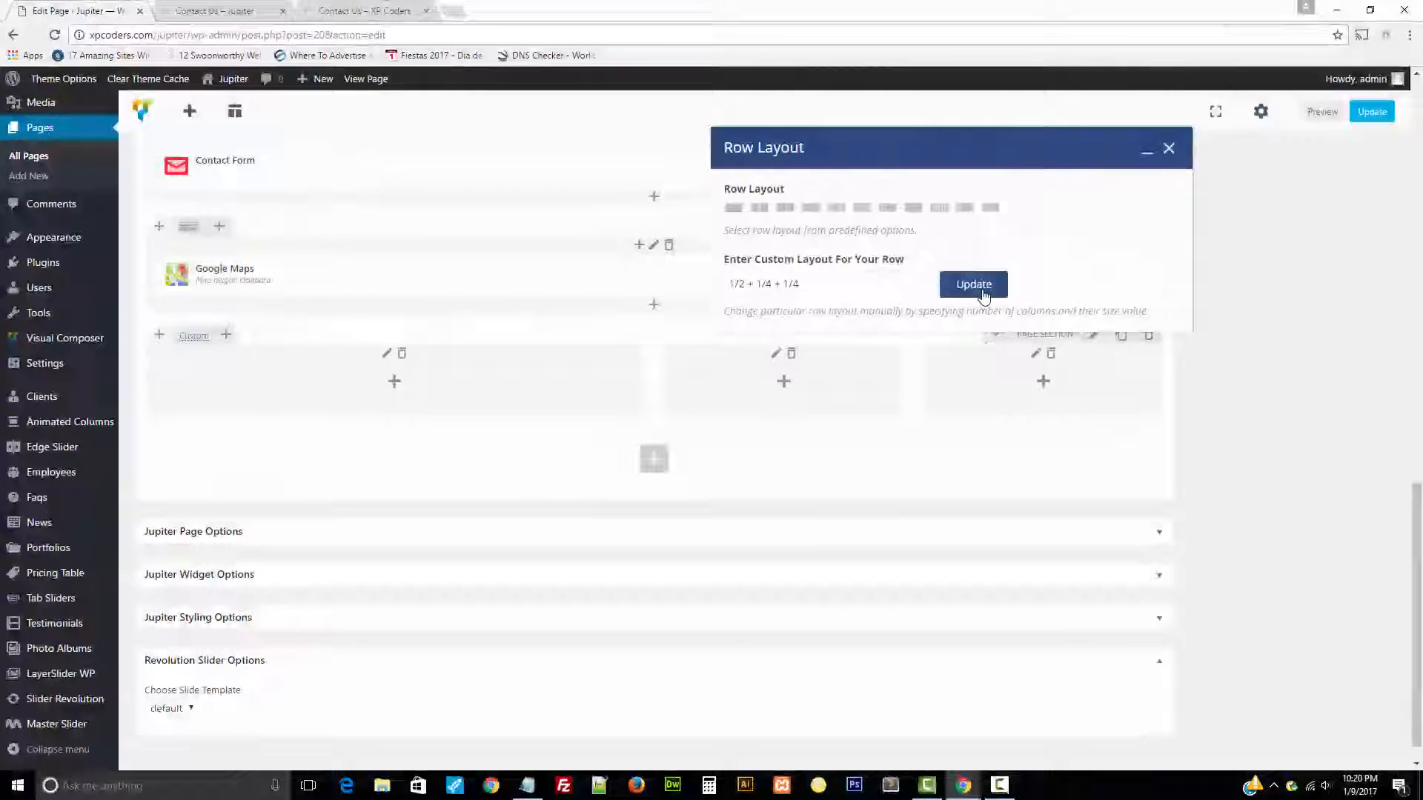
{"action": "left_click", "coordinate": [1171, 149]}
- Copy the "Start Building Your Website Today!" heading from the reference page's blue banner
{"action": "left_click", "coordinate": [199, 7]}
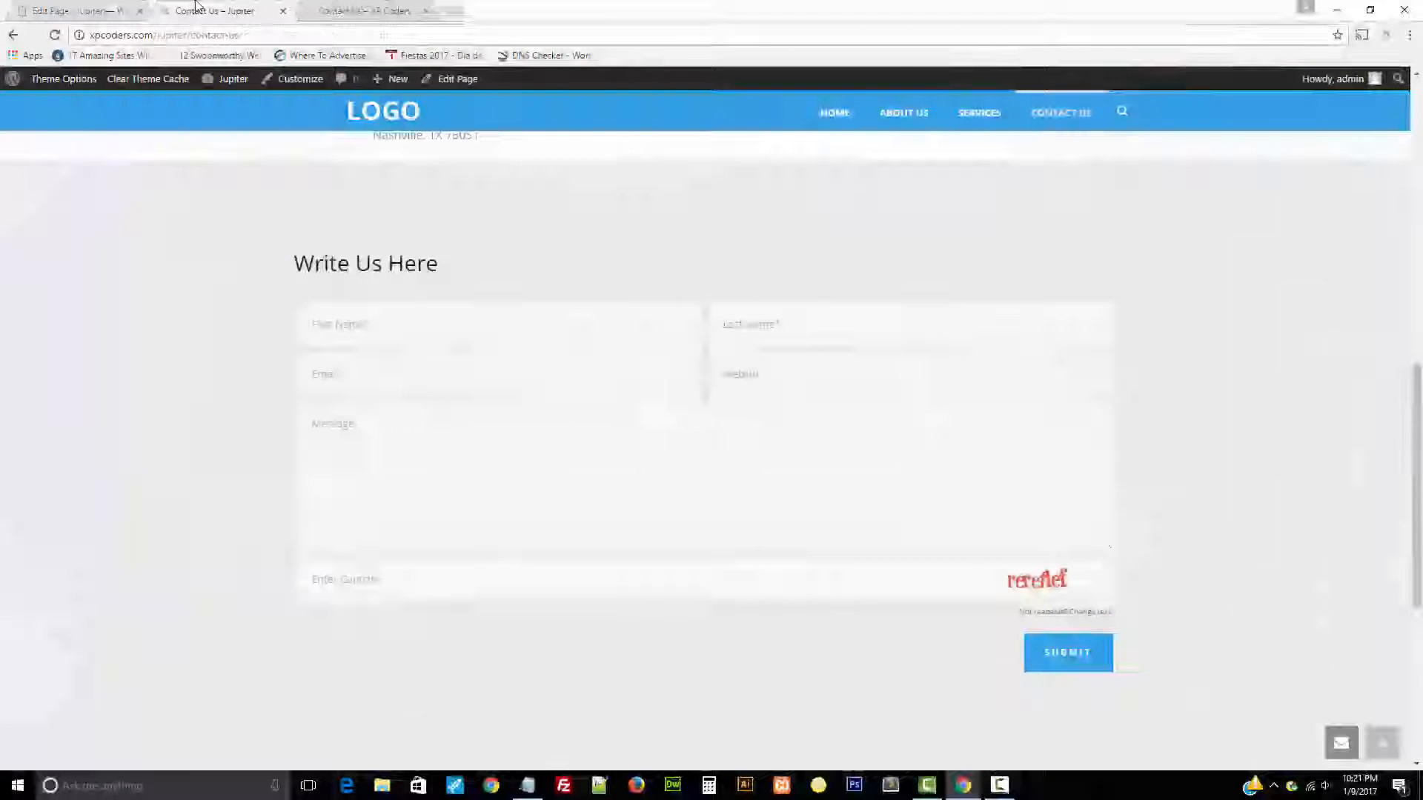
{"action": "left_click", "coordinate": [363, 11]}
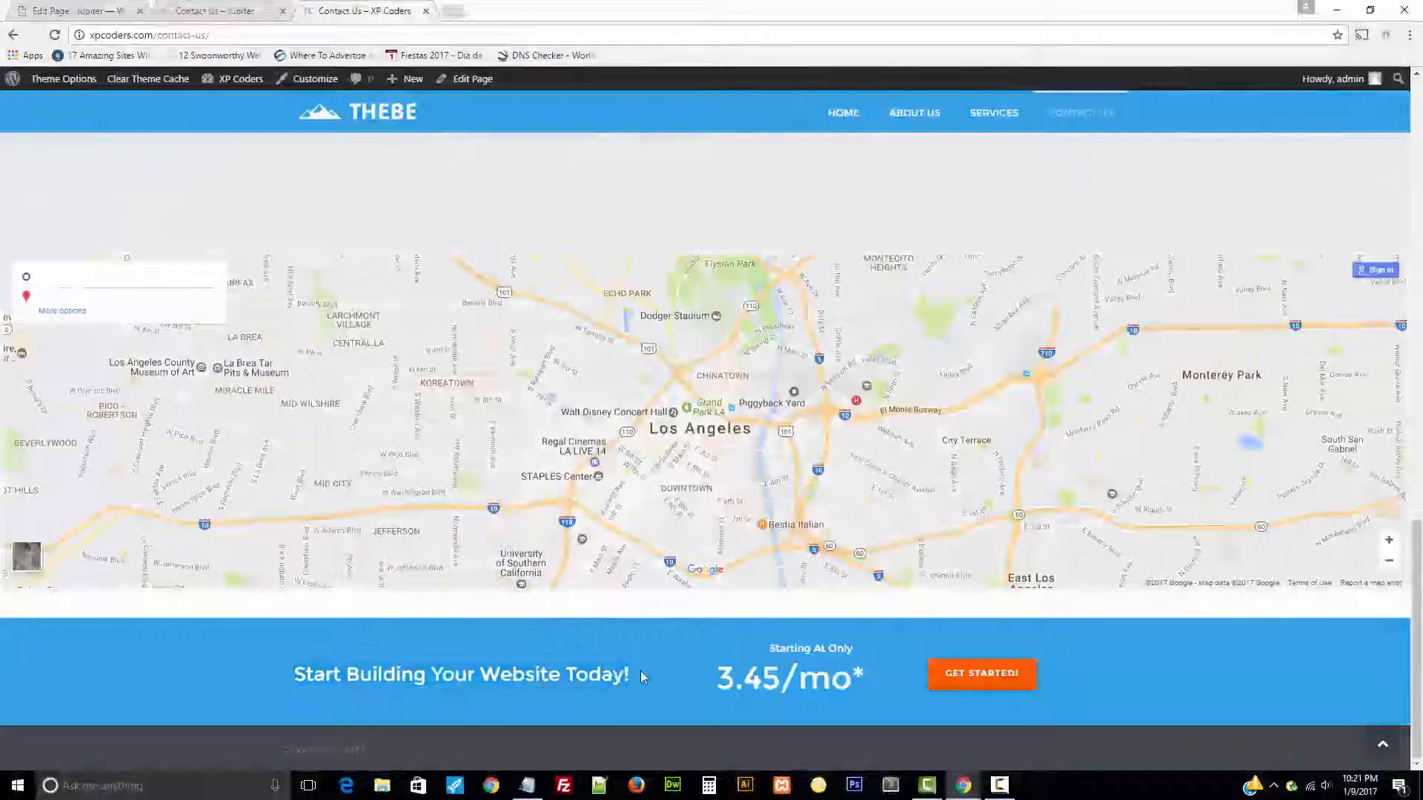
{"action": "left_click_drag", "start_coordinate": [641, 676], "coordinate": [294, 676]}
{"action": "key", "text": "ctrl+c"}
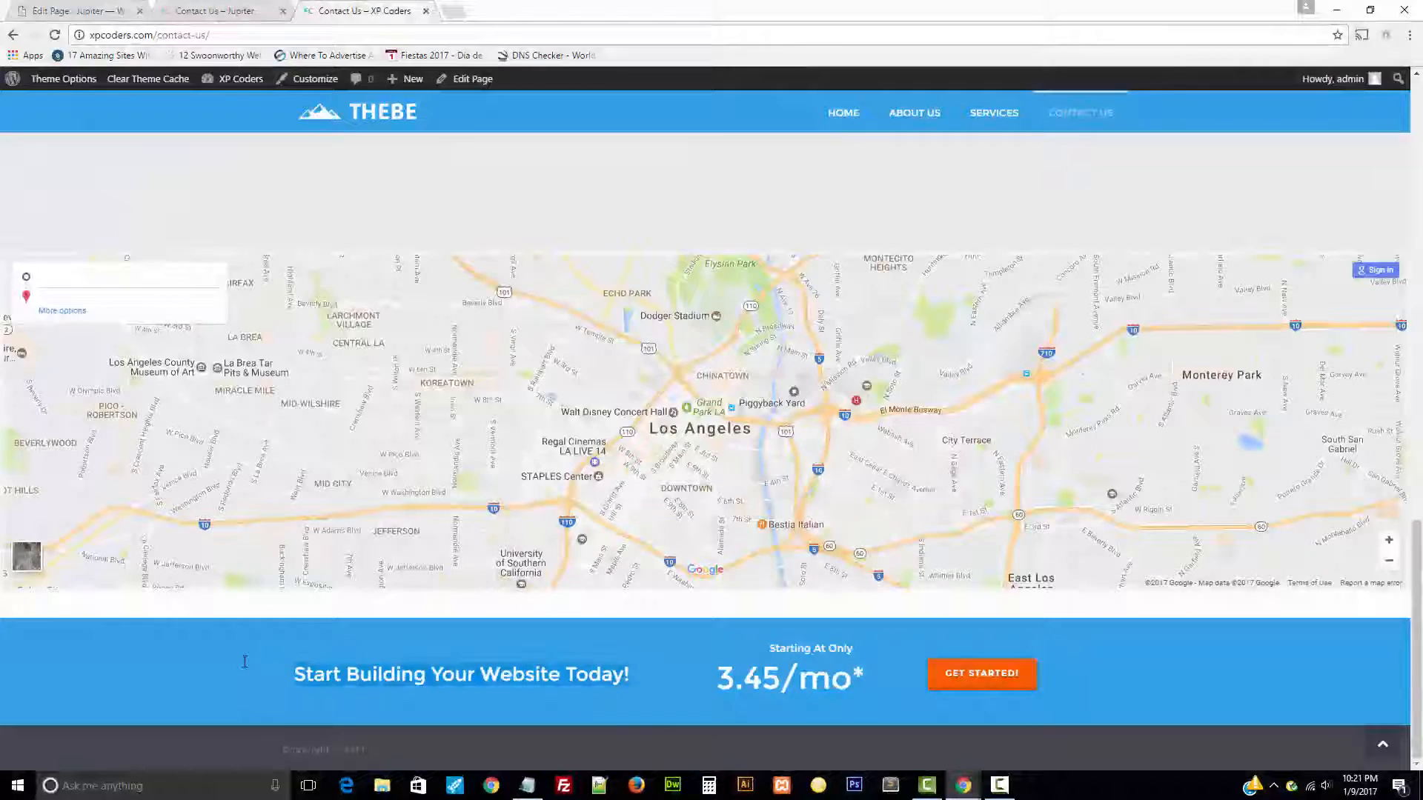
- Add a Fancy Title to the half-width column of the new section with the copied heading "Start Building Your Website Today!" as its content
{"action": "left_click", "coordinate": [95, 9]}
{"action": "scroll", "coordinate": [486, 490], "scroll_direction": "up", "scroll_amount": 2}
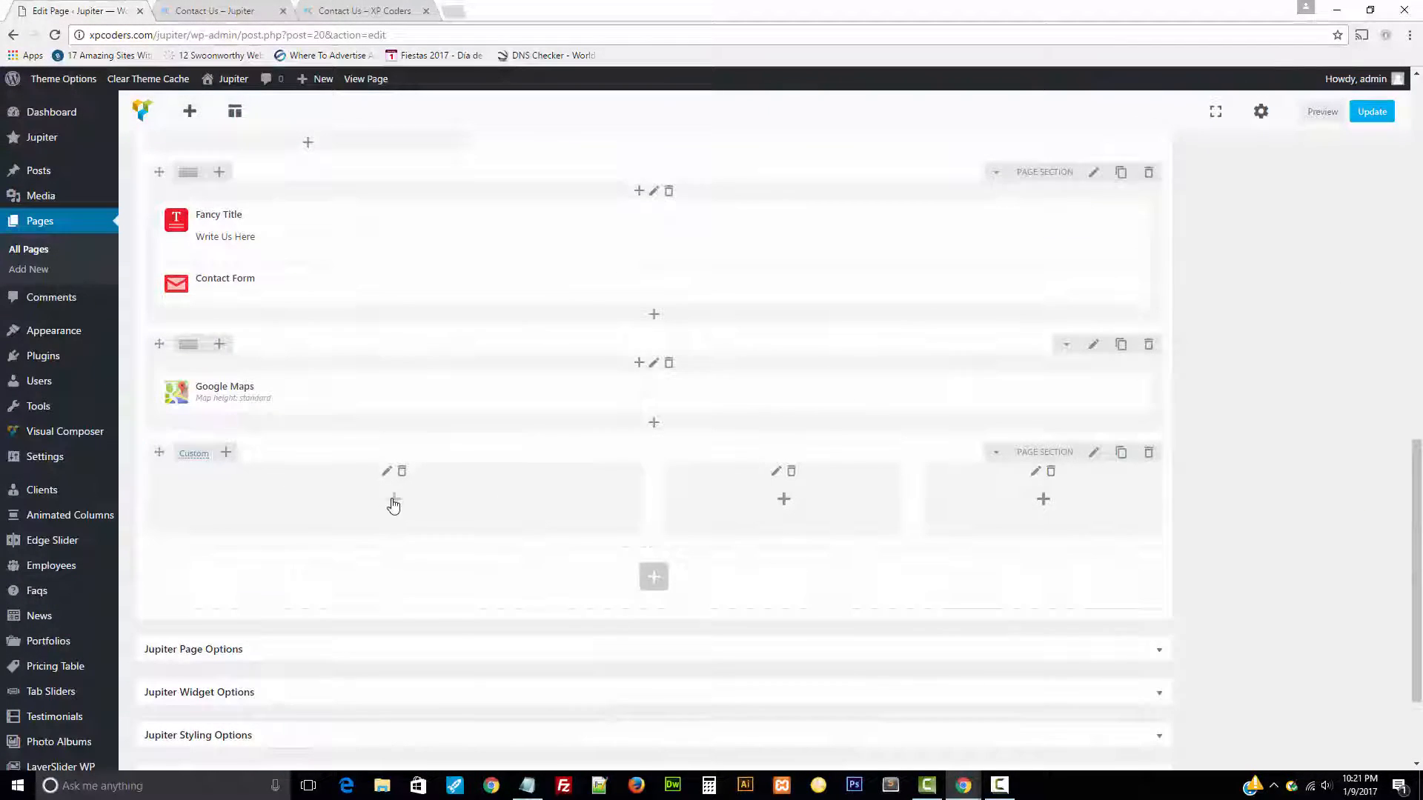
{"action": "left_click", "coordinate": [393, 501]}
{"action": "left_click", "coordinate": [224, 359]}
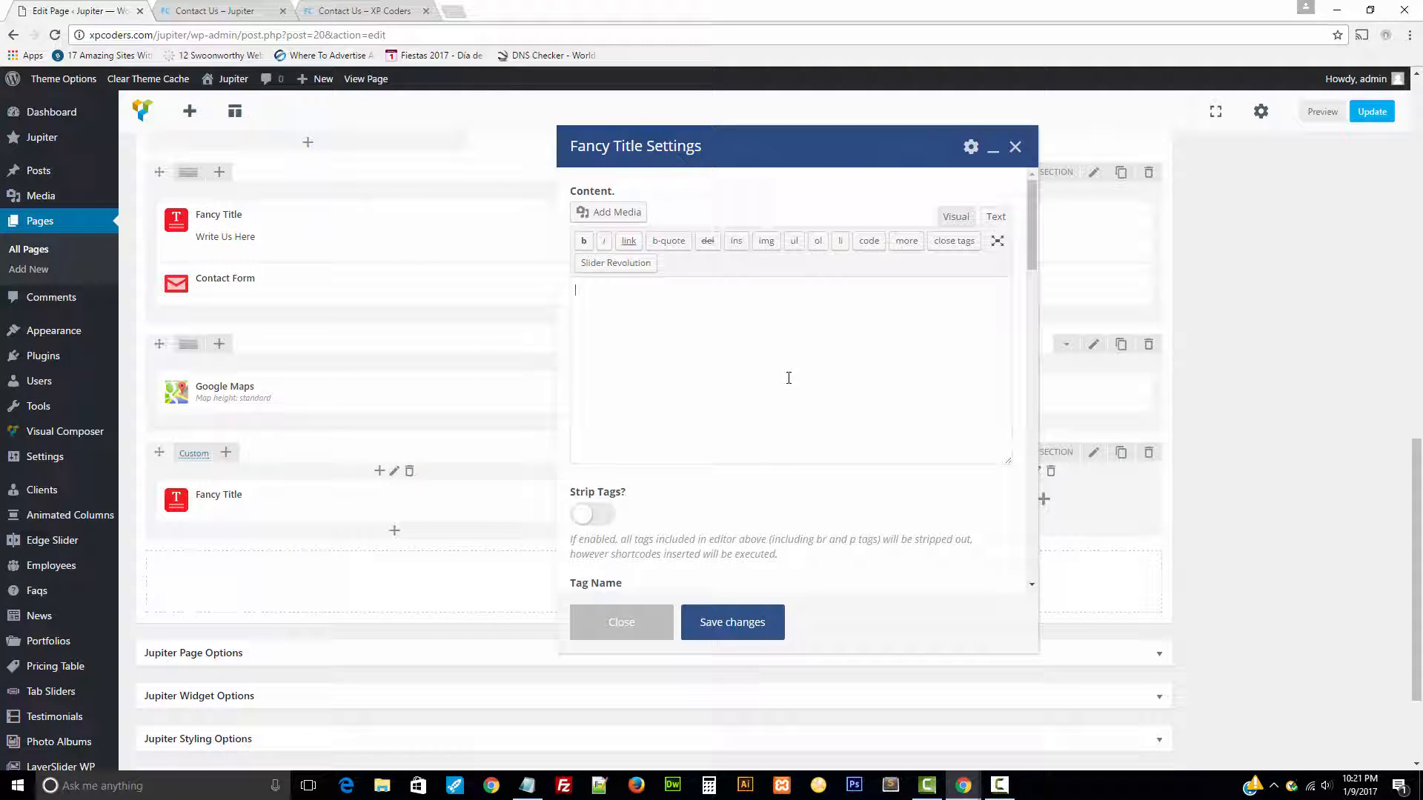
{"action": "key", "text": "ctrl+v"}
- Set the banner heading's text color to white and its font size to 26 px
{"action": "scroll", "coordinate": [756, 416], "scroll_direction": "down", "scroll_amount": 3}
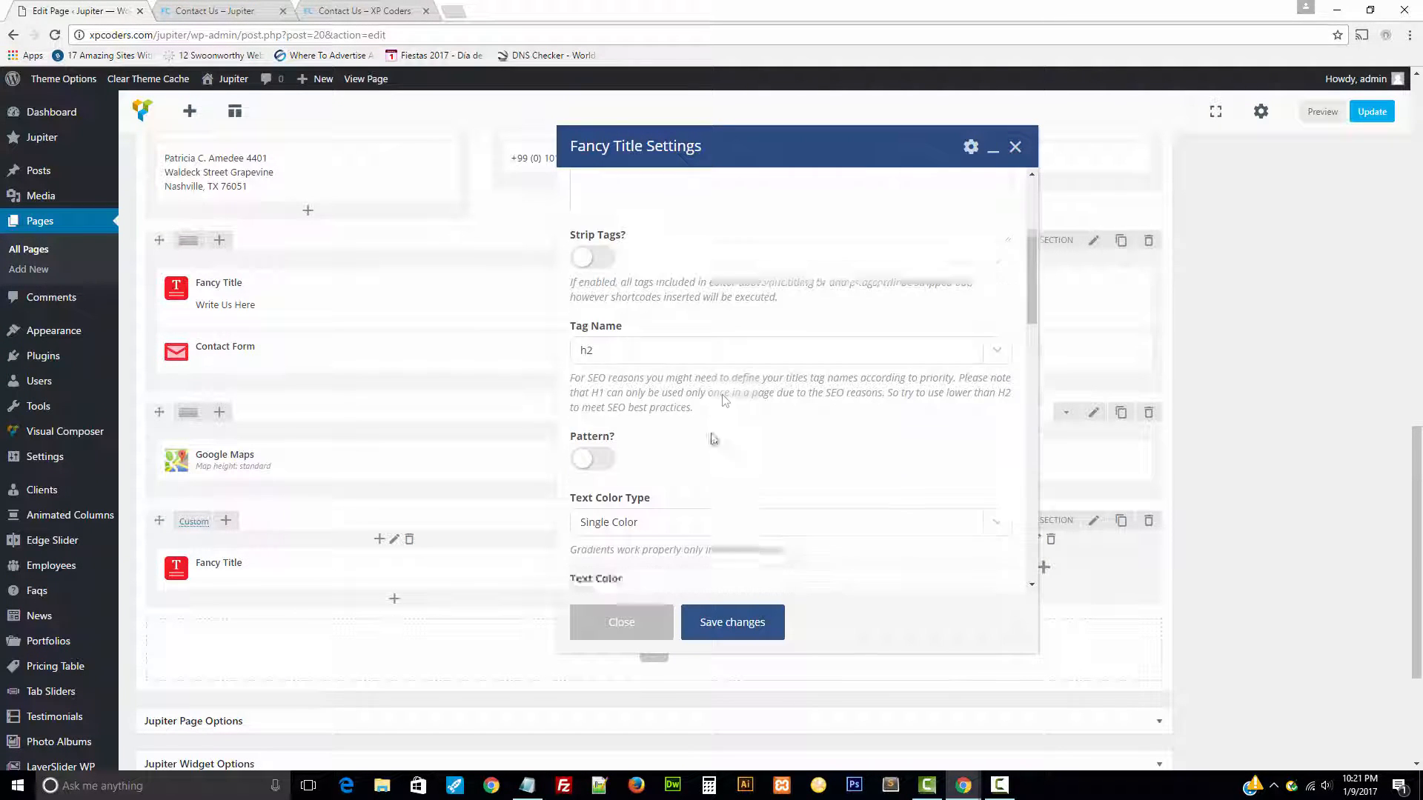
{"action": "scroll", "coordinate": [713, 439], "scroll_direction": "down", "scroll_amount": 3}
{"action": "left_click", "coordinate": [585, 410]}
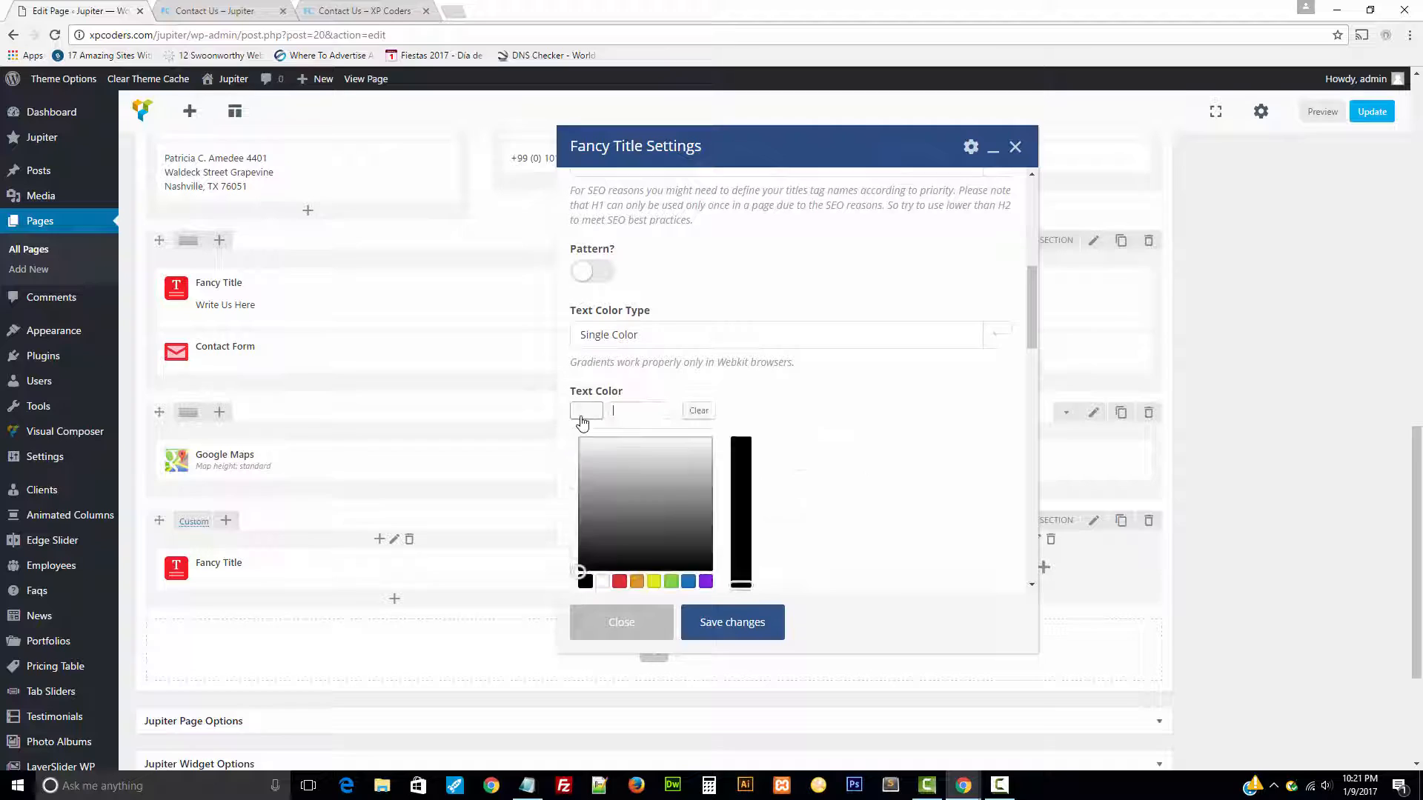
{"action": "left_click", "coordinate": [491, 384]}
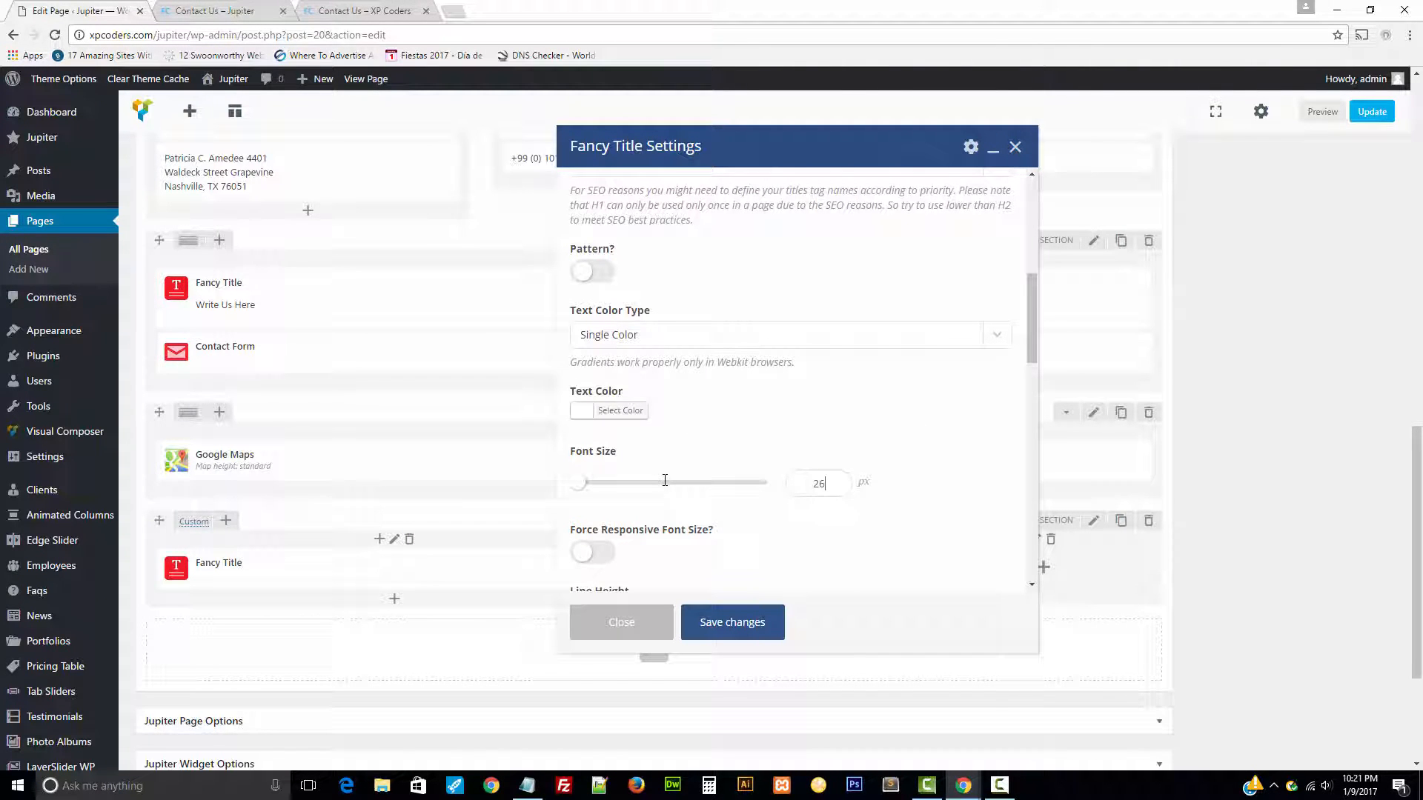
- Set the banner heading's top padding to 60 px and bottom padding to 0, and save its settings
{"action": "scroll", "coordinate": [770, 495], "scroll_direction": "down", "scroll_amount": 5}
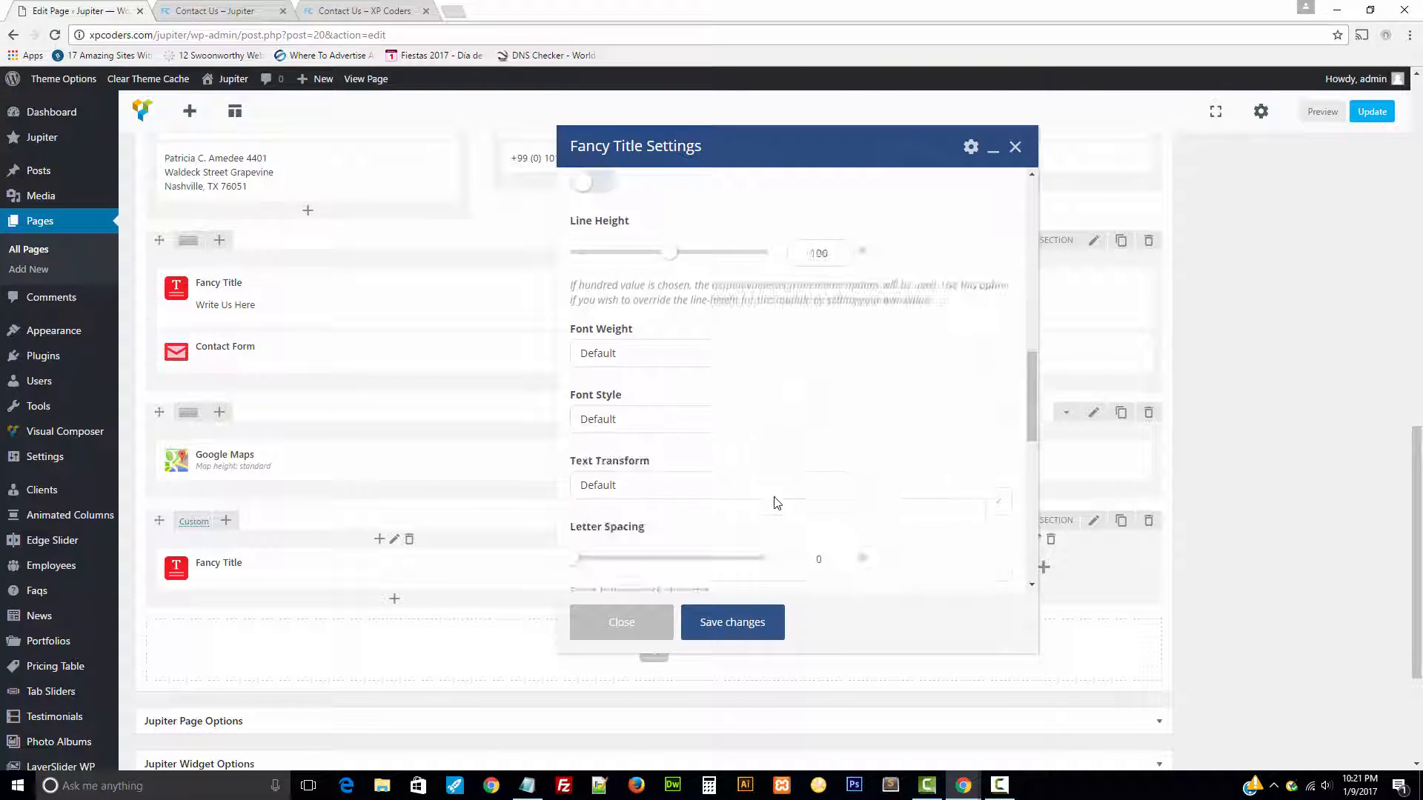
{"action": "scroll", "coordinate": [727, 363], "scroll_direction": "down", "scroll_amount": 5}
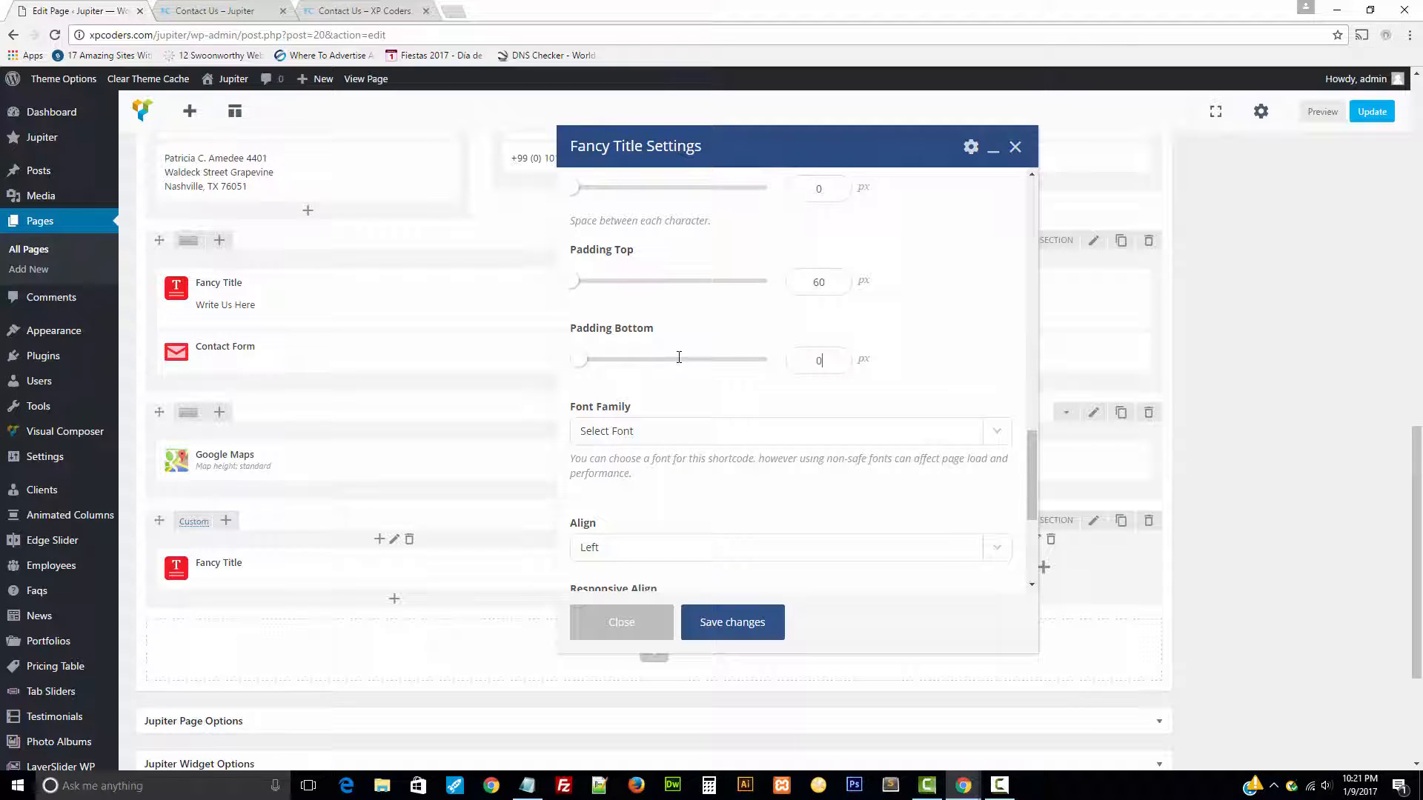
{"action": "scroll", "coordinate": [679, 357], "scroll_direction": "down", "scroll_amount": 7}
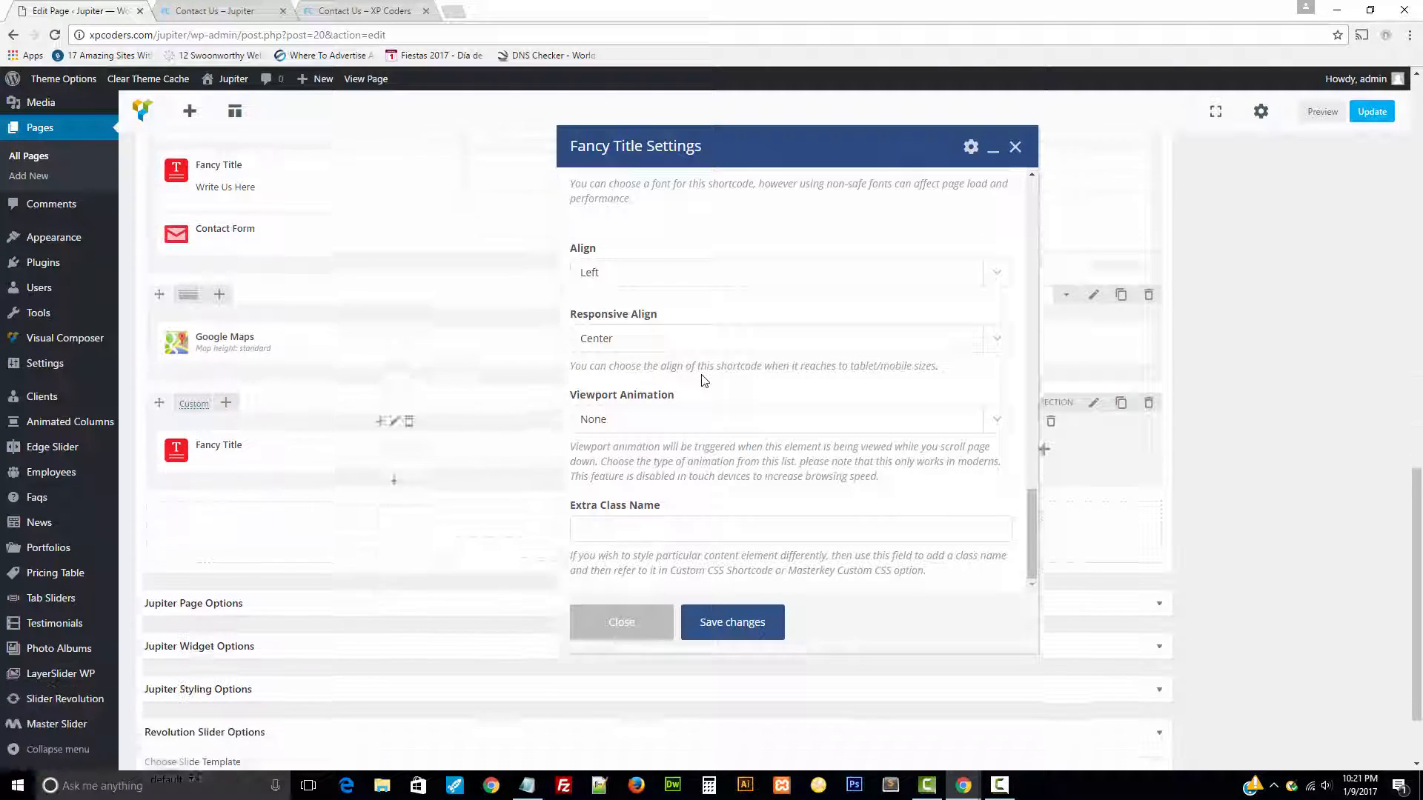
{"action": "left_click", "coordinate": [732, 624]}
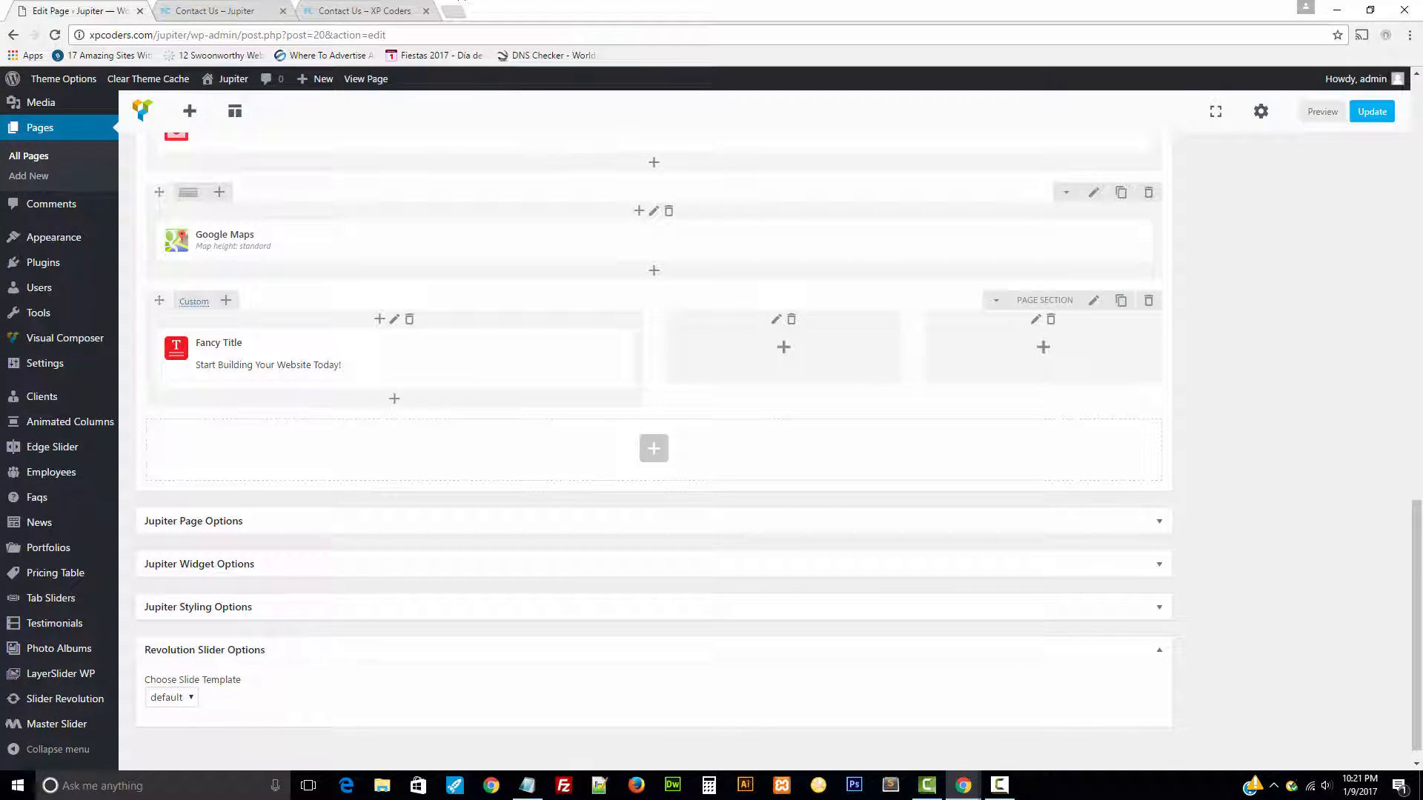
- Update the Contact Us page and look at the map area of the live Jupiter page
{"action": "left_click", "coordinate": [1365, 116]}
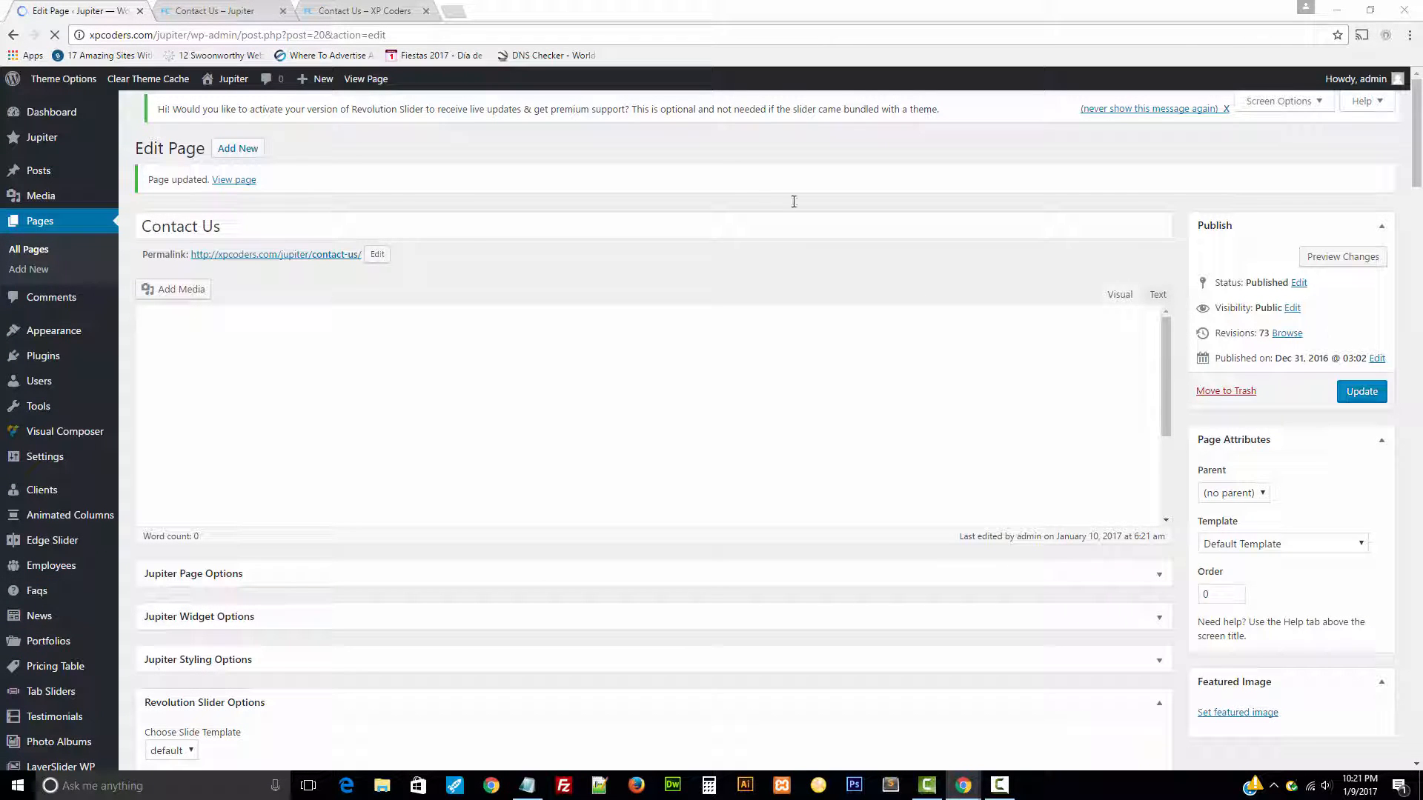
{"action": "left_click", "coordinate": [207, 10]}
{"action": "scroll", "coordinate": [724, 470], "scroll_direction": "down", "scroll_amount": 4}
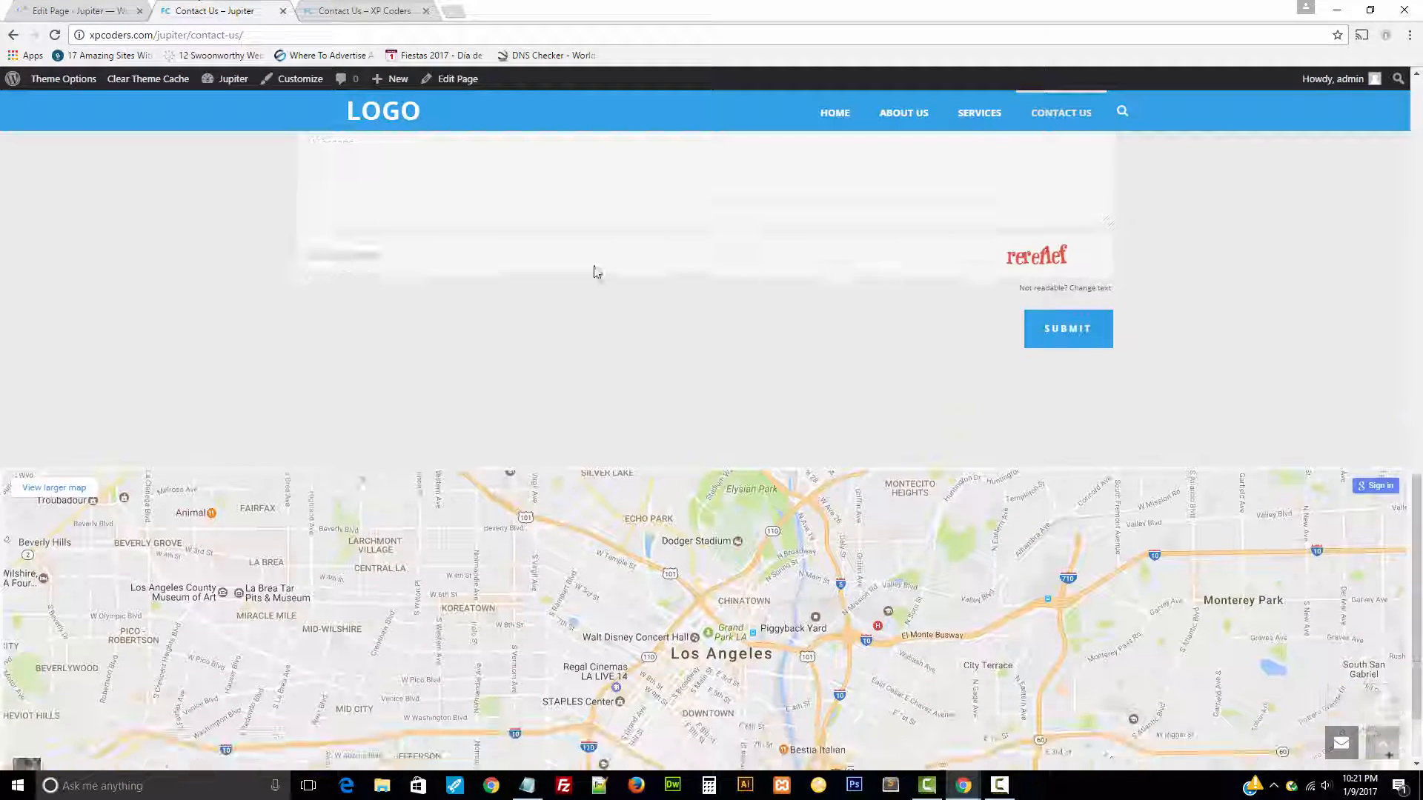
- Copy the "Starting At Only" text from the reference page's blue banner
{"action": "key", "text": "ctrl+Tab"}
{"action": "left_click_drag", "start_coordinate": [858, 650], "coordinate": [739, 642]}
{"action": "key", "text": "ctrl+c"}
- Add a Fancy Title to the middle column of the banner section with the copied text "Starting At Only" as its content
{"action": "left_click", "coordinate": [104, 10]}
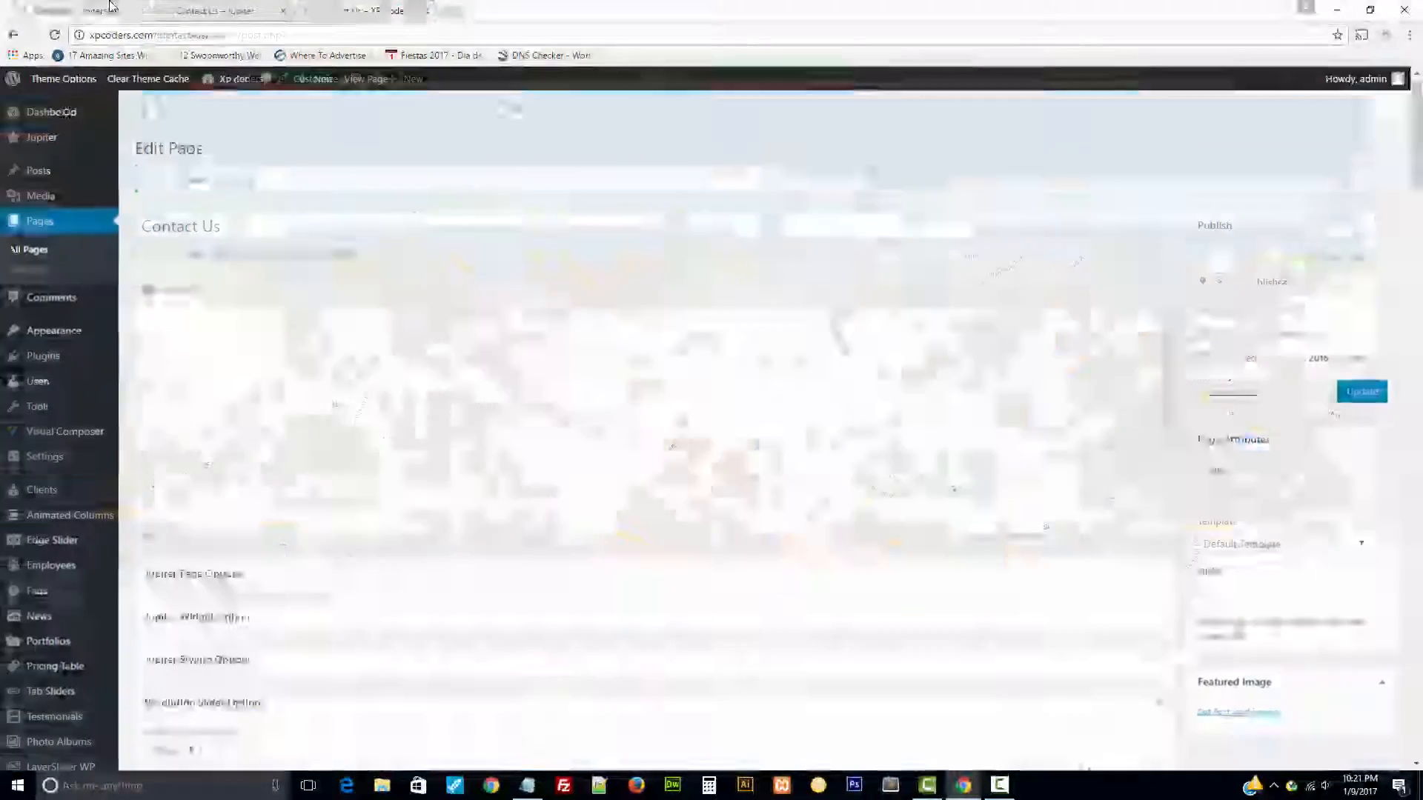
{"action": "scroll", "coordinate": [653, 422], "scroll_direction": "down", "scroll_amount": 5}
{"action": "scroll", "coordinate": [653, 421], "scroll_direction": "down", "scroll_amount": 10}
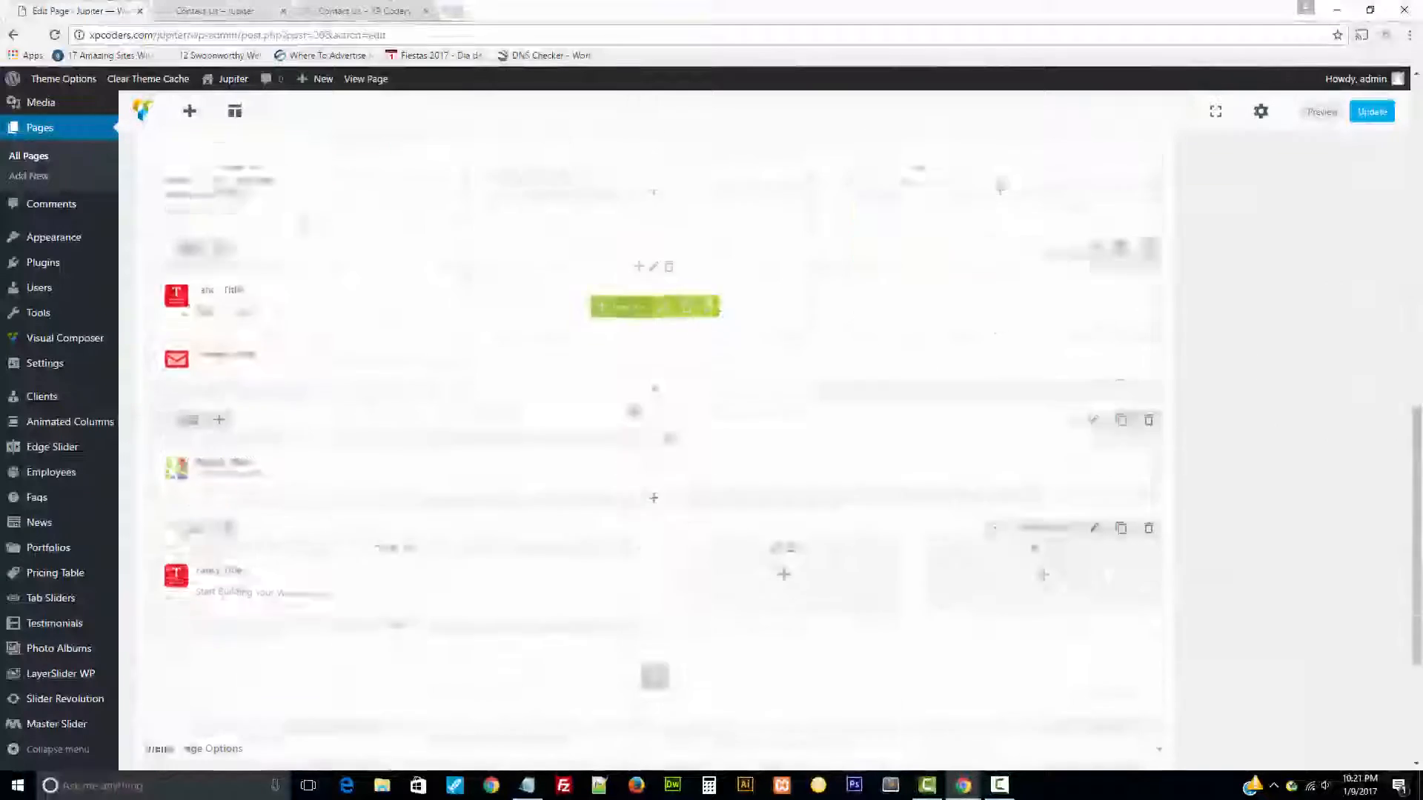
{"action": "left_click", "coordinate": [784, 502]}
{"action": "scroll", "coordinate": [382, 356], "scroll_direction": "down", "scroll_amount": 2}
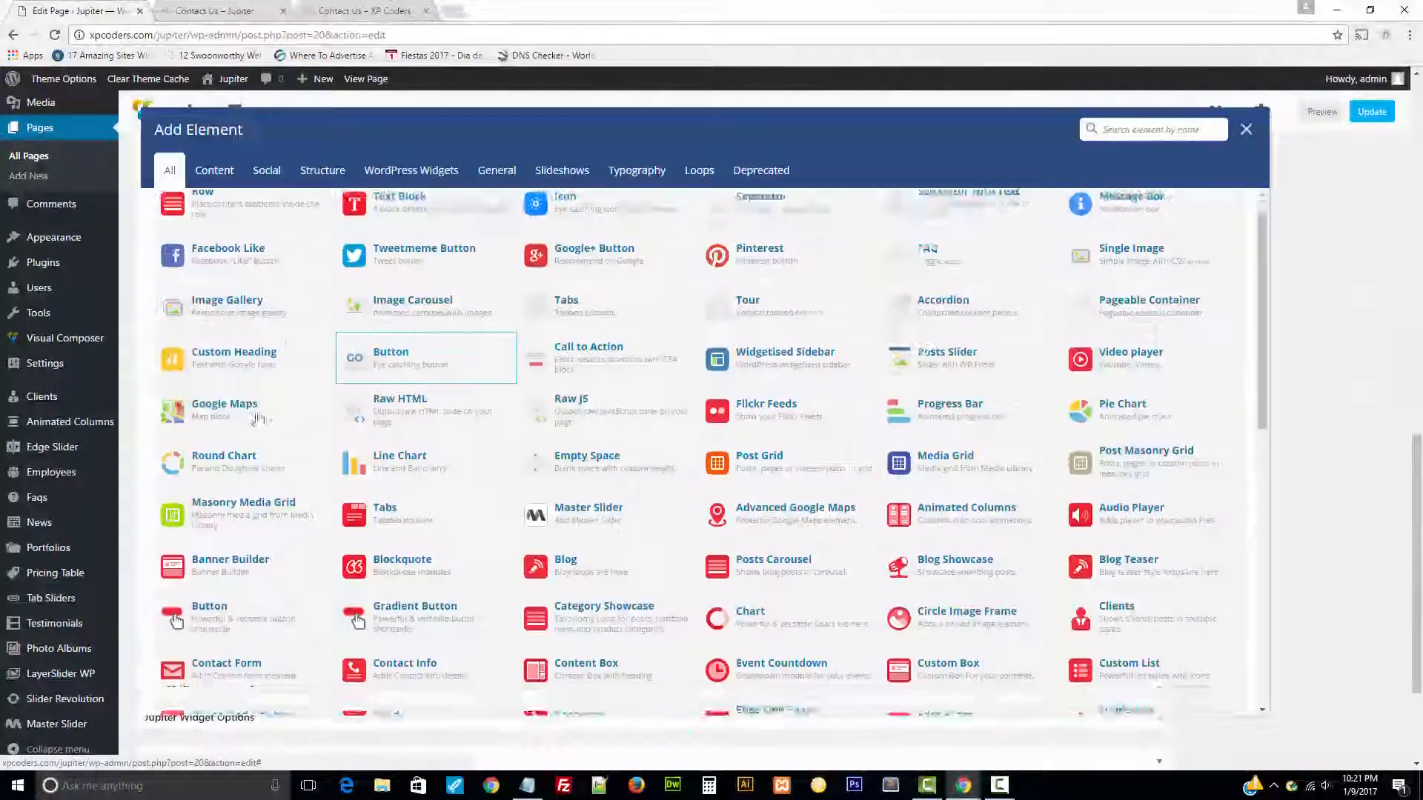
{"action": "scroll", "coordinate": [223, 543], "scroll_direction": "up", "scroll_amount": 1}
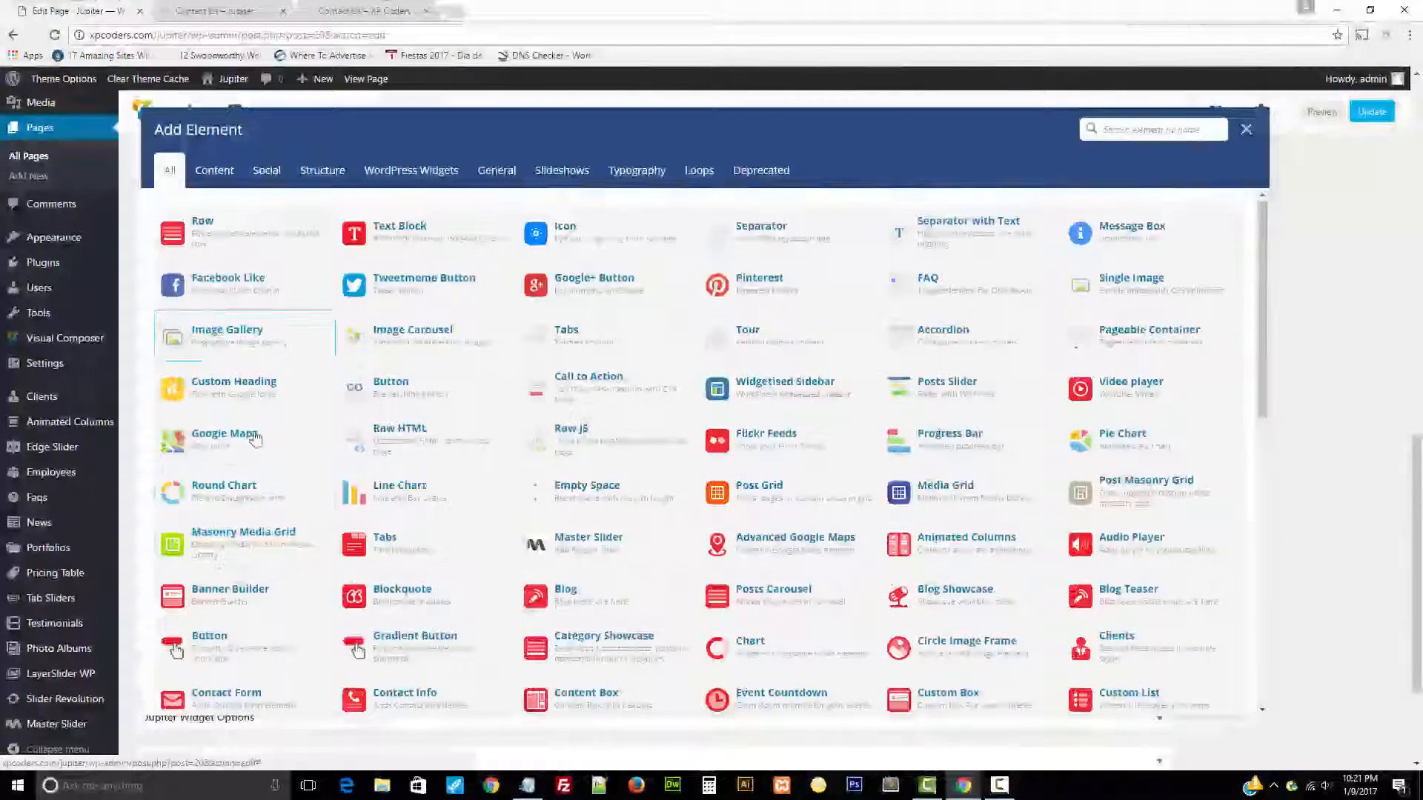
{"action": "scroll", "coordinate": [230, 563], "scroll_direction": "down", "scroll_amount": 3}
{"action": "left_click", "coordinate": [238, 574]}
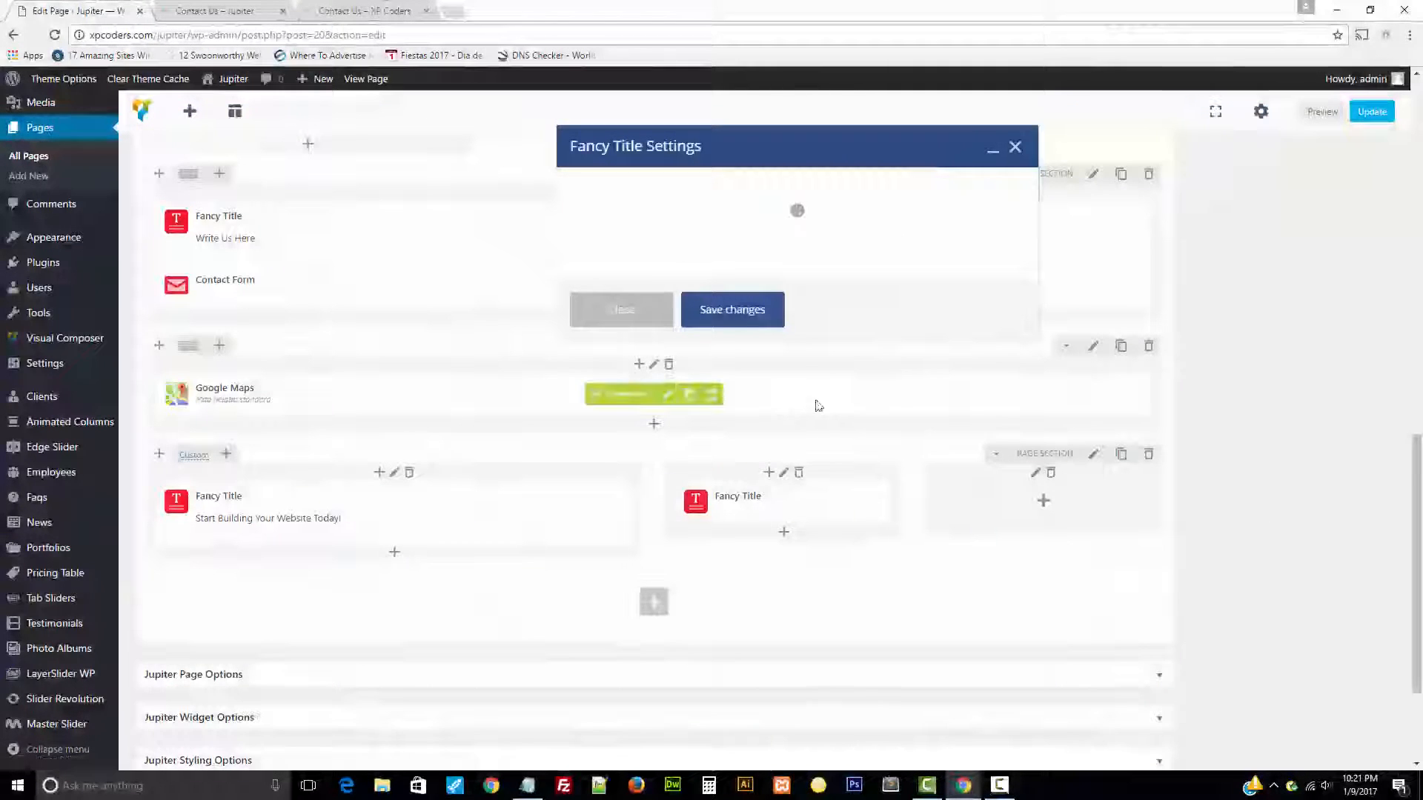
{"action": "left_click", "coordinate": [993, 219]}
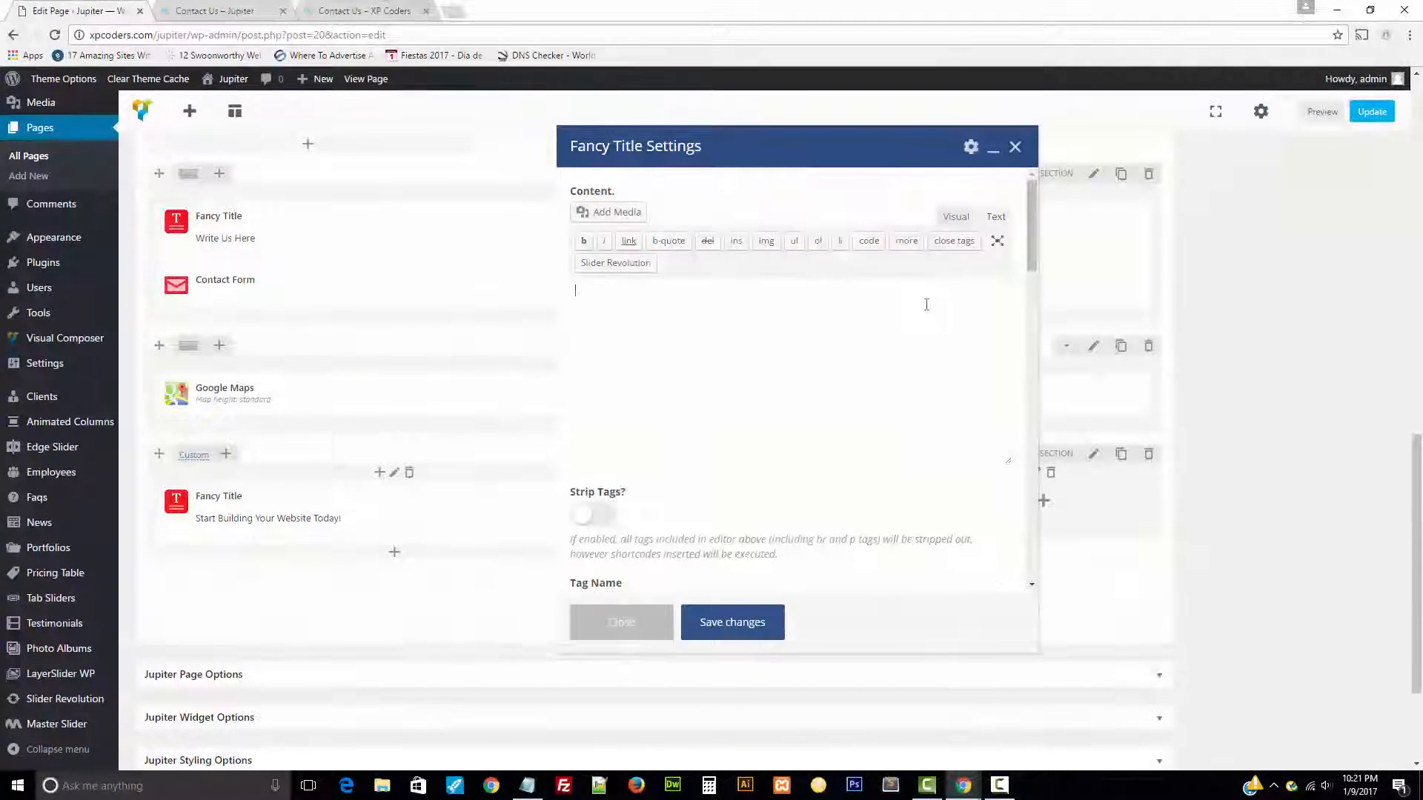
{"action": "left_click", "coordinate": [925, 304]}
{"action": "key", "text": "ctrl+v"}
- Set the text color of the "Starting At Only" title to white
{"action": "scroll", "coordinate": [756, 503], "scroll_direction": "down", "scroll_amount": 5}
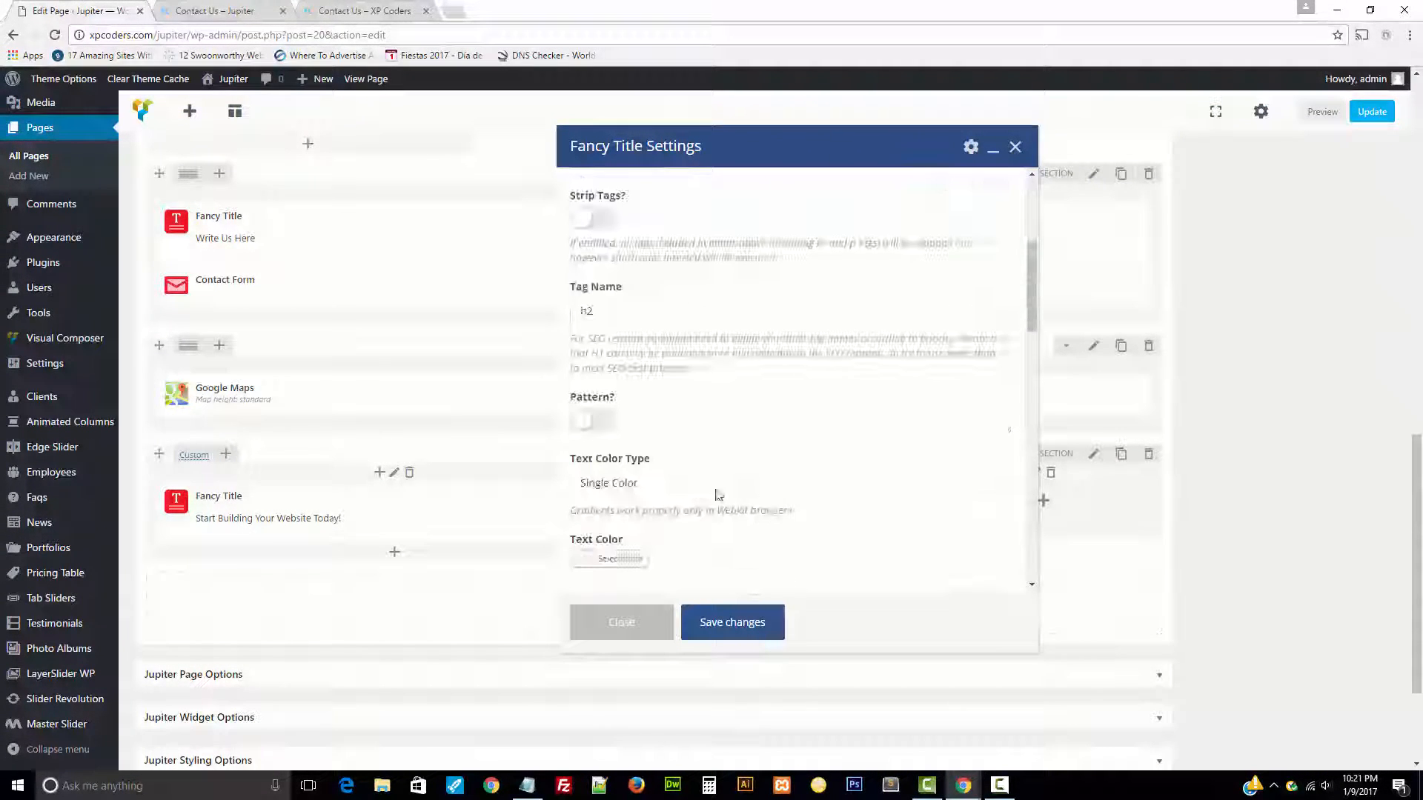
{"action": "left_click", "coordinate": [589, 485]}
{"action": "left_click", "coordinate": [771, 467]}
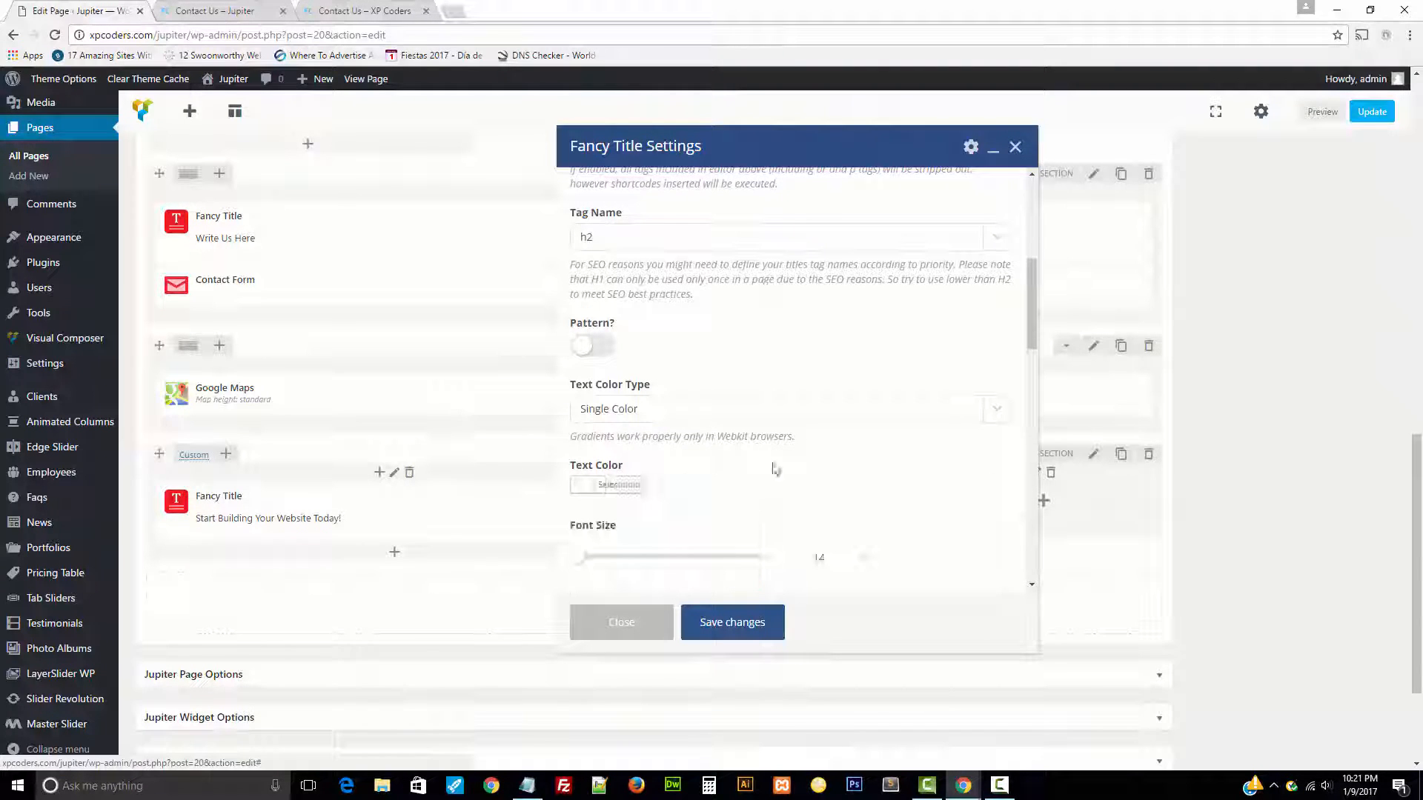
{"action": "scroll", "coordinate": [819, 470], "scroll_direction": "down", "scroll_amount": 2}
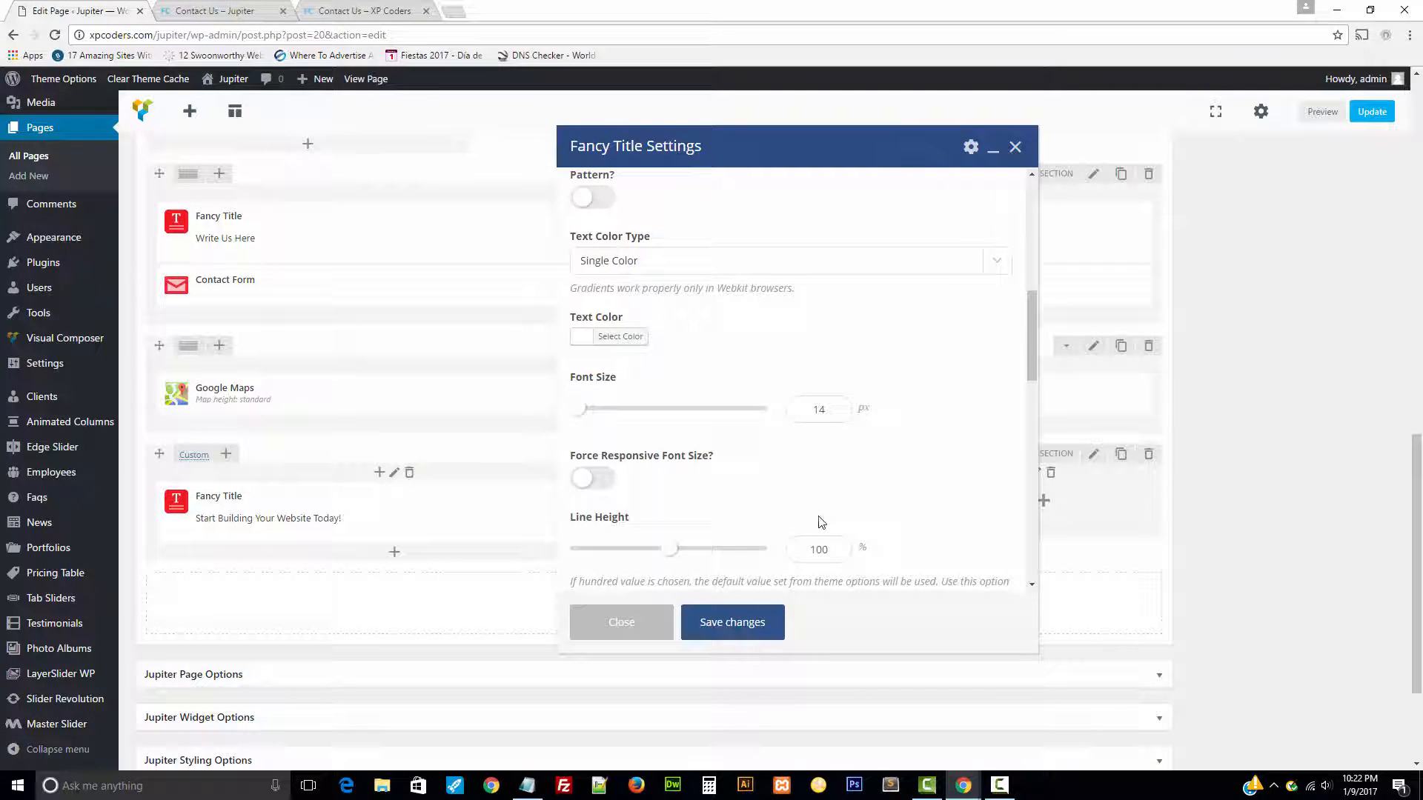
- Set the bottom padding of the "Starting At Only" title to 0 and save its settings
{"action": "scroll", "coordinate": [821, 522], "scroll_direction": "down", "scroll_amount": 8}
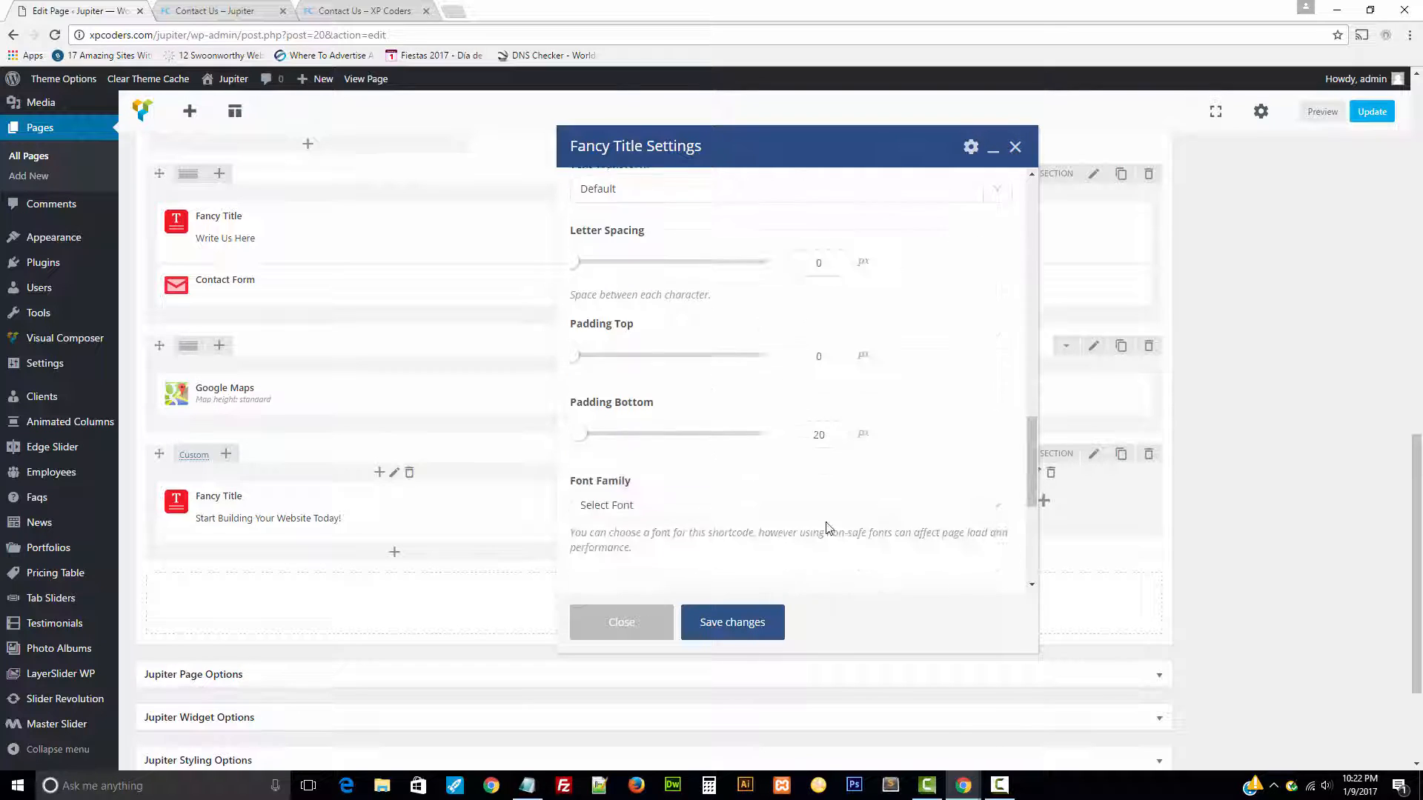
{"action": "double_click", "coordinate": [837, 435]}
{"action": "type", "text": "0"}
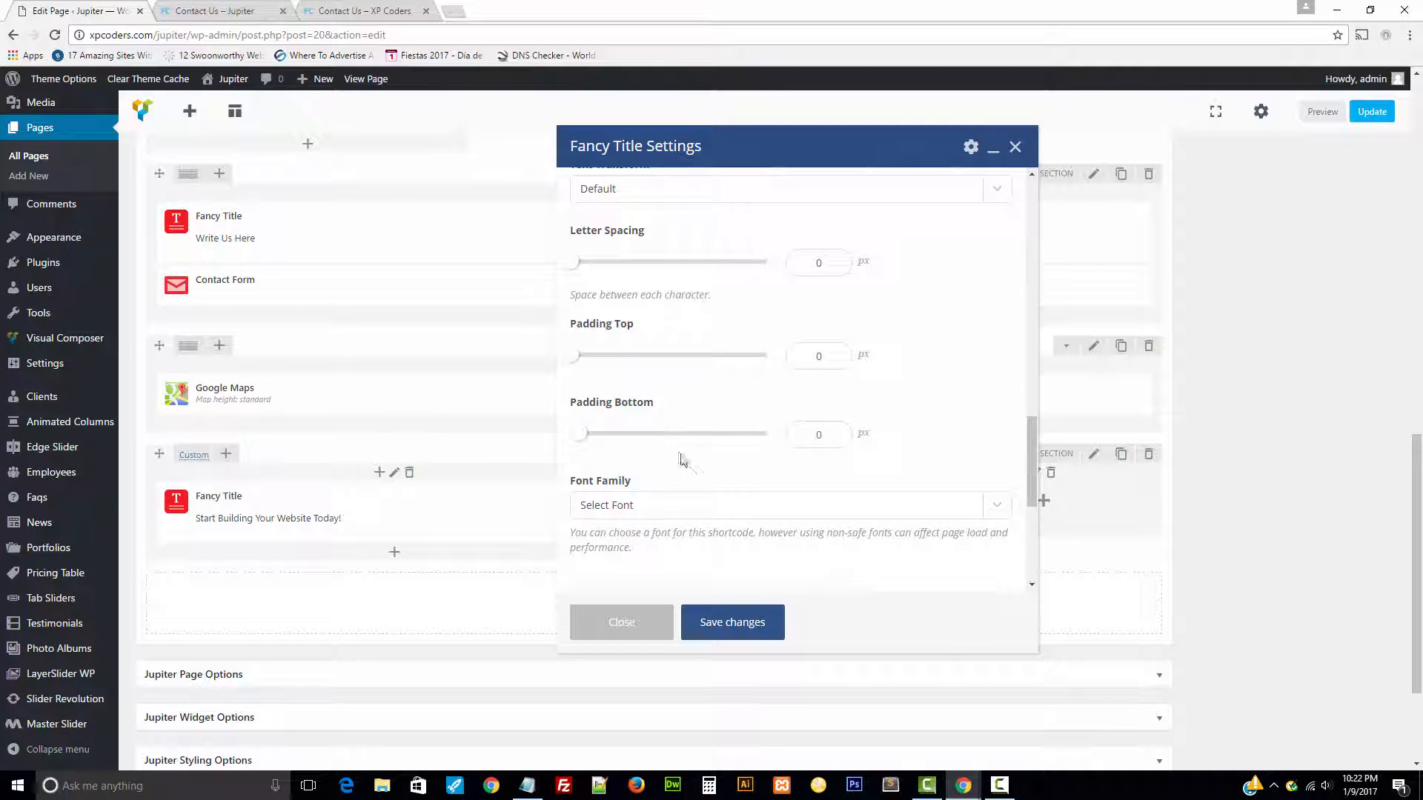
{"action": "scroll", "coordinate": [778, 517], "scroll_direction": "down", "scroll_amount": 4}
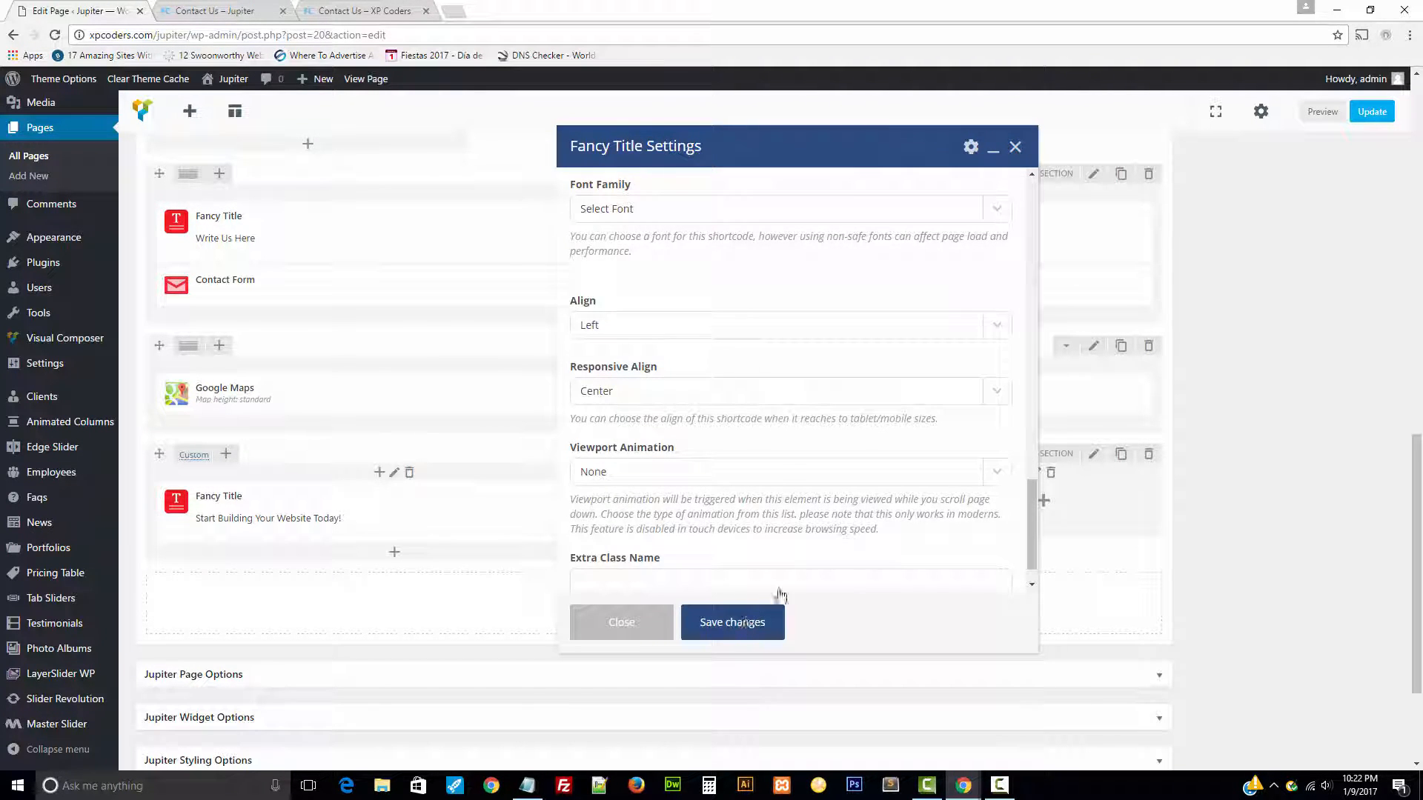
{"action": "left_click", "coordinate": [763, 622]}
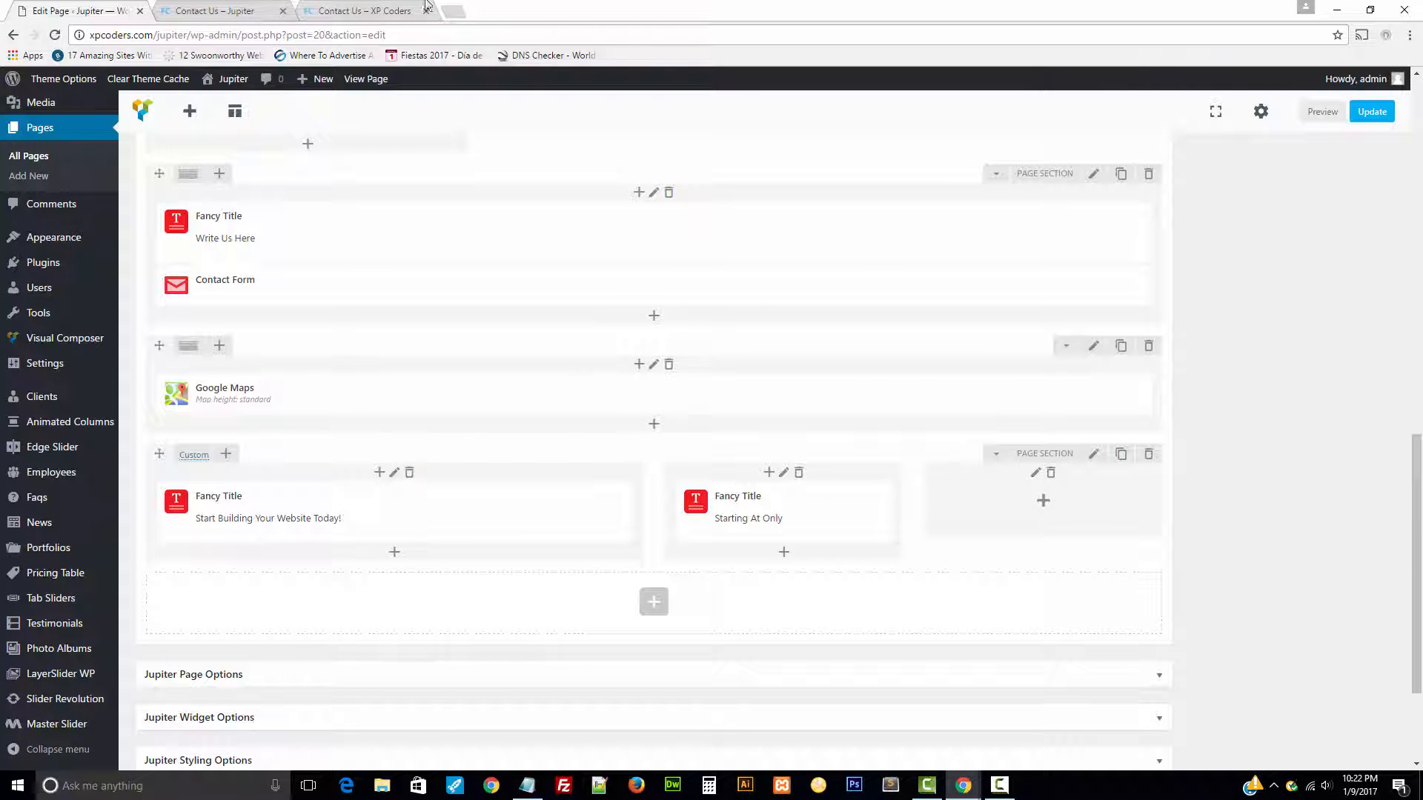
- Copy the price text "3.45/mo*" from the reference page's blue banner
{"action": "left_click", "coordinate": [243, 9]}
{"action": "left_click", "coordinate": [324, 8]}
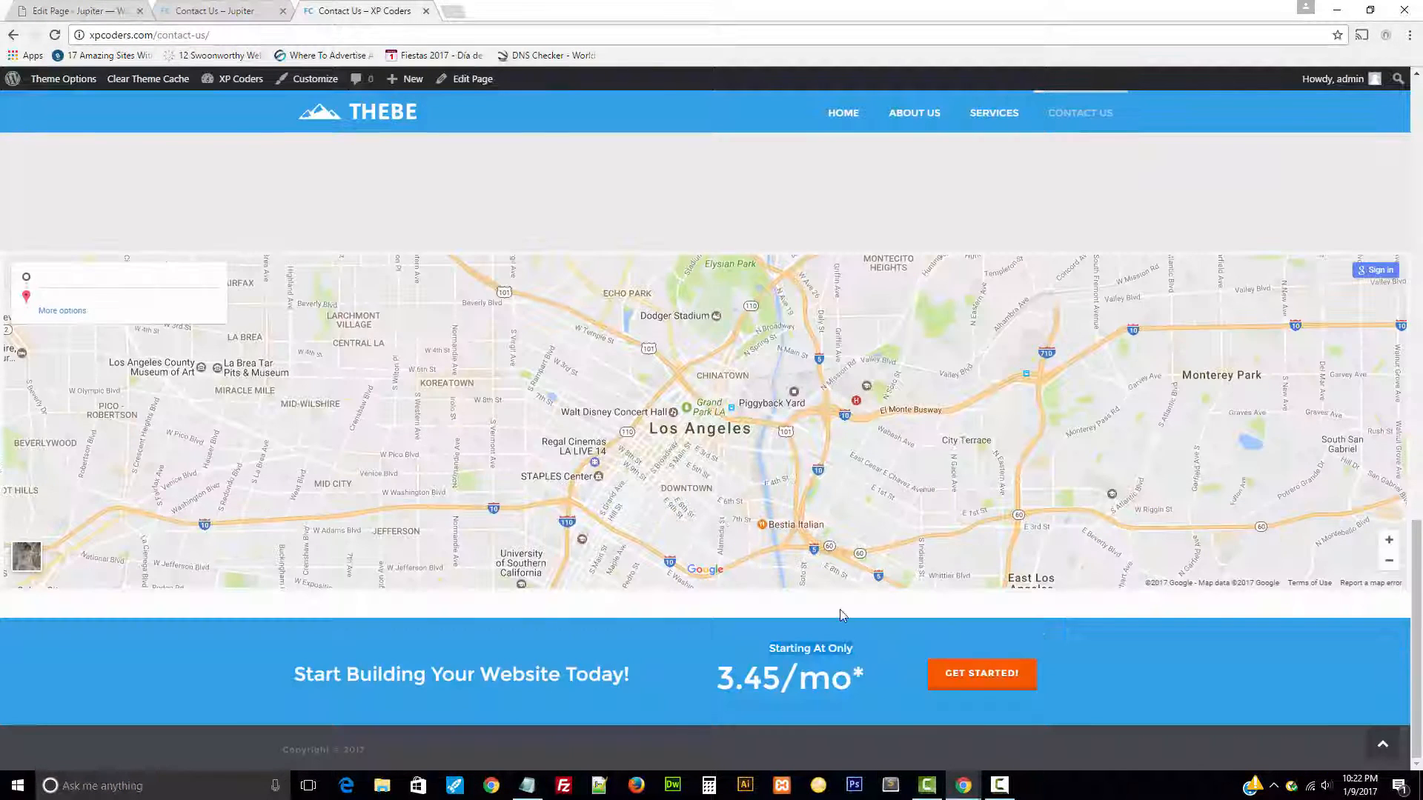
{"action": "left_click_drag", "start_coordinate": [866, 690], "coordinate": [697, 686]}
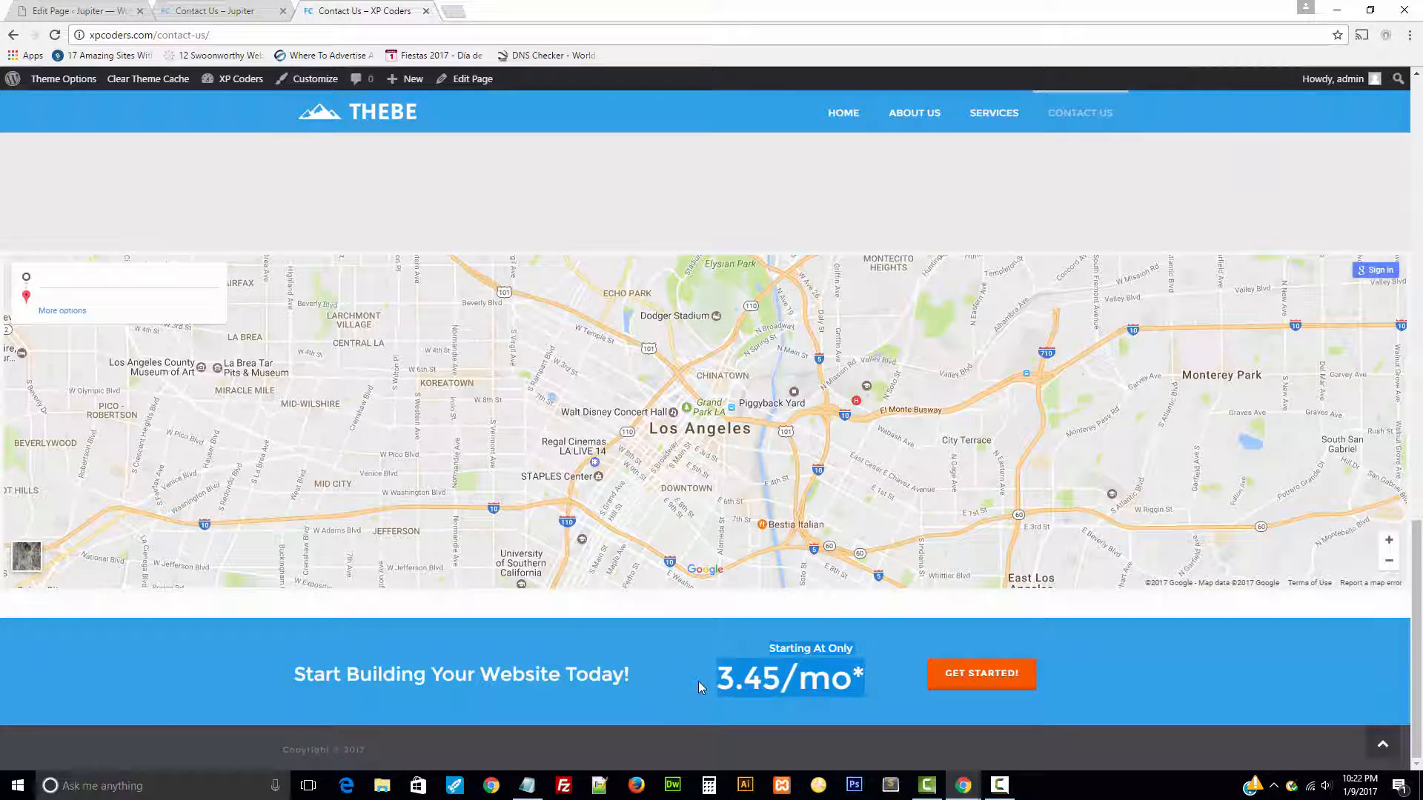
{"action": "left_click", "coordinate": [837, 681]}
{"action": "left_click_drag", "start_coordinate": [879, 689], "coordinate": [717, 676]}
{"action": "key", "text": "ctrl+c"}
- Add a second Fancy Title below "Starting At Only" in the middle column of the banner section
{"action": "left_click", "coordinate": [110, 8]}
{"action": "scroll", "coordinate": [660, 393], "scroll_direction": "down", "scroll_amount": 3}
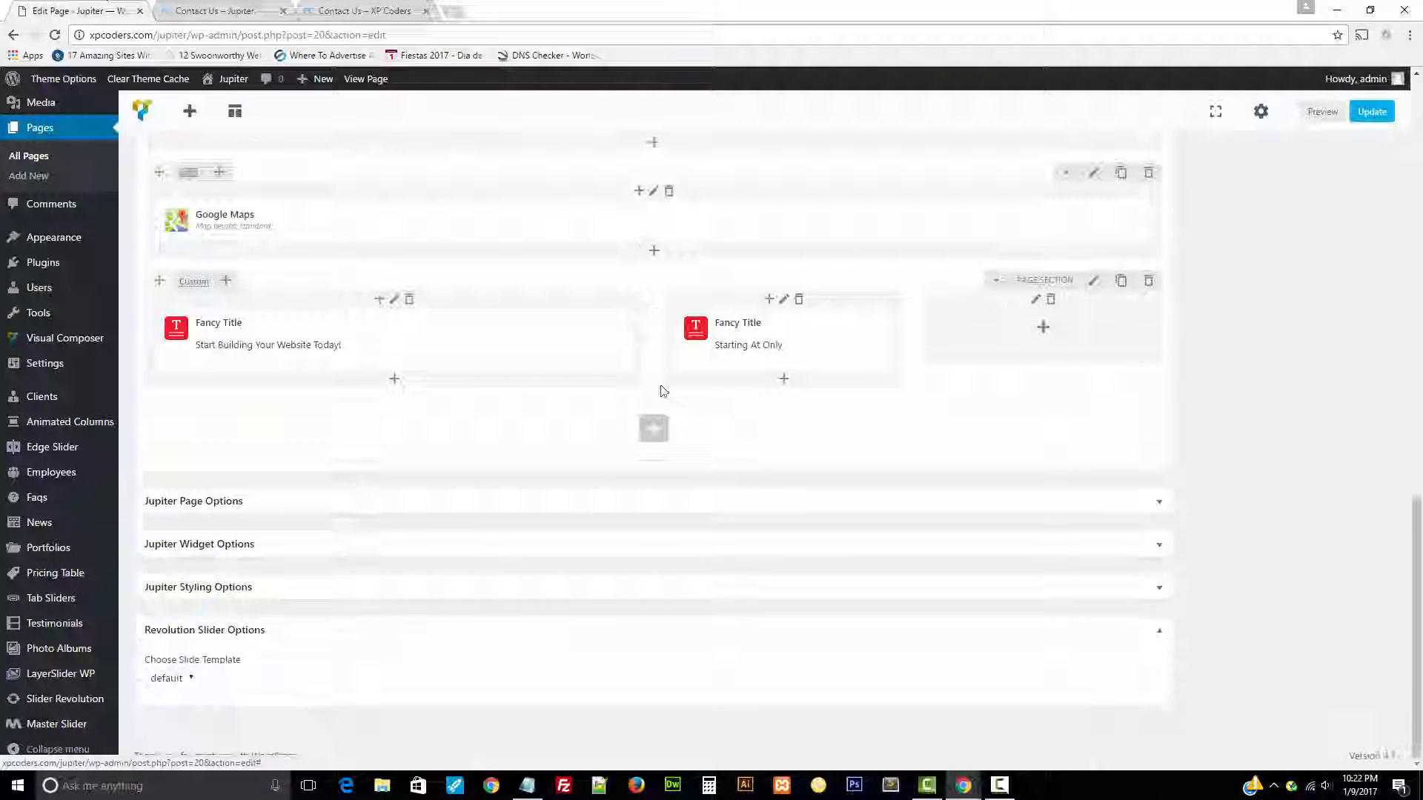
{"action": "left_click", "coordinate": [783, 379]}
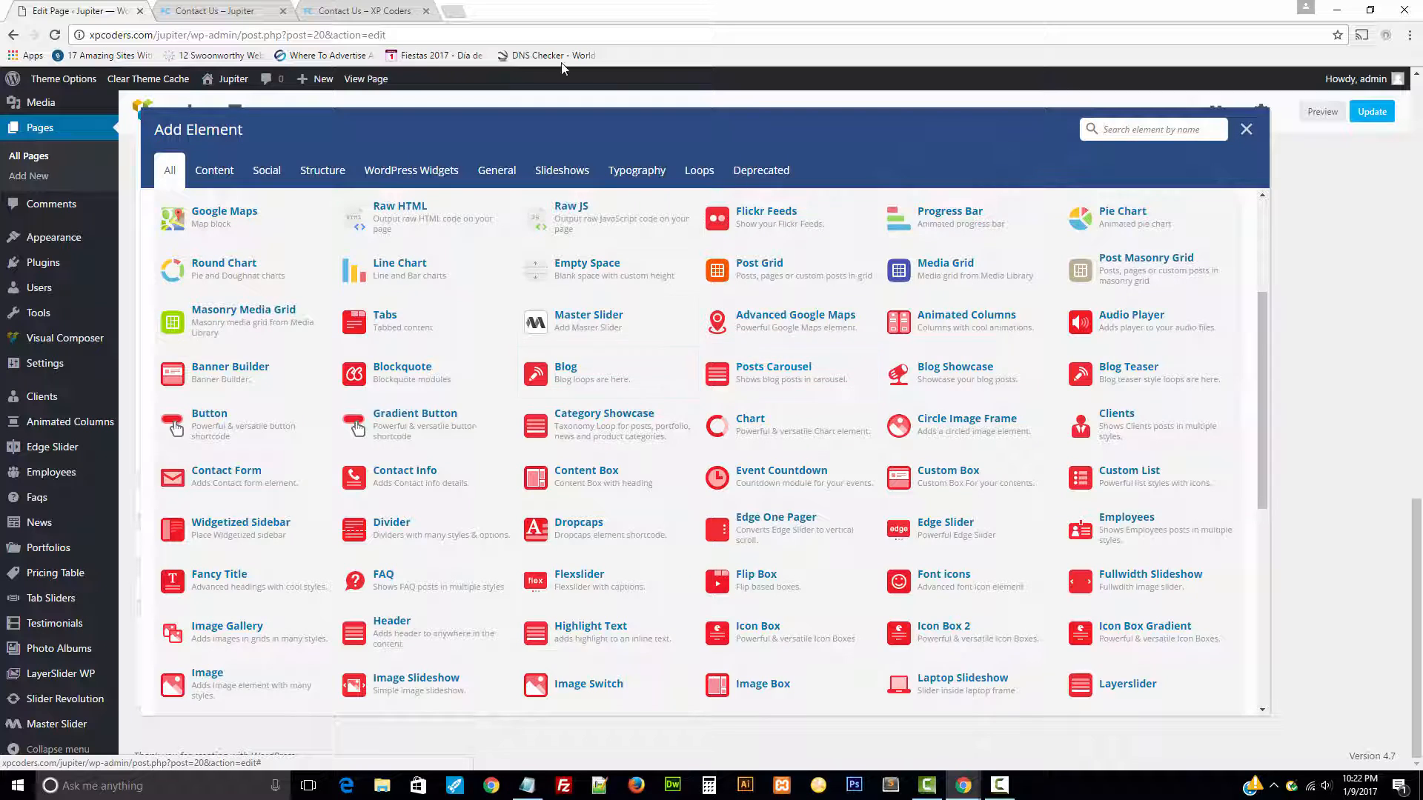
{"action": "left_click", "coordinate": [236, 582]}
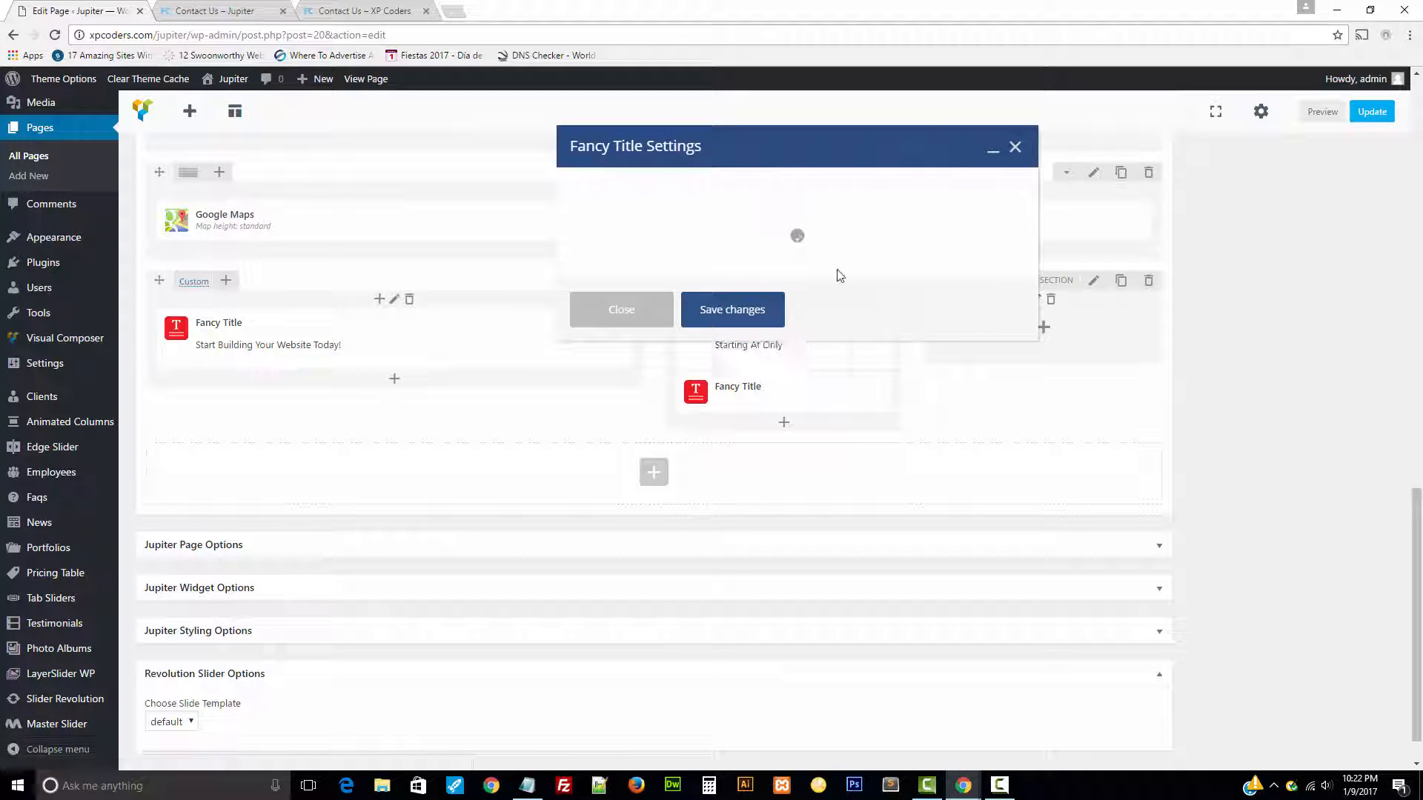
- Paste the price text "3.45/mo*" as the second Fancy Title's content in plain text mode and set its text color to white
{"action": "left_click", "coordinate": [994, 220]}
{"action": "left_click", "coordinate": [871, 346]}
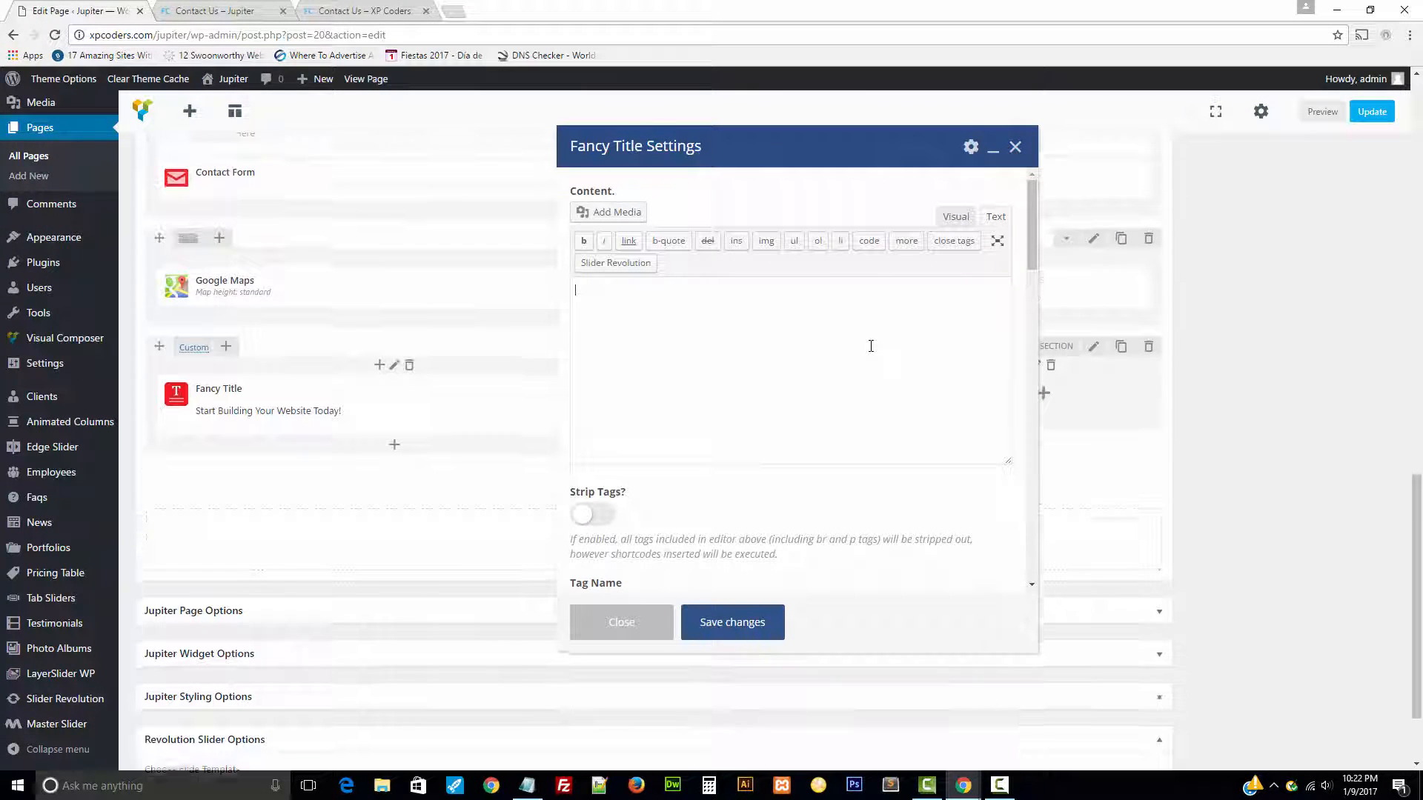
{"action": "key", "text": "ctrl+v"}
{"action": "scroll", "coordinate": [852, 363], "scroll_direction": "down", "scroll_amount": 8}
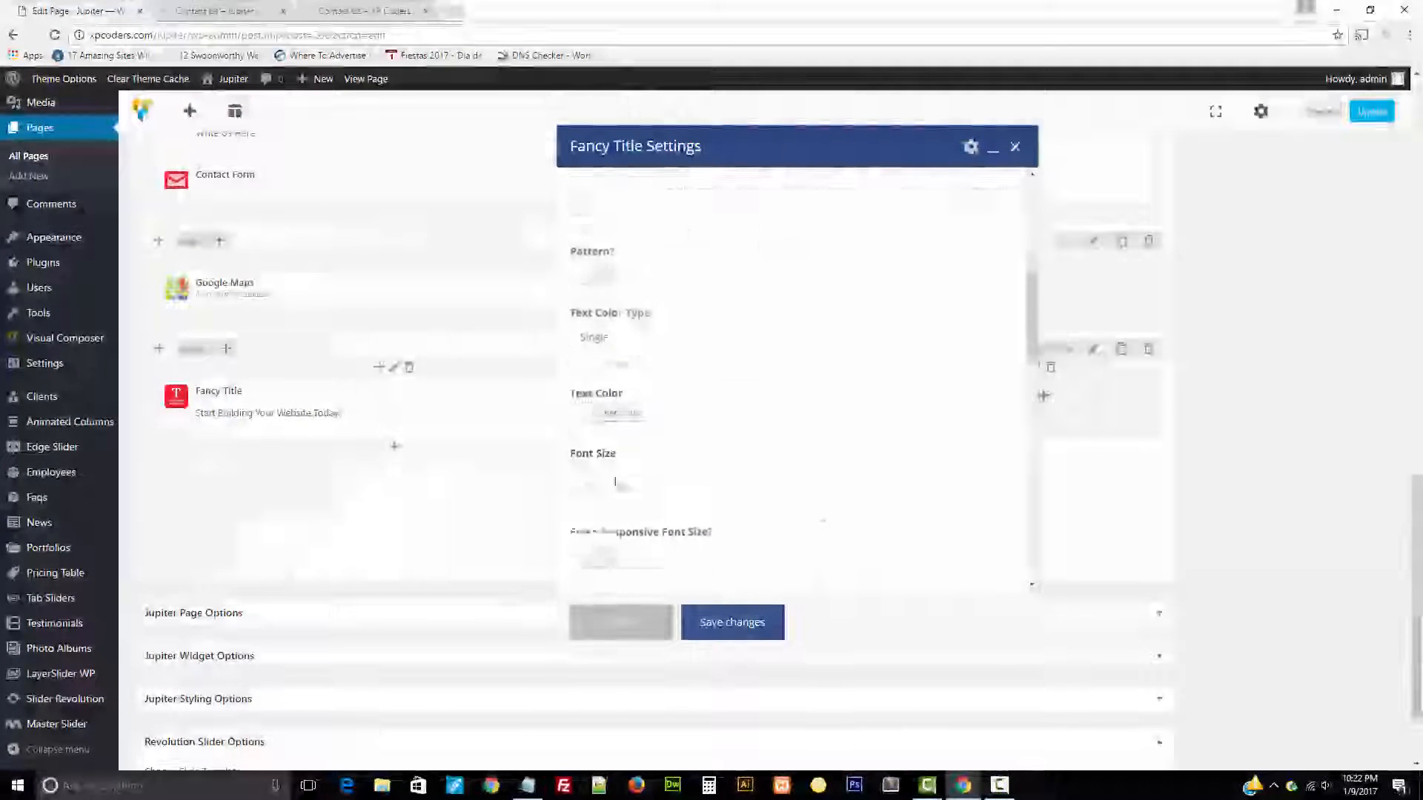
{"action": "left_click", "coordinate": [585, 410]}
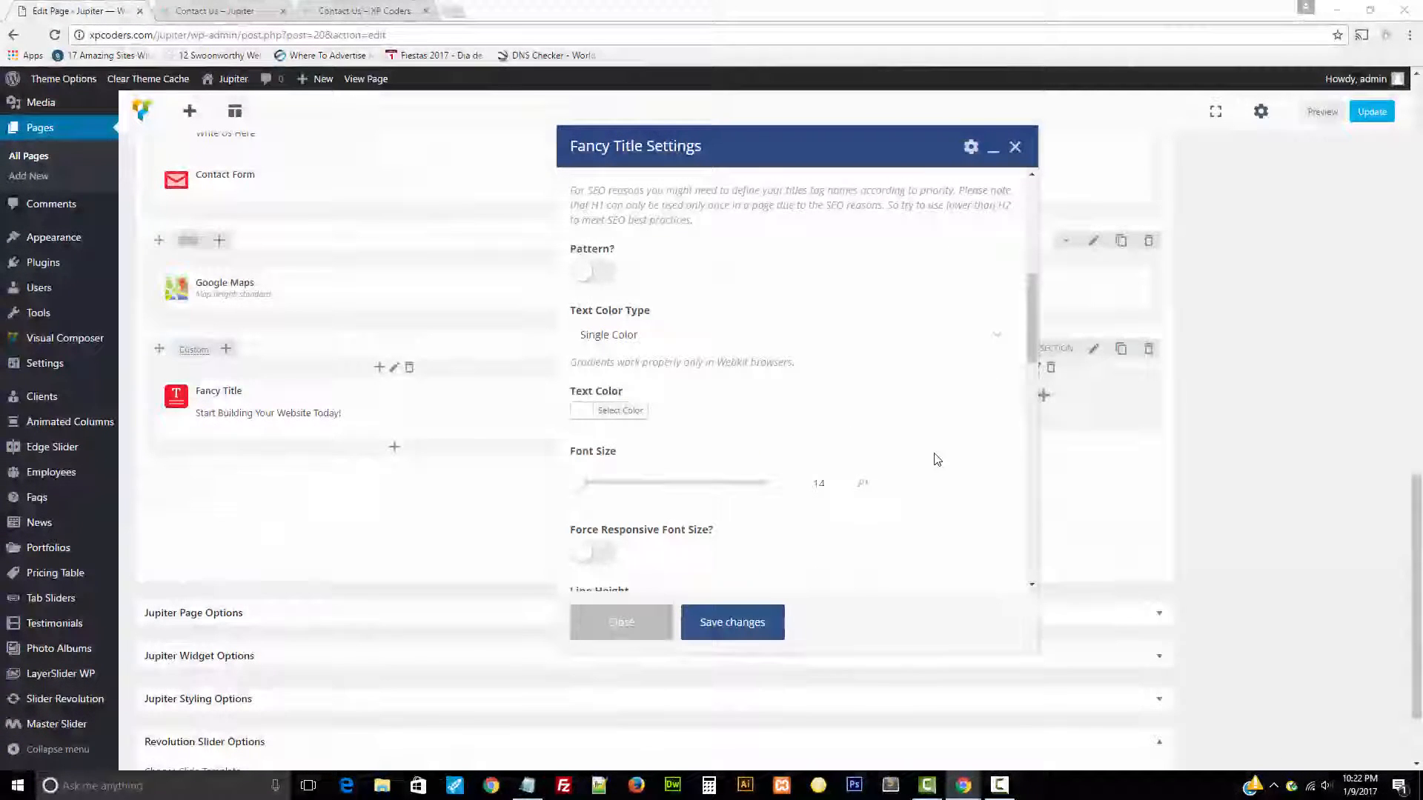
- Set the font size of the price title to 43 px
{"action": "scroll", "coordinate": [926, 460], "scroll_direction": "down", "scroll_amount": 2}
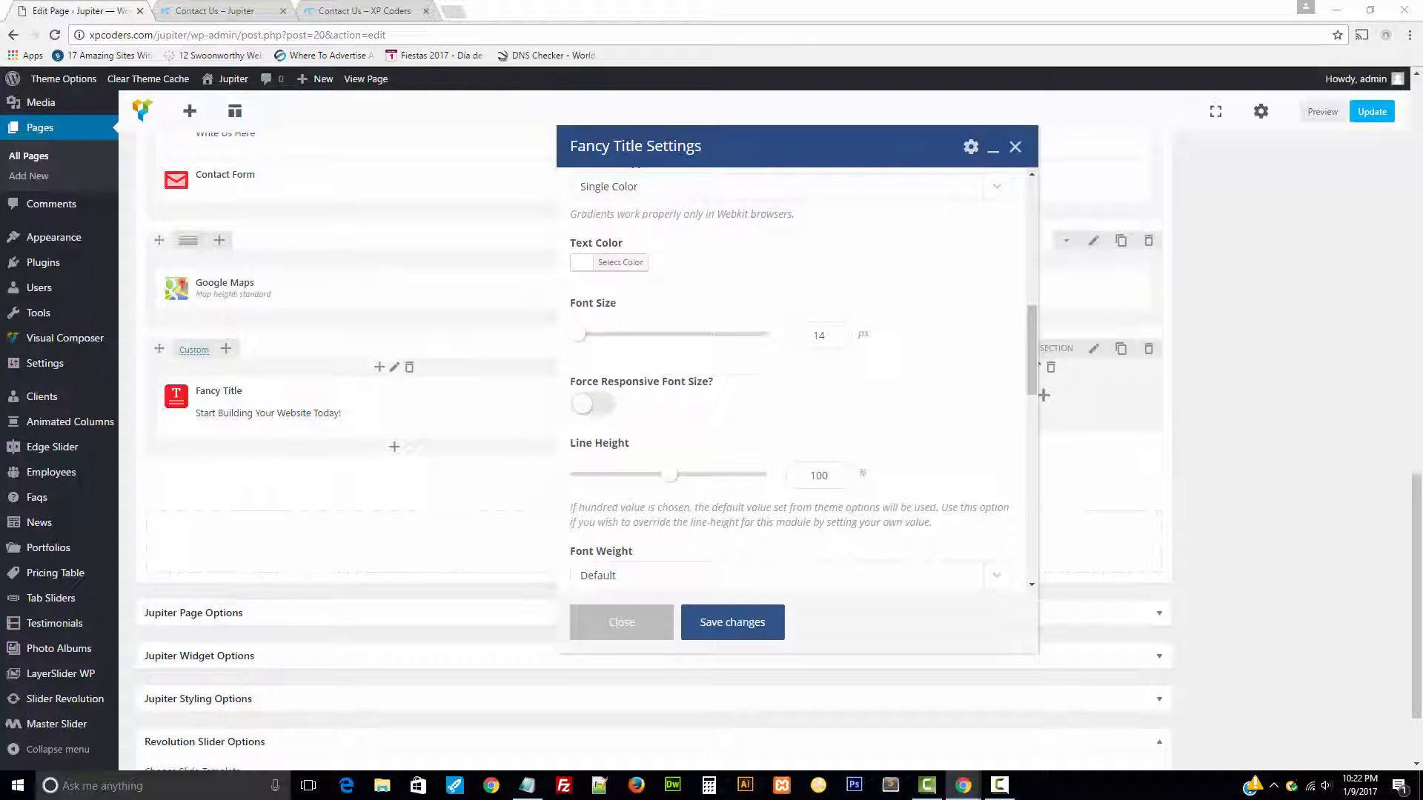
{"action": "double_click", "coordinate": [818, 335]}
{"action": "type", "text": "43"}
- Set the bottom padding of the price title to 0 px and save its settings
{"action": "scroll", "coordinate": [1000, 359], "scroll_direction": "down", "scroll_amount": 3}
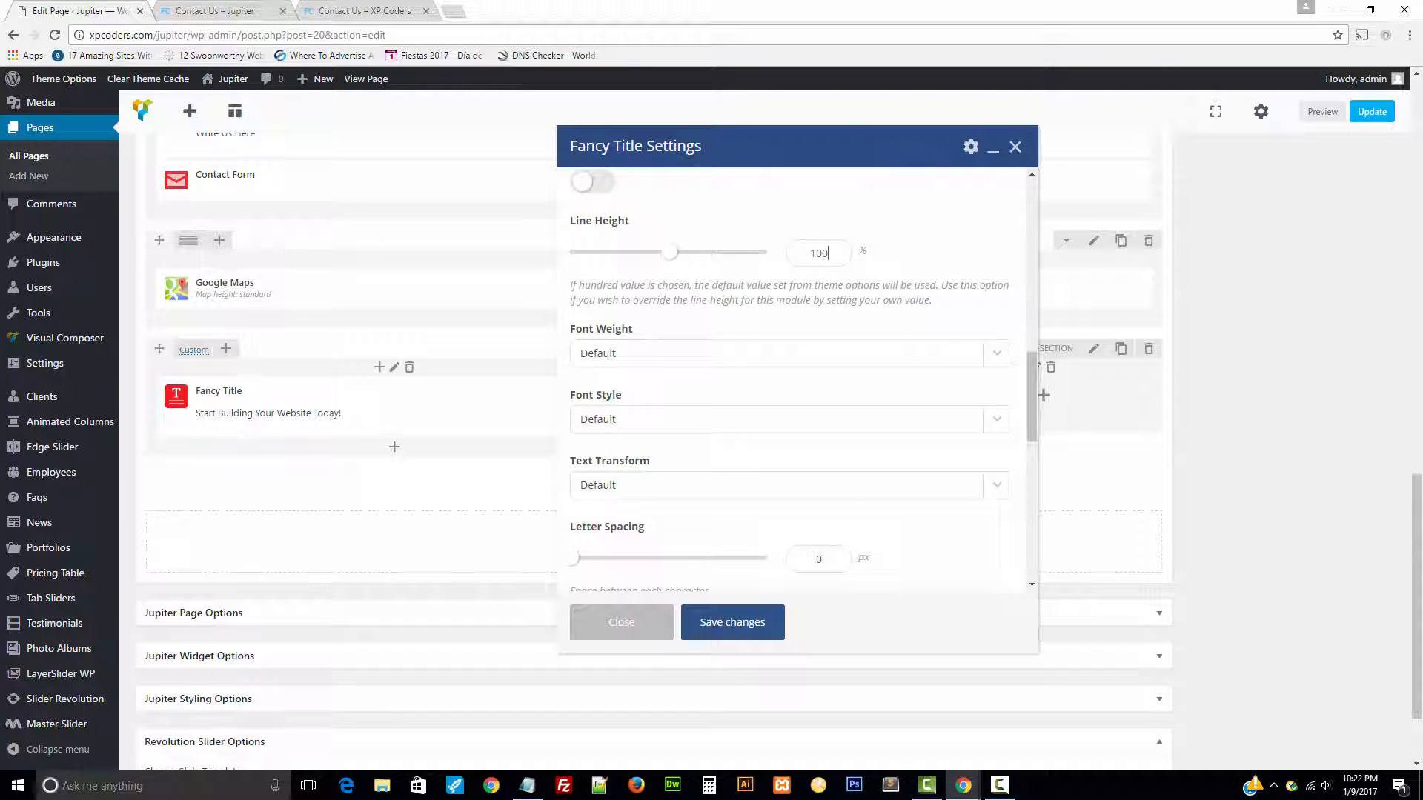
{"action": "scroll", "coordinate": [724, 356], "scroll_direction": "down", "scroll_amount": 6}
{"action": "double_click", "coordinate": [818, 286]}
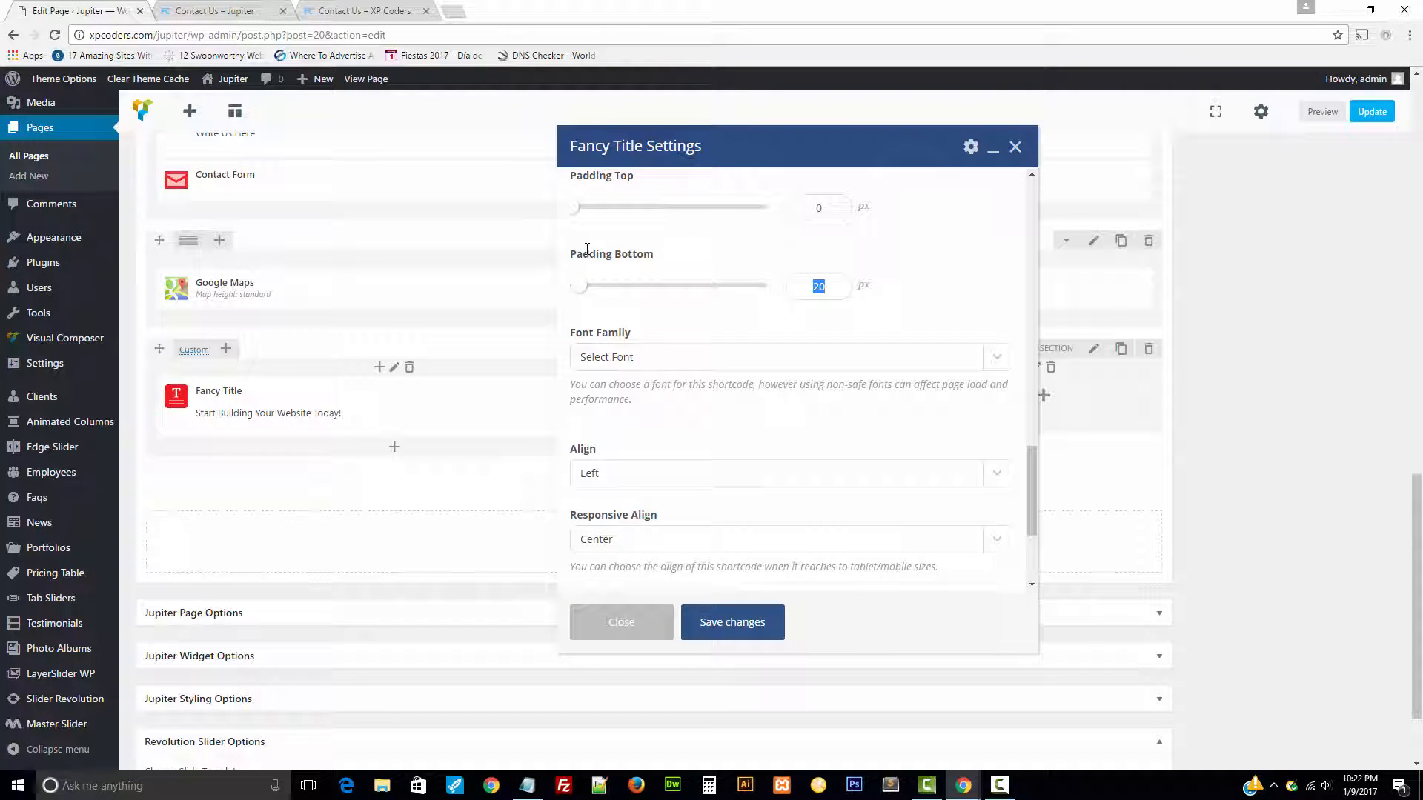
{"action": "type", "text": "0"}
{"action": "left_click", "coordinate": [731, 622]}
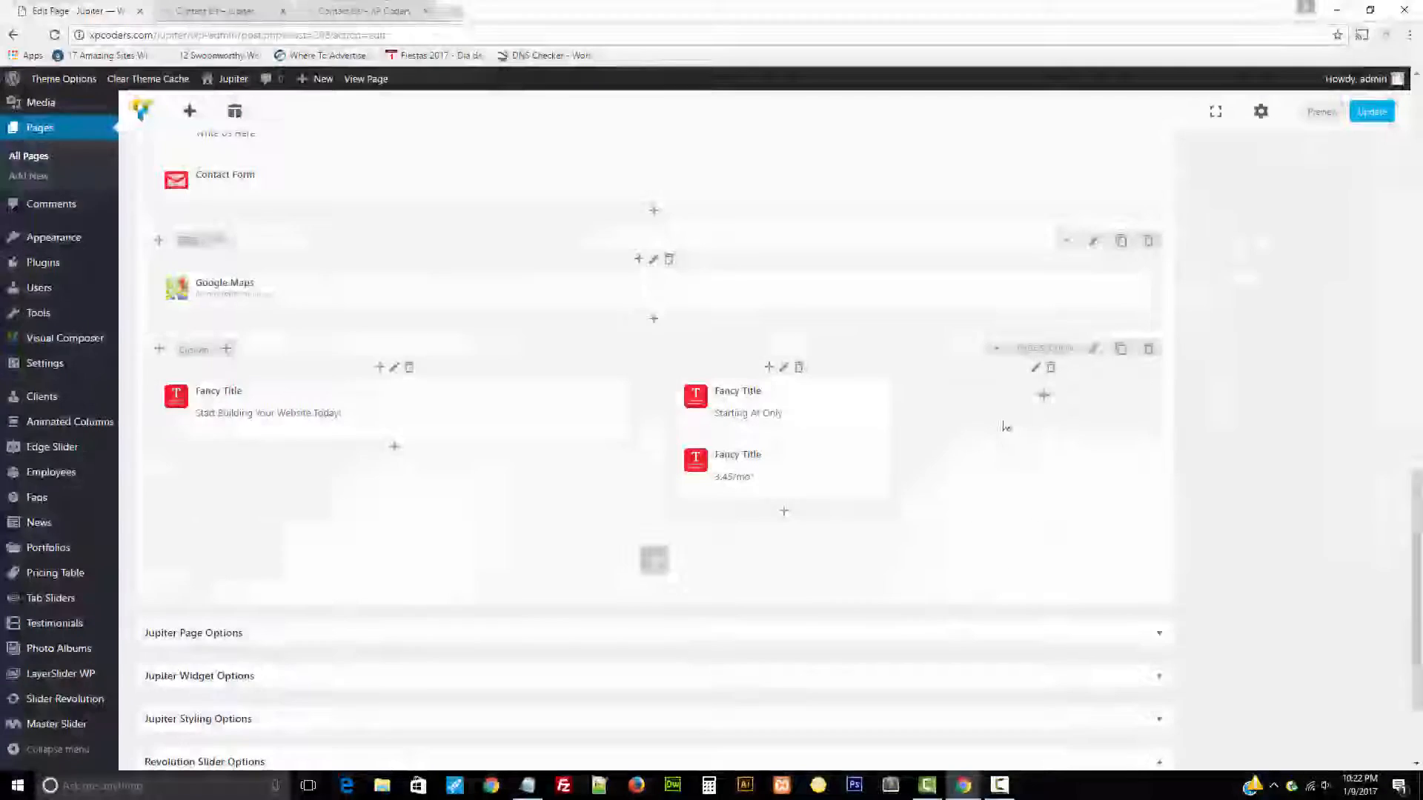
- Add a Button element to the banner section's empty third column with the reference page's text "GET STARTED!"
{"action": "left_click", "coordinate": [1042, 398]}
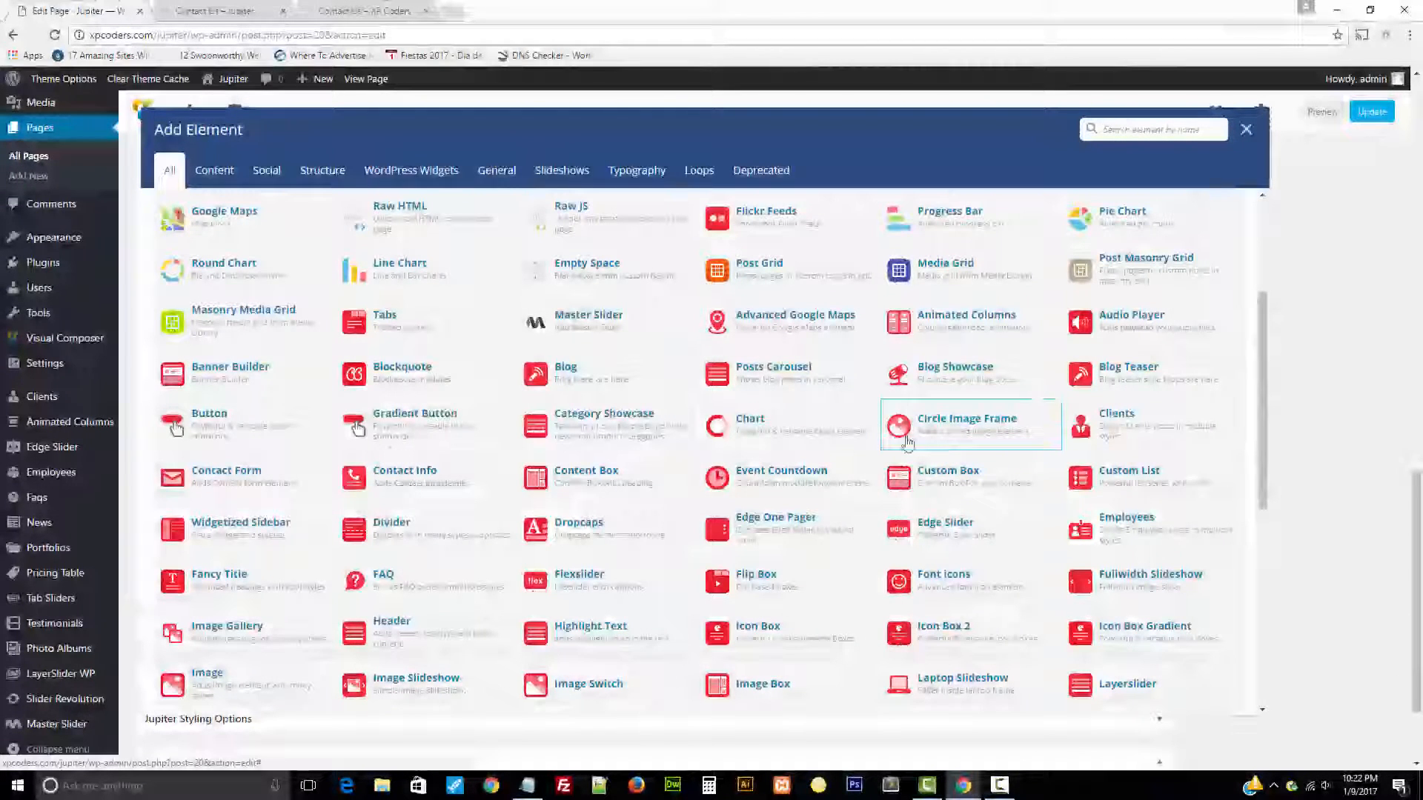
{"action": "left_click", "coordinate": [214, 428]}
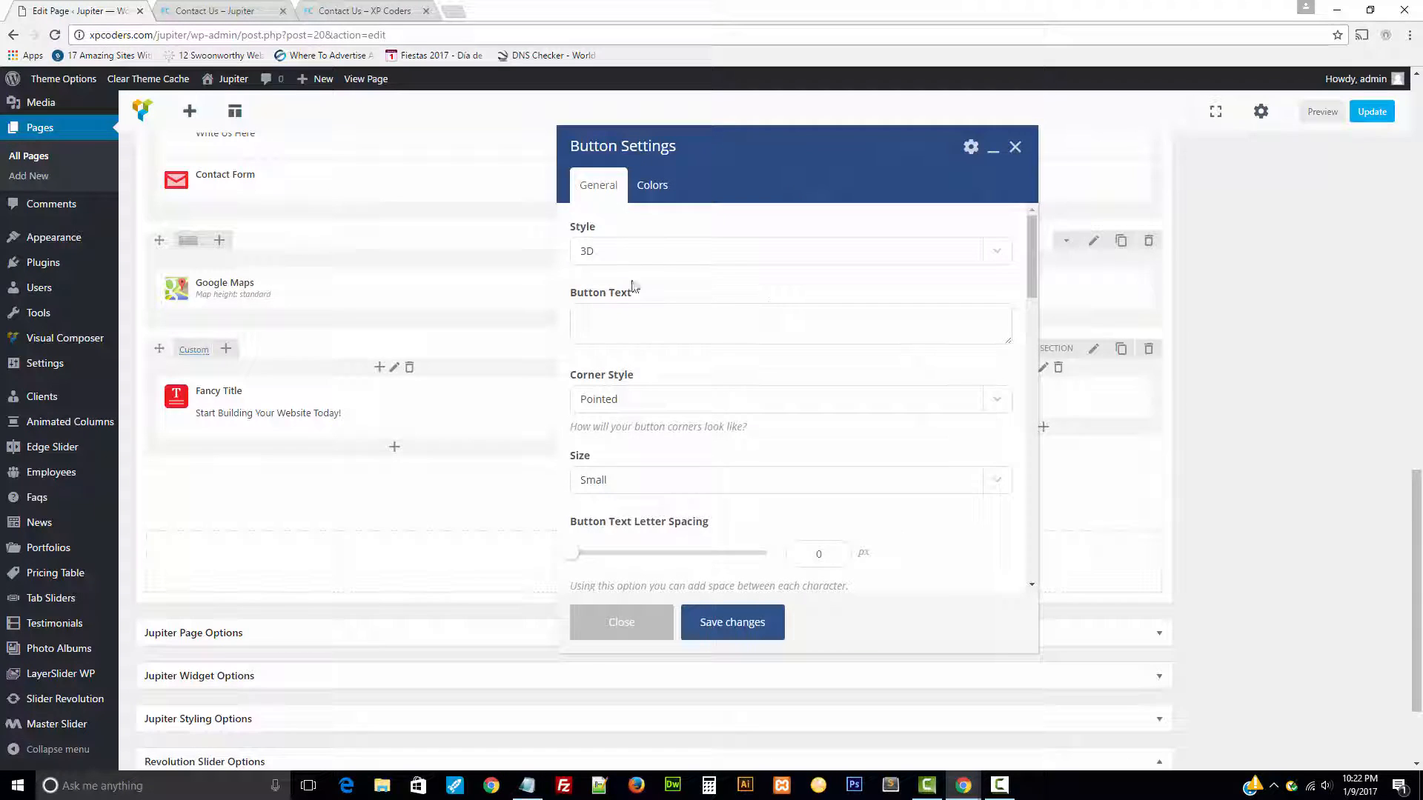
{"action": "left_click", "coordinate": [363, 11]}
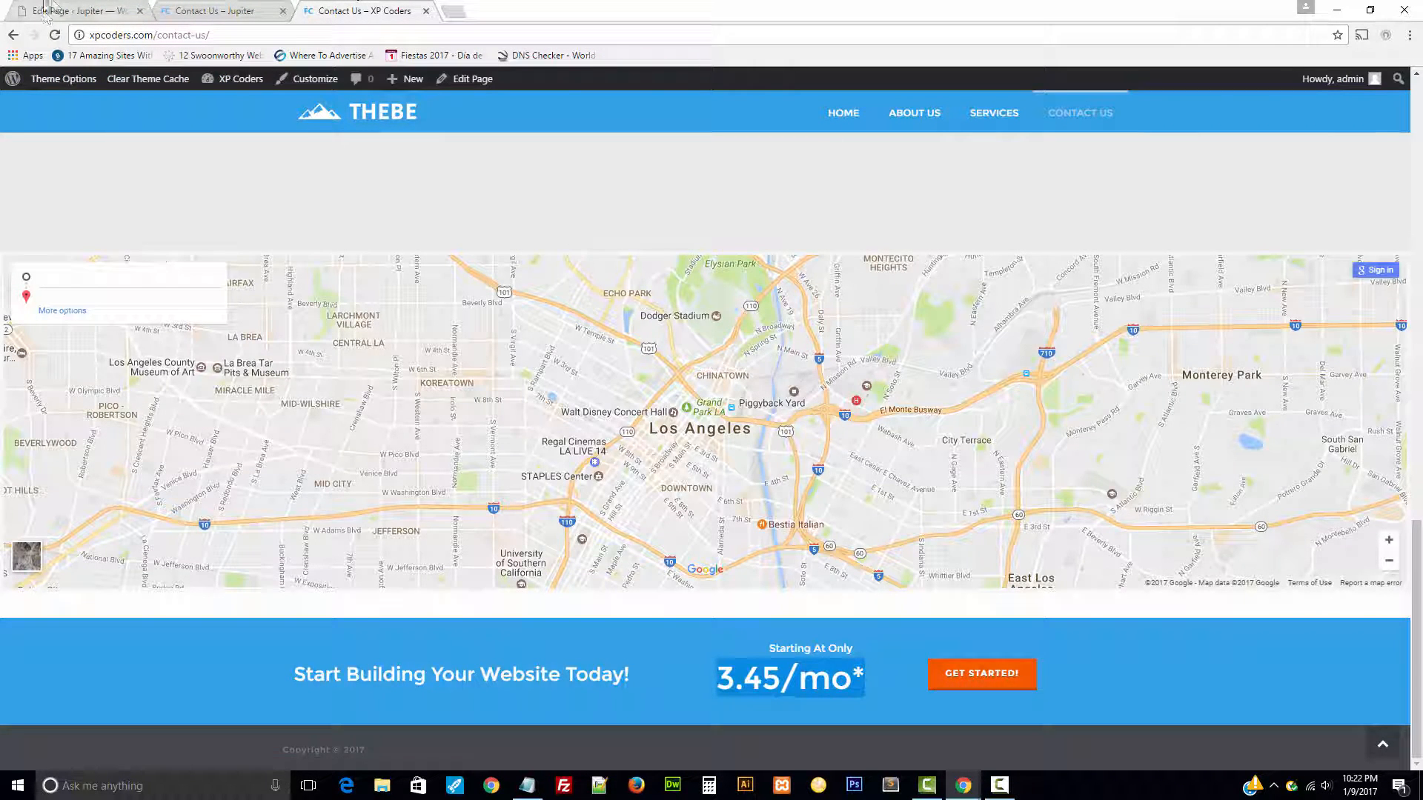
{"action": "key", "text": "ctrl+1"}
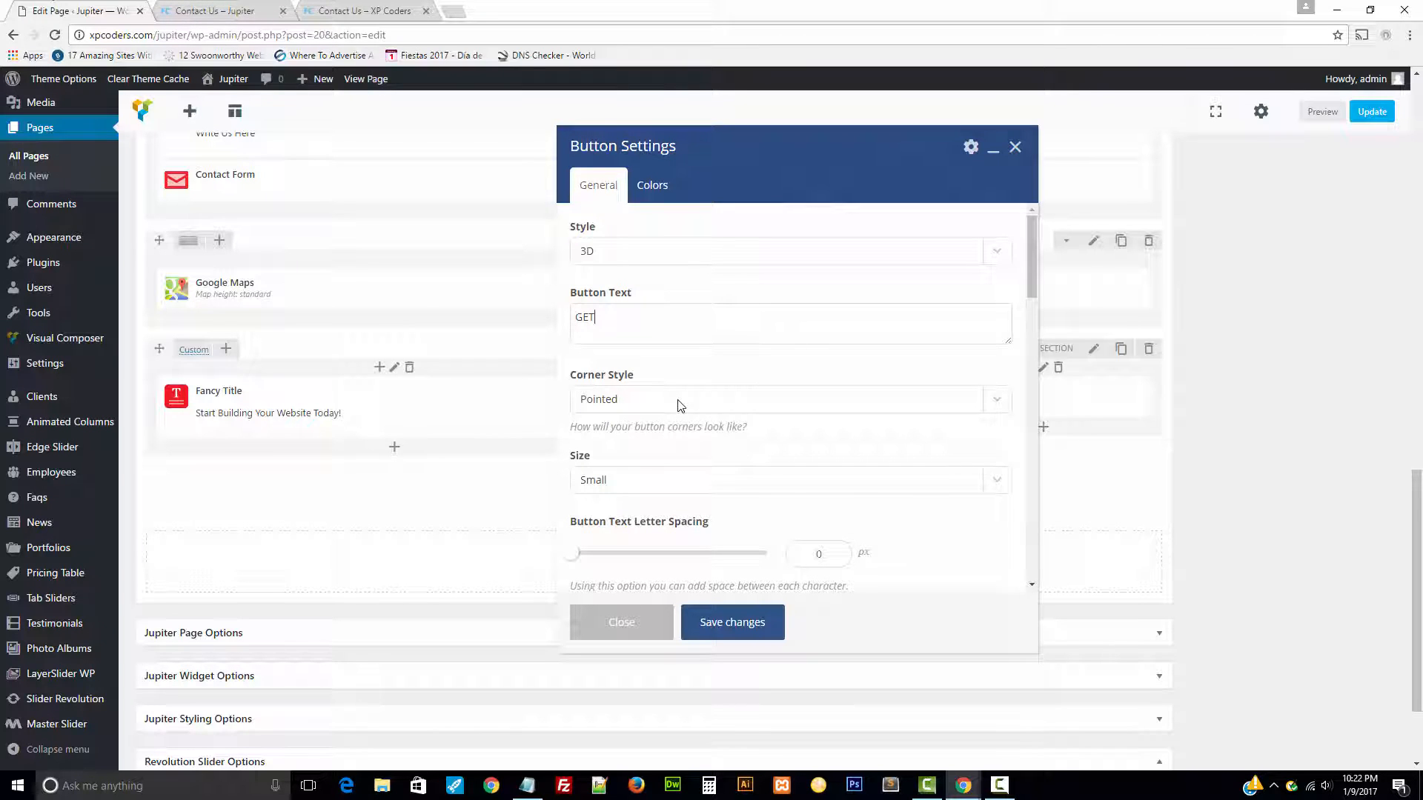
{"action": "type", "text": "STARTED!"}
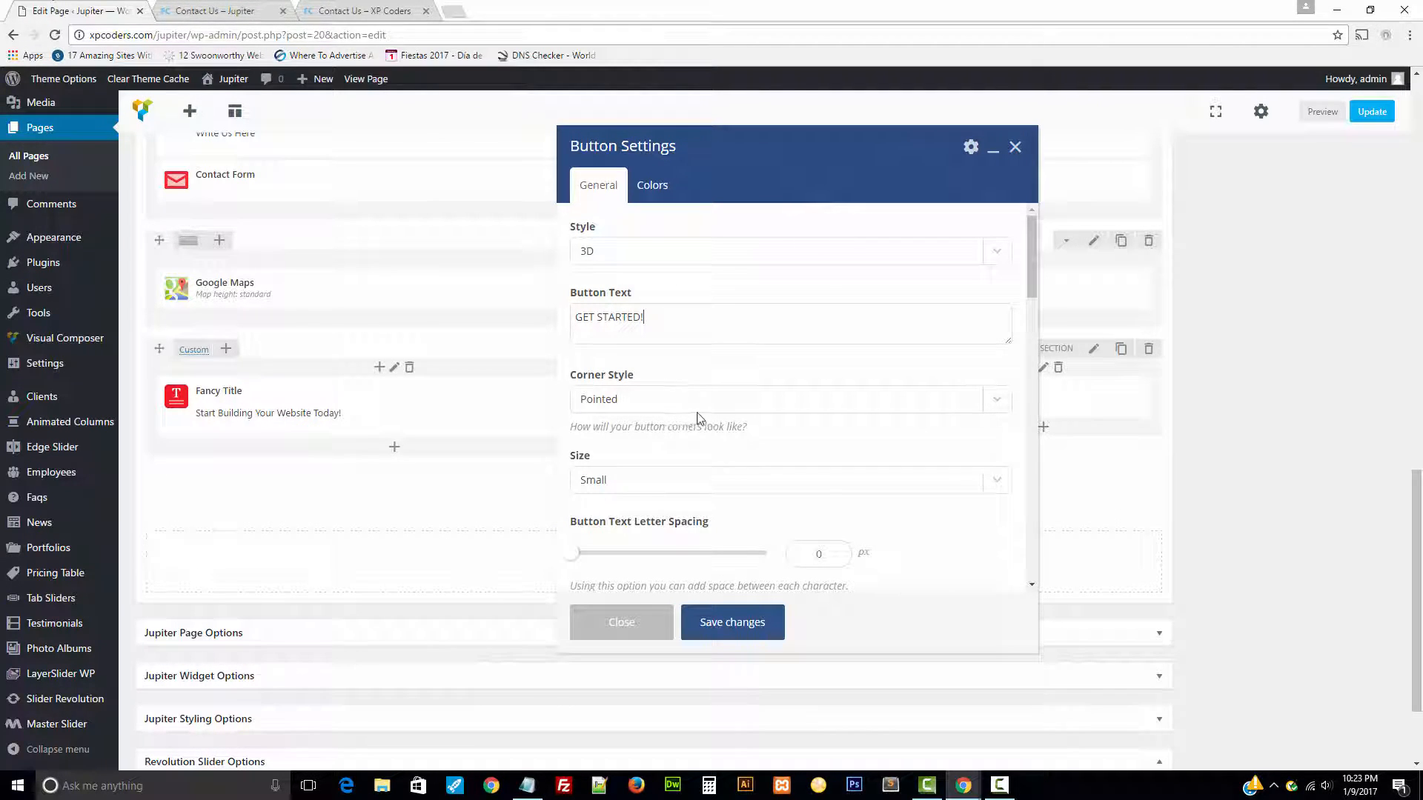
- Set the button's top margin to 55 px and bottom margin to 47 px, and save its settings
{"action": "scroll", "coordinate": [700, 419], "scroll_direction": "down", "scroll_amount": 1}
{"action": "scroll", "coordinate": [711, 455], "scroll_direction": "down", "scroll_amount": 5}
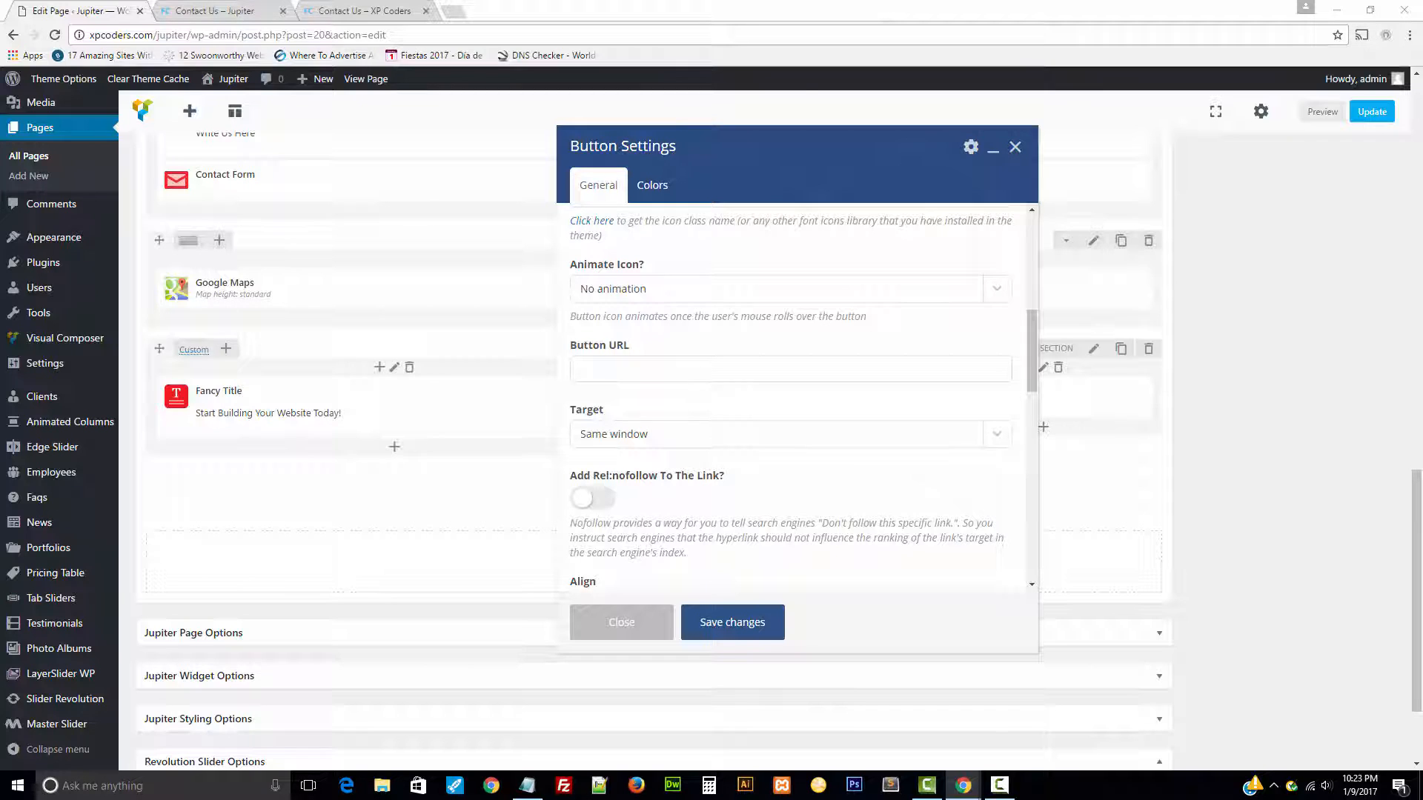
{"action": "scroll", "coordinate": [842, 417], "scroll_direction": "down", "scroll_amount": 5}
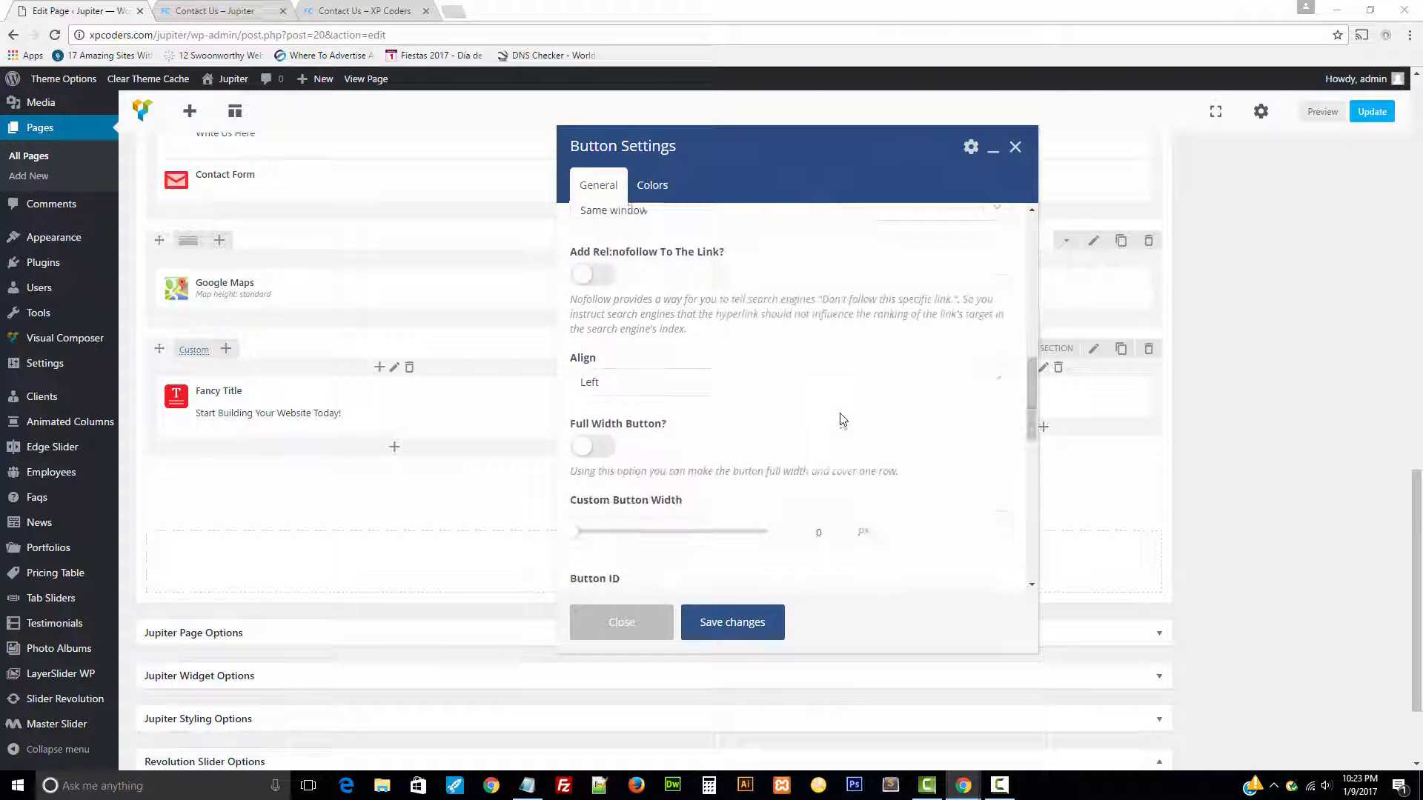
{"action": "scroll", "coordinate": [843, 419], "scroll_direction": "down", "scroll_amount": 2}
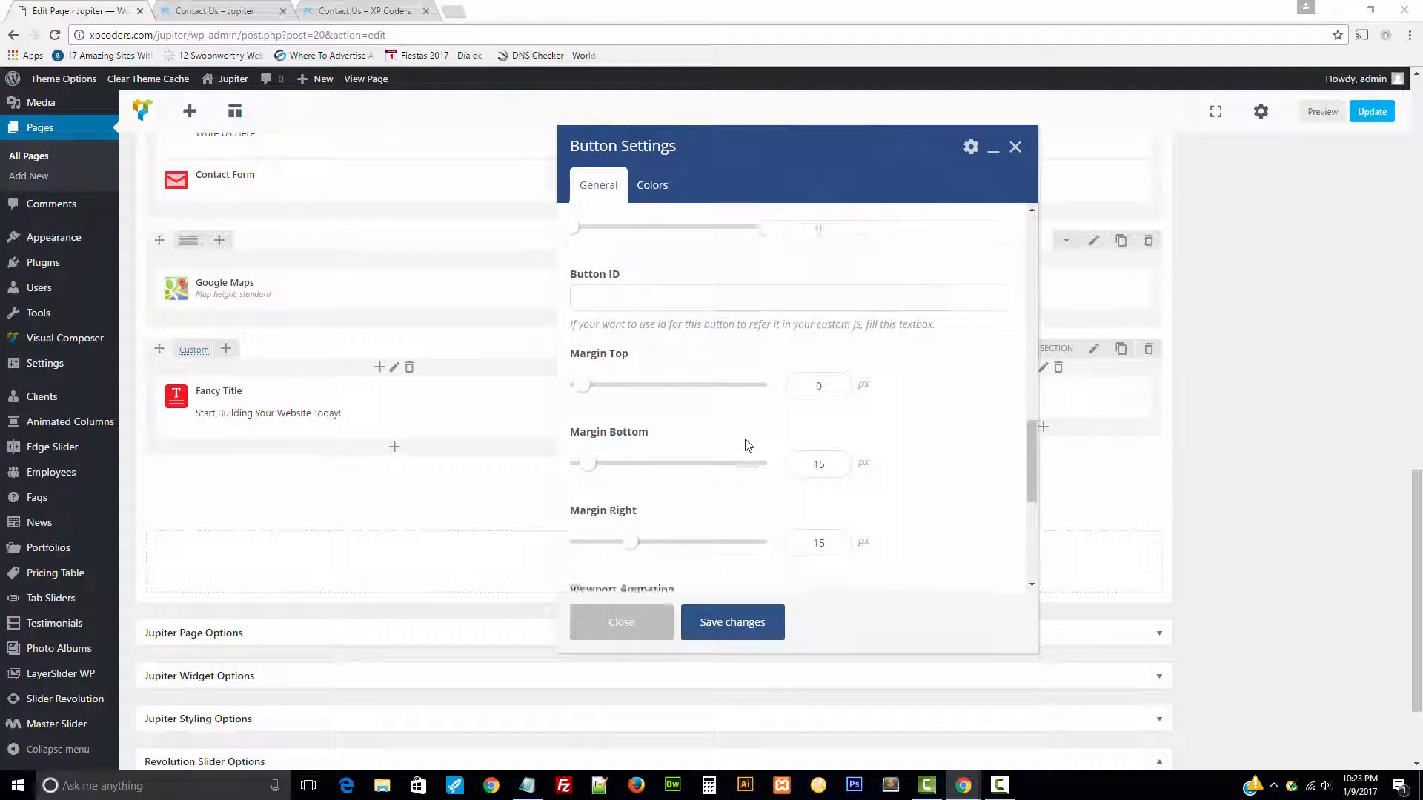
{"action": "scroll", "coordinate": [747, 445], "scroll_direction": "down", "scroll_amount": 1}
{"action": "double_click", "coordinate": [821, 323]}
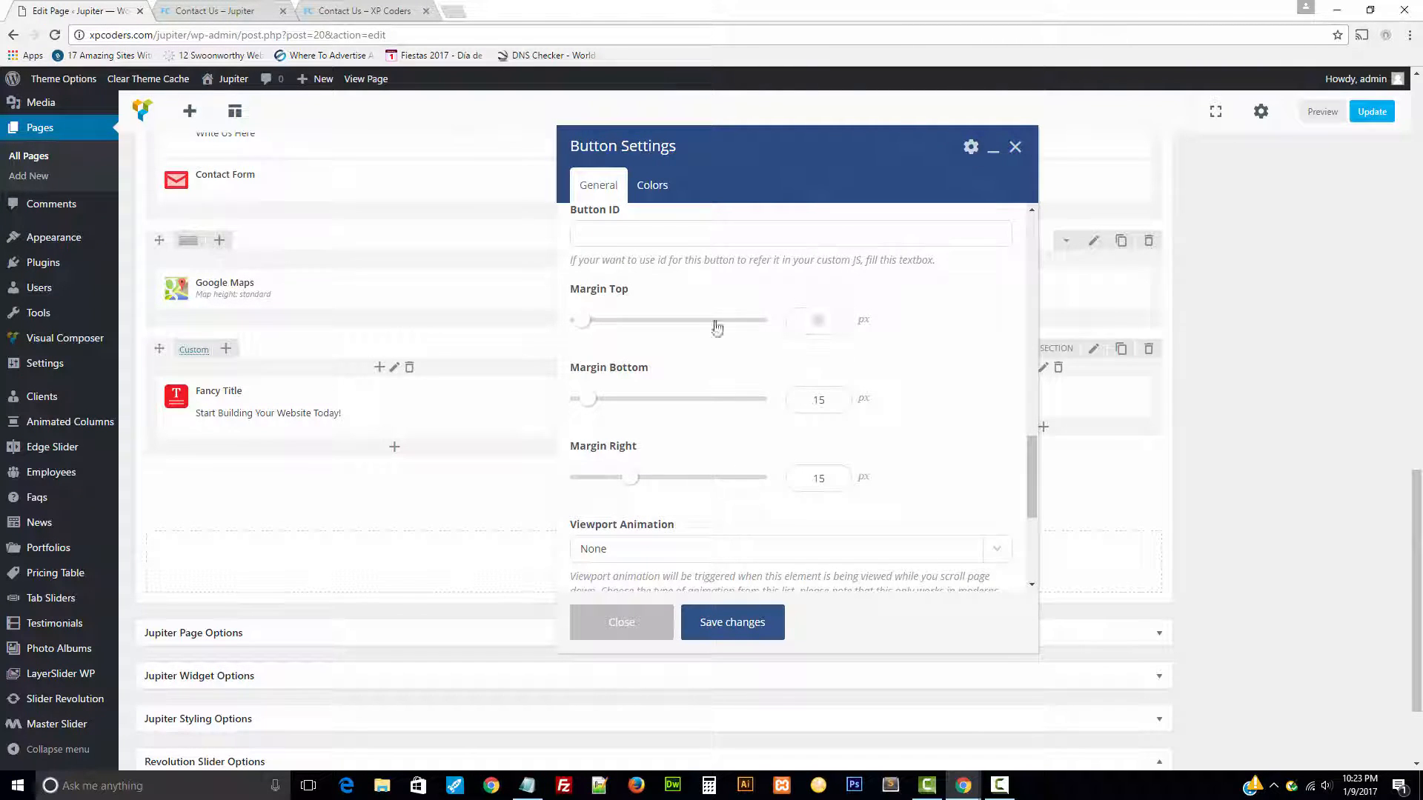
{"action": "type", "text": "55"}
{"action": "key", "text": "Tab"}
{"action": "type", "text": "47"}
{"action": "scroll", "coordinate": [892, 482], "scroll_direction": "down", "scroll_amount": 6}
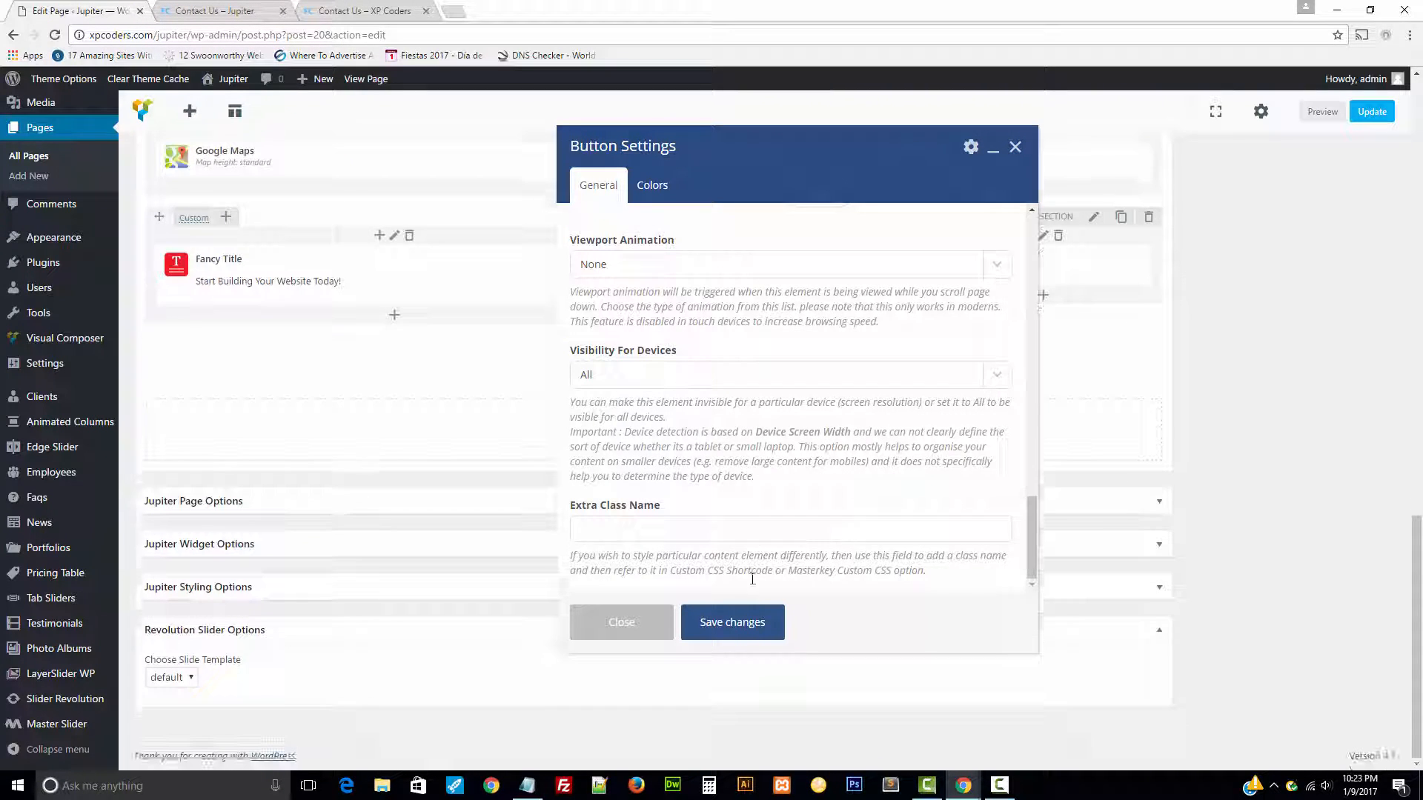
{"action": "left_click", "coordinate": [733, 623]}
- Update the page and reload the live Jupiter Contact Us page to check the blue banner below the map
{"action": "scroll", "coordinate": [958, 416], "scroll_direction": "up", "scroll_amount": 2}
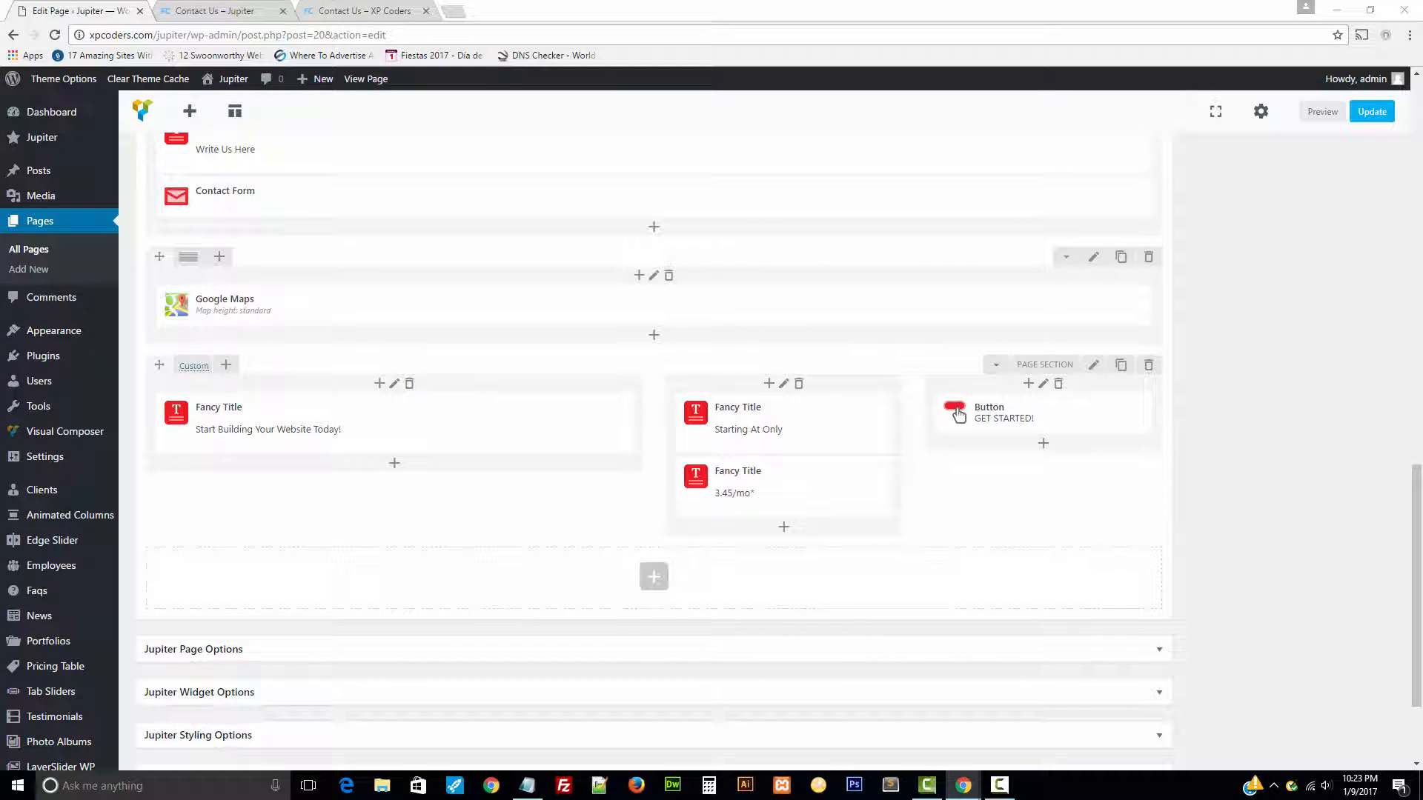
{"action": "left_click", "coordinate": [1368, 118]}
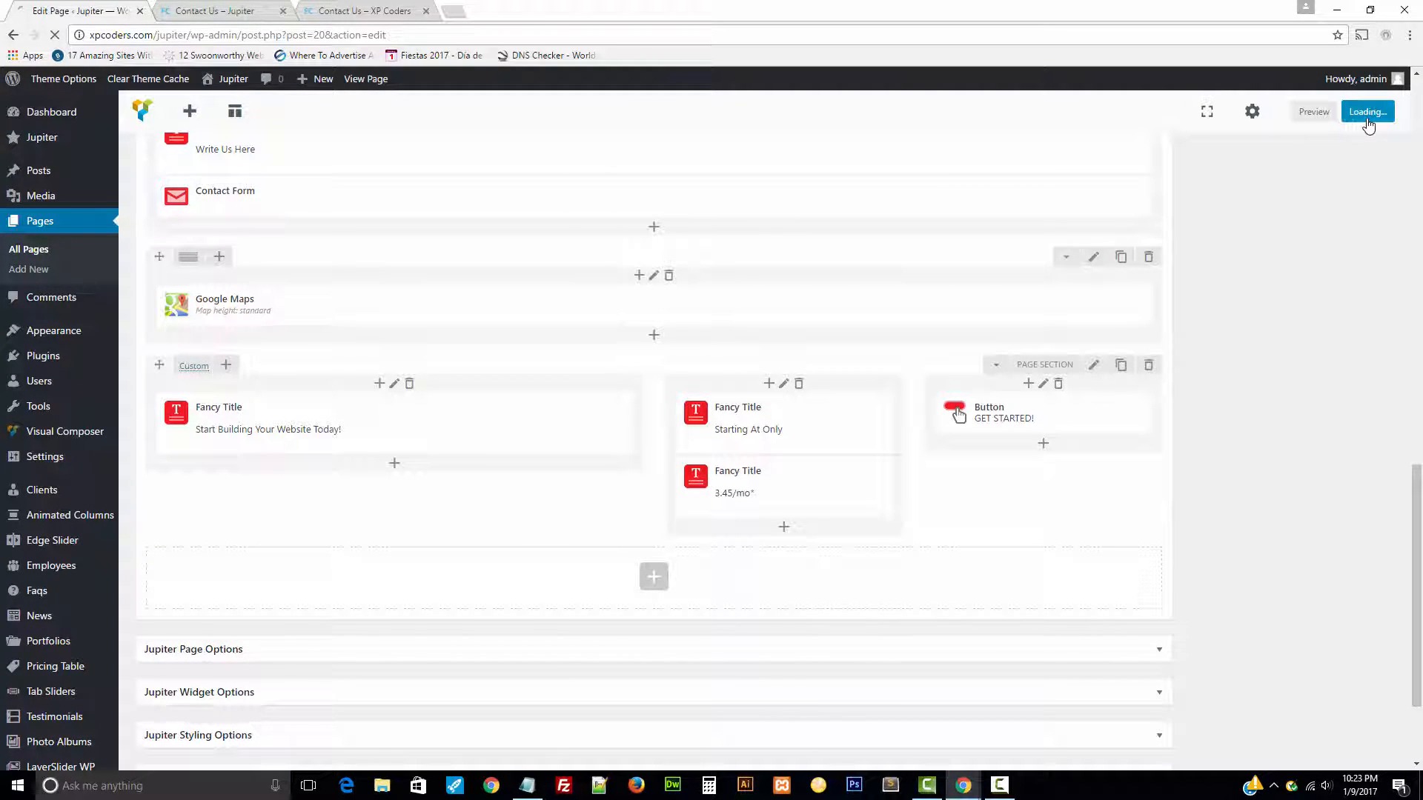
{"action": "left_click", "coordinate": [215, 10]}
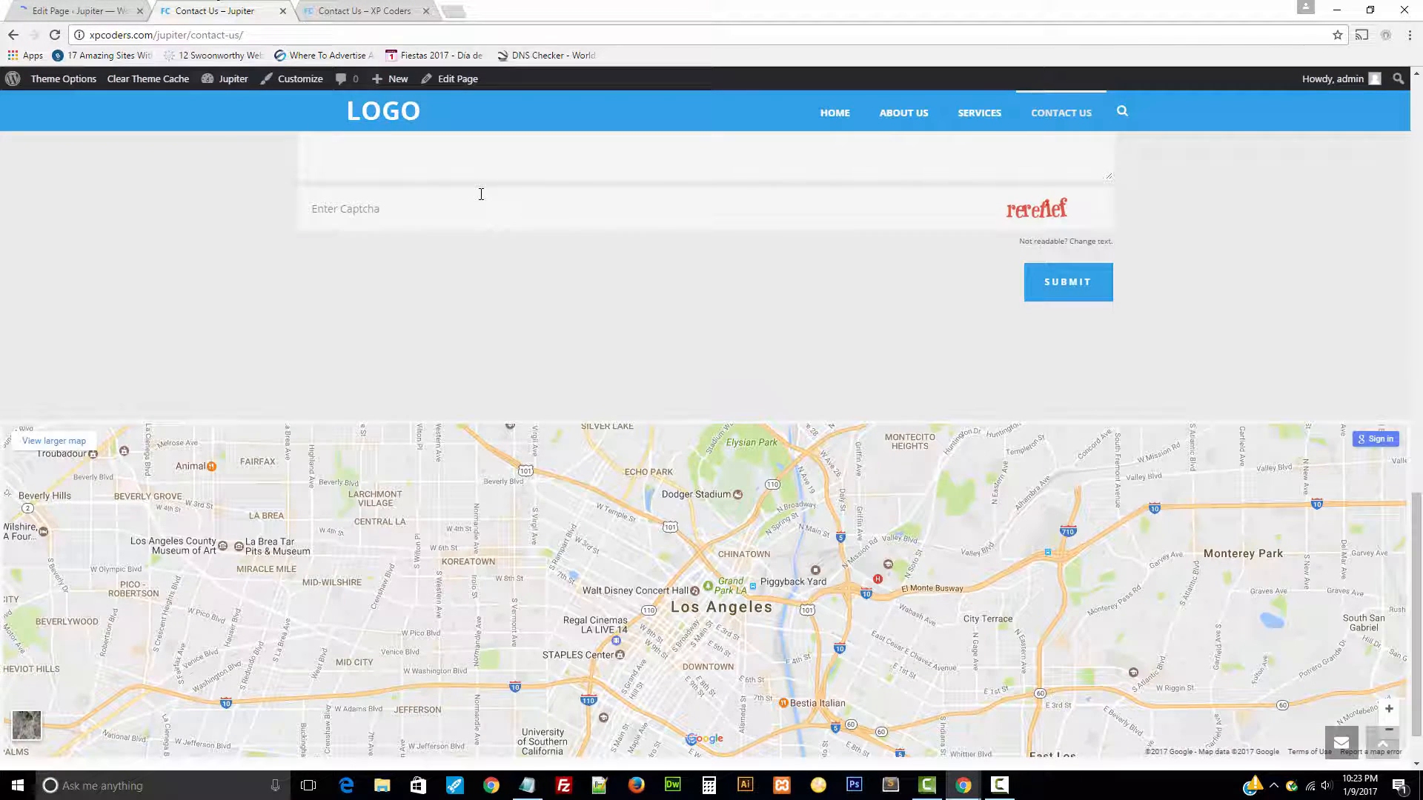
{"action": "key", "text": "F5"}
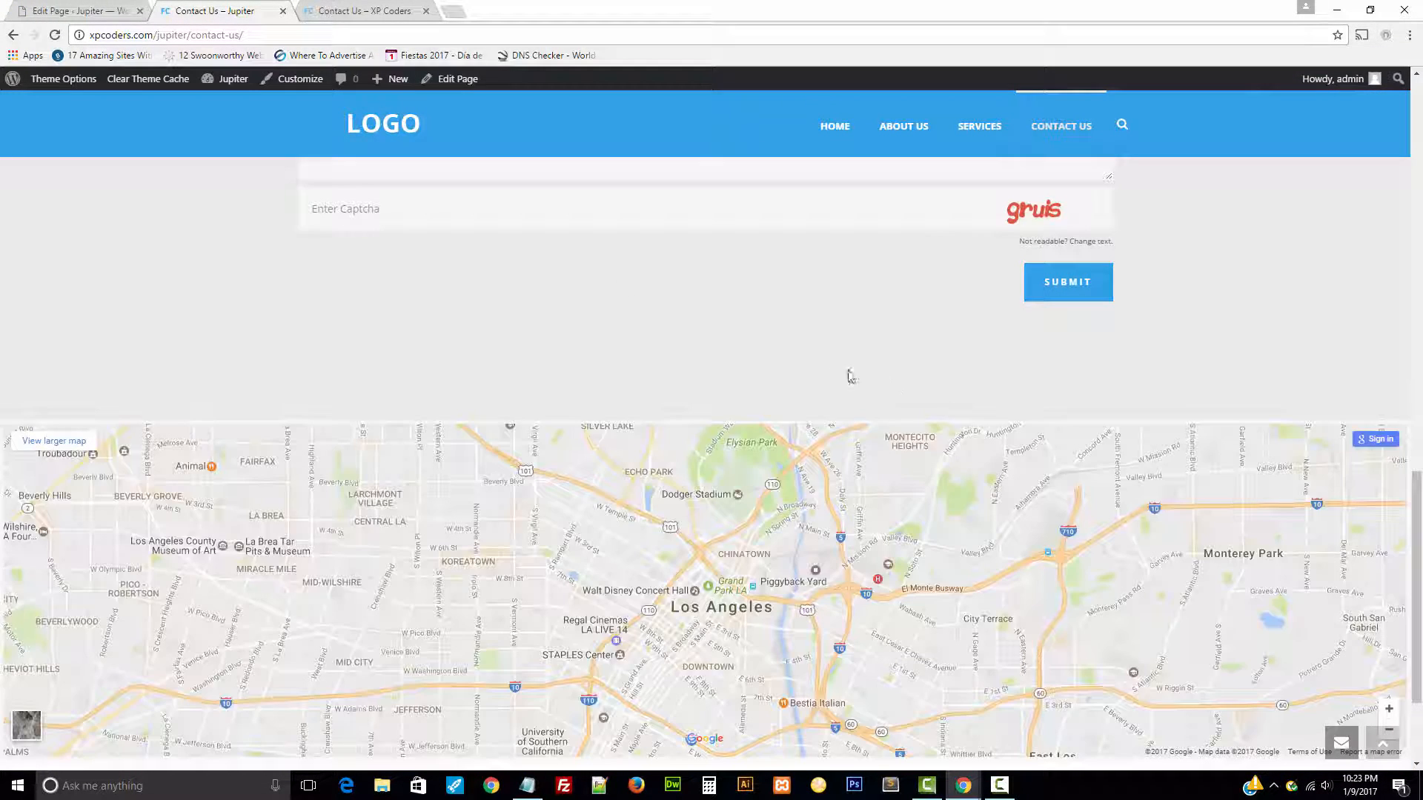
{"action": "scroll", "coordinate": [850, 376], "scroll_direction": "down", "scroll_amount": 3}
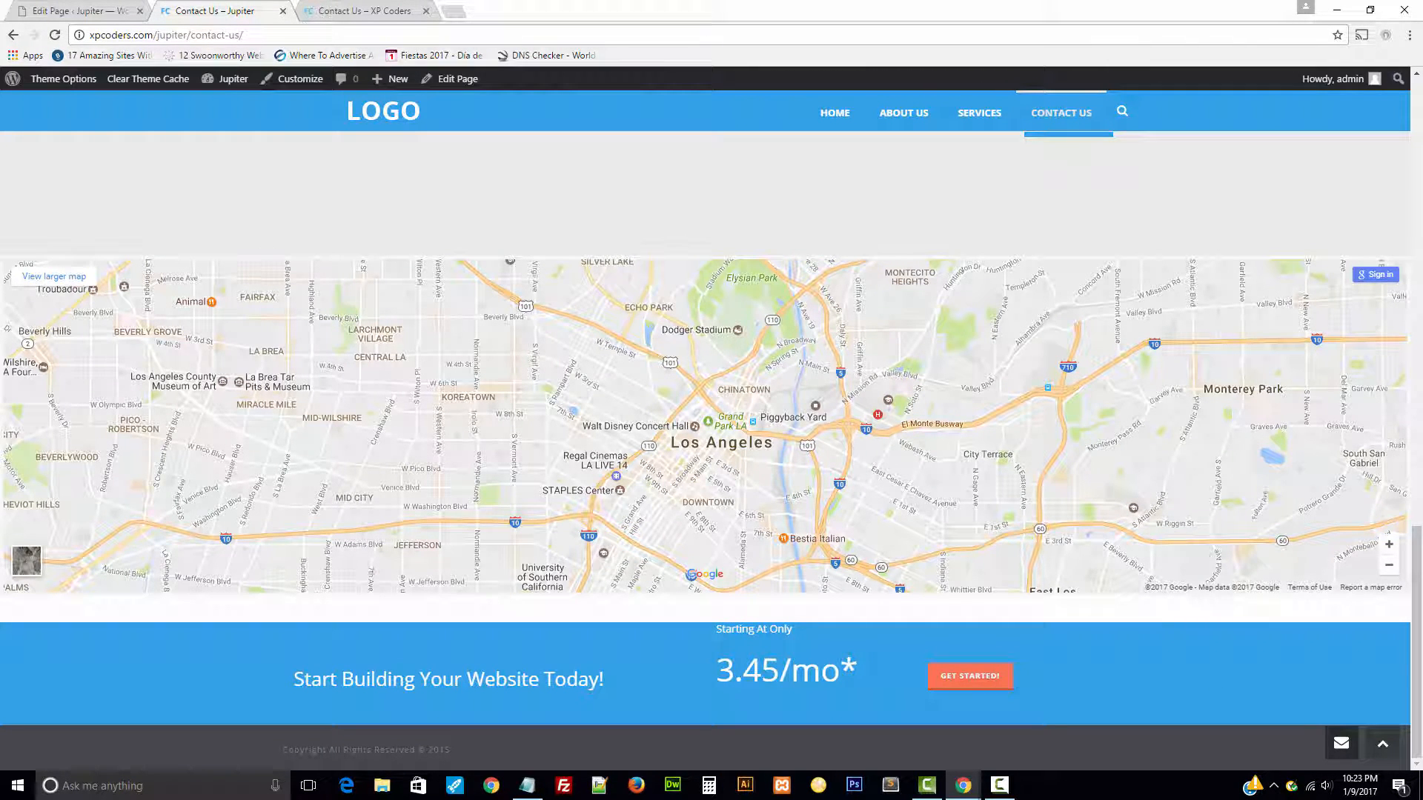
- Add a 30 px Padding Space above the "Starting At Only" title in the banner's middle column and save it
{"action": "left_click", "coordinate": [52, 11]}
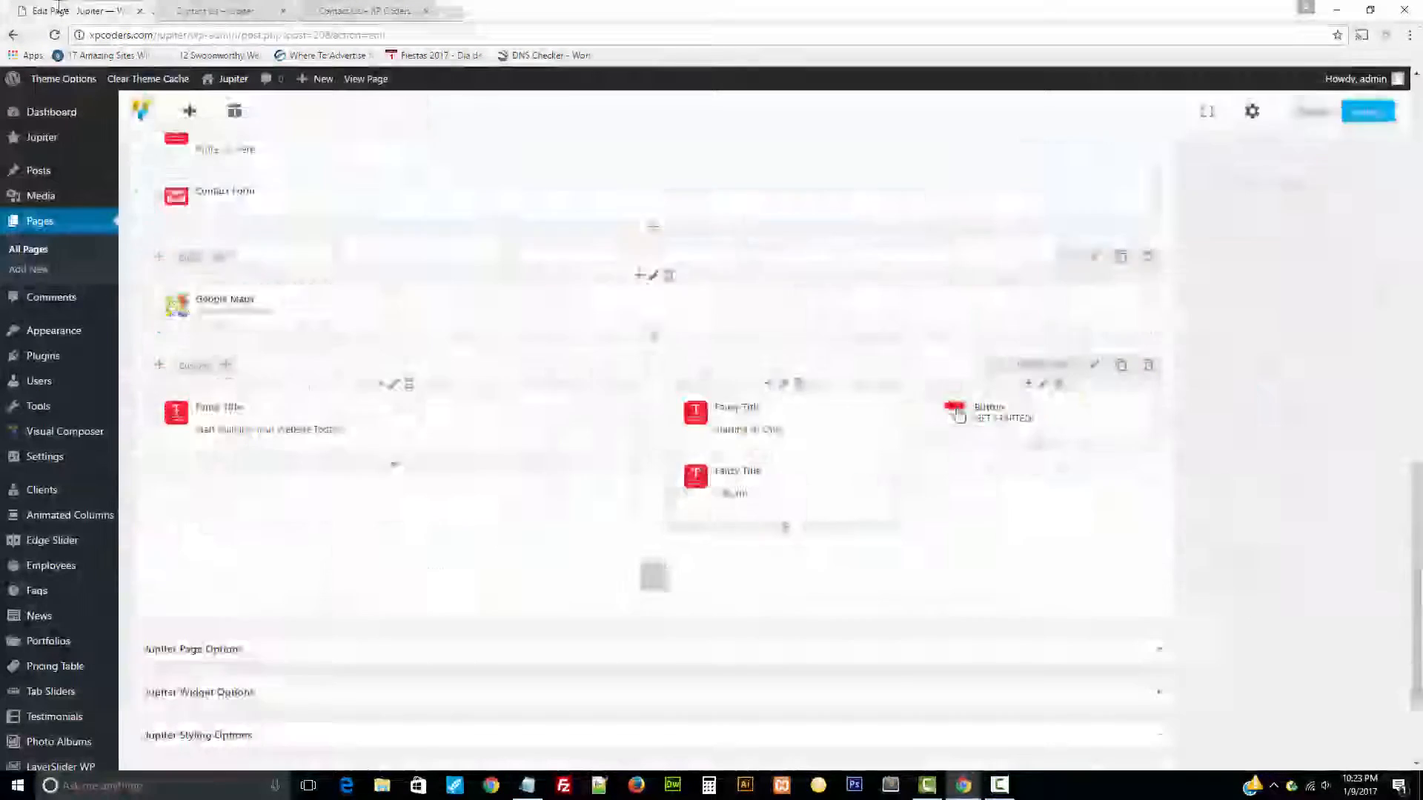
{"action": "scroll", "coordinate": [815, 532], "scroll_direction": "down", "scroll_amount": 11}
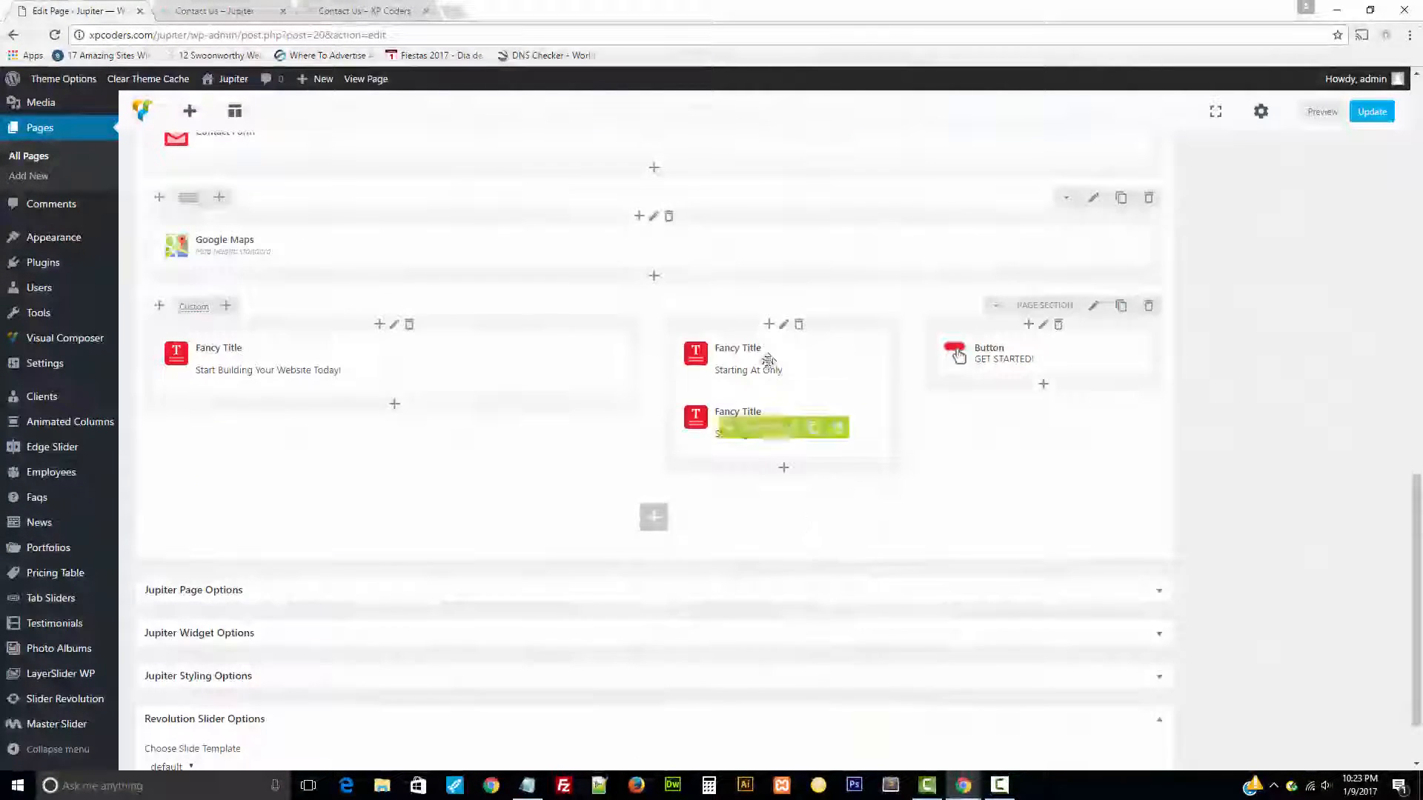
{"action": "left_click", "coordinate": [768, 324]}
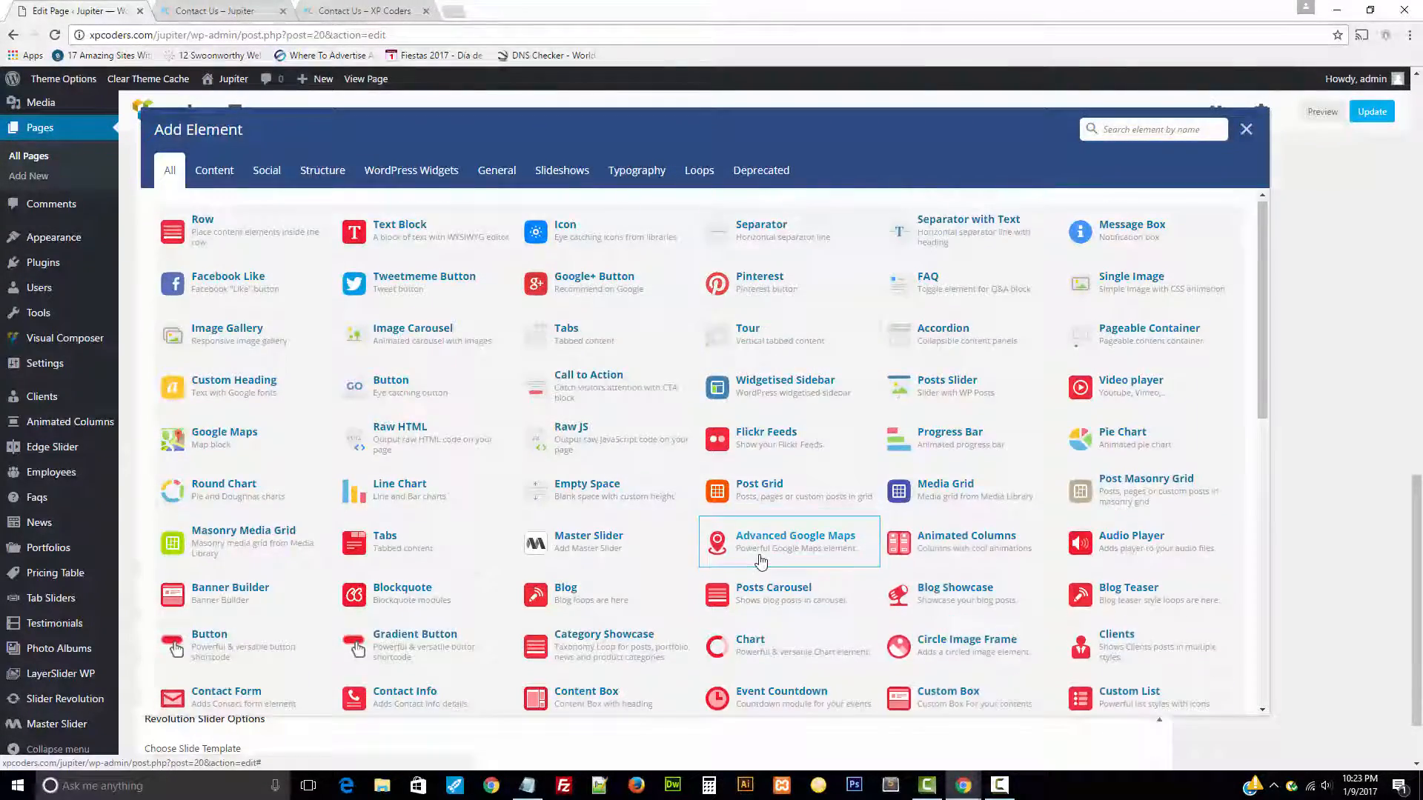
{"action": "scroll", "coordinate": [771, 519], "scroll_direction": "down", "scroll_amount": 4}
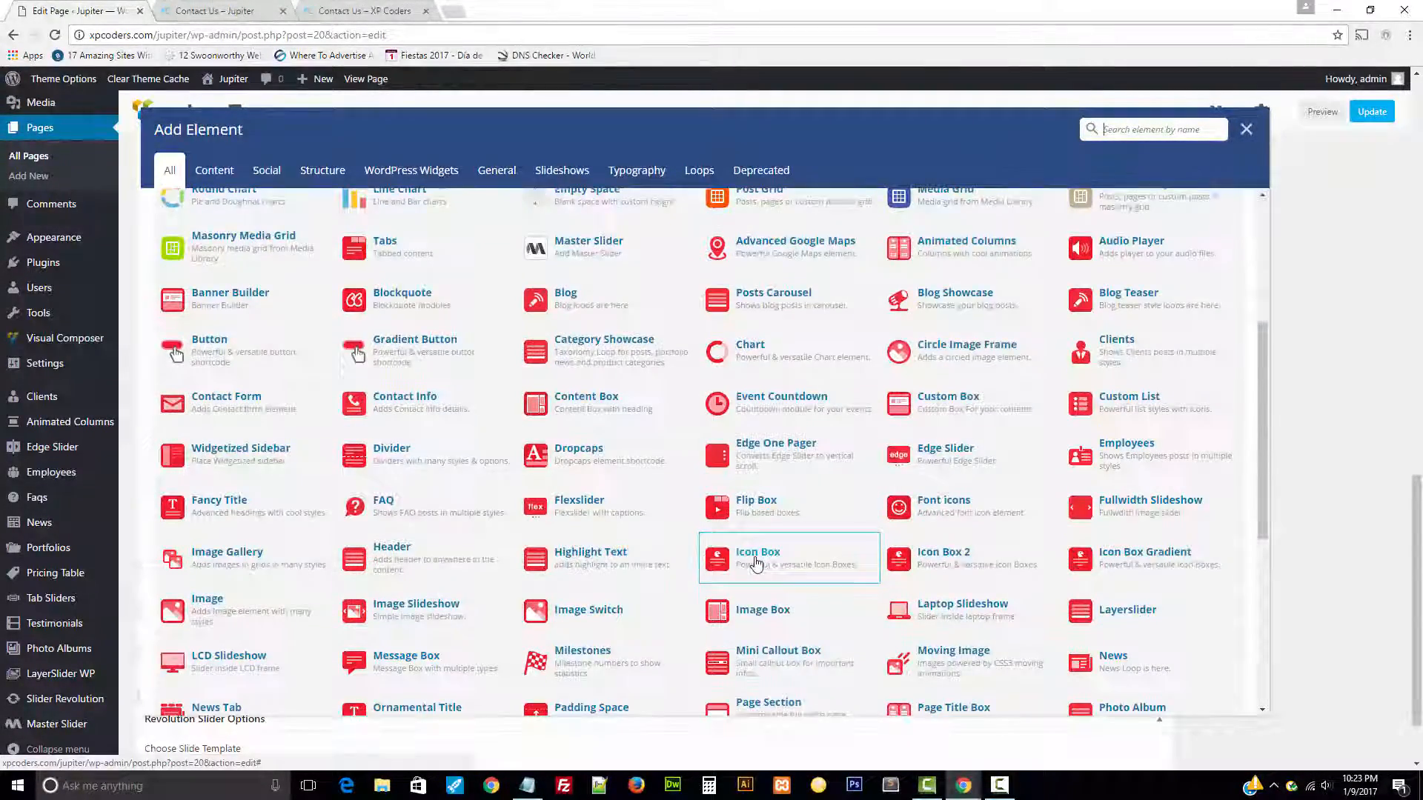
{"action": "scroll", "coordinate": [756, 565], "scroll_direction": "down", "scroll_amount": 1}
{"action": "left_click", "coordinate": [606, 642]}
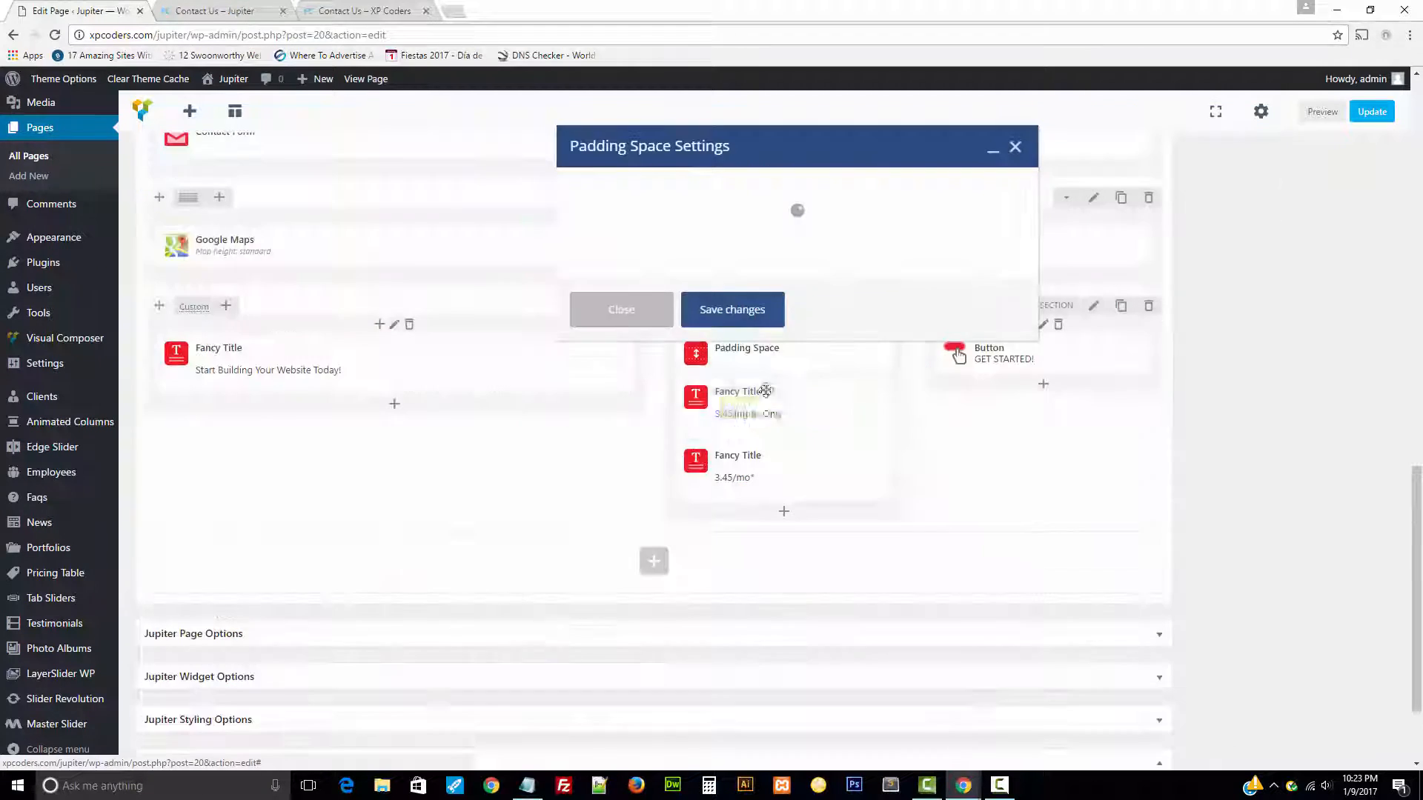
{"action": "double_click", "coordinate": [781, 223]}
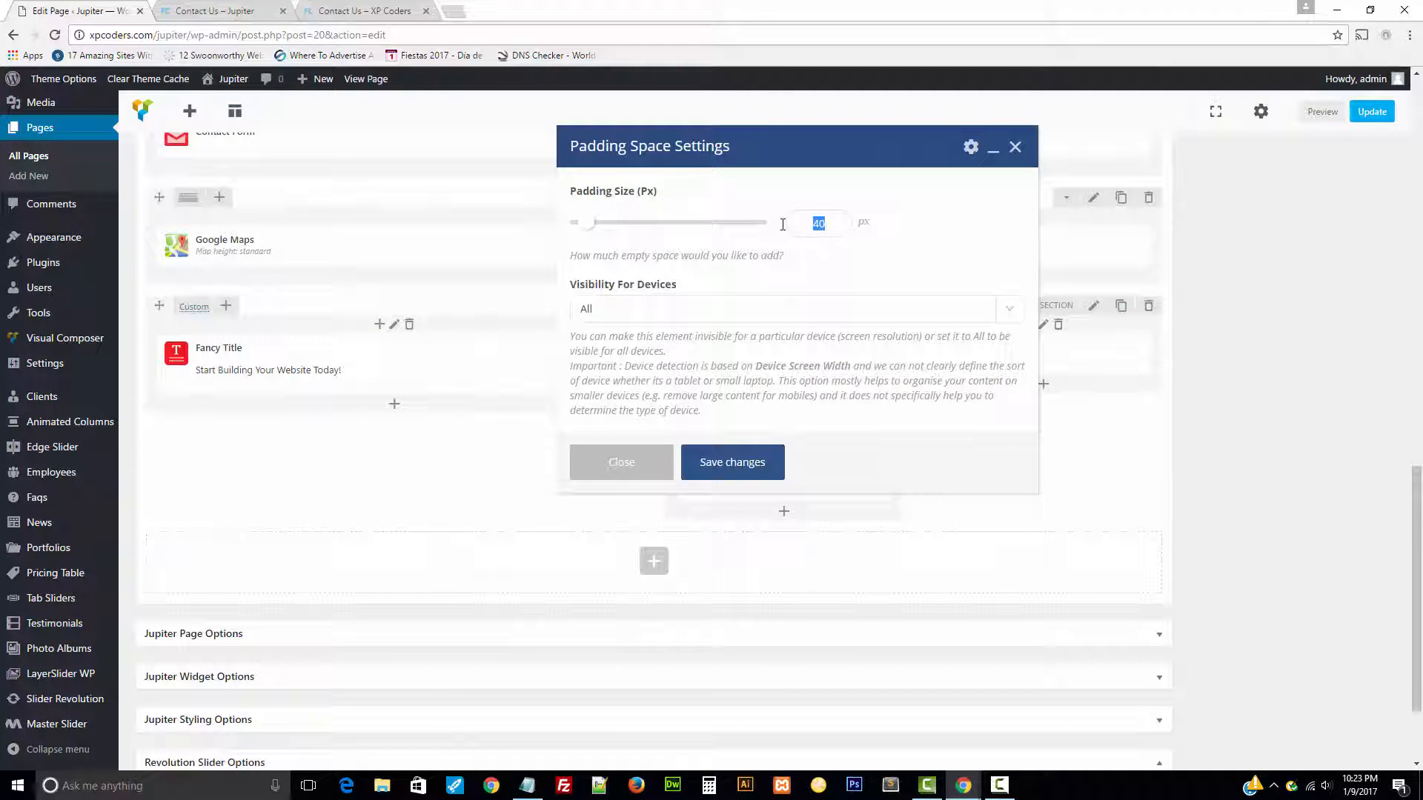
{"action": "type", "text": "30"}
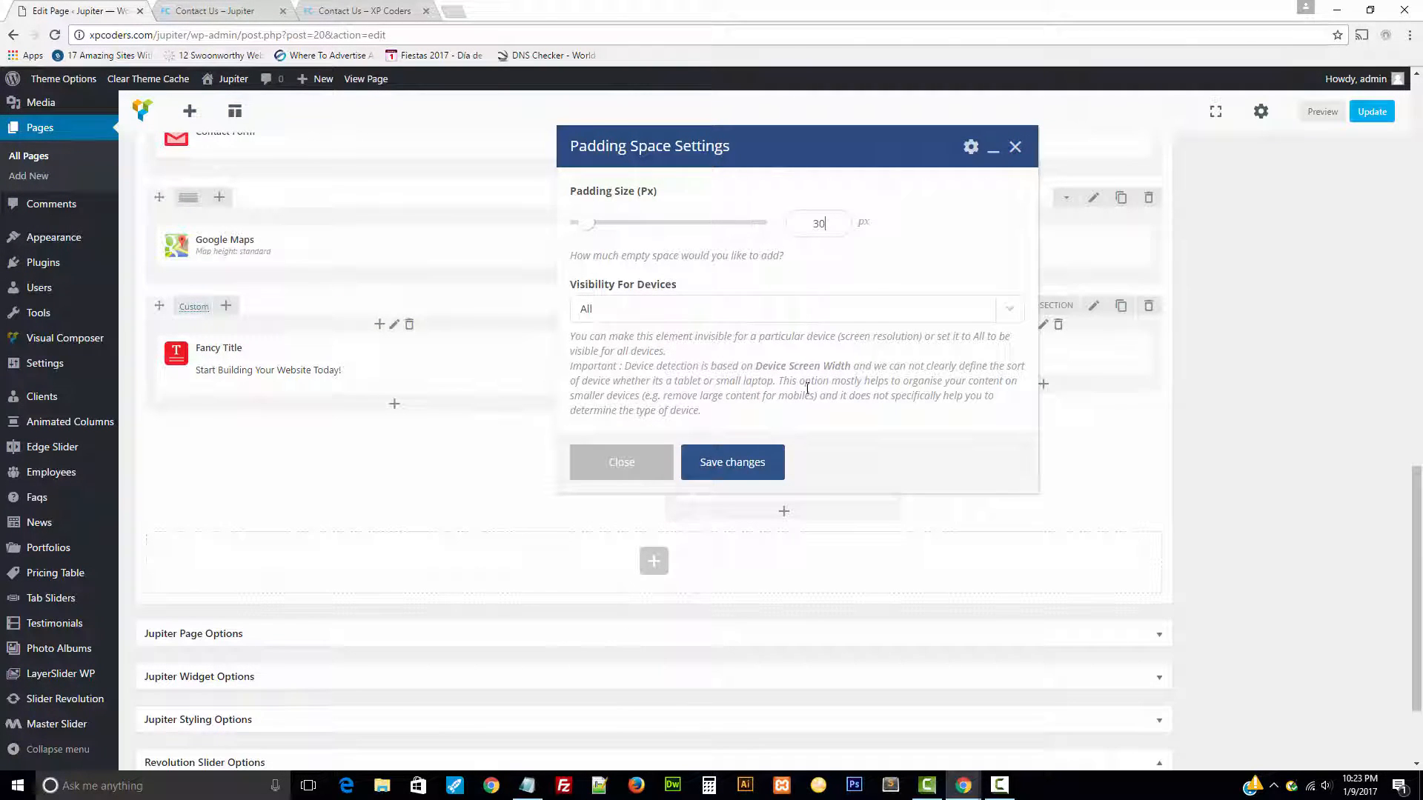
{"action": "left_click", "coordinate": [735, 464]}
- Update the page, then reload the live Jupiter Contact Us page and compare its banner with the reference page
{"action": "left_click", "coordinate": [1364, 117]}
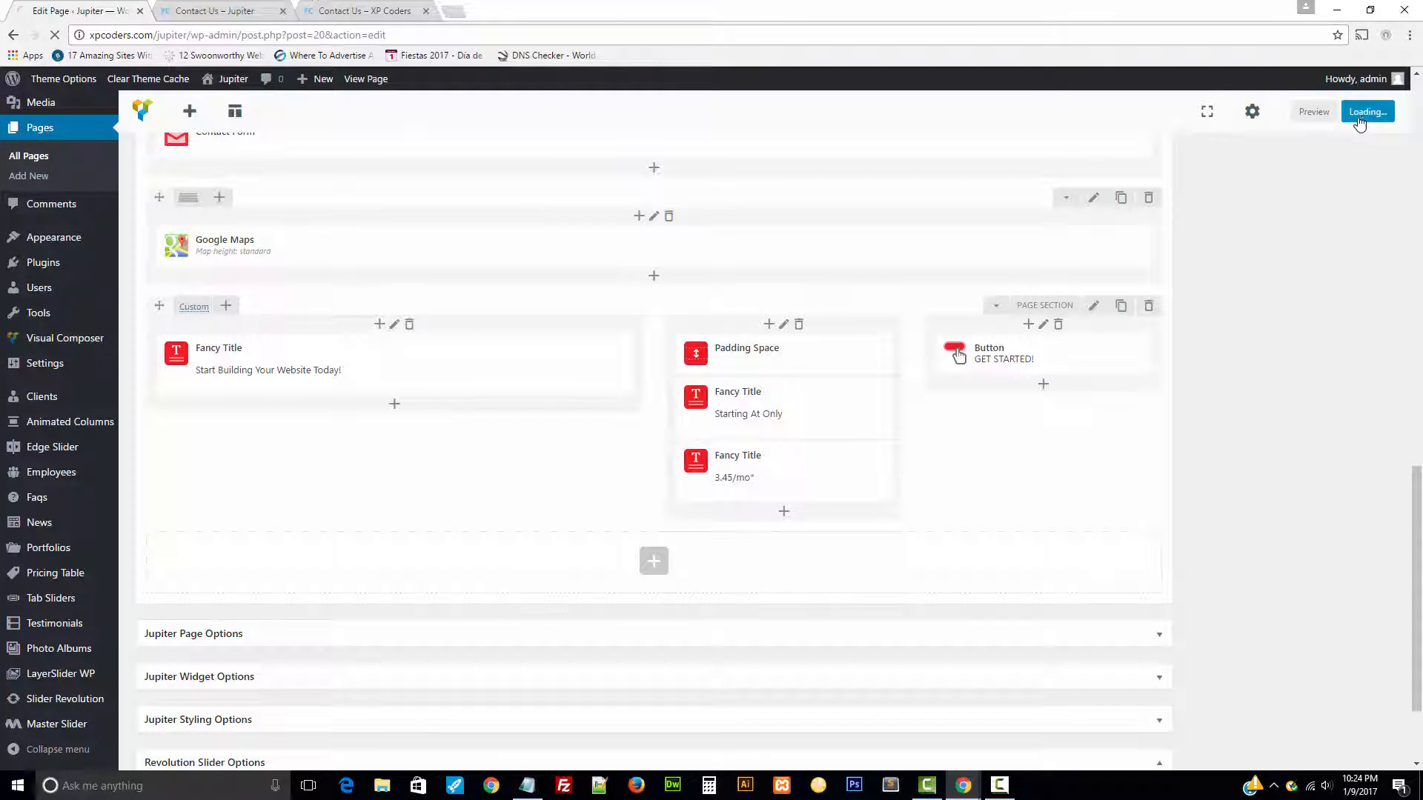
{"action": "left_click", "coordinate": [203, 6]}
{"action": "left_click", "coordinate": [311, 7]}
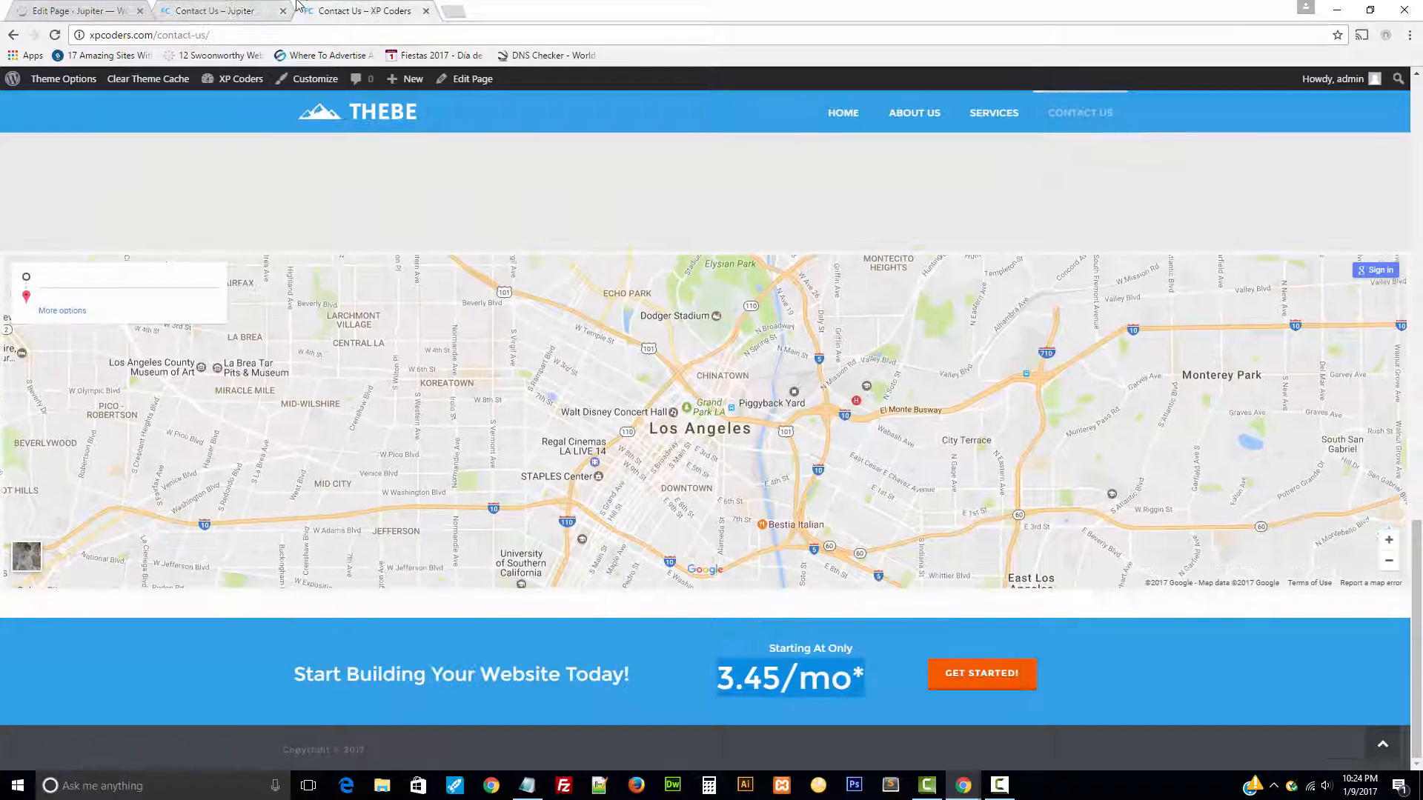
{"action": "left_click", "coordinate": [203, 7]}
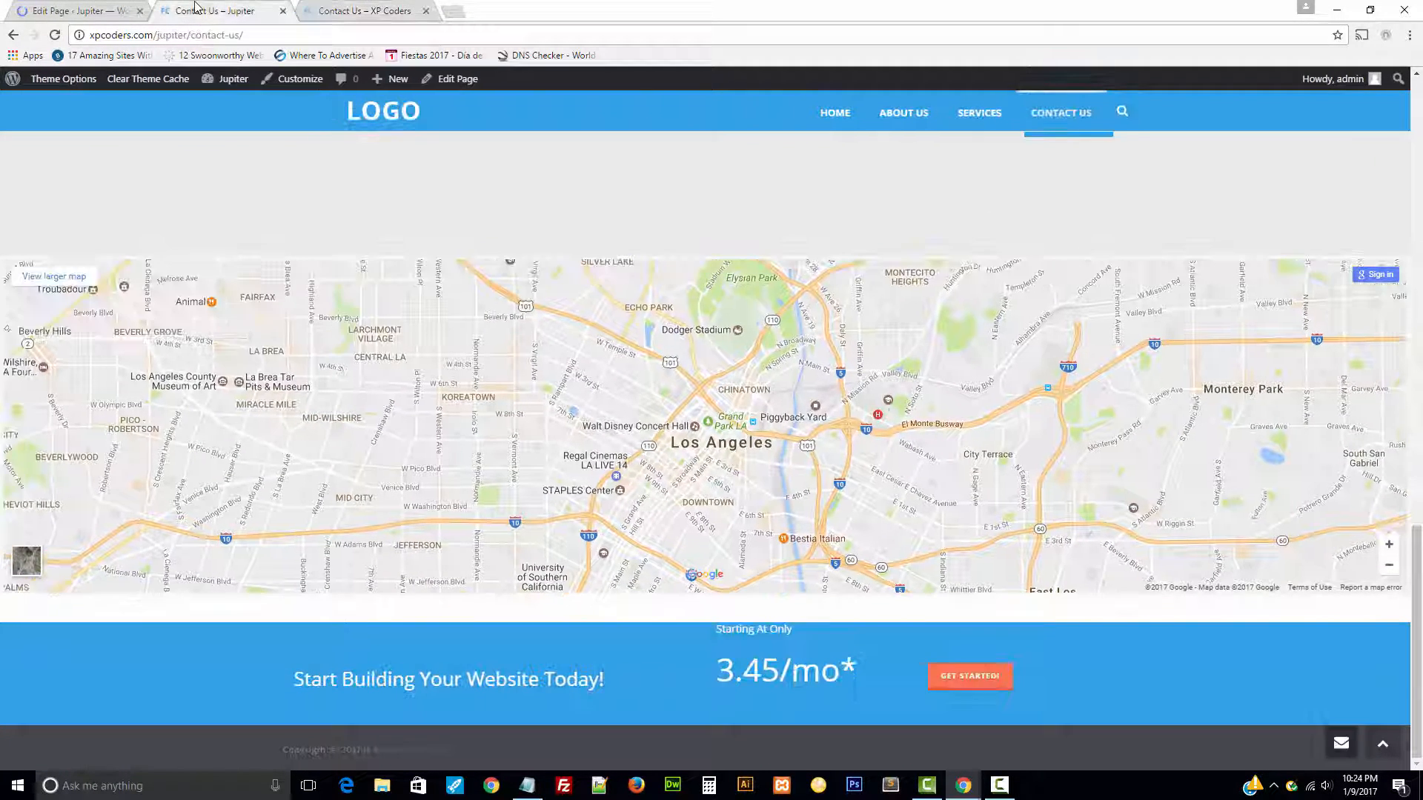
{"action": "left_click", "coordinate": [55, 35]}
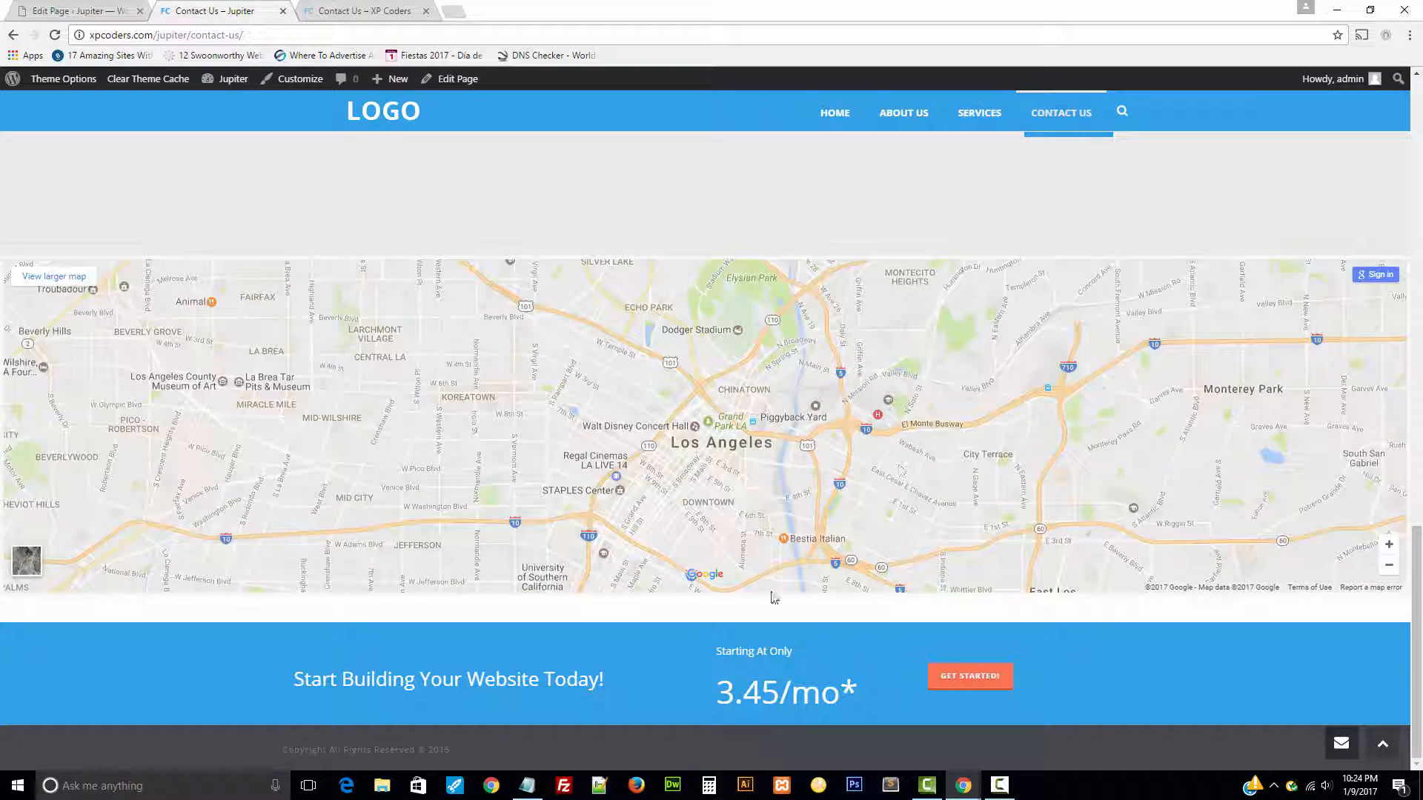
{"action": "left_click_drag", "start_coordinate": [1124, 683], "coordinate": [323, 682]}
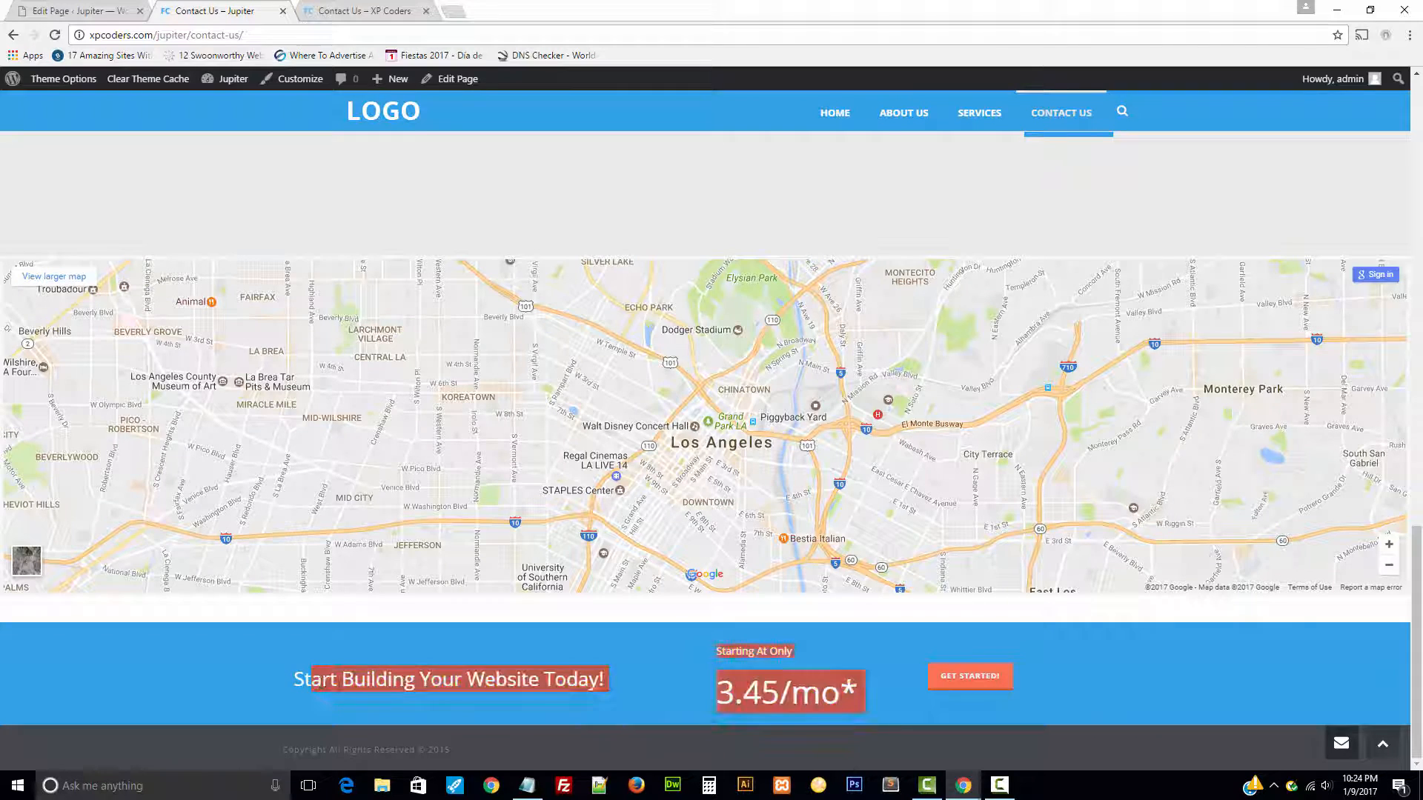
{"action": "left_click", "coordinate": [468, 692]}
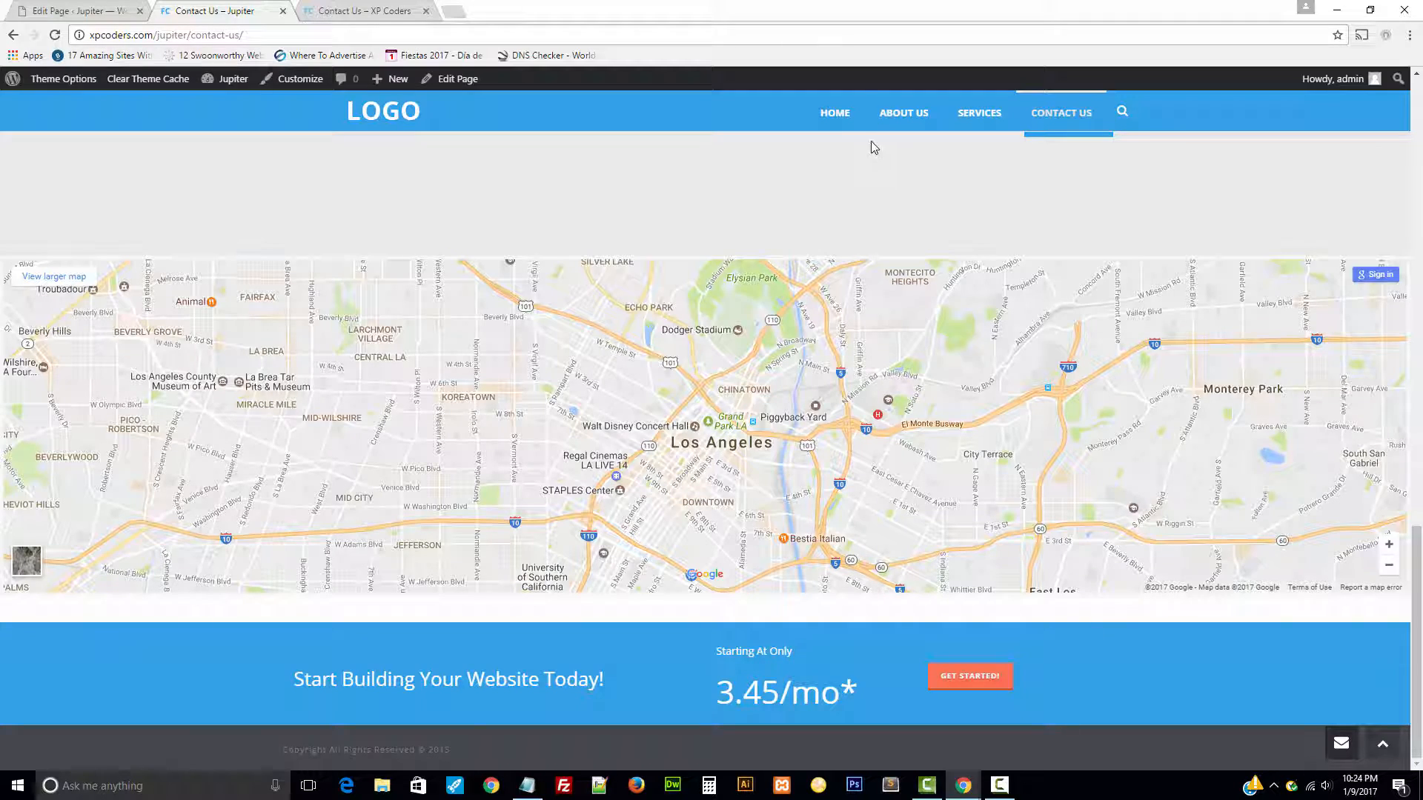
- Review the live Jupiter site's Home page and About Us page from their headers down to their lower sections
{"action": "left_click", "coordinate": [837, 112]}
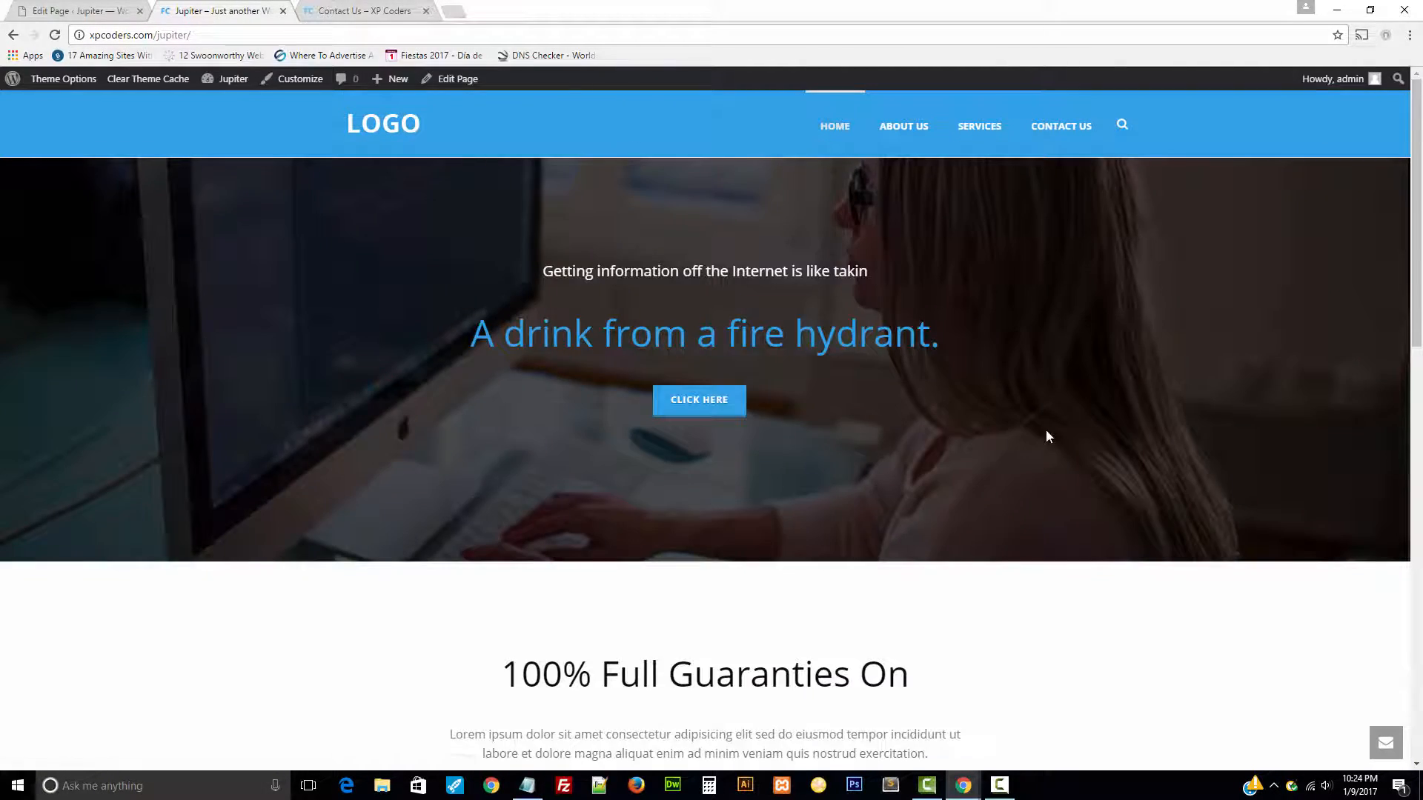
{"action": "scroll", "coordinate": [1050, 460], "scroll_direction": "down", "scroll_amount": 10}
{"action": "scroll", "coordinate": [1037, 452], "scroll_direction": "up", "scroll_amount": 10}
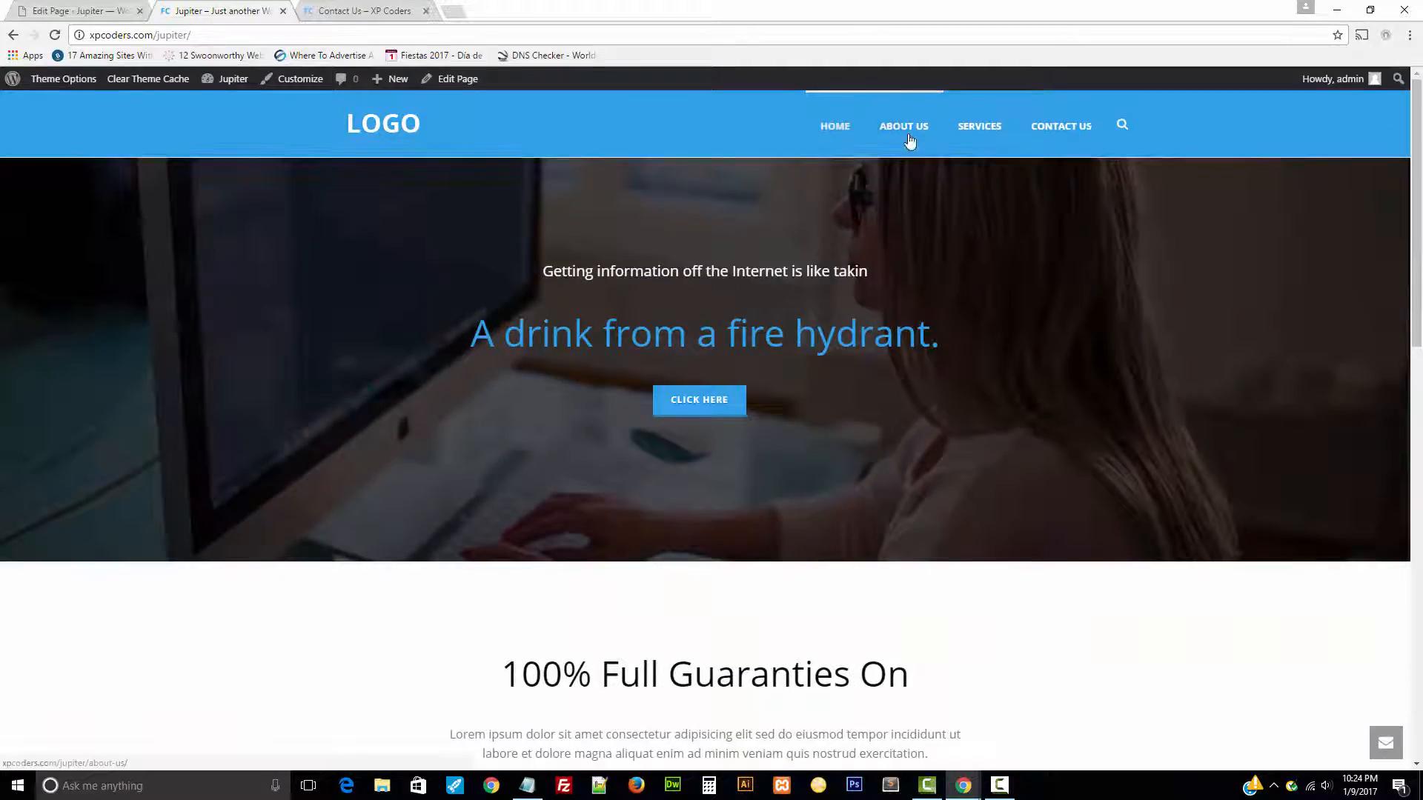
{"action": "left_click", "coordinate": [909, 139]}
{"action": "scroll", "coordinate": [1110, 384], "scroll_direction": "down", "scroll_amount": 6}
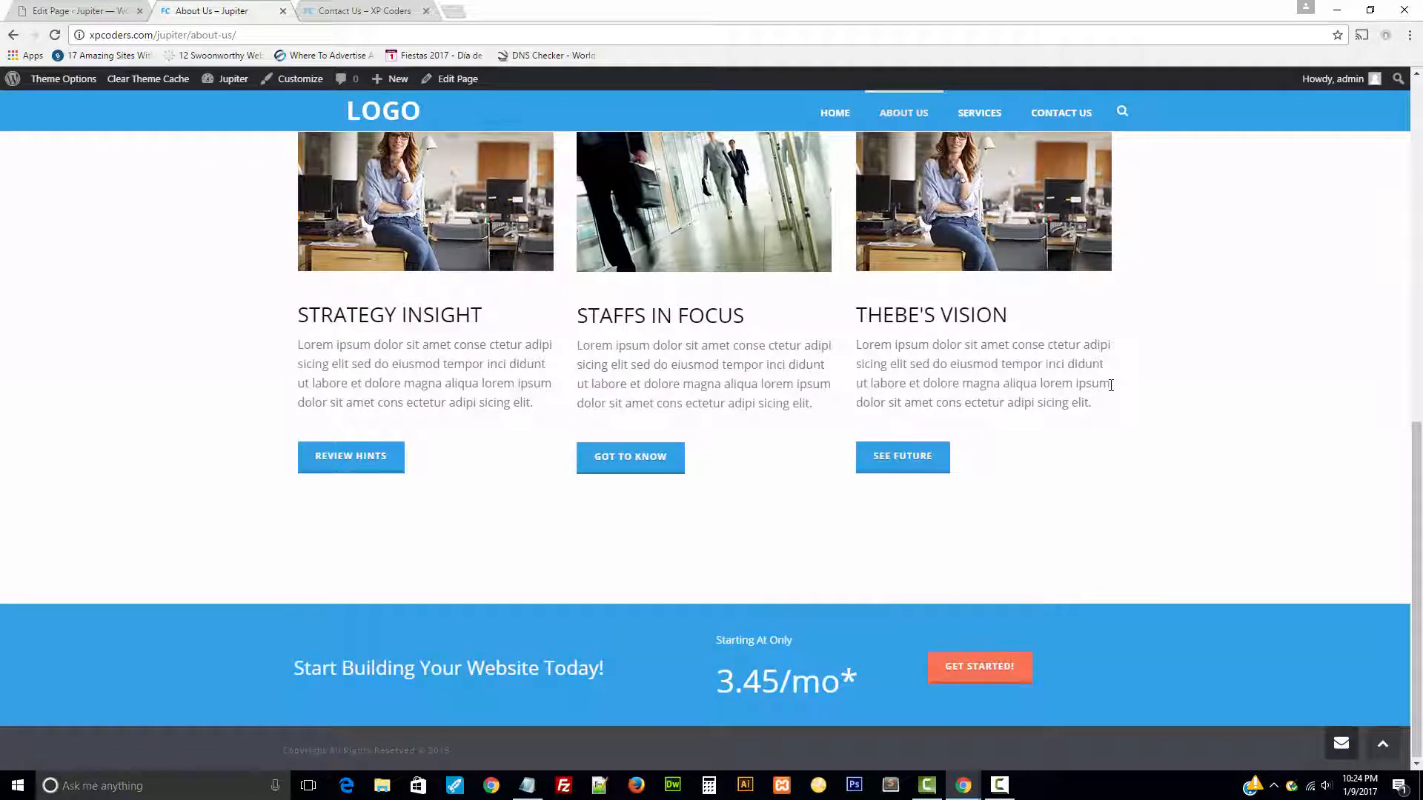
- Review the live Services page and the finished Contact Us page, ending back at the Contact Us header
{"action": "scroll", "coordinate": [1109, 384], "scroll_direction": "up", "scroll_amount": 6}
{"action": "left_click", "coordinate": [976, 135]}
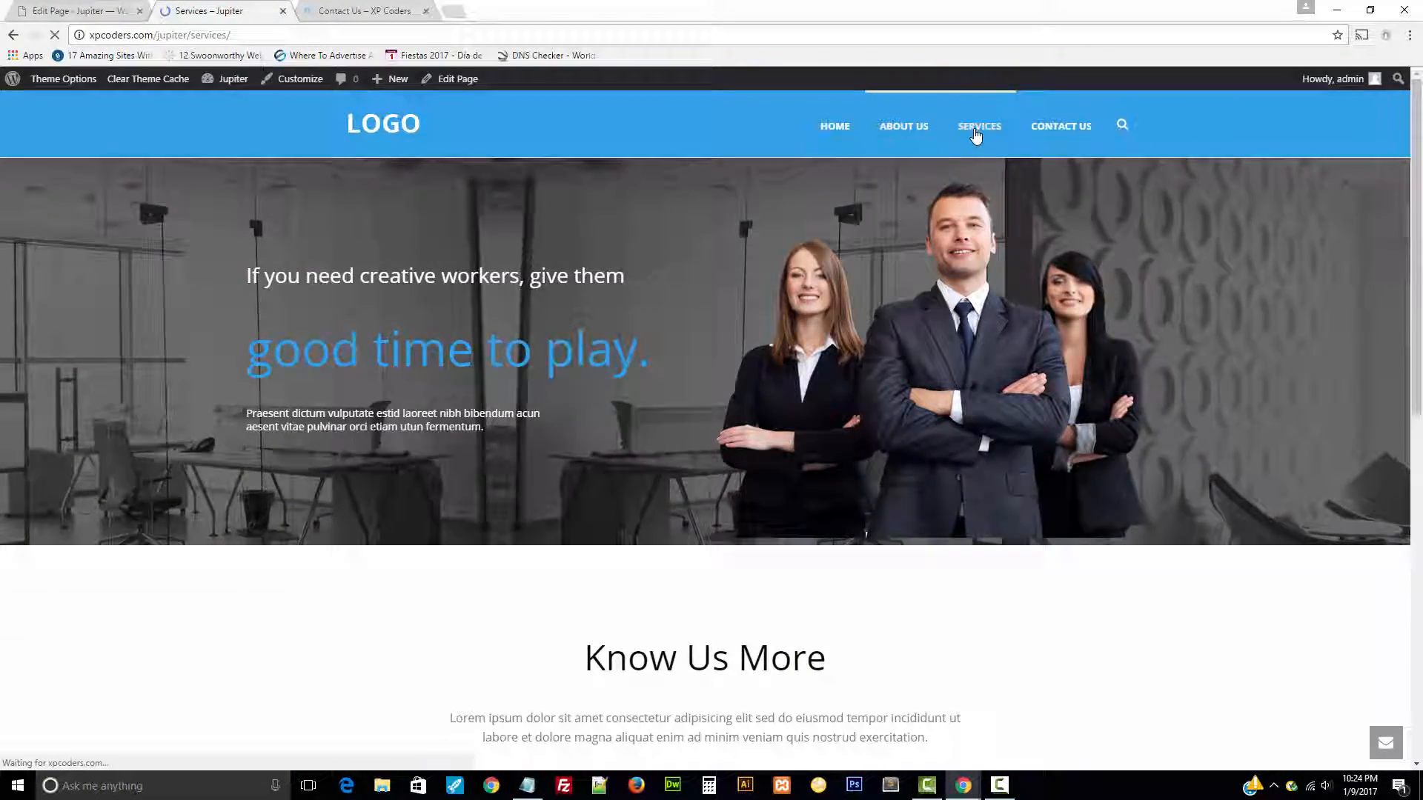
{"action": "scroll", "coordinate": [1088, 309], "scroll_direction": "down", "scroll_amount": 8}
{"action": "scroll", "coordinate": [1088, 310], "scroll_direction": "up", "scroll_amount": 6}
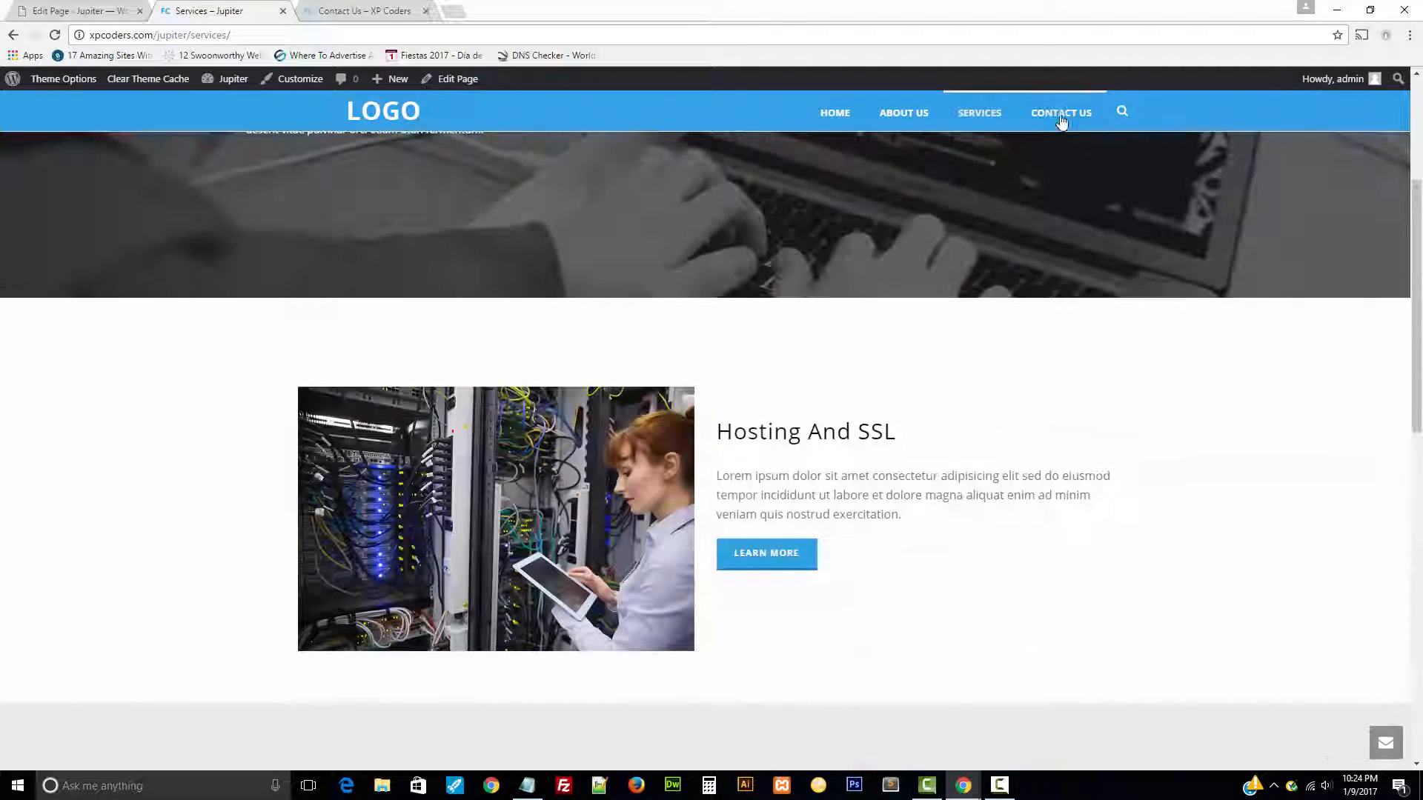
{"action": "left_click", "coordinate": [1060, 115]}
{"action": "scroll", "coordinate": [1080, 308], "scroll_direction": "down", "scroll_amount": 15}
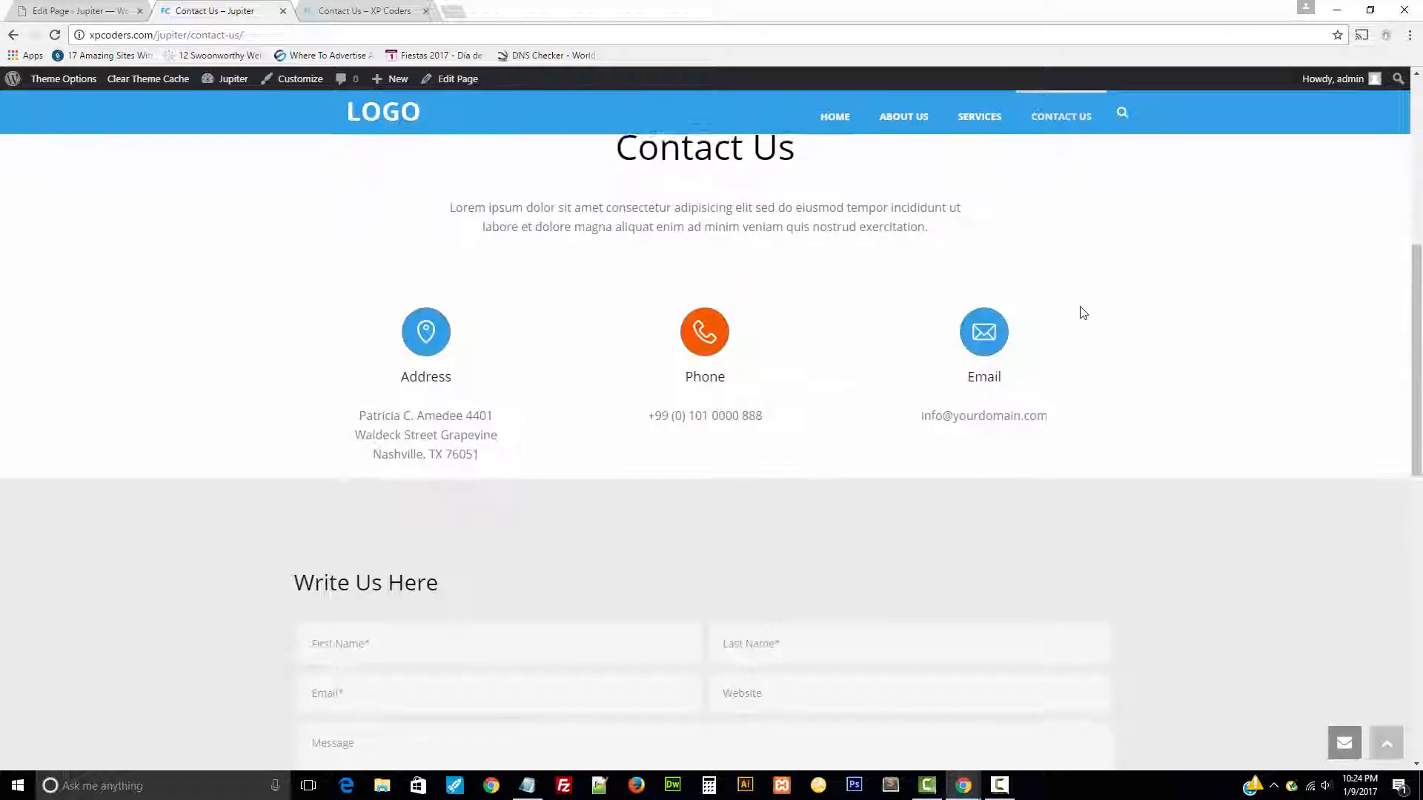
{"action": "scroll", "coordinate": [1082, 314], "scroll_direction": "up", "scroll_amount": 6}
{"action": "scroll", "coordinate": [1082, 314], "scroll_direction": "up", "scroll_amount": 5}
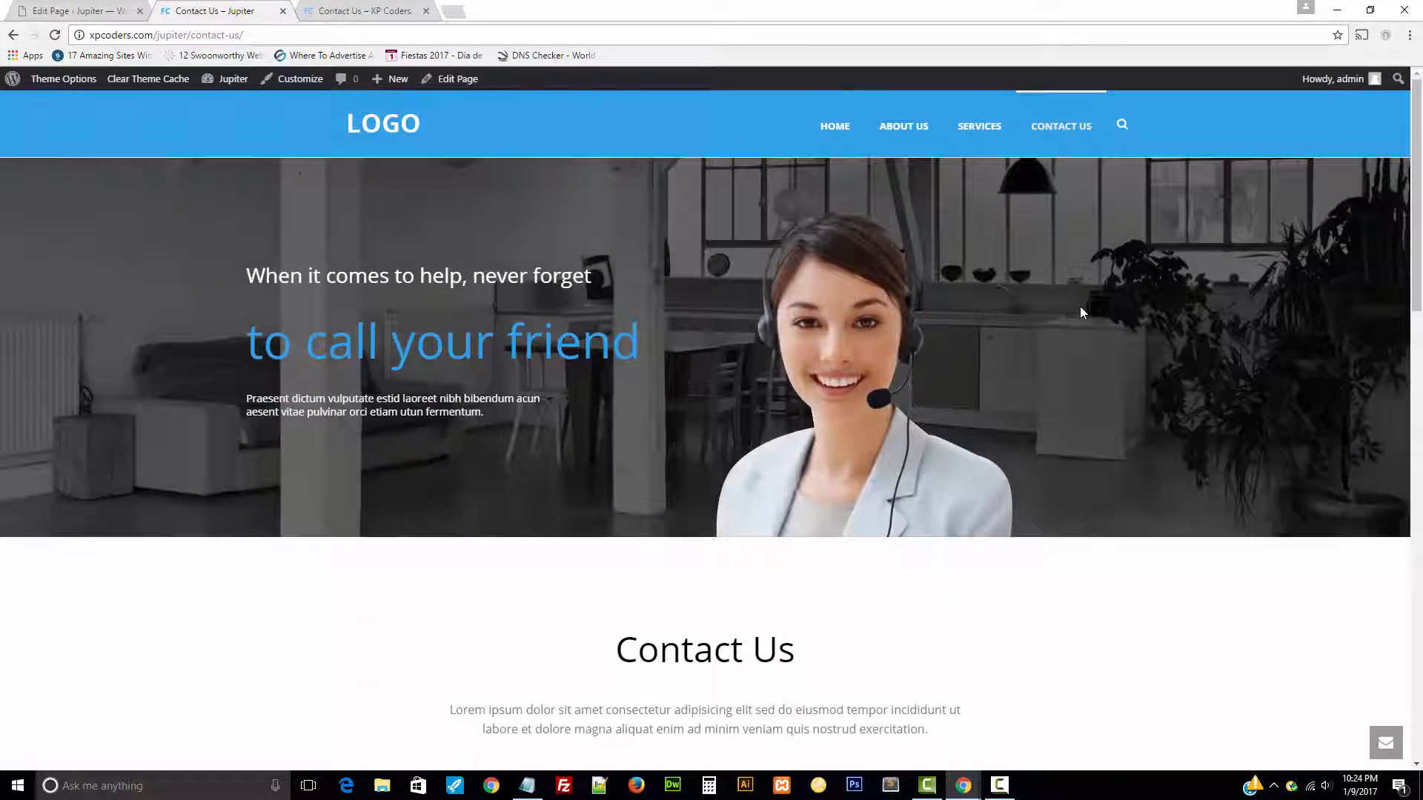